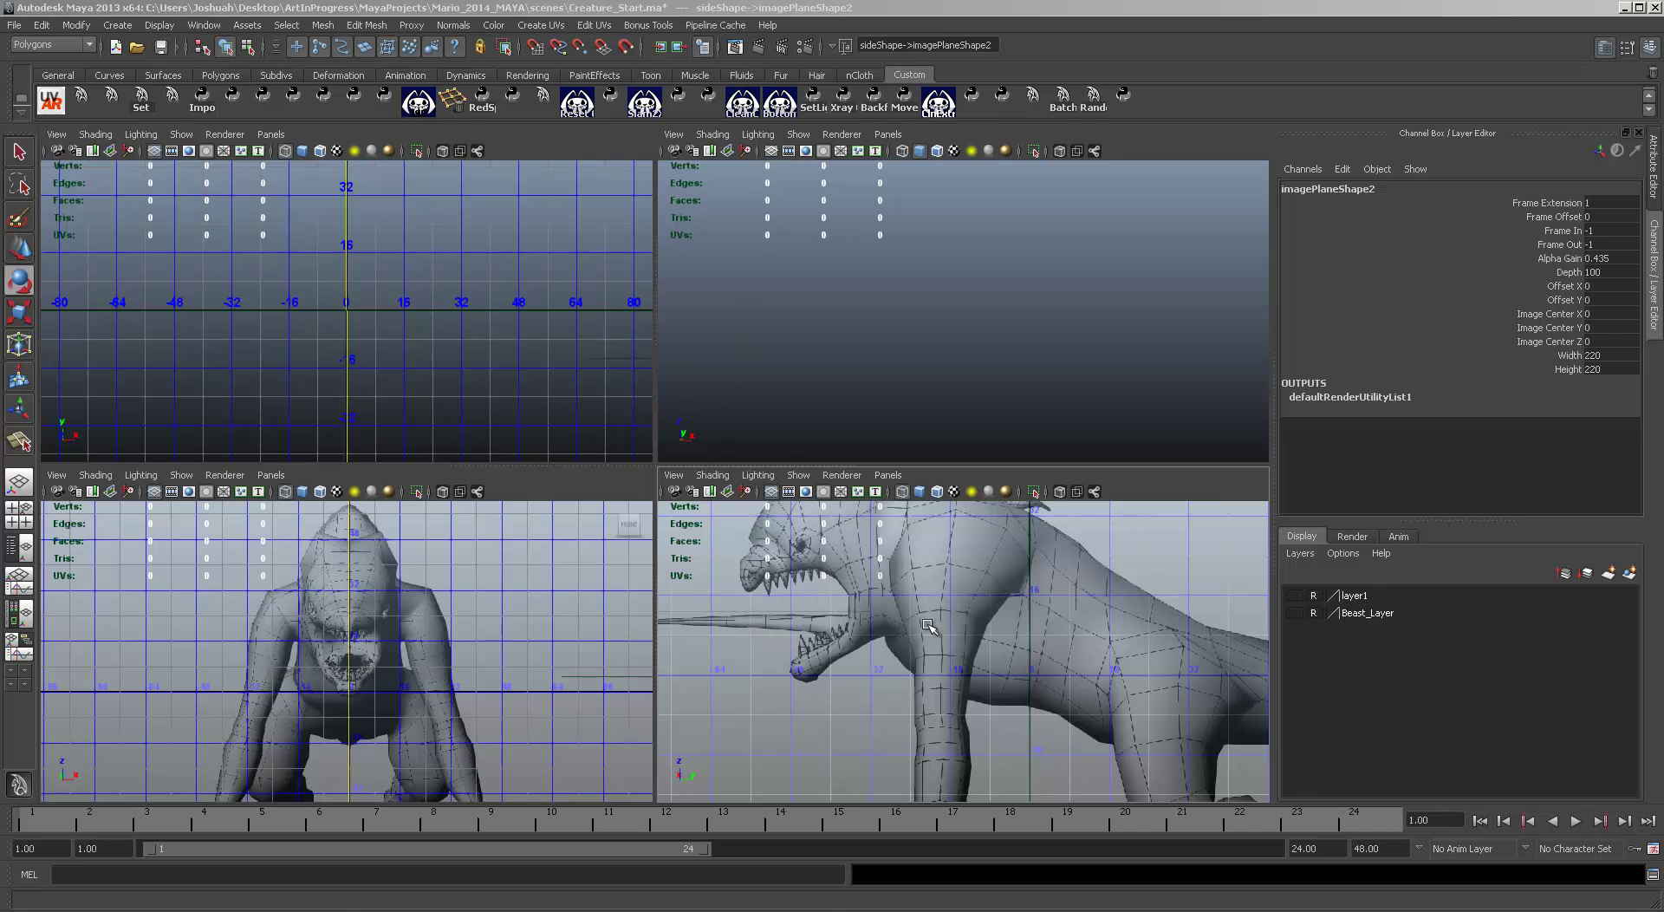
Step: Create a polygon cylinder along Y with radius 1, height 1, 14 axis divisions, 1 height division and 0 cap divisions
{"action": "left_click", "coordinate": [511, 642]}
{"action": "scroll", "coordinate": [511, 647], "scroll_direction": "down", "scroll_amount": 2}
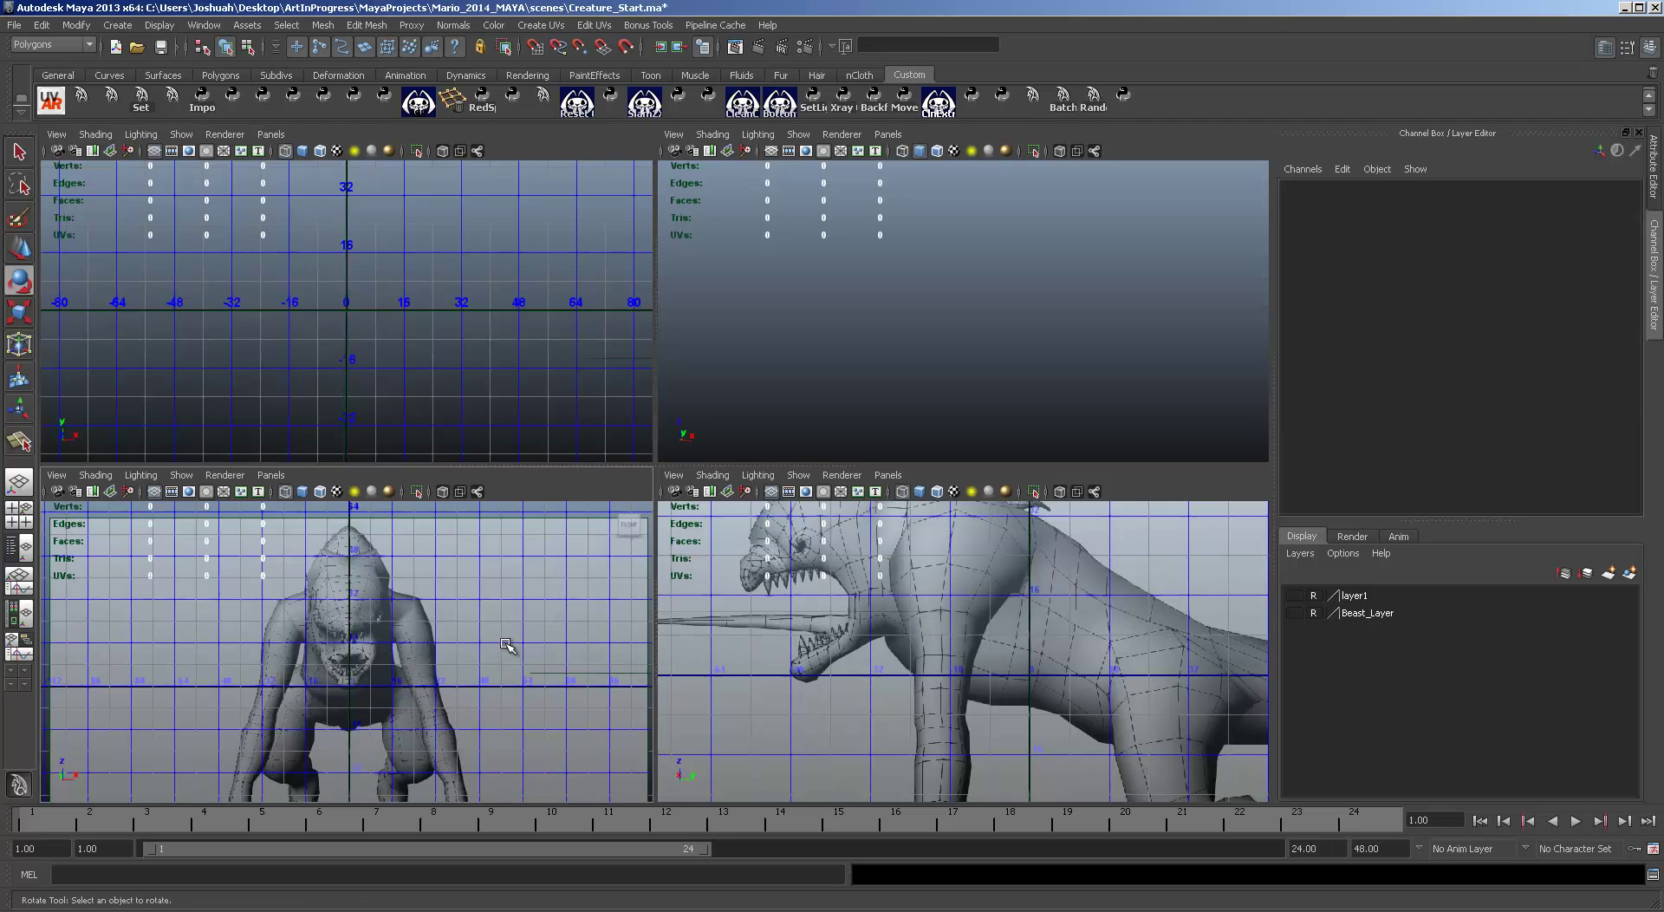
{"action": "scroll", "coordinate": [900, 635], "scroll_direction": "down", "scroll_amount": 3}
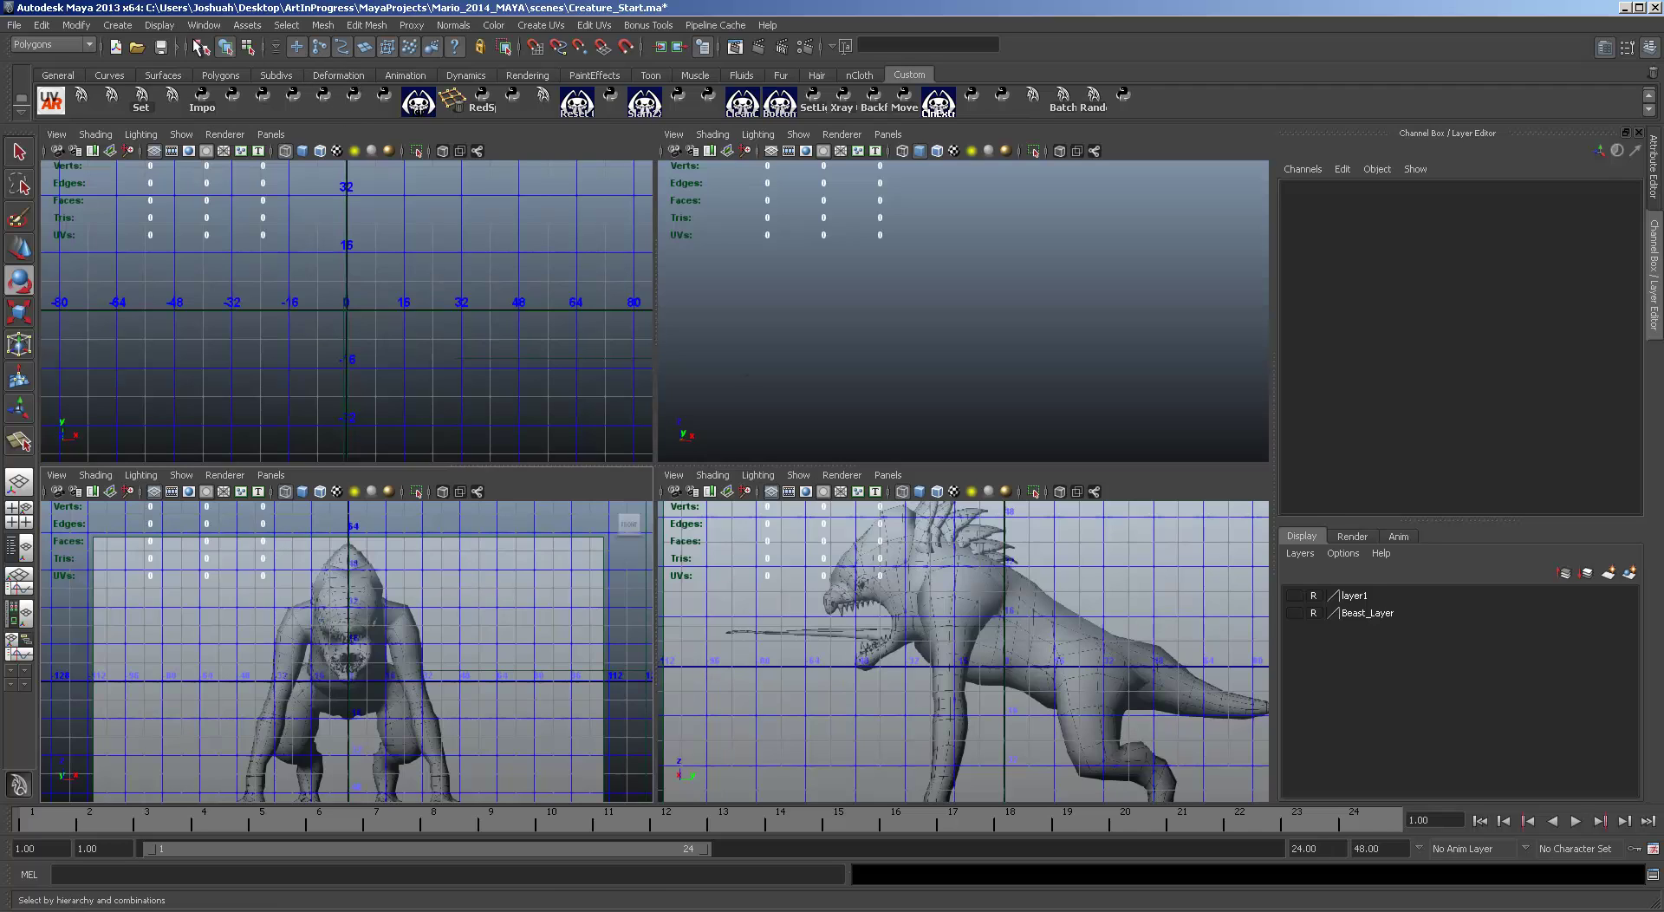
{"action": "left_click", "coordinate": [116, 26]}
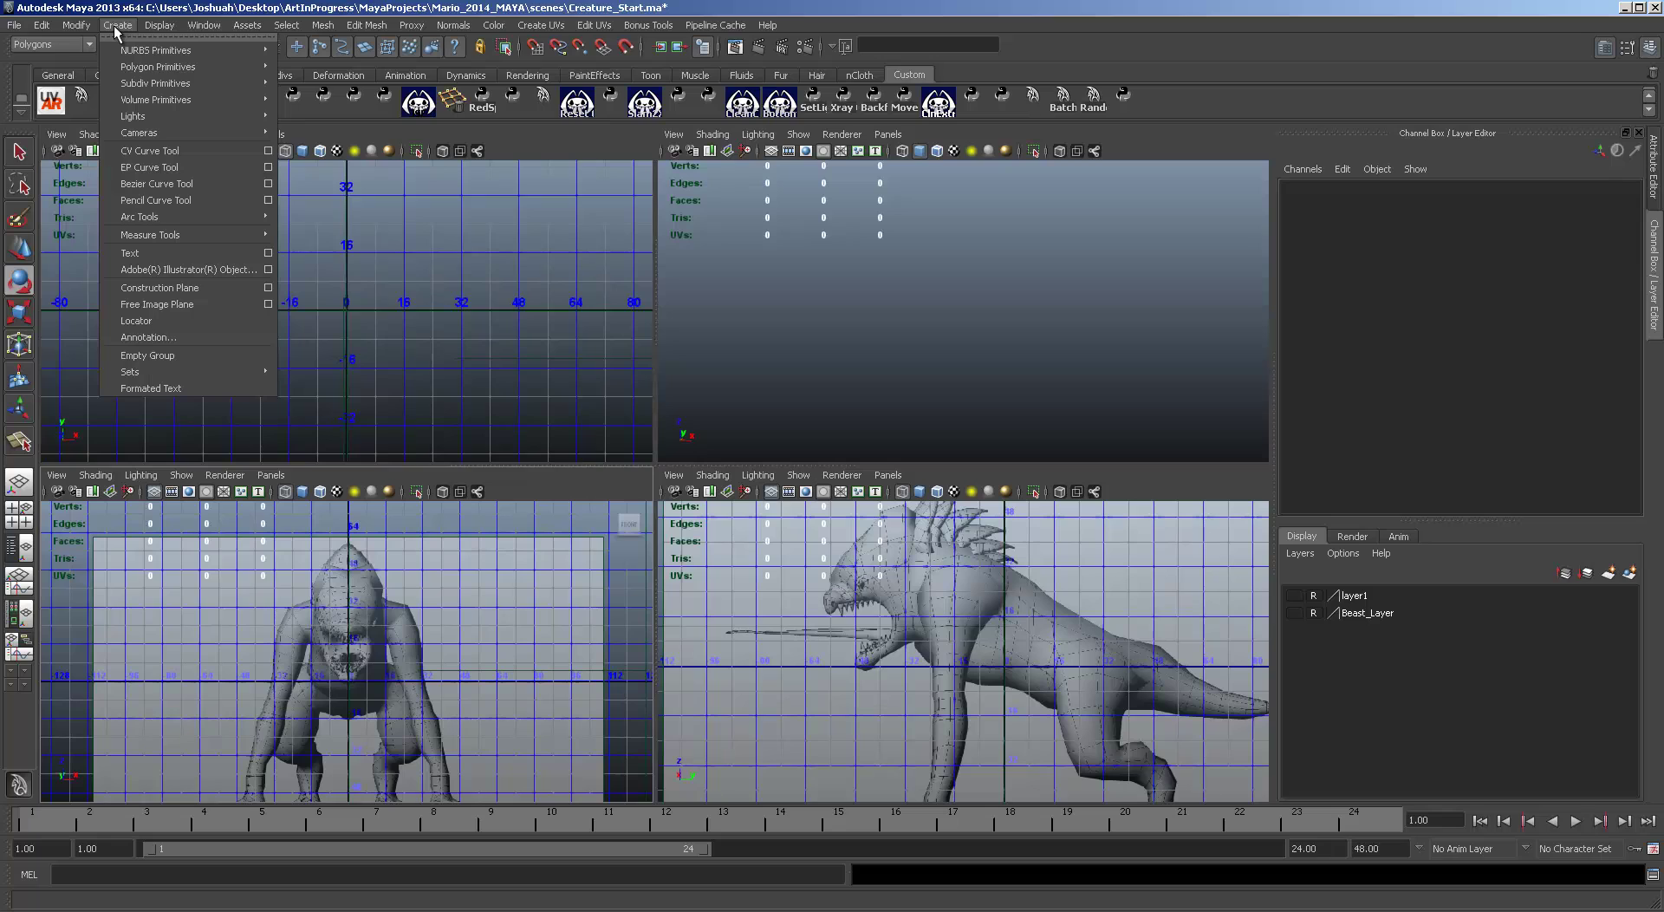
{"action": "mouse_move", "coordinate": [180, 67]}
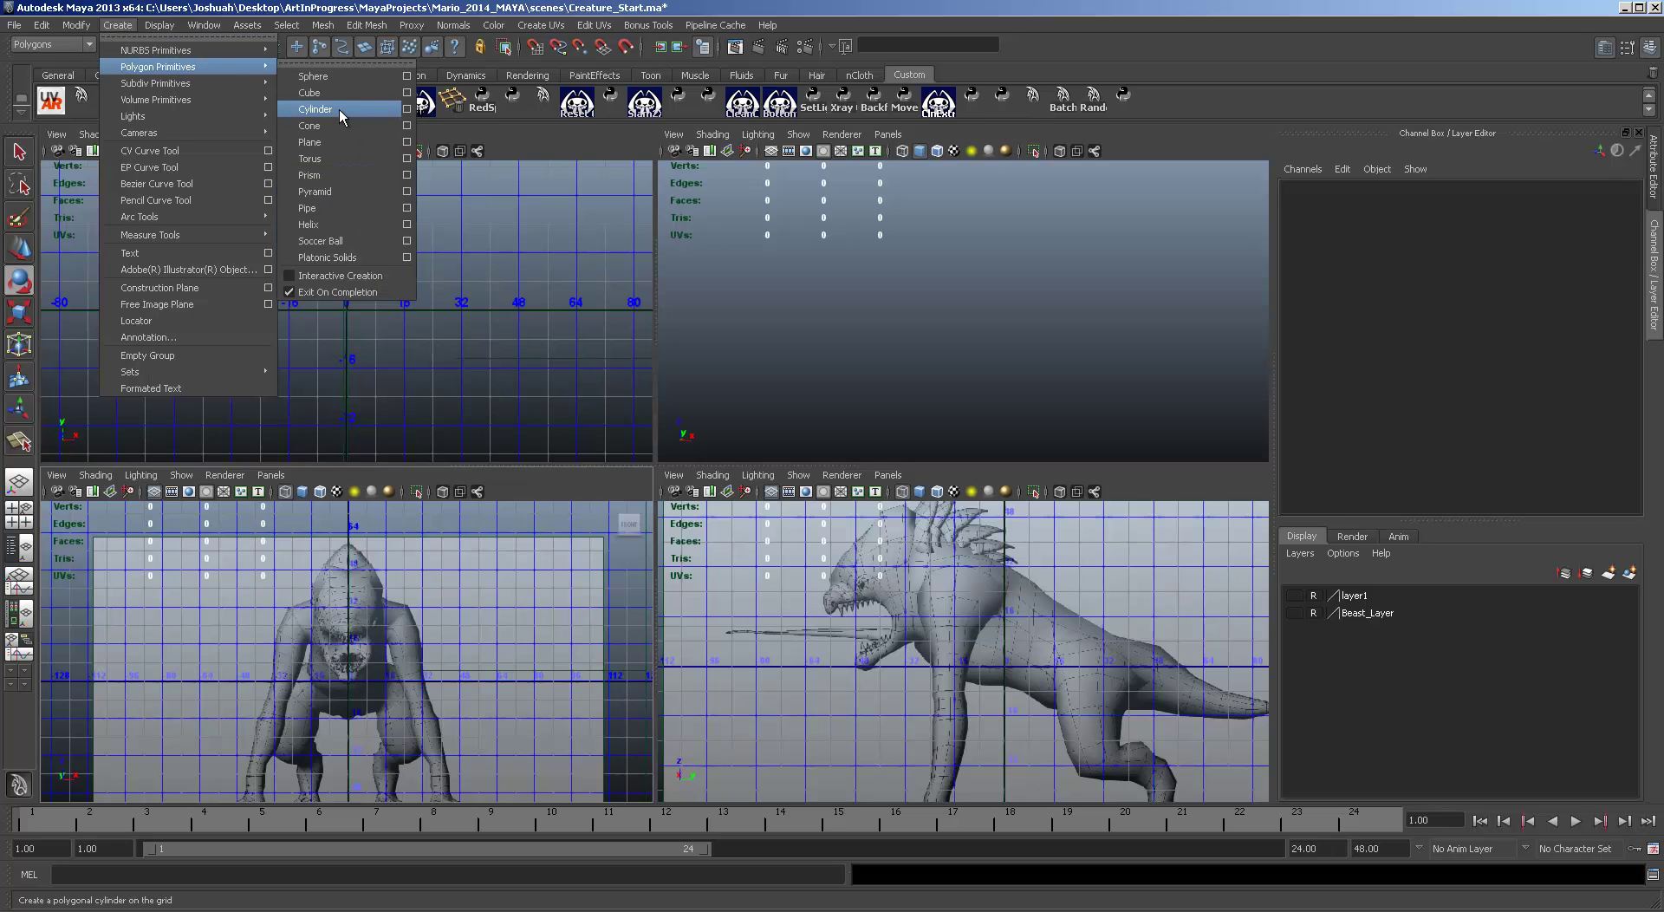
{"action": "left_click", "coordinate": [407, 109]}
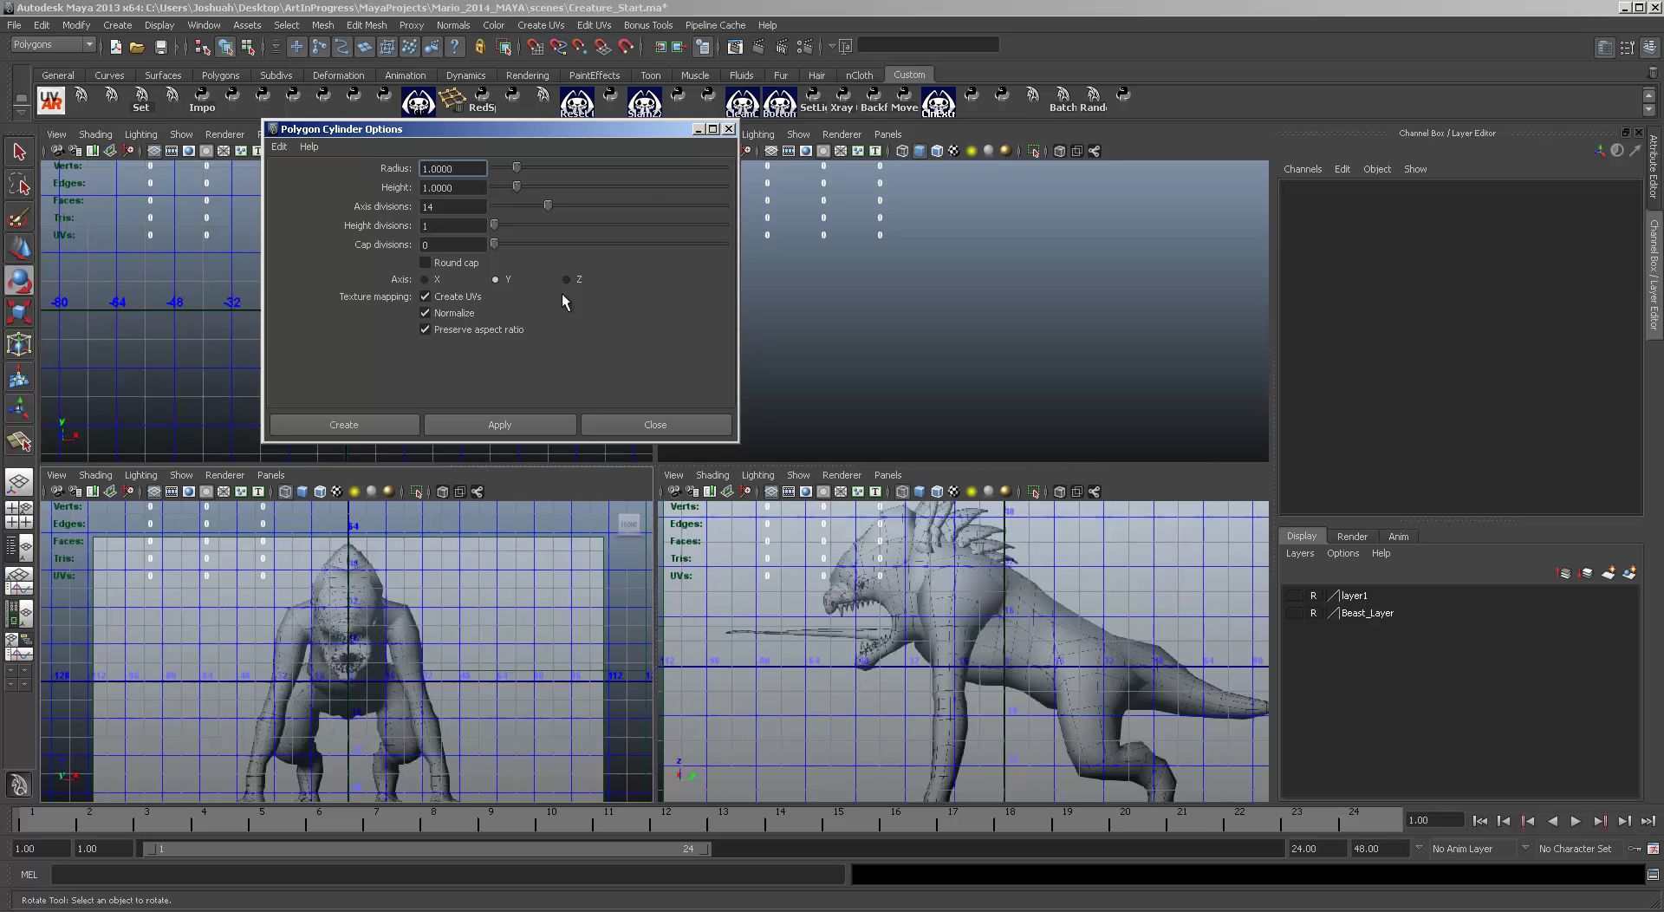
{"action": "left_click", "coordinate": [486, 427]}
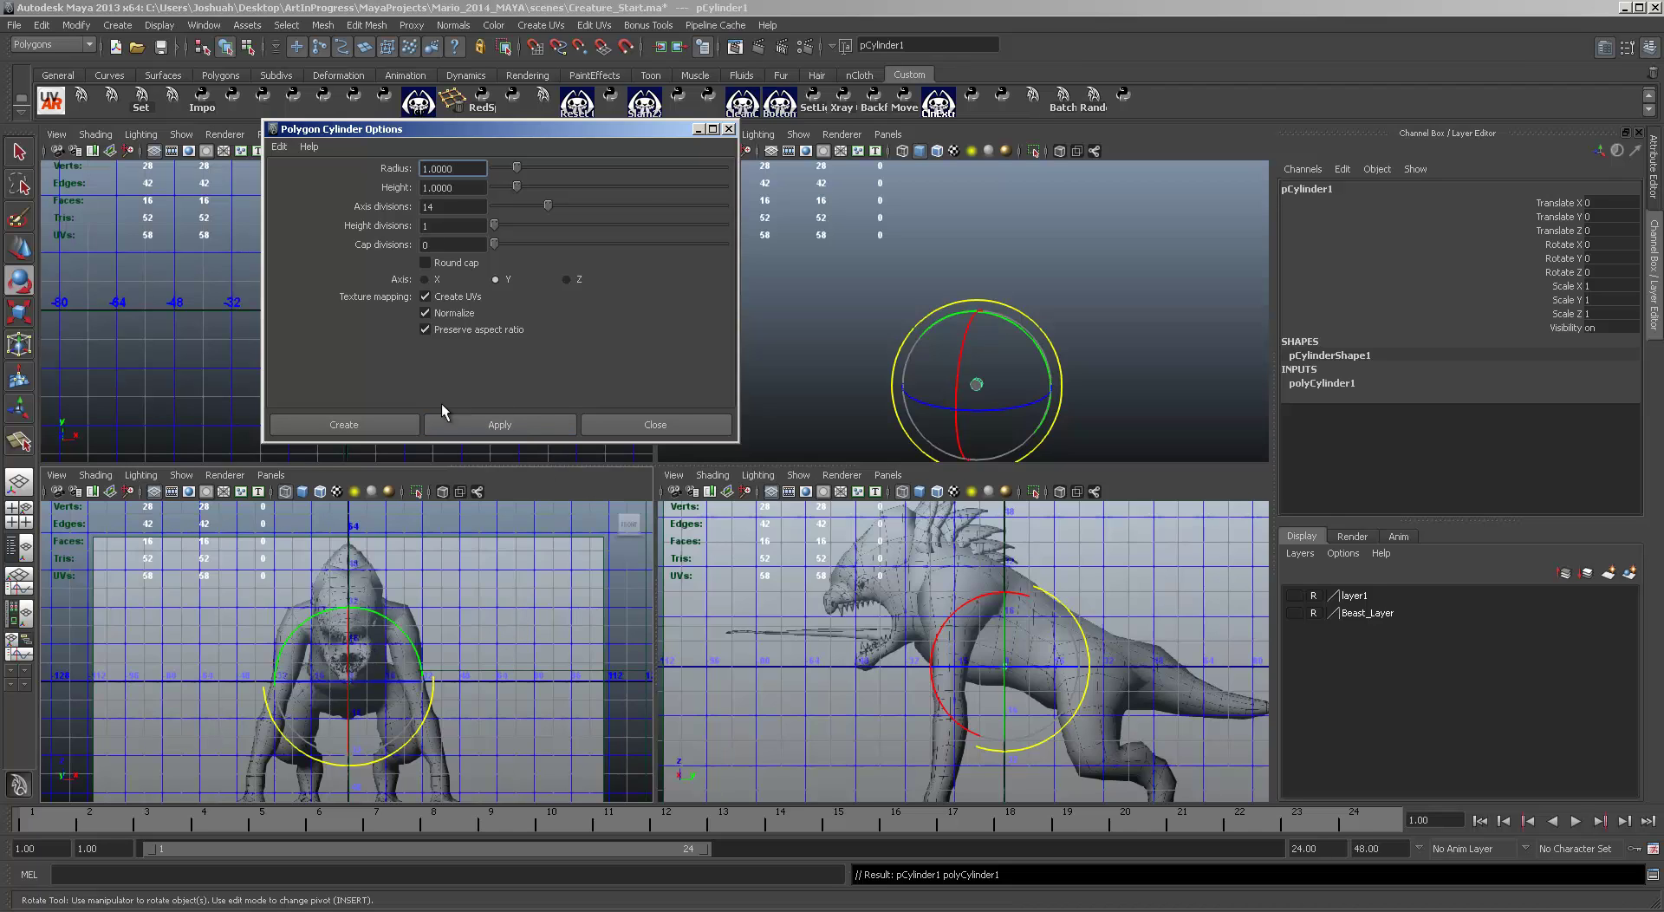
{"action": "left_click", "coordinate": [632, 424]}
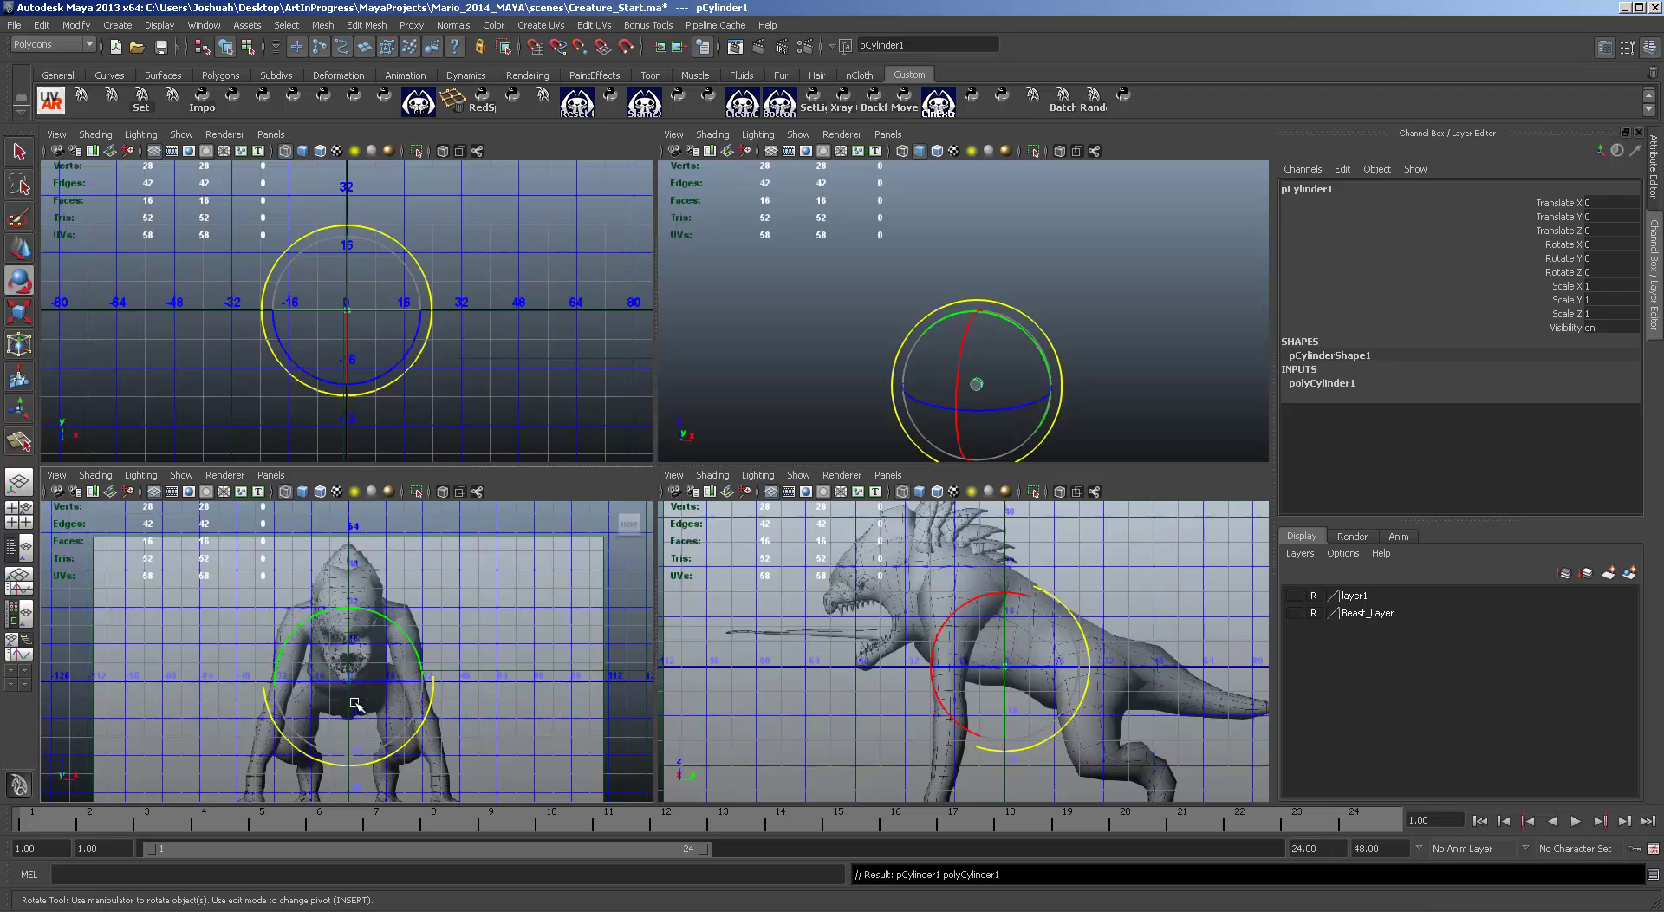
Step: Scale the cylinder uniformly to about 24.9 and raise it about 8.4 units along Z over the creature's torso
{"action": "scroll", "coordinate": [419, 709], "scroll_direction": "up", "scroll_amount": 2}
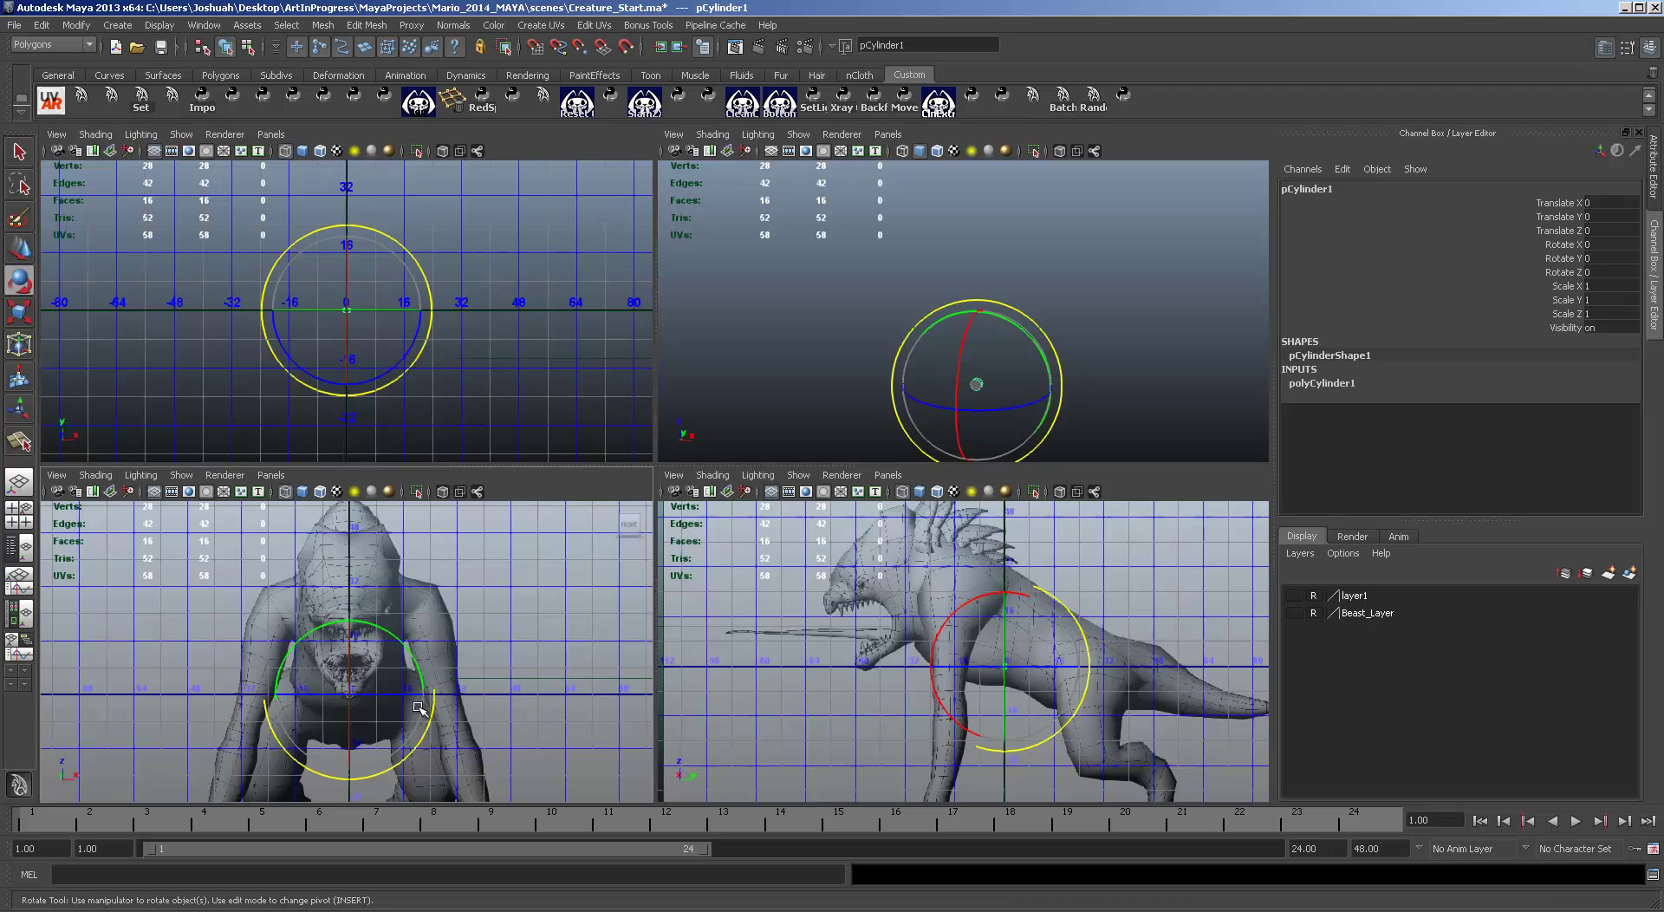
{"action": "key", "text": "q"}
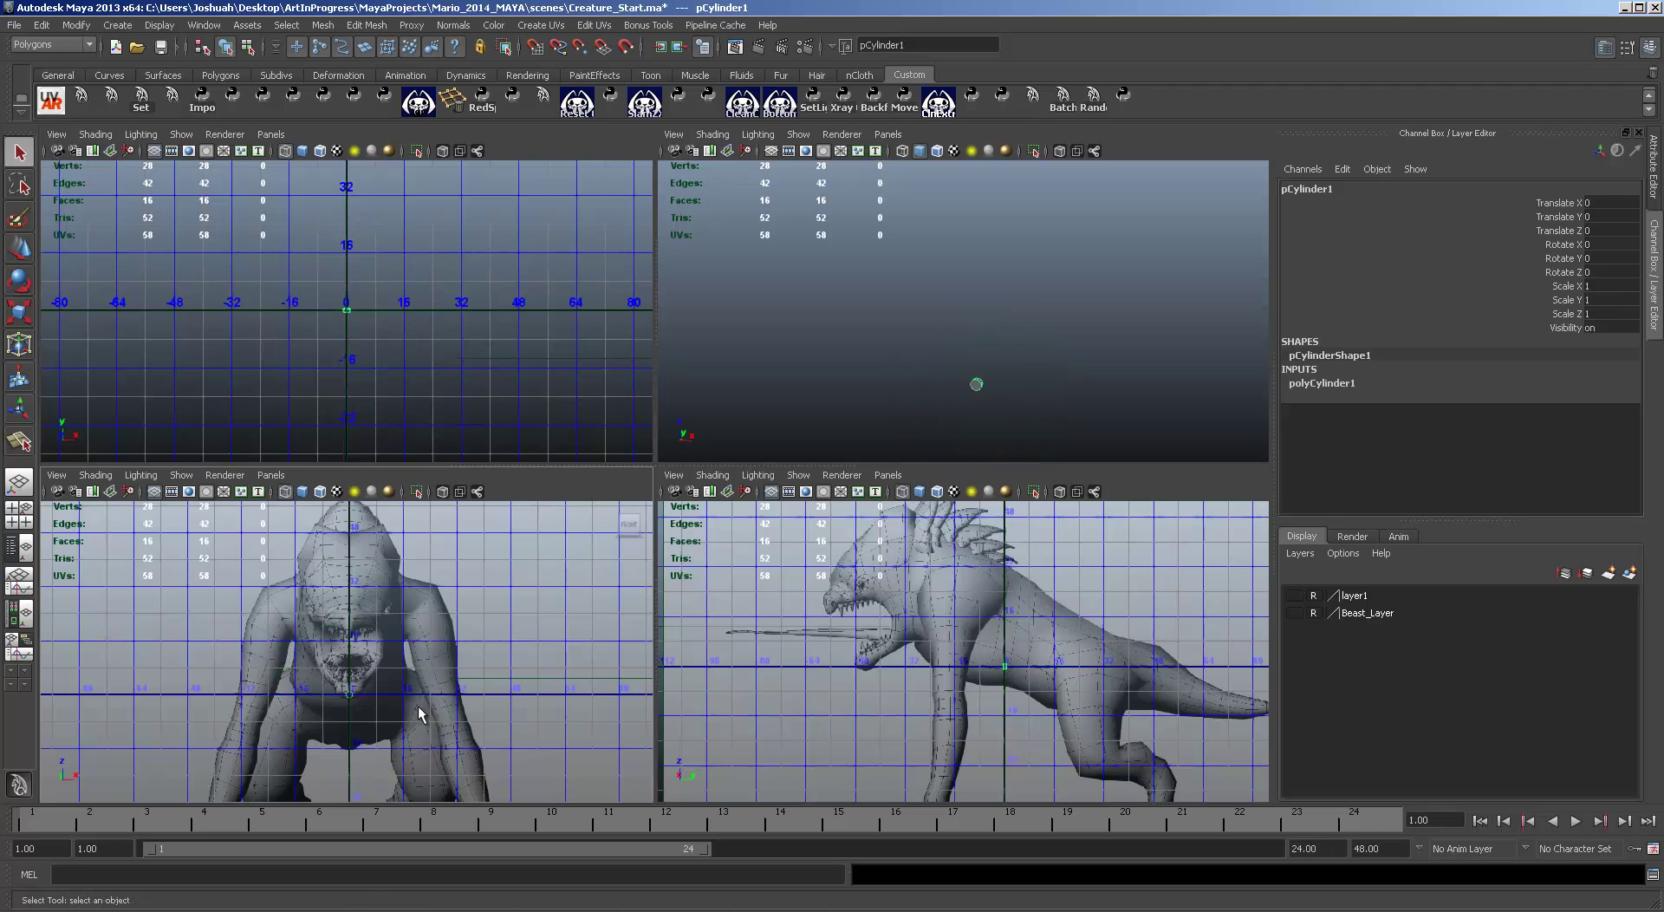
{"action": "left_click", "coordinate": [355, 726]}
{"action": "left_click", "coordinate": [345, 696]}
{"action": "key", "text": "w"}
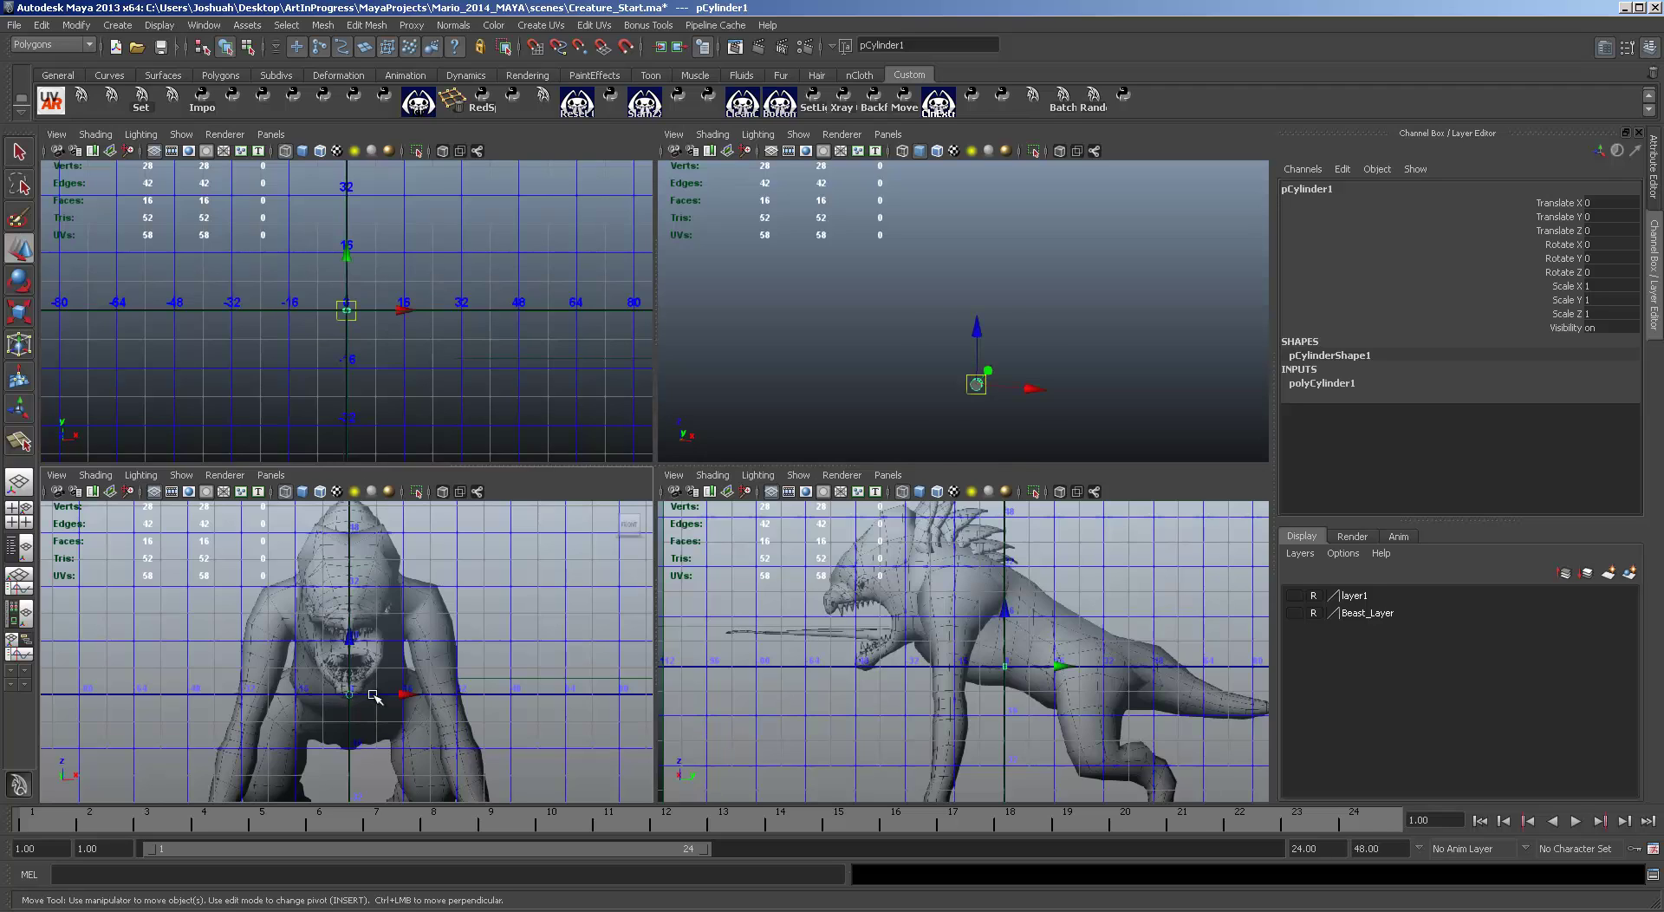
{"action": "key", "text": "e"}
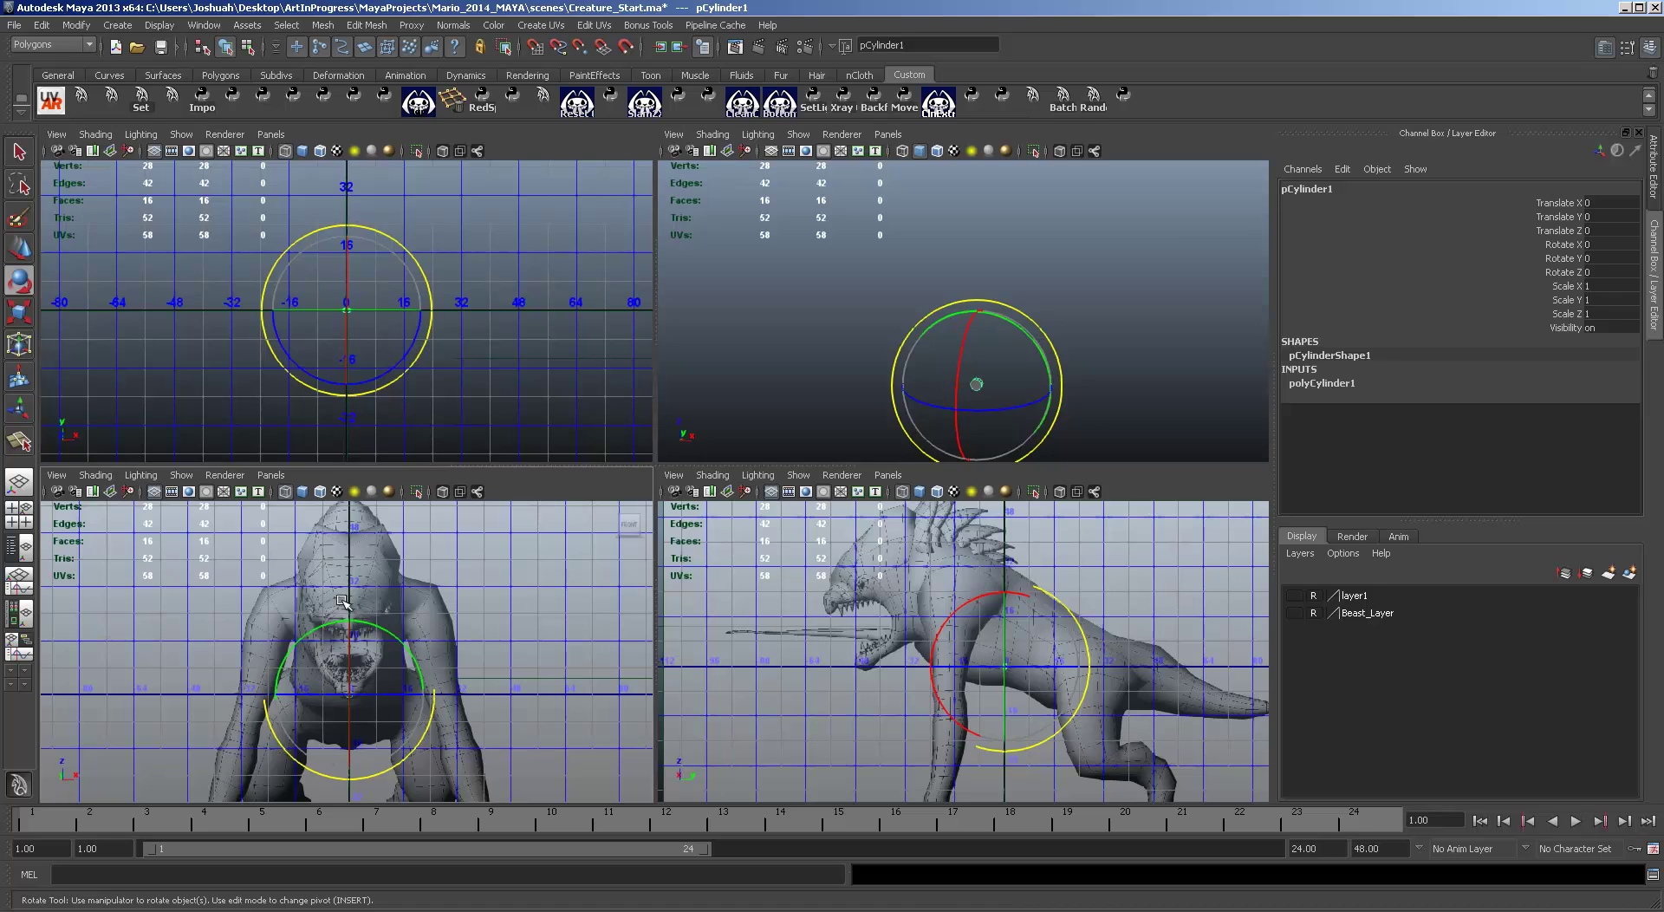
{"action": "key", "text": "r"}
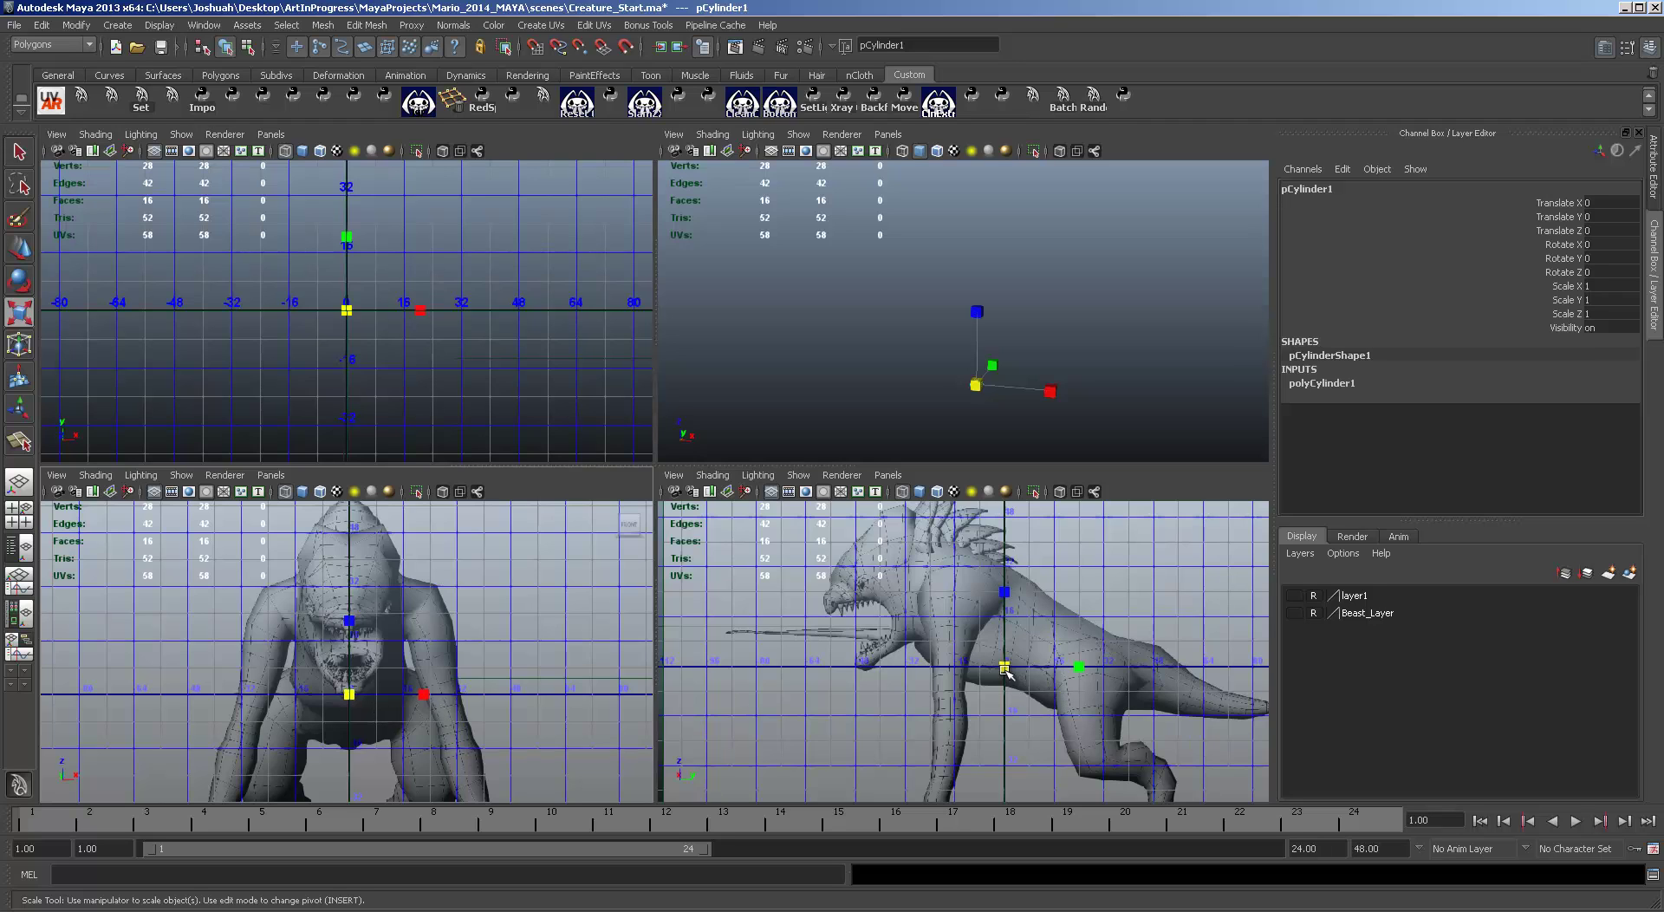
{"action": "left_click_drag", "start_coordinate": [1005, 667], "coordinate": [1116, 672]}
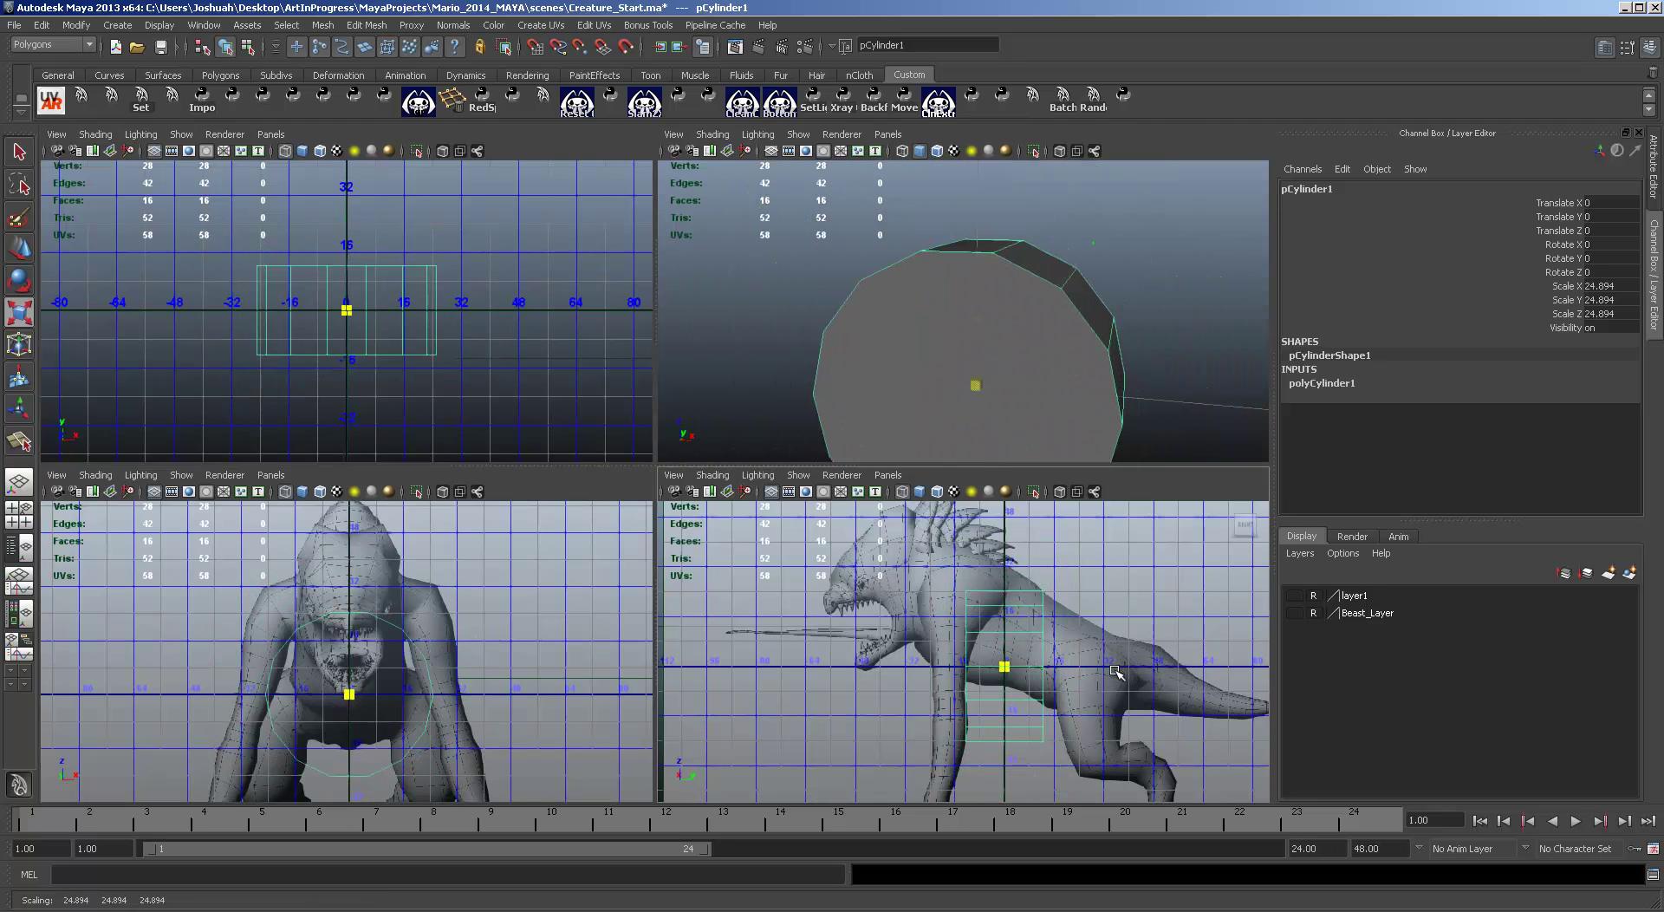
{"action": "key", "text": "w"}
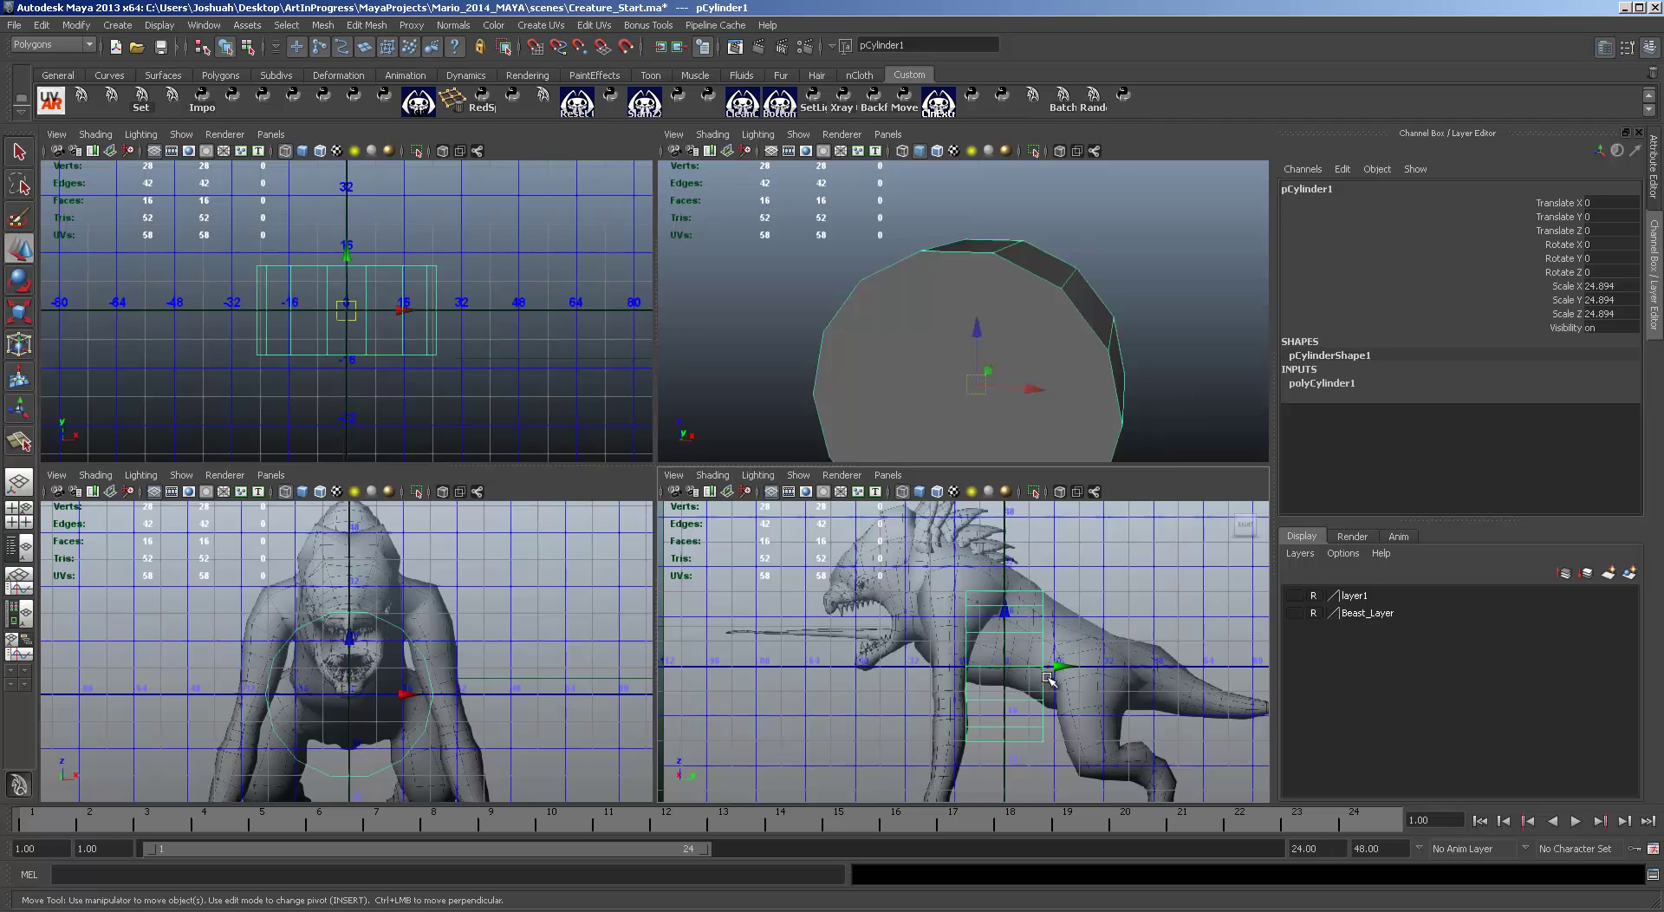
{"action": "left_click_drag", "start_coordinate": [1003, 604], "coordinate": [1003, 582]}
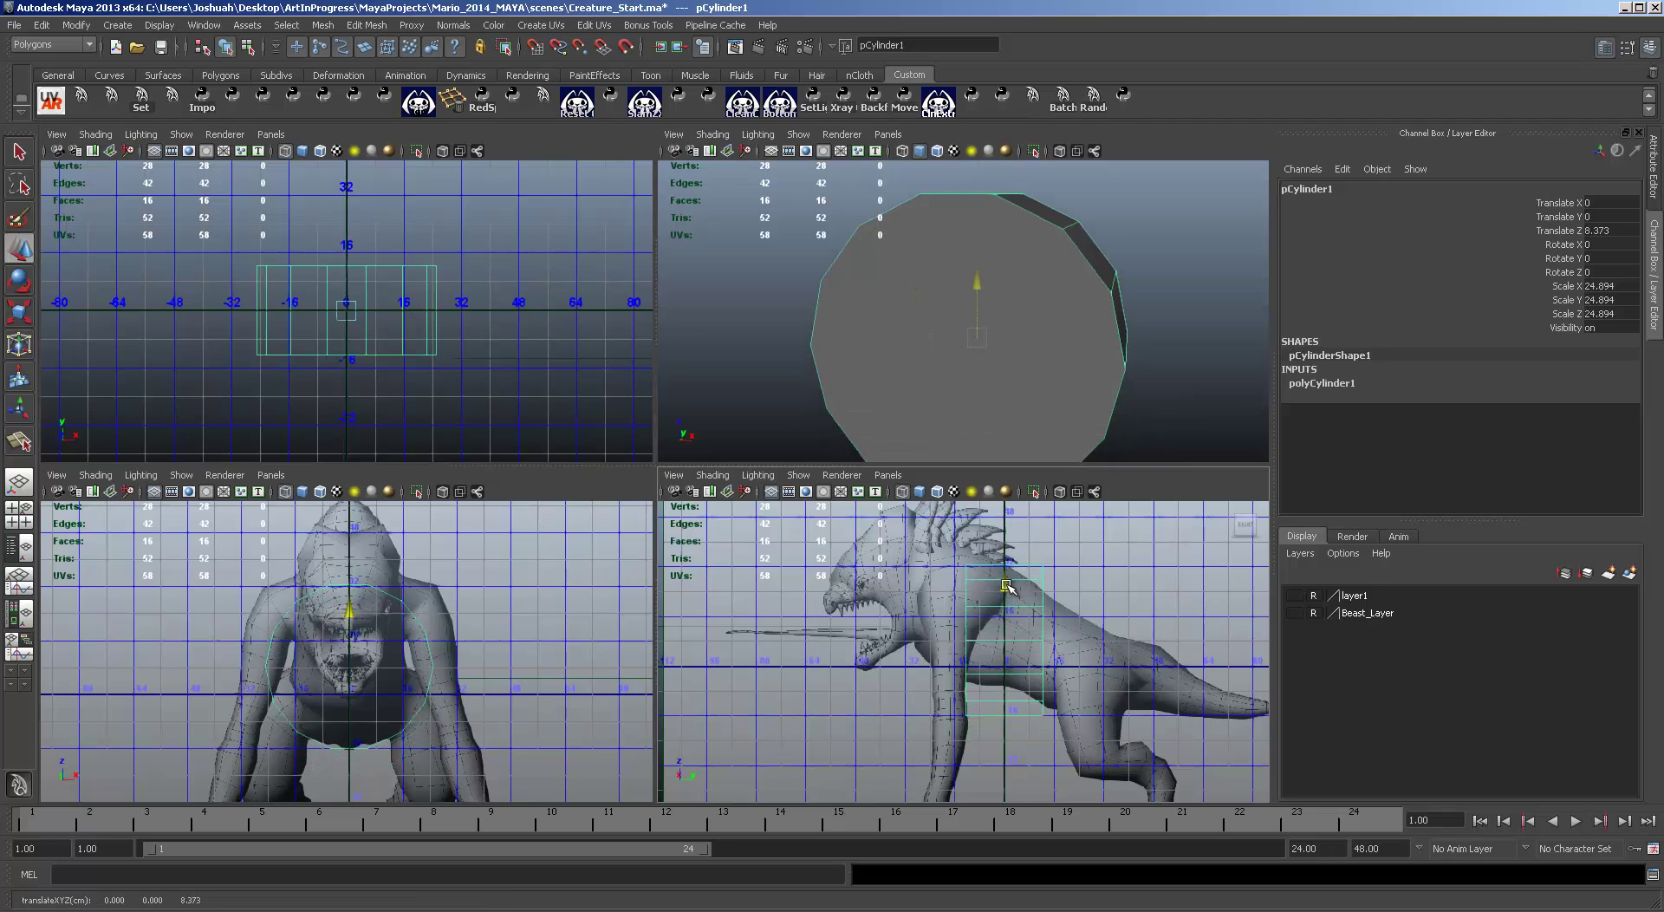
Step: Rotate the cylinder freehand about the Y axis by about -13.6 degrees against the front reference
{"action": "scroll", "coordinate": [357, 669], "scroll_direction": "up", "scroll_amount": 2}
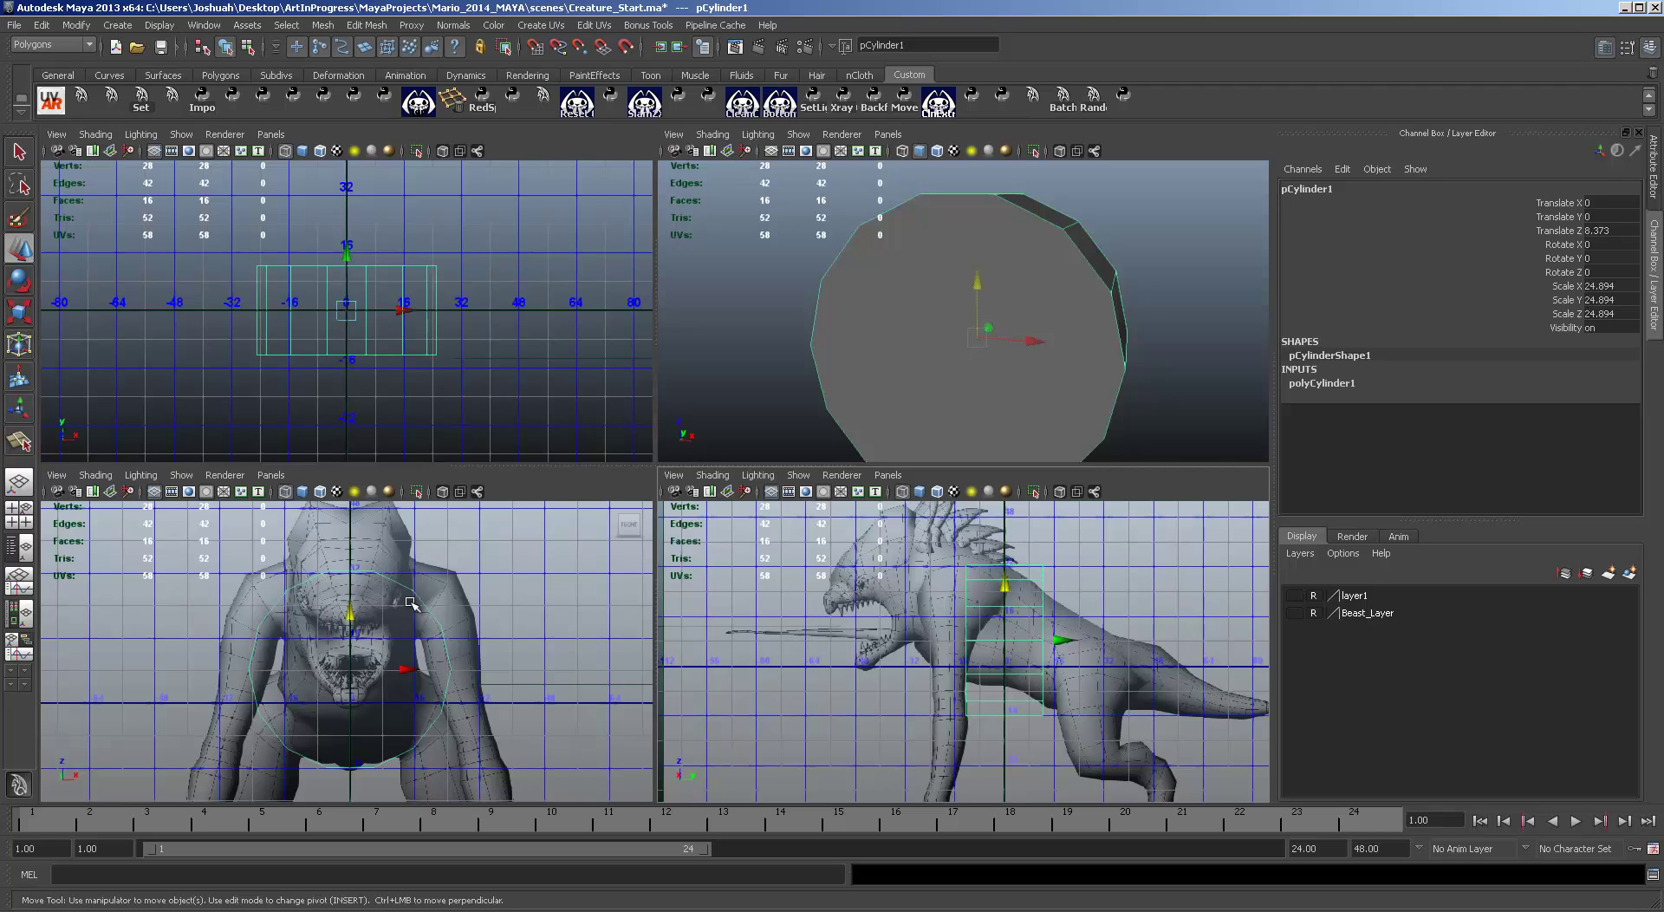
{"action": "key", "text": "e"}
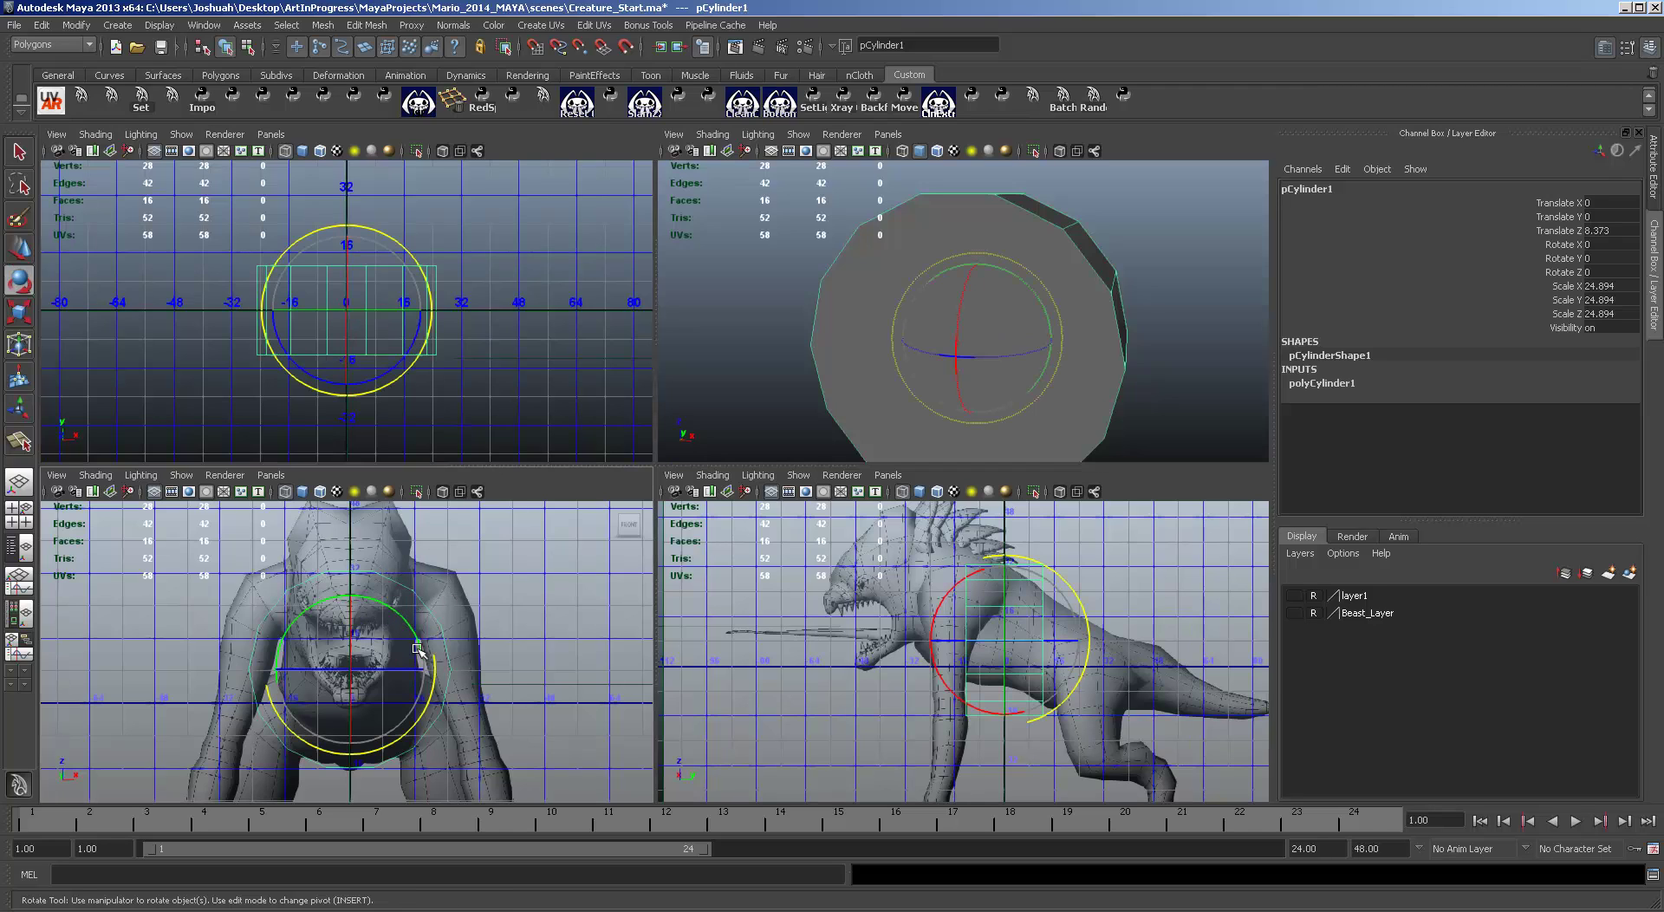
{"action": "left_click_drag", "start_coordinate": [414, 630], "coordinate": [414, 608]}
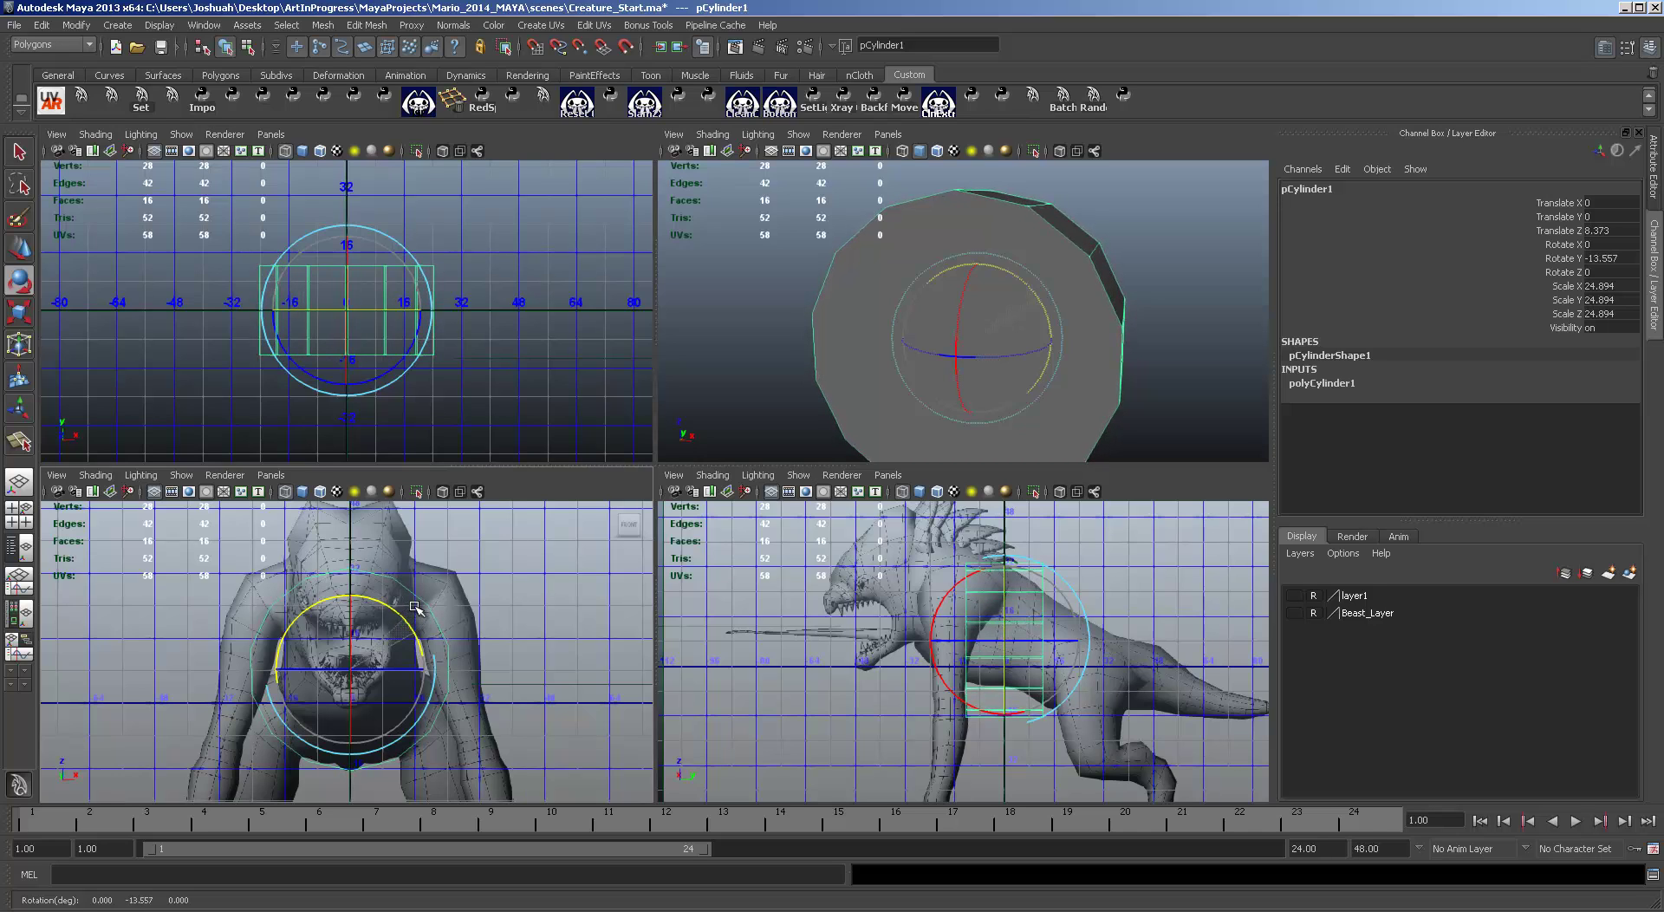
{"action": "scroll", "coordinate": [555, 664], "scroll_direction": "up", "scroll_amount": 2}
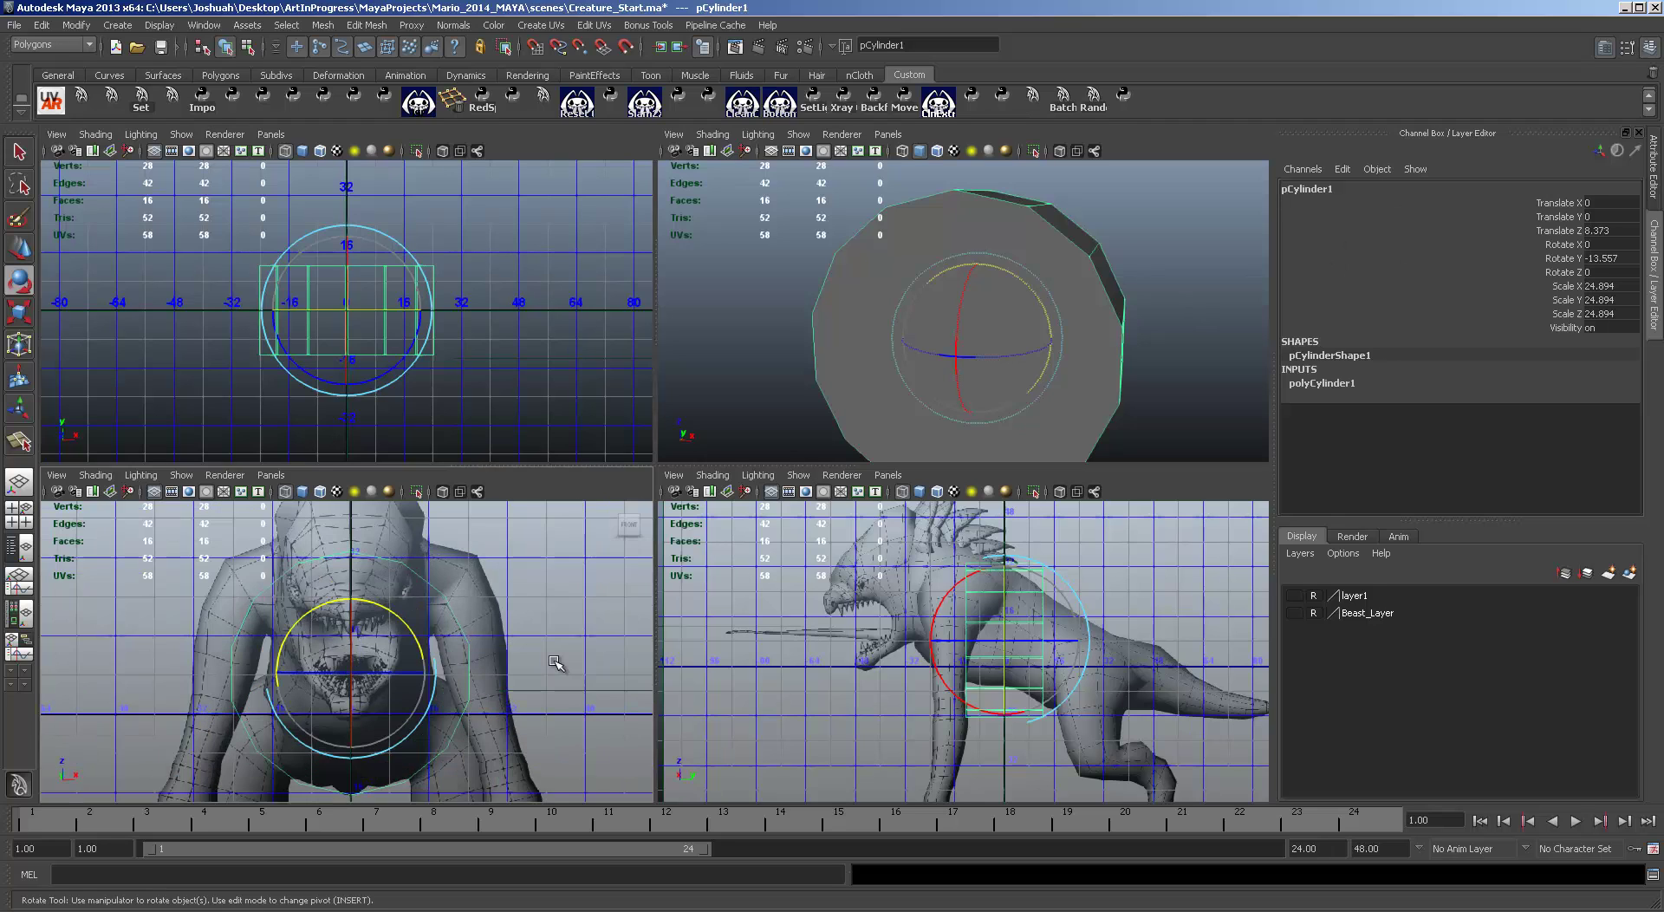
{"action": "scroll", "coordinate": [555, 663], "scroll_direction": "up", "scroll_amount": 2}
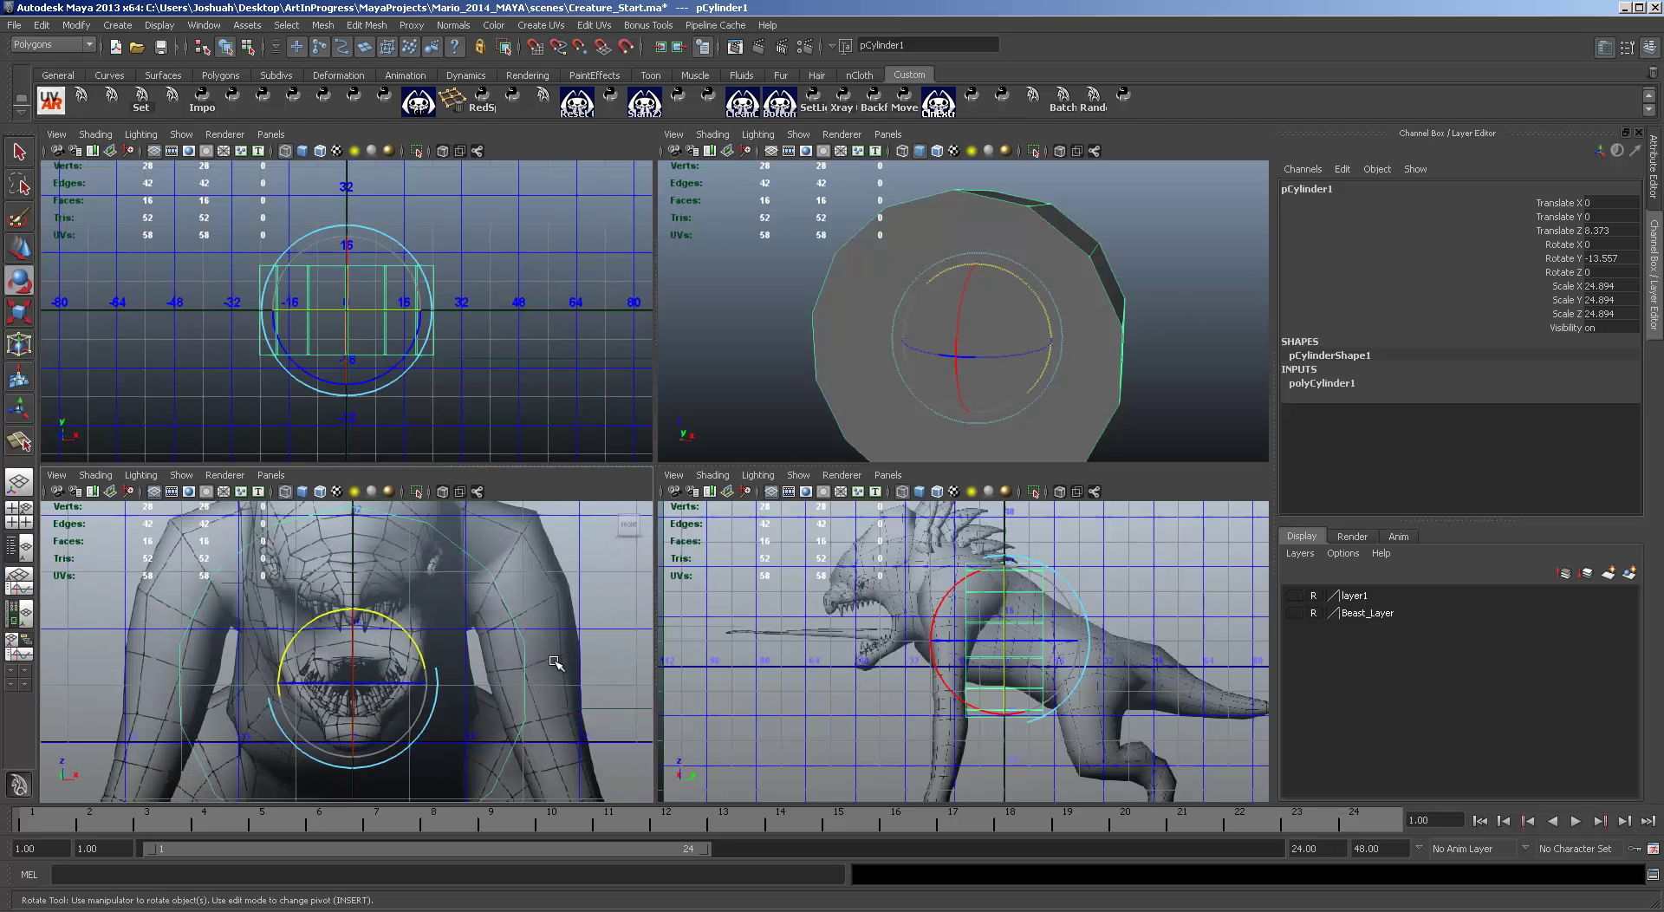
Step: Set the cylinder's Rotate Y value to 13 degrees
{"action": "double_click", "coordinate": [1633, 257]}
{"action": "type", "text": "-"}
{"action": "key", "text": "Return"}
{"action": "scroll", "coordinate": [460, 612], "scroll_direction": "down", "scroll_amount": 2}
{"action": "scroll", "coordinate": [375, 604], "scroll_direction": "down", "scroll_amount": 1}
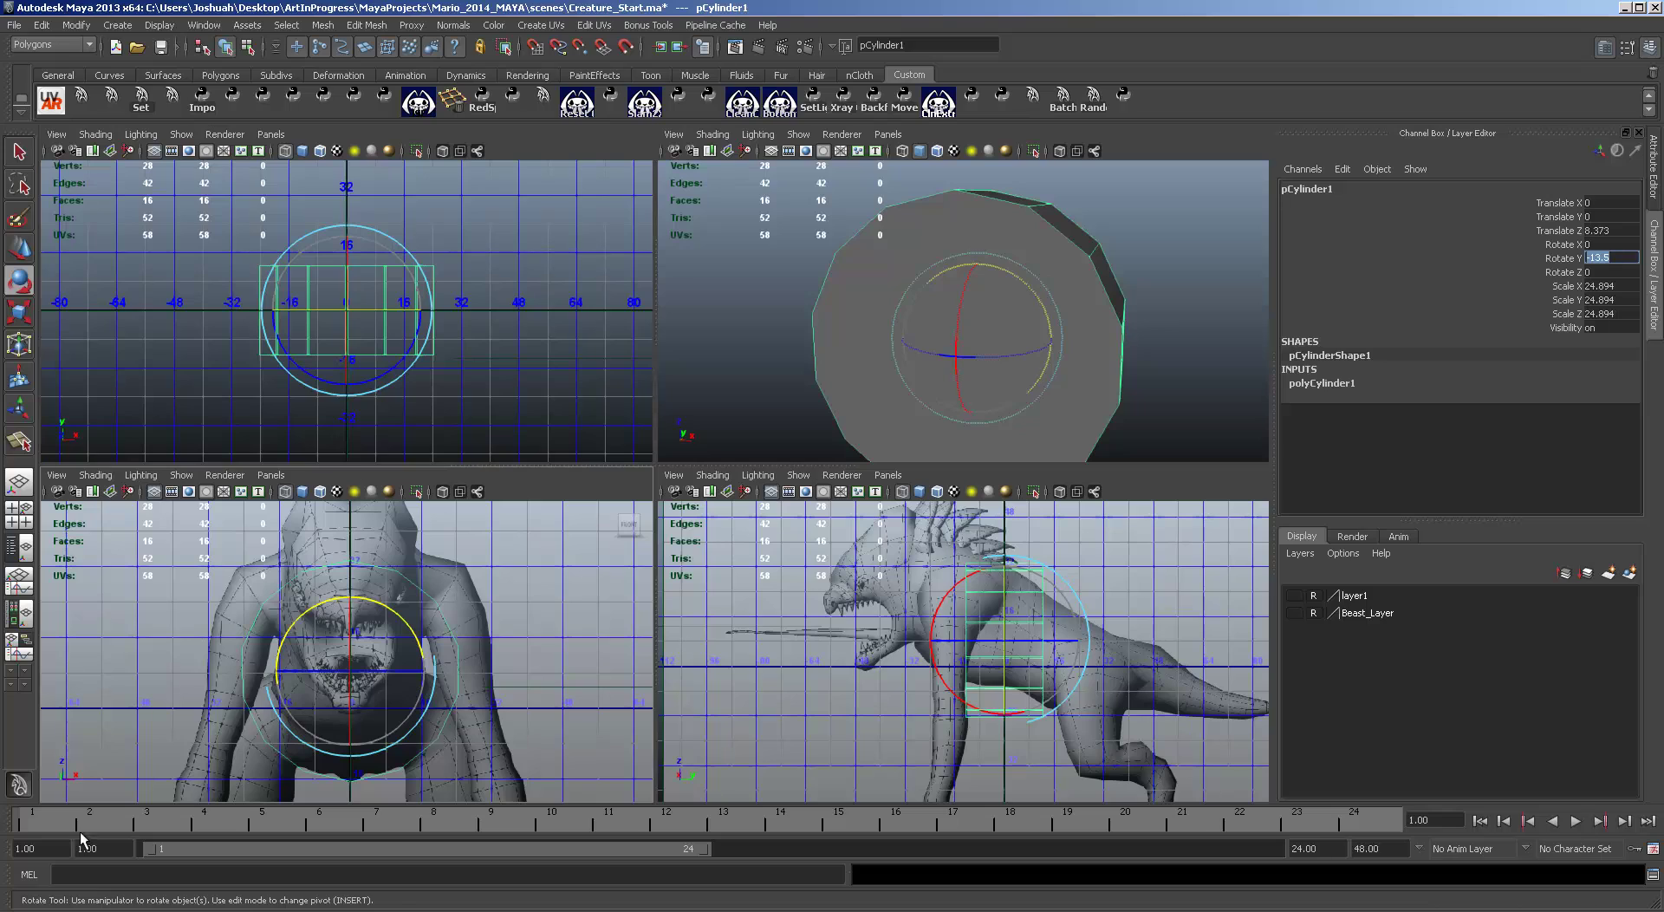
{"action": "type", "text": "13"}
{"action": "key", "text": "Return"}
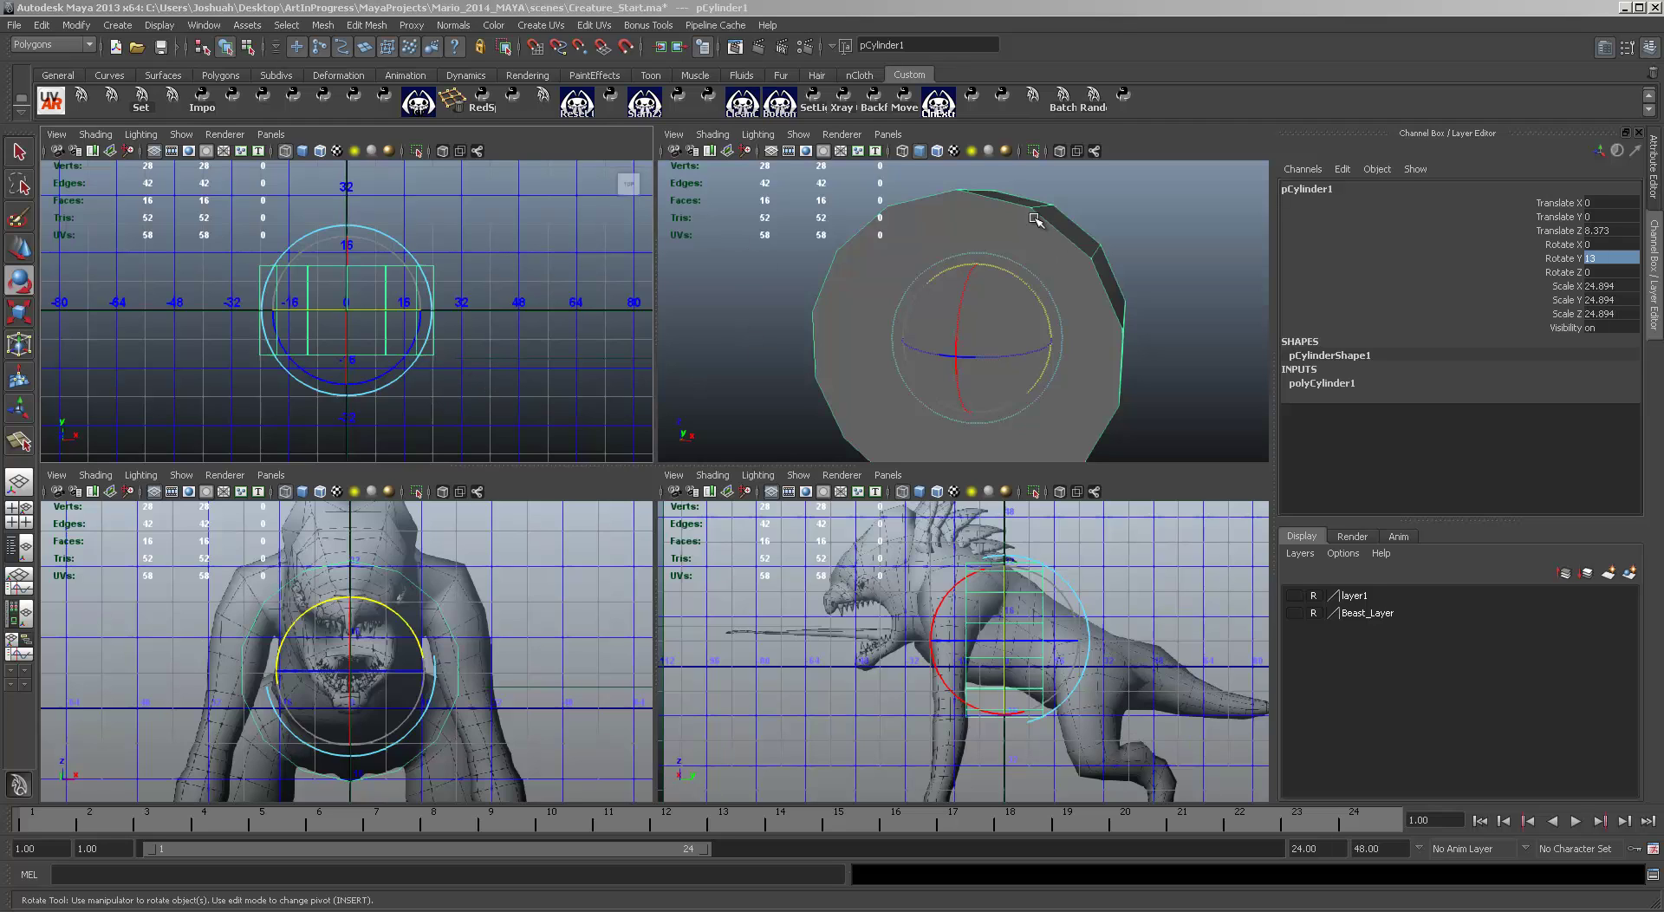
Step: Start the Interactive Split Tool on the cylinder in the enlarged perspective view, with its snap magnets set to 1
{"action": "mouse_move", "coordinate": [1014, 360]}
{"action": "left_mouse_down", "text": "alt"}
{"action": "mouse_move", "coordinate": [996, 365]}
{"action": "mouse_move", "coordinate": [1126, 312]}
{"action": "mouse_move", "coordinate": [1024, 354]}
{"action": "left_mouse_up", "text": "alt"}
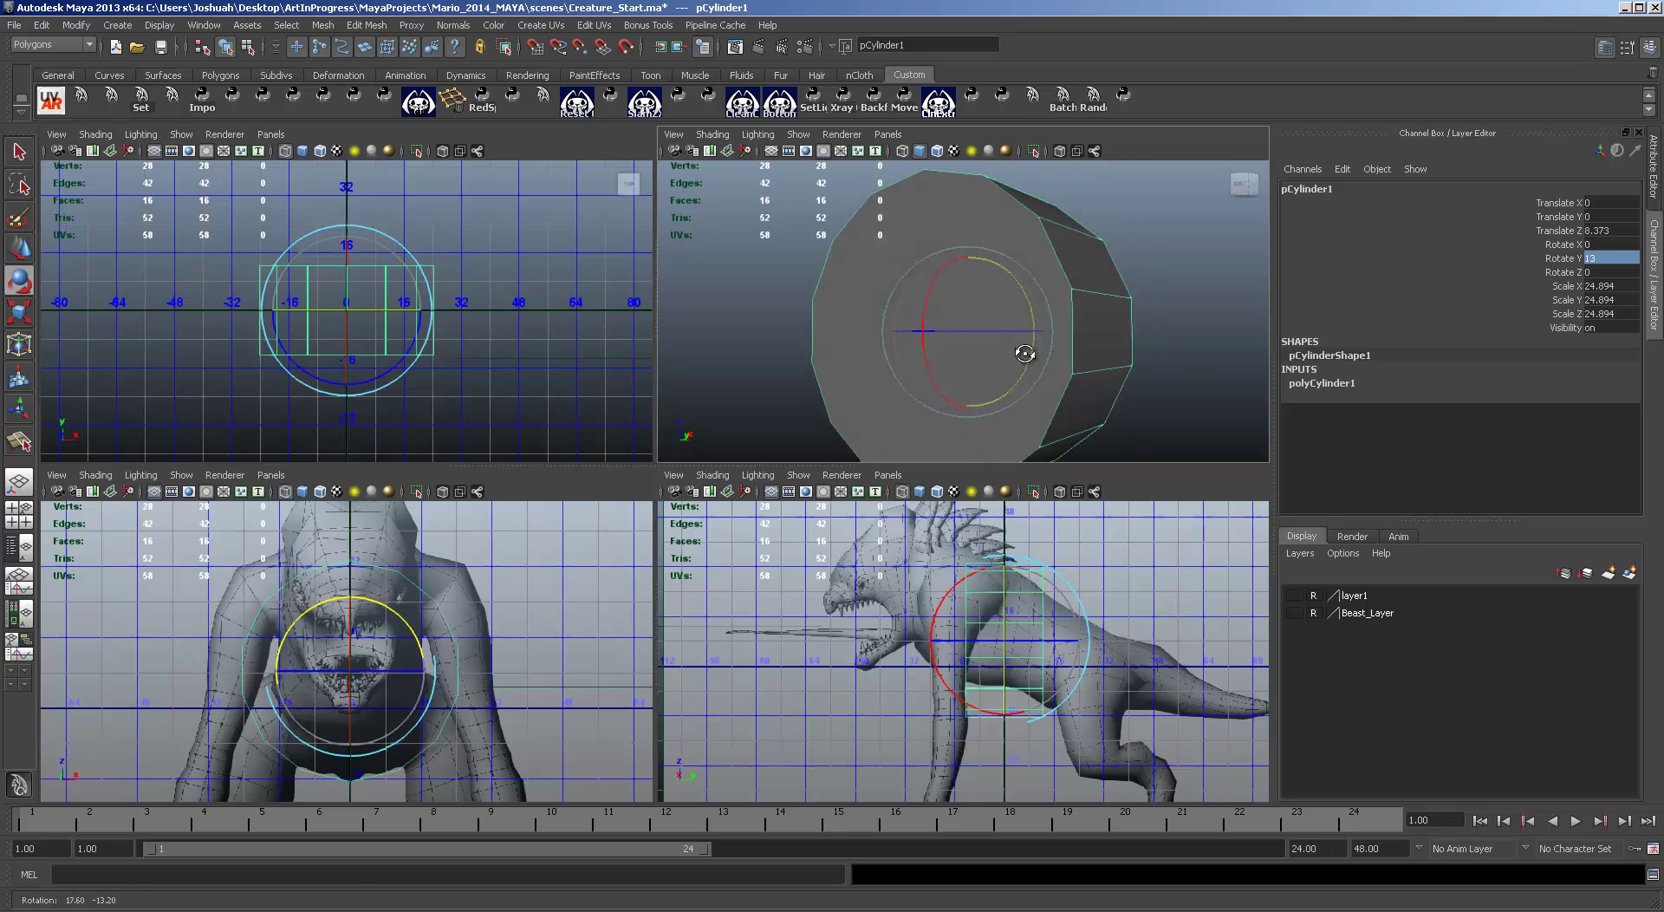
{"action": "key", "text": "space"}
{"action": "scroll", "coordinate": [777, 547], "scroll_direction": "down", "scroll_amount": 4}
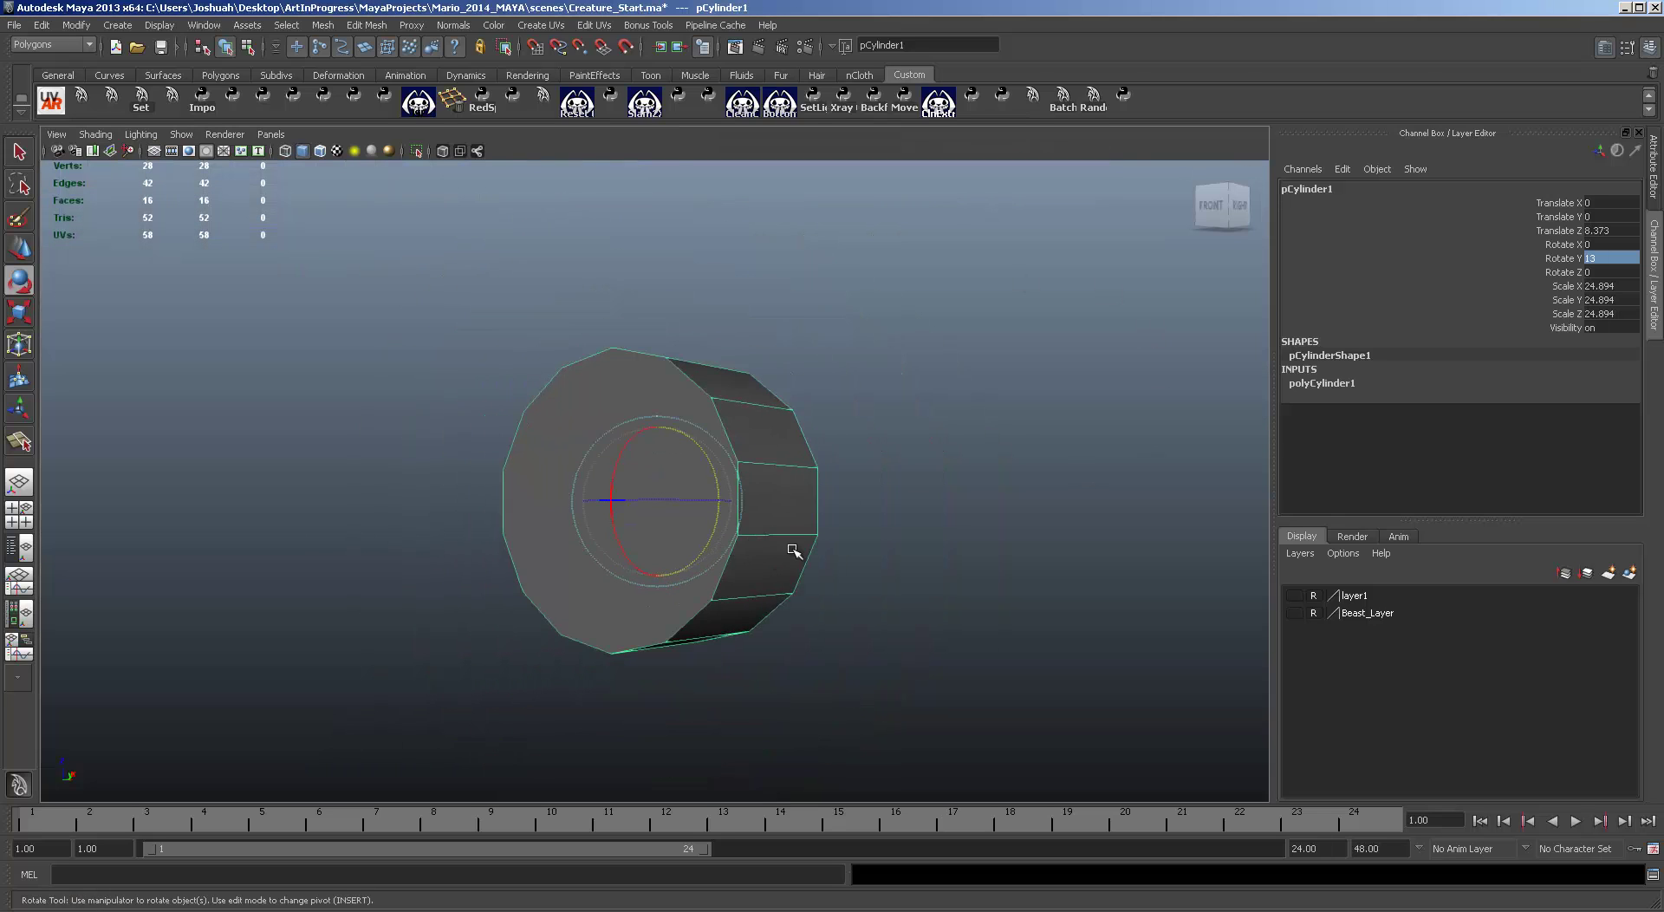
{"action": "middle_click_drag", "start_coordinate": [794, 552], "coordinate": [917, 513], "text": "alt"}
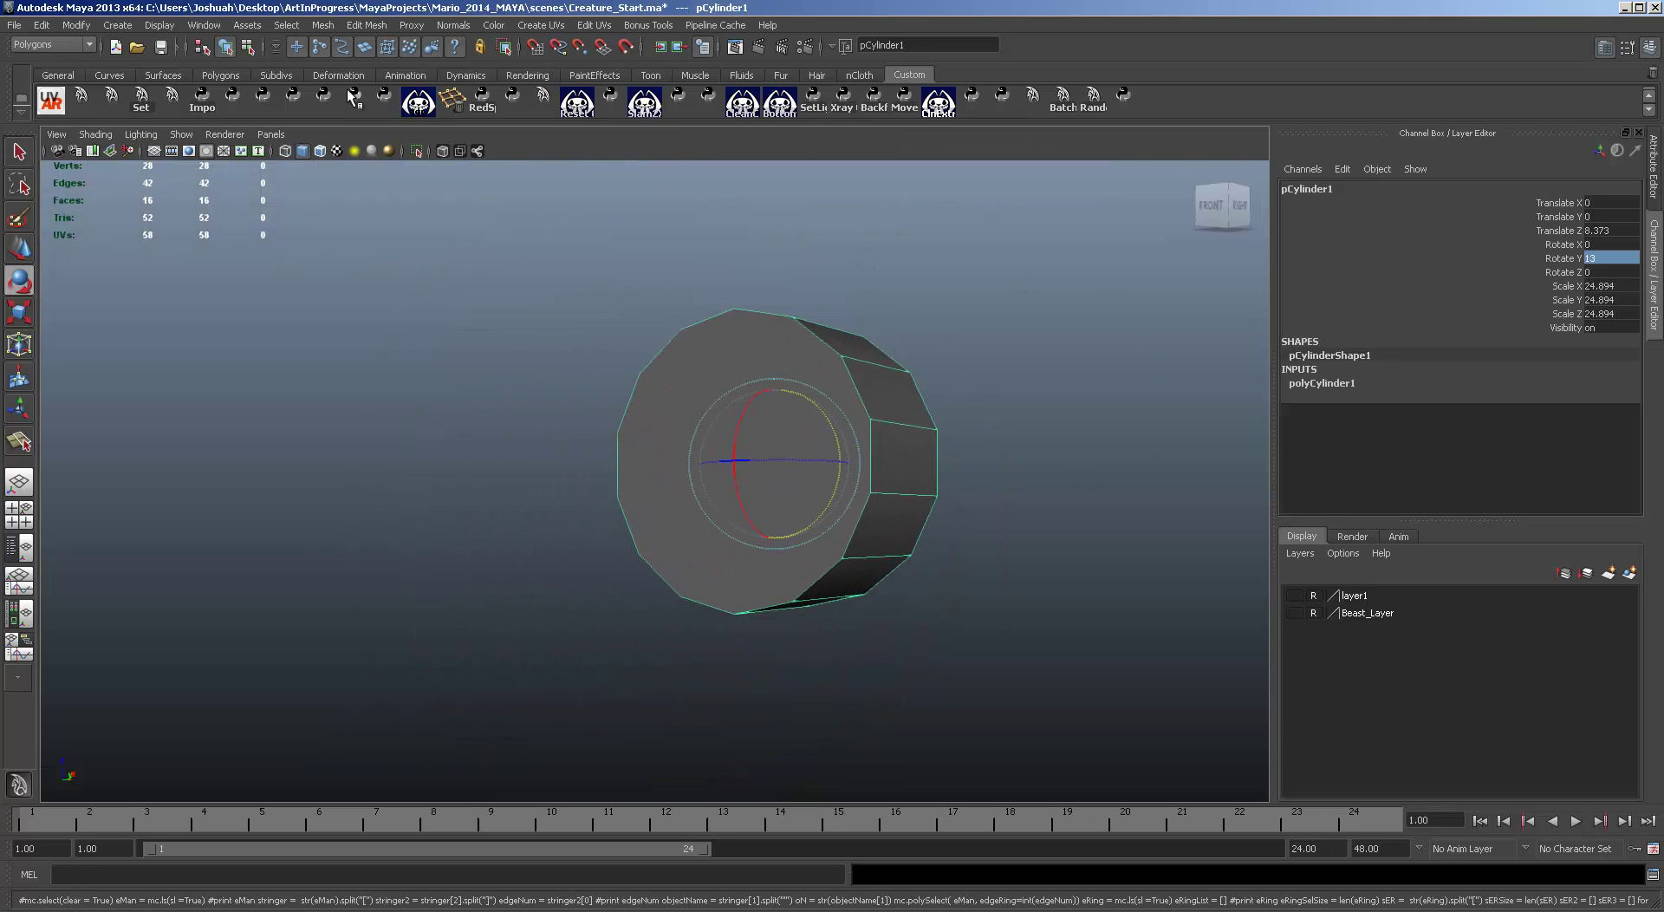
{"action": "left_click", "coordinate": [370, 28]}
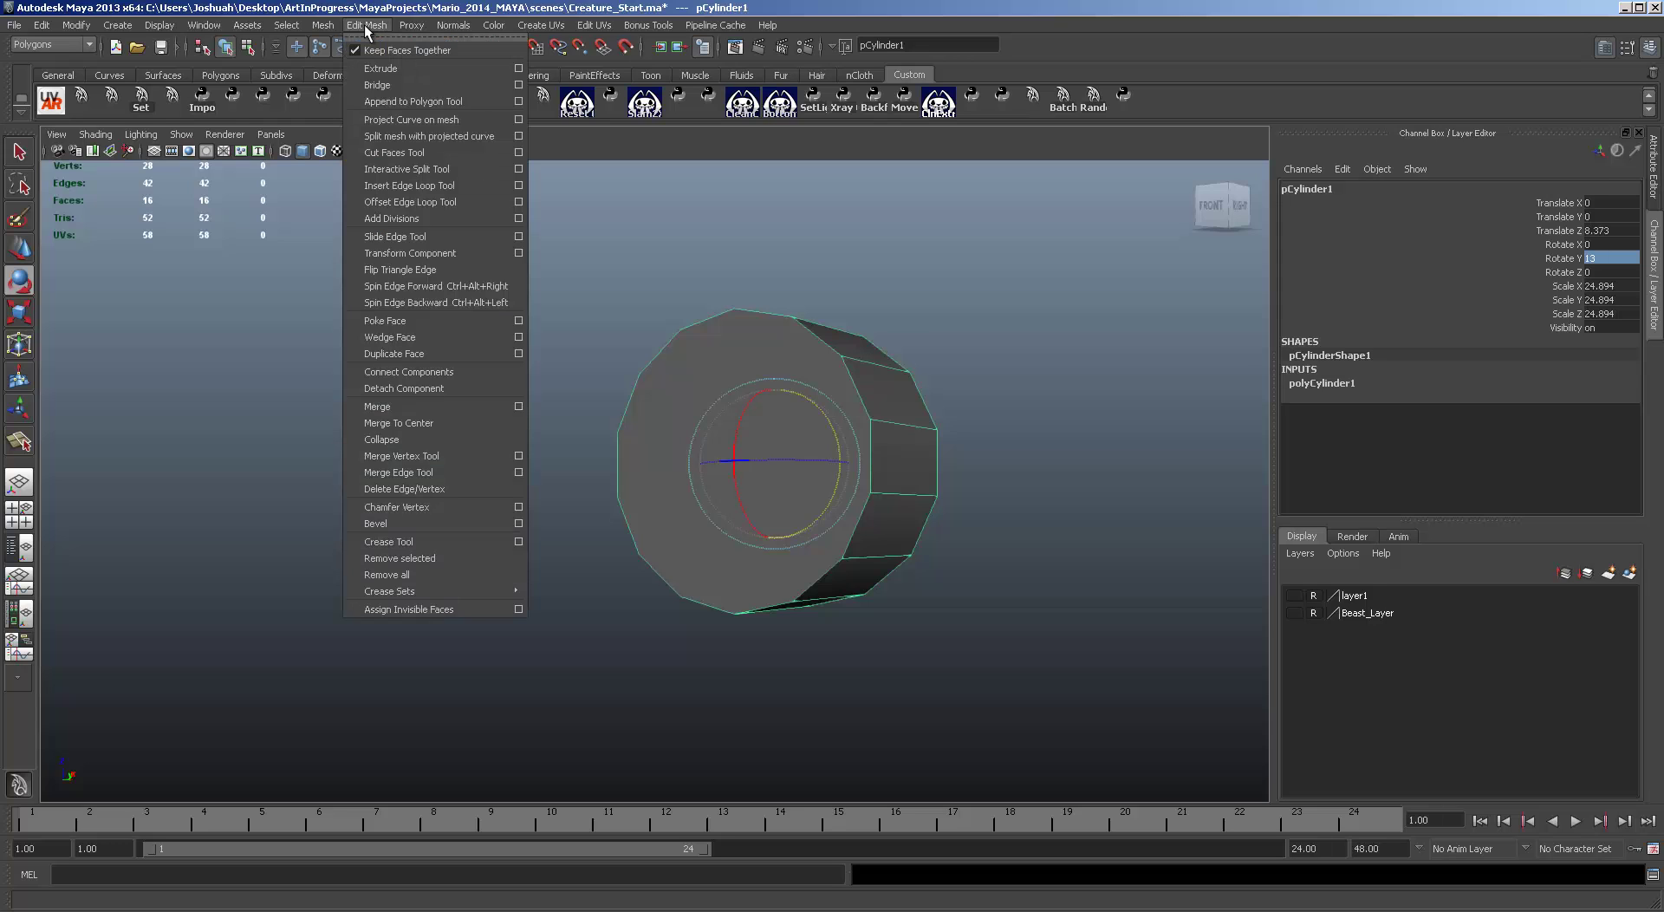
{"action": "left_click", "coordinate": [422, 172]}
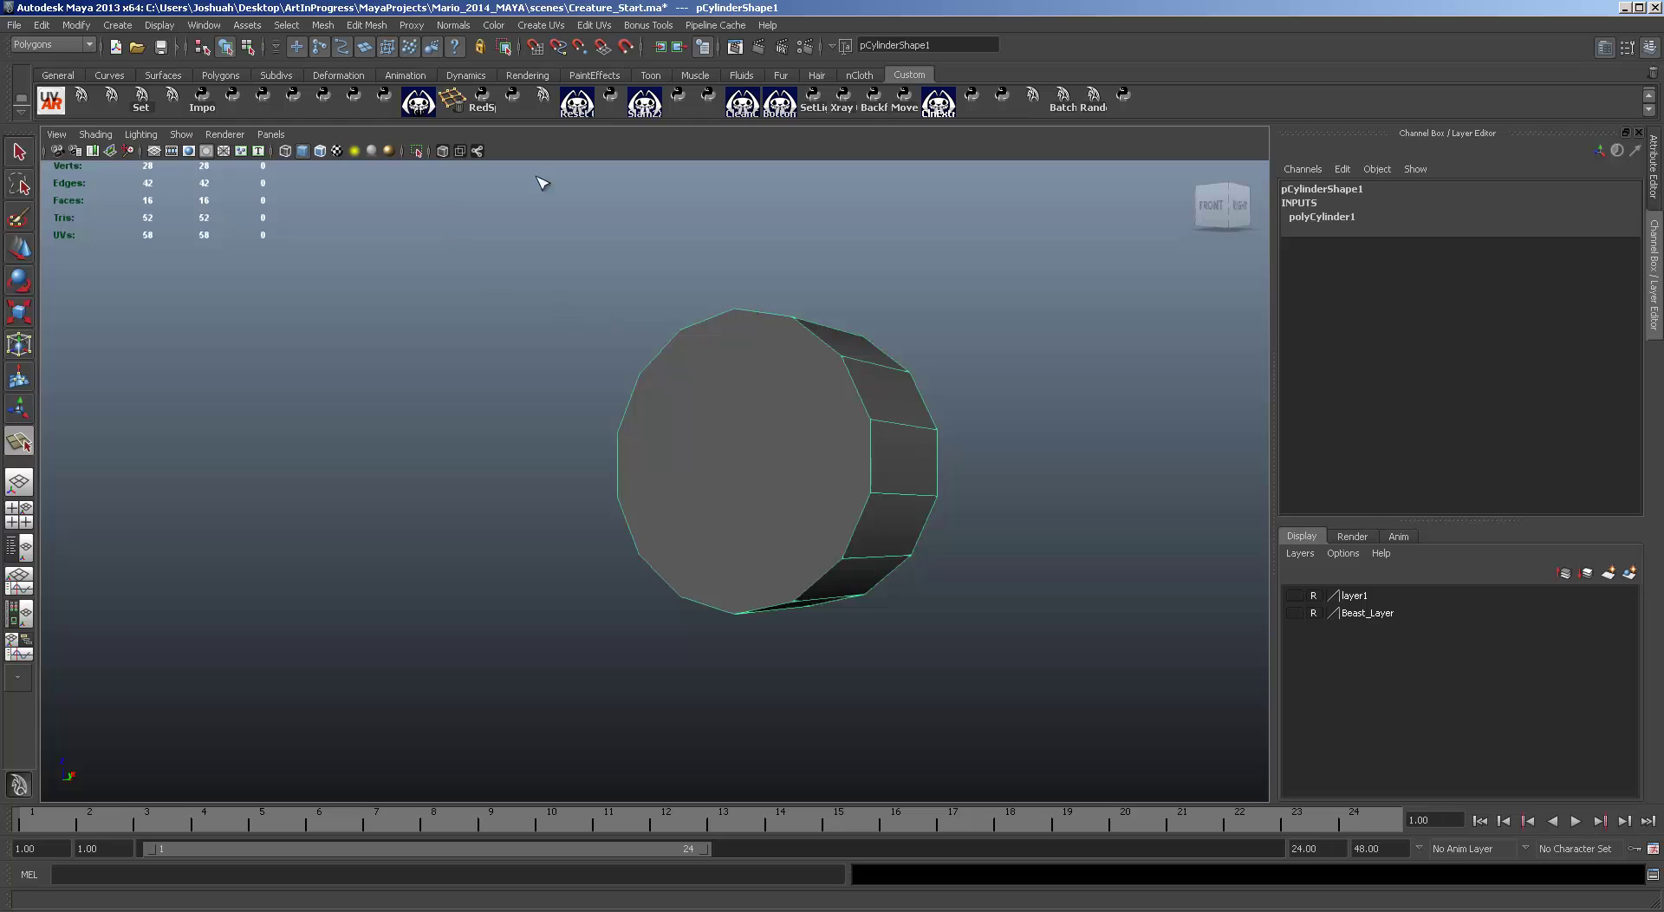
{"action": "left_click", "coordinate": [1625, 52]}
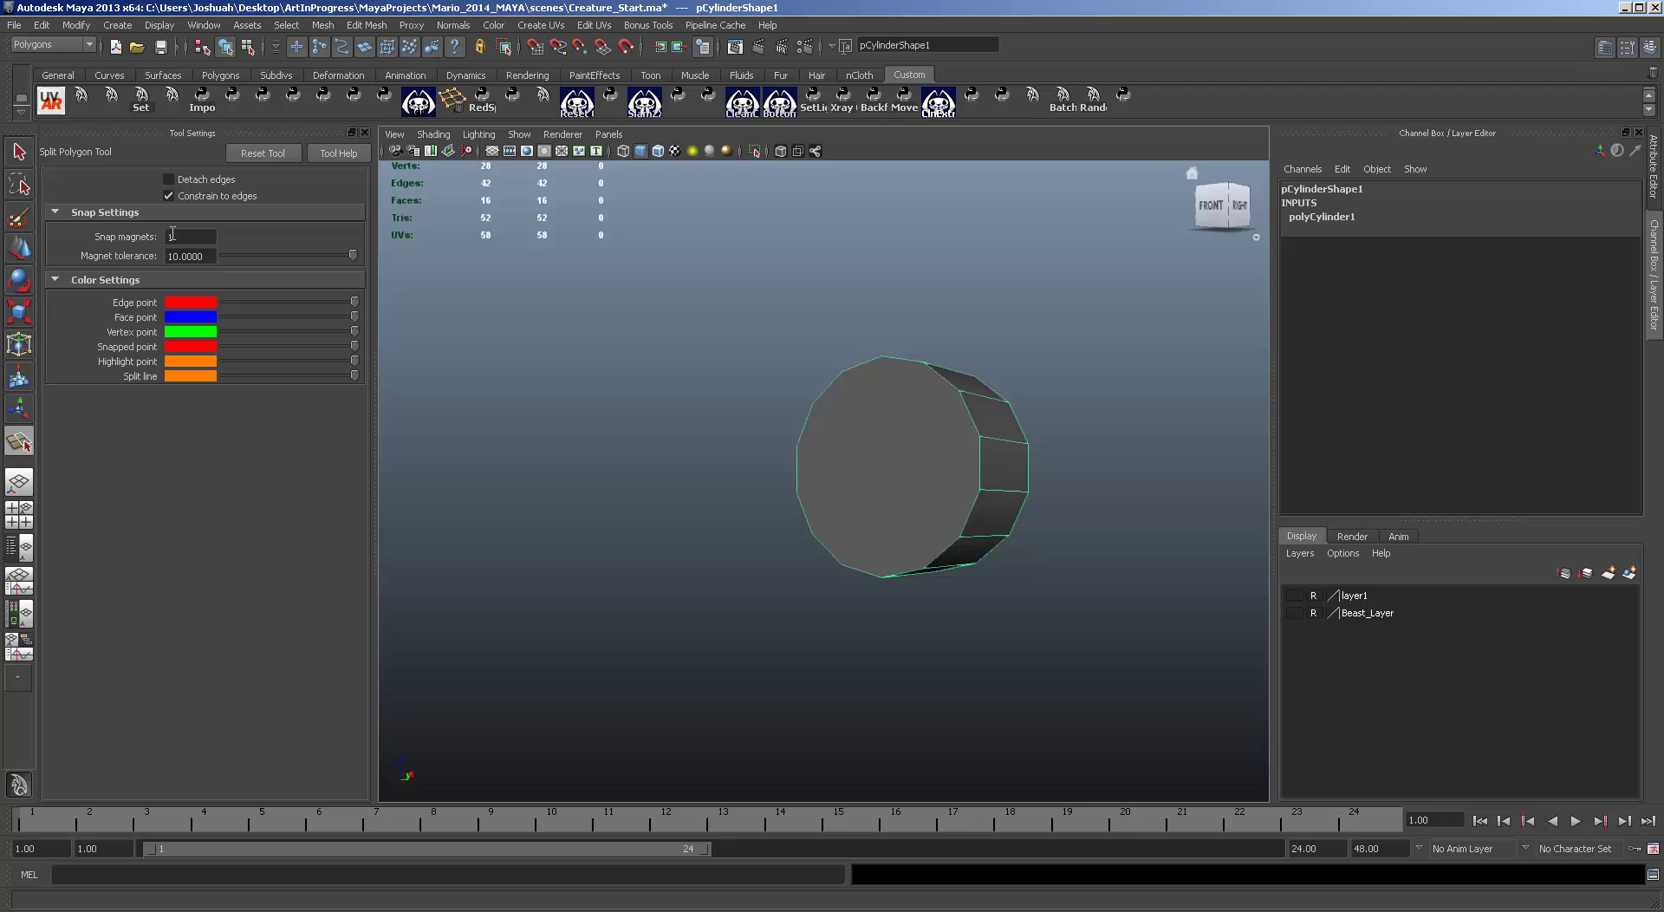
{"action": "double_click", "coordinate": [202, 256]}
{"action": "type", "text": "1"}
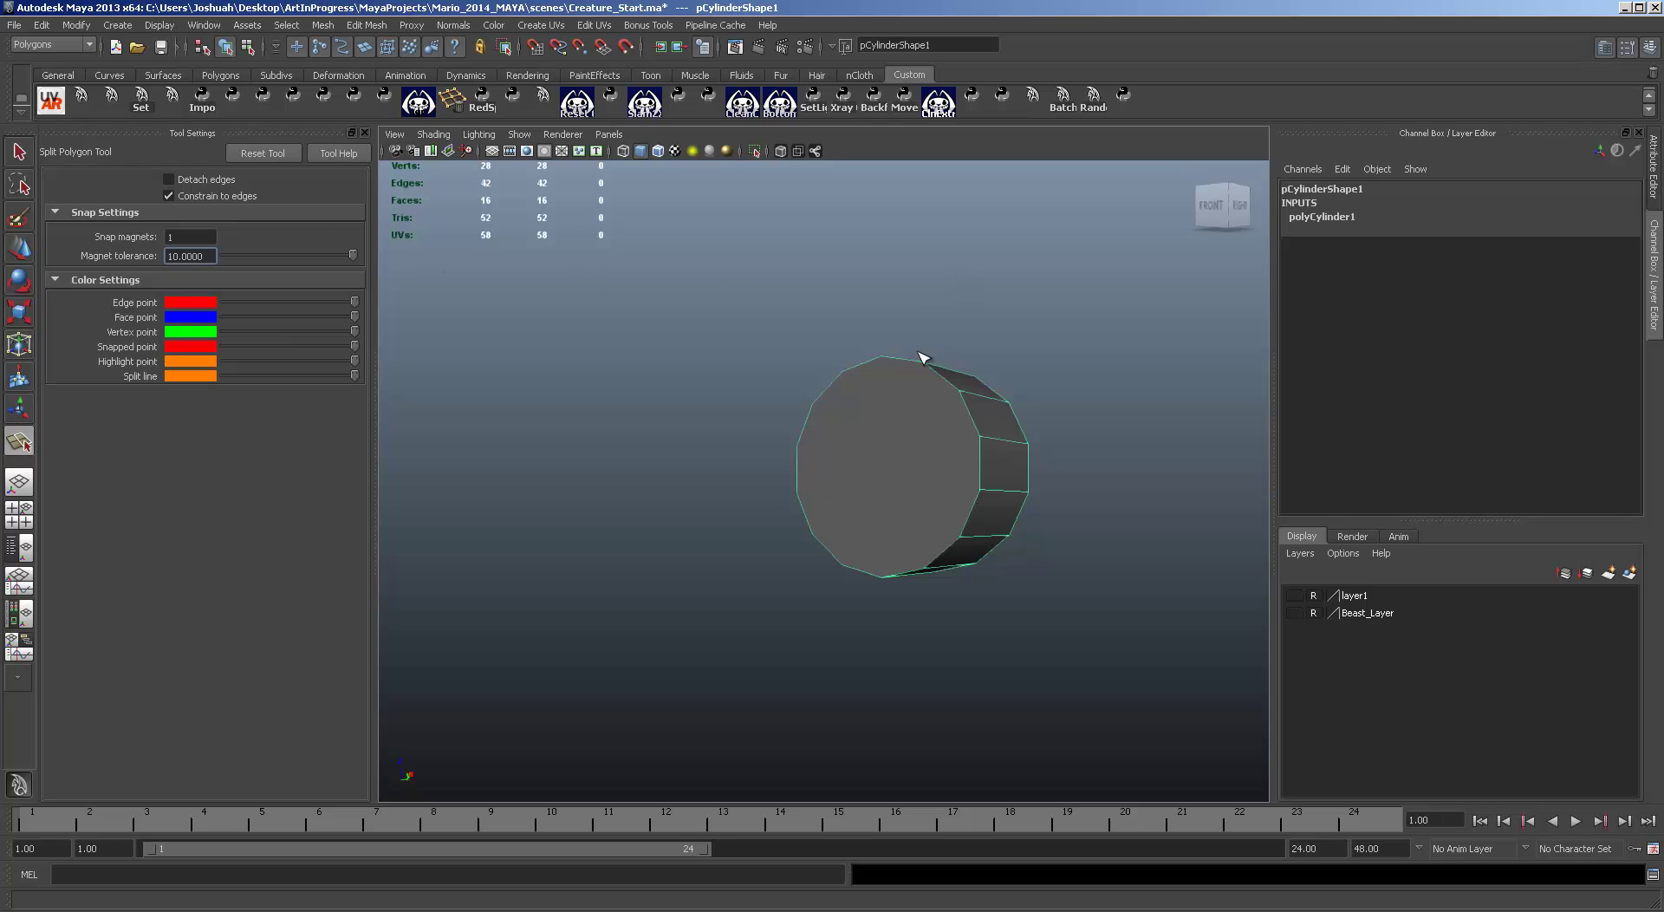
Step: Try to split the cylinder's front cap vertically between its uppermost and lowermost vertices
{"action": "left_click", "coordinate": [881, 361]}
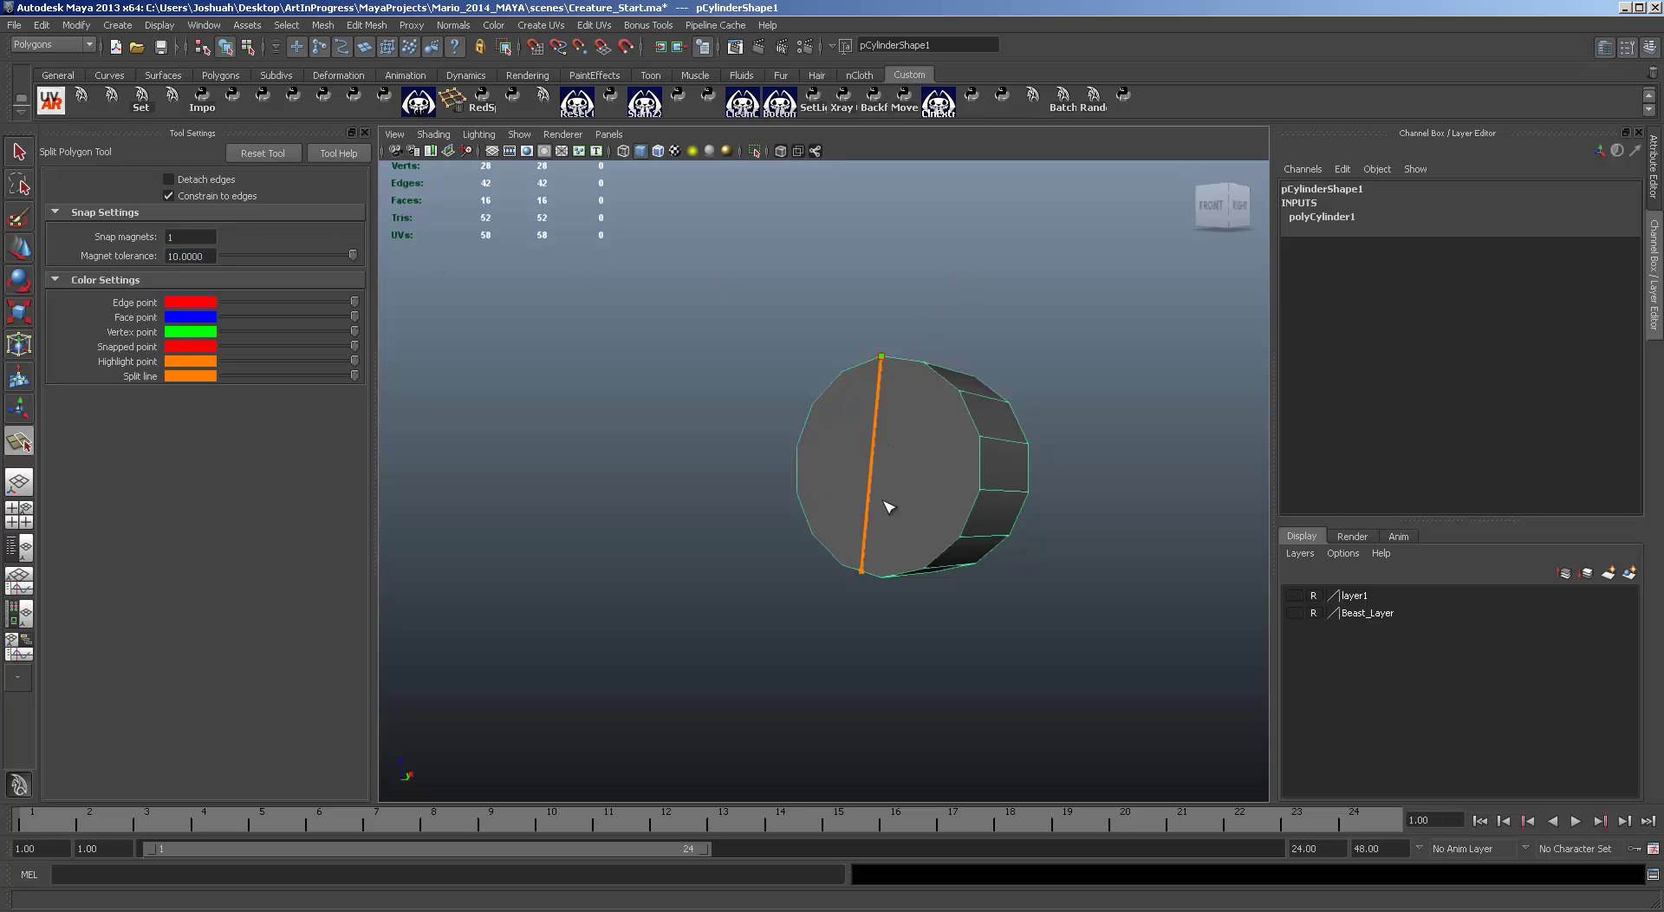
{"action": "left_click", "coordinate": [885, 568]}
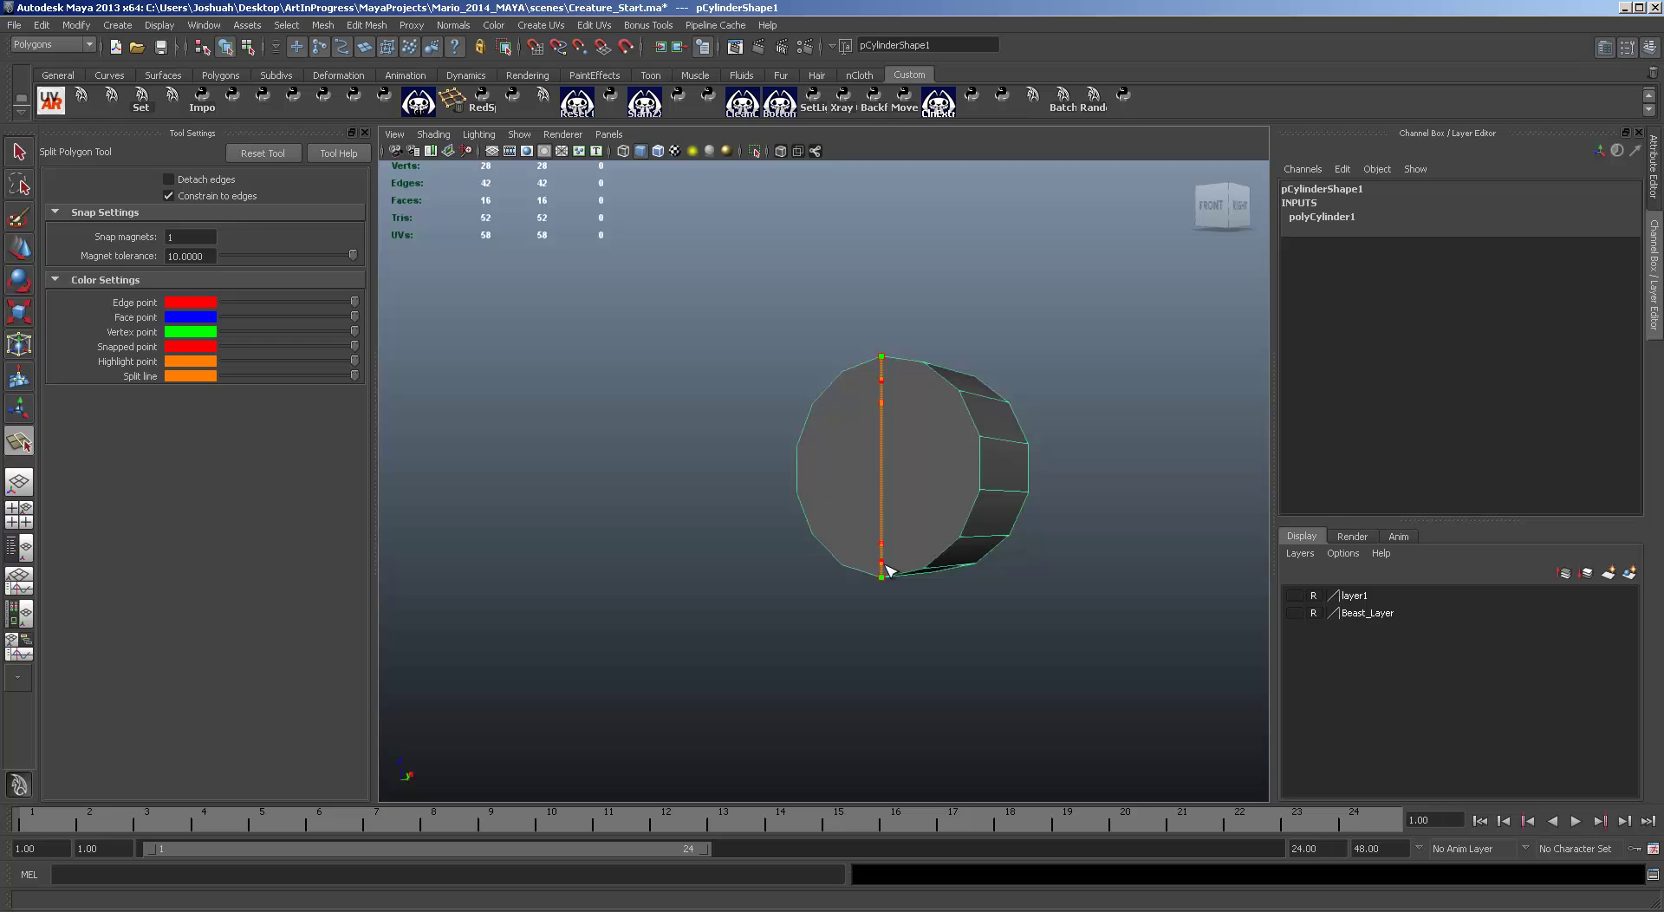
{"action": "key", "text": "e"}
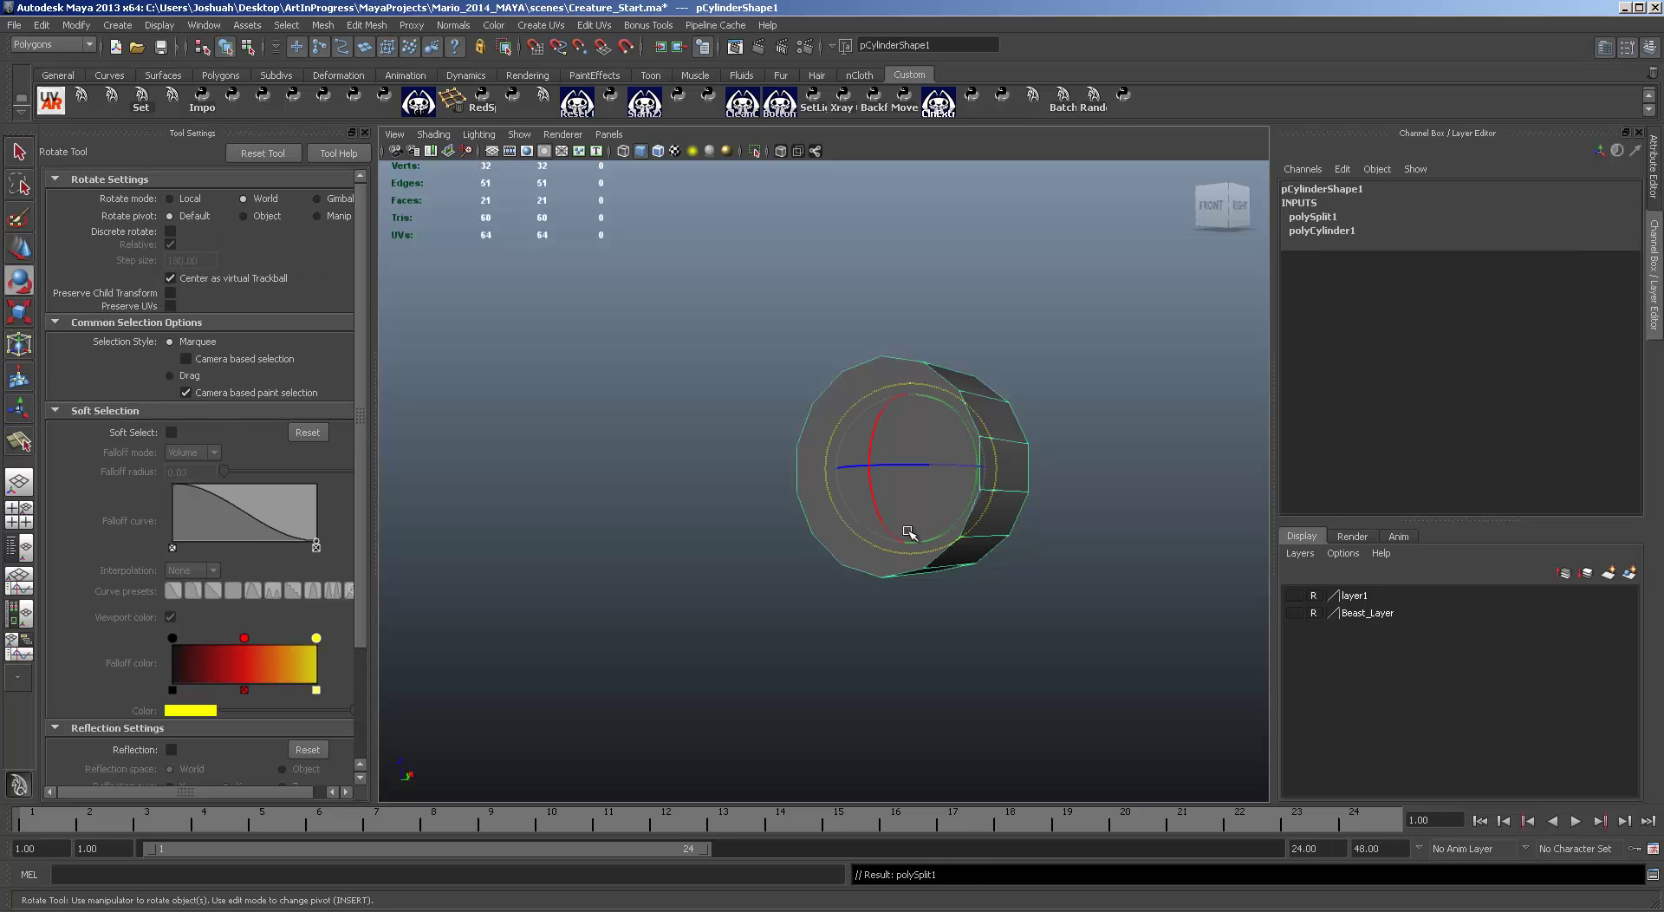
Step: Split the cylinder's front cap with one vertical edge, snapping exactly from its top centre vertex to its bottom centre vertex
{"action": "mouse_move", "coordinate": [1040, 419]}
{"action": "left_mouse_down", "text": "alt"}
{"action": "mouse_move", "coordinate": [1122, 464]}
{"action": "mouse_move", "coordinate": [1097, 486]}
{"action": "mouse_move", "coordinate": [1134, 420]}
{"action": "mouse_move", "coordinate": [977, 440]}
{"action": "mouse_move", "coordinate": [1023, 440]}
{"action": "left_mouse_up", "text": "alt"}
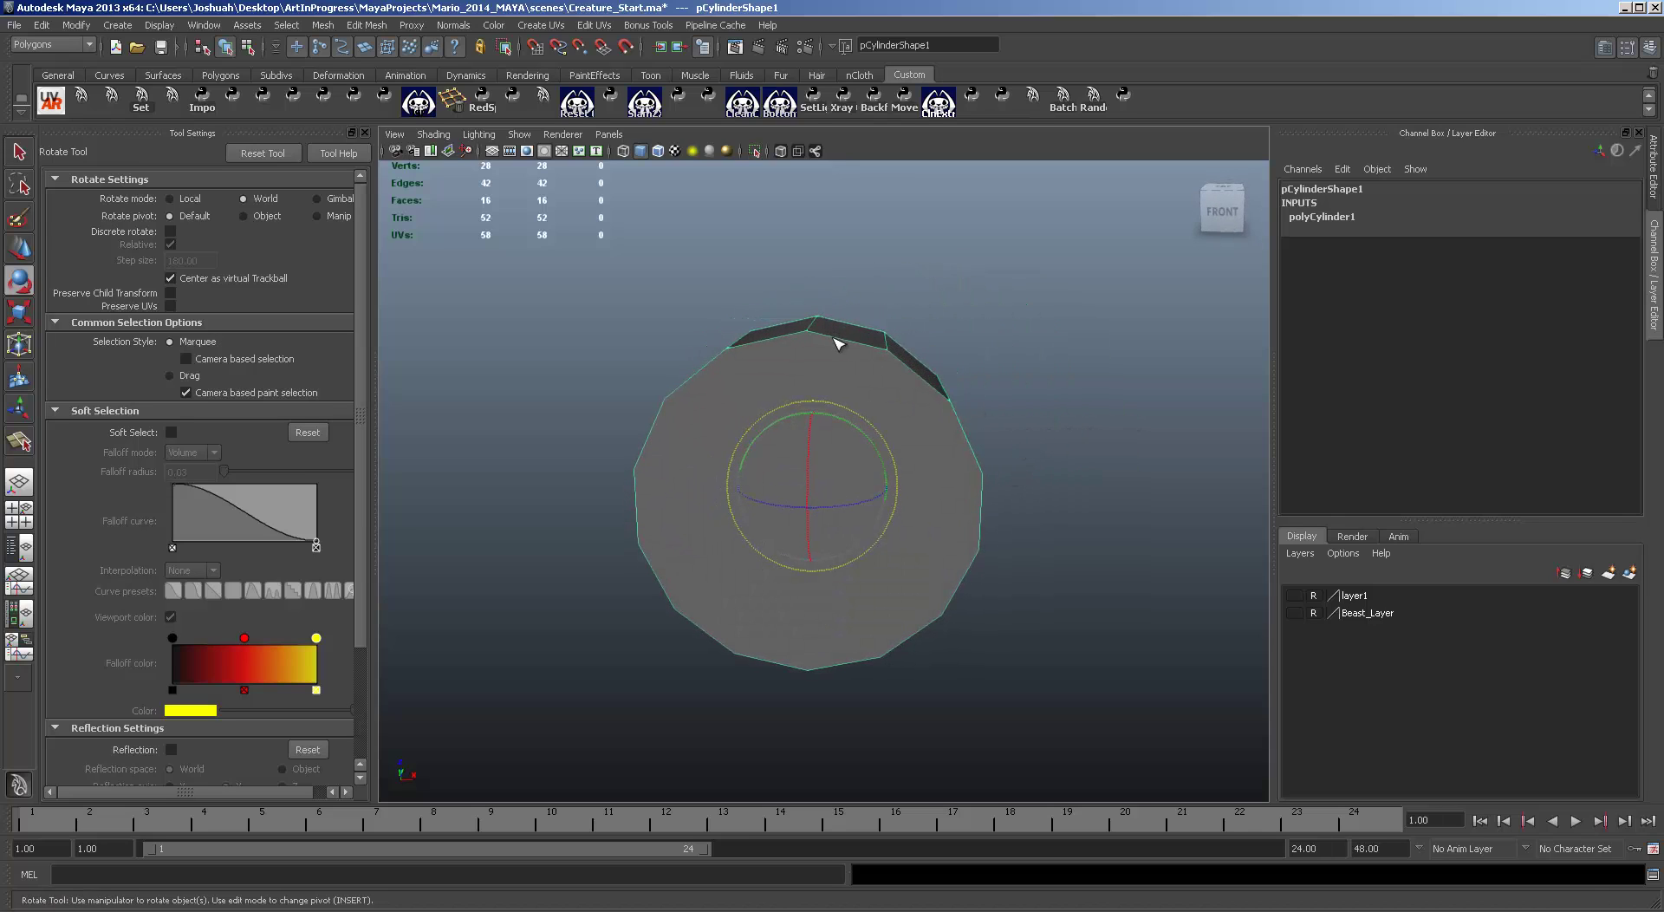
{"action": "key", "text": "y"}
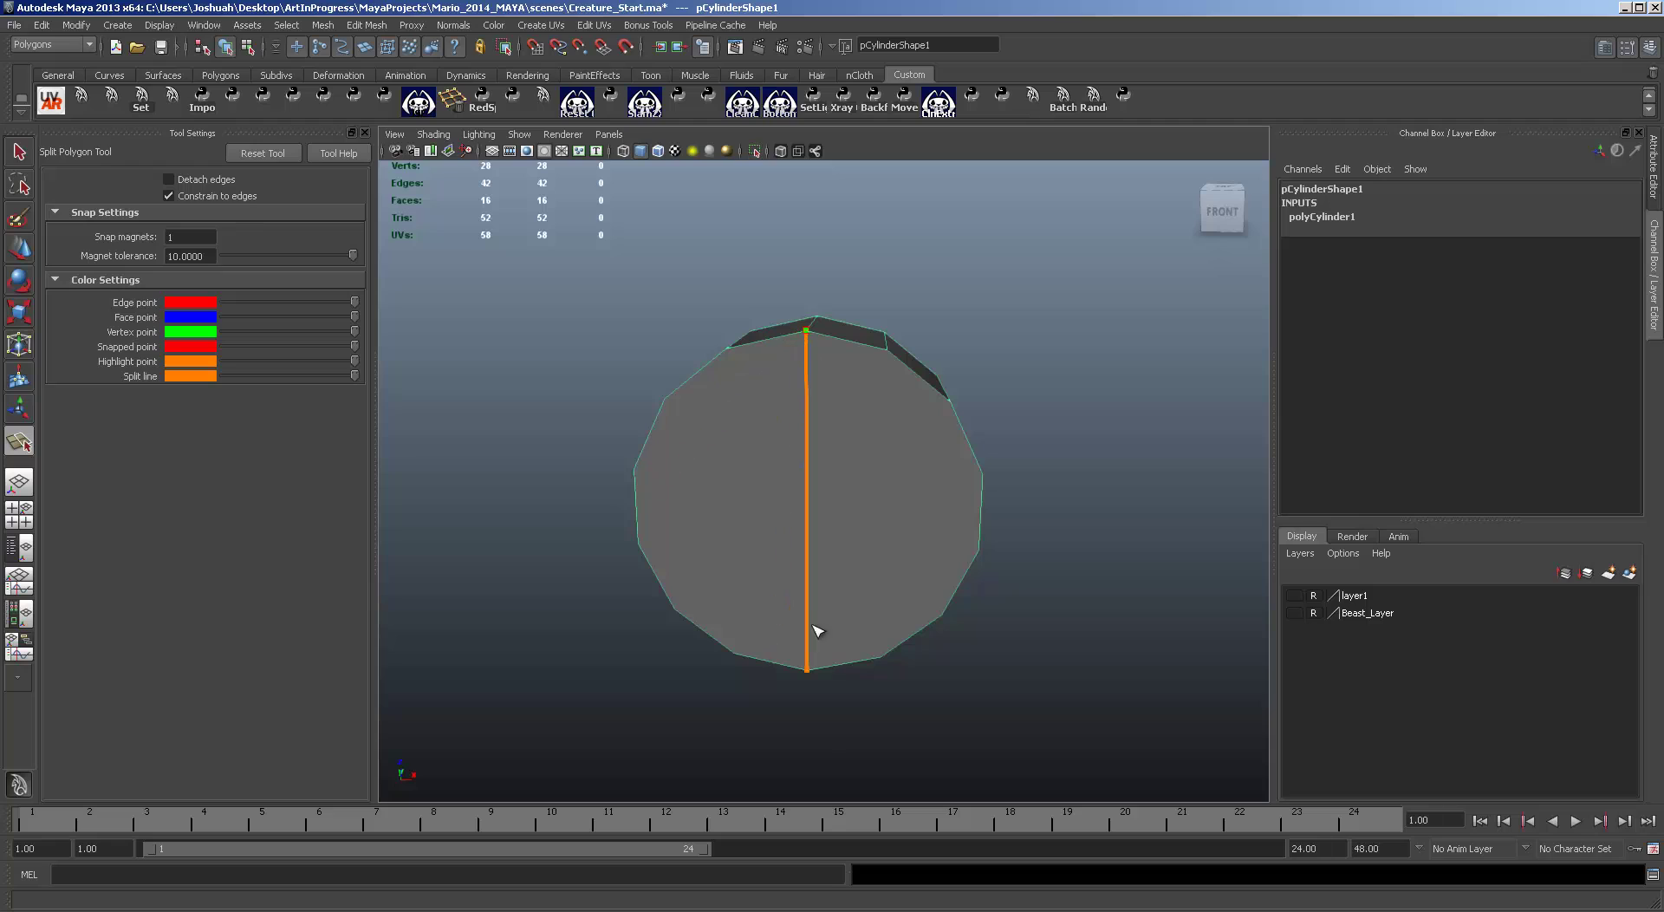
{"action": "left_click", "coordinate": [805, 669]}
{"action": "key", "text": "e"}
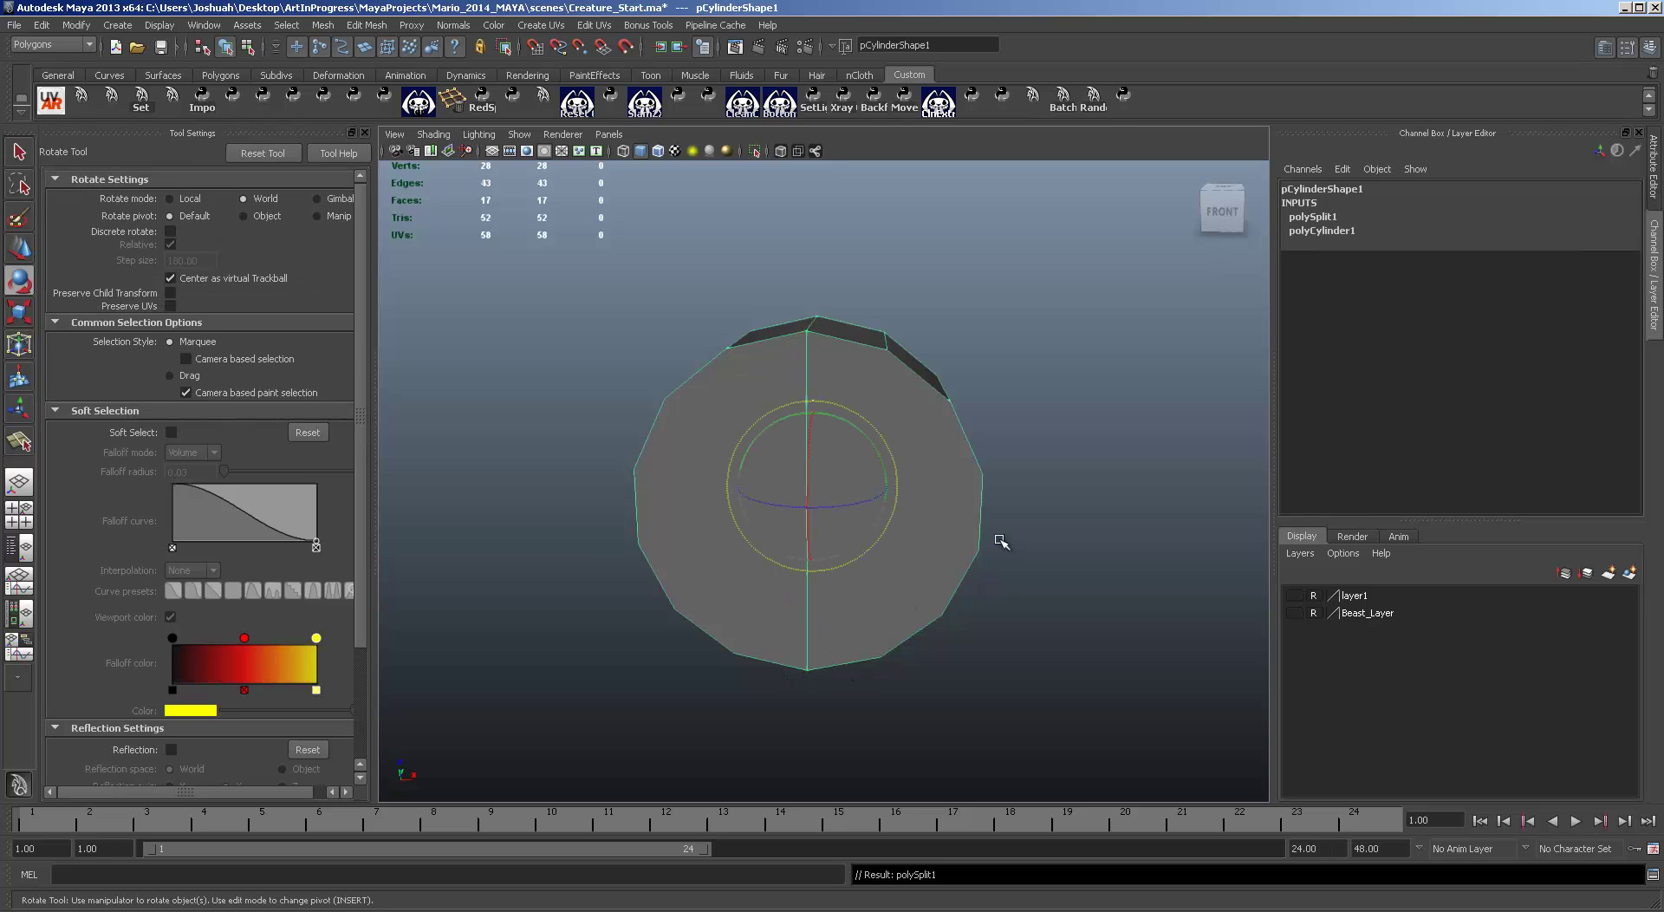
Step: Split the cylinder's back cap with one vertical edge from its top centre vertex to its bottom centre vertex
{"action": "left_click_drag", "start_coordinate": [1092, 509], "coordinate": [1058, 460], "text": "alt"}
{"action": "left_click_drag", "start_coordinate": [1043, 525], "coordinate": [892, 350], "text": "alt"}
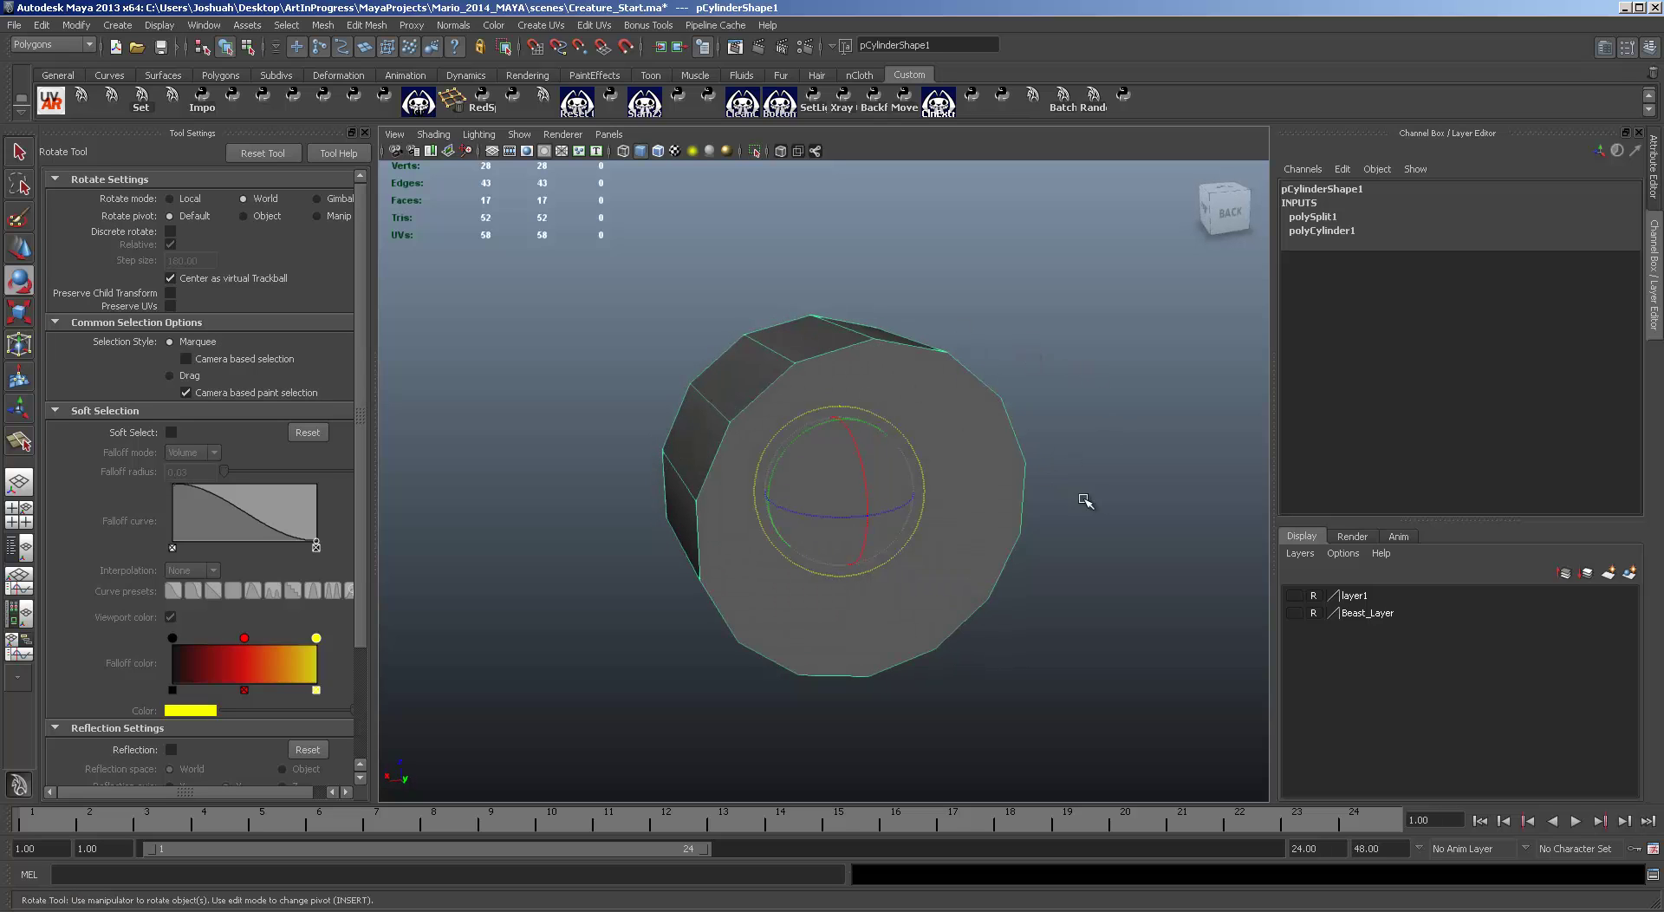
{"action": "mouse_move", "coordinate": [1085, 501]}
{"action": "left_mouse_down", "text": "alt"}
{"action": "mouse_move", "coordinate": [1126, 546]}
{"action": "mouse_move", "coordinate": [1055, 543]}
{"action": "mouse_move", "coordinate": [1094, 510]}
{"action": "left_mouse_up", "text": "alt"}
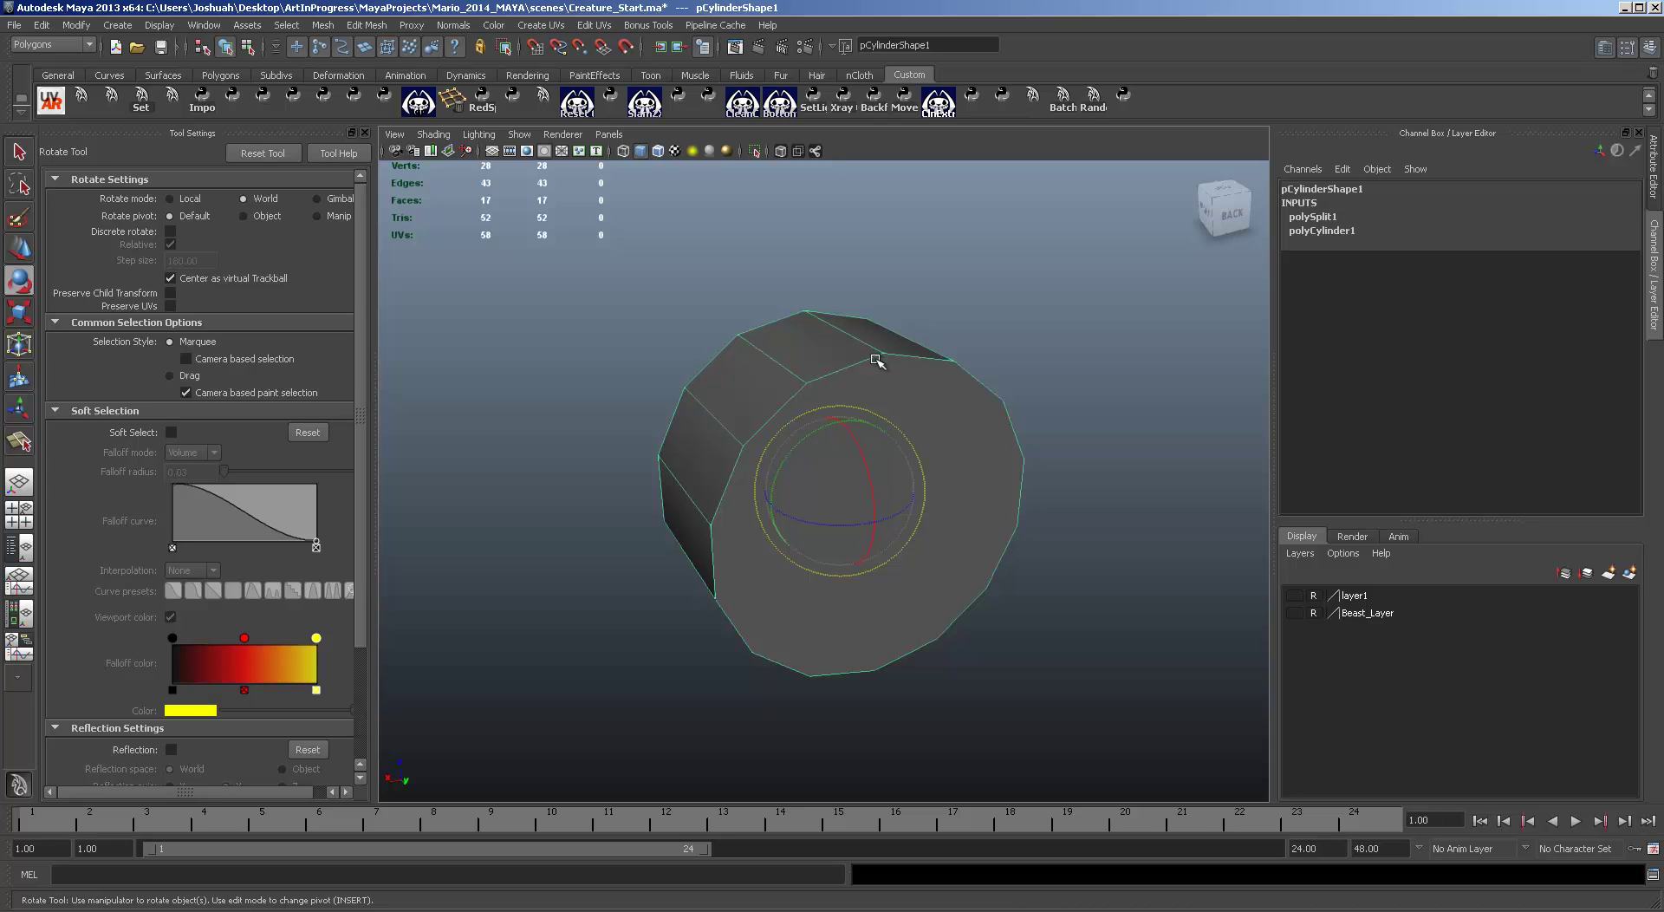
{"action": "key", "text": "y"}
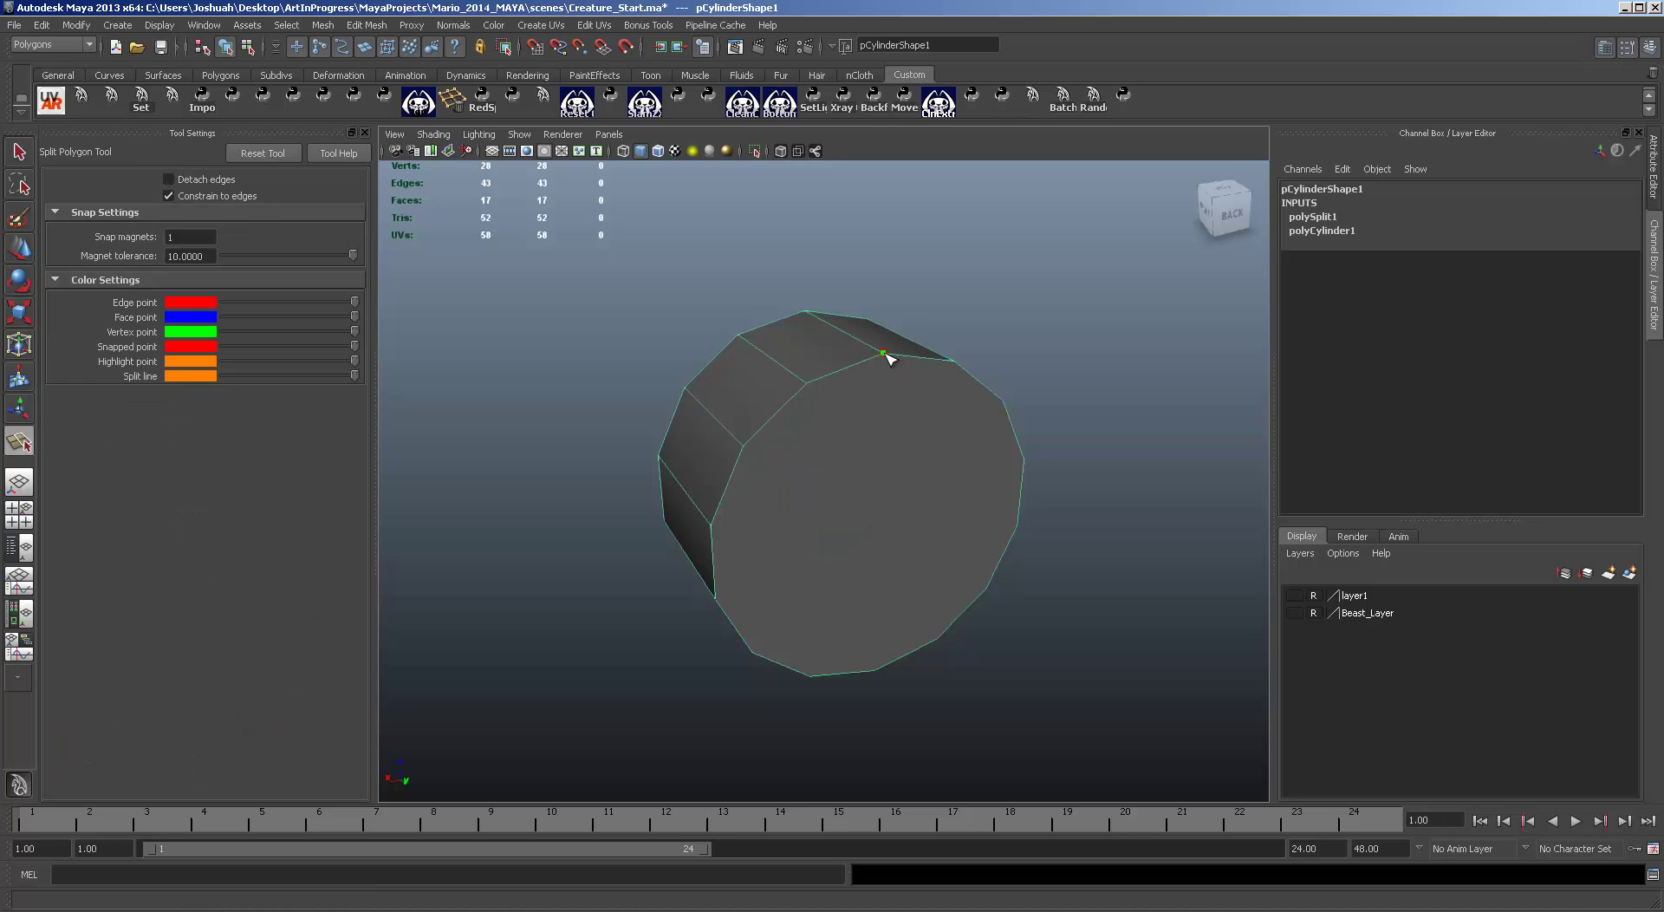
{"action": "left_click_drag", "start_coordinate": [881, 664], "coordinate": [876, 672]}
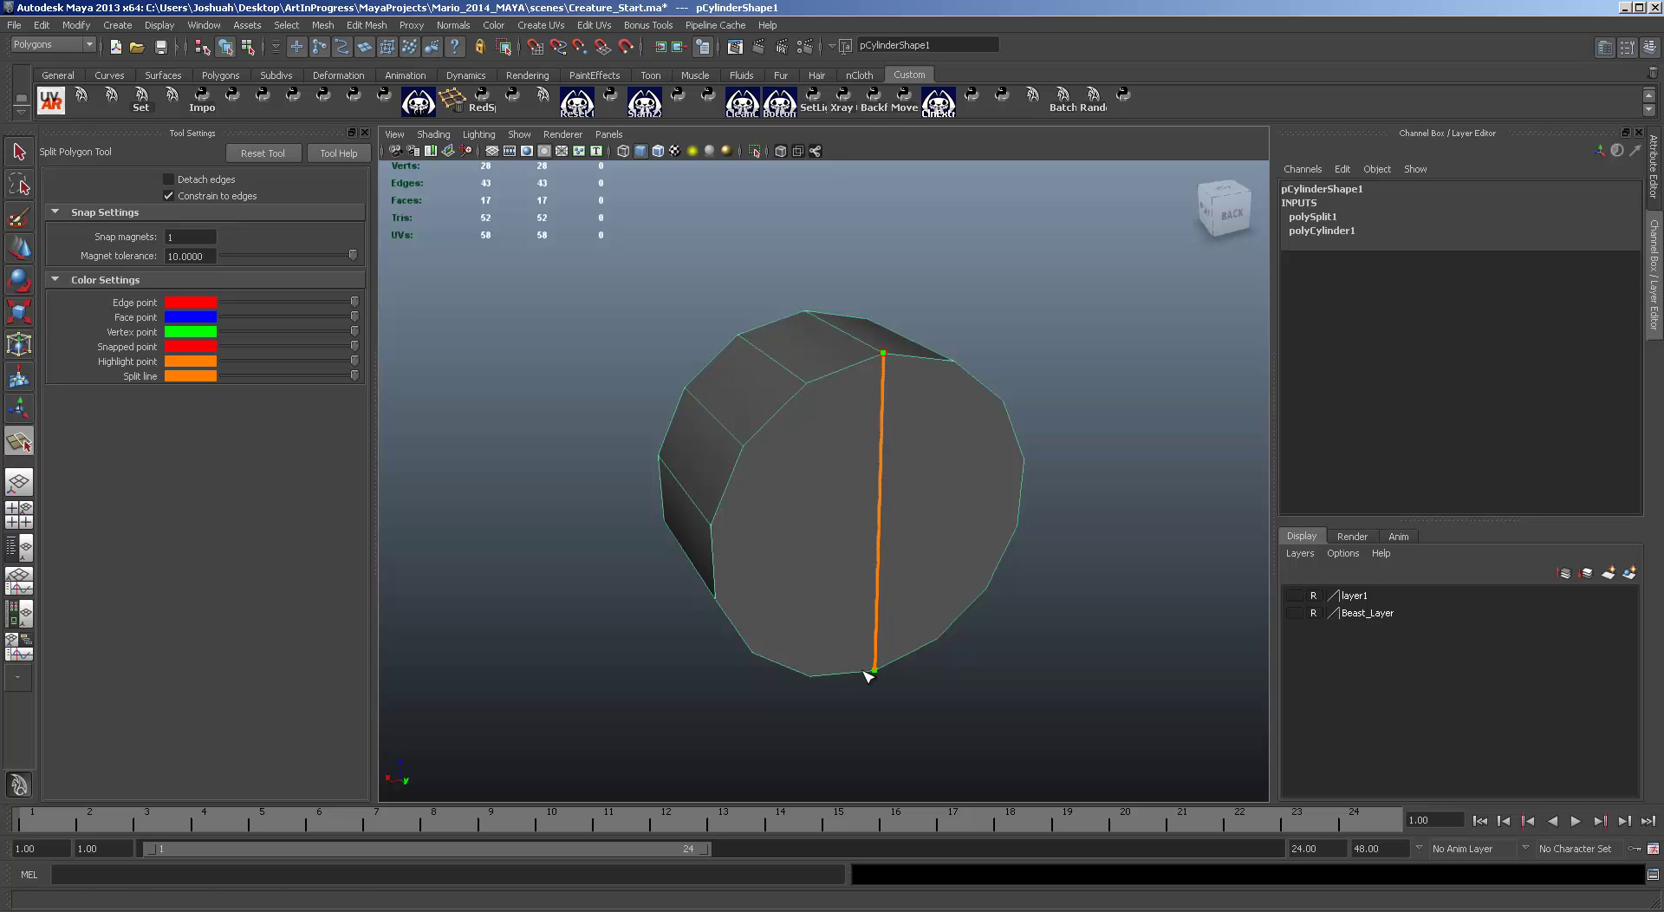
{"action": "key", "text": "e"}
Step: Delete the cylinder faces on the left of the centre line as seen from the front, keeping only the other half
{"action": "left_click_drag", "start_coordinate": [867, 568], "coordinate": [1122, 543], "text": "alt"}
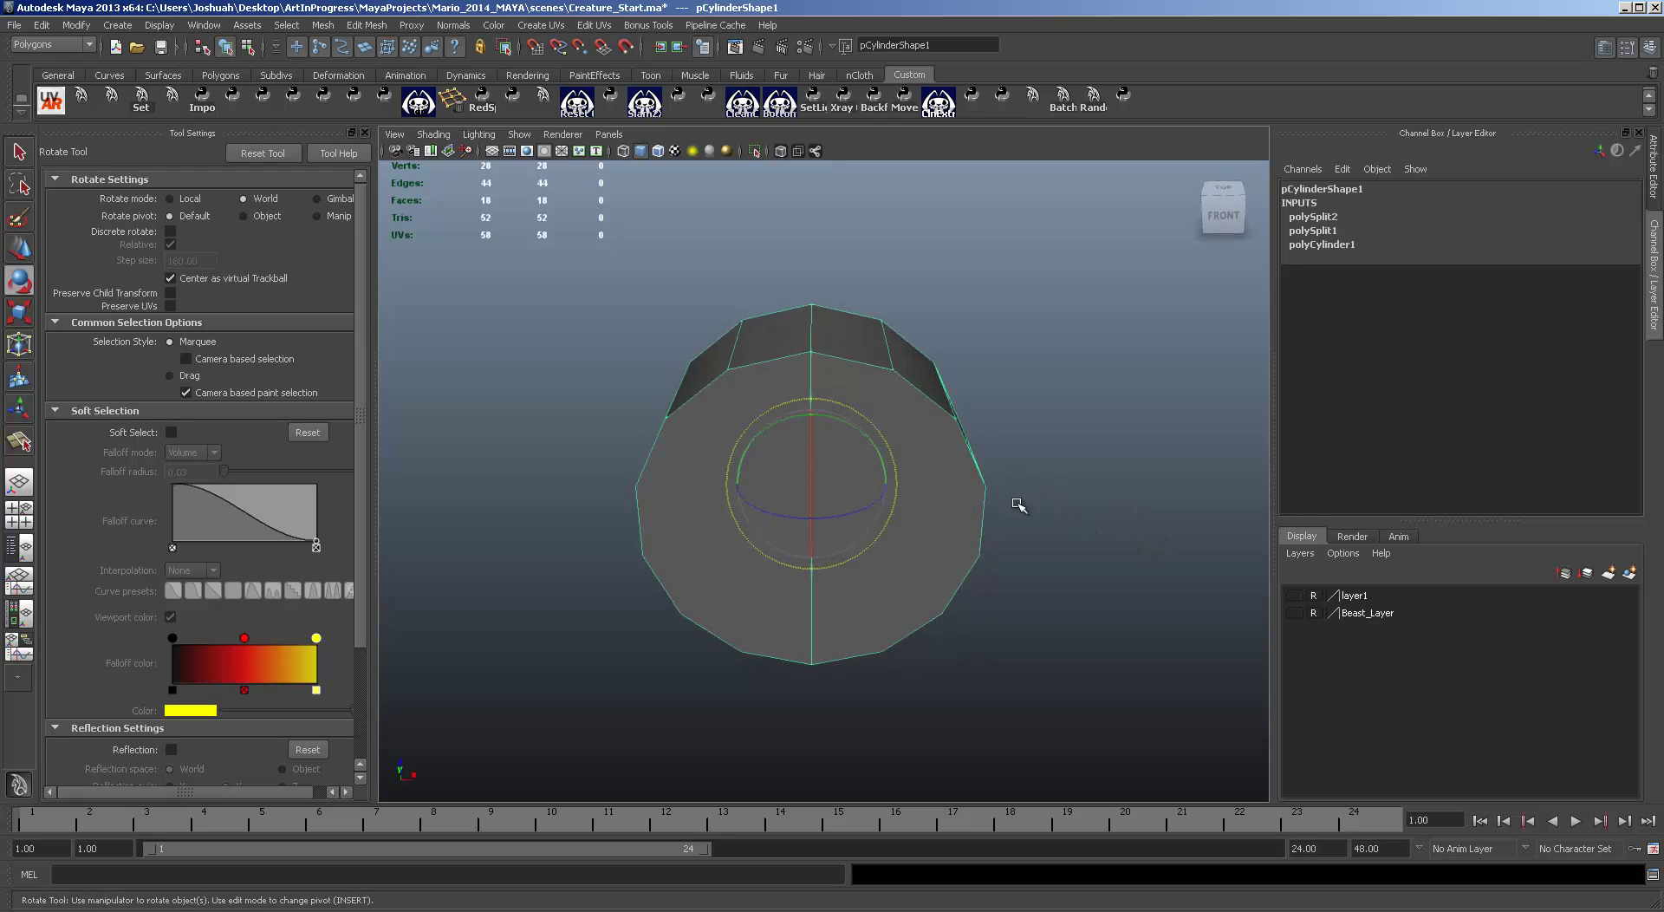
{"action": "right_click", "coordinate": [714, 425]}
{"action": "right_click_drag", "start_coordinate": [715, 425], "coordinate": [713, 446]}
{"action": "left_click_drag", "start_coordinate": [526, 307], "coordinate": [791, 622]}
{"action": "key", "text": "Delete"}
Step: Rotate the half cylinder's rear vertices in the side view so their lower end swings toward the creature's front legs
{"action": "key", "text": "space"}
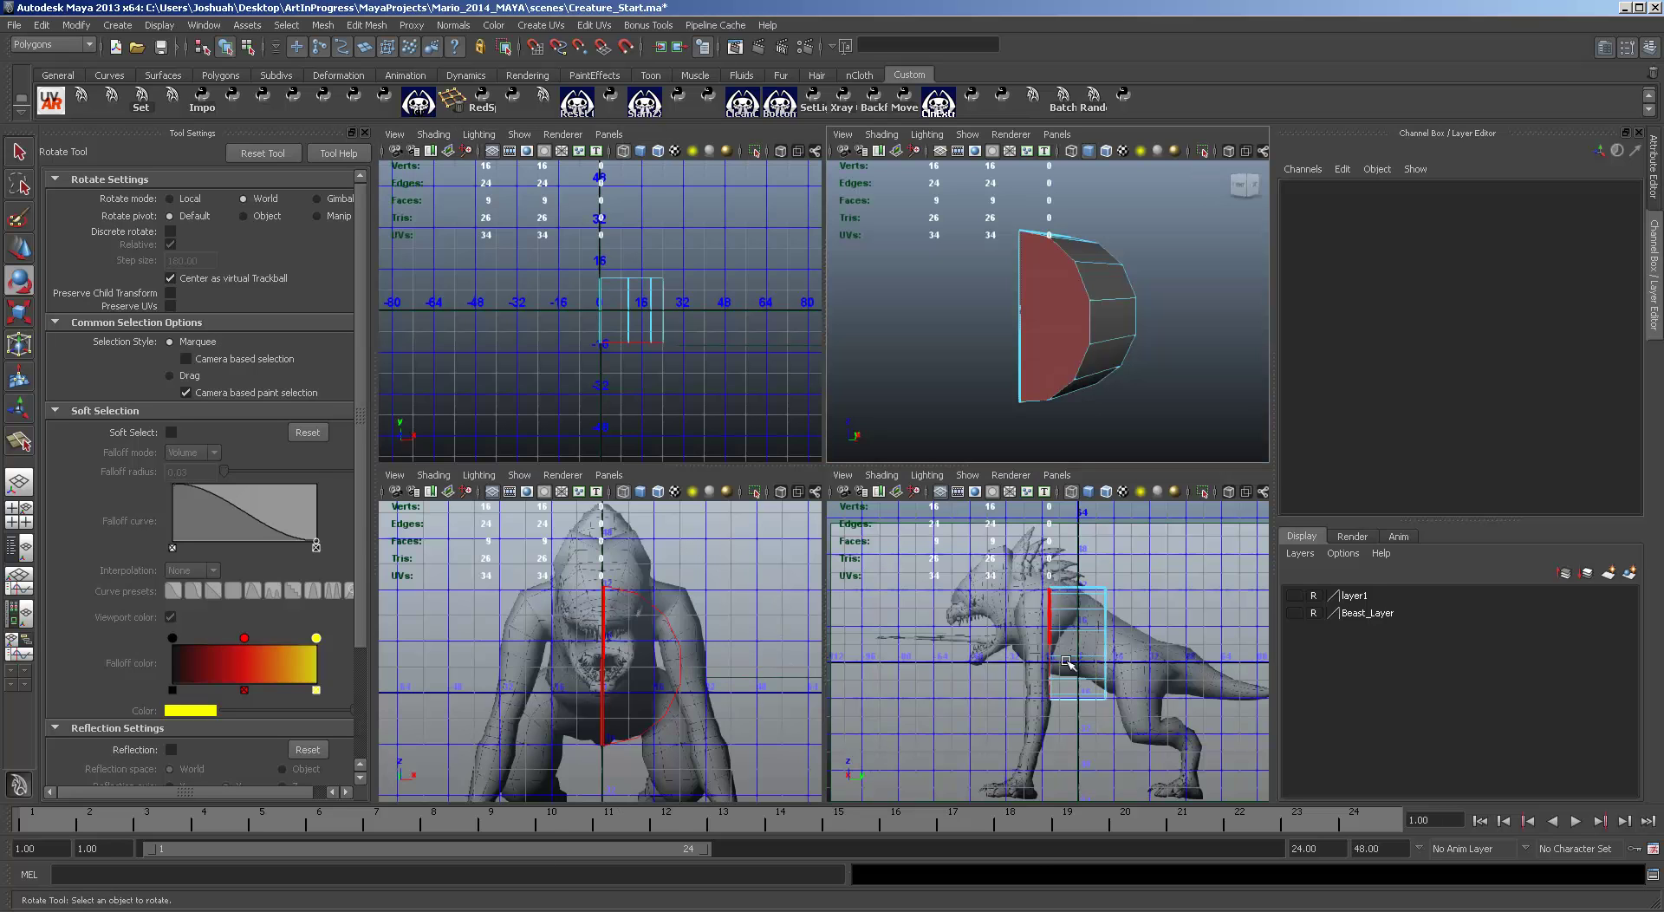
{"action": "key", "text": "space"}
{"action": "scroll", "coordinate": [876, 478], "scroll_direction": "up", "scroll_amount": 5}
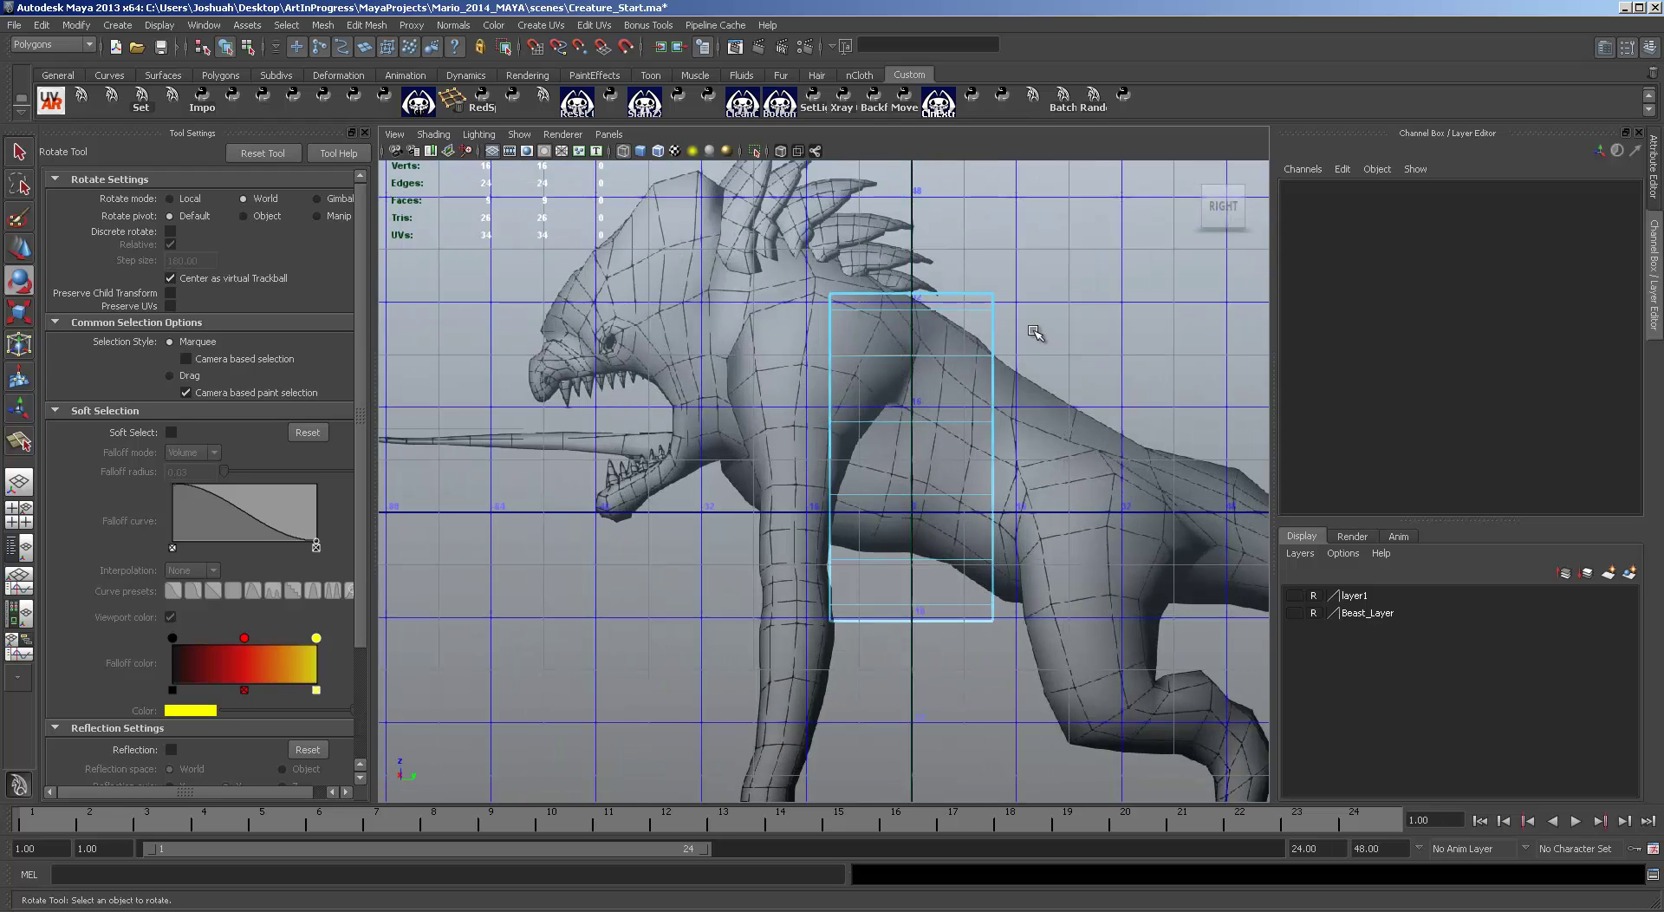
{"action": "key", "text": "F8"}
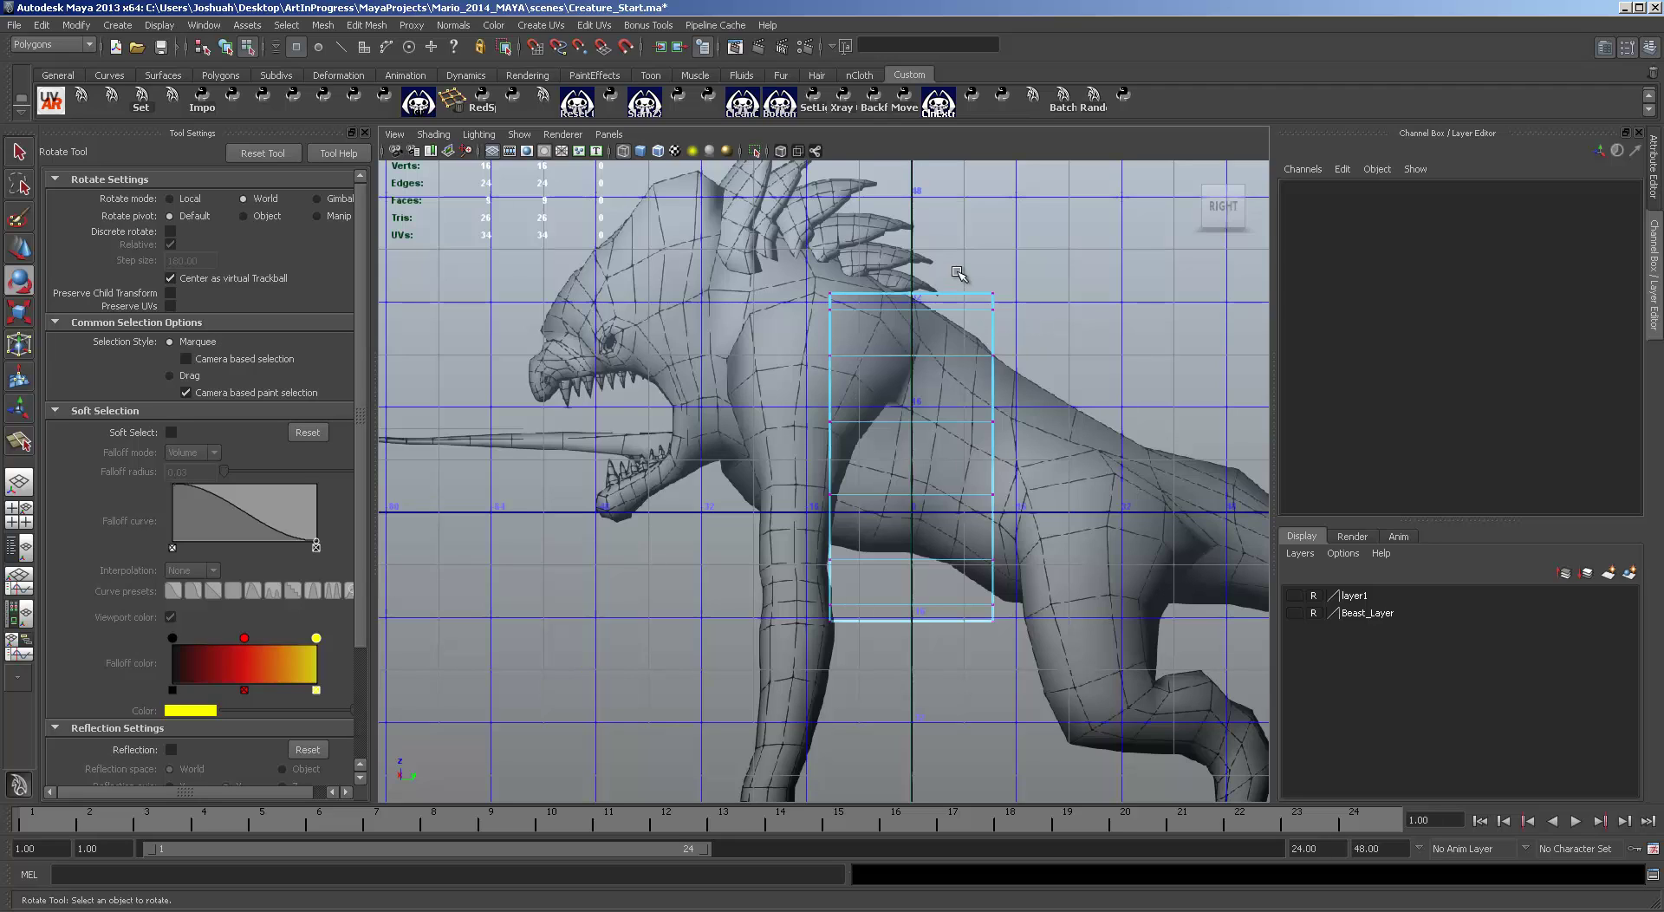
{"action": "left_click_drag", "start_coordinate": [959, 274], "coordinate": [1062, 707]}
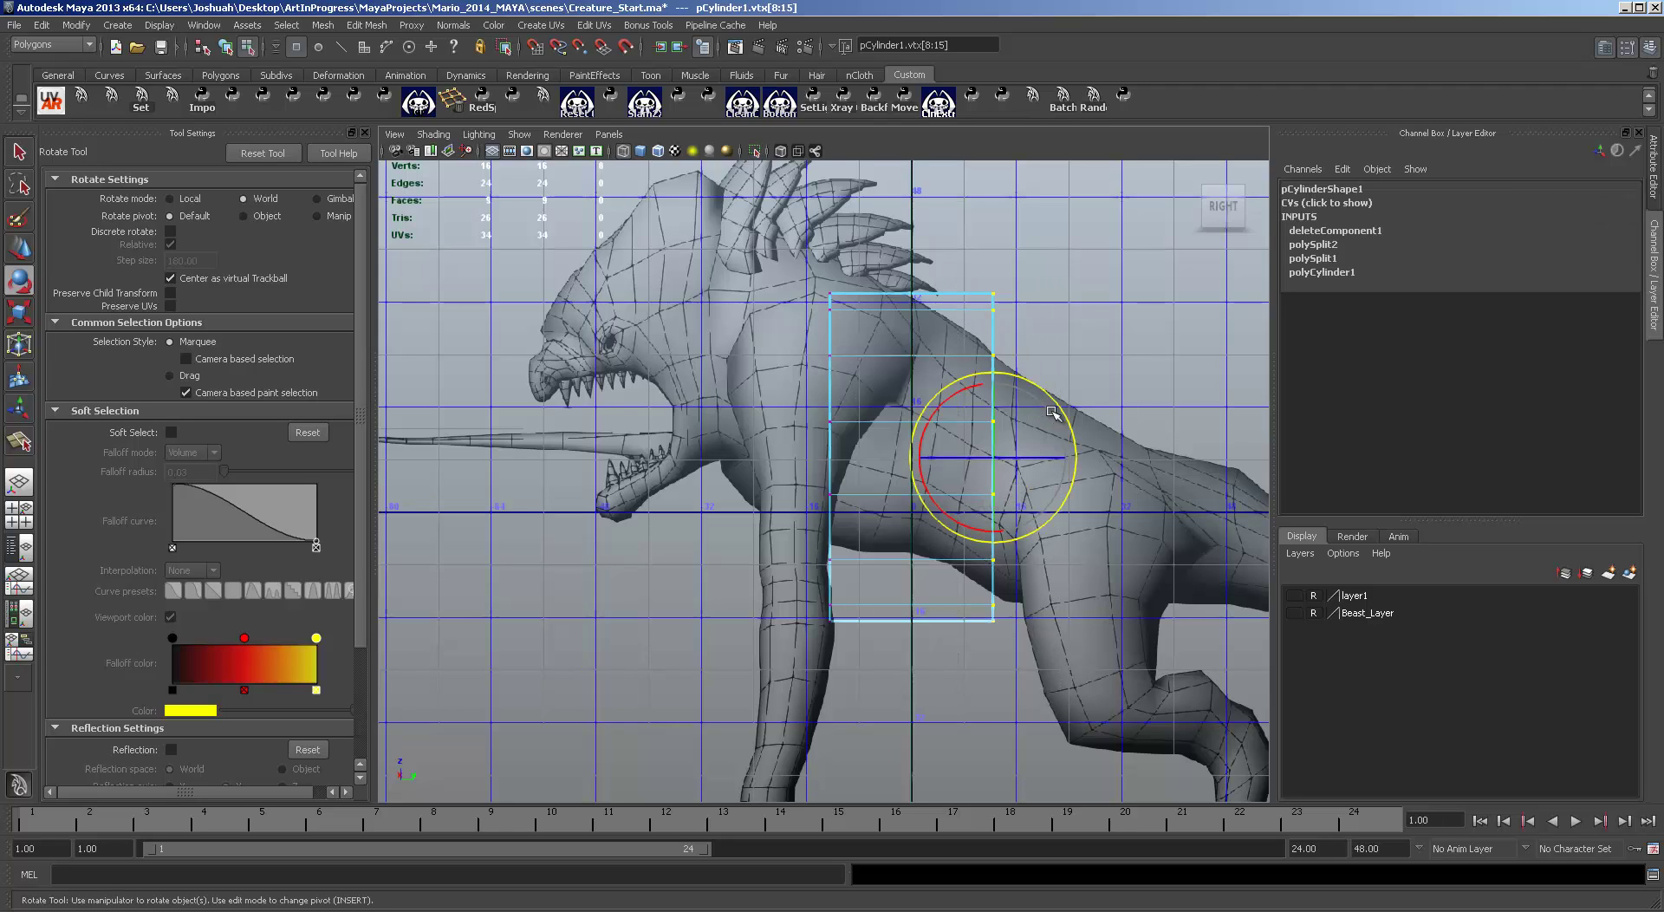
{"action": "left_click_drag", "start_coordinate": [1056, 408], "coordinate": [1028, 455]}
{"action": "key", "text": "w"}
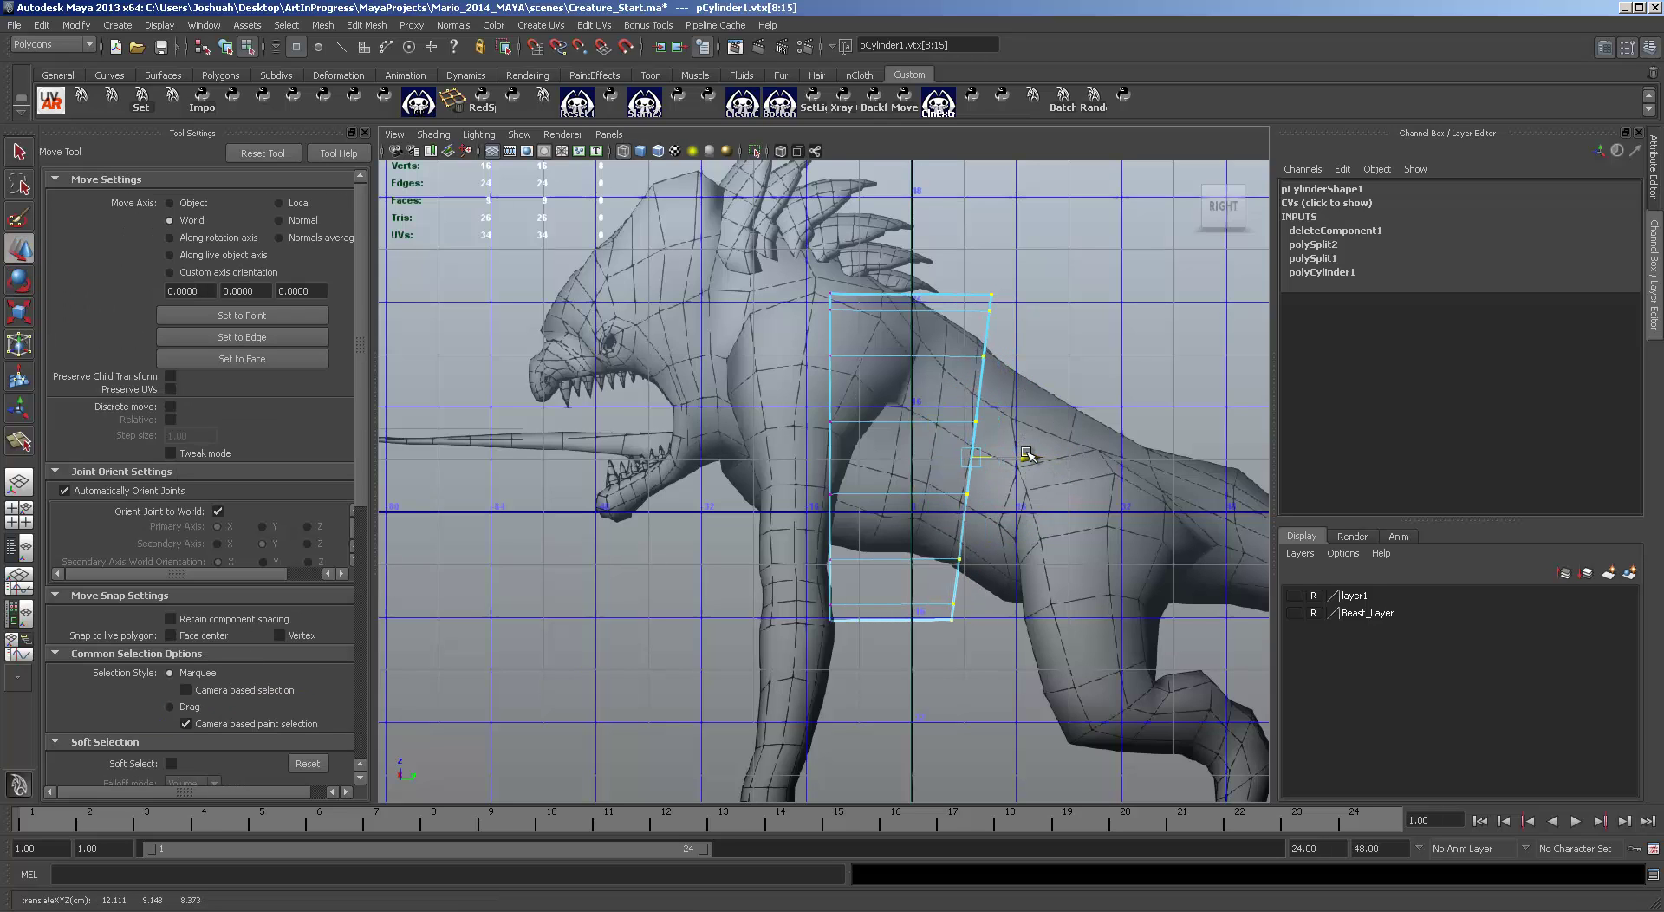
Step: Tilt the front vertices to match the rear ones and move them back close behind, forming a narrow slanted band across the torso
{"action": "left_click_drag", "start_coordinate": [737, 259], "coordinate": [884, 719]}
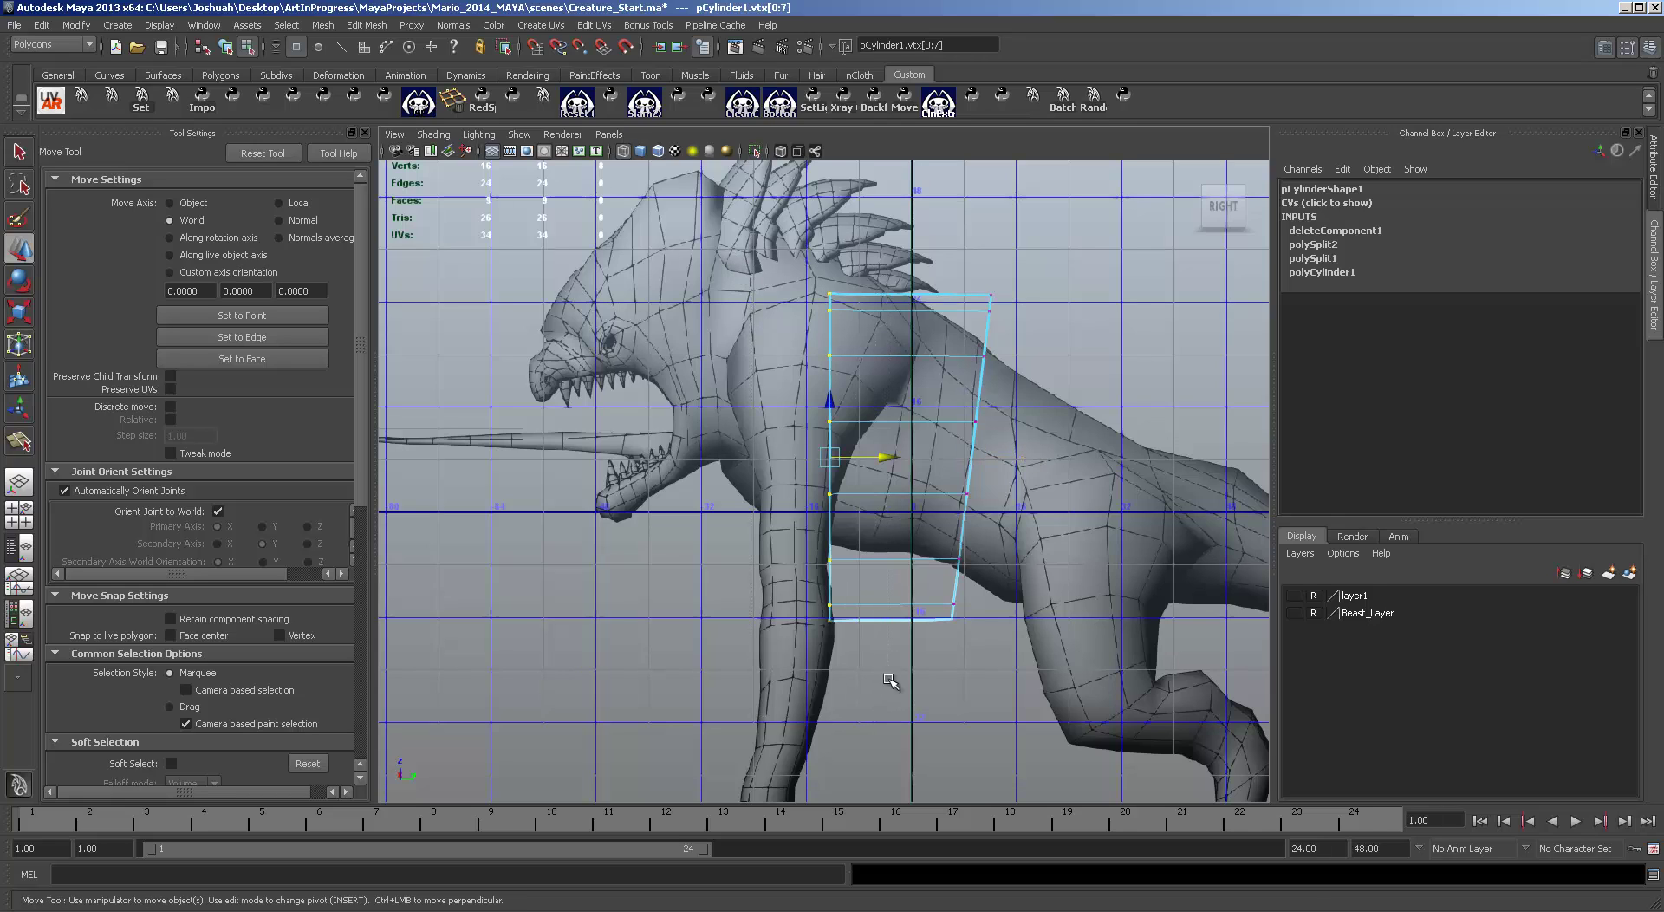
{"action": "key", "text": "e"}
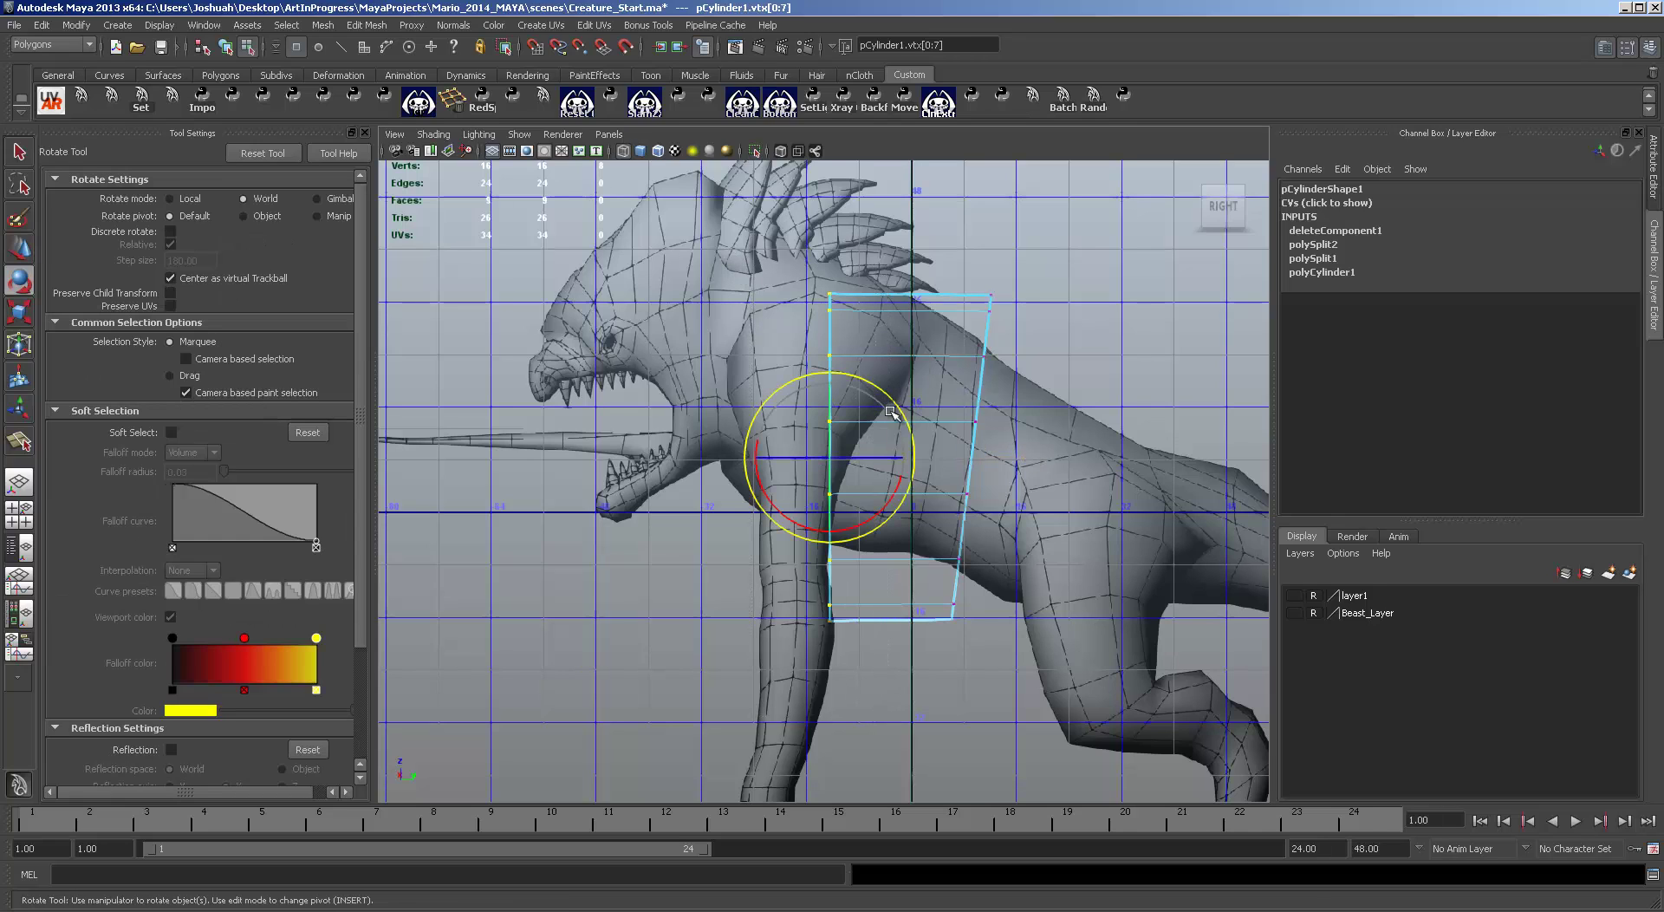
{"action": "left_click_drag", "start_coordinate": [896, 407], "coordinate": [910, 419]}
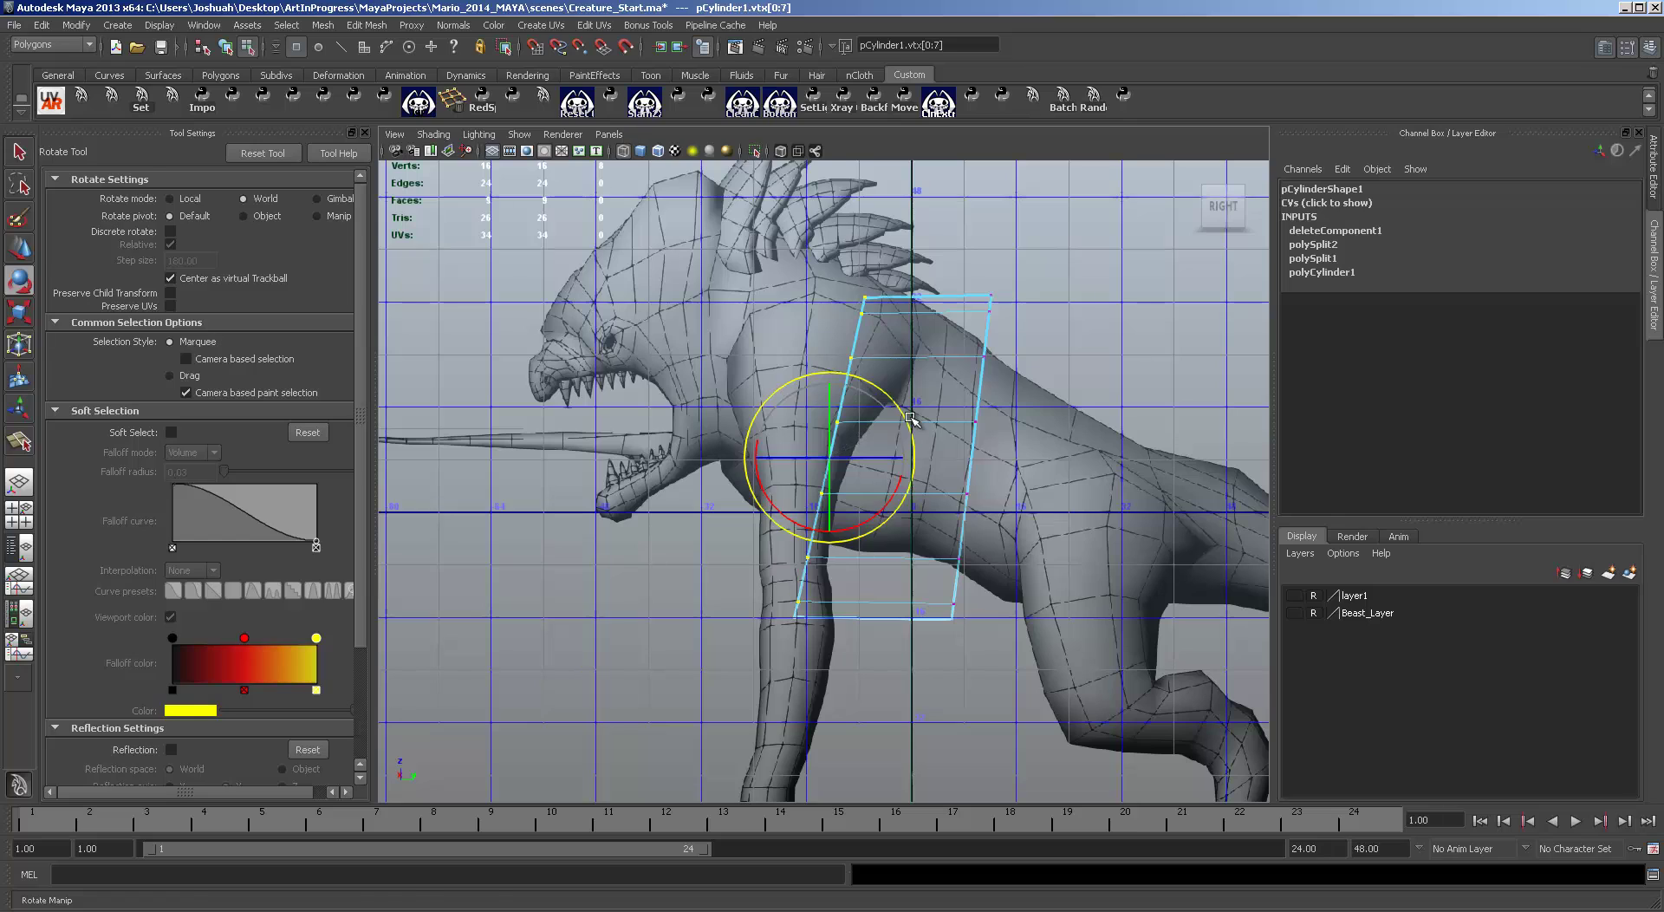
{"action": "key", "text": "w"}
{"action": "left_click_drag", "start_coordinate": [830, 457], "coordinate": [935, 445]}
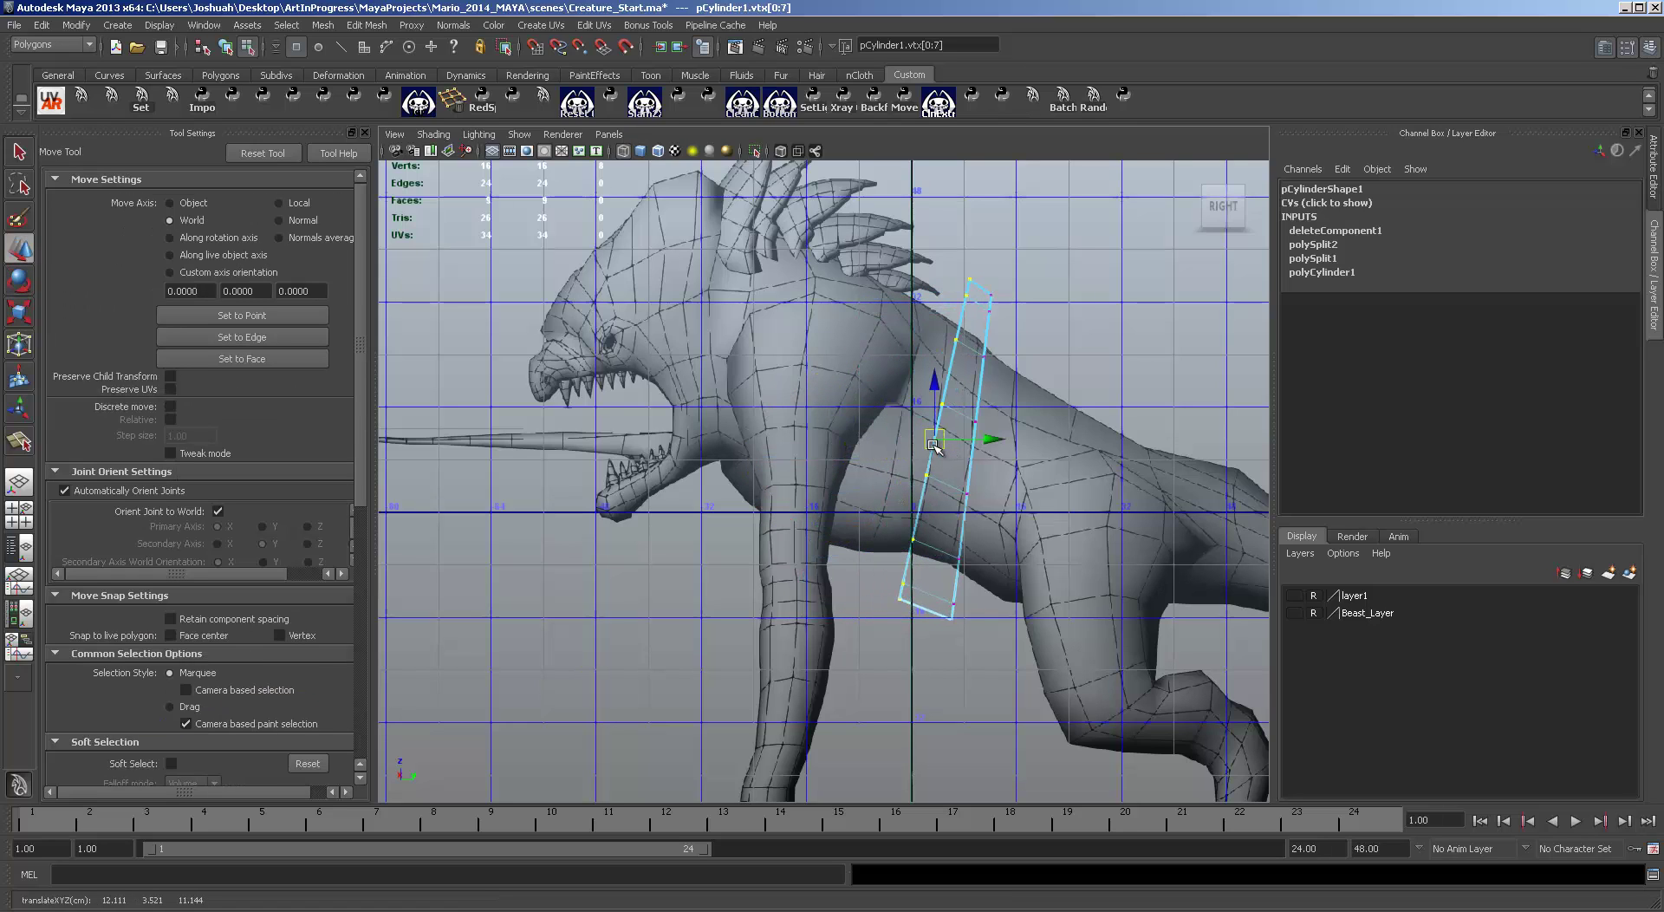
{"action": "key", "text": "e"}
{"action": "left_click_drag", "start_coordinate": [1008, 396], "coordinate": [1004, 393]}
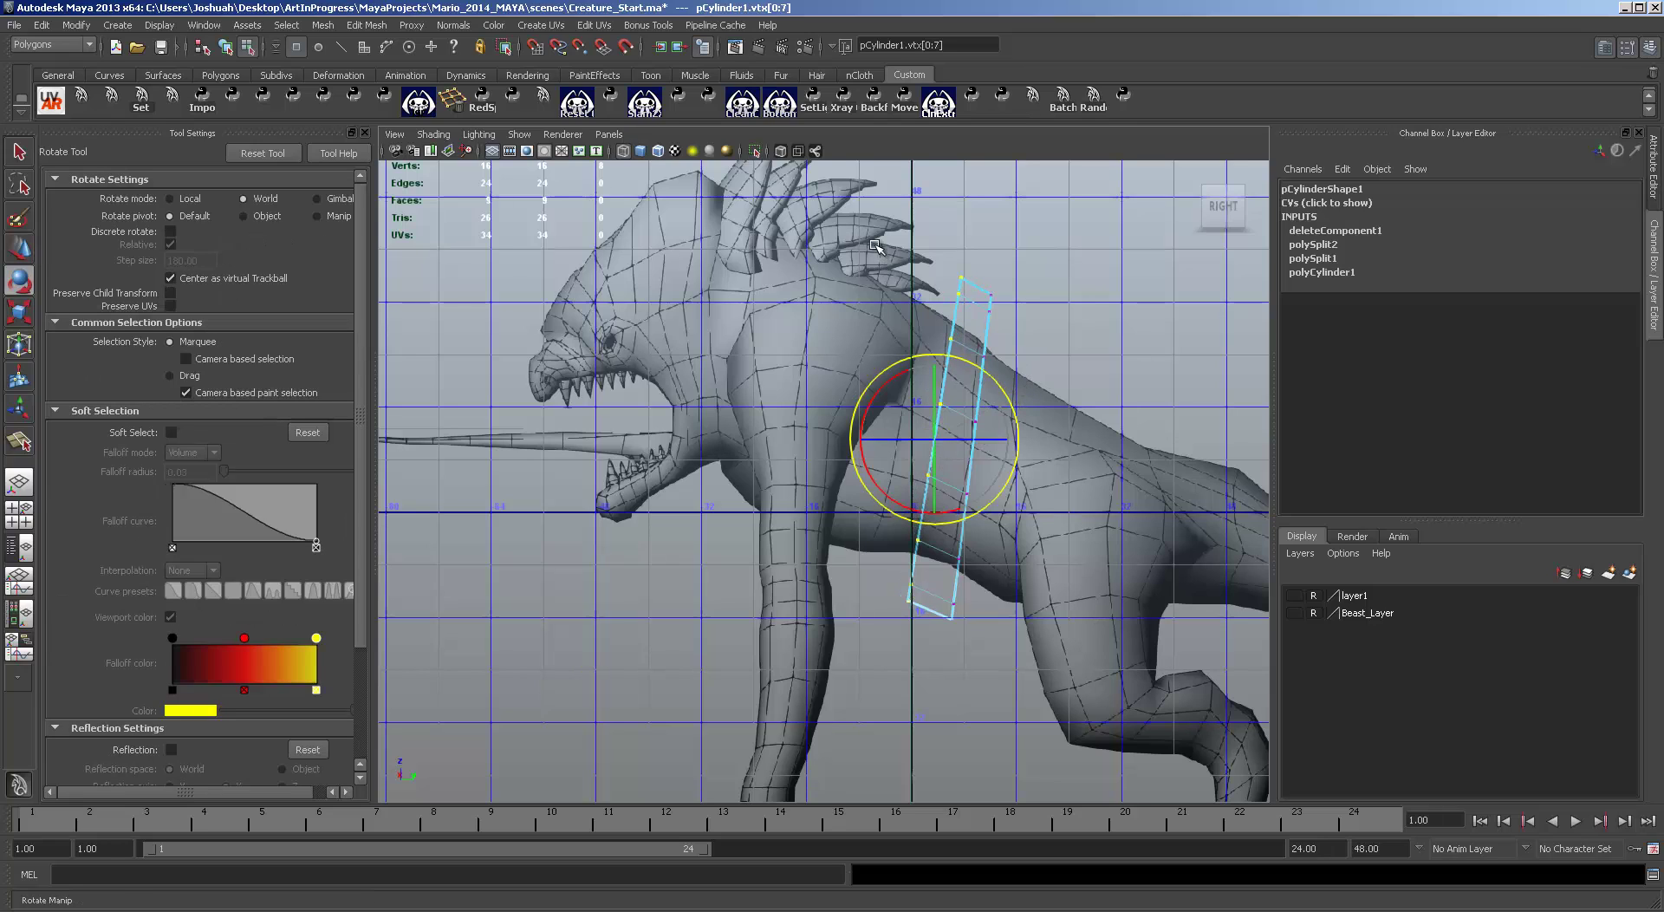
Step: Scale all the band's vertices down uniformly until its height fits the torso between back and belly
{"action": "left_click_drag", "start_coordinate": [876, 248], "coordinate": [1045, 748]}
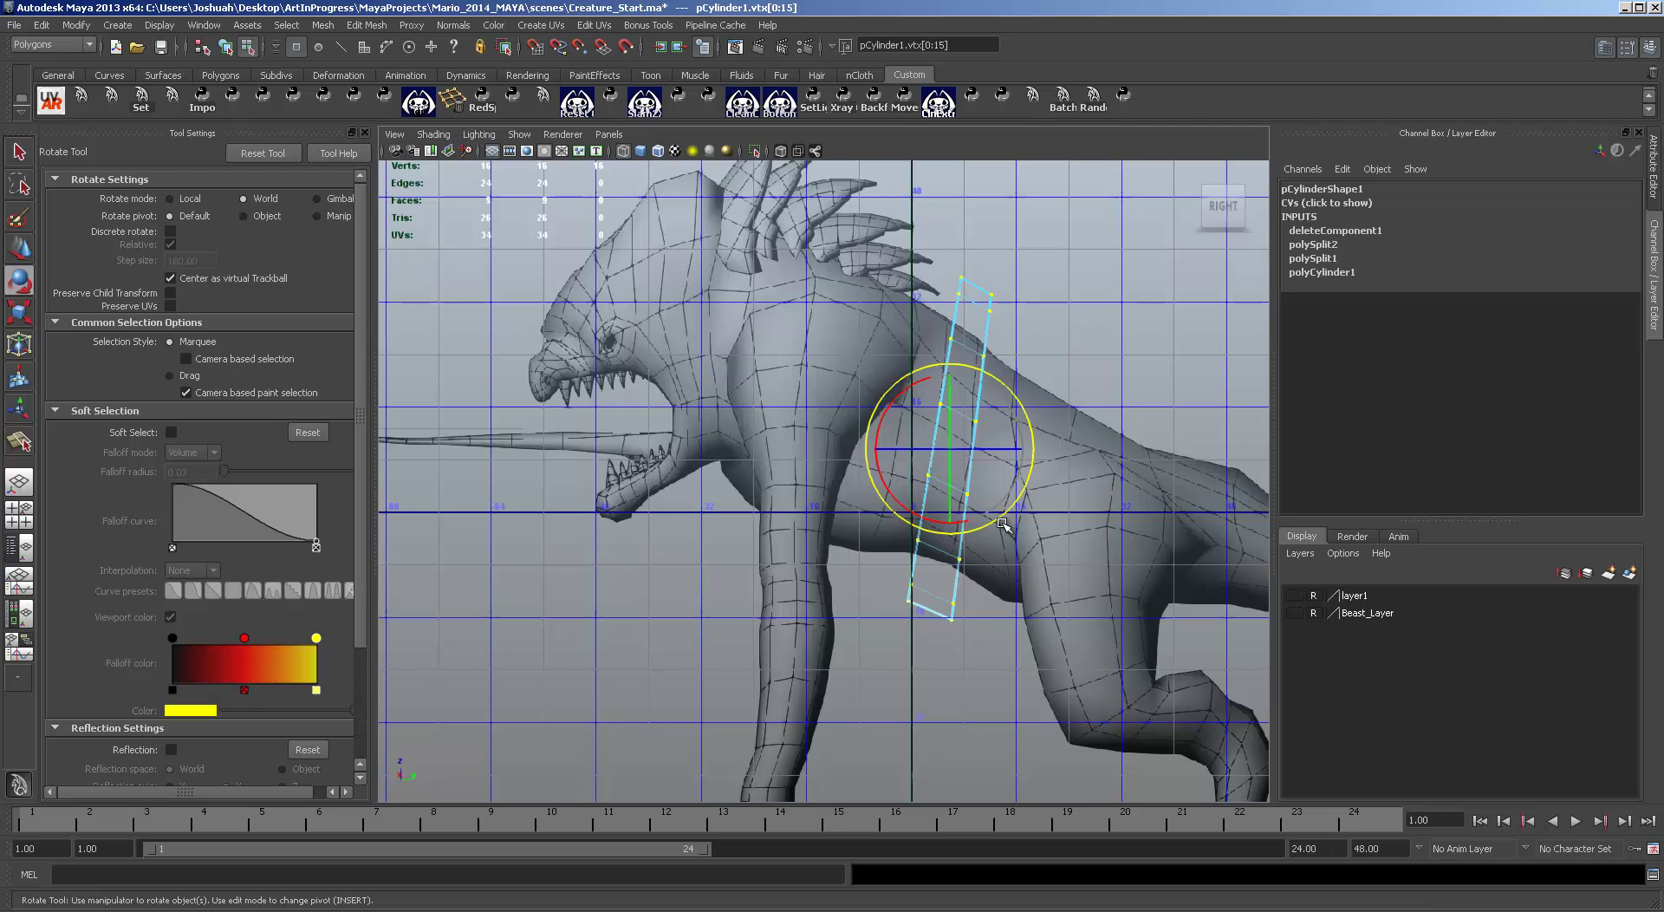
{"action": "key", "text": "r"}
{"action": "left_click_drag", "start_coordinate": [951, 450], "coordinate": [894, 447]}
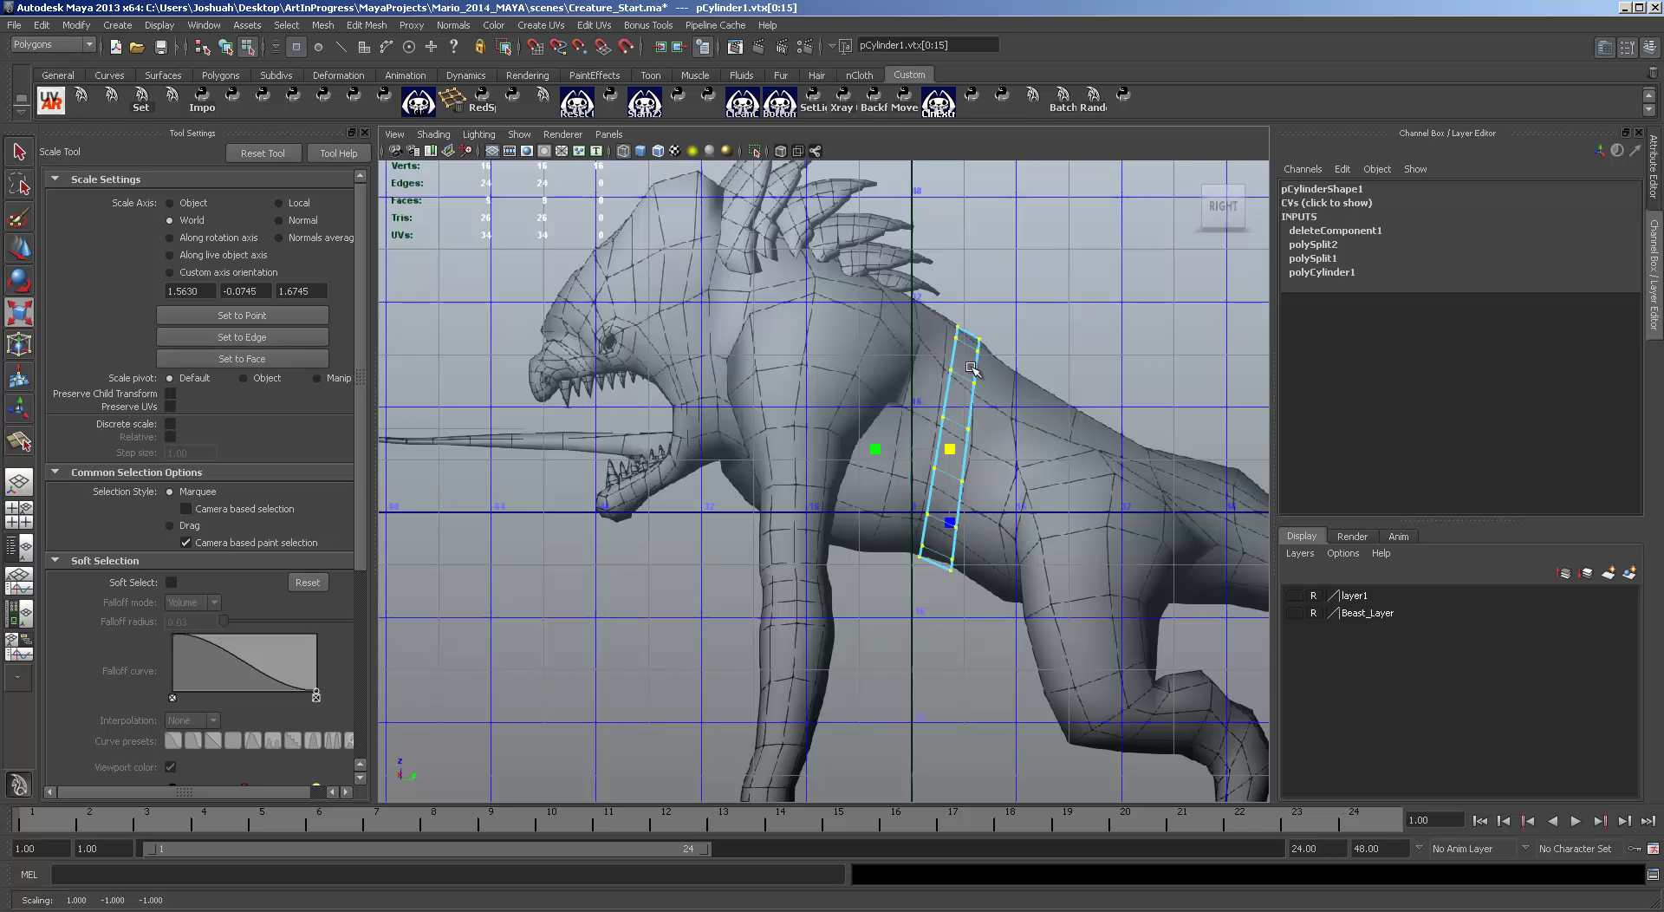
Step: Select the band's vertices except those on its inner straight edge and move them inward along X toward the centre line
{"action": "key", "text": "space"}
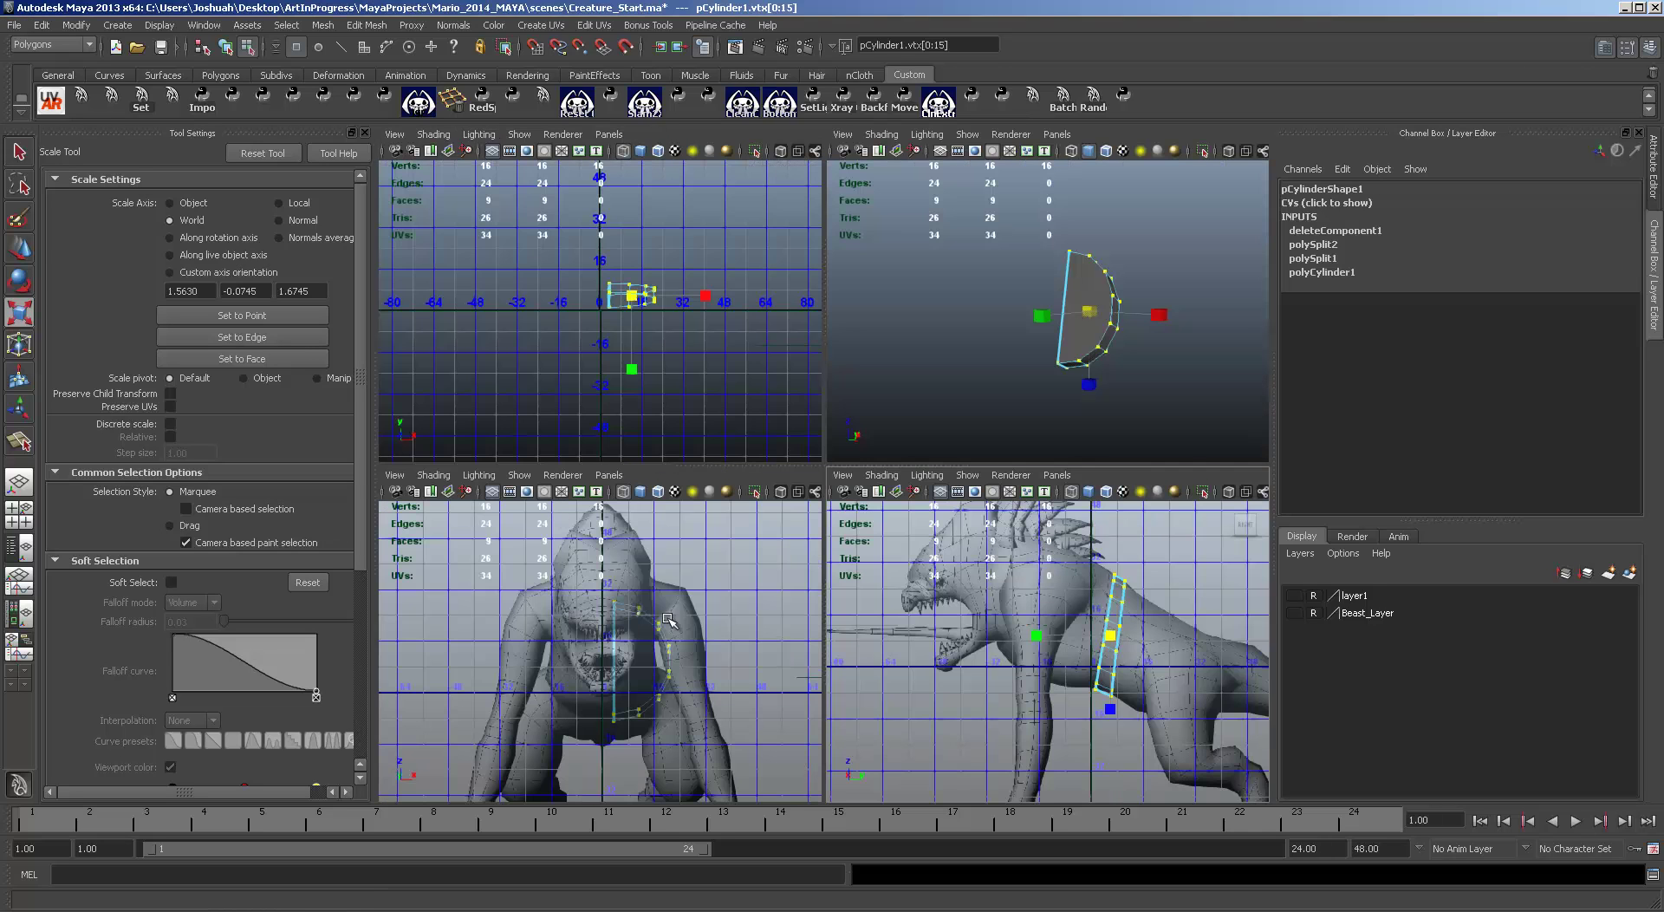
{"action": "key", "text": "space"}
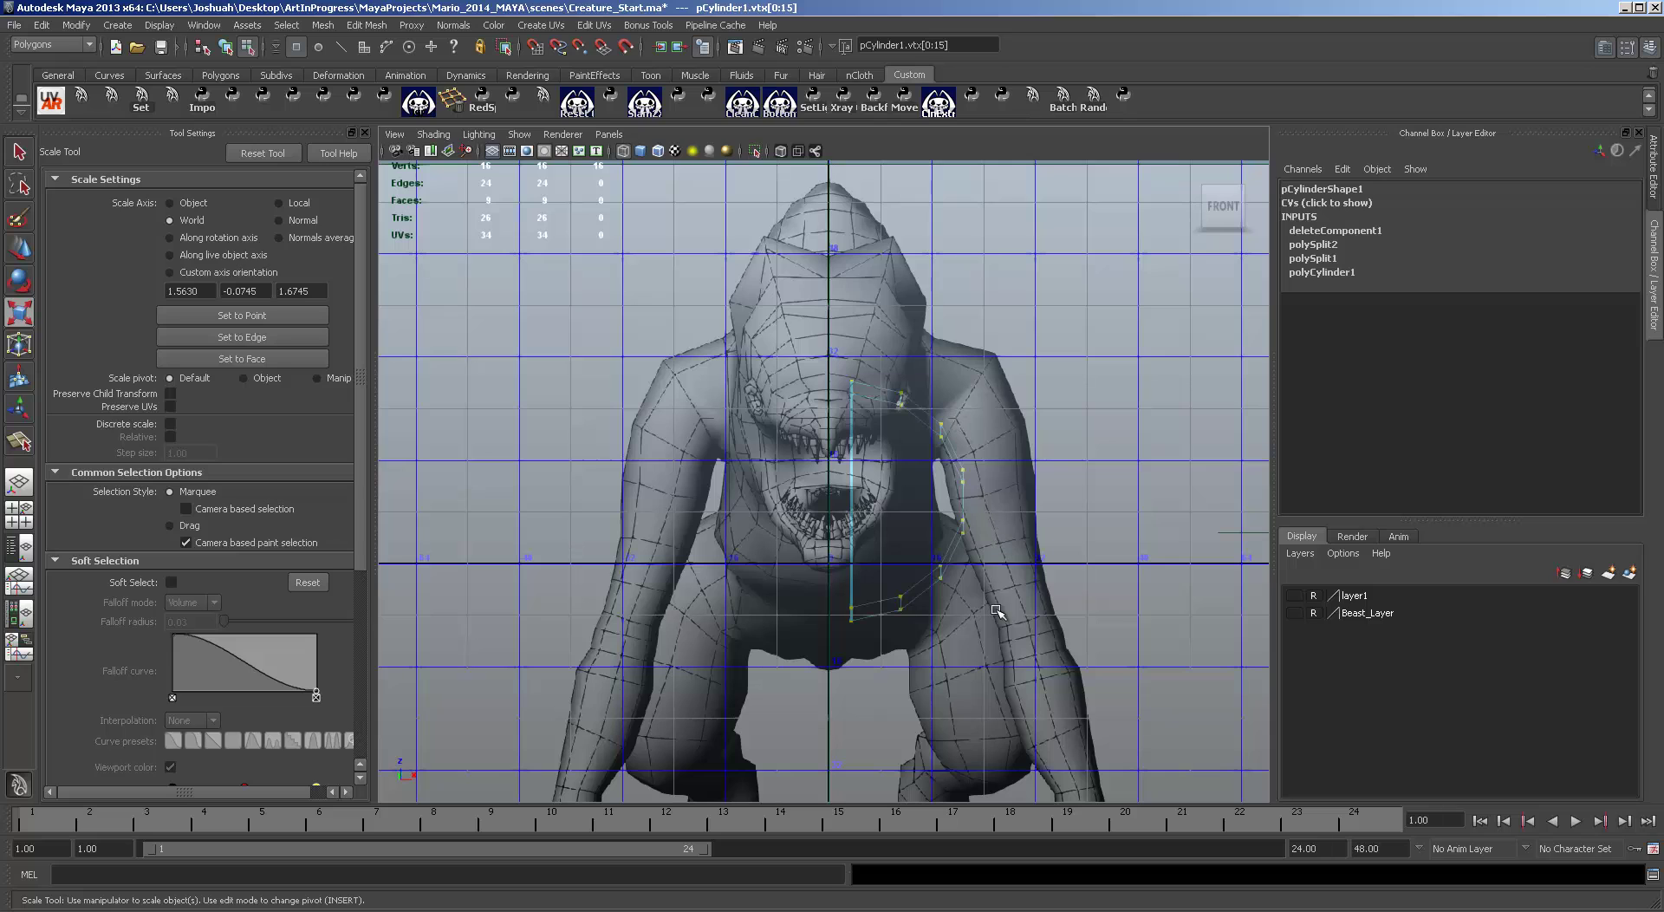
{"action": "left_click_drag", "start_coordinate": [1020, 670], "coordinate": [881, 365]}
{"action": "key", "text": "w"}
{"action": "scroll", "coordinate": [980, 500], "scroll_direction": "down", "scroll_amount": 5}
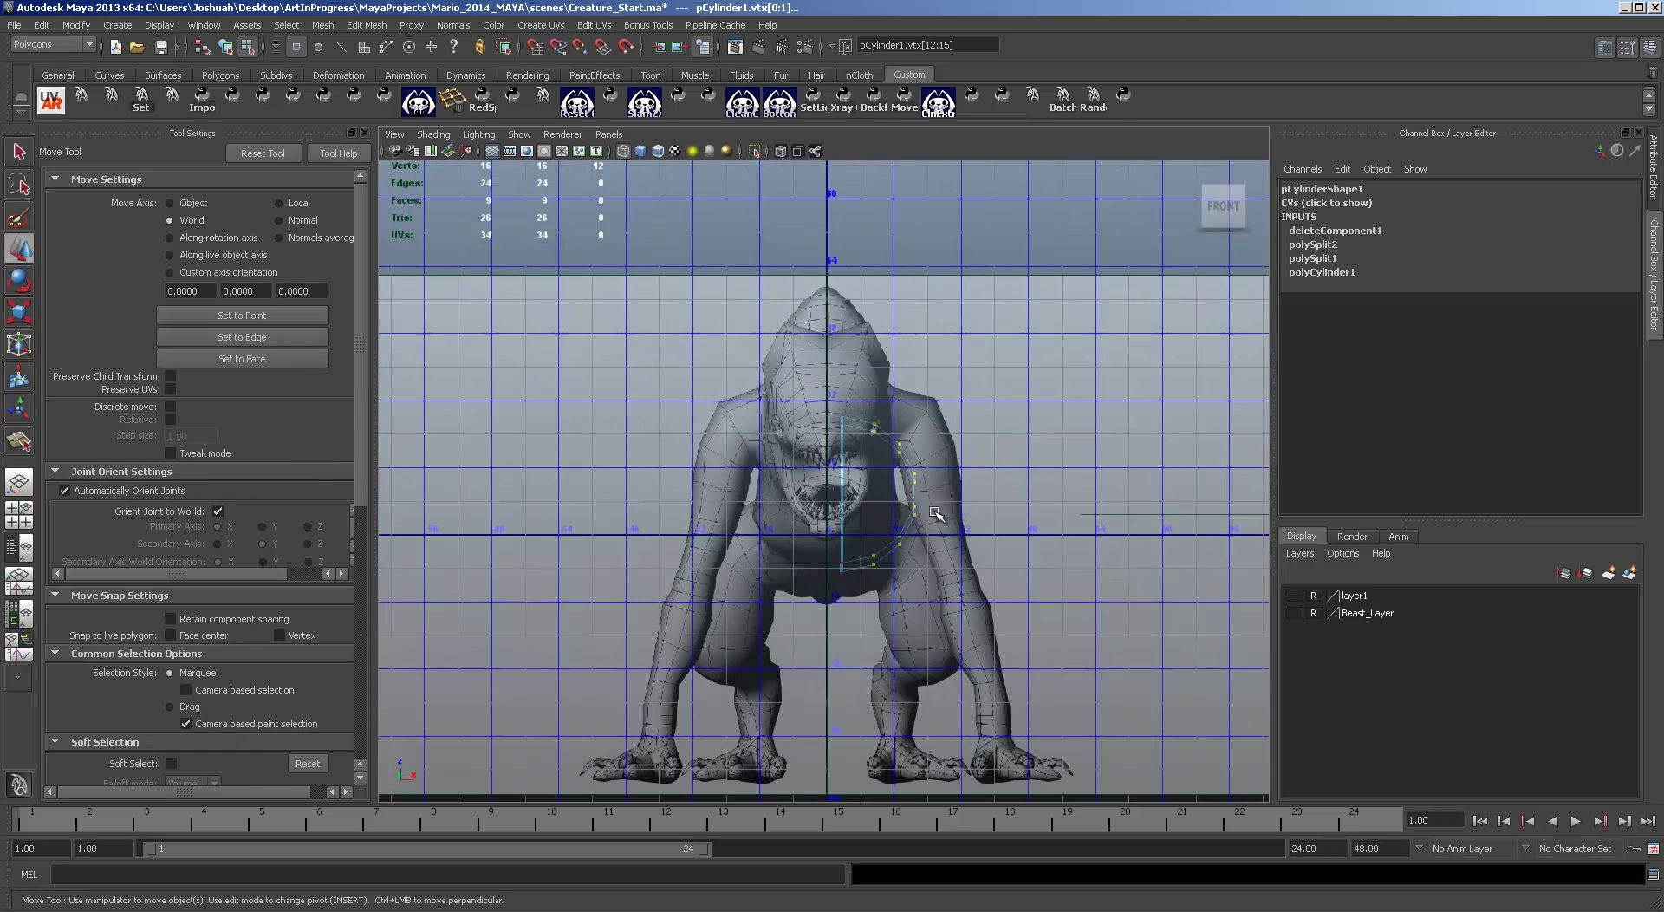
{"action": "key", "text": "space"}
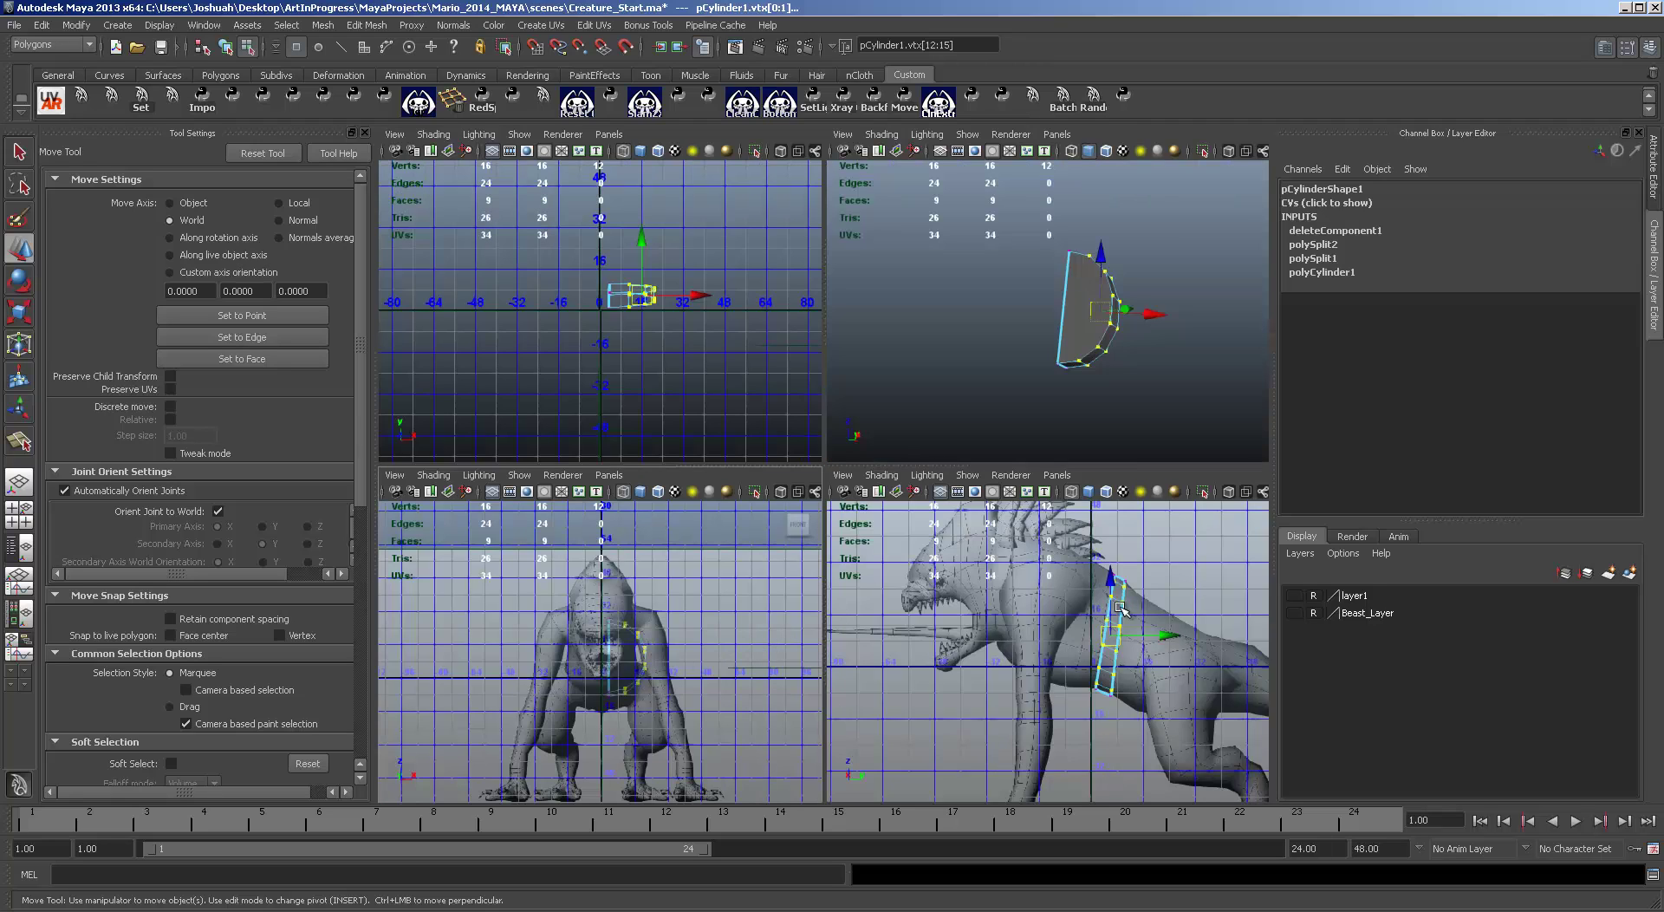
{"action": "left_click_drag", "start_coordinate": [1160, 313], "coordinate": [1148, 314]}
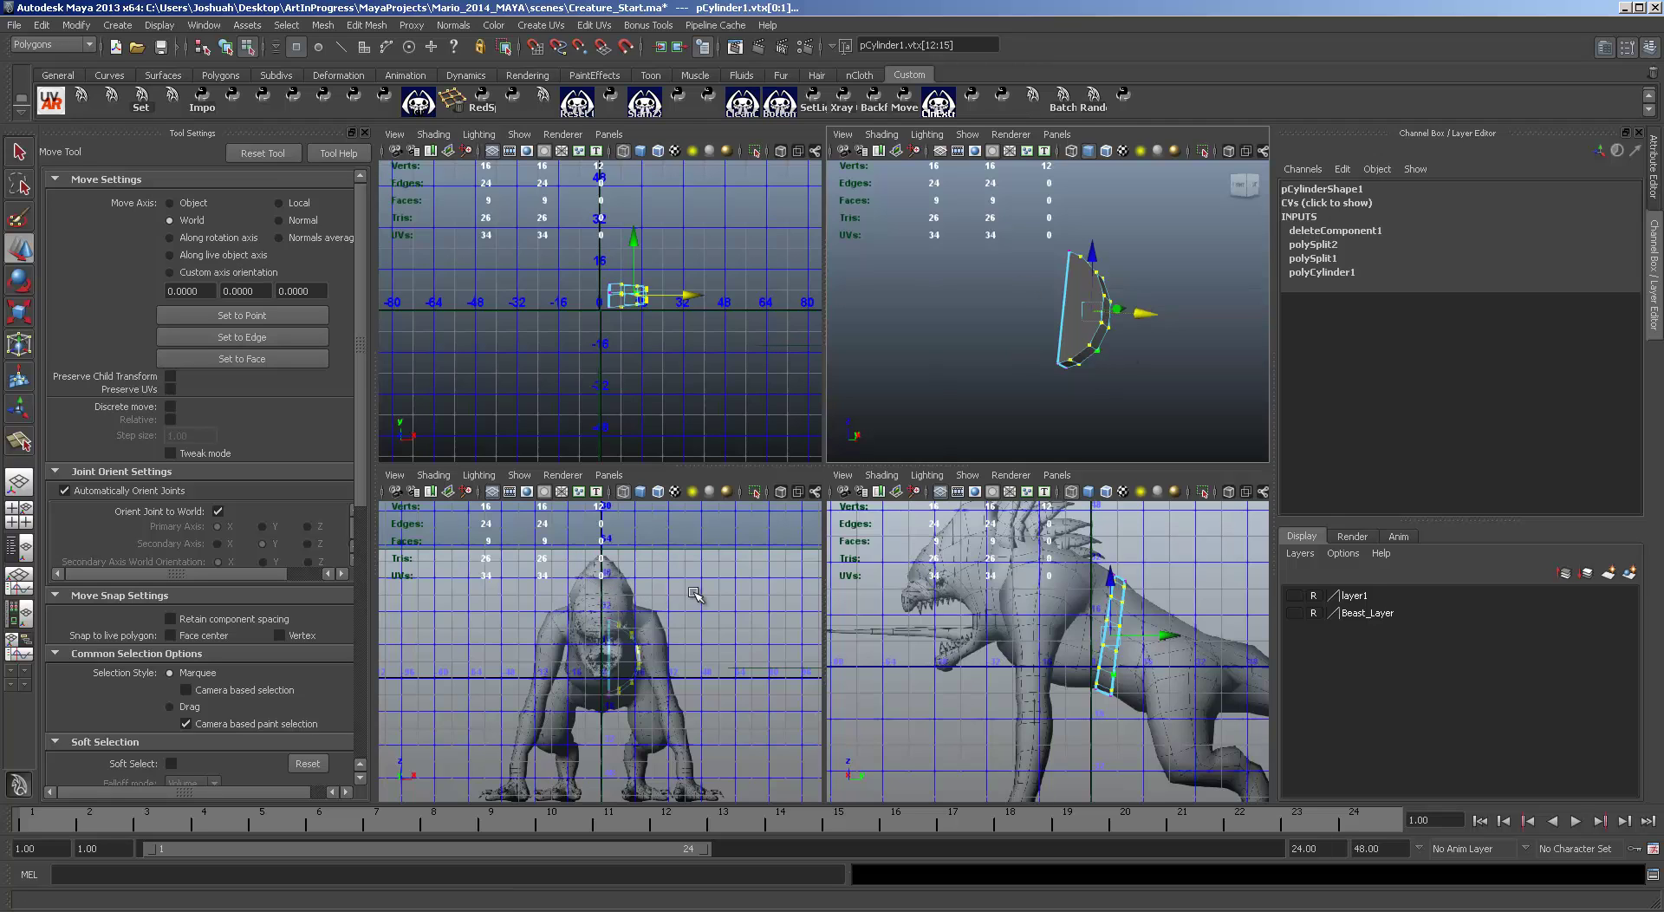
Step: Create a new orthographic front camera in the front view panel, and switch the panel back to the original front camera
{"action": "scroll", "coordinate": [633, 669], "scroll_direction": "up", "scroll_amount": 5}
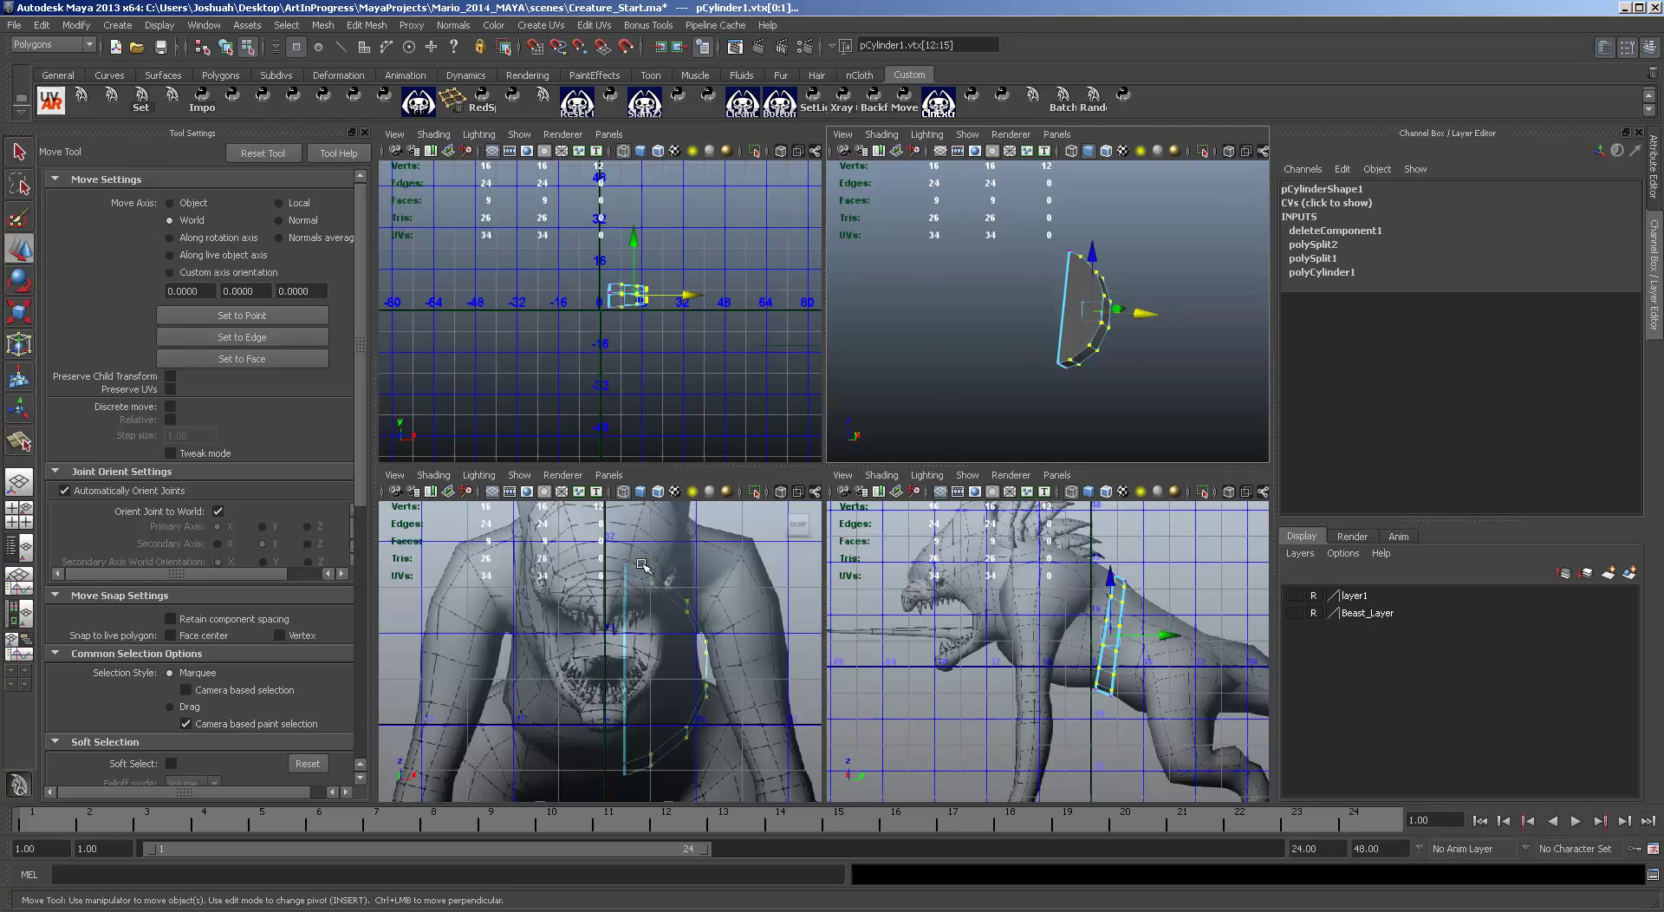
{"action": "left_click", "coordinate": [608, 475]}
{"action": "mouse_move", "coordinate": [660, 507]}
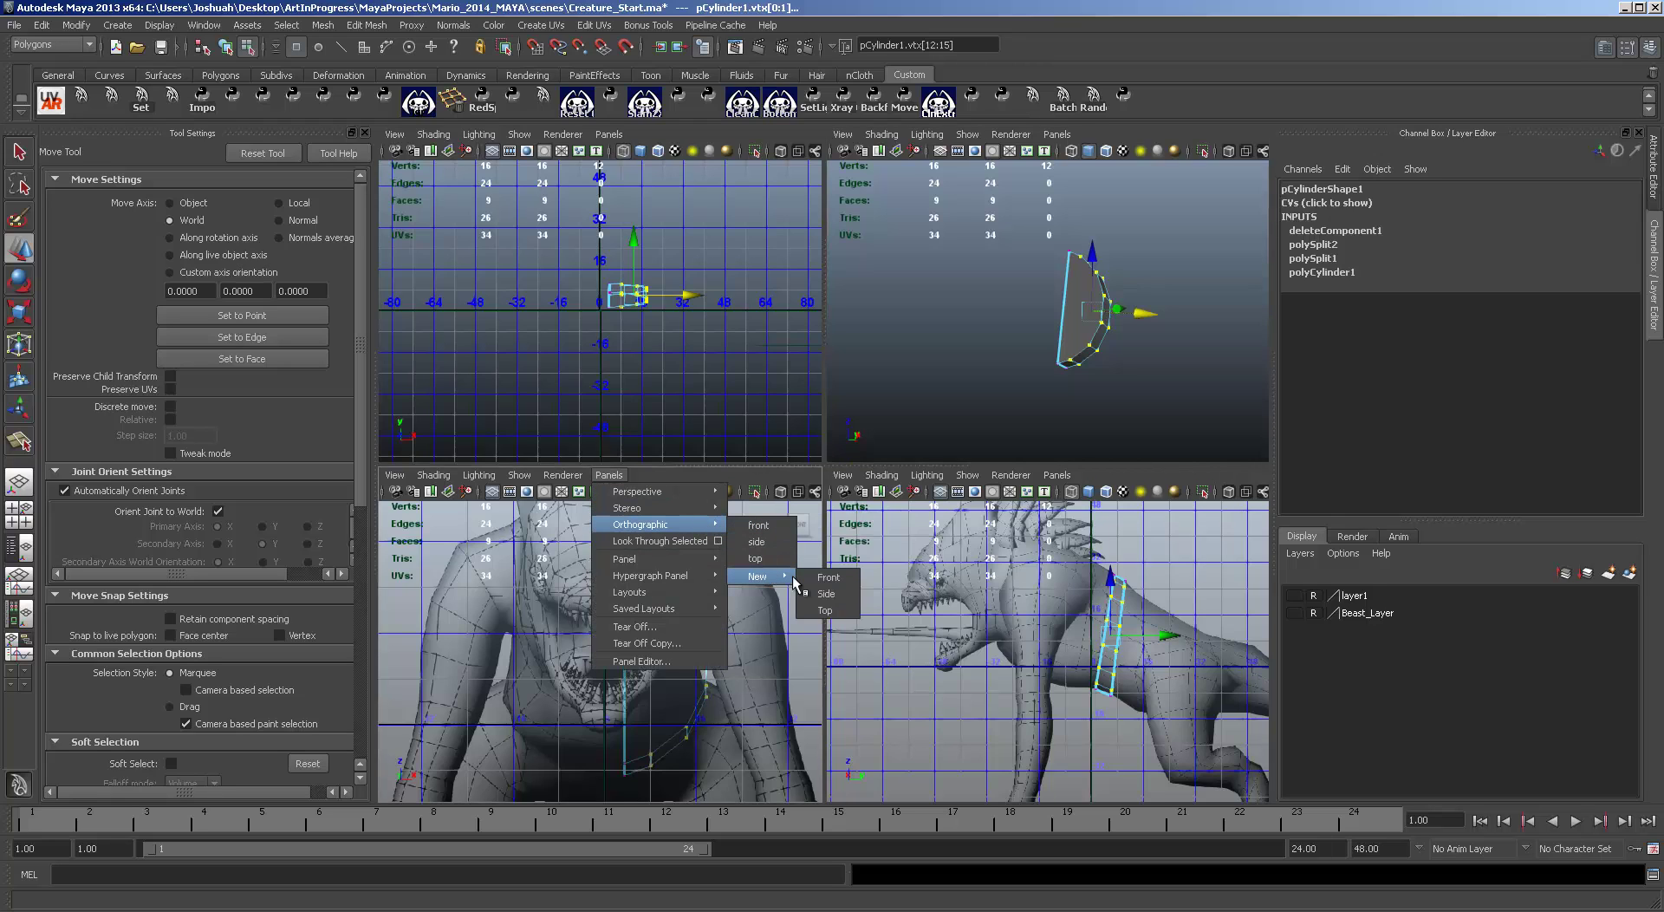
{"action": "left_click", "coordinate": [824, 577]}
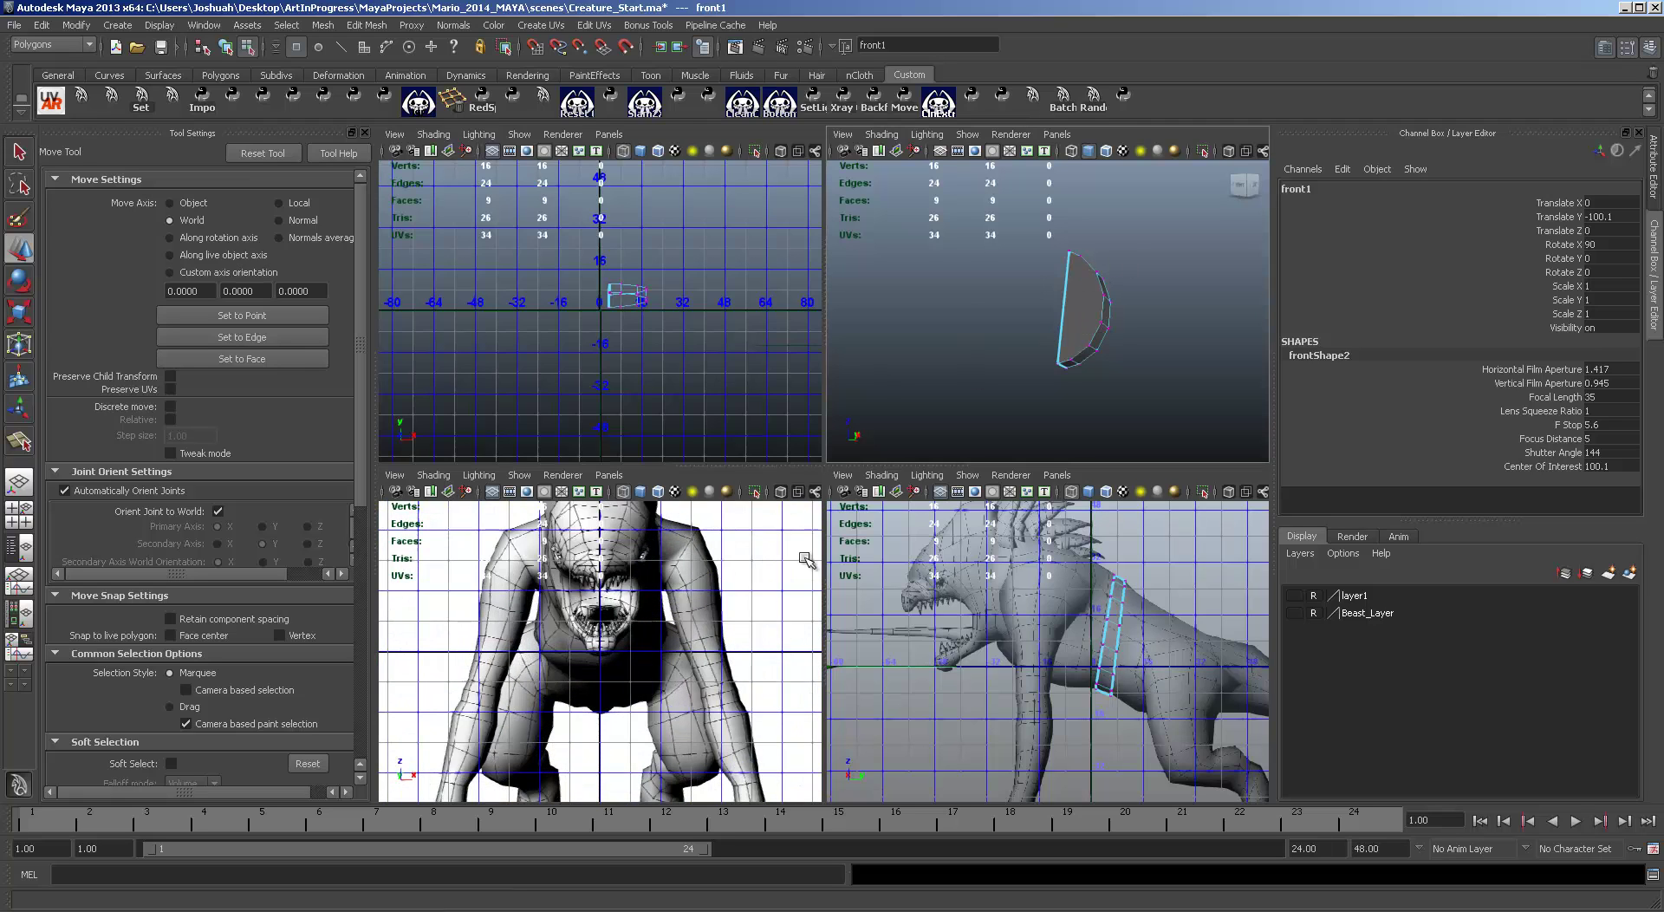
{"action": "left_click", "coordinate": [608, 476]}
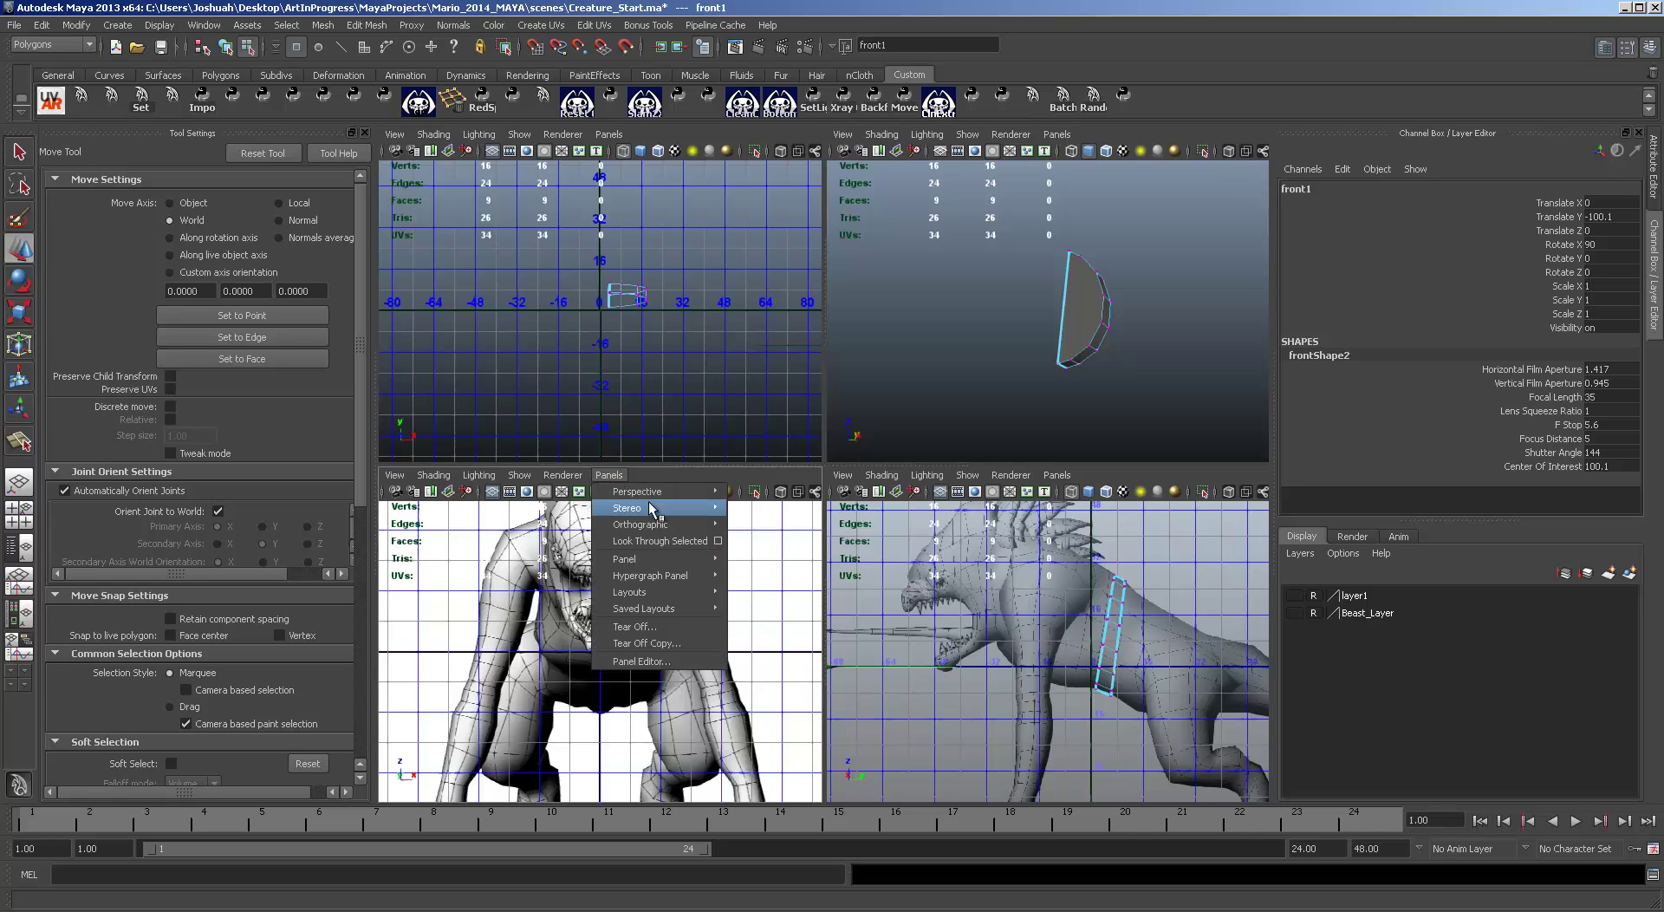
{"action": "mouse_move", "coordinate": [659, 494]}
{"action": "mouse_move", "coordinate": [663, 524]}
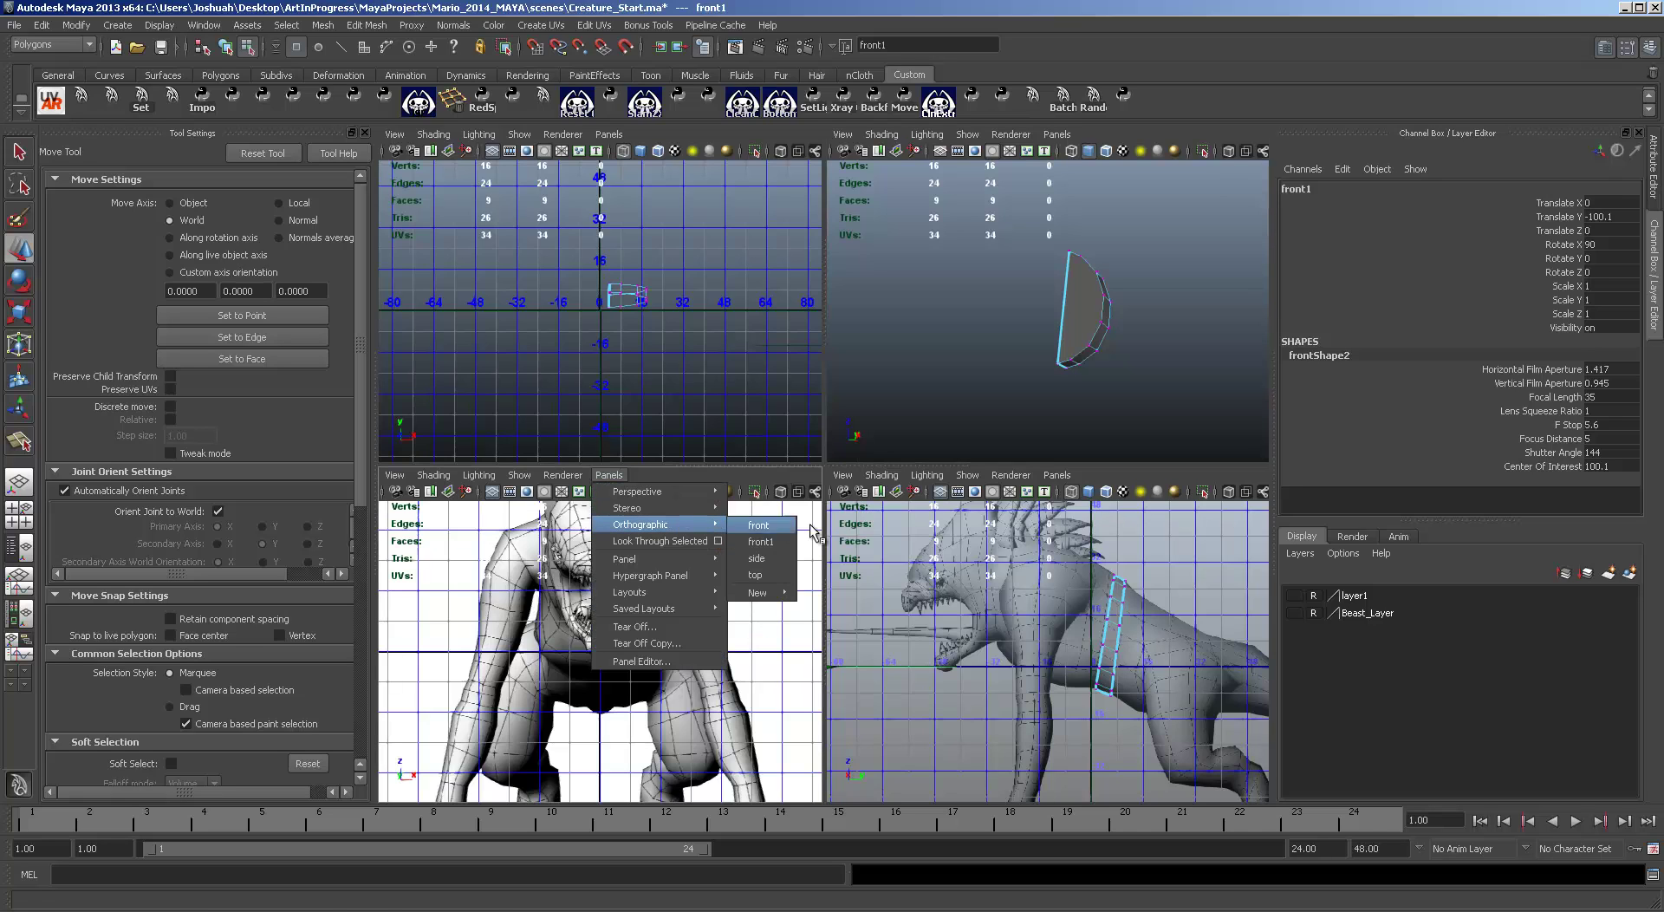
{"action": "left_click", "coordinate": [766, 526]}
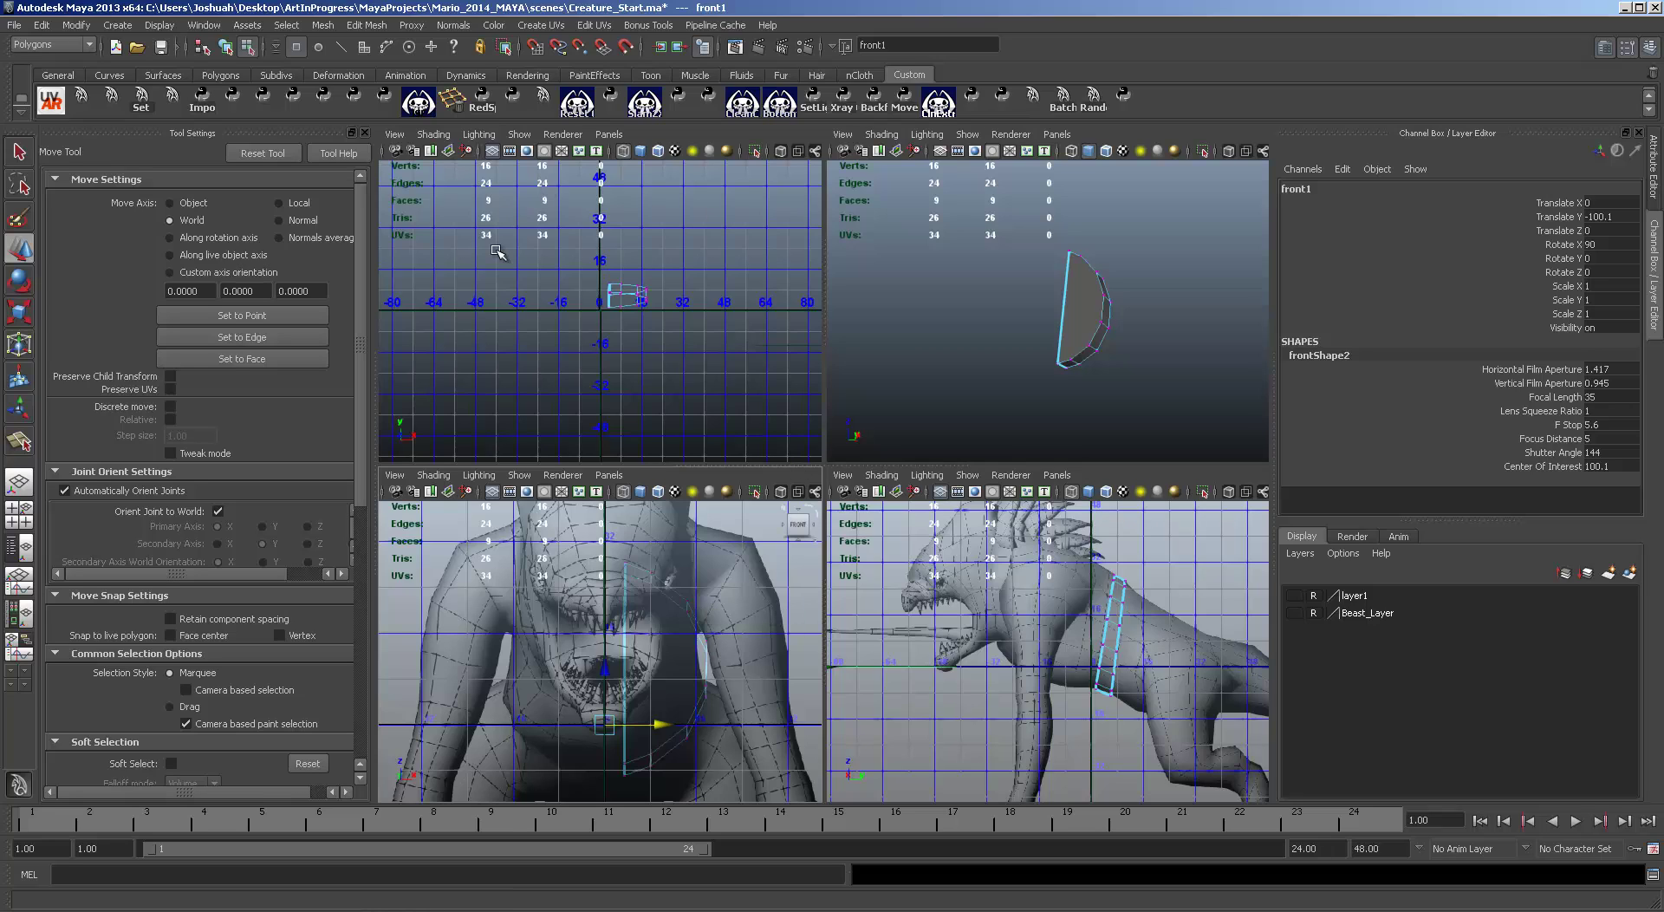
Step: Move the band's outer vertices further inward along X, and shift the outermost ones without the upper and lower pairs slightly inward too
{"action": "left_click_drag", "start_coordinate": [728, 774], "coordinate": [643, 568]}
{"action": "left_click_drag", "start_coordinate": [747, 781], "coordinate": [646, 550]}
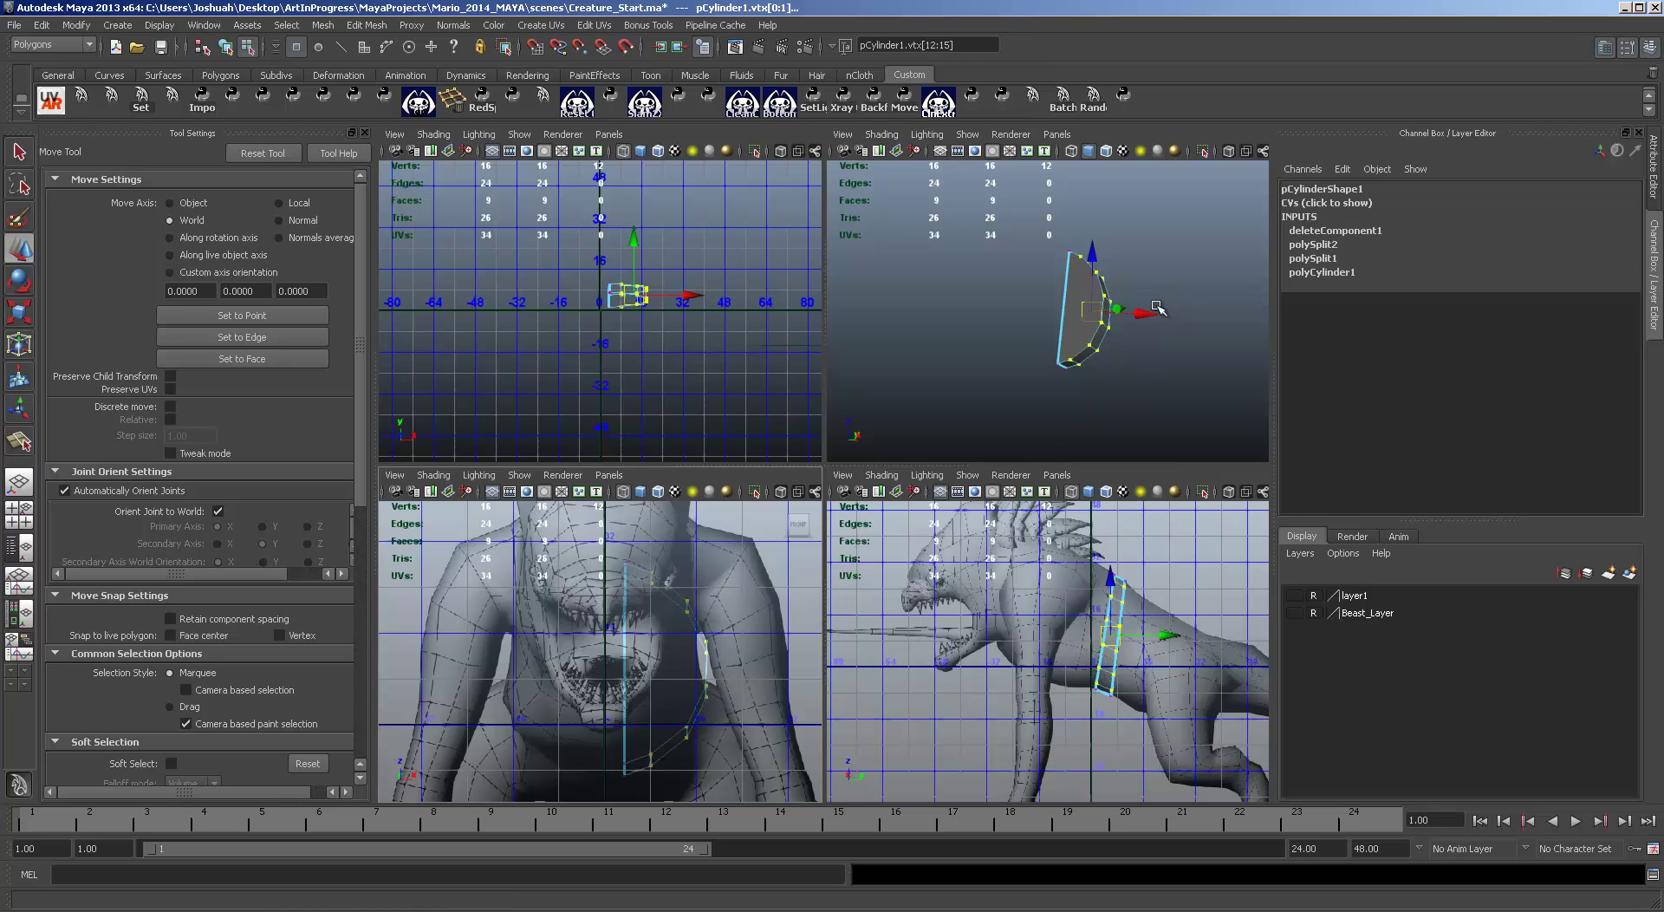
{"action": "left_click_drag", "start_coordinate": [1155, 313], "coordinate": [1150, 314]}
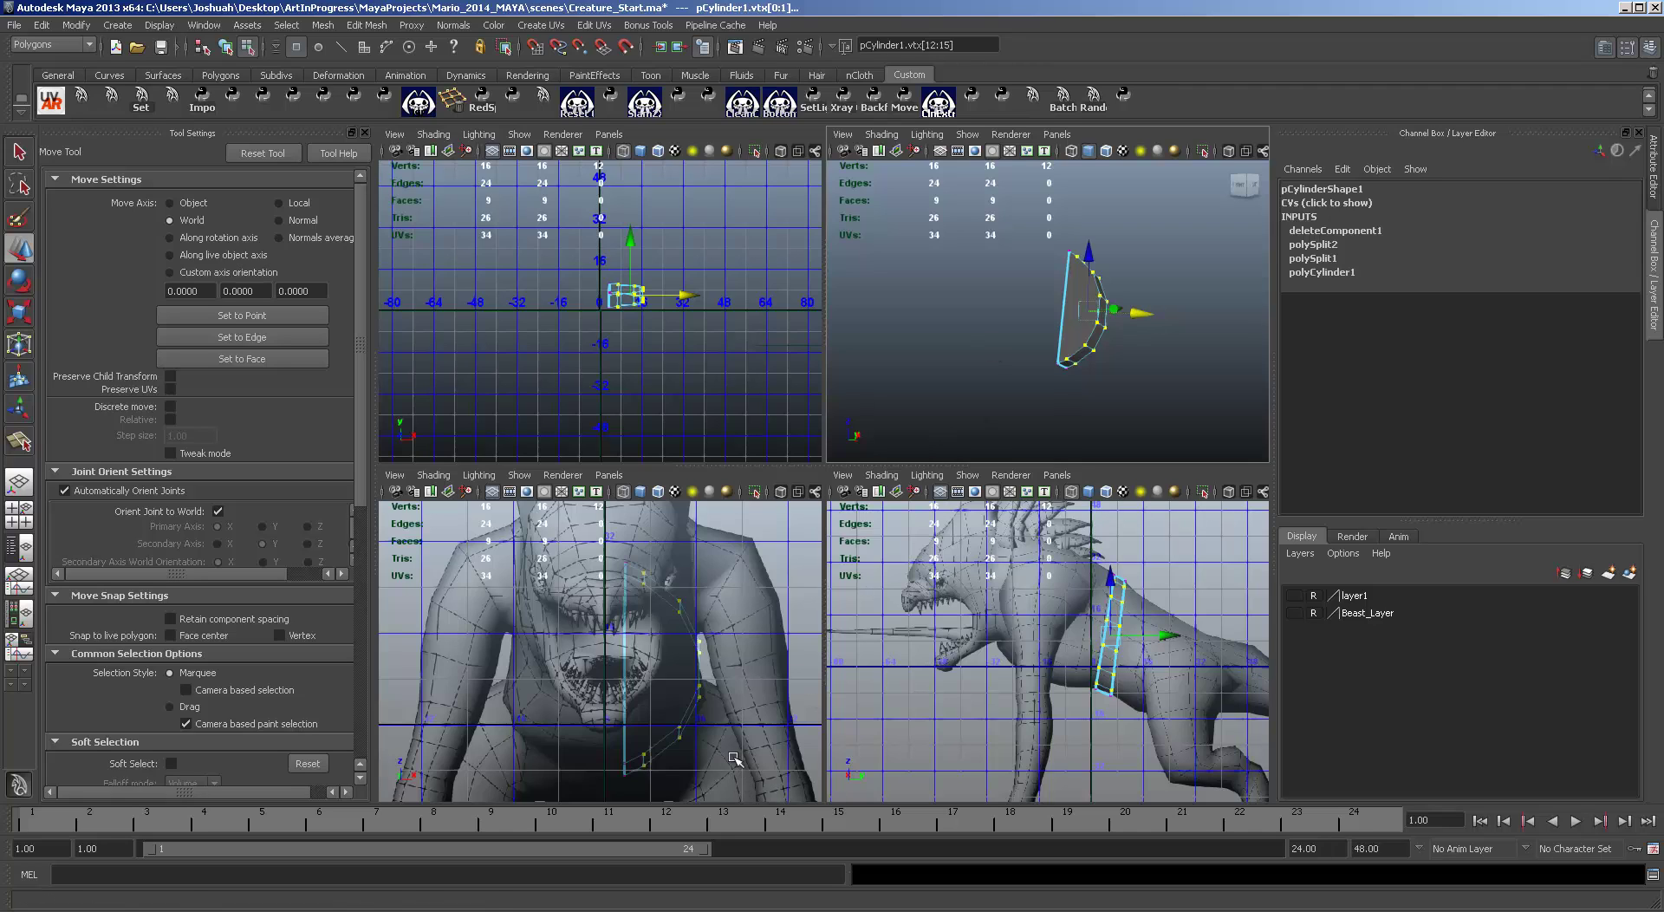
{"action": "left_click_drag", "start_coordinate": [734, 758], "coordinate": [664, 575]}
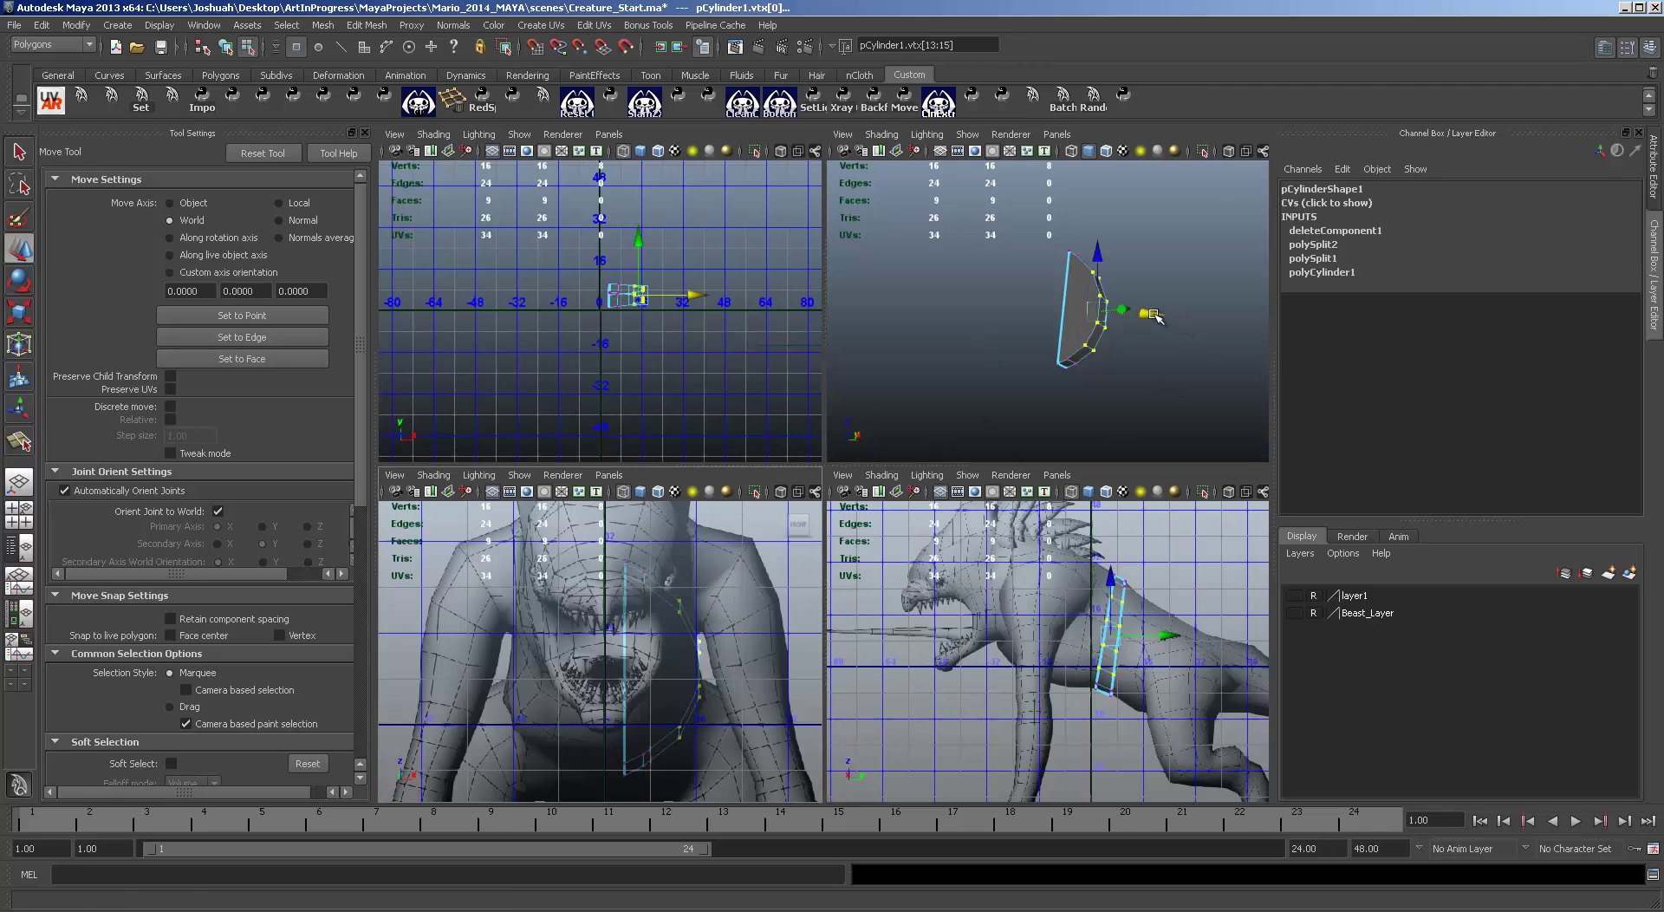
{"action": "left_click_drag", "start_coordinate": [1155, 315], "coordinate": [1151, 314]}
Step: In the enlarged side view, move the band's top front and rear corner vertices onto the creature's back outline
{"action": "key", "text": "space"}
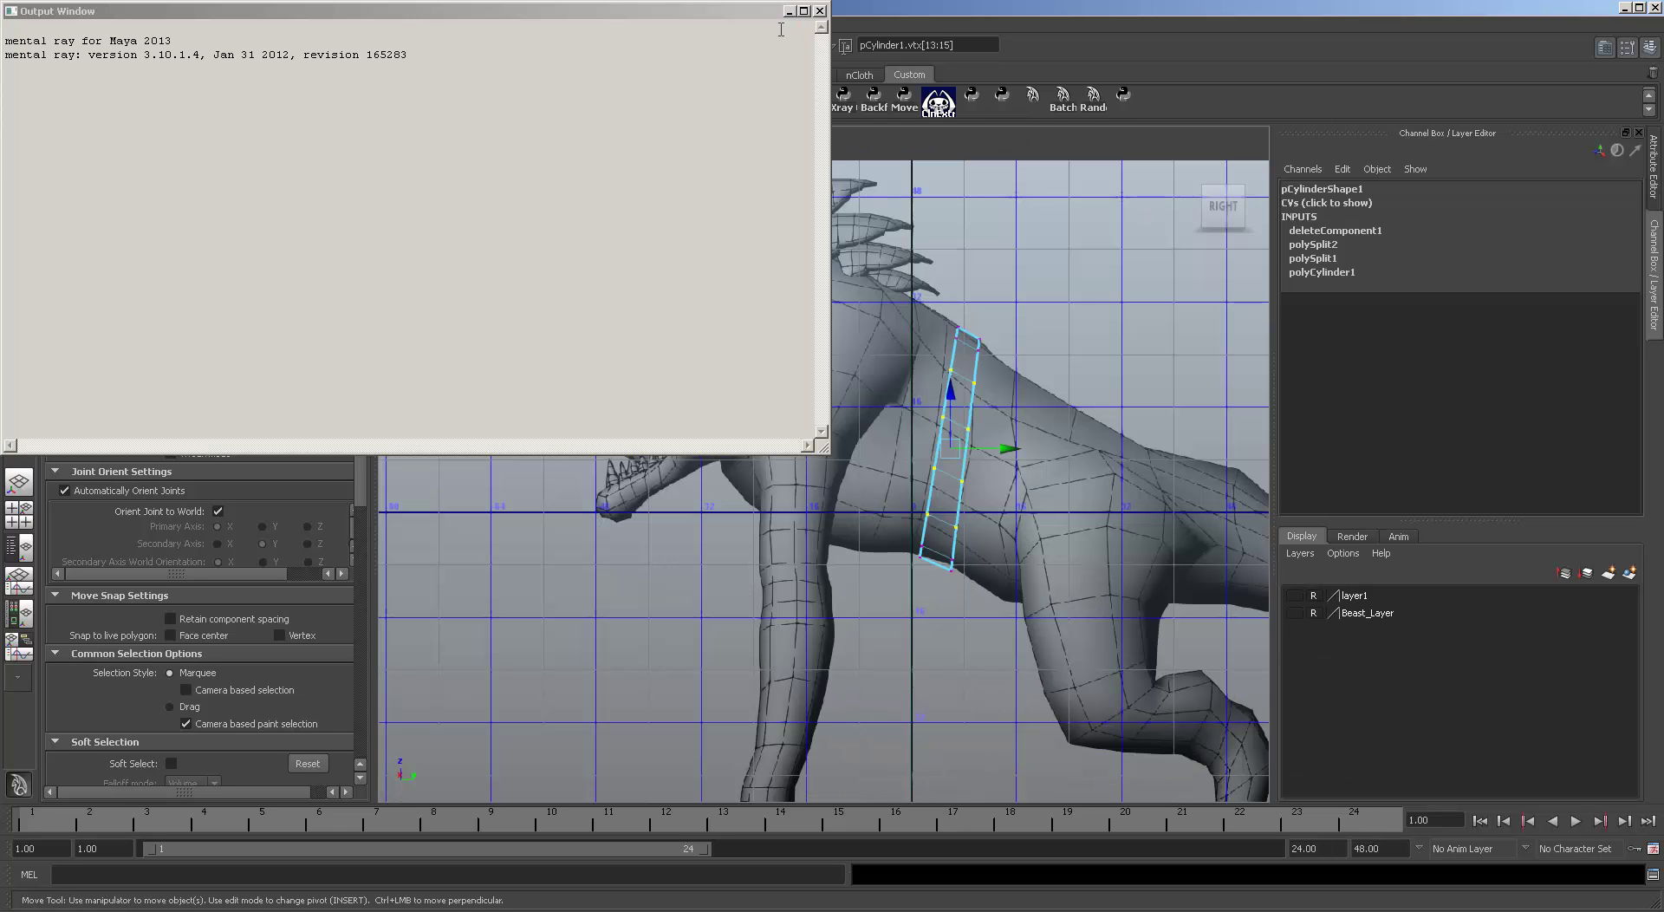
{"action": "left_click", "coordinate": [788, 11]}
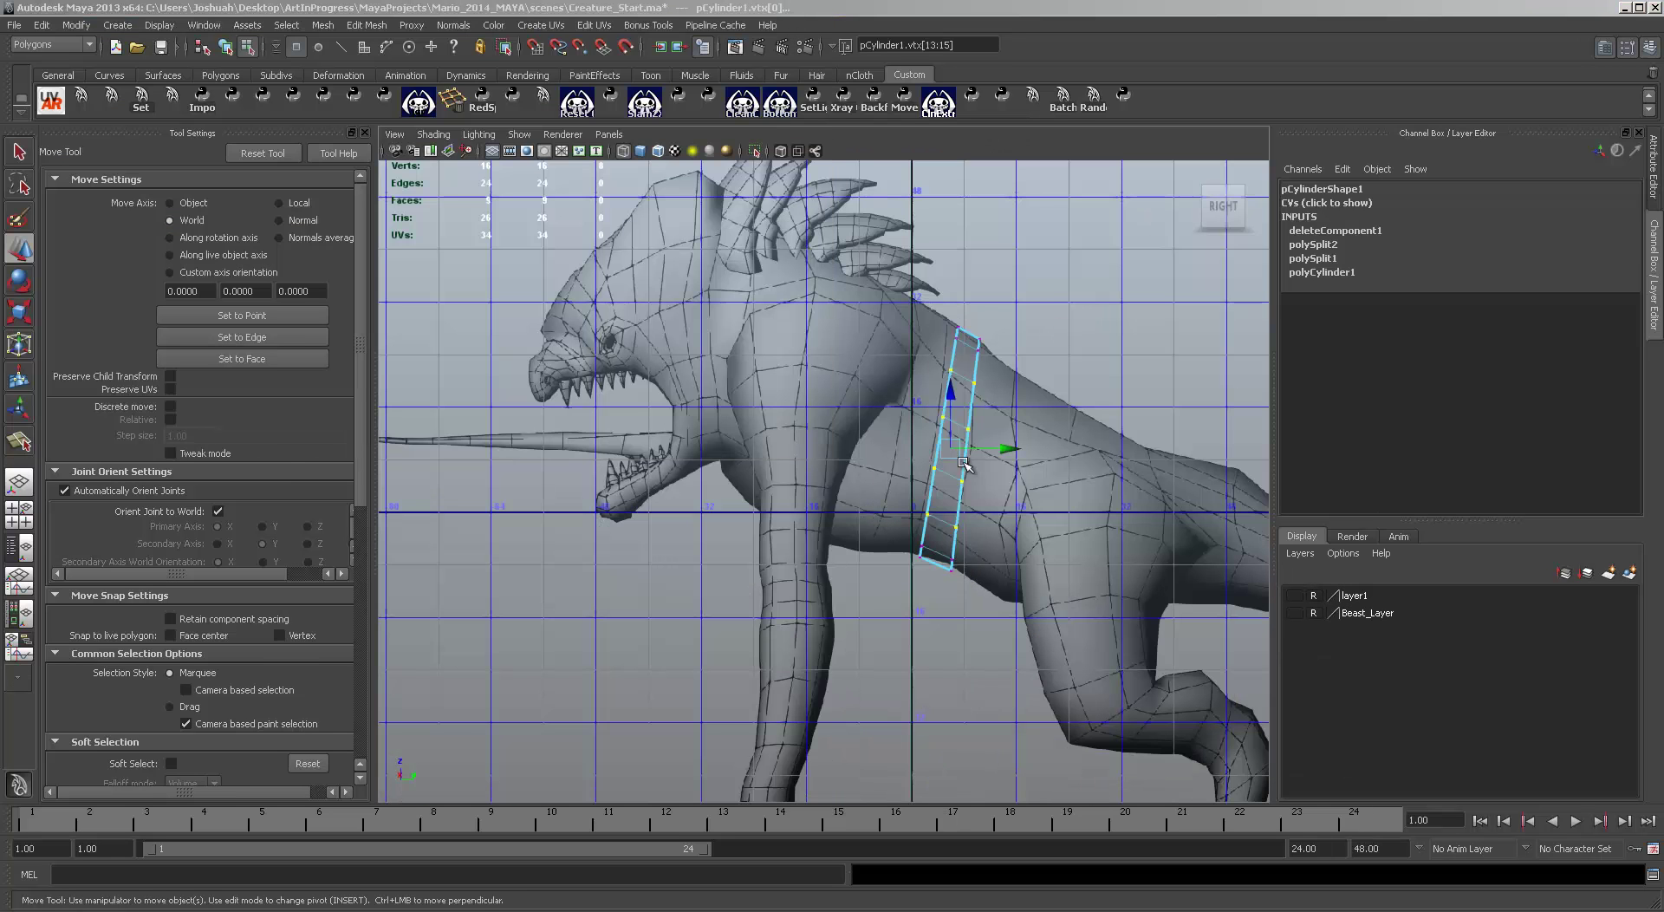
{"action": "right_click_drag", "start_coordinate": [1090, 477], "coordinate": [1113, 552], "text": "alt"}
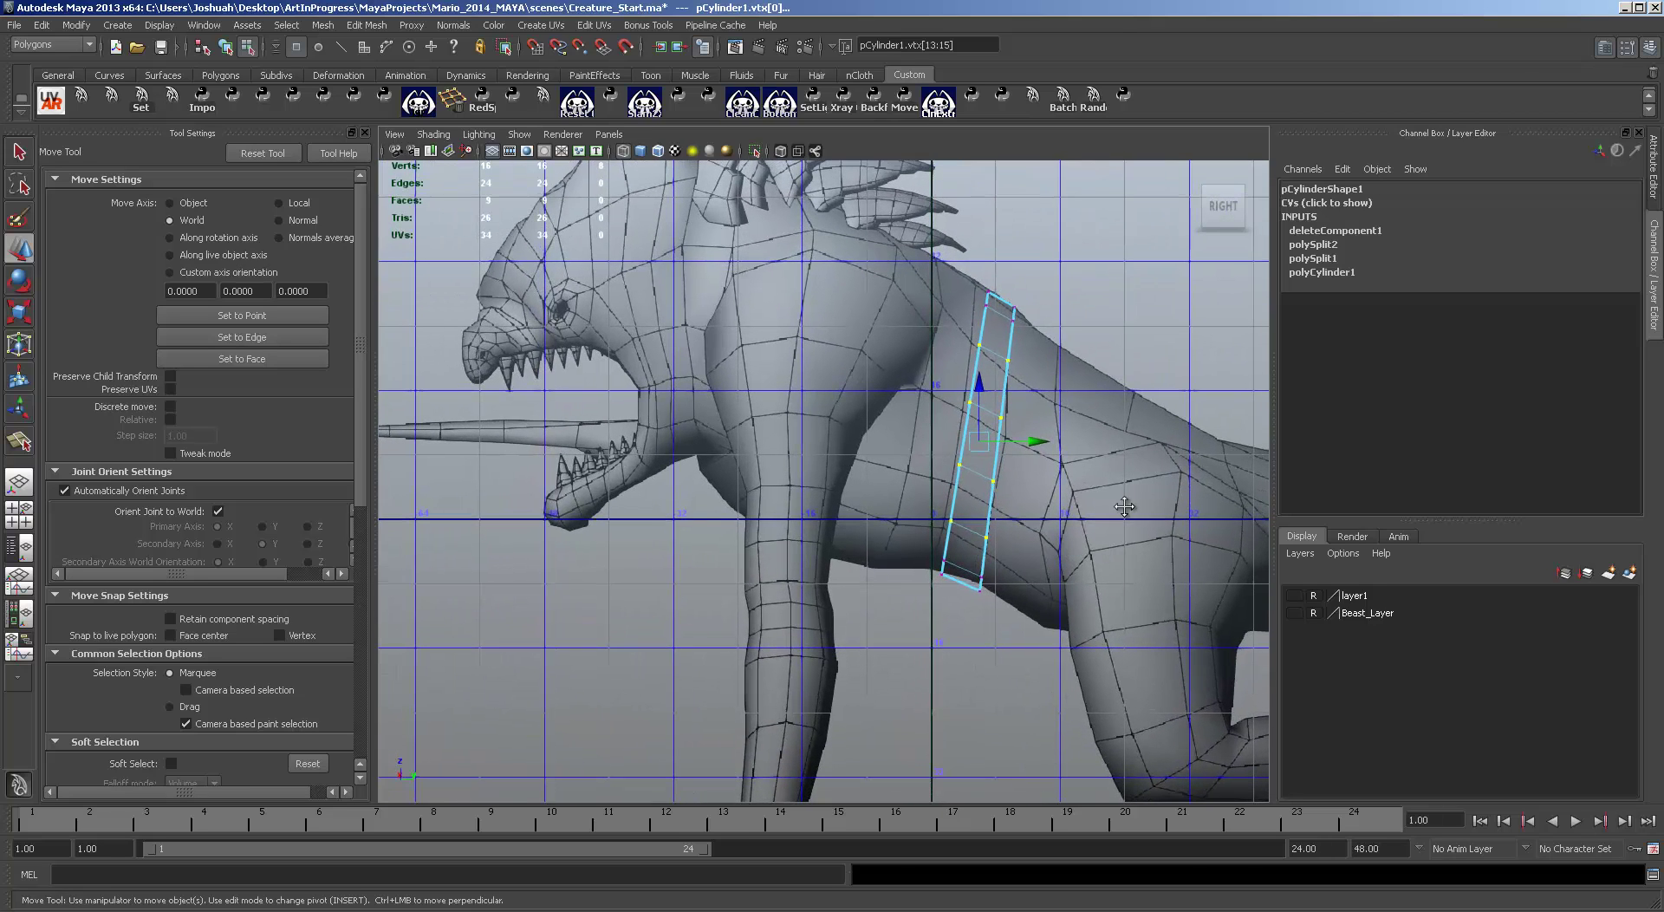
{"action": "middle_click_drag", "start_coordinate": [1128, 506], "coordinate": [968, 558], "text": "alt"}
{"action": "scroll", "coordinate": [893, 564], "scroll_direction": "up", "scroll_amount": 2}
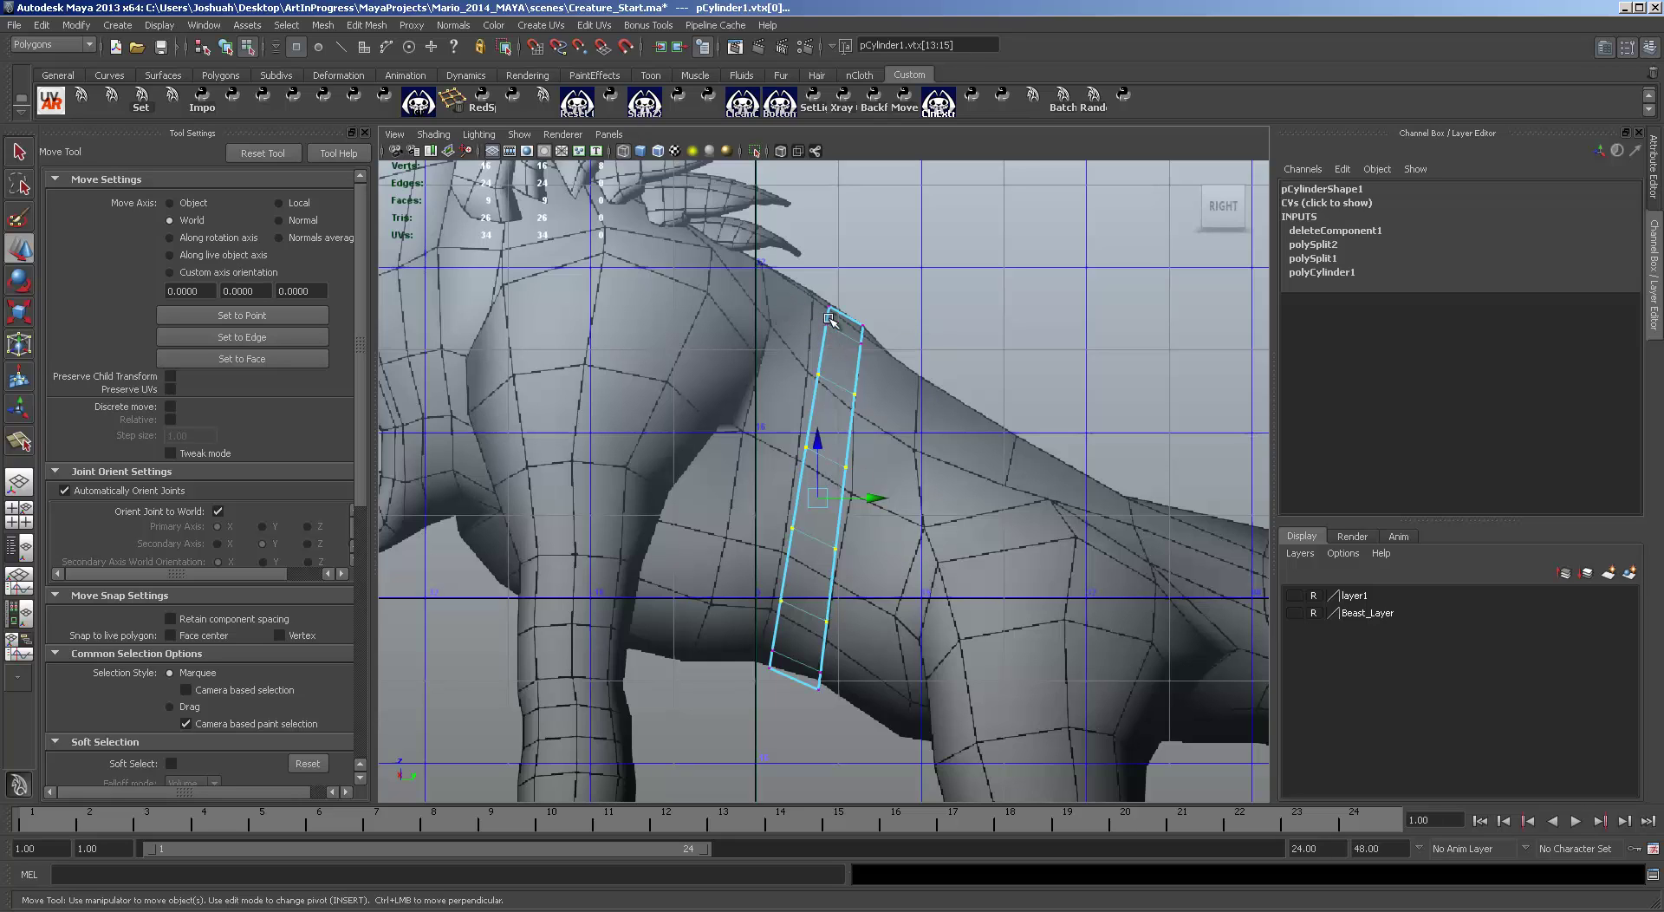
{"action": "mouse_move", "coordinate": [817, 292]}
{"action": "left_mouse_down"}
{"action": "mouse_move", "coordinate": [846, 310]}
{"action": "mouse_move", "coordinate": [817, 287]}
{"action": "mouse_move", "coordinate": [835, 333]}
{"action": "mouse_move", "coordinate": [818, 296]}
{"action": "left_mouse_up"}
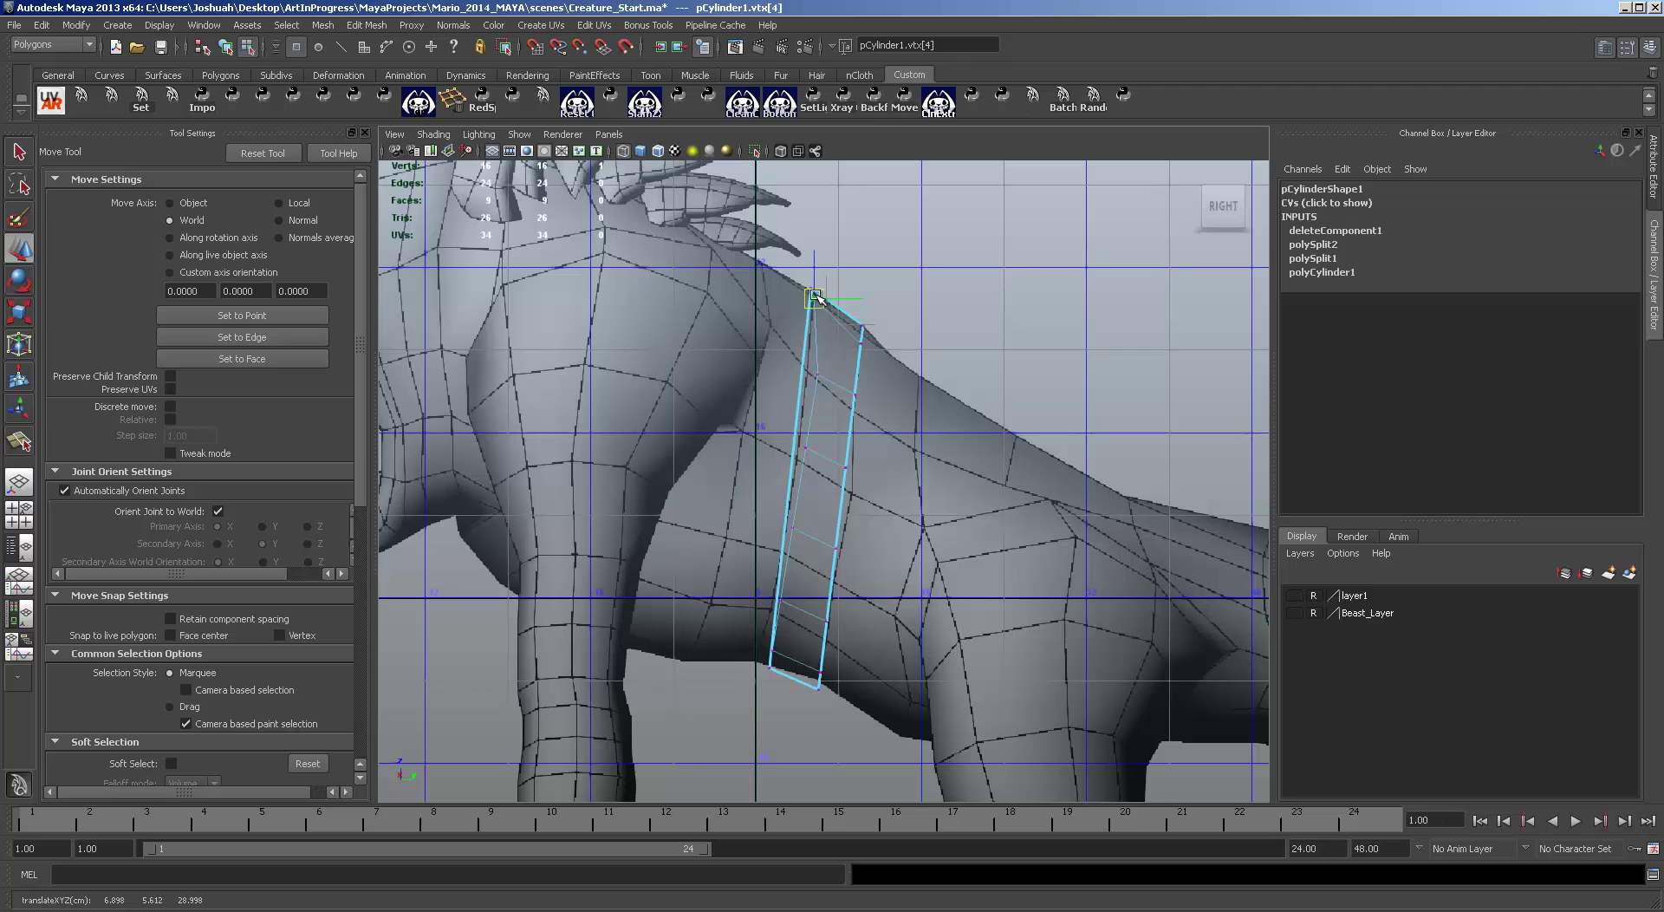
{"action": "left_click", "coordinate": [863, 335]}
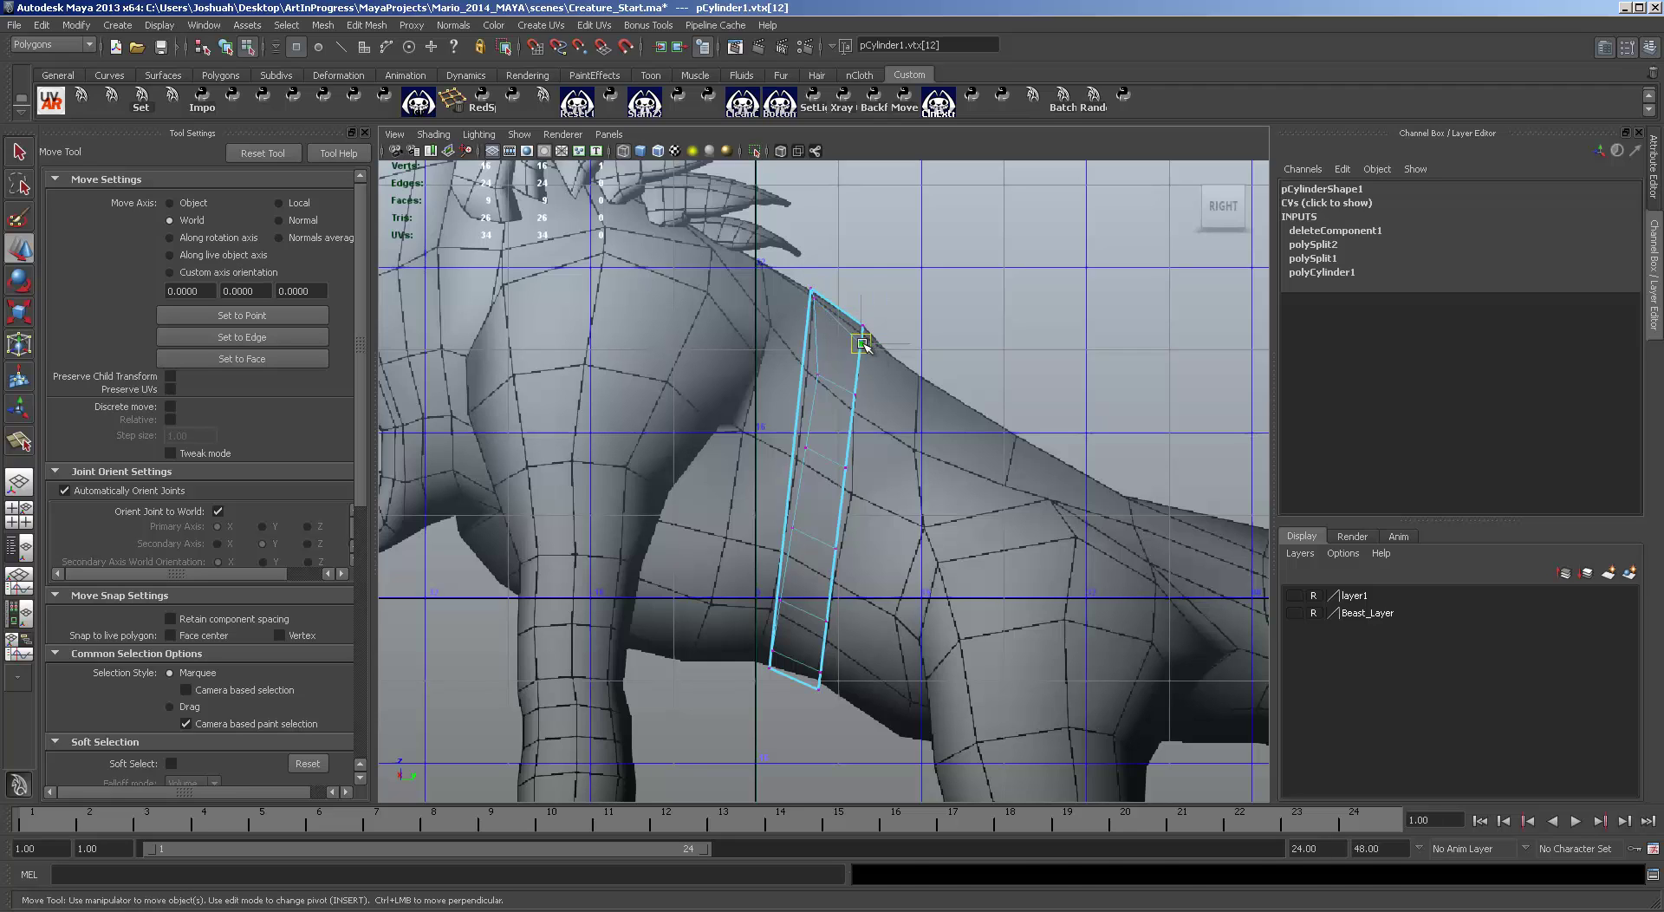
Step: Reposition the vertices along the band's front and rear edges to follow the reference's torso edge lines in side view
{"action": "left_click", "coordinate": [806, 374]}
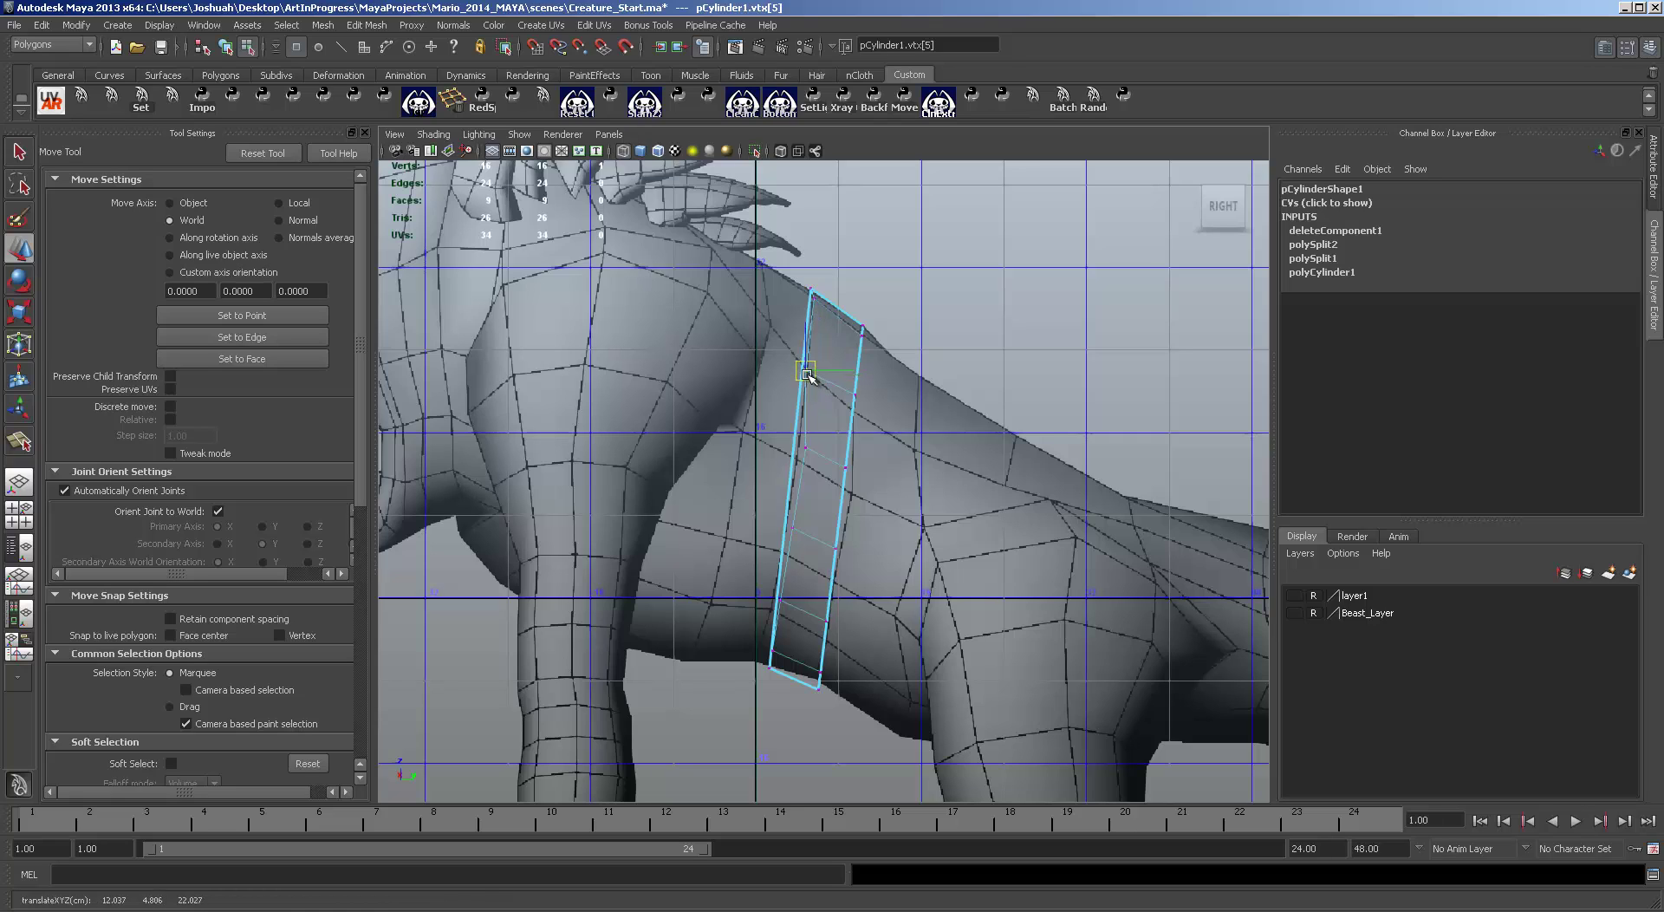
{"action": "left_click", "coordinate": [869, 394]}
{"action": "left_click_drag", "start_coordinate": [855, 406], "coordinate": [854, 422]}
{"action": "left_click", "coordinate": [796, 459]}
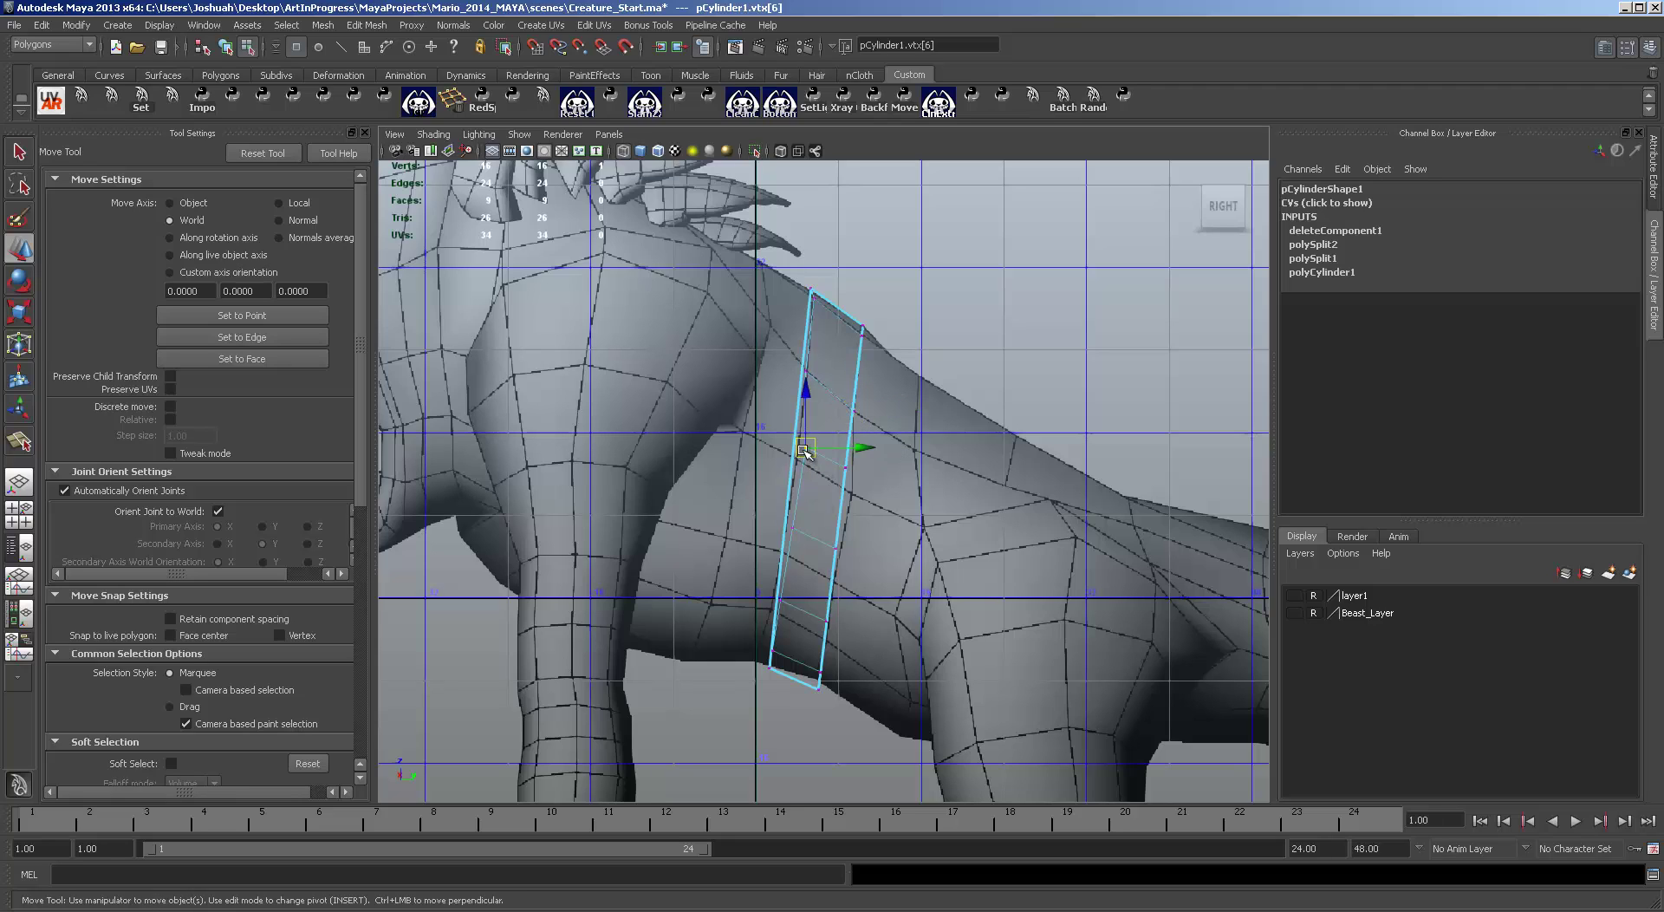
{"action": "left_click_drag", "start_coordinate": [833, 446], "coordinate": [837, 582]}
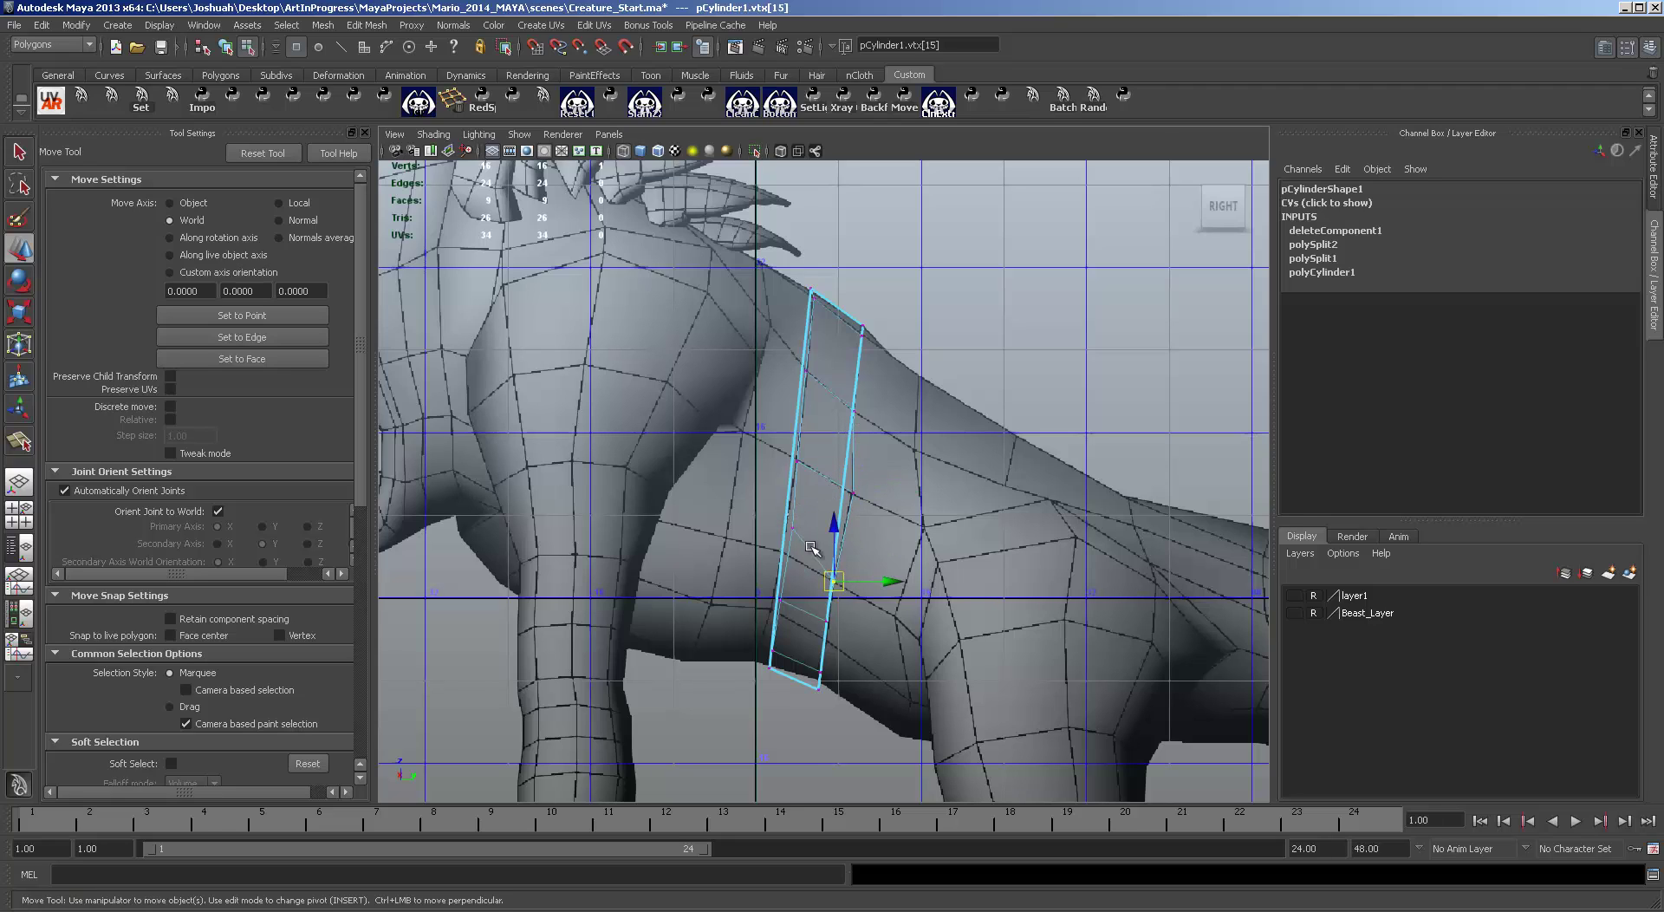
{"action": "left_click_drag", "start_coordinate": [778, 517], "coordinate": [824, 639]}
{"action": "mouse_move", "coordinate": [763, 588]}
{"action": "left_mouse_down"}
{"action": "mouse_move", "coordinate": [794, 616]}
{"action": "mouse_move", "coordinate": [771, 607]}
{"action": "left_mouse_up"}
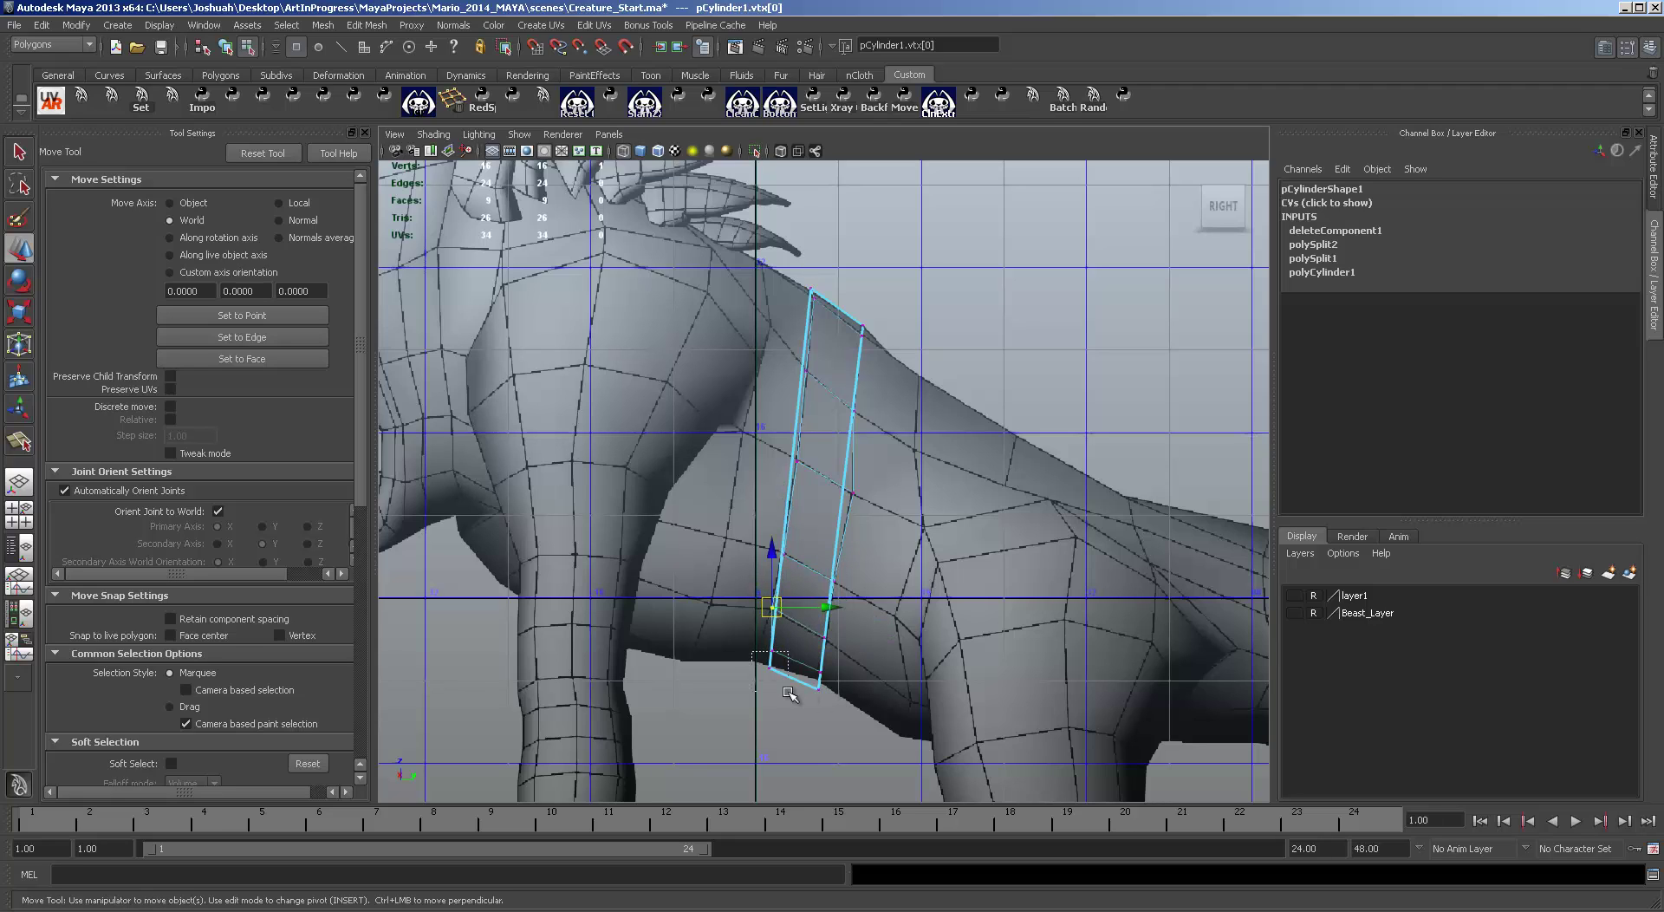
Step: Move the band's lower front and rear vertices onto the creature's belly outline in the side view
{"action": "left_click_drag", "start_coordinate": [788, 687], "coordinate": [822, 686]}
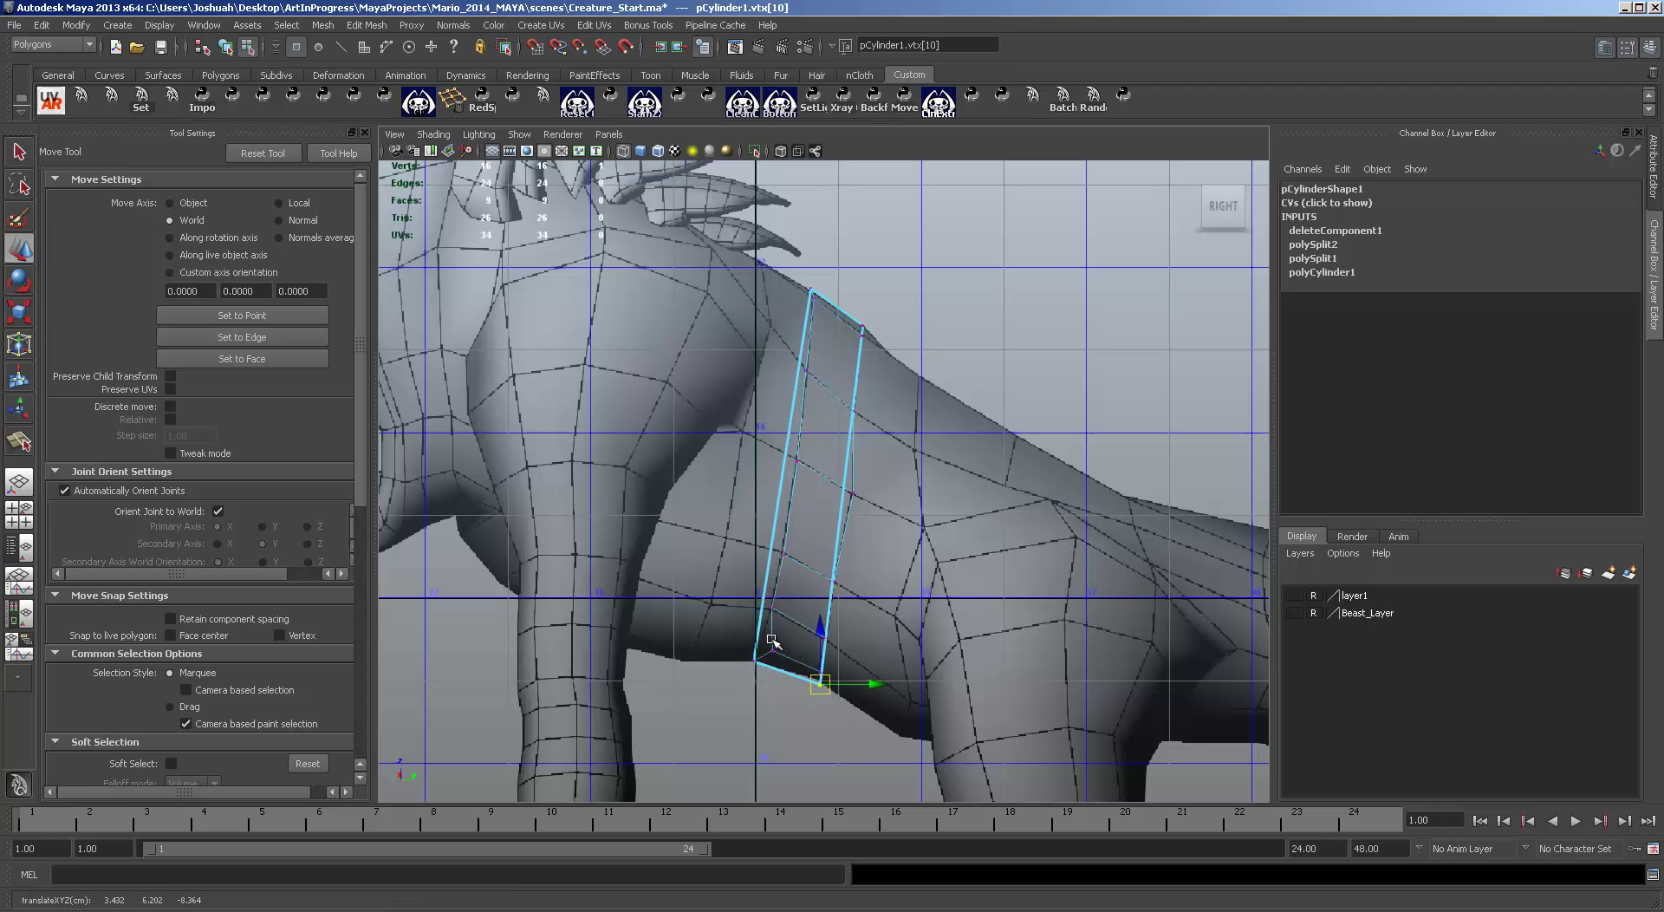
{"action": "mouse_move", "coordinate": [768, 638]}
{"action": "left_mouse_down"}
{"action": "mouse_move", "coordinate": [779, 658]}
{"action": "mouse_move", "coordinate": [762, 654]}
{"action": "left_mouse_up"}
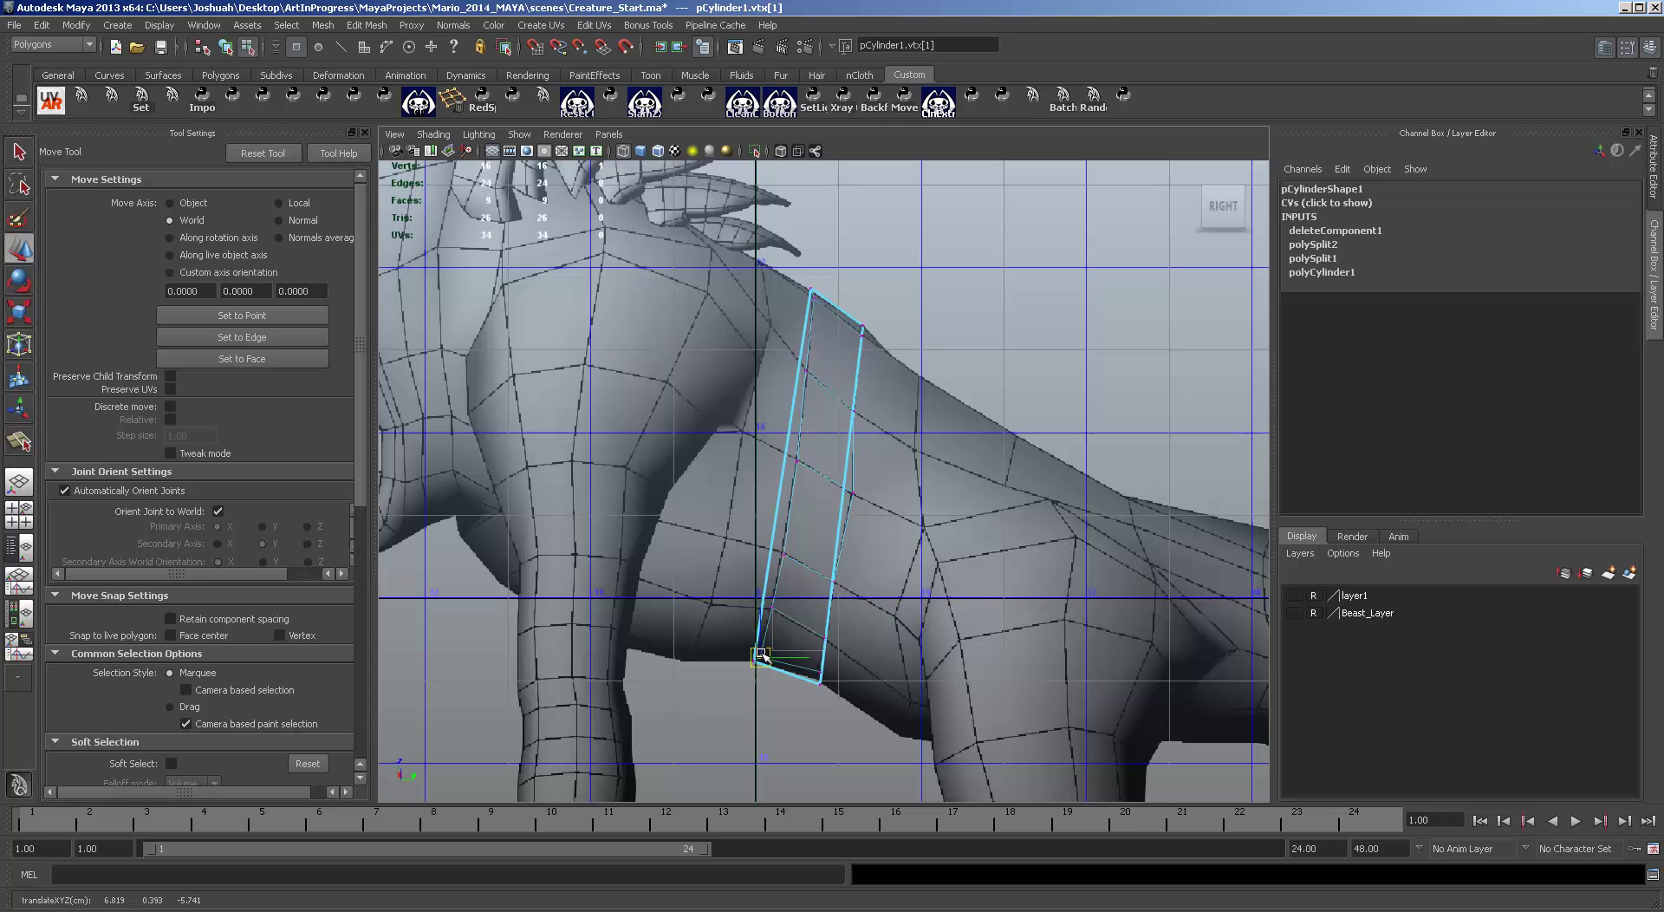
{"action": "left_click", "coordinate": [819, 680]}
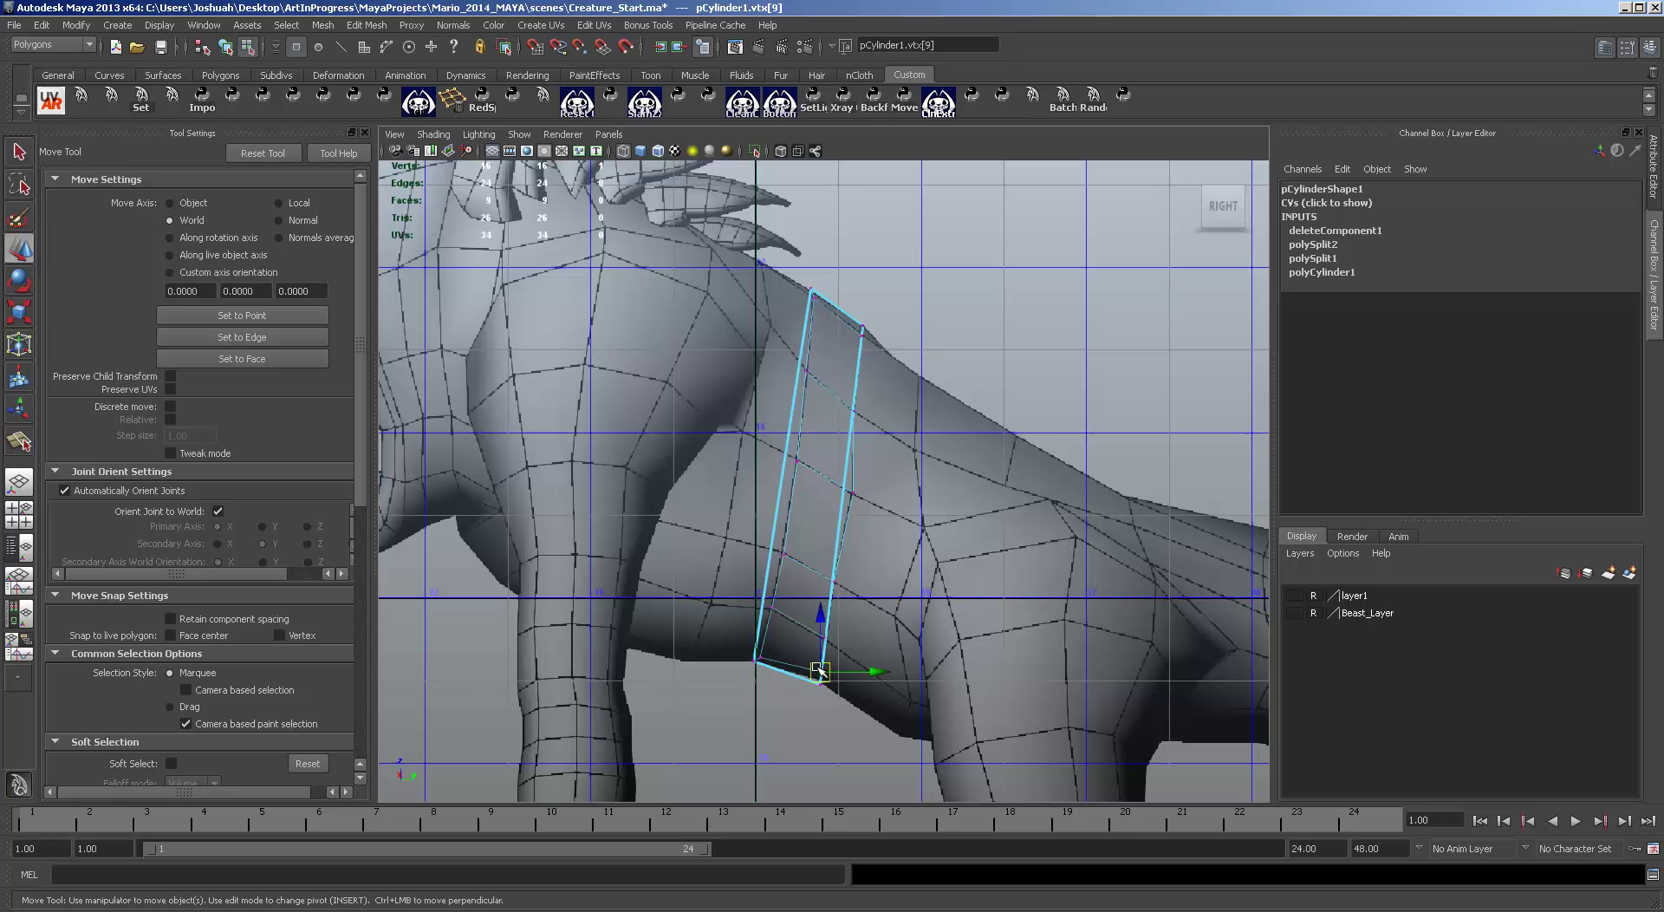
{"action": "left_click", "coordinate": [759, 660]}
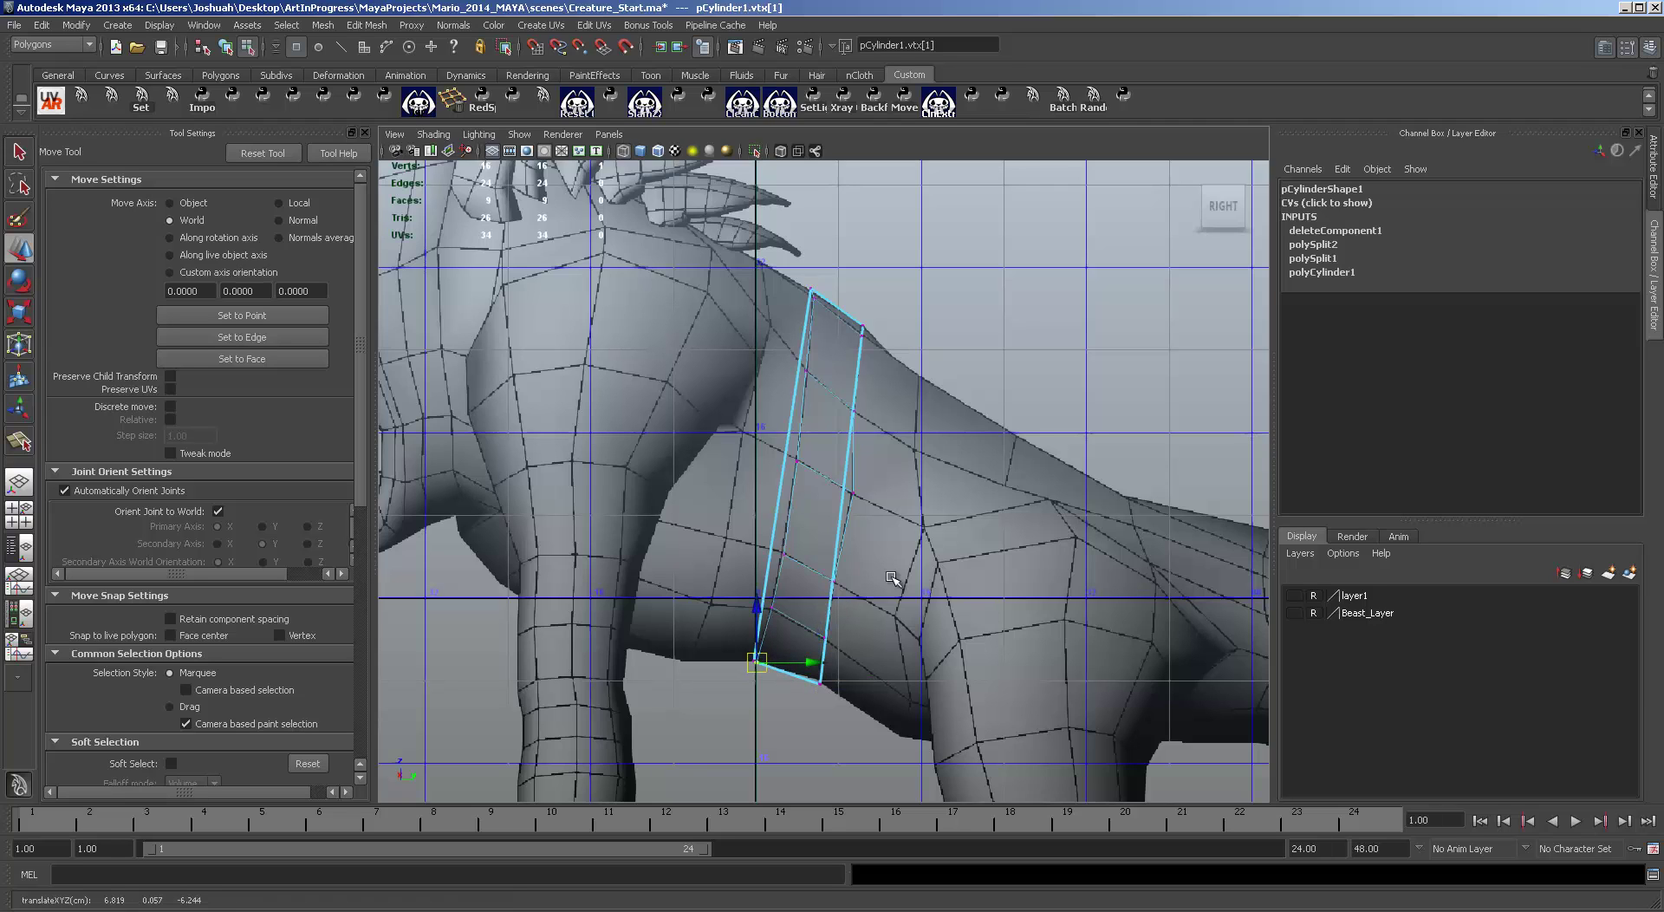
Step: Select the band's large rear cap face in the perspective view and extrude it
{"action": "key", "text": "space"}
{"action": "key", "text": "space"}
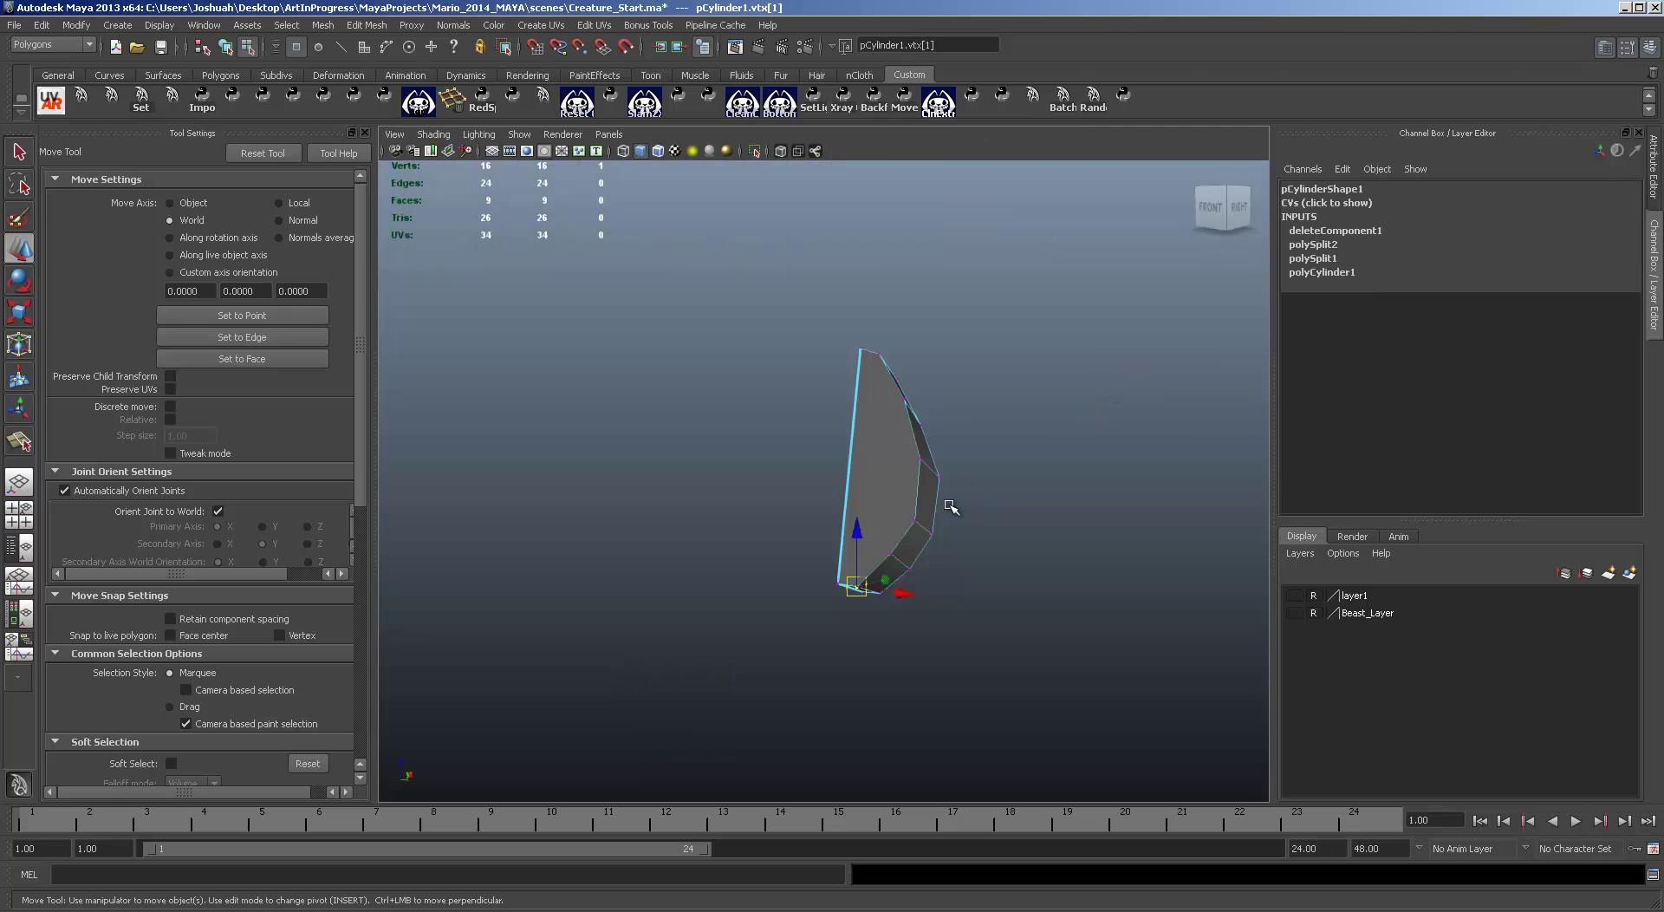
{"action": "left_click_drag", "start_coordinate": [920, 531], "coordinate": [834, 503], "text": "alt"}
{"action": "key", "text": "space"}
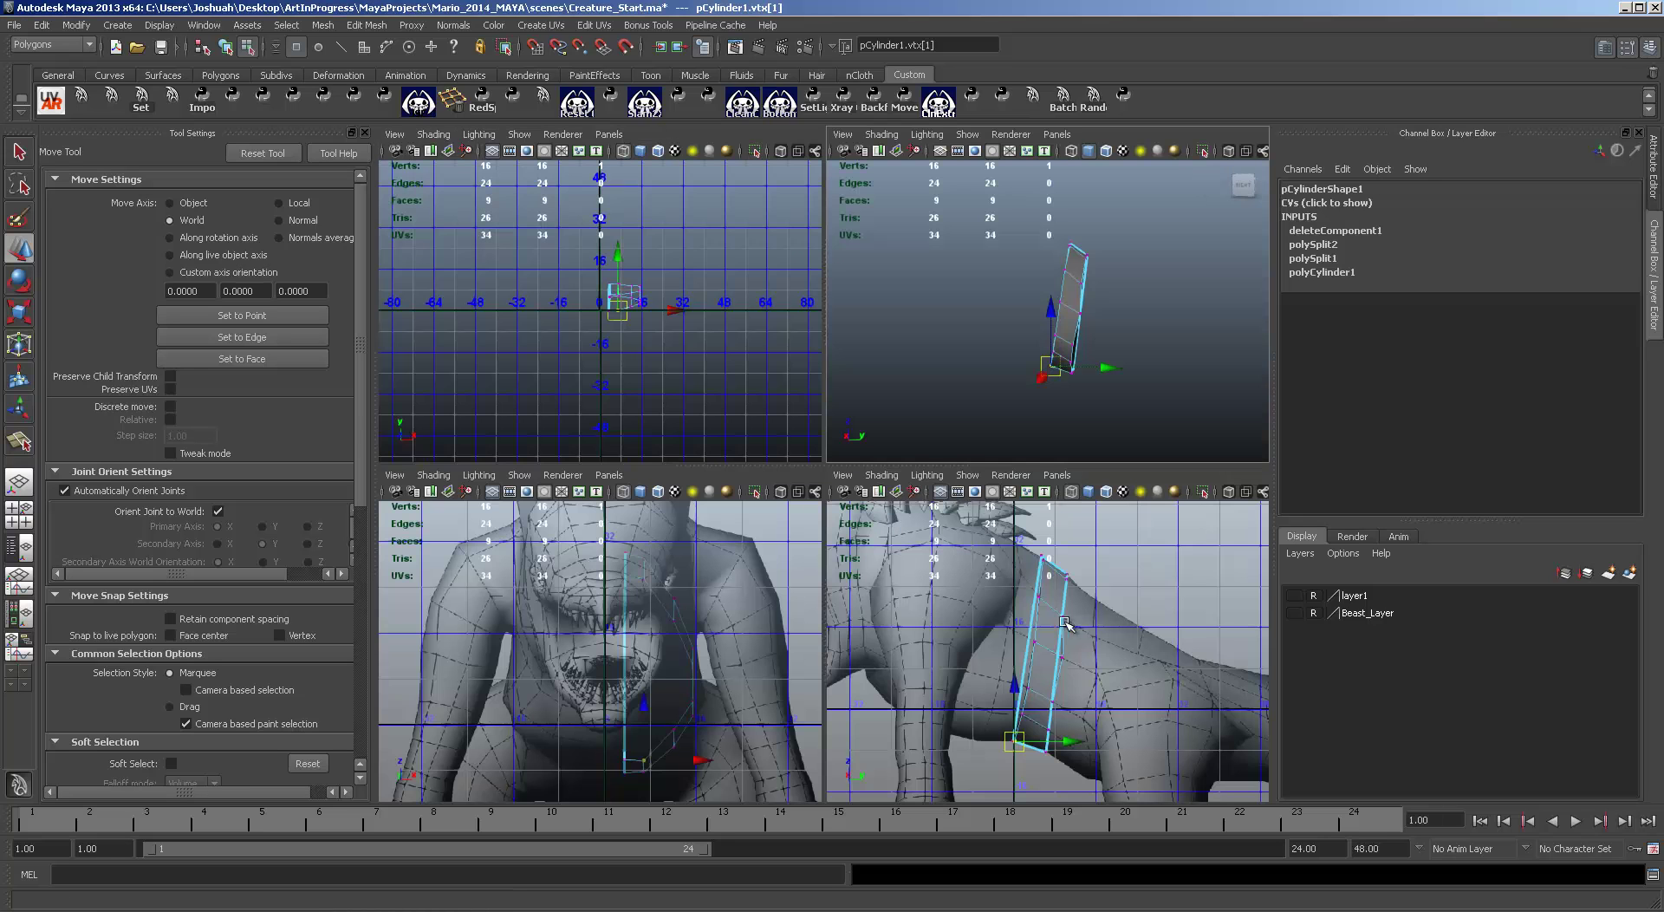
{"action": "key", "text": "space"}
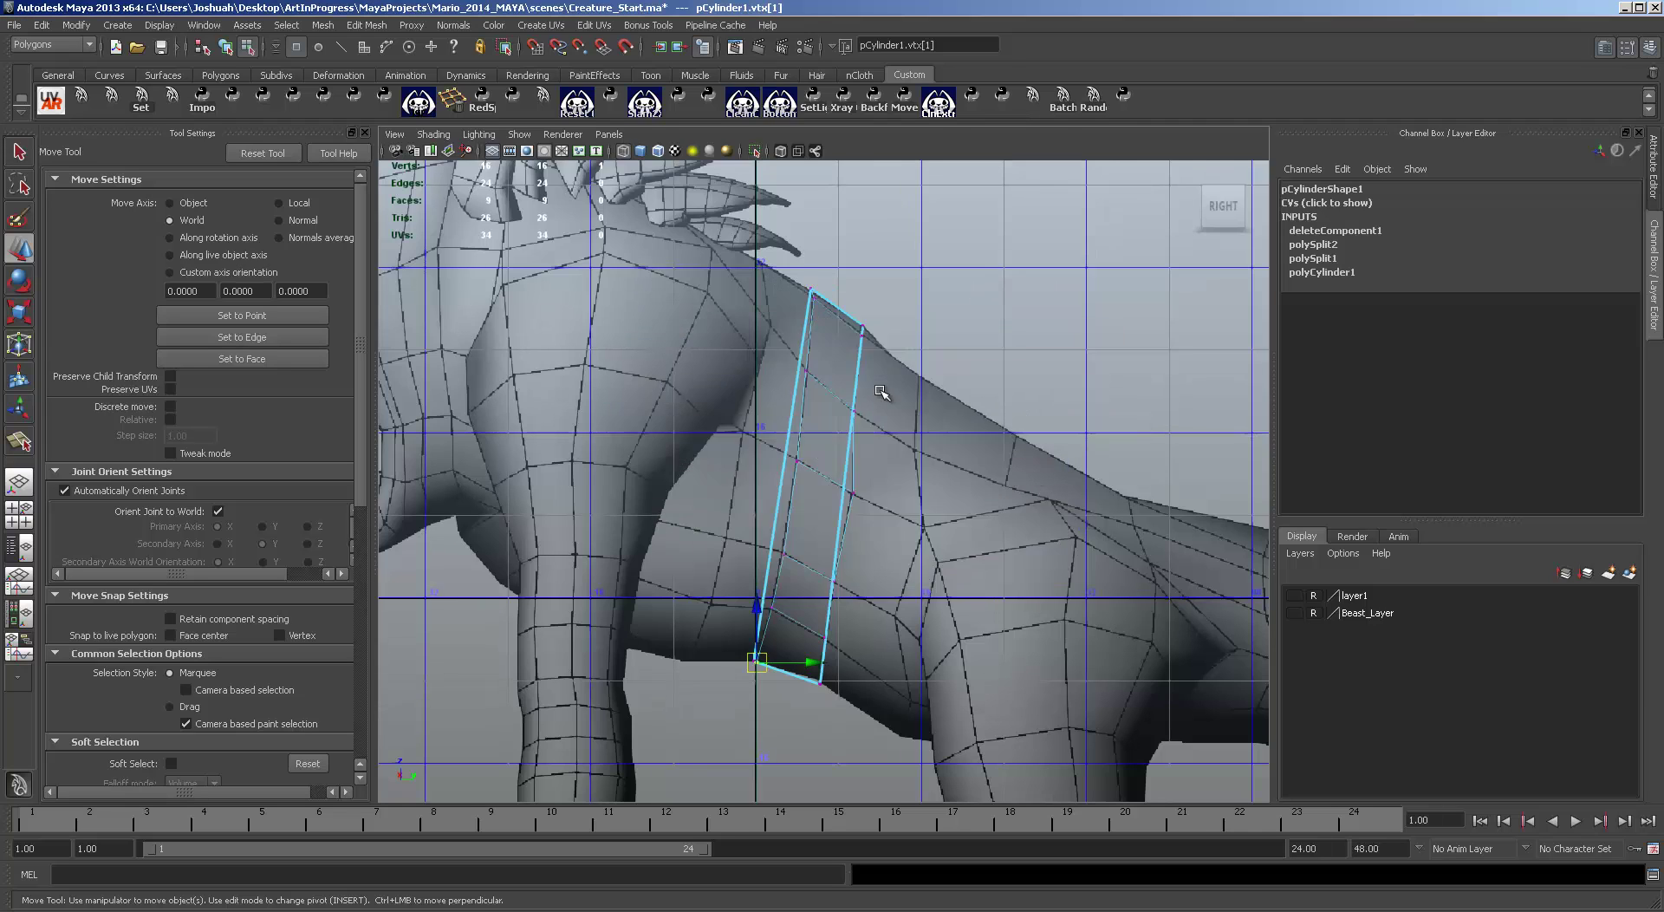
{"action": "key", "text": "space"}
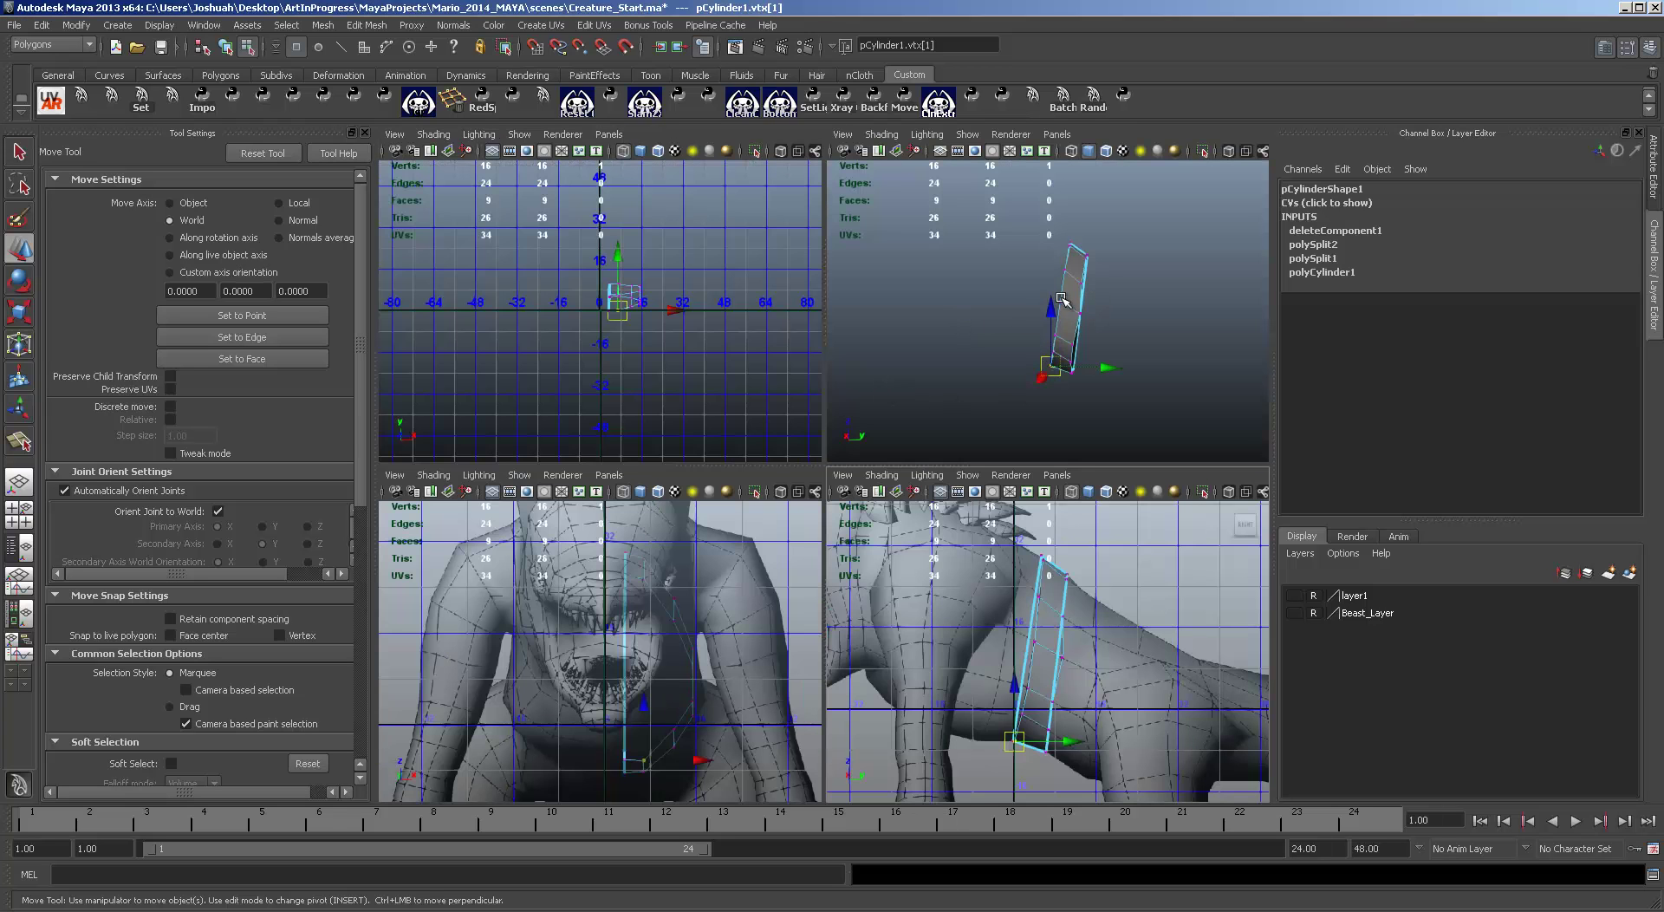
{"action": "right_click_drag", "start_coordinate": [1073, 293], "coordinate": [1078, 328]}
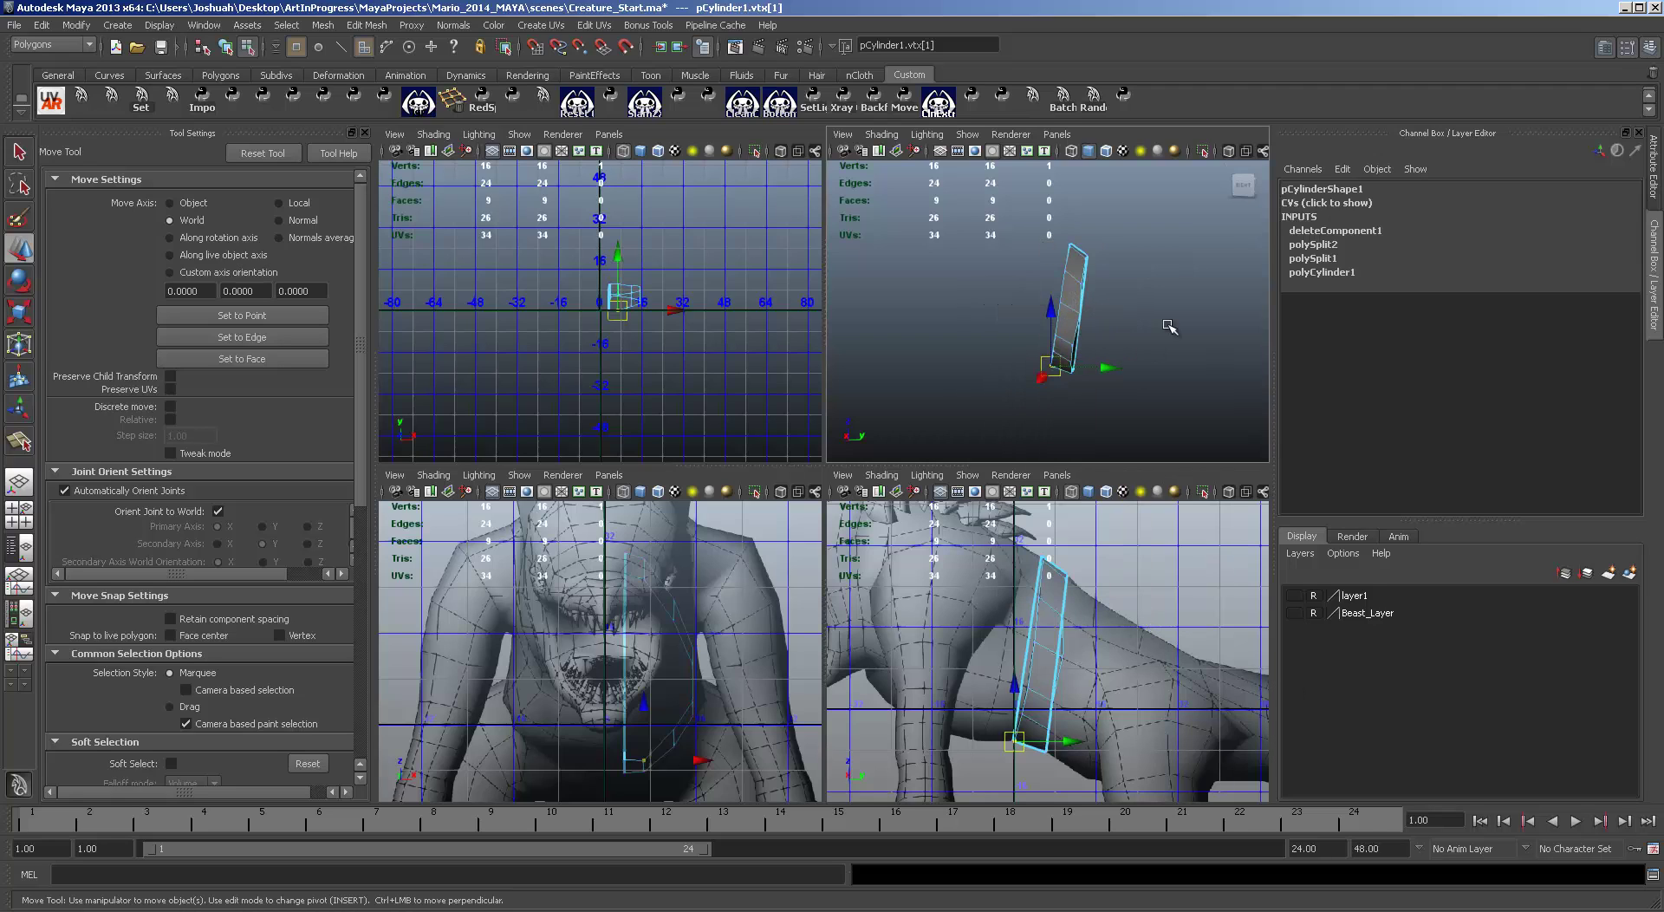
{"action": "mouse_move", "coordinate": [1153, 323]}
{"action": "left_mouse_down", "text": "alt"}
{"action": "mouse_move", "coordinate": [1114, 322]}
{"action": "mouse_move", "coordinate": [1126, 310]}
{"action": "left_mouse_up", "text": "alt"}
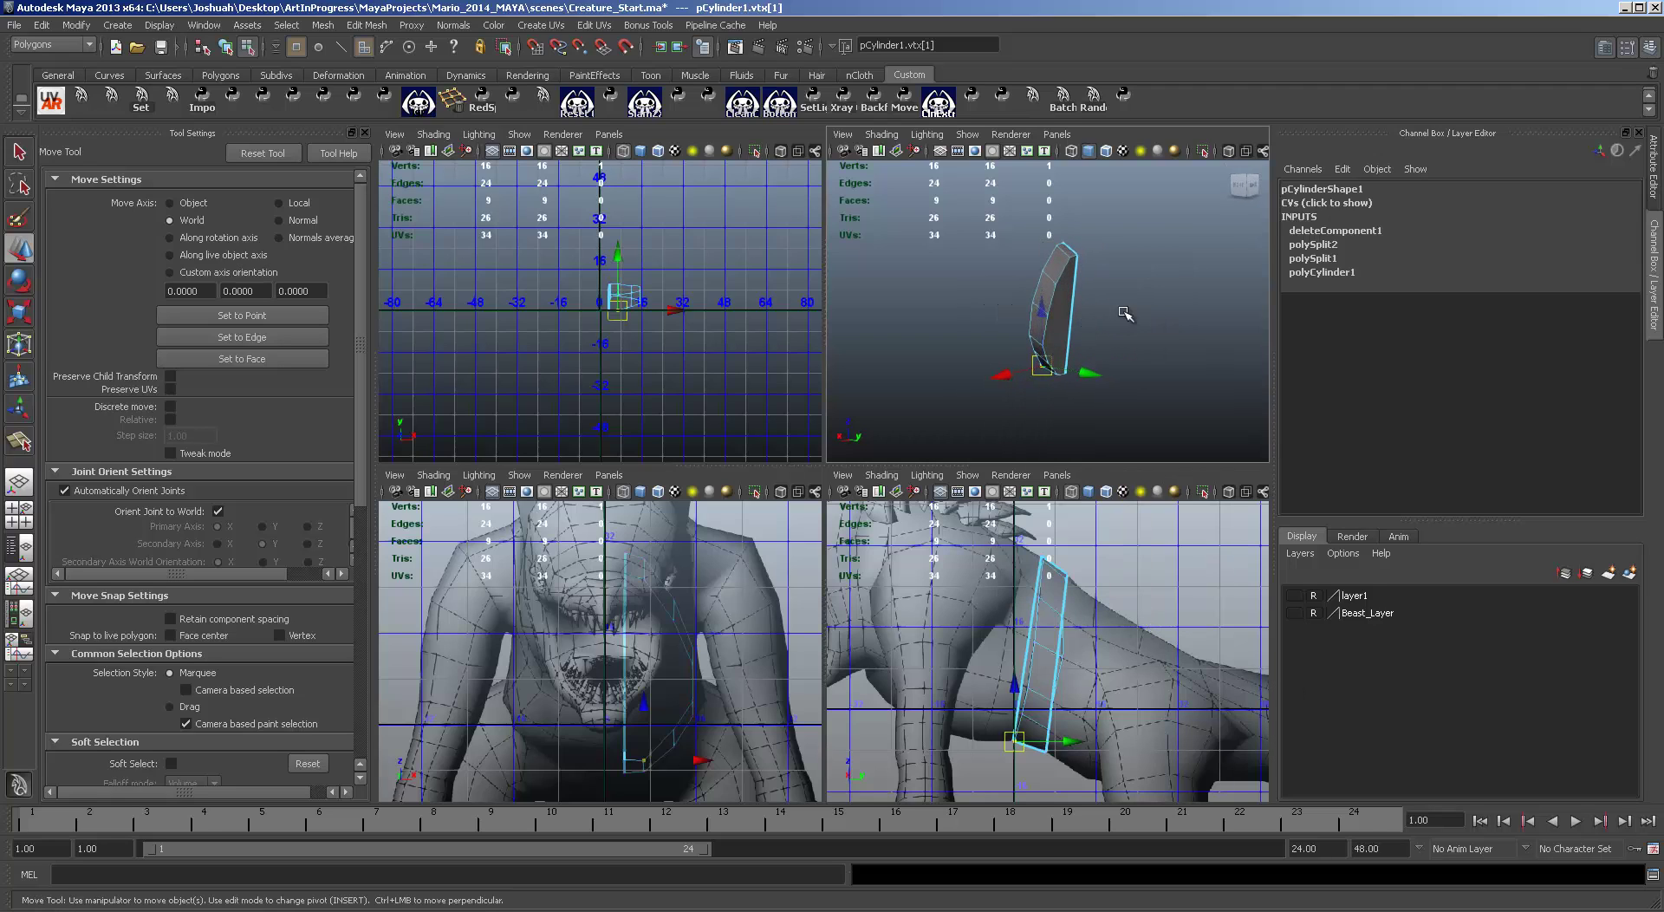
{"action": "left_click", "coordinate": [1064, 316]}
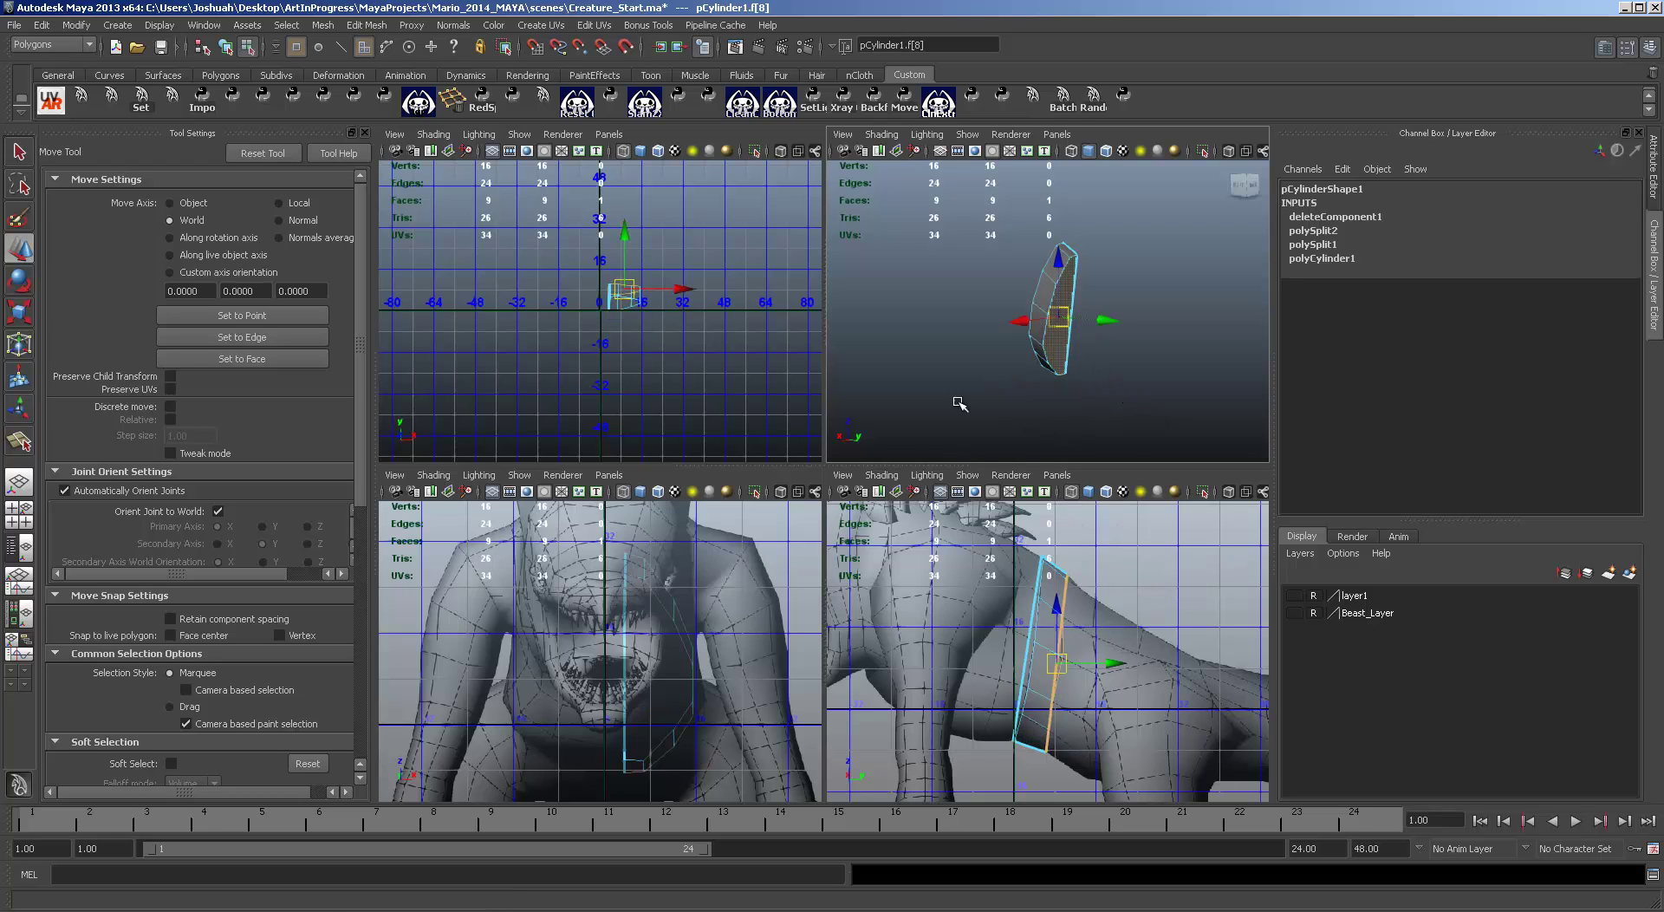
{"action": "left_click", "coordinate": [367, 25]}
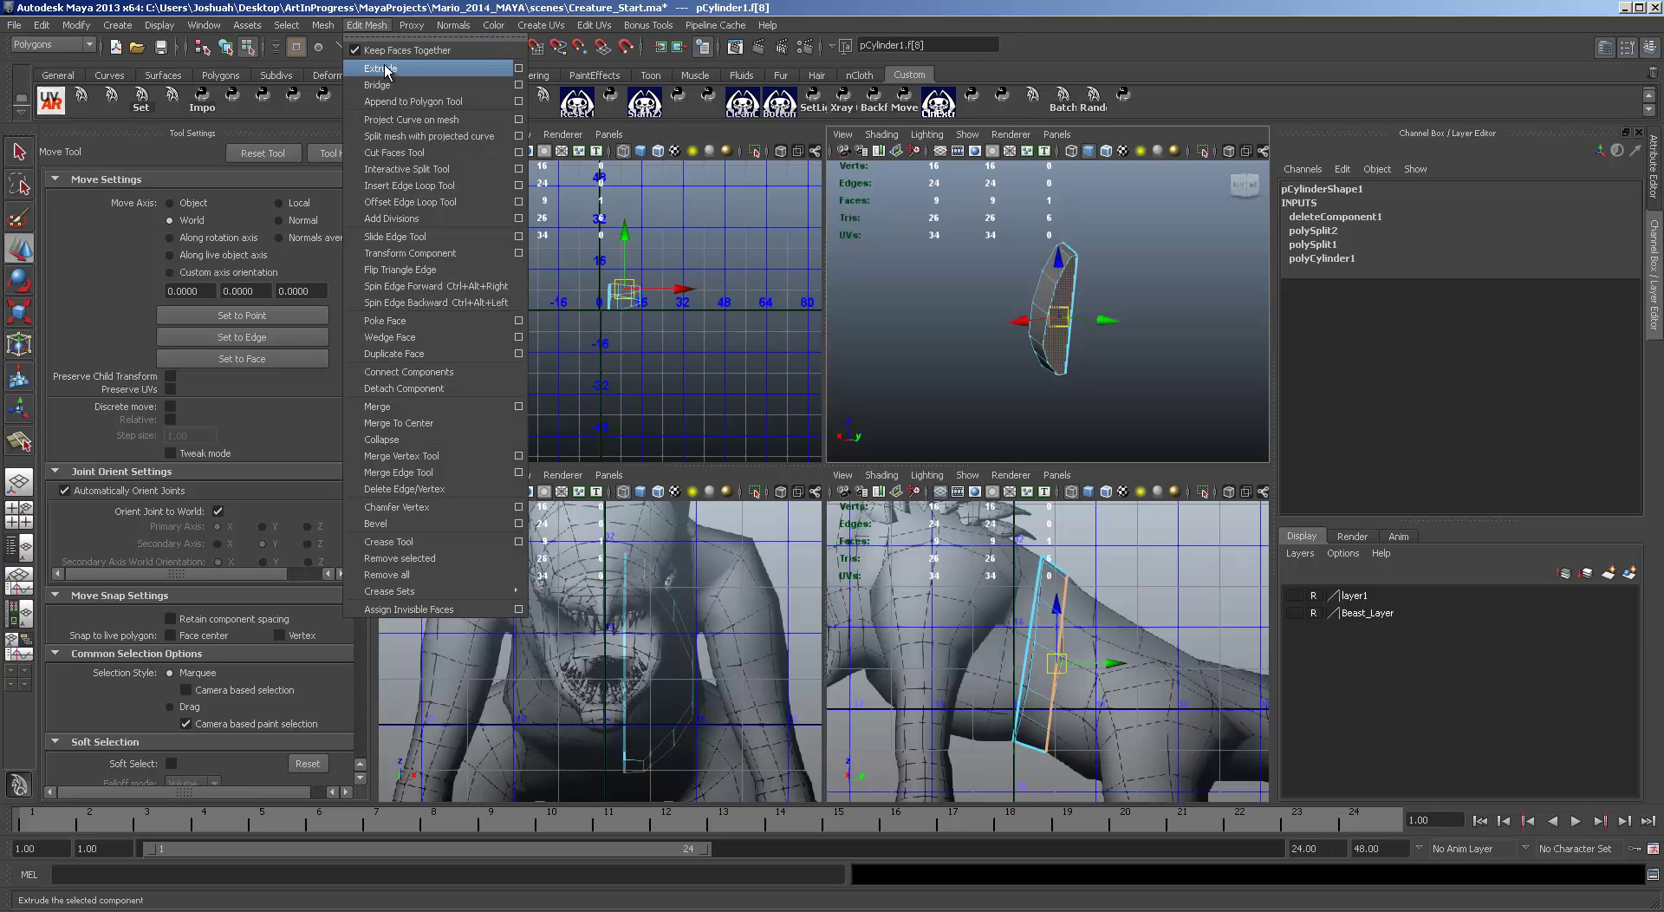
{"action": "left_click", "coordinate": [382, 69]}
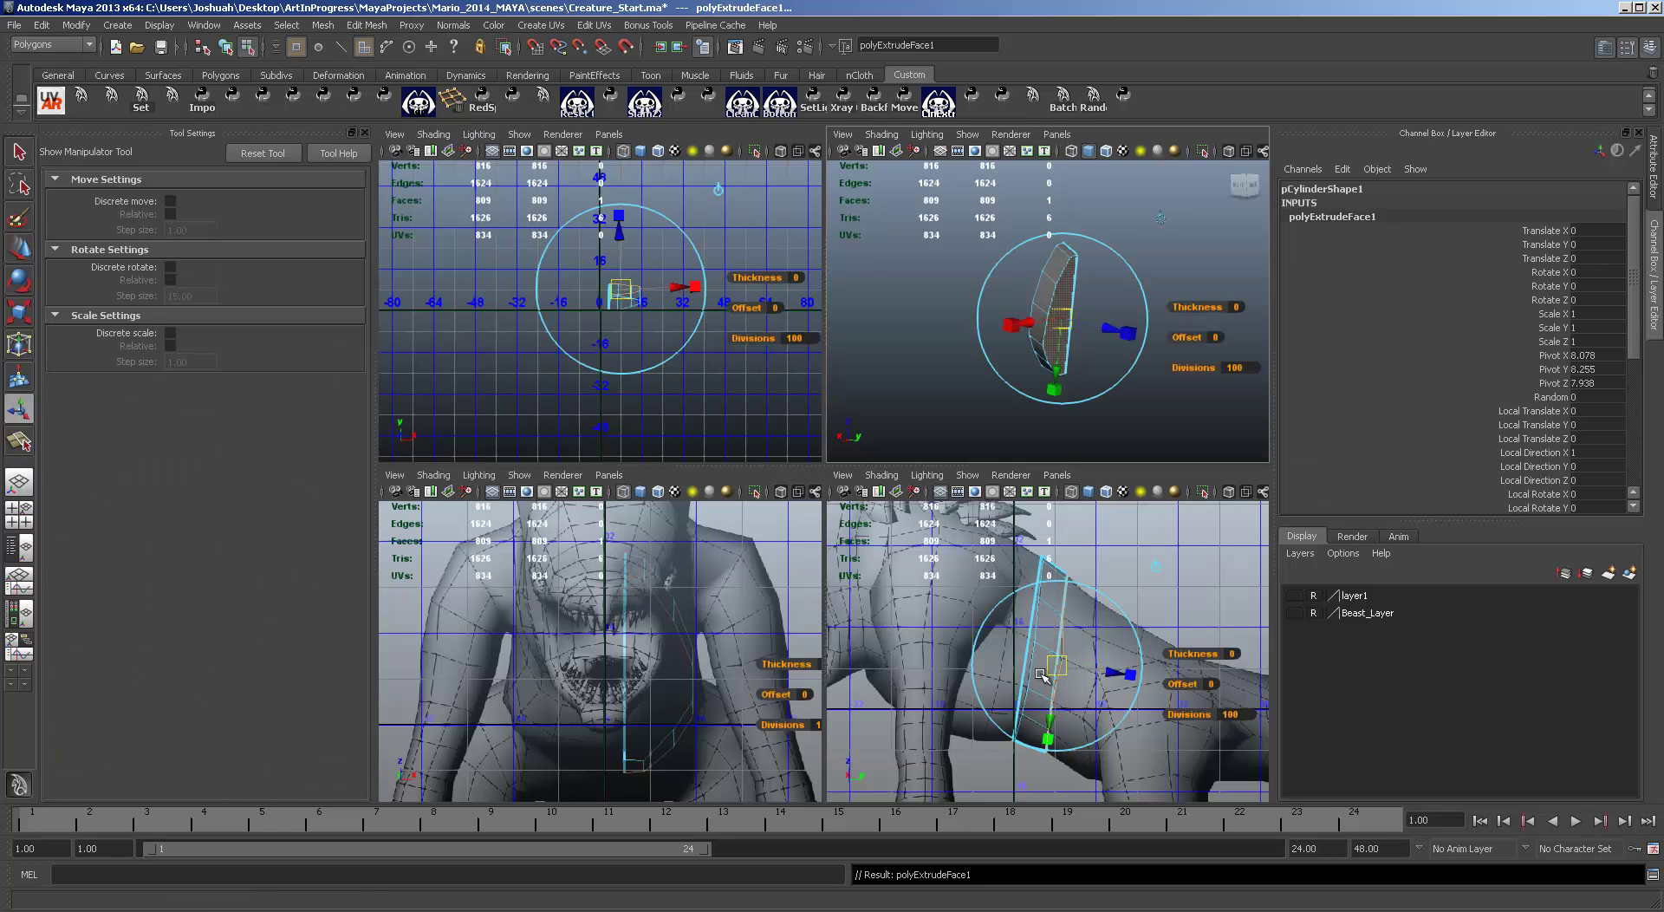
Step: Move the extruded face back along Y and down to the front of the hind leg, and rotate it slightly more upright
{"action": "key", "text": "w"}
{"action": "key", "text": "space"}
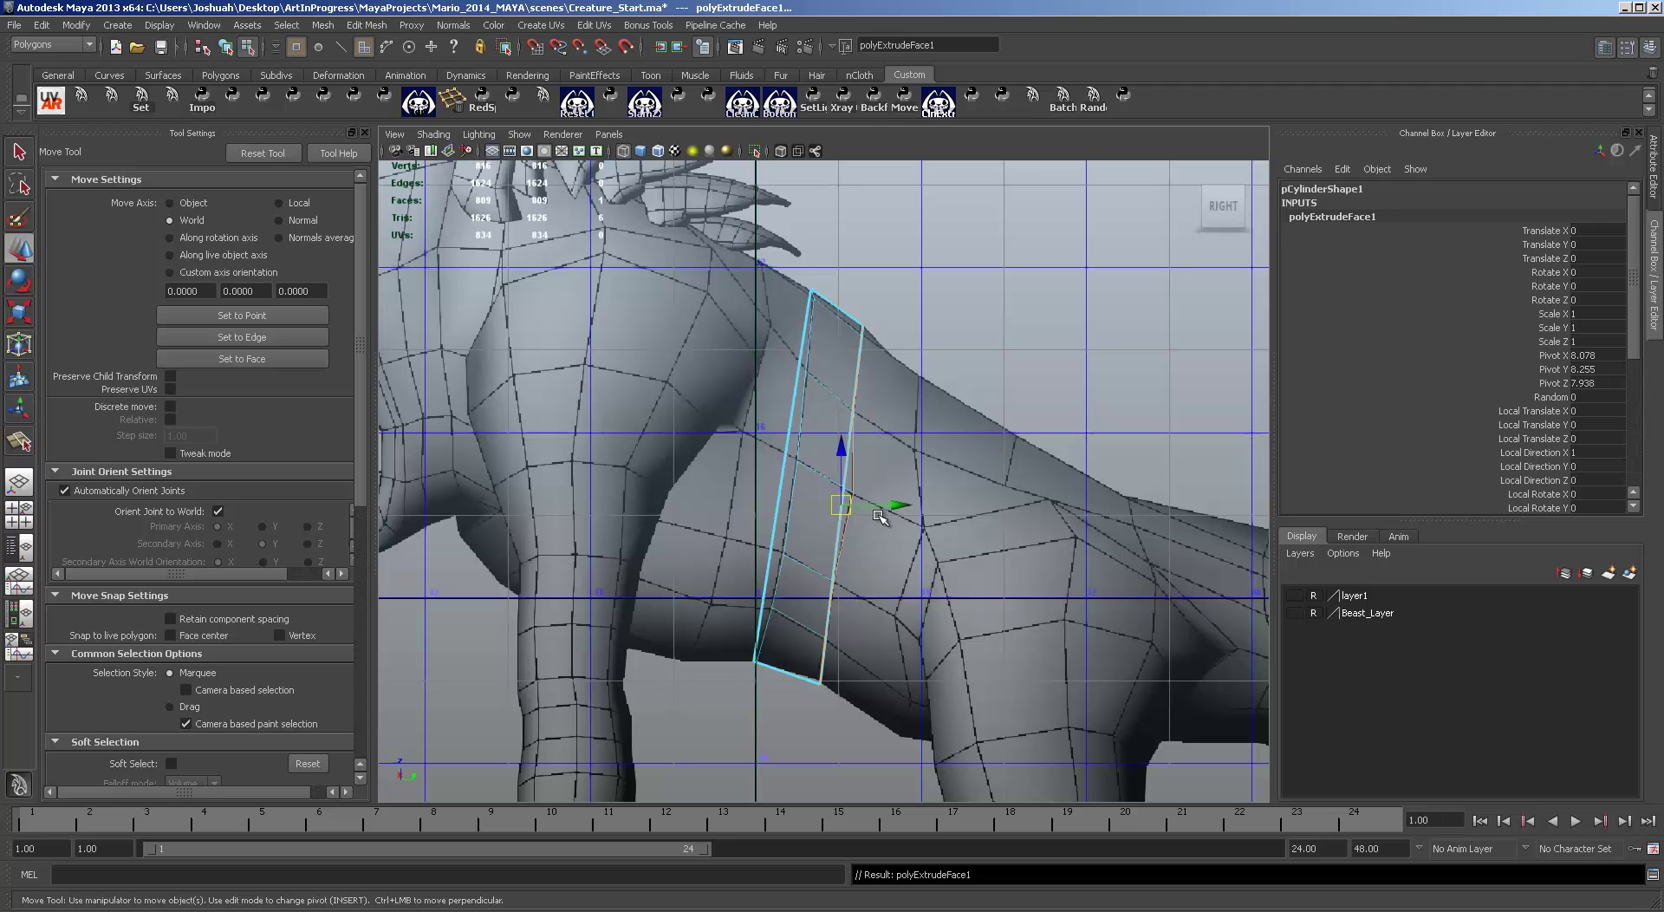
{"action": "left_click_drag", "start_coordinate": [898, 504], "coordinate": [972, 527]}
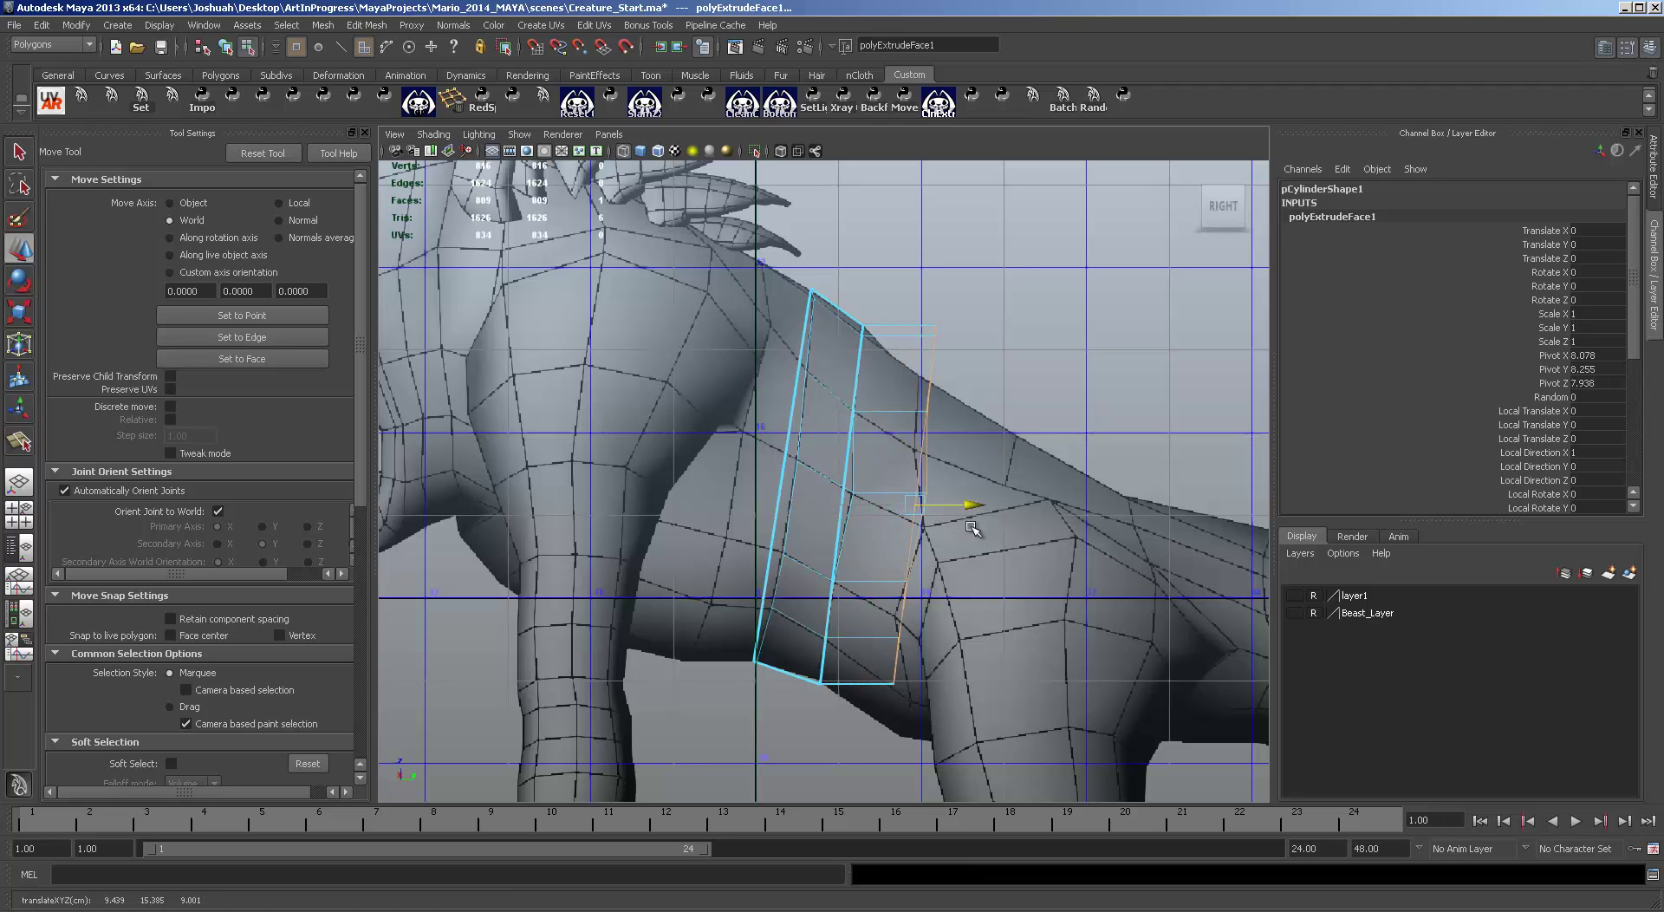
{"action": "left_click_drag", "start_coordinate": [916, 441], "coordinate": [914, 483]}
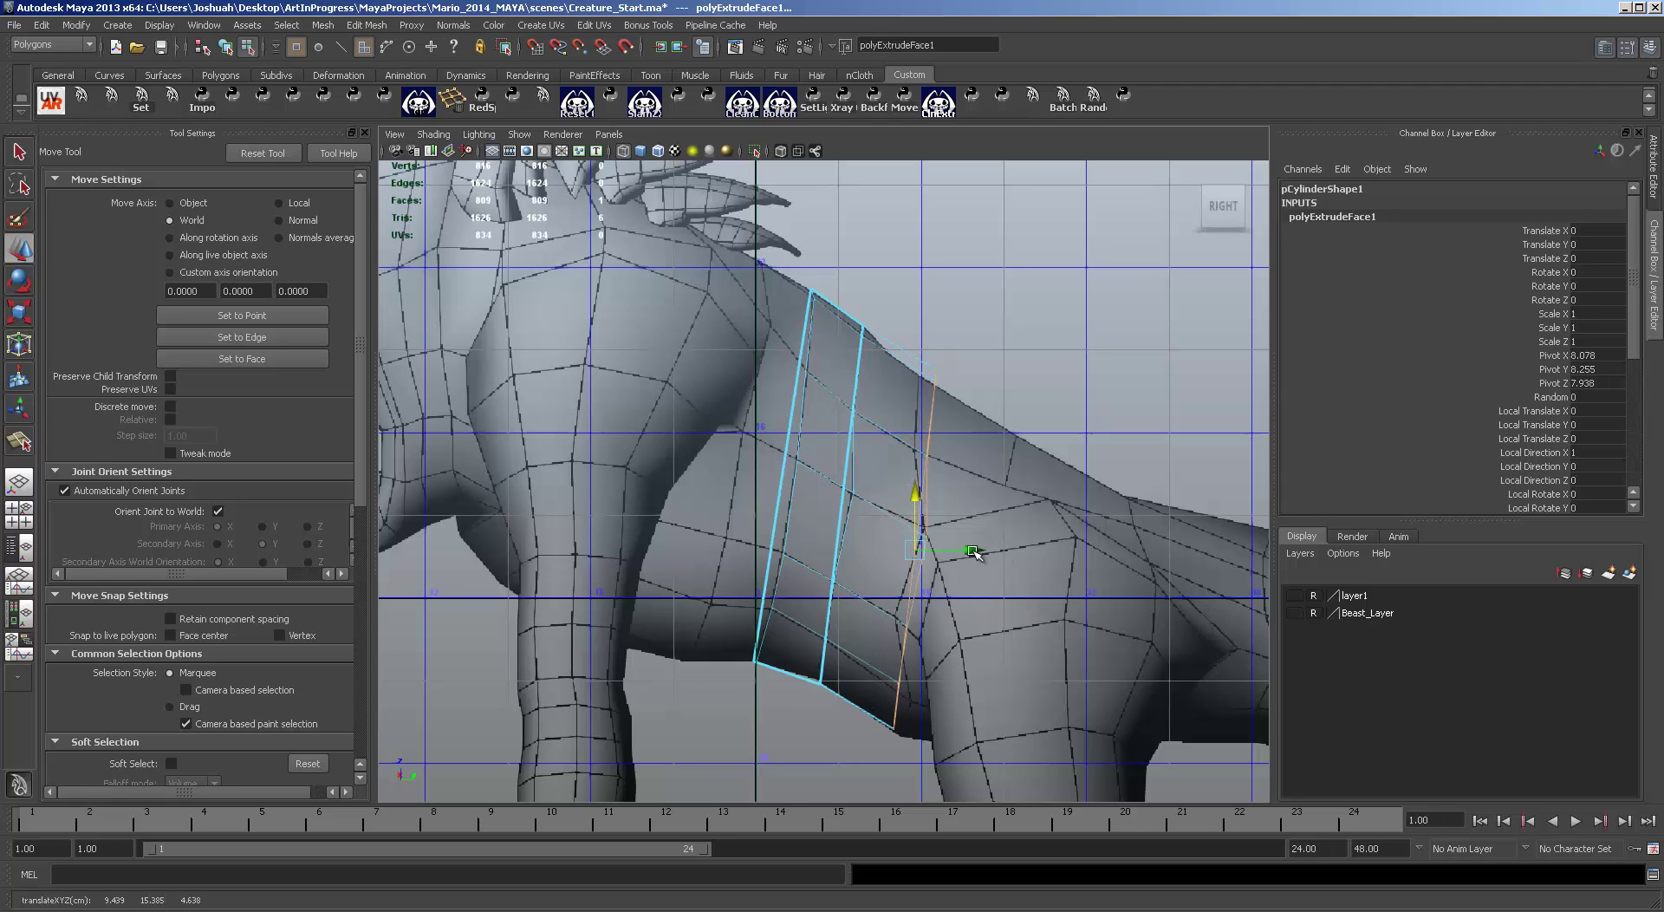
{"action": "left_click_drag", "start_coordinate": [975, 552], "coordinate": [981, 507]}
{"action": "key", "text": "e"}
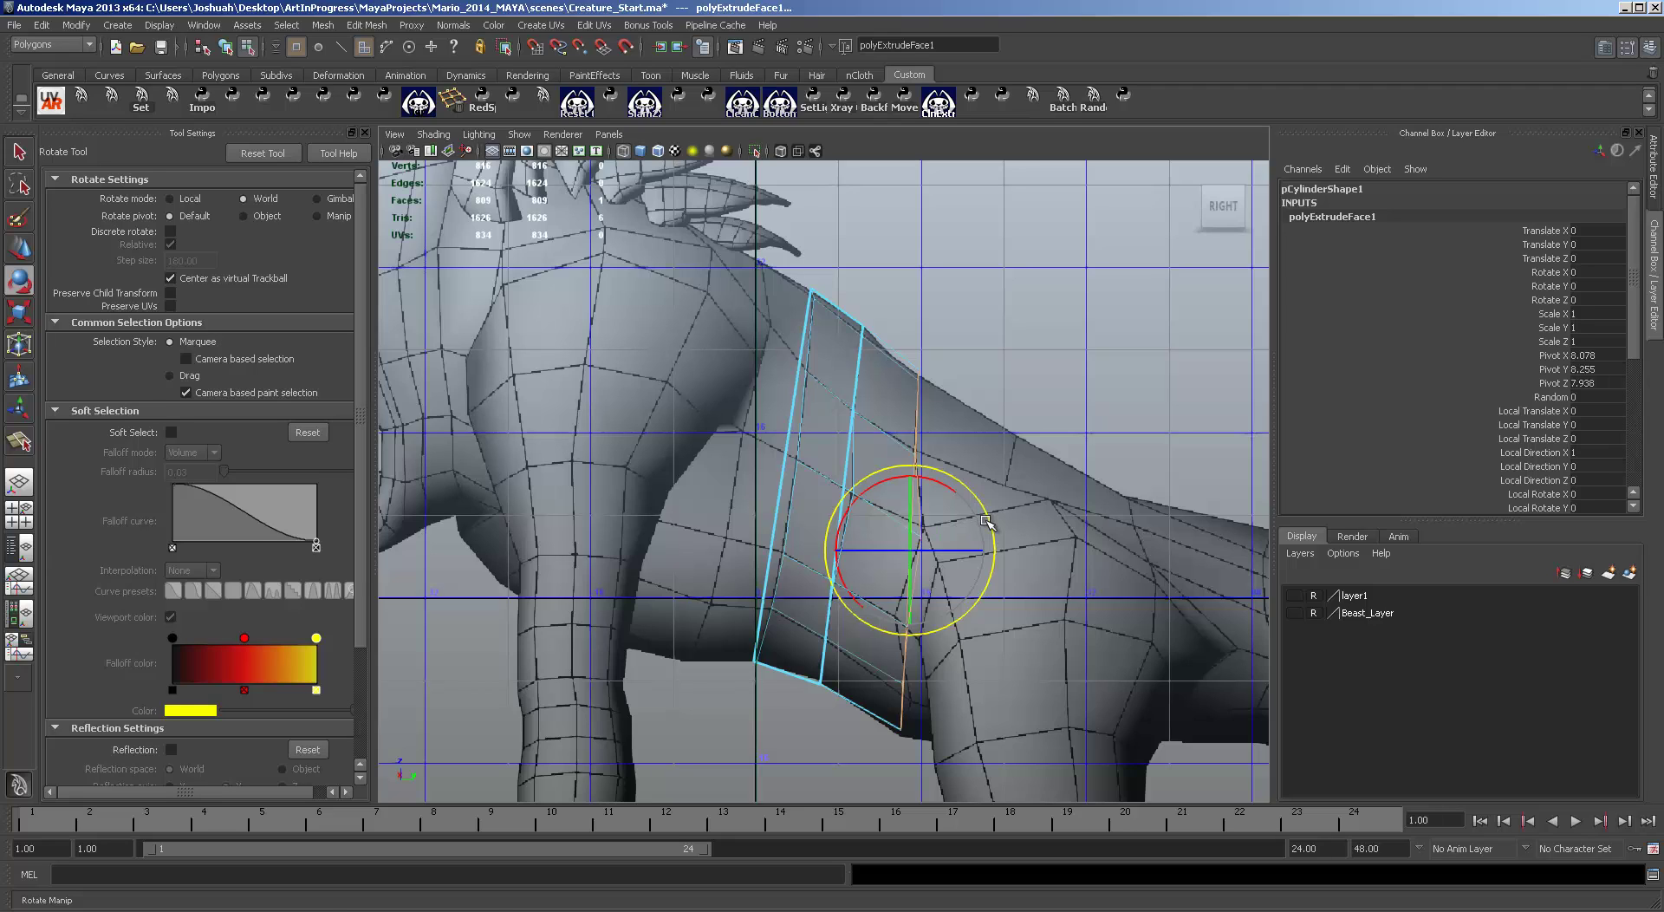
{"action": "key", "text": "w"}
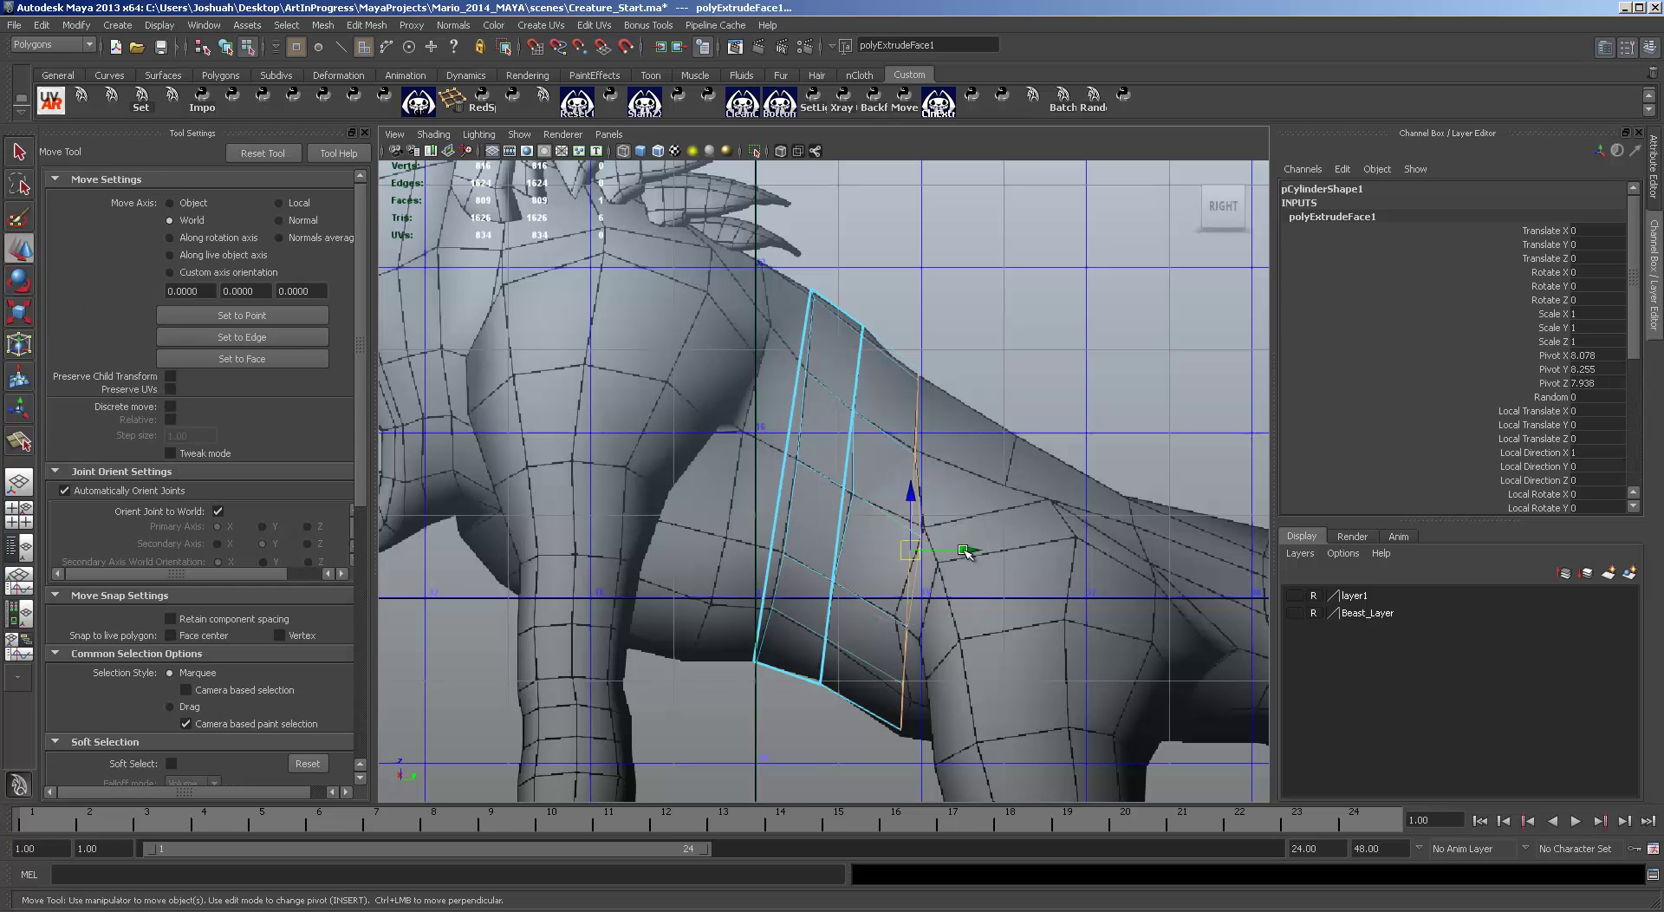
Step: Extrude the rear face again and move it back and down to the middle of the thigh
{"action": "key", "text": "ctrl+e"}
{"action": "key", "text": "w"}
{"action": "mouse_move", "coordinate": [973, 554]}
{"action": "left_mouse_down"}
{"action": "mouse_move", "coordinate": [1049, 537]}
{"action": "mouse_move", "coordinate": [1004, 520]}
{"action": "mouse_move", "coordinate": [1003, 552]}
{"action": "left_mouse_up"}
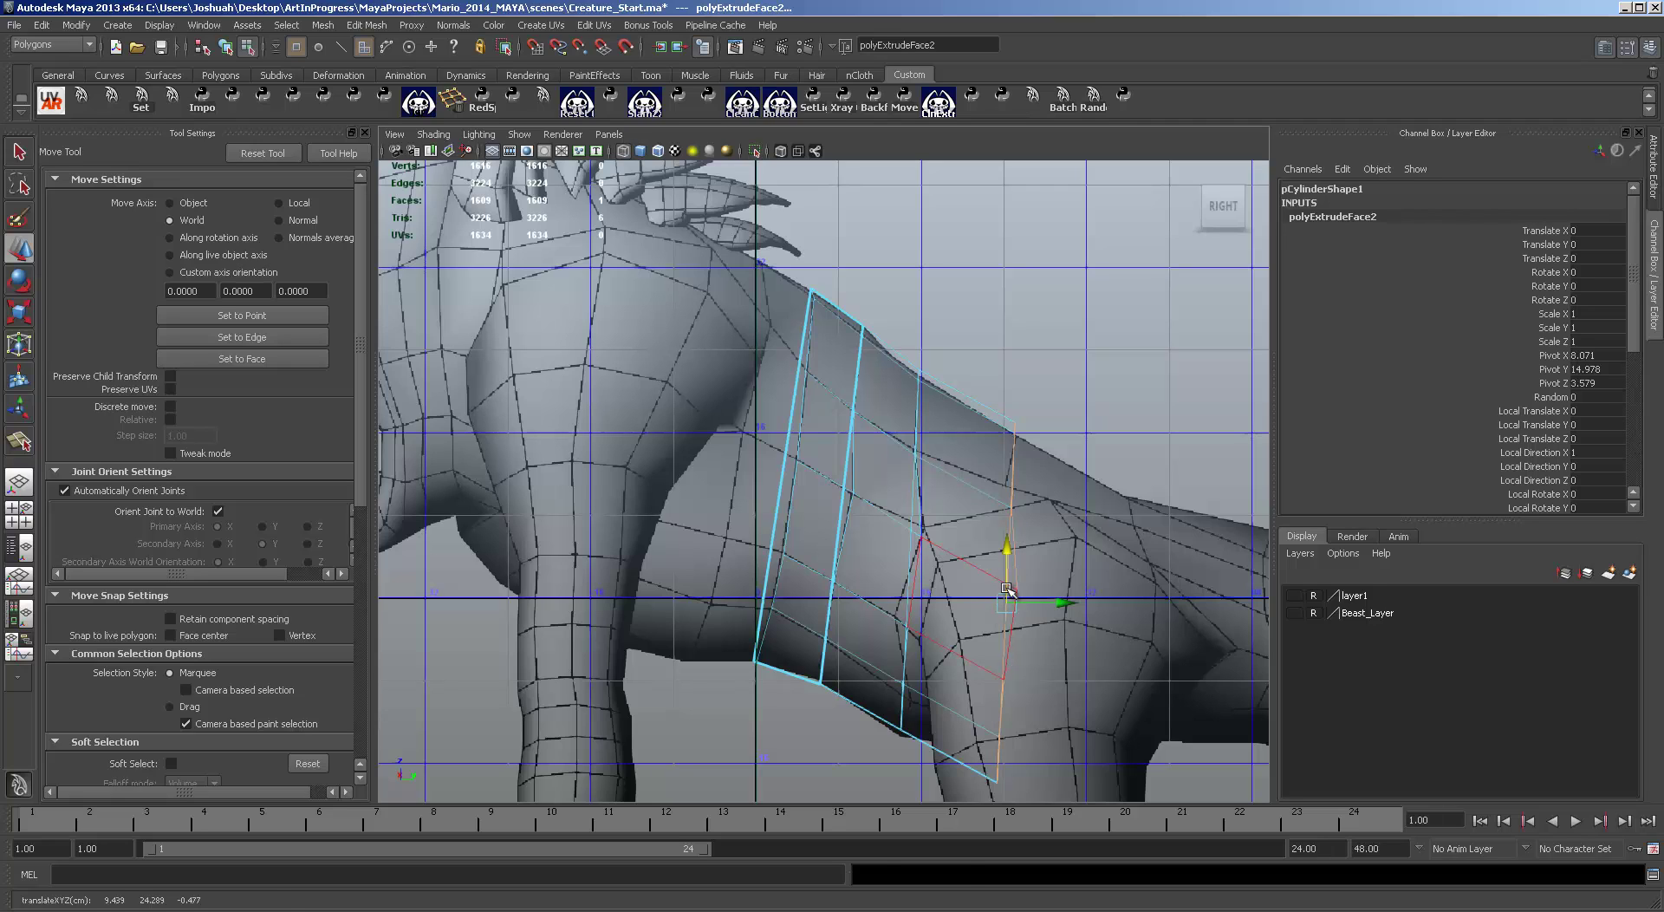
Step: Extrude the rear face a third time and move it back and down to the rear of the thigh
{"action": "key", "text": "ctrl+e"}
{"action": "key", "text": "w"}
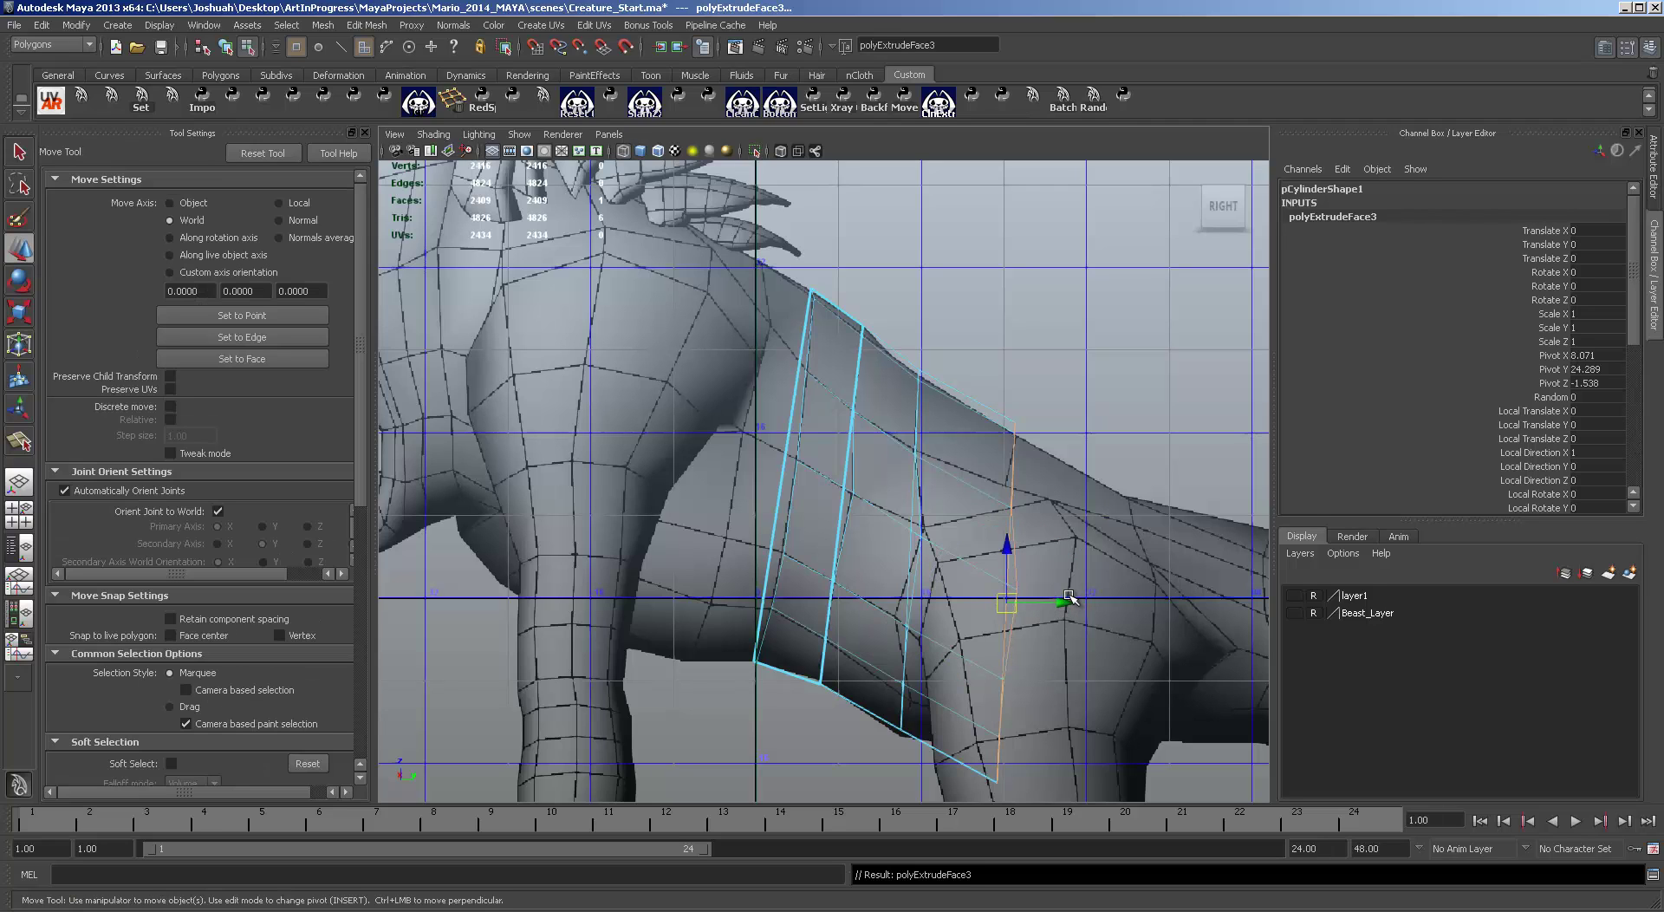
{"action": "left_click_drag", "start_coordinate": [1060, 604], "coordinate": [1182, 618]}
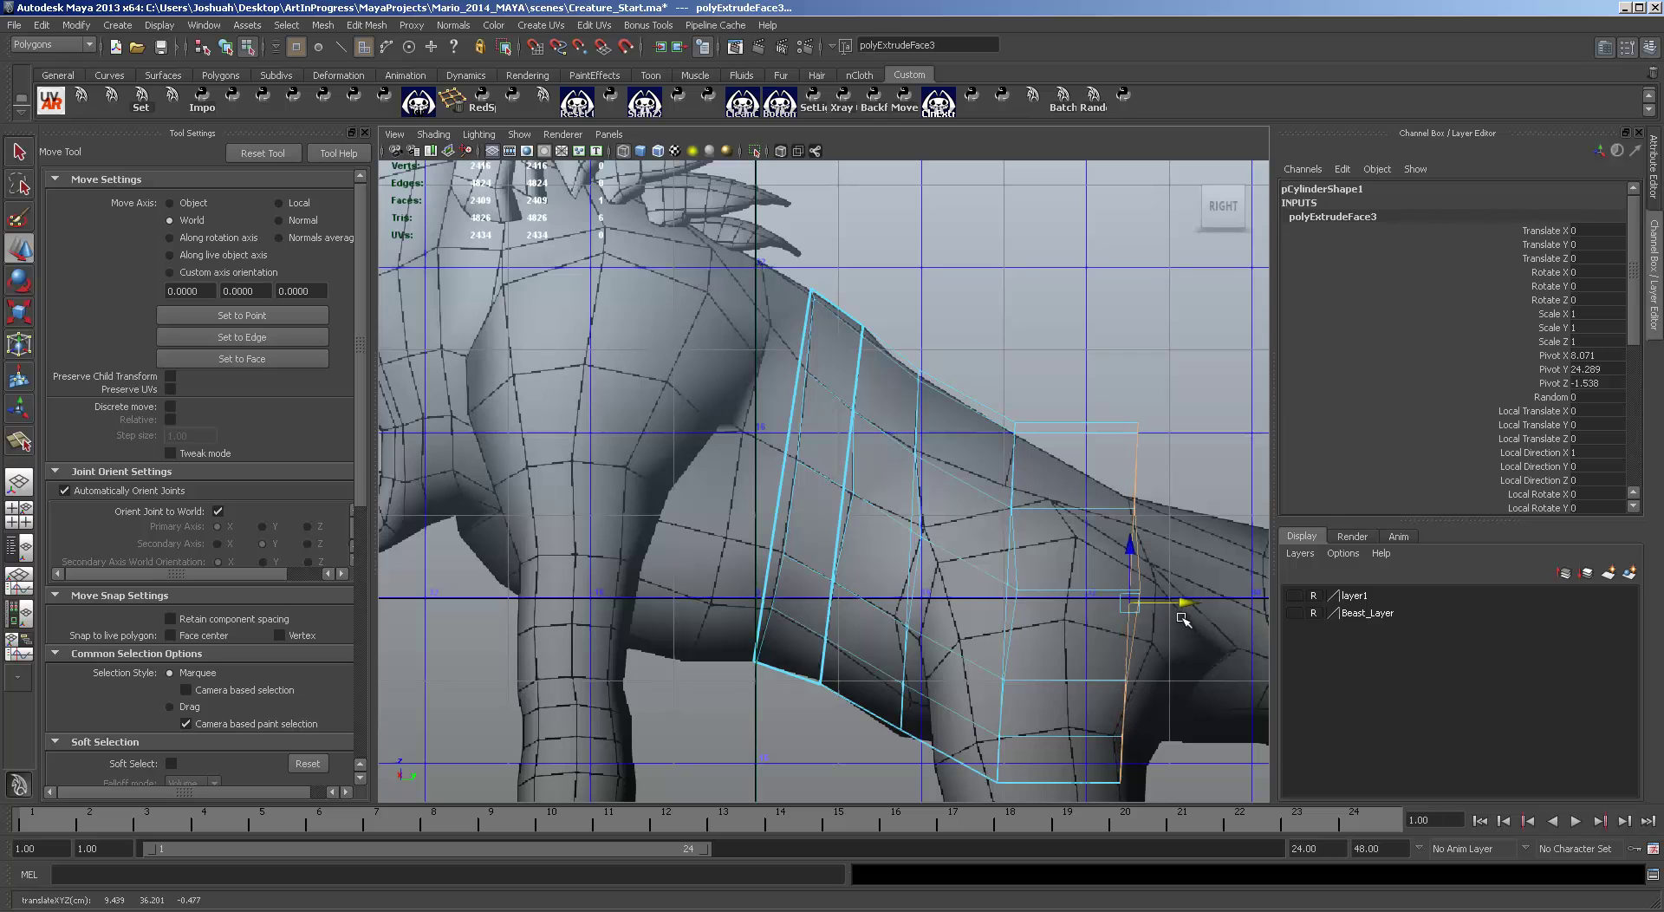
{"action": "left_click_drag", "start_coordinate": [1132, 551], "coordinate": [1134, 583]}
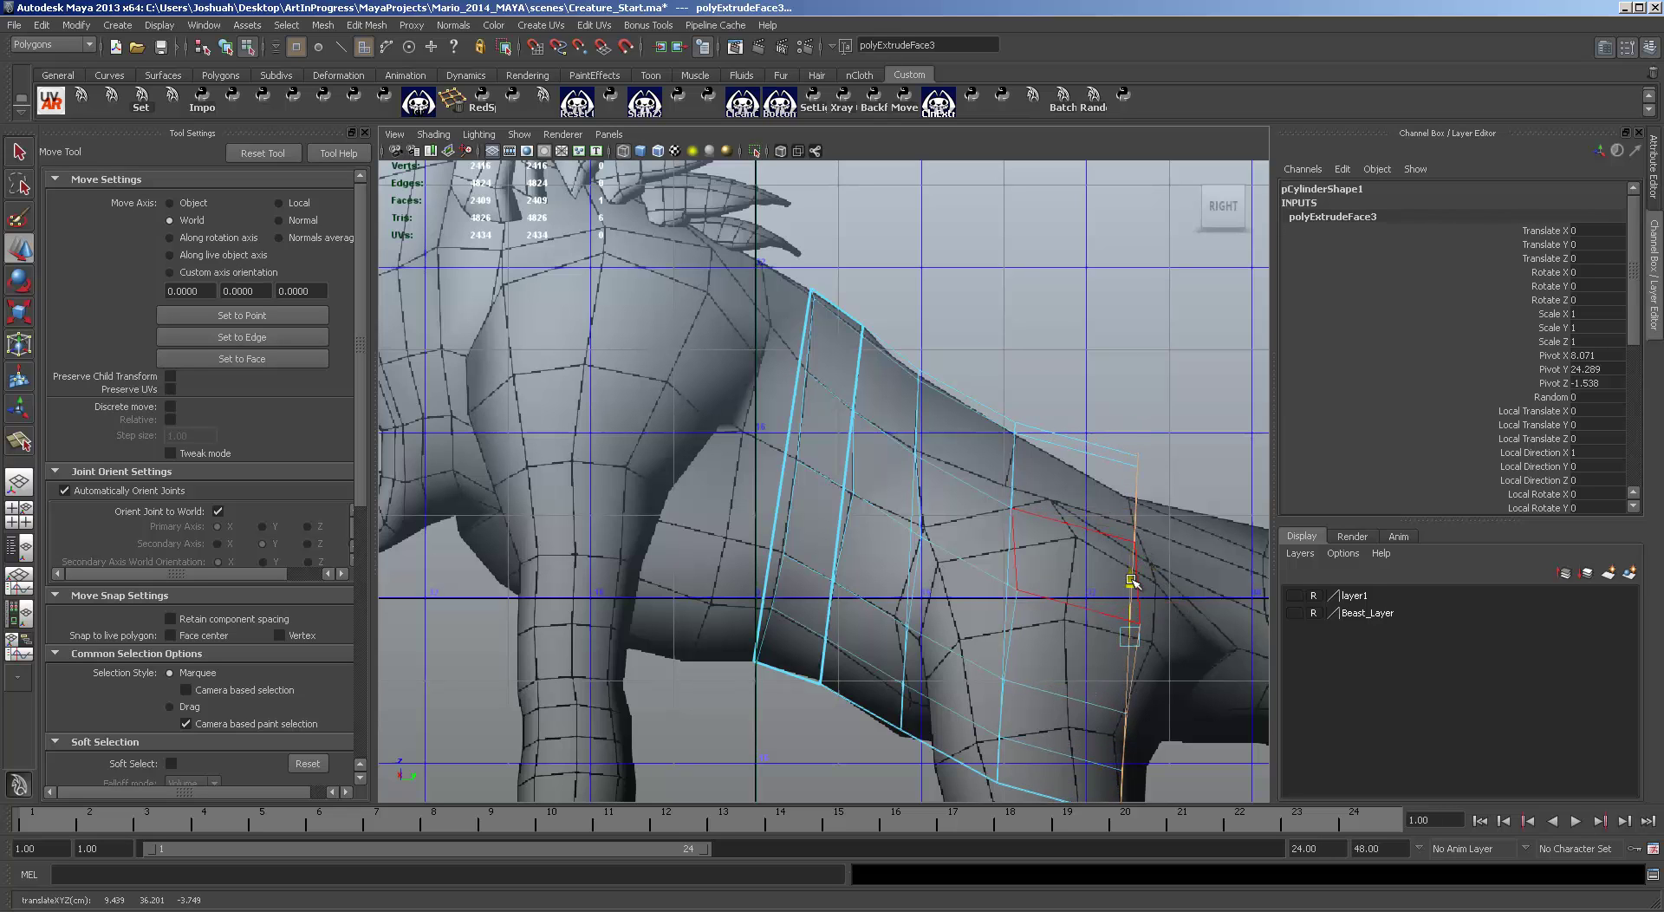
Step: Scale the newest rear face down vertically to fit the hip's height and nudge it along Z onto the back outline
{"action": "middle_click_drag", "start_coordinate": [1183, 585], "coordinate": [981, 403], "text": "alt"}
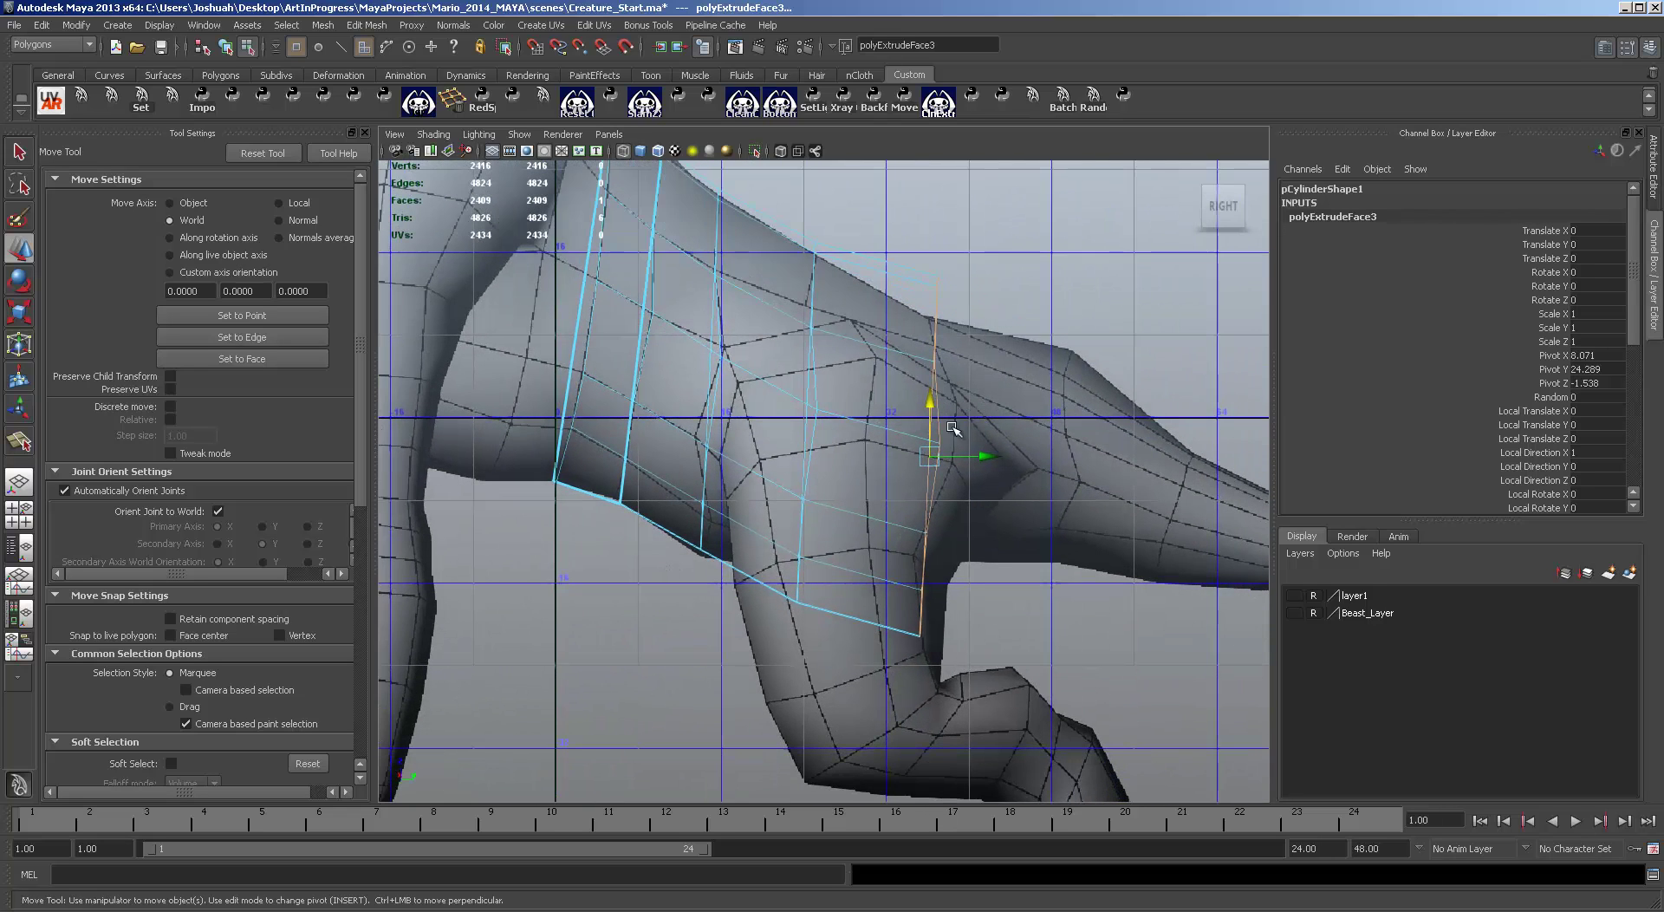
{"action": "key", "text": "r"}
{"action": "left_click_drag", "start_coordinate": [929, 382], "coordinate": [928, 406]}
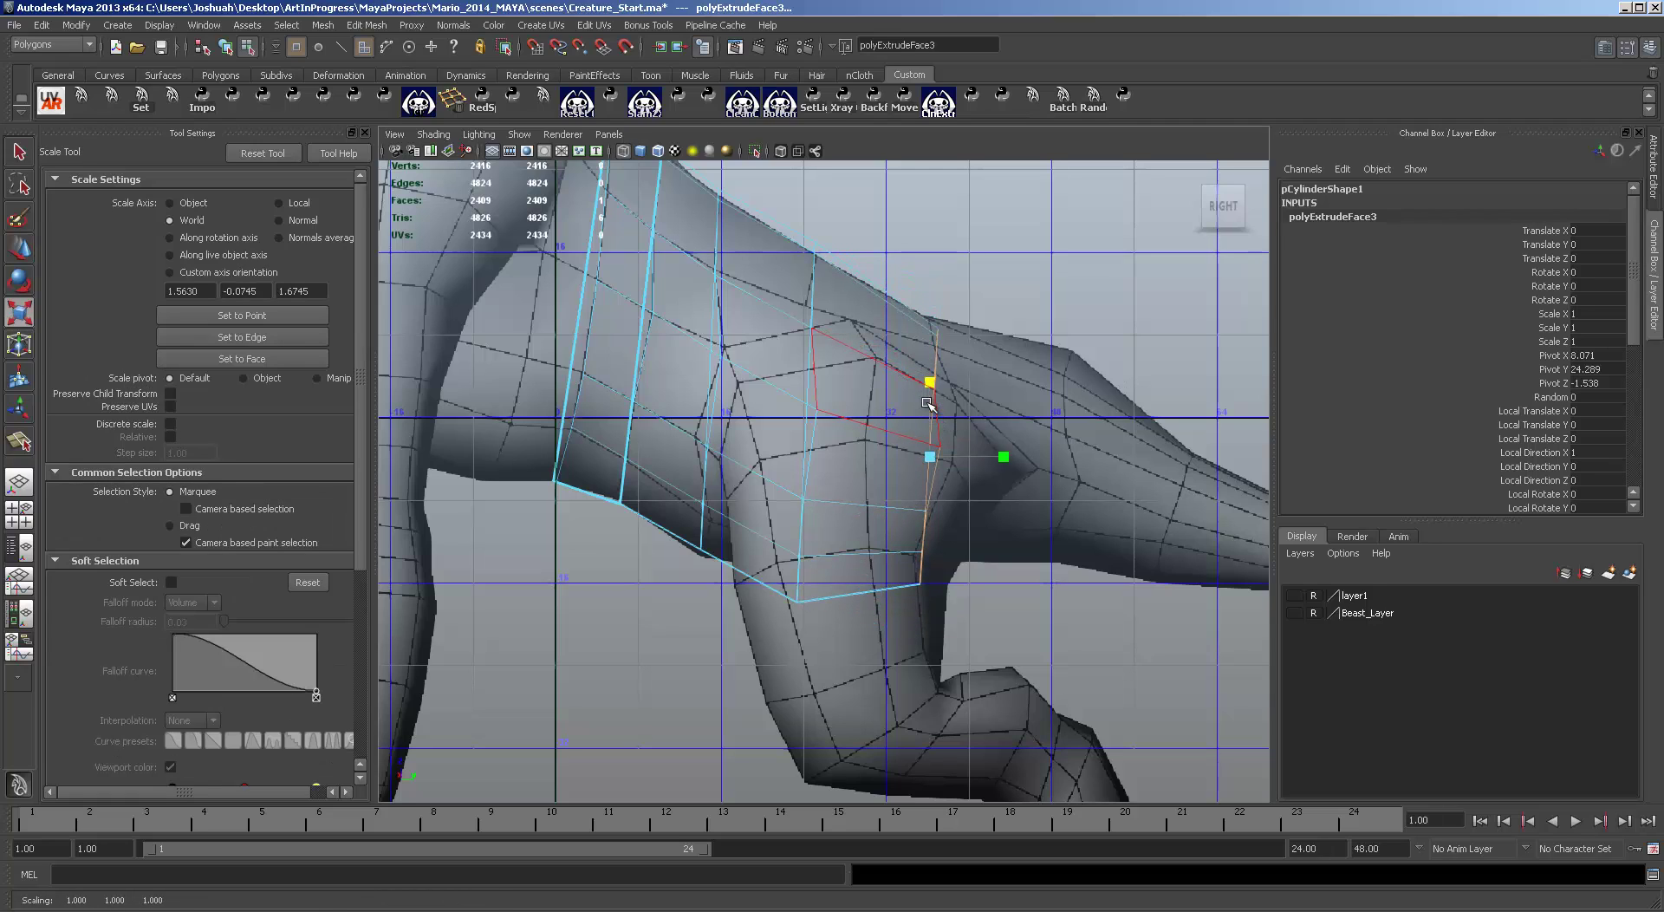
{"action": "key", "text": "w"}
{"action": "left_click_drag", "start_coordinate": [934, 406], "coordinate": [934, 404]}
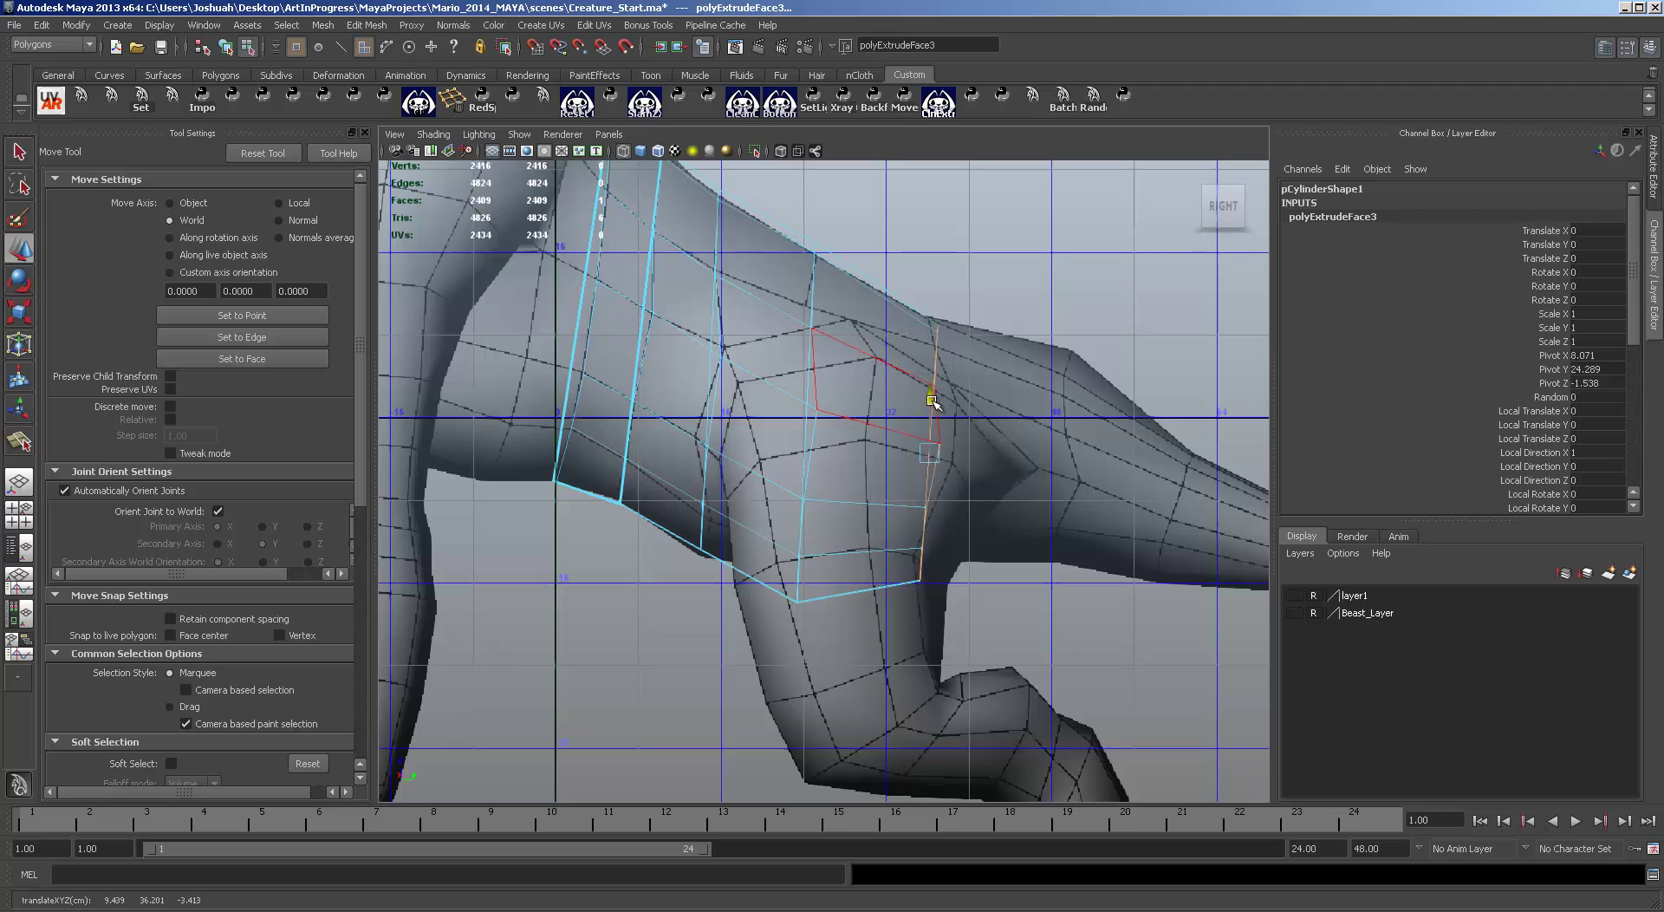
Step: Rotate the rear face slightly upright, extrude it back along Y to the rump corner, and scale it down vertically to the outline
{"action": "key", "text": "e"}
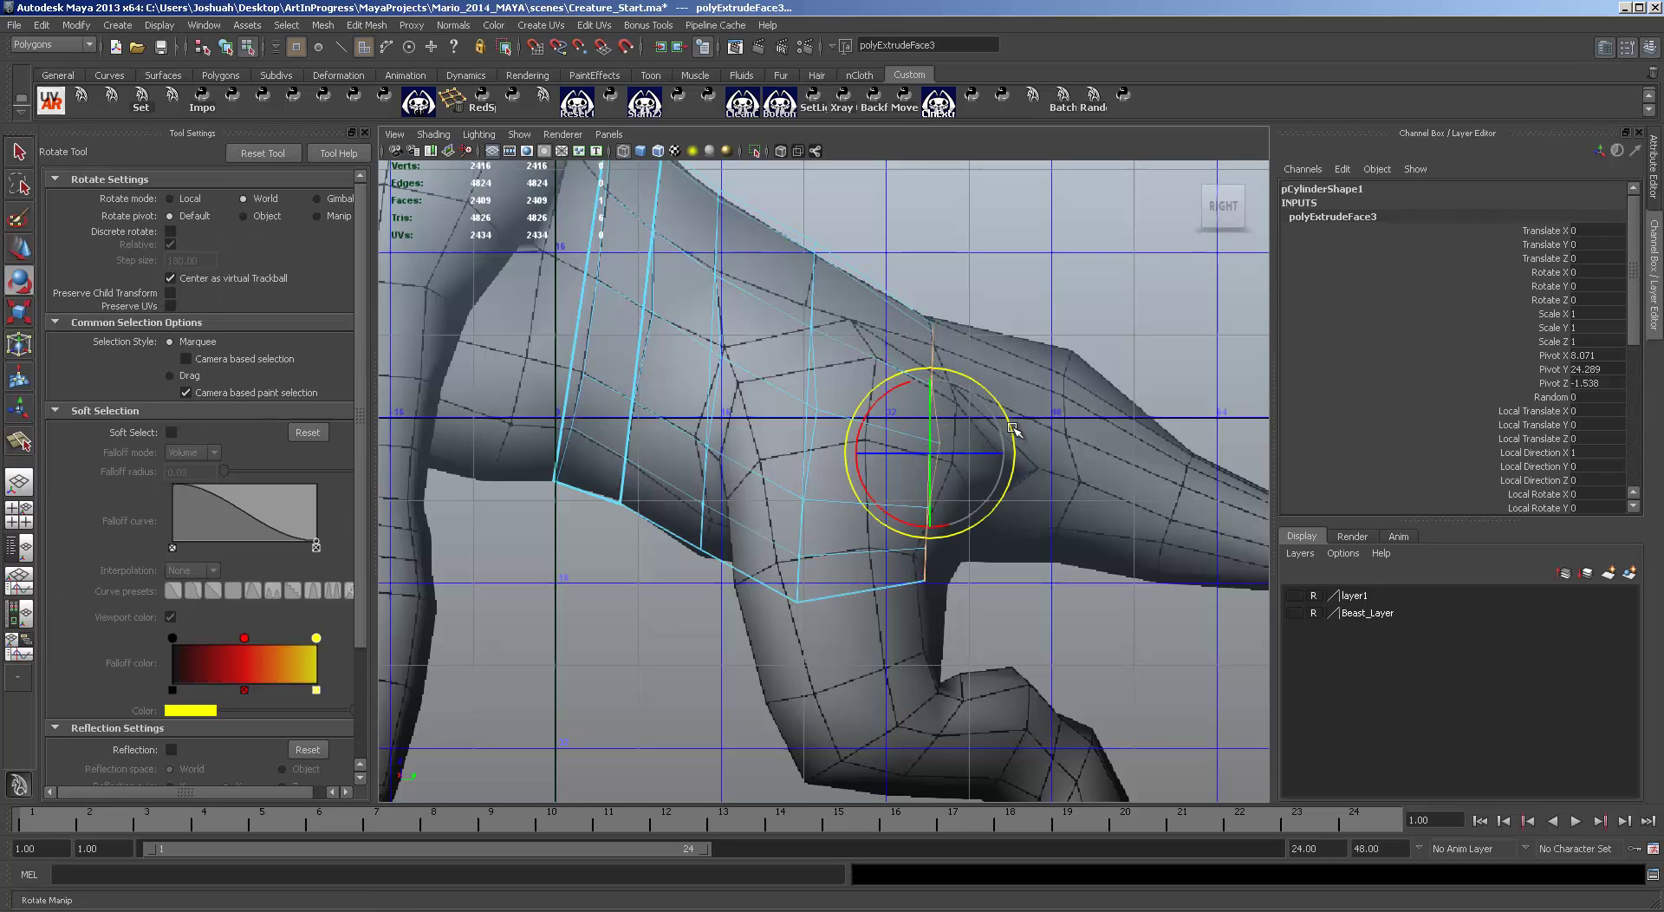
{"action": "key", "text": "w"}
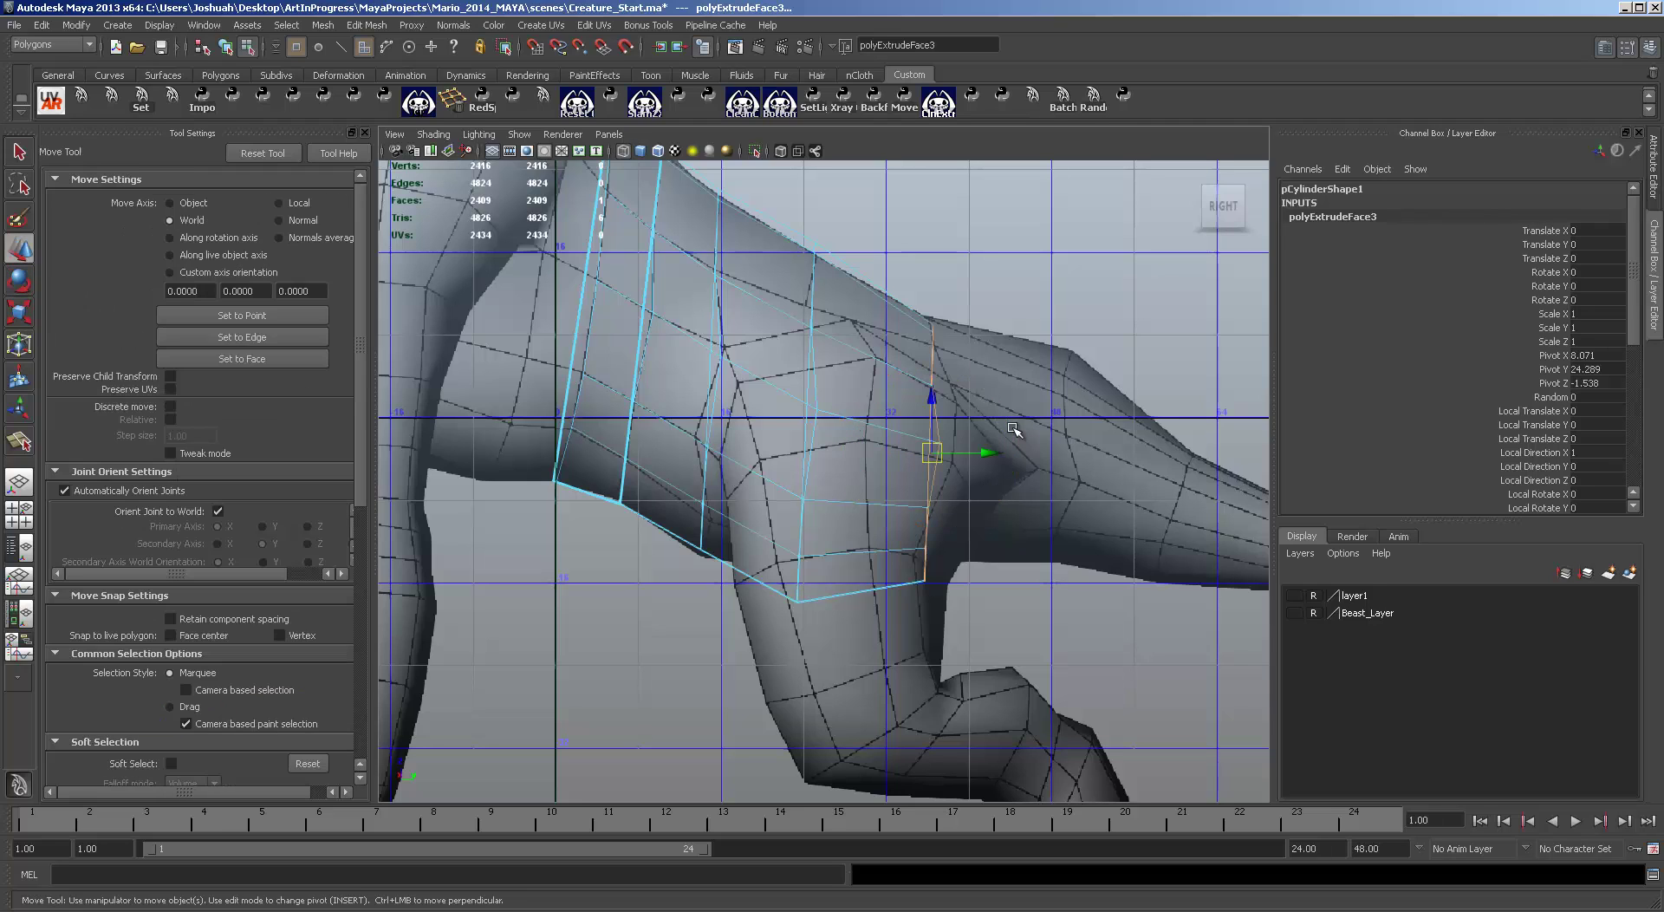
{"action": "key", "text": "ctrl+e"}
{"action": "key", "text": "w"}
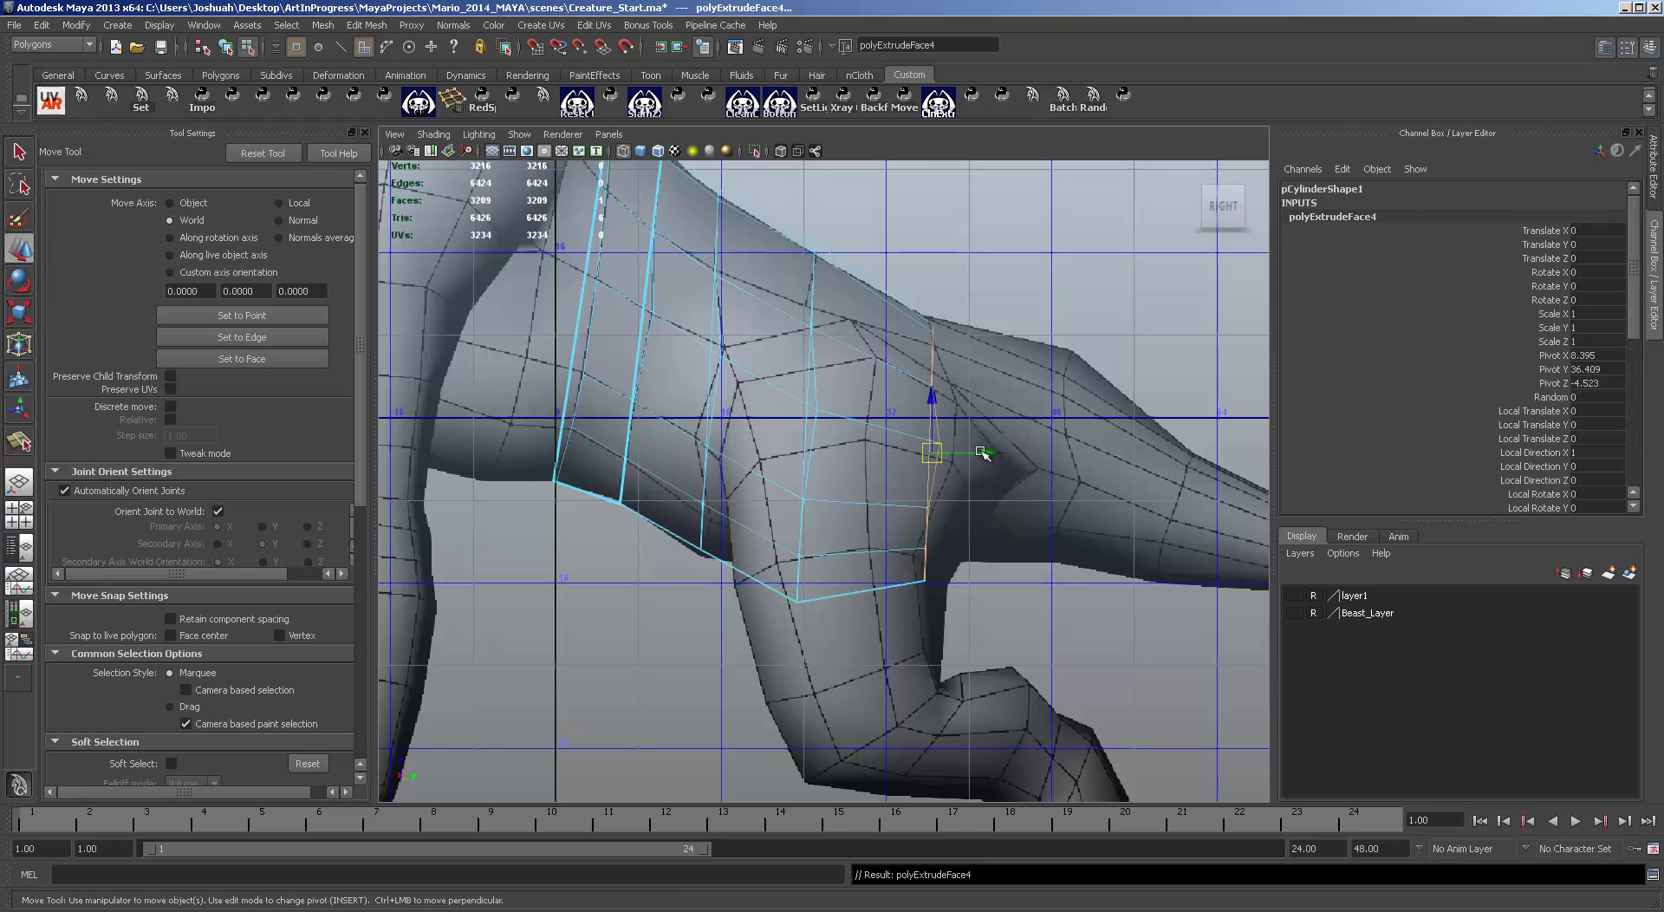
{"action": "left_click_drag", "start_coordinate": [981, 451], "coordinate": [1125, 457]}
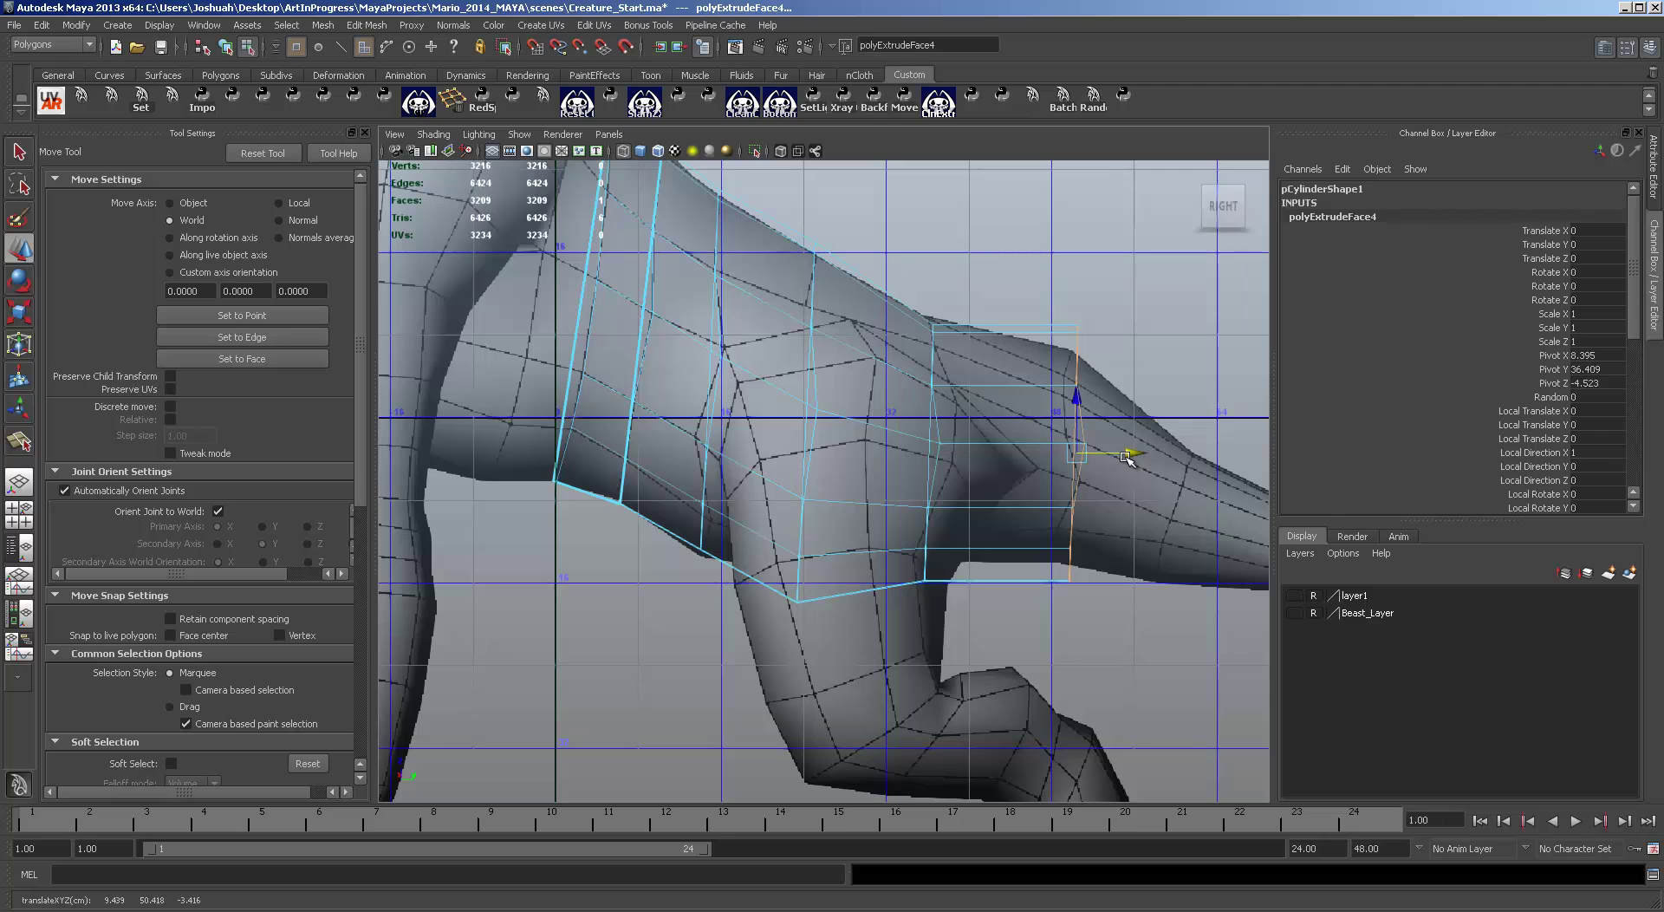
{"action": "key", "text": "r"}
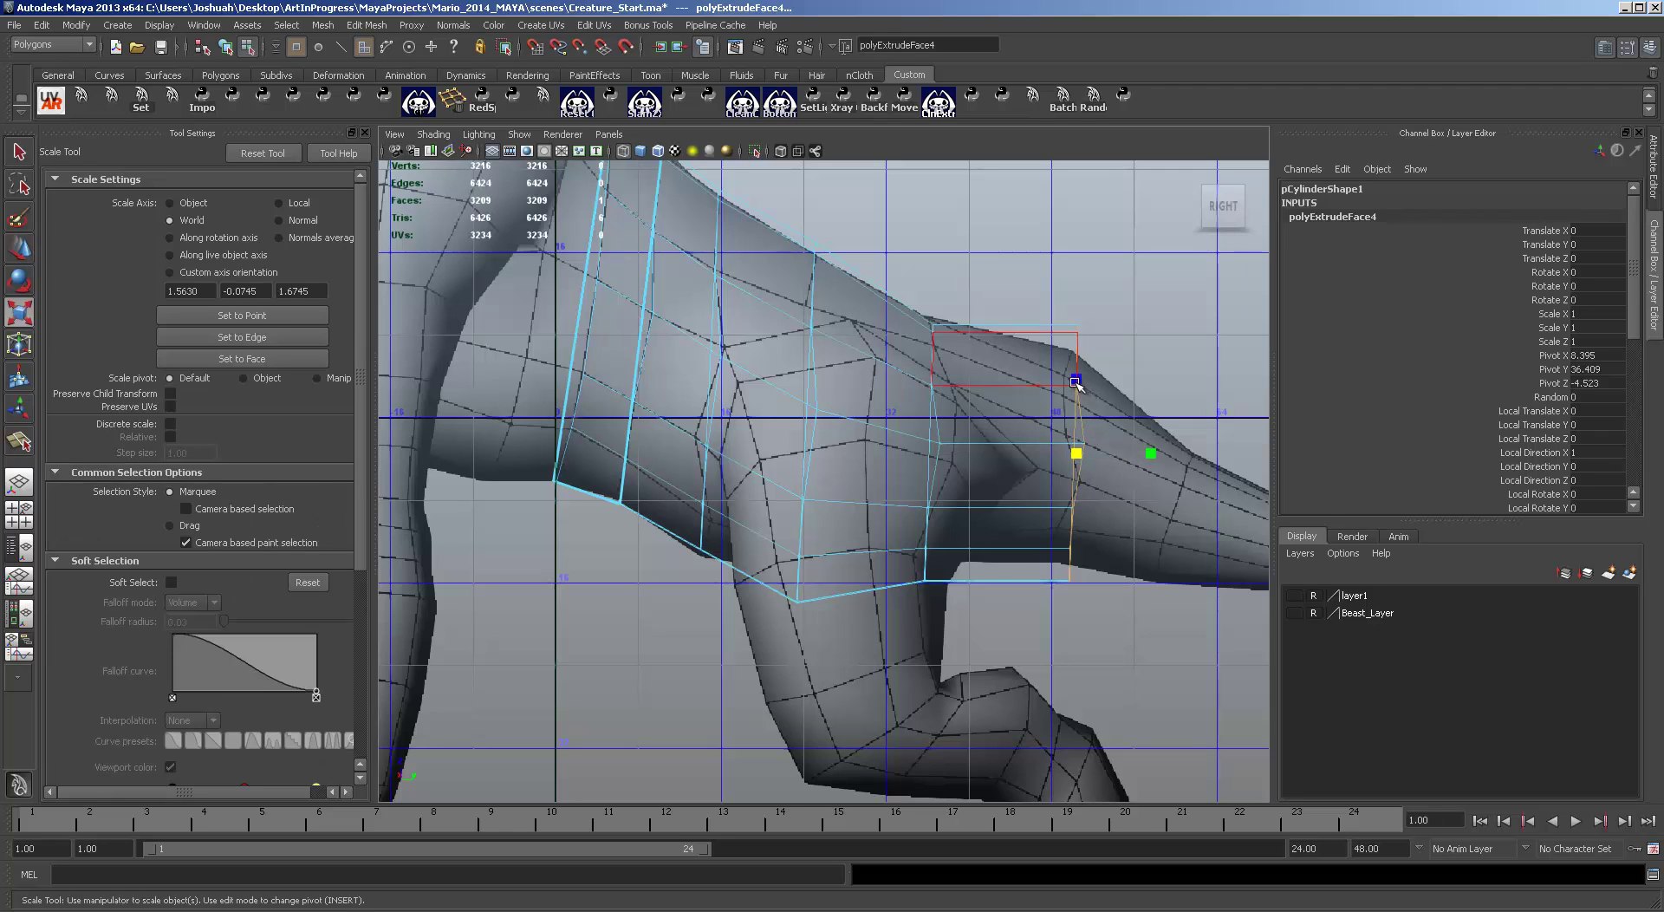
{"action": "left_click_drag", "start_coordinate": [1078, 376], "coordinate": [1083, 391]}
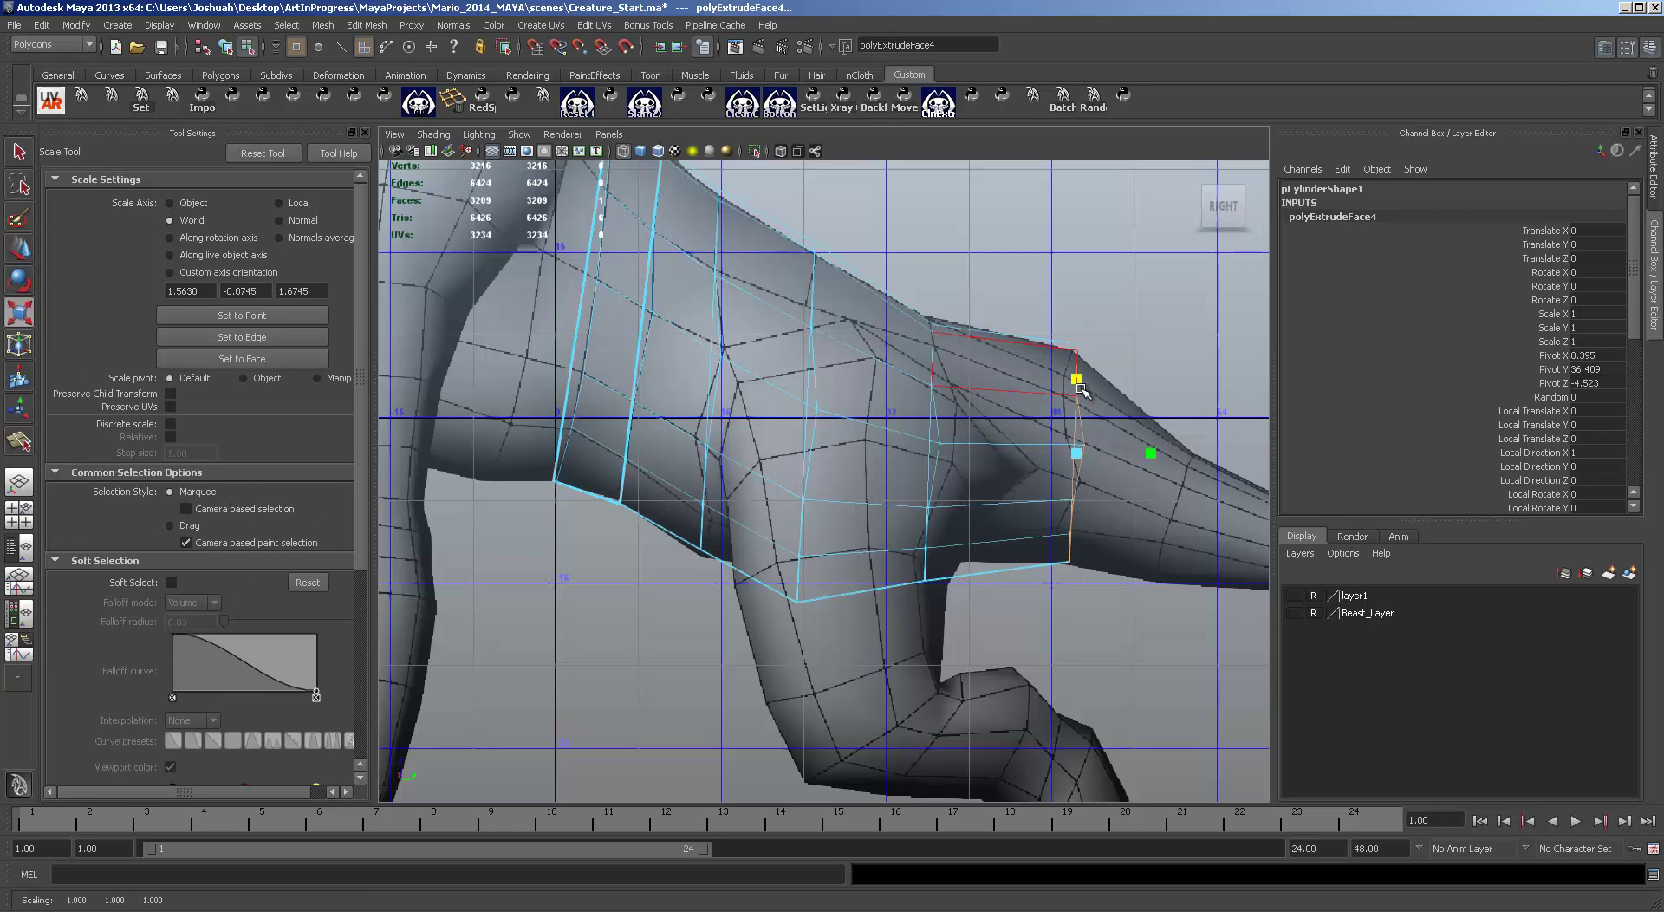
Step: Extrude the rear face into the base of the tail, moving it back and down and tilting it to follow the tail's section
{"action": "key", "text": "ctrl+e"}
{"action": "key", "text": "w"}
{"action": "left_click_drag", "start_coordinate": [1123, 453], "coordinate": [1231, 507]}
{"action": "left_click_drag", "start_coordinate": [1187, 402], "coordinate": [1242, 429]}
{"action": "key", "text": "e"}
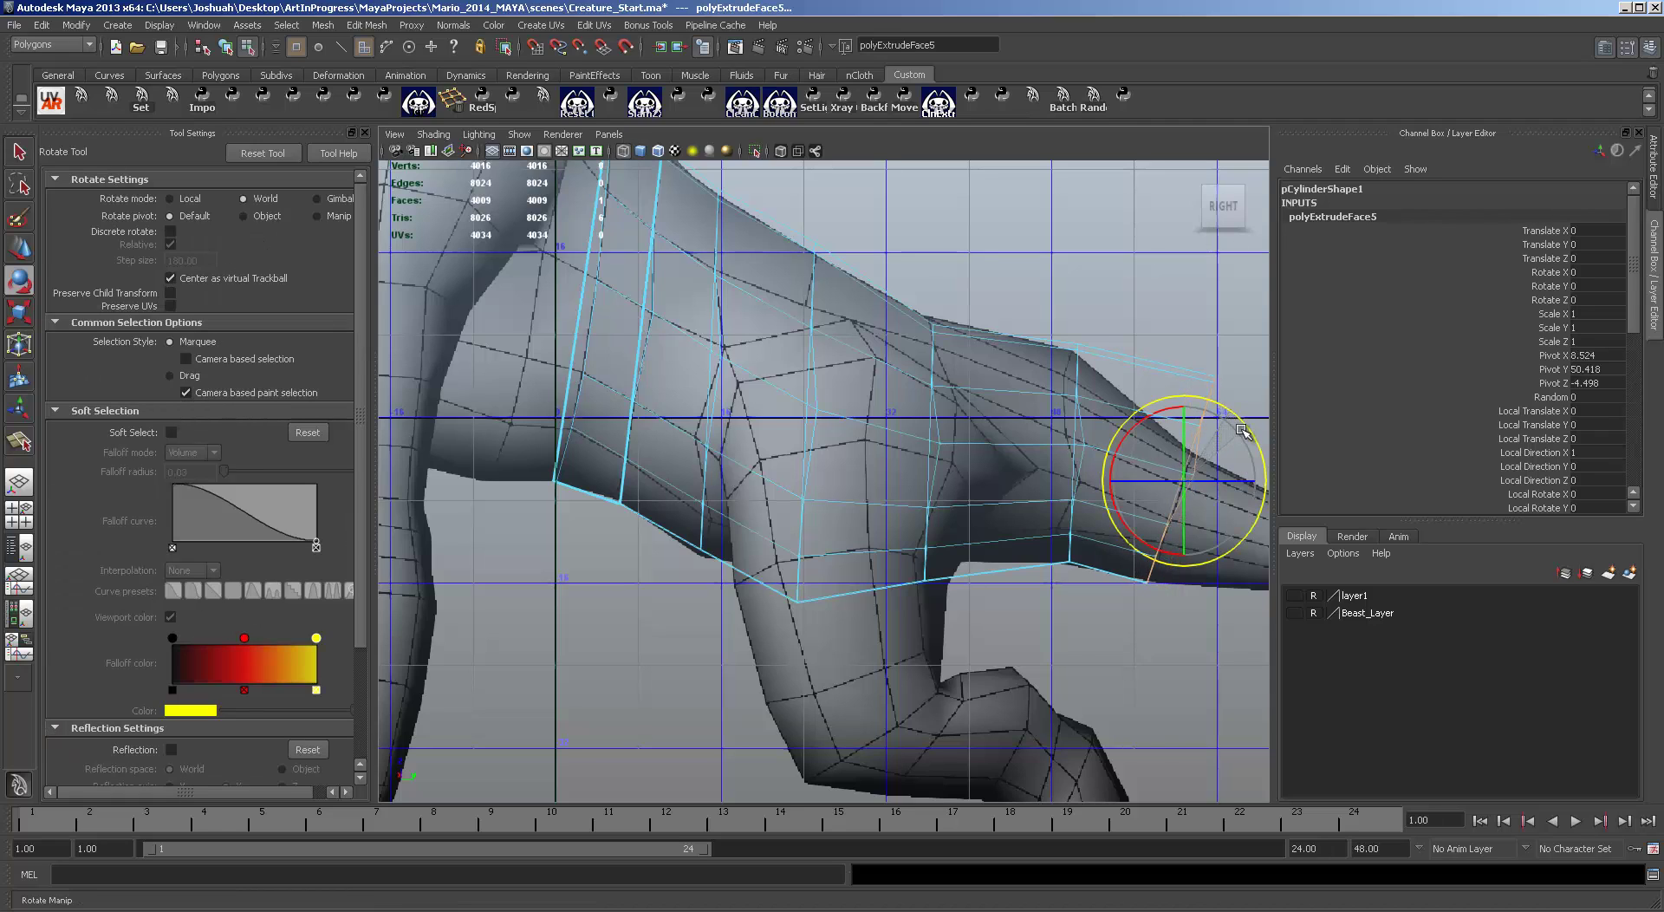
{"action": "key", "text": "w"}
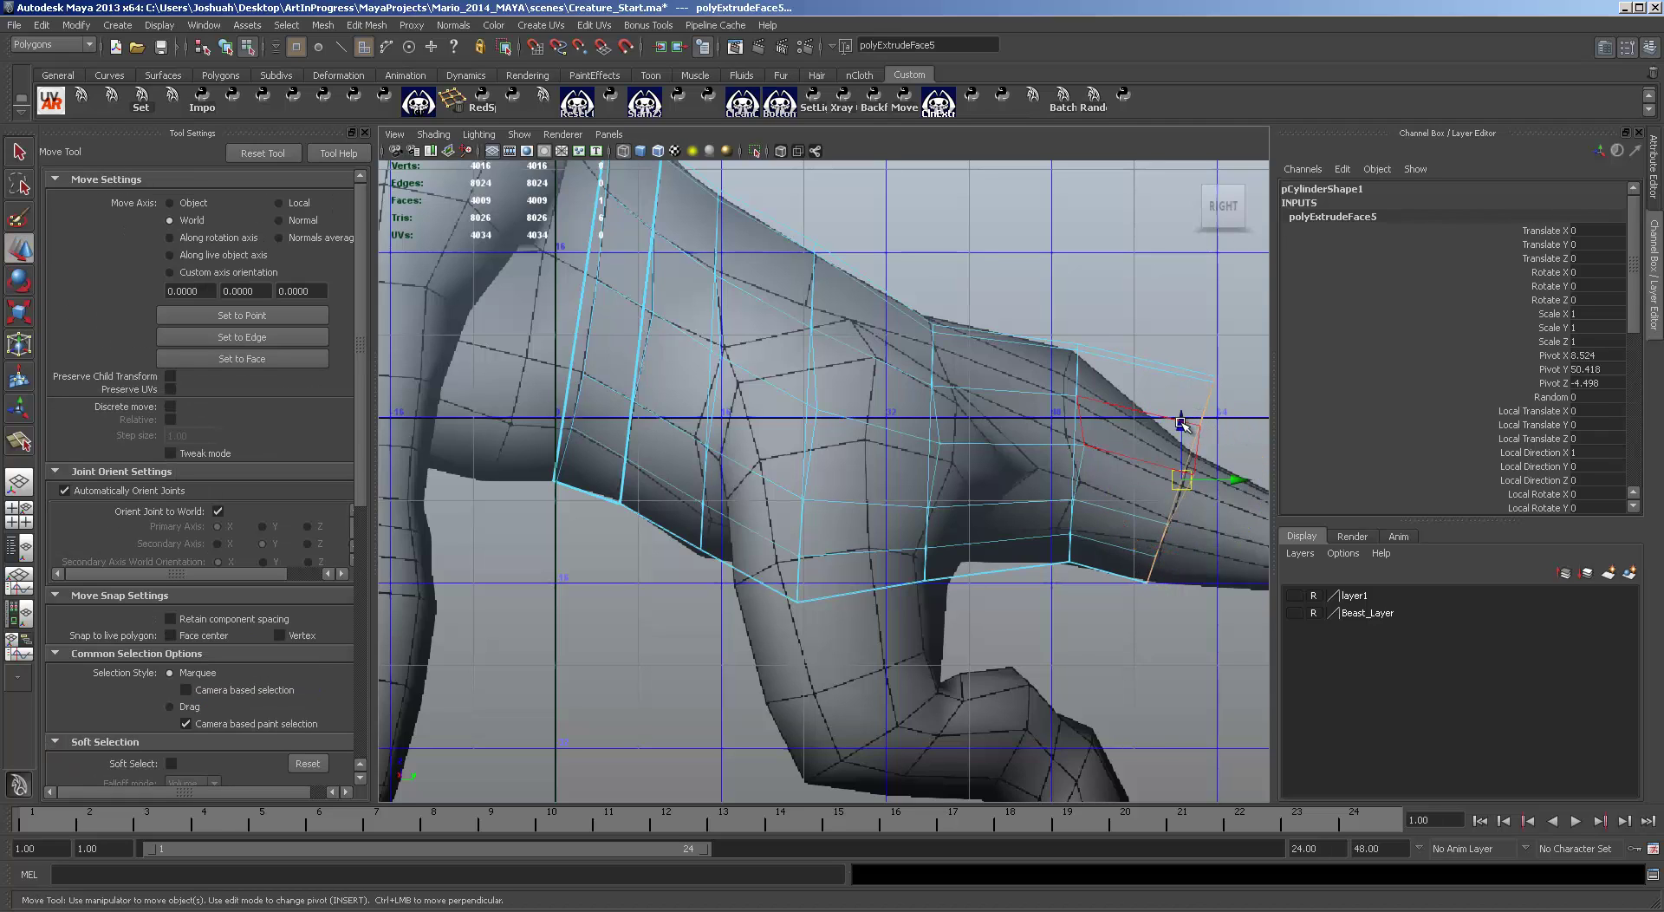
{"action": "left_click_drag", "start_coordinate": [1181, 421], "coordinate": [1229, 518]}
Step: Scale the tail-base face down vertically to the tail's thickness and fine-tune its tilt
{"action": "key", "text": "r"}
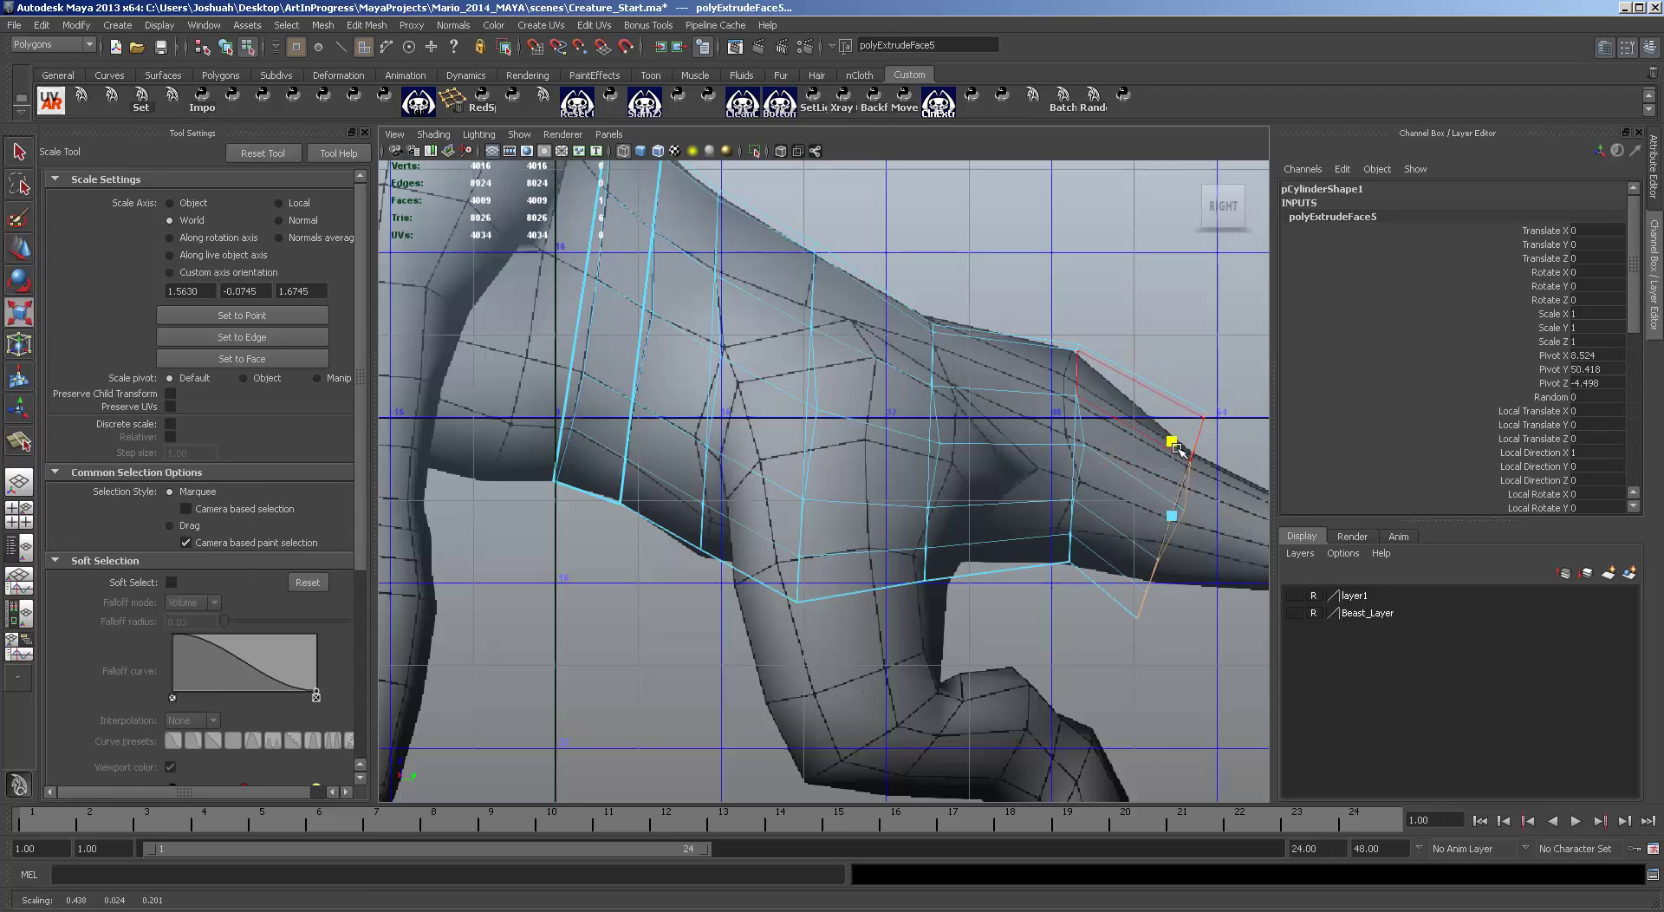
{"action": "left_click_drag", "start_coordinate": [1172, 451], "coordinate": [1178, 477]}
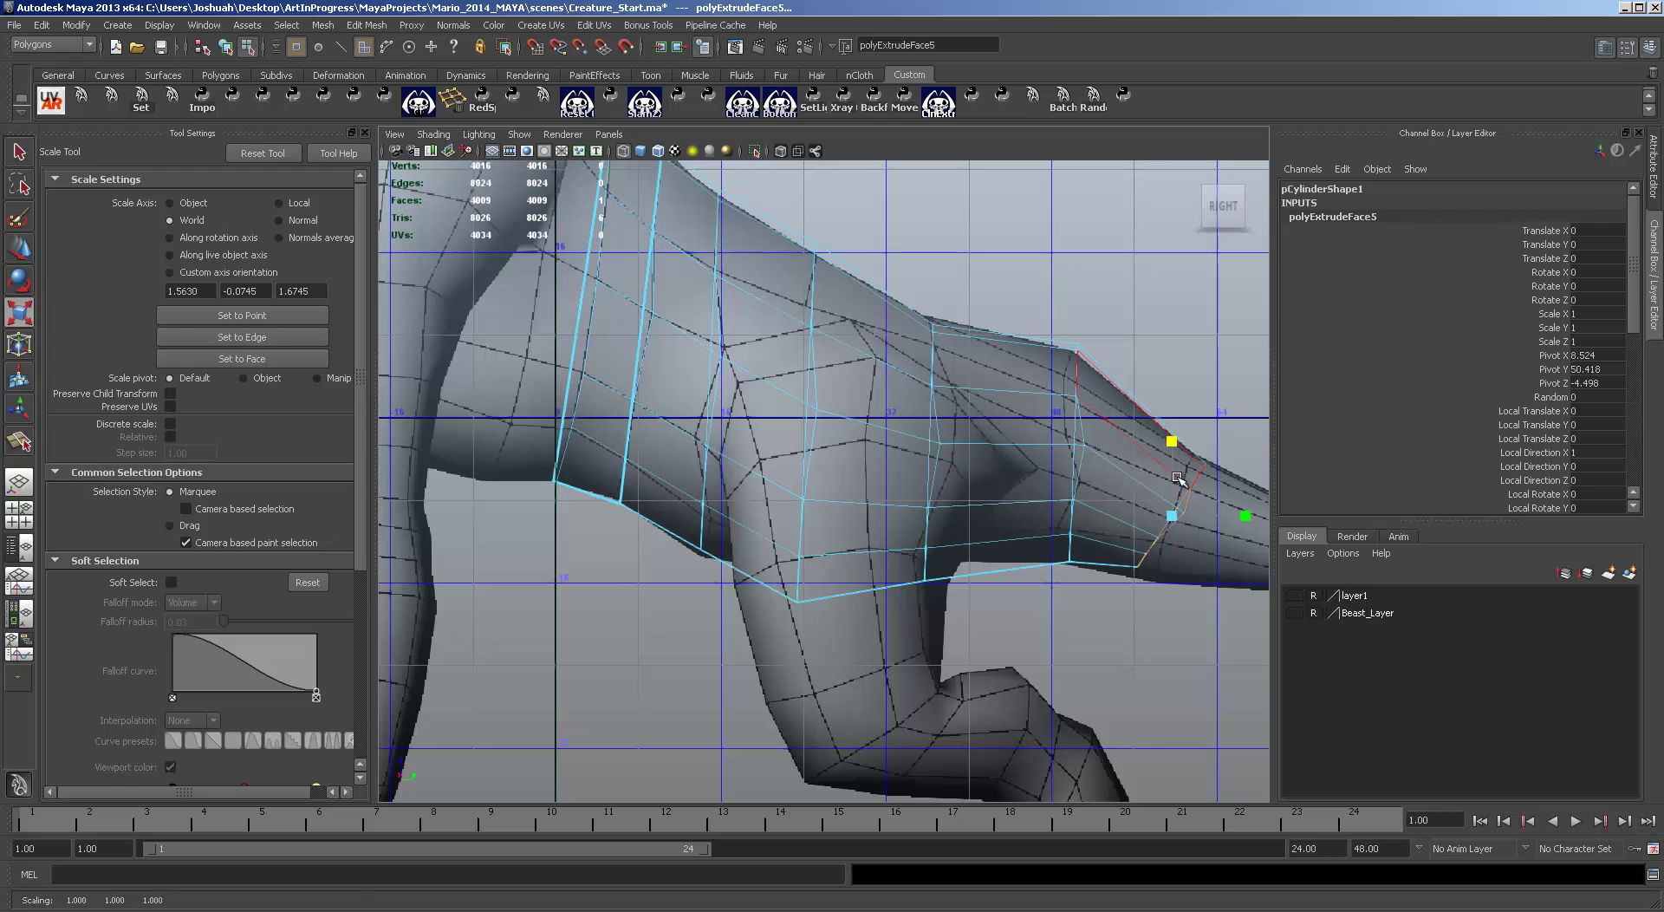
{"action": "key", "text": "e"}
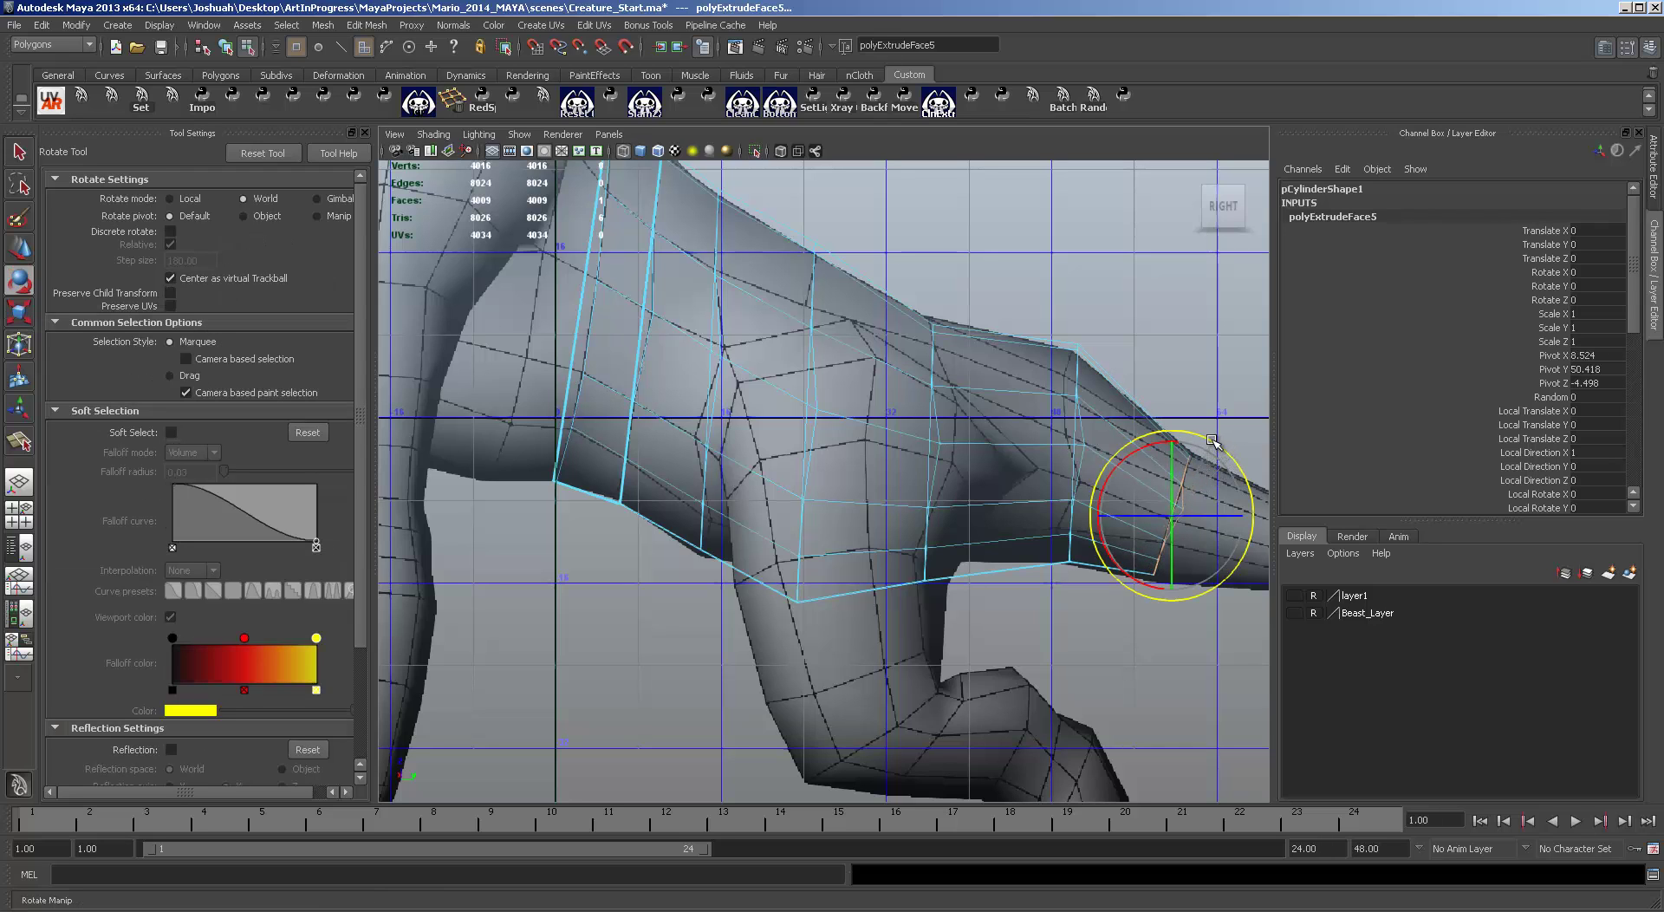
Step: Extrude the tail-base face to the middle of the tail, moving it back and slightly down and adjusting its tilt
{"action": "middle_click_drag", "start_coordinate": [1195, 651], "coordinate": [889, 559], "text": "alt"}
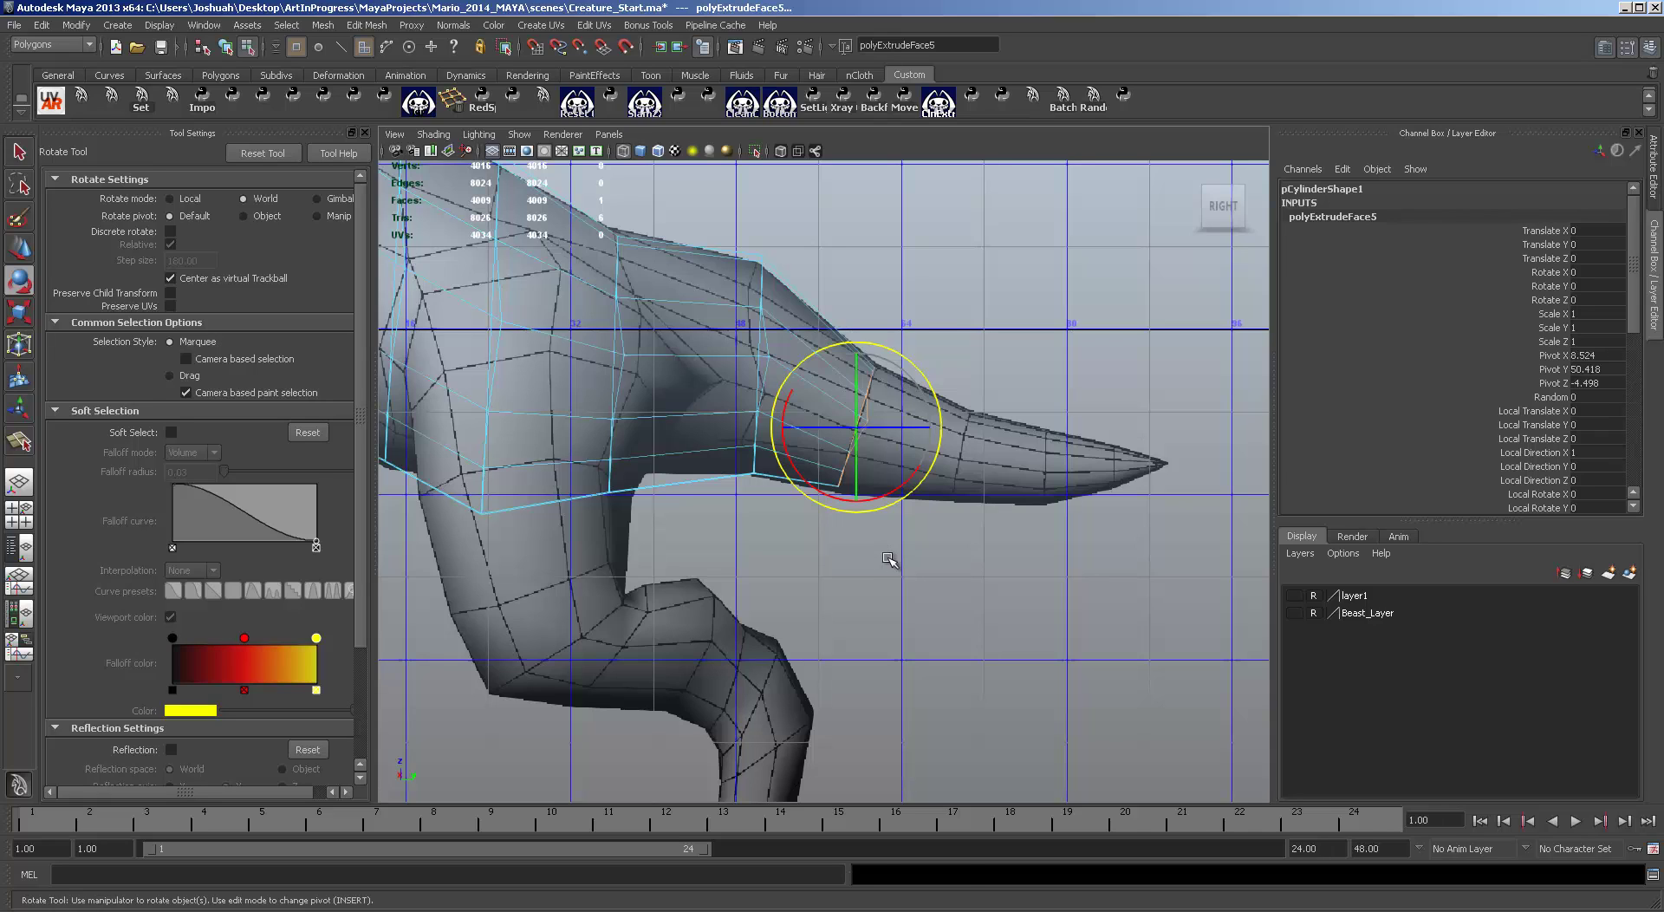
{"action": "key", "text": "ctrl+e"}
{"action": "key", "text": "w"}
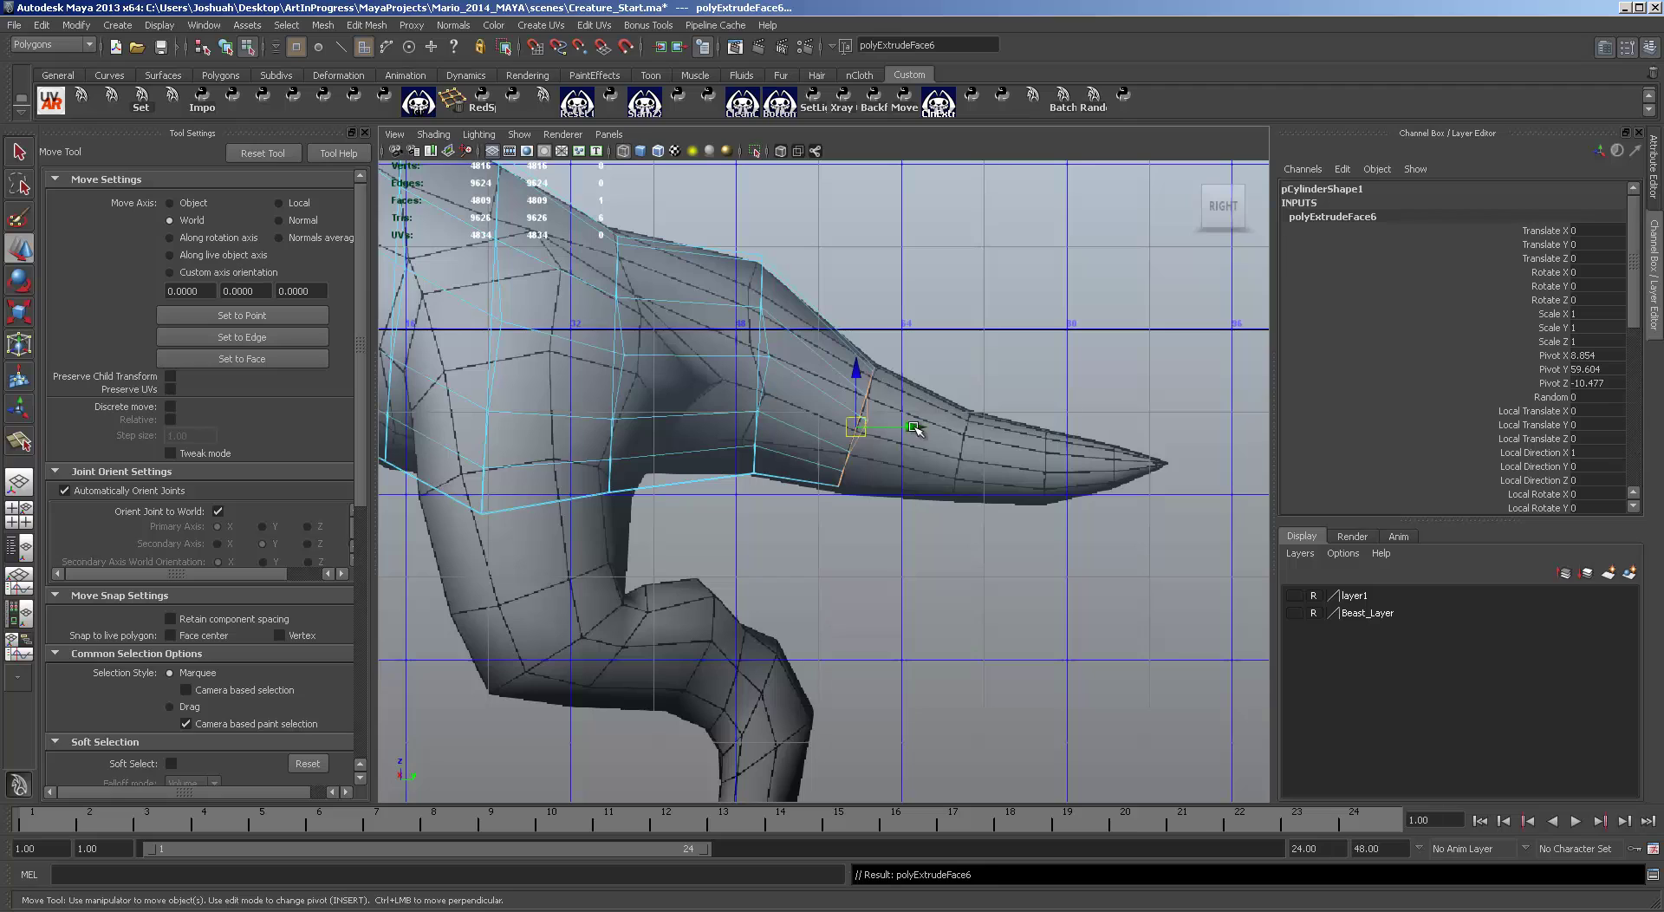
{"action": "left_click_drag", "start_coordinate": [916, 431], "coordinate": [1026, 443]}
{"action": "left_click_drag", "start_coordinate": [966, 370], "coordinate": [965, 398]}
{"action": "key", "text": "e"}
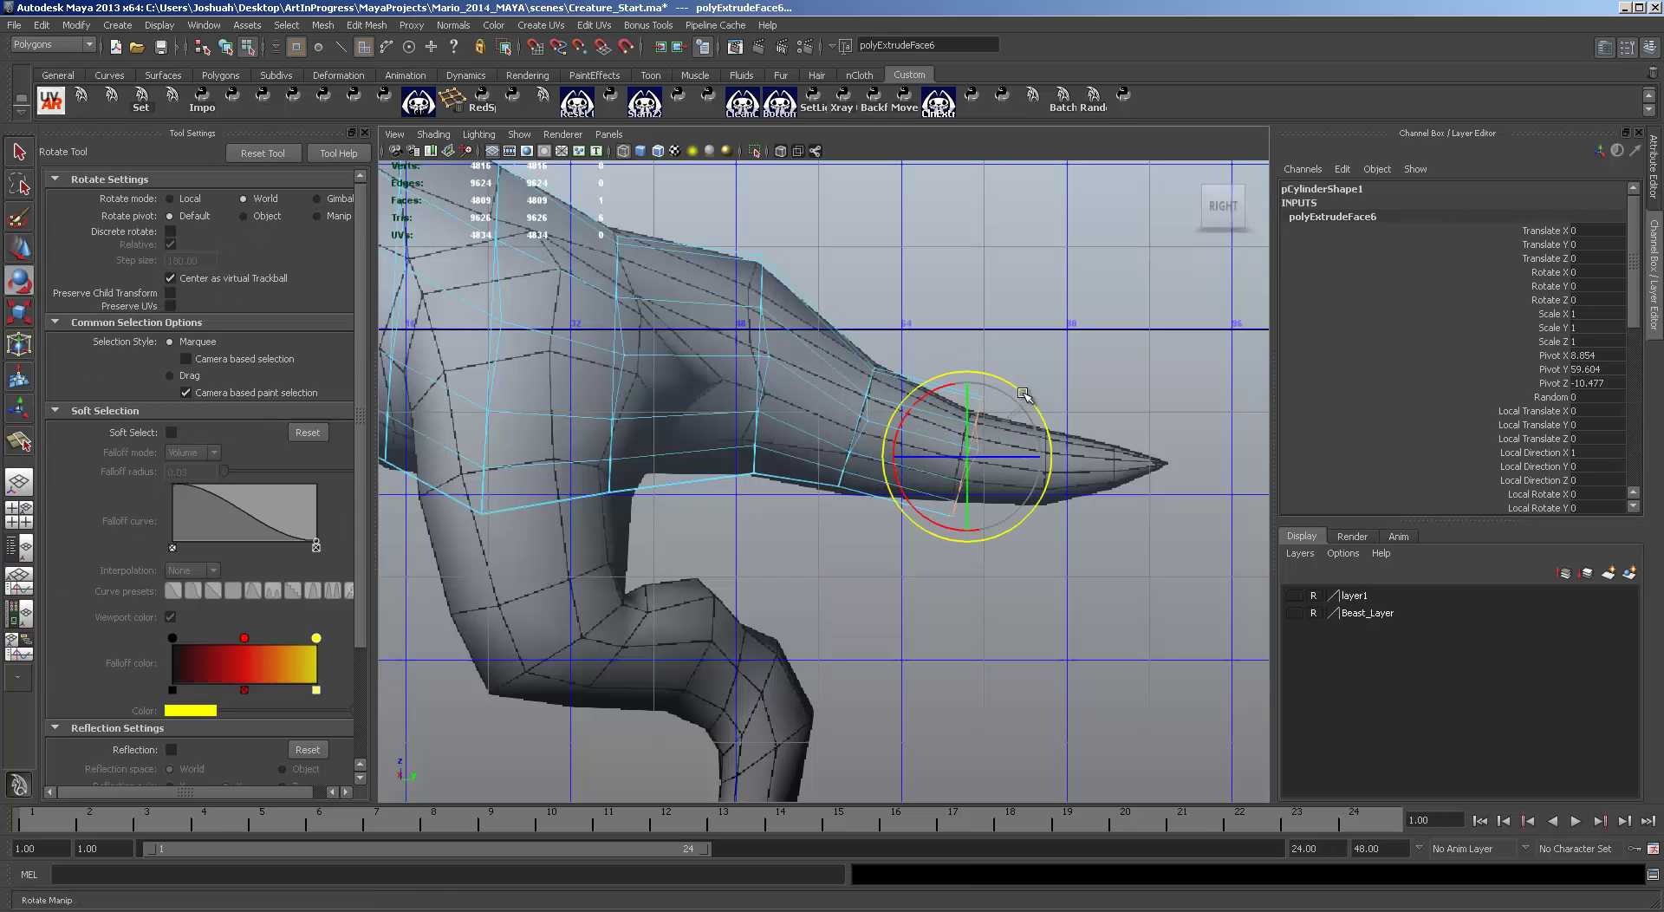
Step: Scale the mid-tail face down vertically to the outline and nudge it forward along Y onto the reference edge line
{"action": "key", "text": "r"}
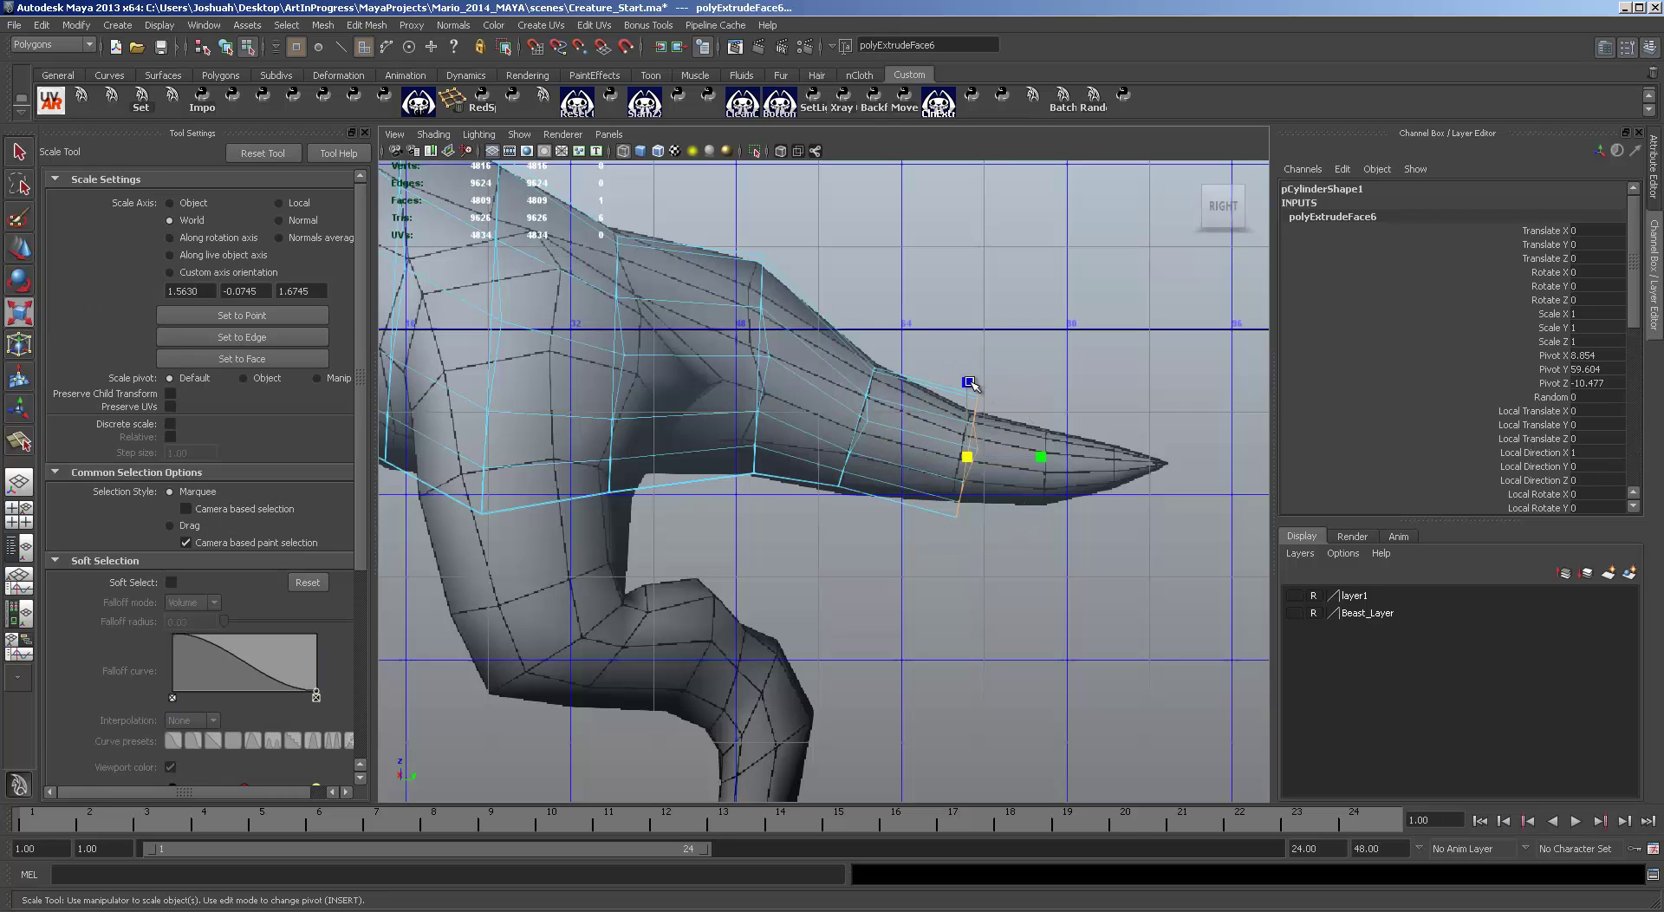
{"action": "left_click_drag", "start_coordinate": [966, 375], "coordinate": [977, 398]}
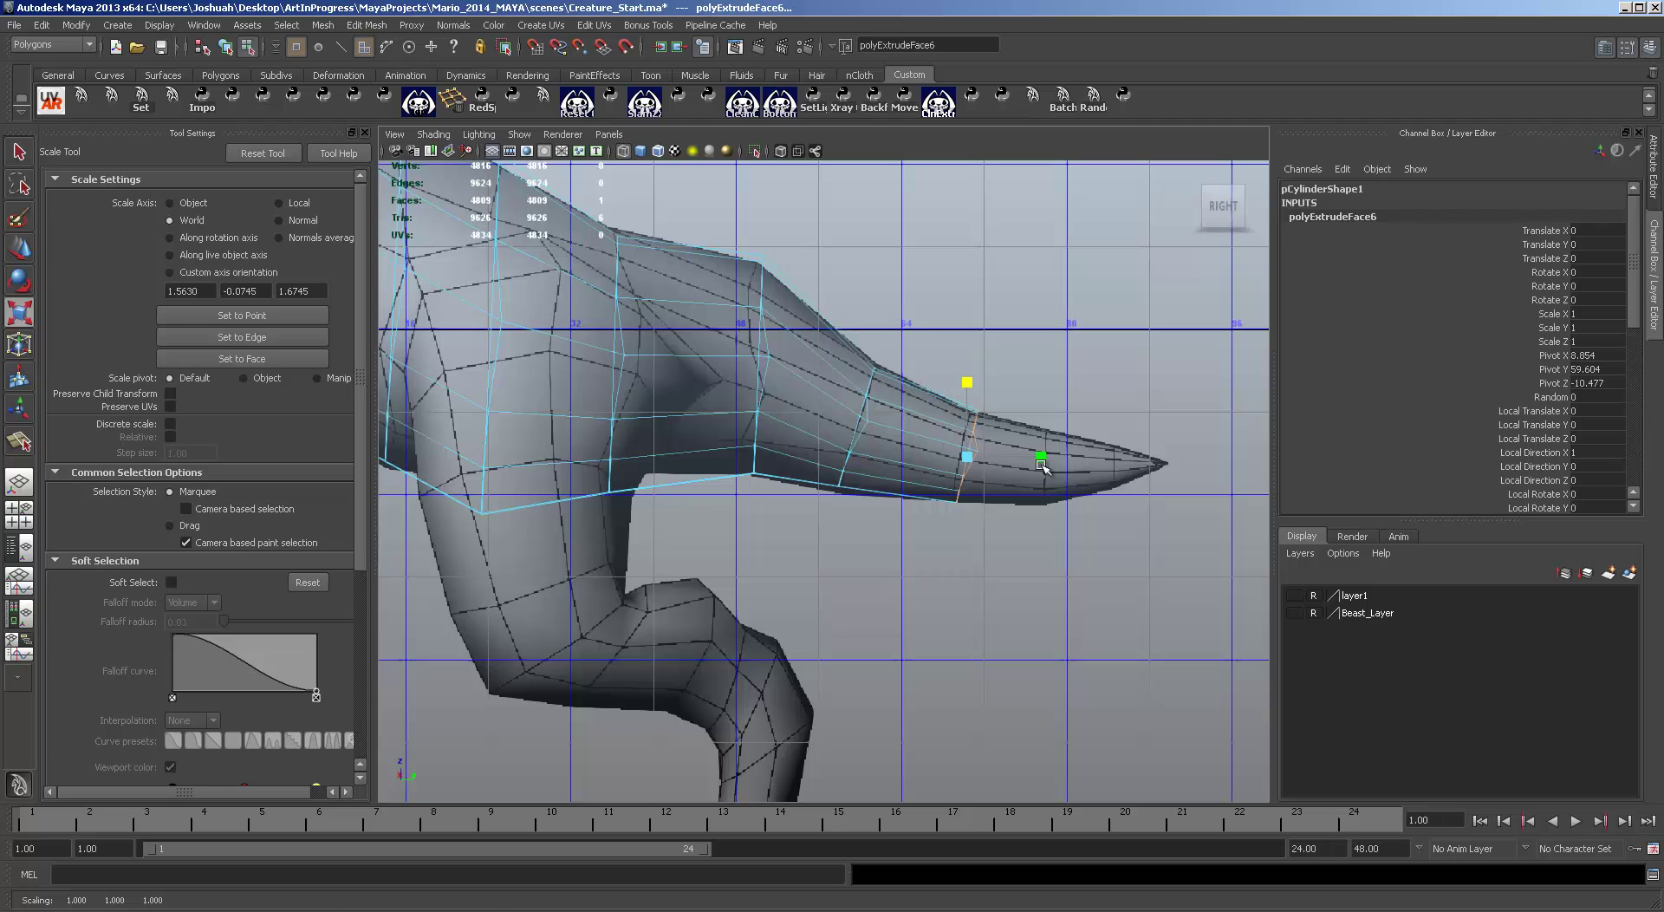
{"action": "key", "text": "w"}
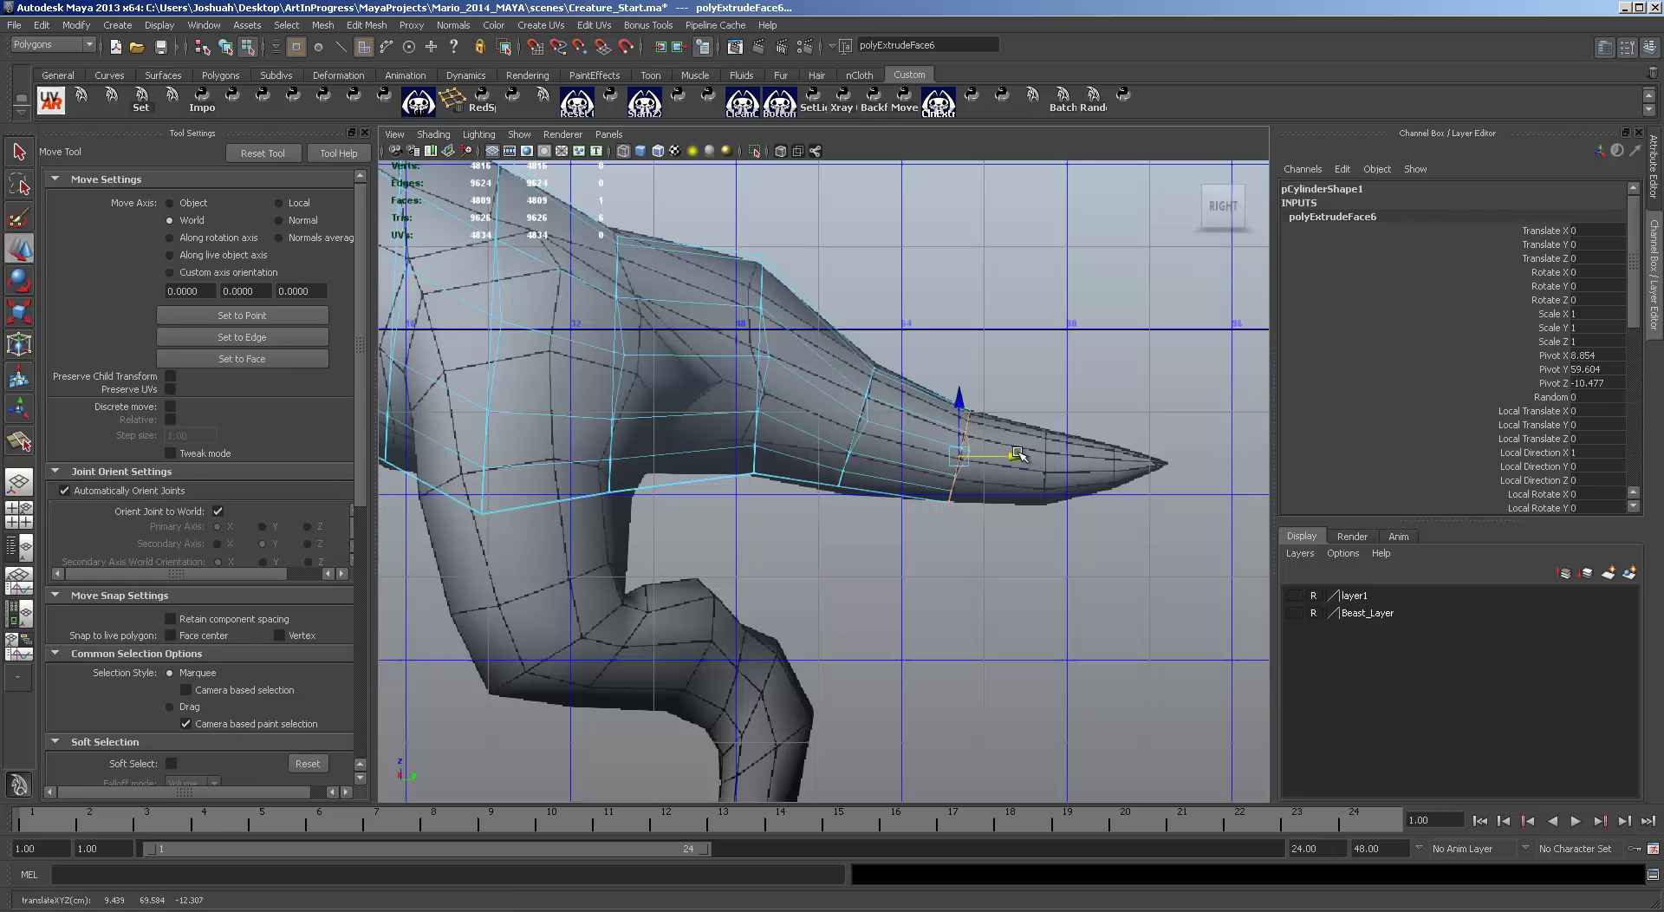
Step: Extrude the mid-tail face back along Y to the reference's next edge line and rotate it upright
{"action": "key", "text": "ctrl+e"}
{"action": "key", "text": "w"}
{"action": "left_click_drag", "start_coordinate": [1009, 457], "coordinate": [1098, 455]}
{"action": "key", "text": "e"}
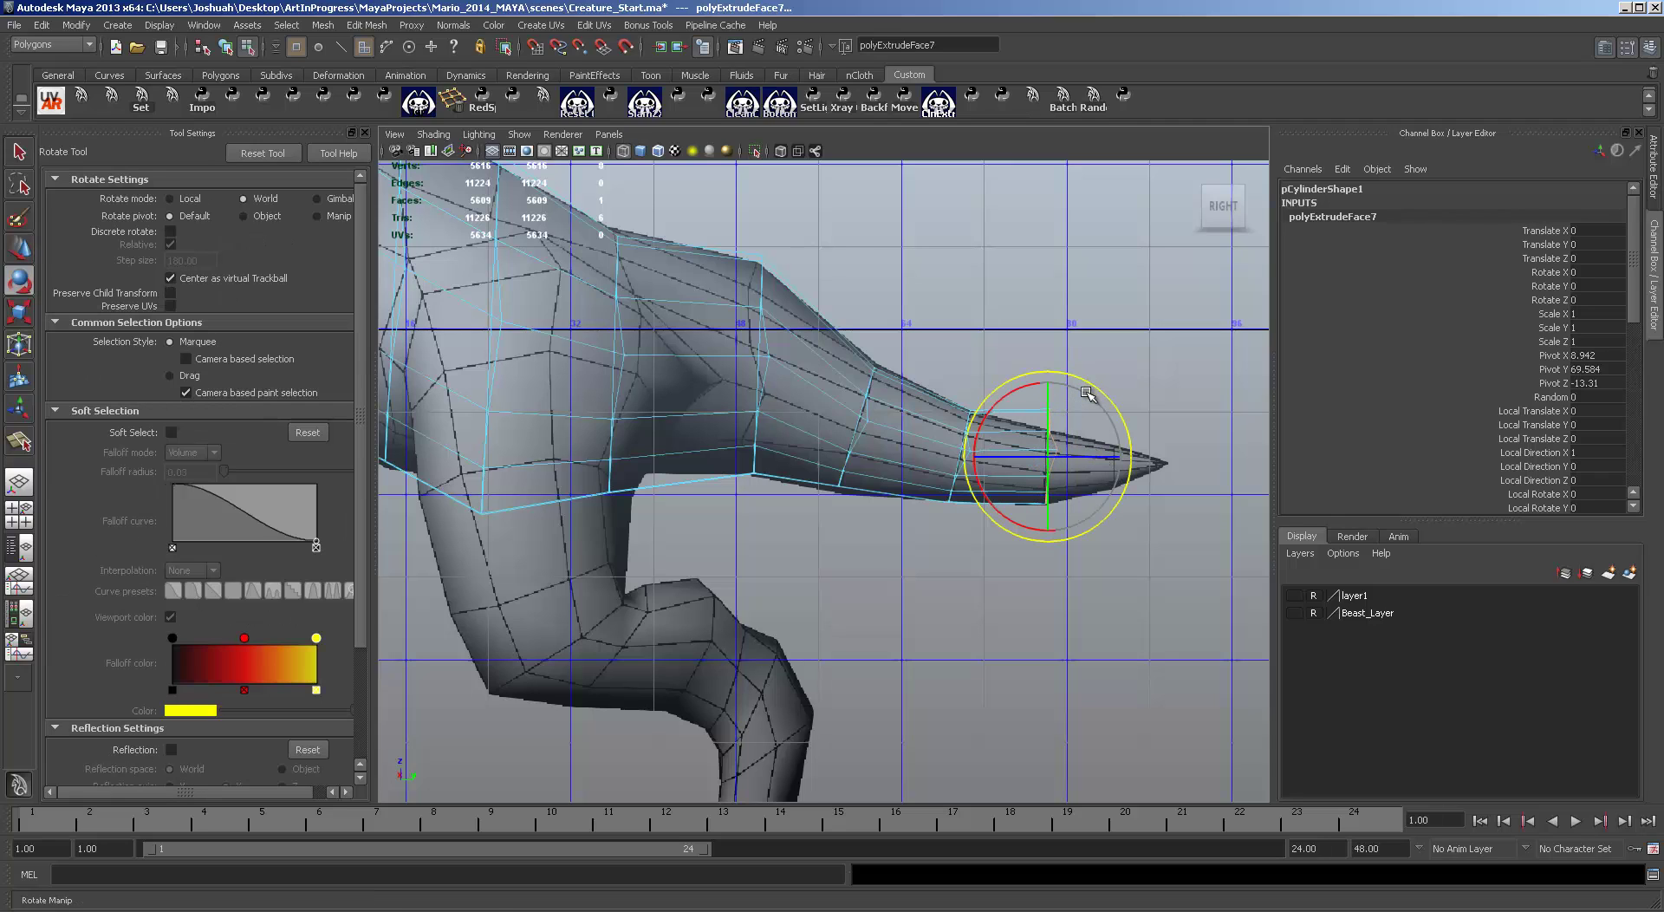
Step: Nudge the upright tail face down along Z and scale it vertically to match the tail's thickness
{"action": "key", "text": "w"}
{"action": "left_click_drag", "start_coordinate": [1051, 402], "coordinate": [1055, 407]}
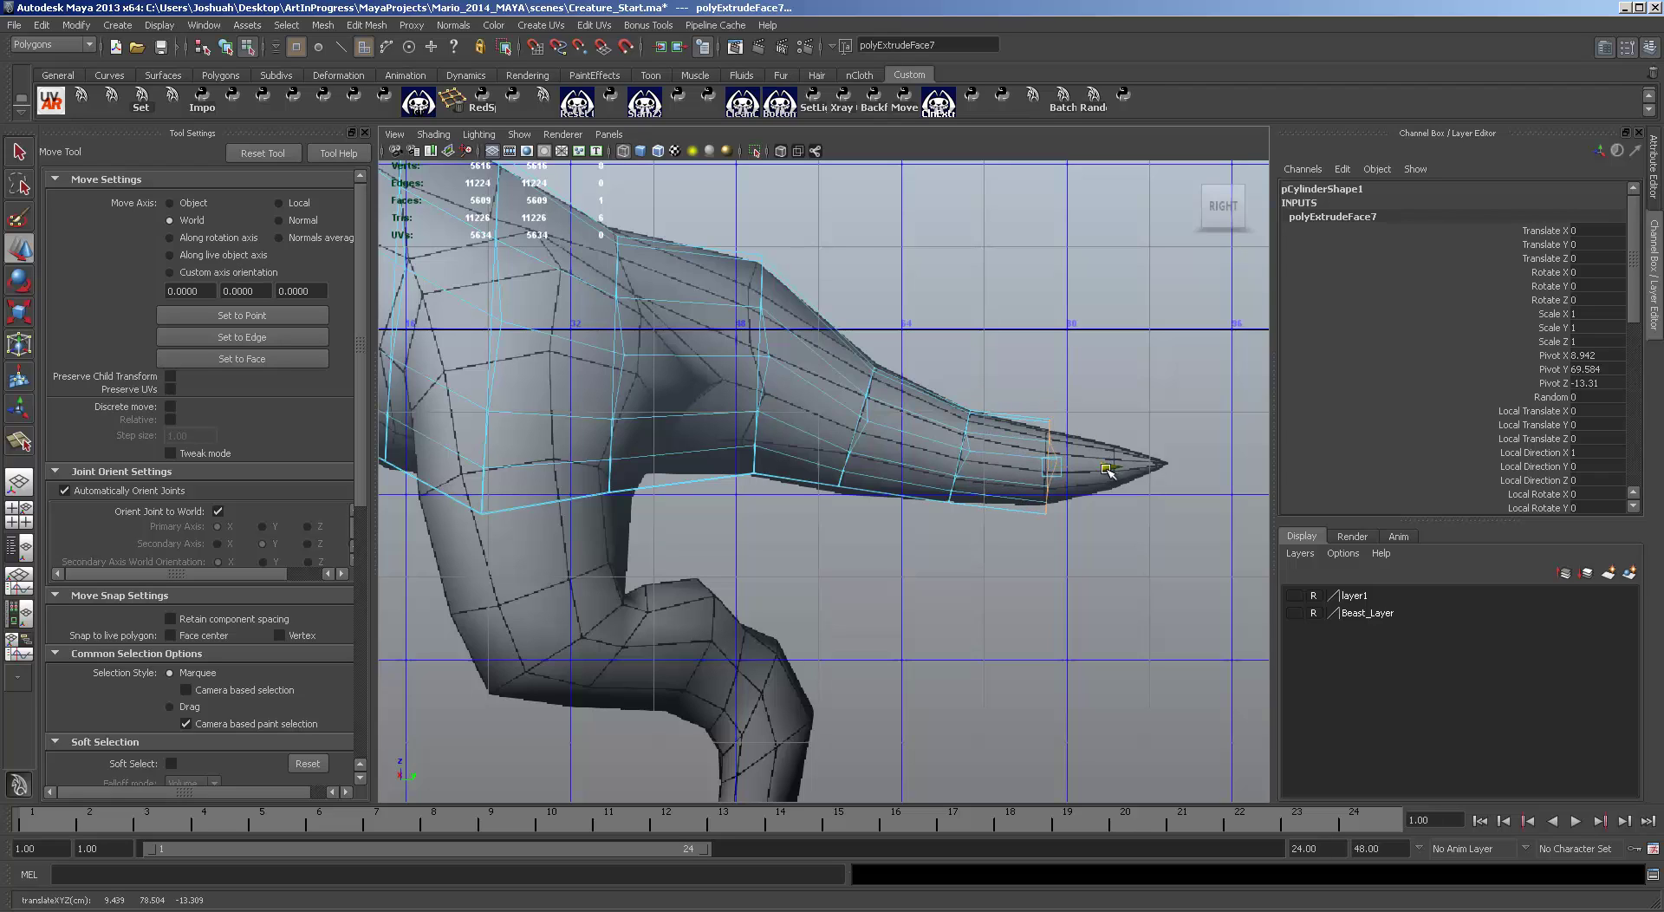
{"action": "left_click_drag", "start_coordinate": [1107, 470], "coordinate": [1105, 472]}
{"action": "key", "text": "r"}
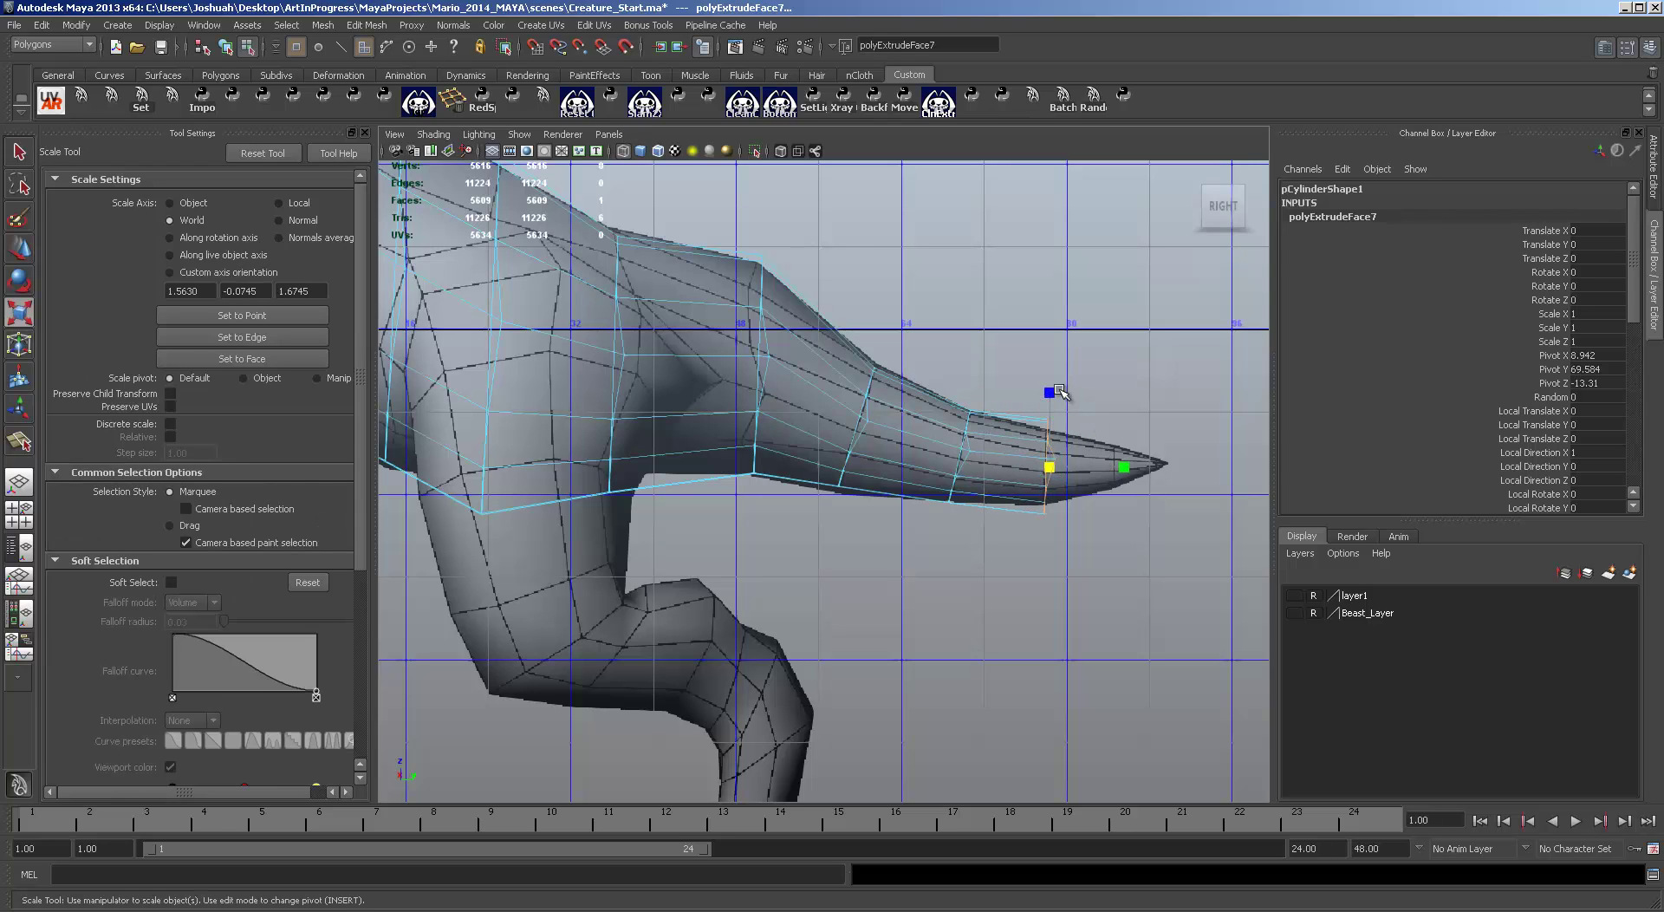
{"action": "left_click_drag", "start_coordinate": [1051, 396], "coordinate": [1054, 401]}
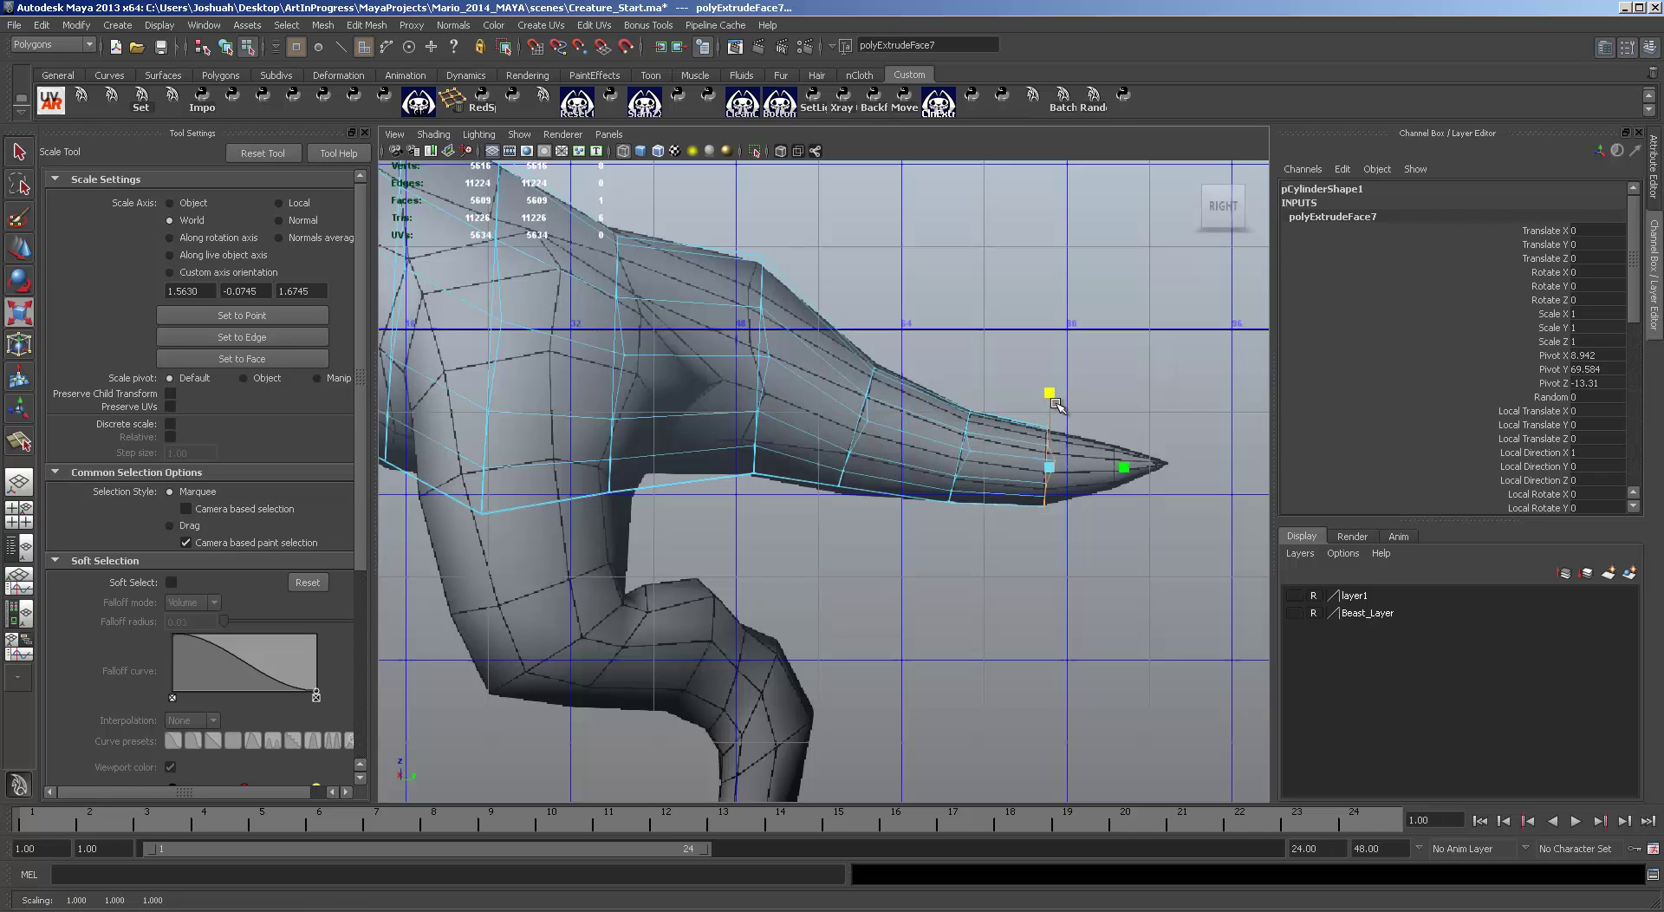
Step: Extrude the tail's end face back along Y to just before the tip and scale it down vertically to the outline
{"action": "key", "text": "ctrl+e"}
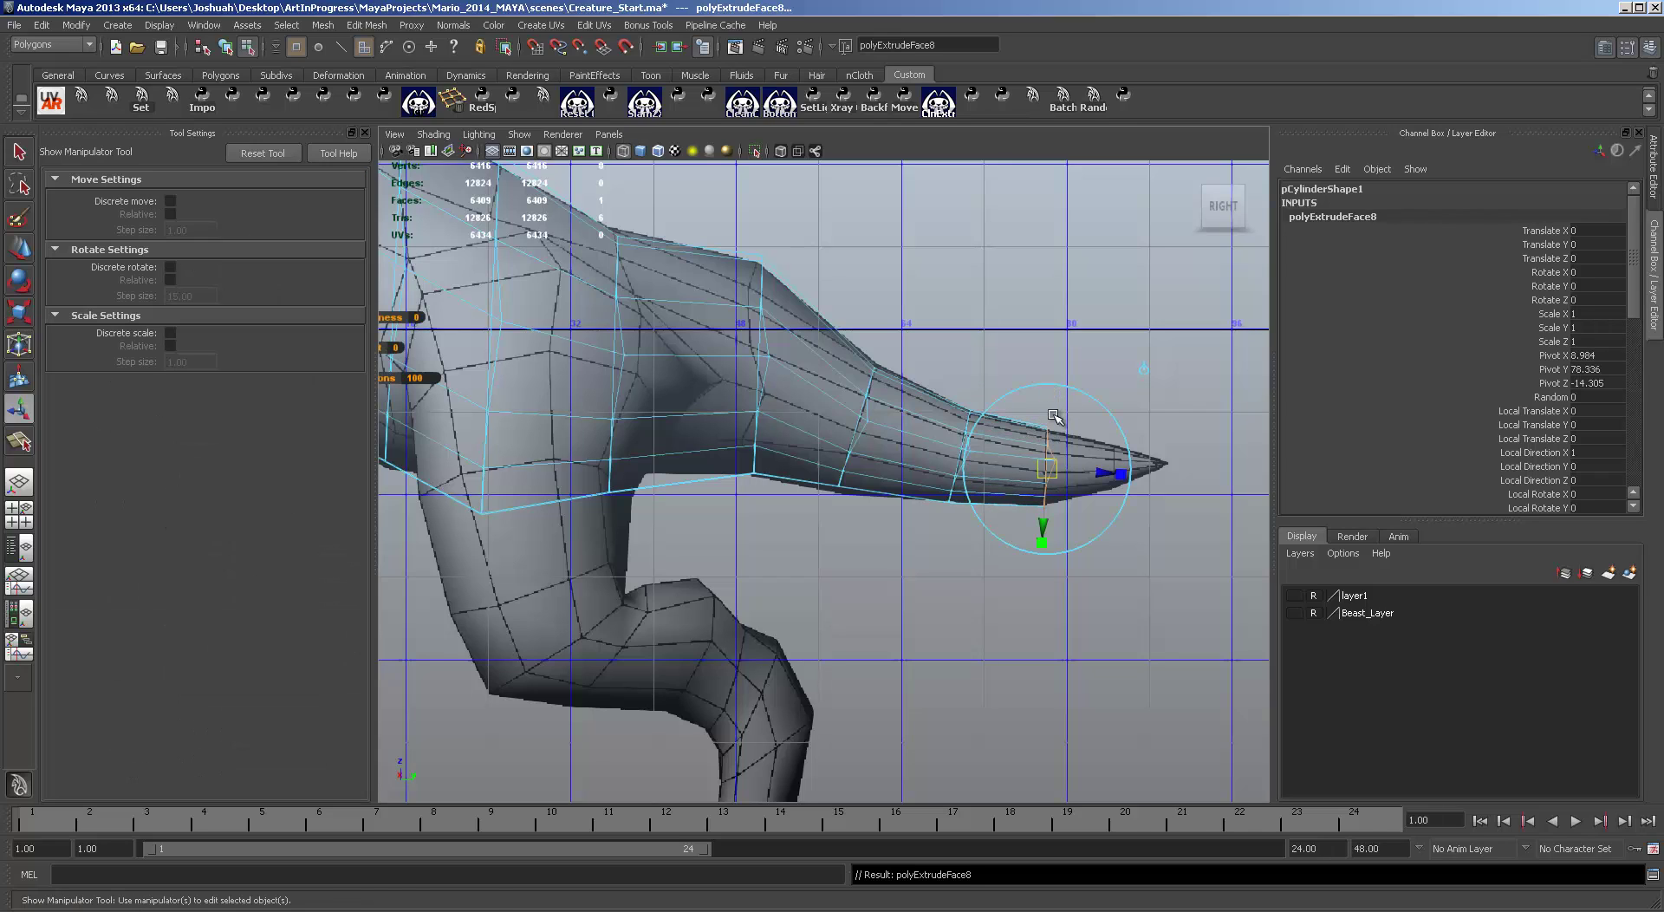
{"action": "key", "text": "w"}
{"action": "left_click_drag", "start_coordinate": [1103, 471], "coordinate": [1172, 471]}
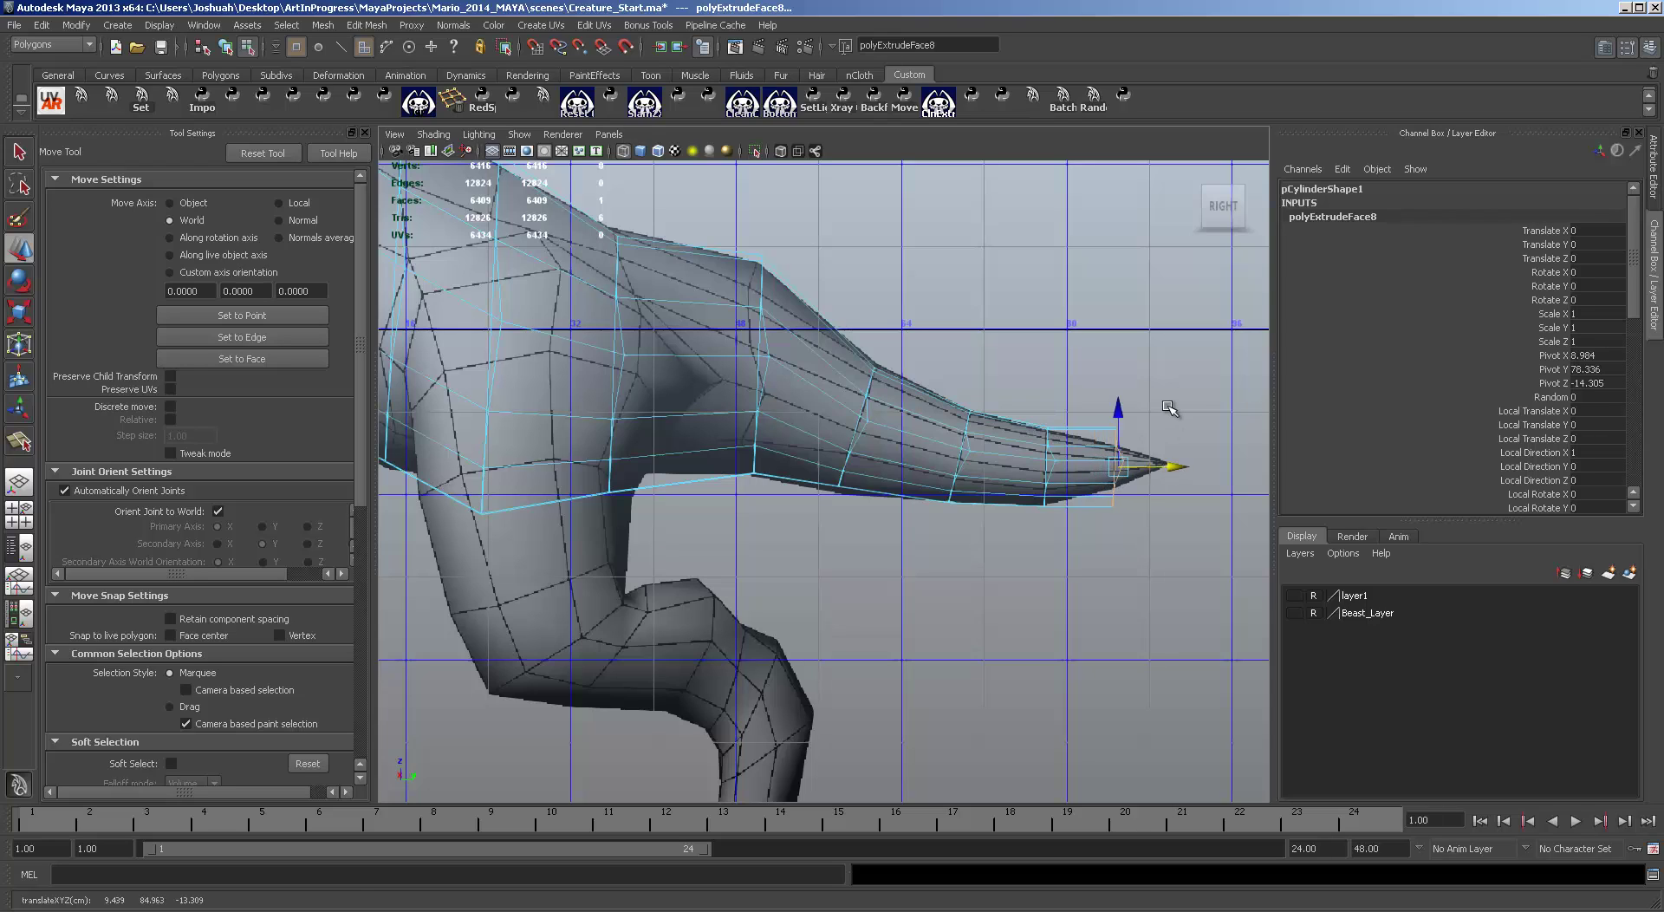
{"action": "key", "text": "r"}
{"action": "left_click_drag", "start_coordinate": [1117, 399], "coordinate": [1123, 417]}
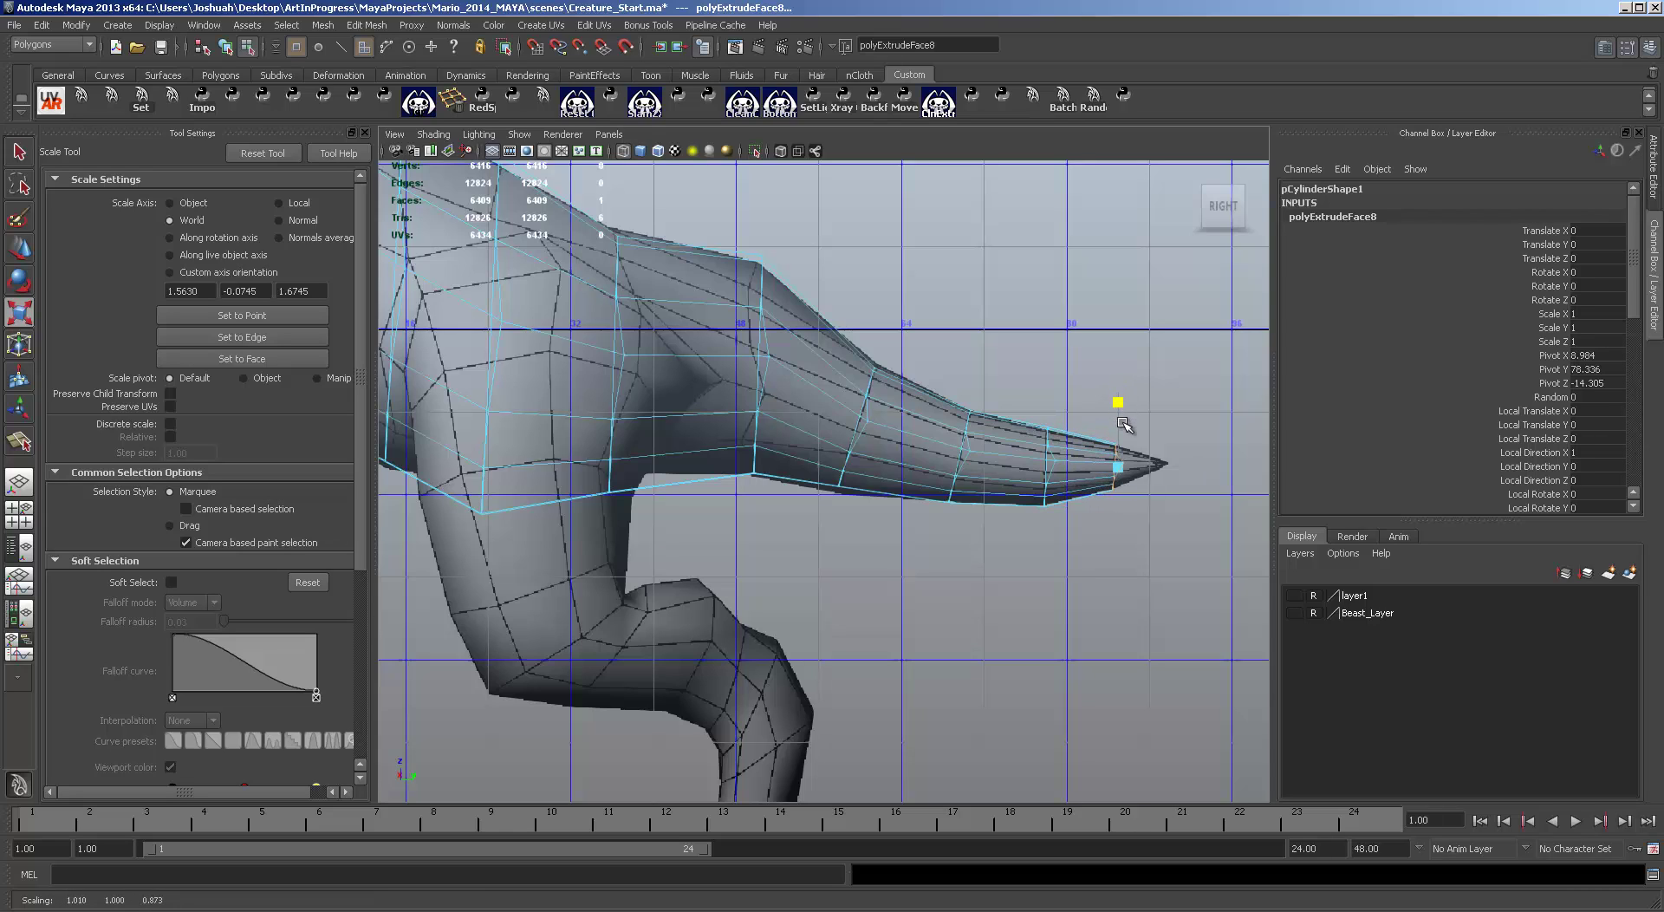
{"action": "left_click_drag", "start_coordinate": [1124, 424], "coordinate": [1125, 426]}
Step: Examine the extruded body and tail from behind and above, and compare their width in the four-view layout
{"action": "key", "text": "space"}
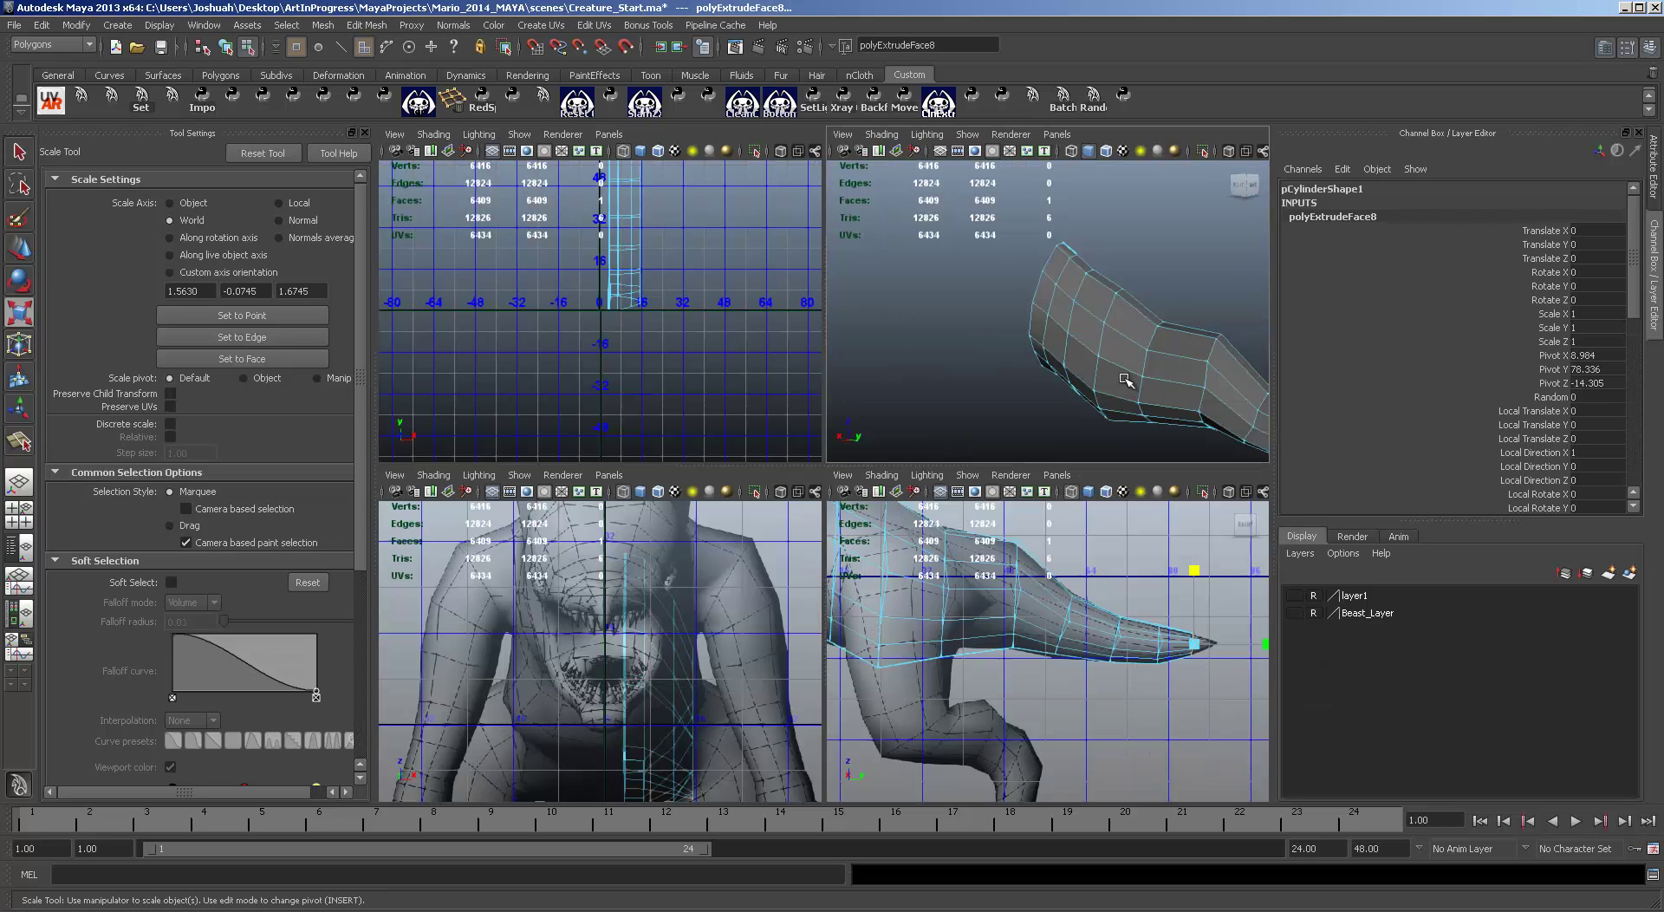
{"action": "key", "text": "space"}
{"action": "left_click_drag", "start_coordinate": [980, 401], "coordinate": [590, 394], "text": "alt"}
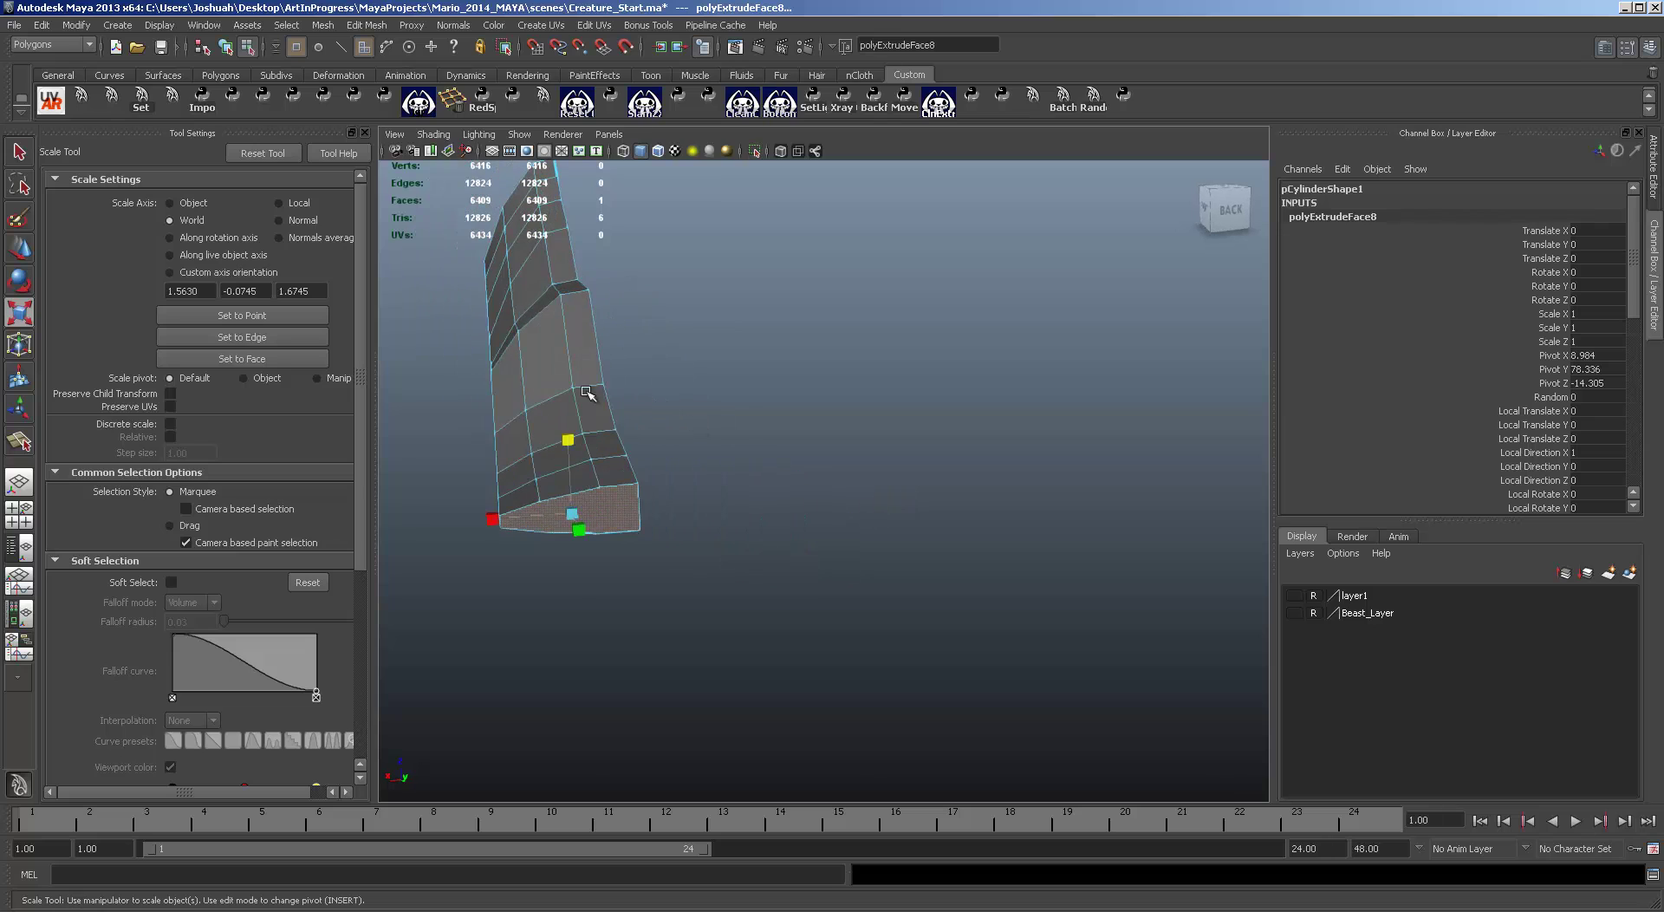
{"action": "left_click_drag", "start_coordinate": [695, 333], "coordinate": [707, 449], "text": "alt"}
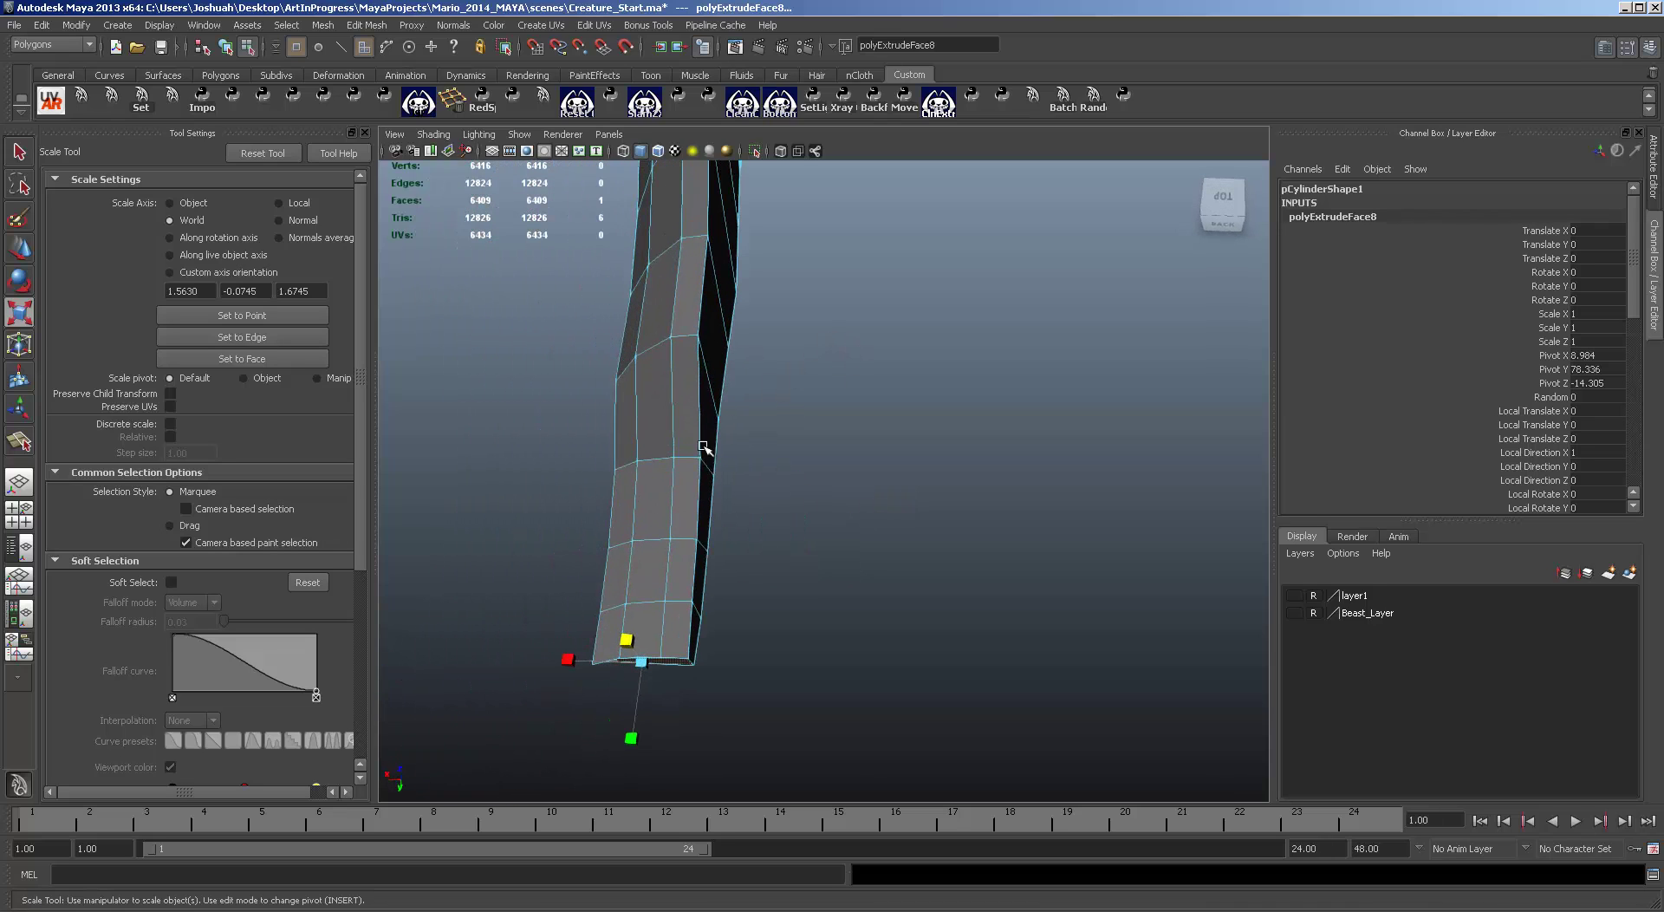
{"action": "left_click_drag", "start_coordinate": [789, 588], "coordinate": [974, 551], "text": "alt"}
{"action": "left_click", "coordinate": [892, 515]}
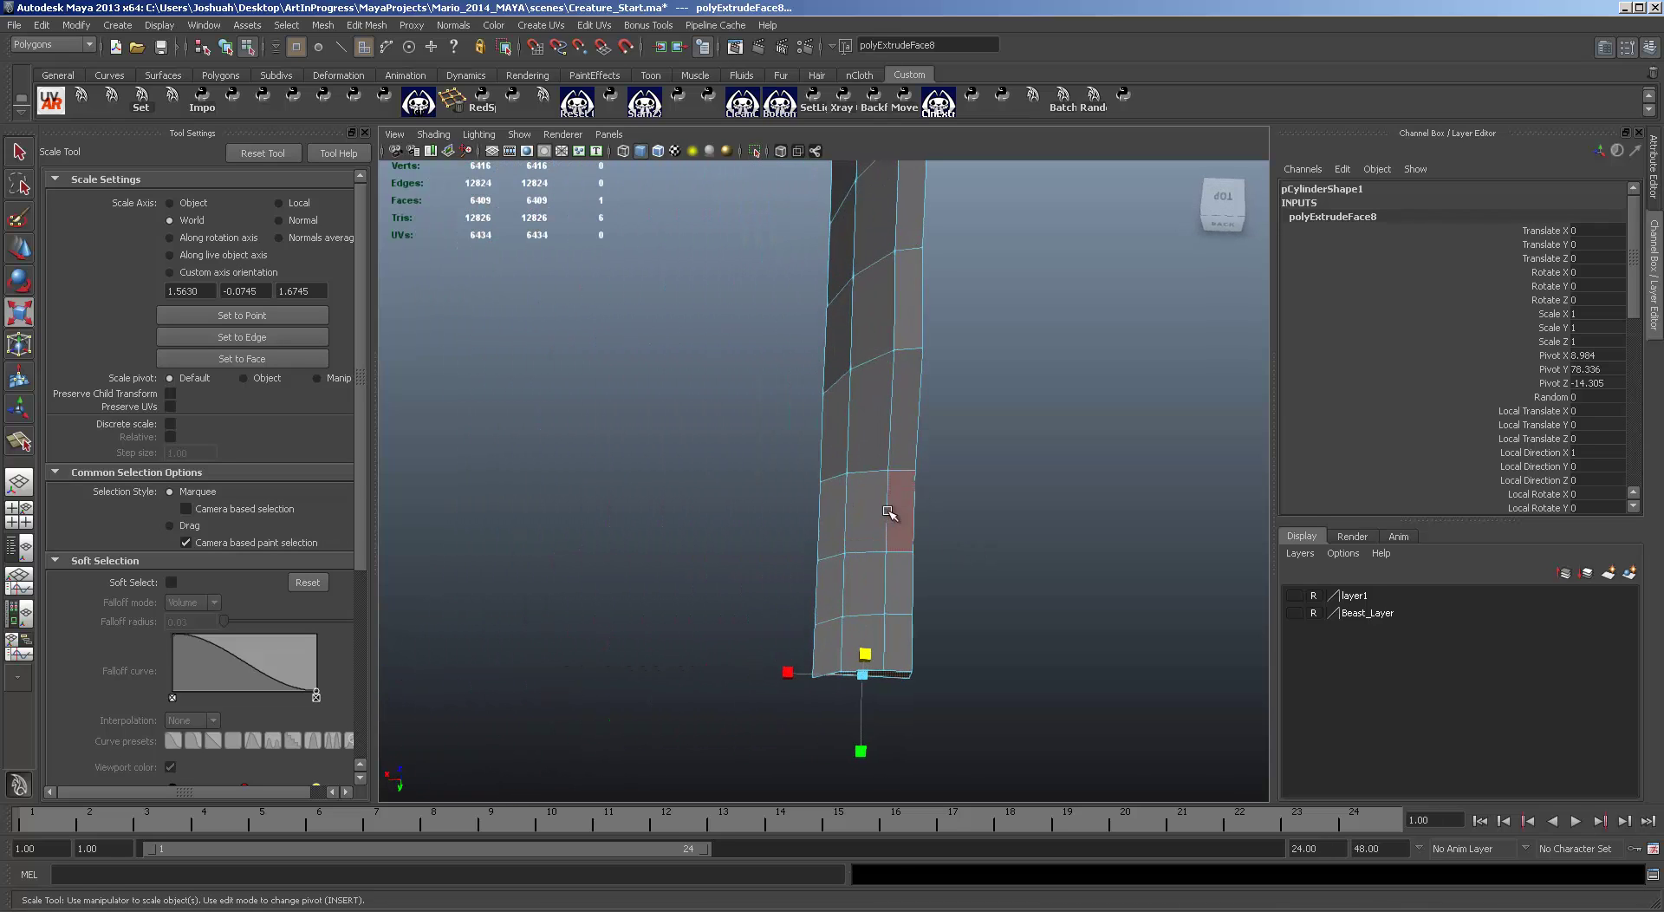
{"action": "key", "text": "space"}
{"action": "middle_click_drag", "start_coordinate": [721, 594], "coordinate": [680, 534], "text": "alt"}
{"action": "middle_click_drag", "start_coordinate": [730, 285], "coordinate": [739, 398], "text": "alt"}
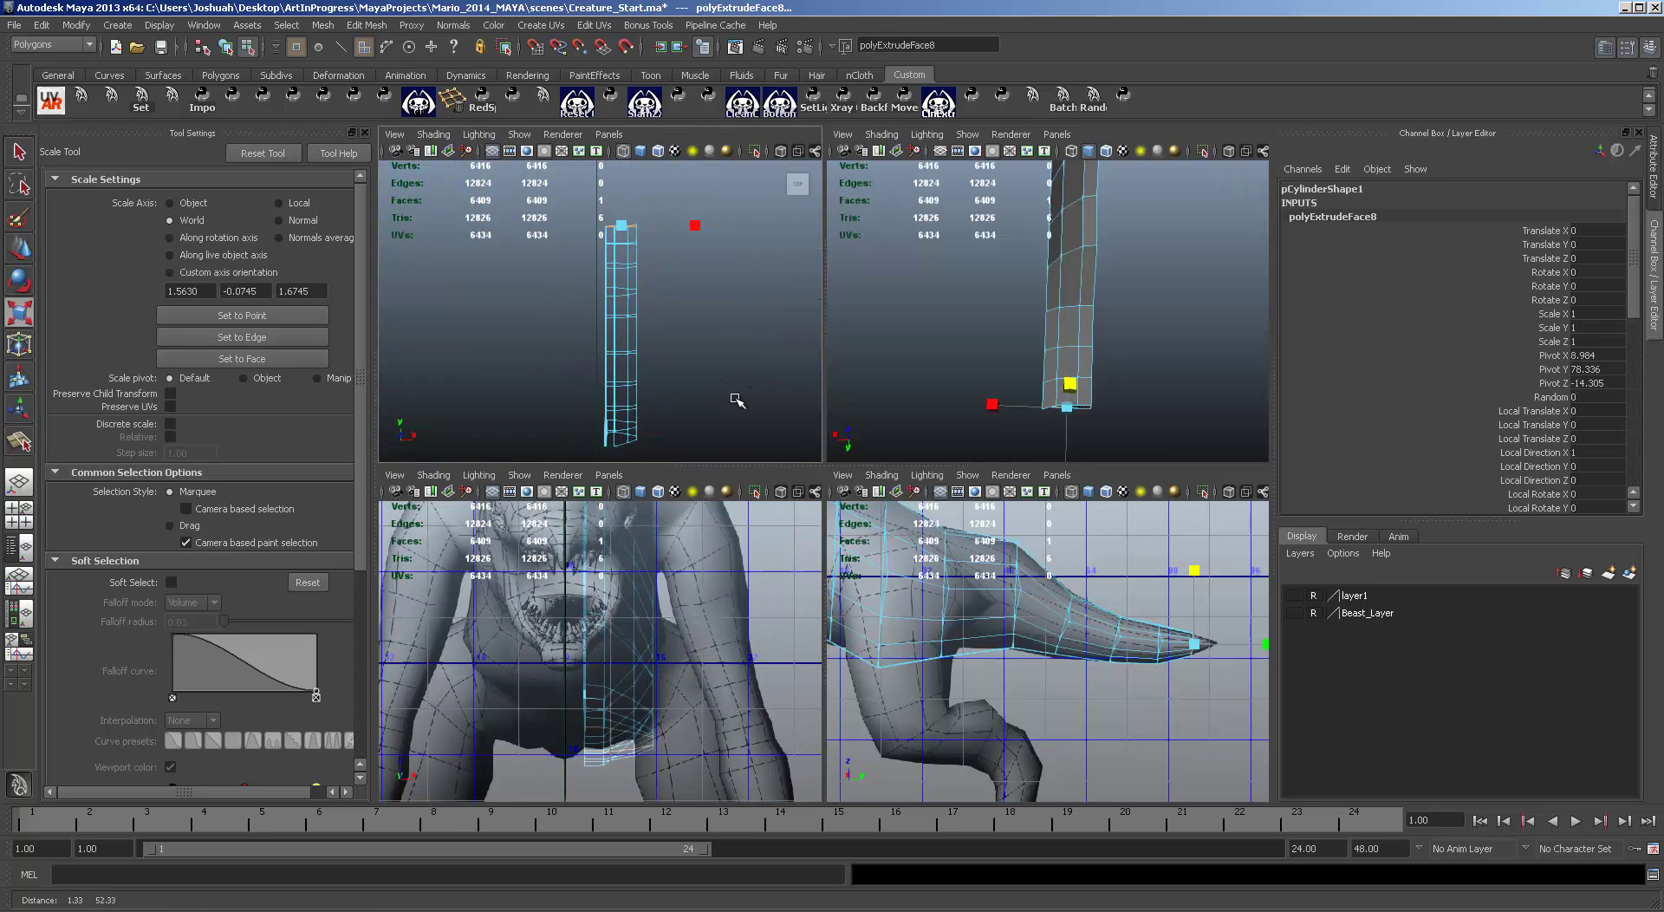
{"action": "left_click_drag", "start_coordinate": [991, 376], "coordinate": [1087, 317], "text": "alt"}
{"action": "key", "text": "space"}
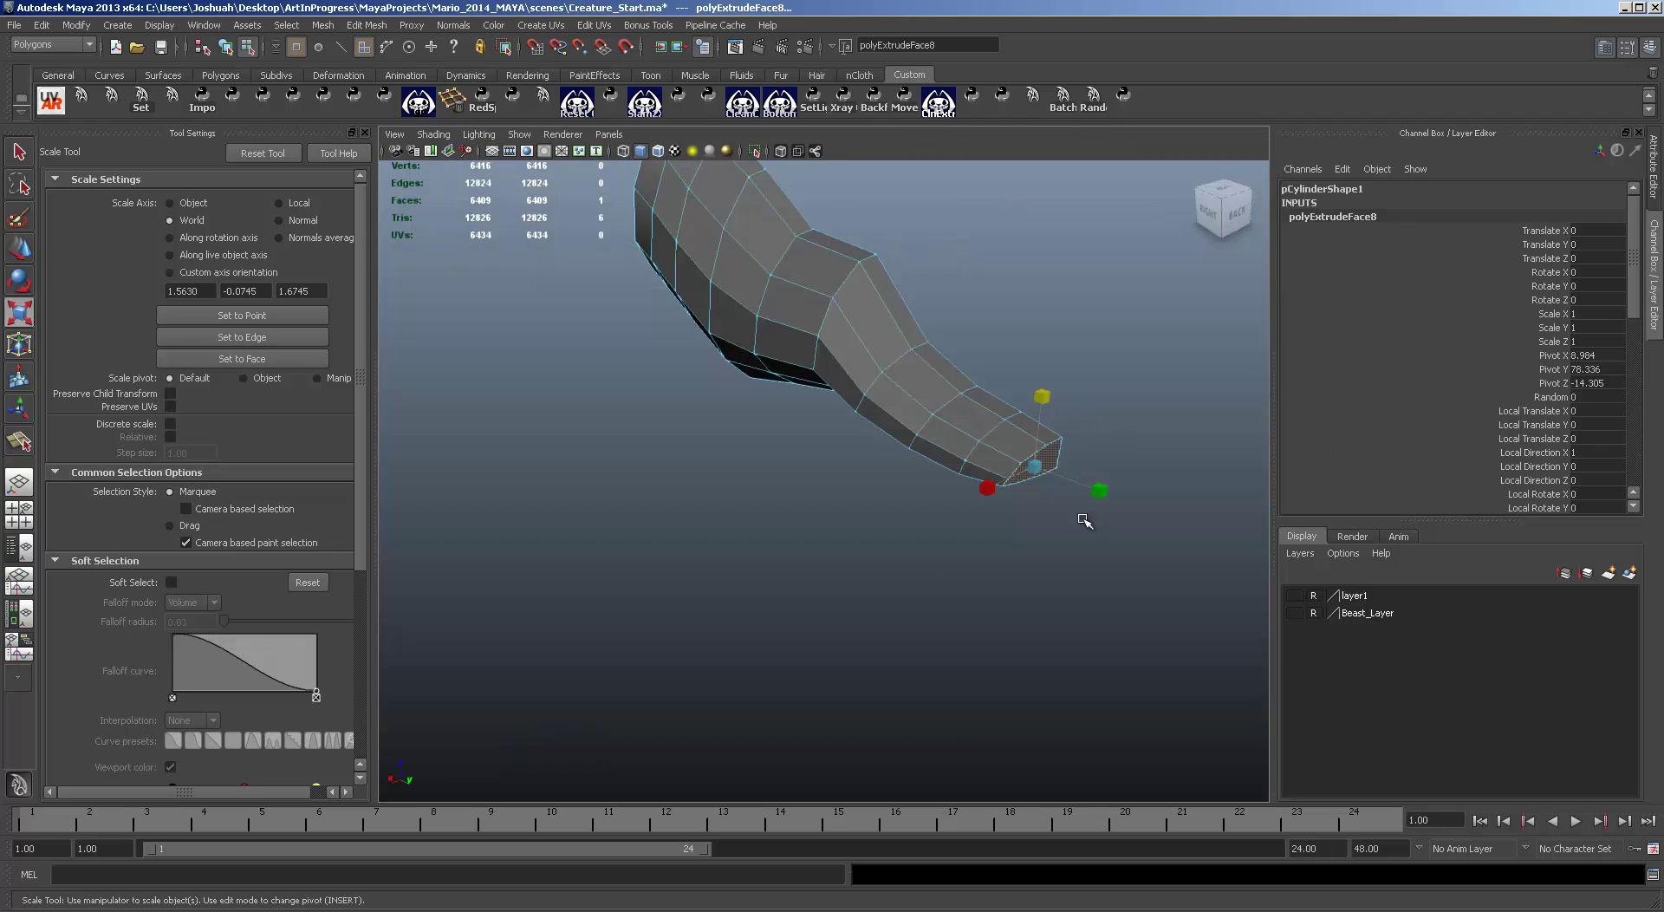
Step: Apply Poke Face to the flat end face of the tail to give it a centre vertex
{"action": "left_click_drag", "start_coordinate": [1146, 541], "coordinate": [899, 582], "text": "alt"}
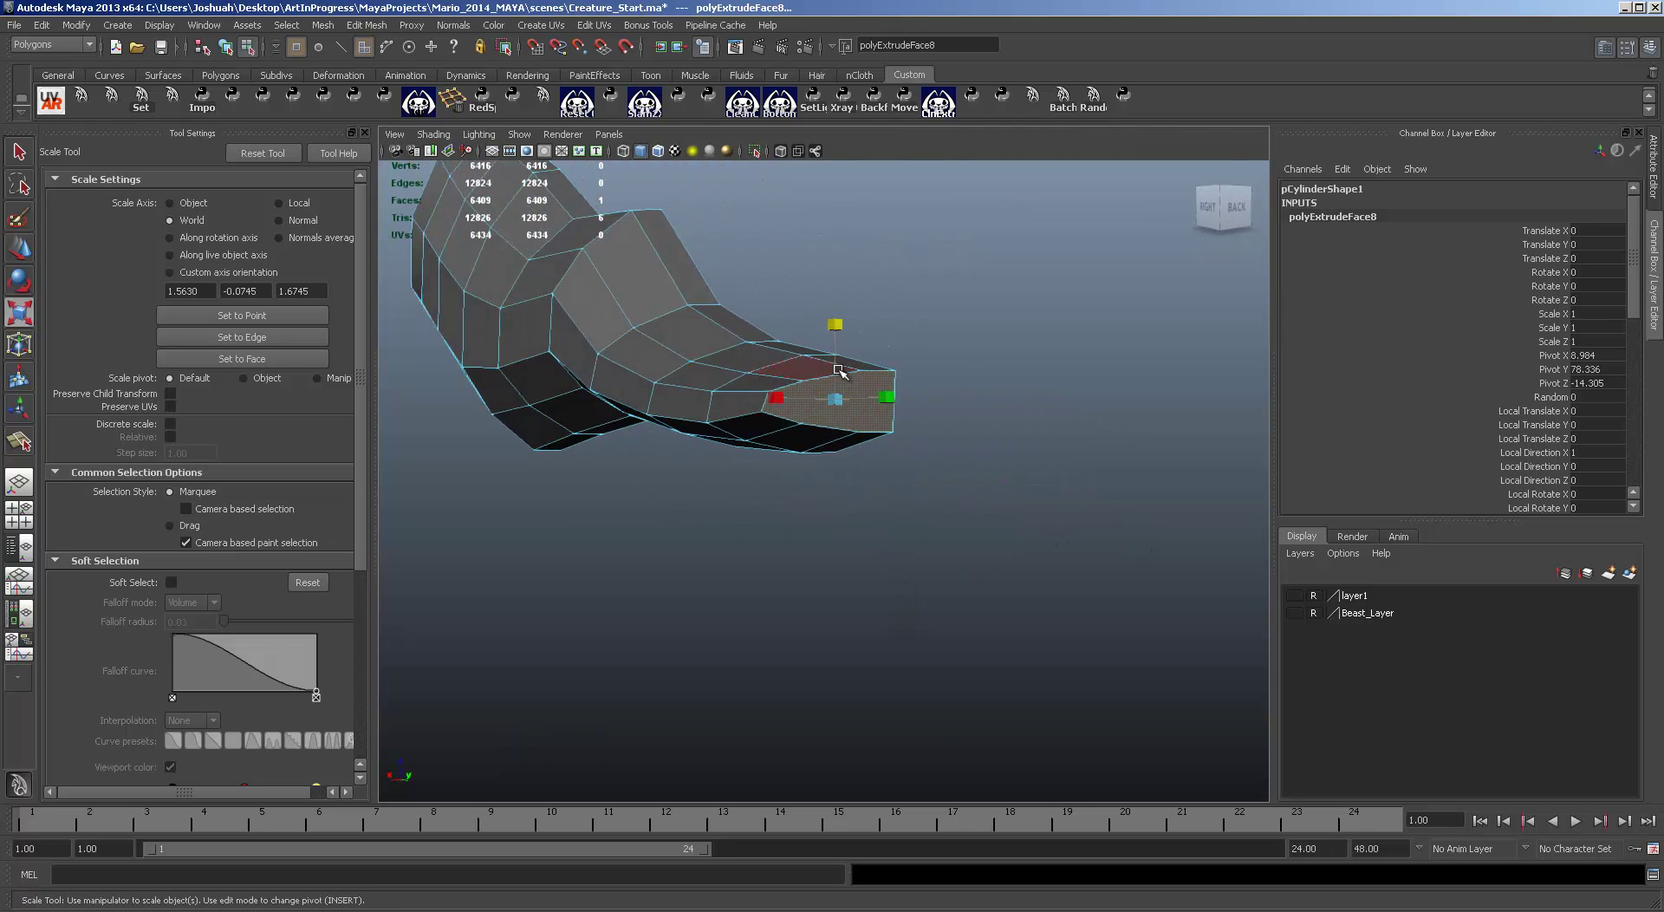
{"action": "left_click", "coordinate": [323, 25]}
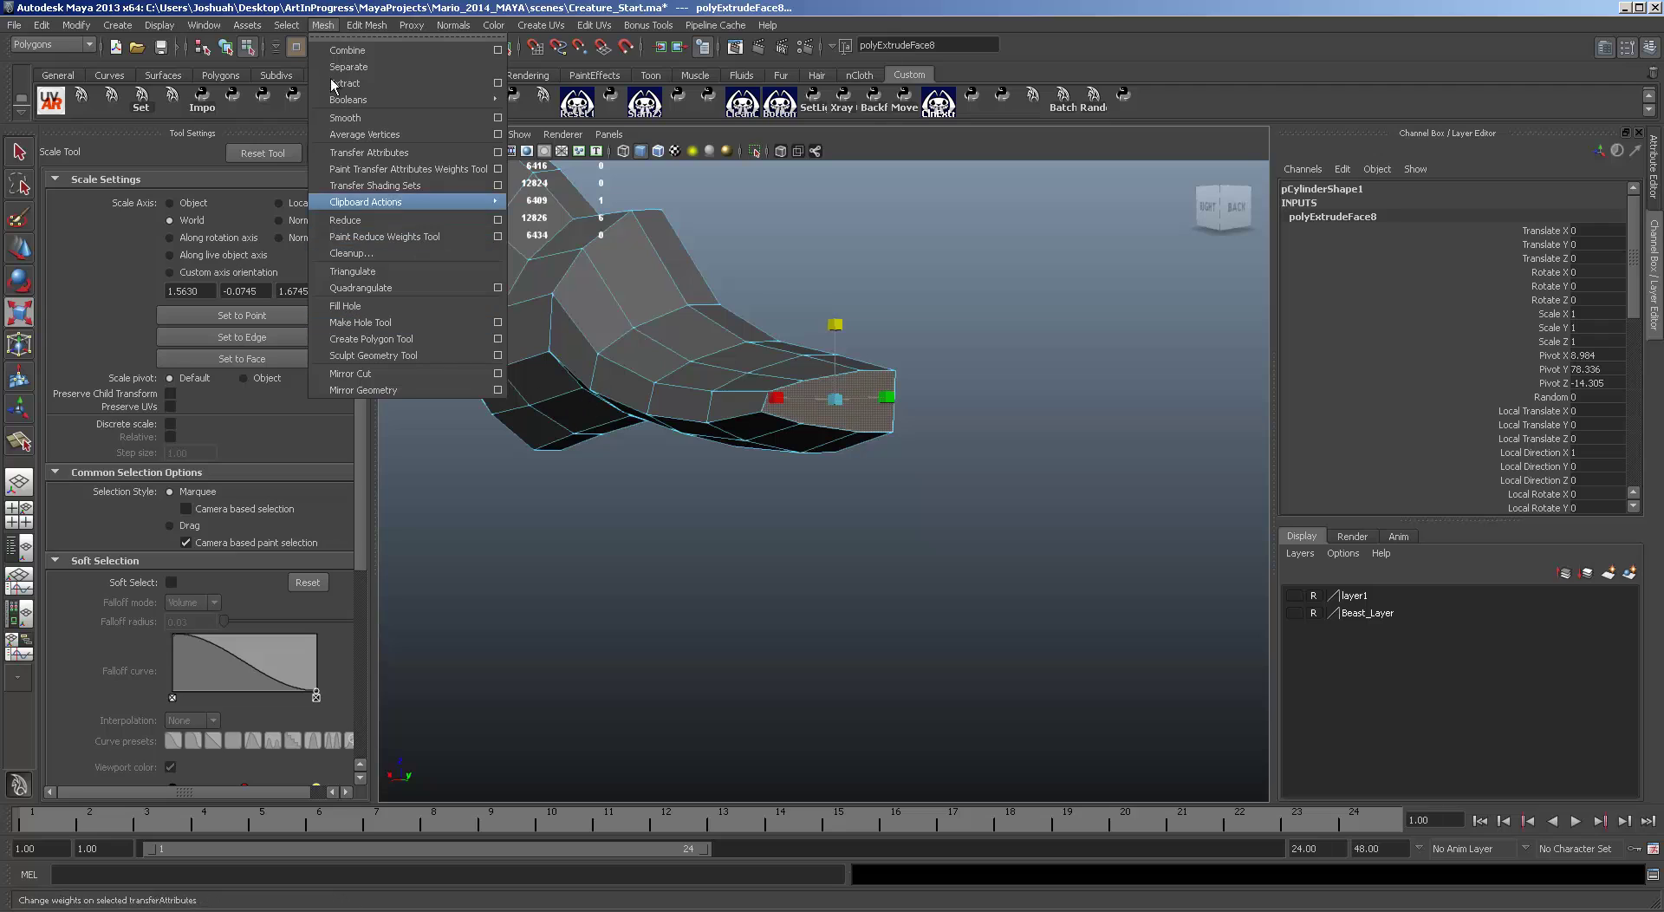
{"action": "mouse_move", "coordinate": [367, 25]}
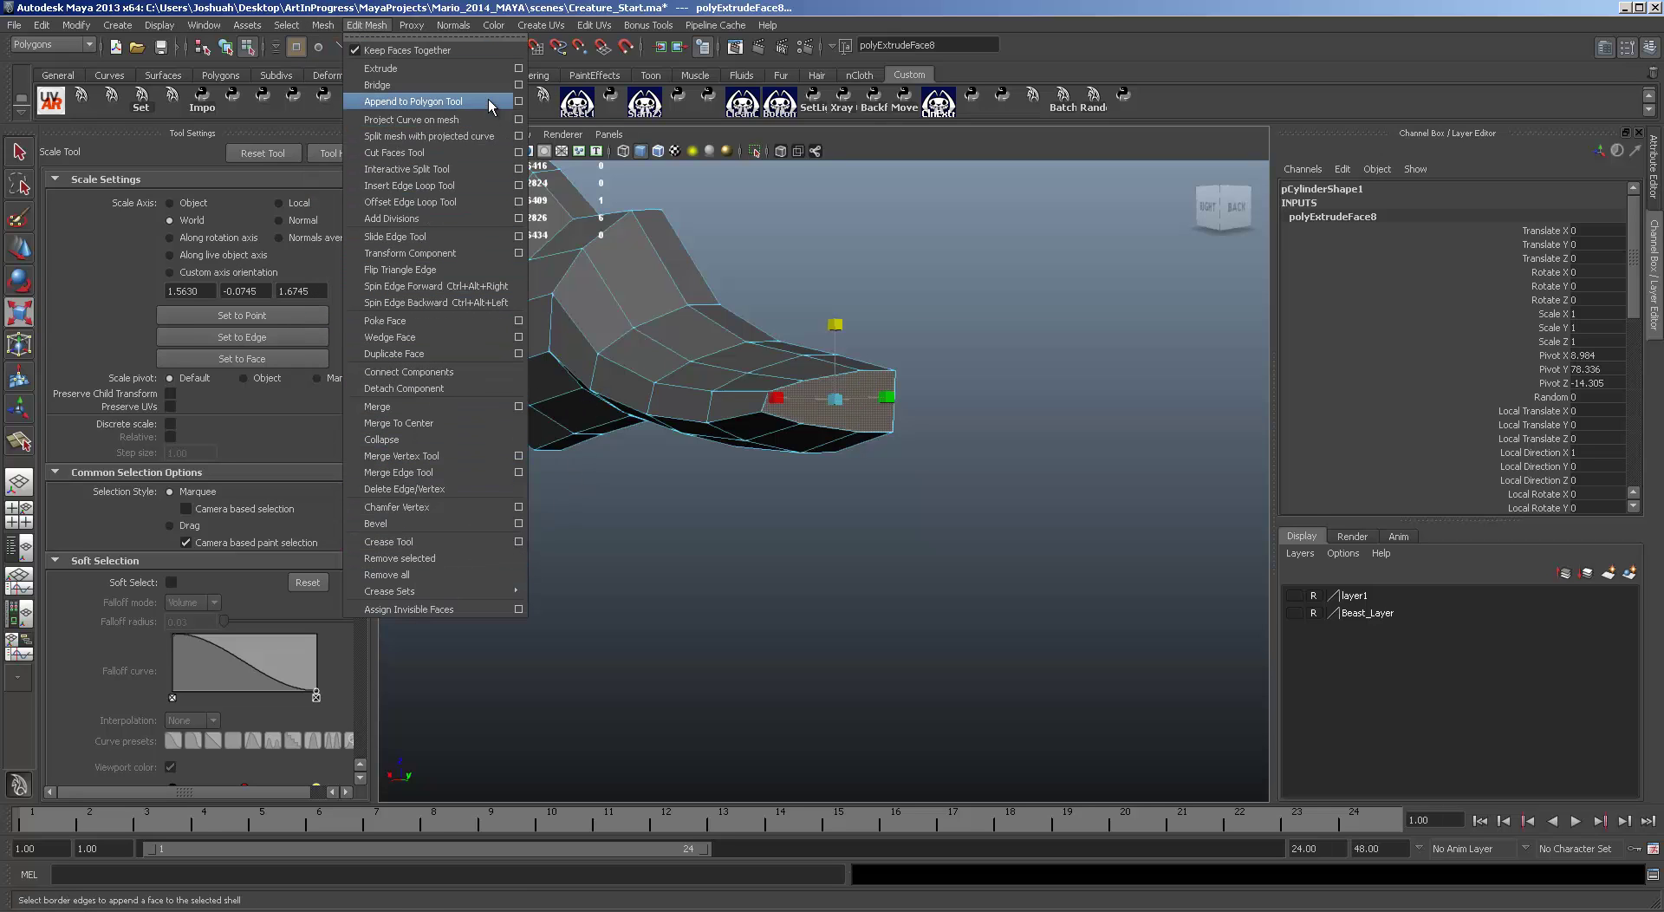
{"action": "left_click", "coordinate": [421, 324]}
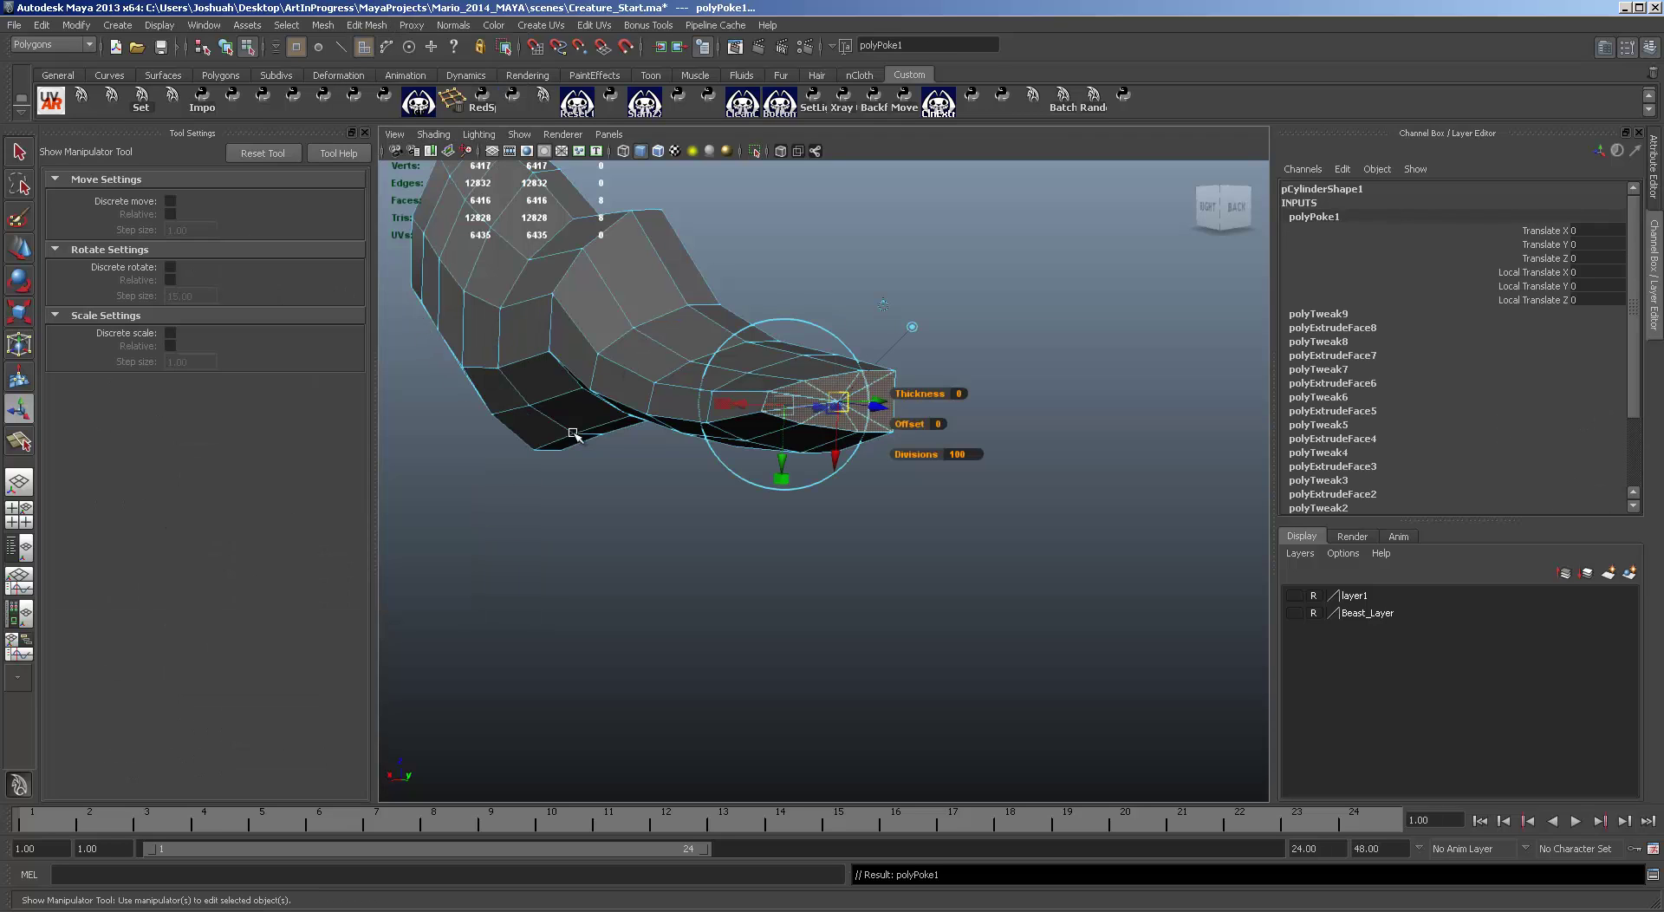
{"action": "scroll", "coordinate": [939, 443], "scroll_direction": "up", "scroll_amount": 3}
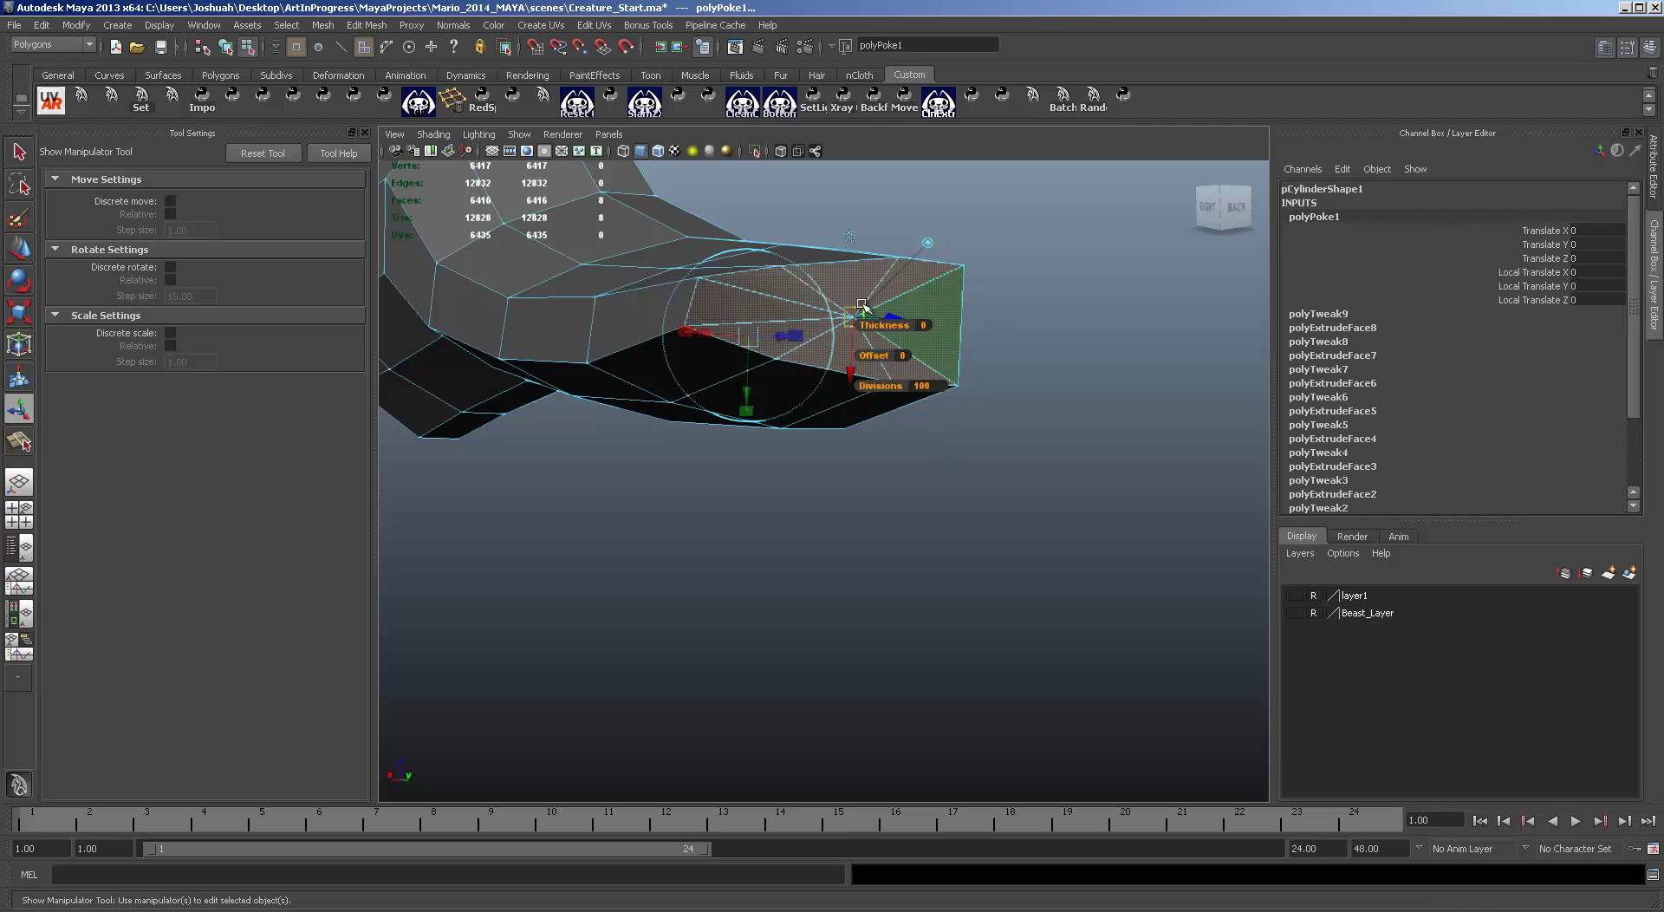
Step: Delete the poked triangular face on the open centre side of the tail's end
{"action": "middle_click_drag", "start_coordinate": [1027, 350], "coordinate": [904, 398], "text": "alt"}
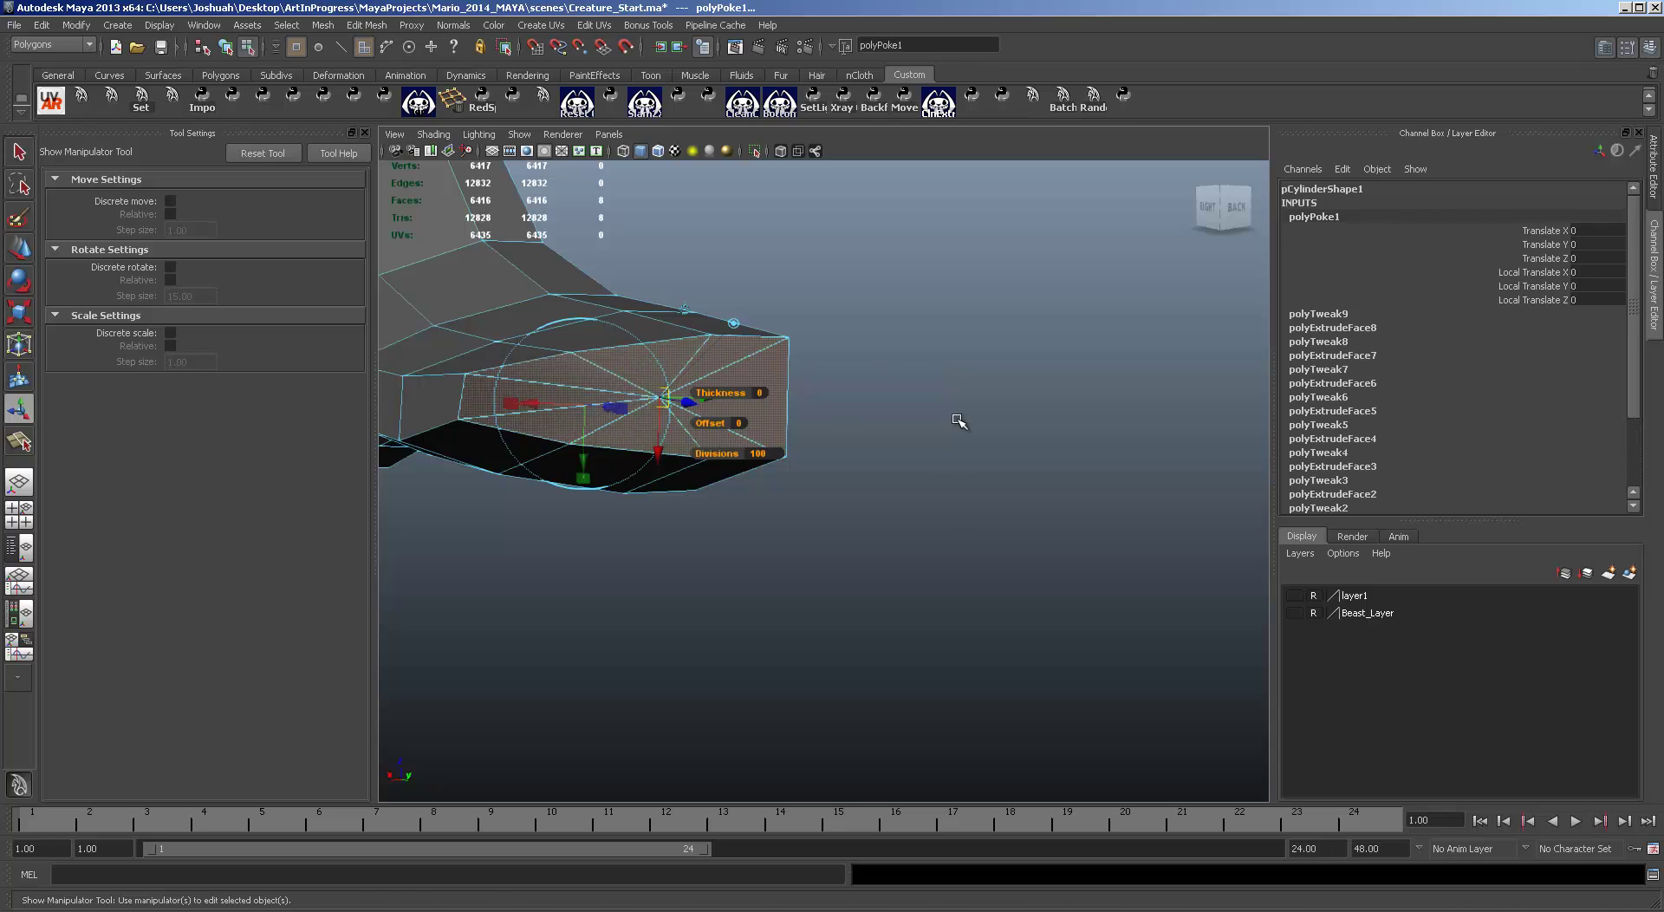
{"action": "key", "text": "w"}
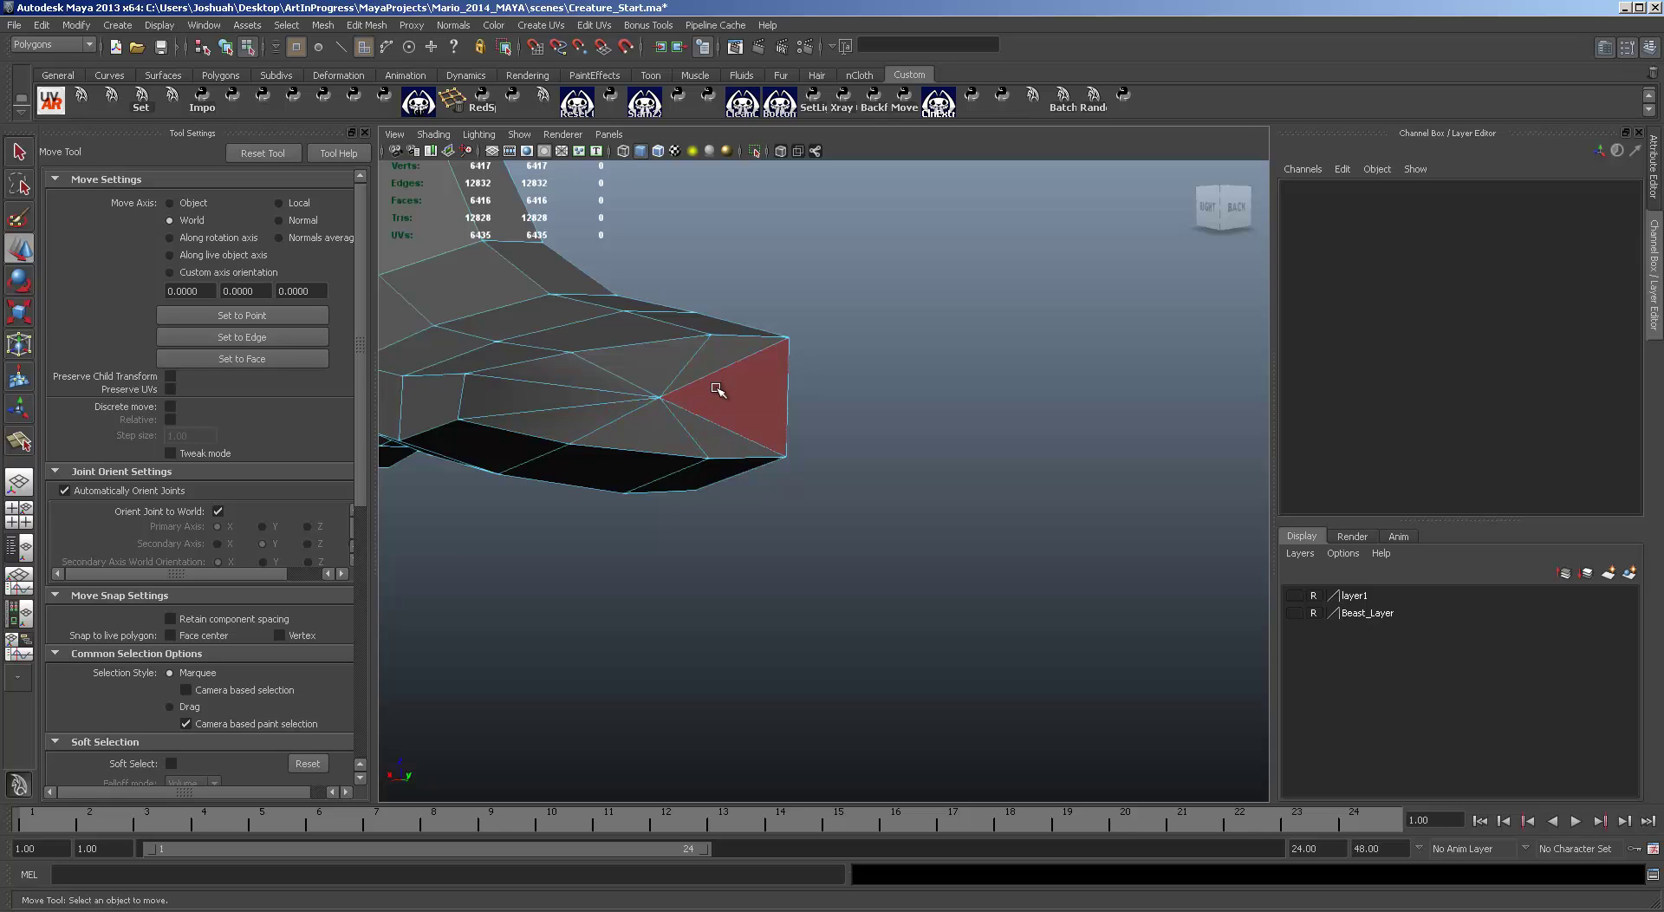
{"action": "left_click", "coordinate": [718, 390]}
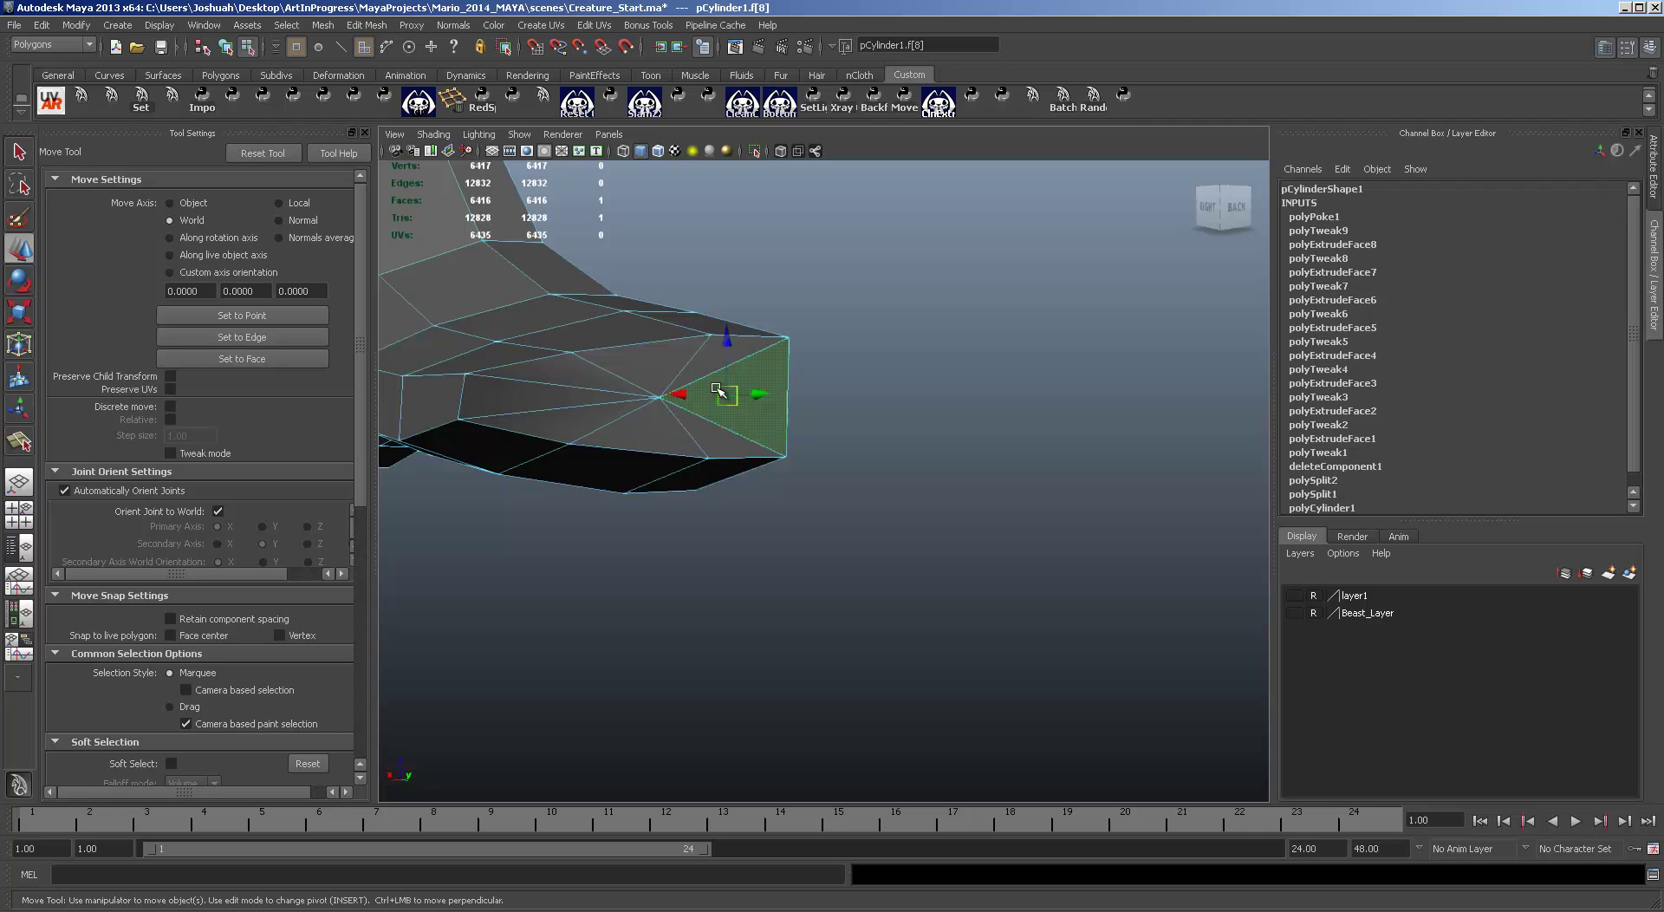
{"action": "key", "text": "Delete"}
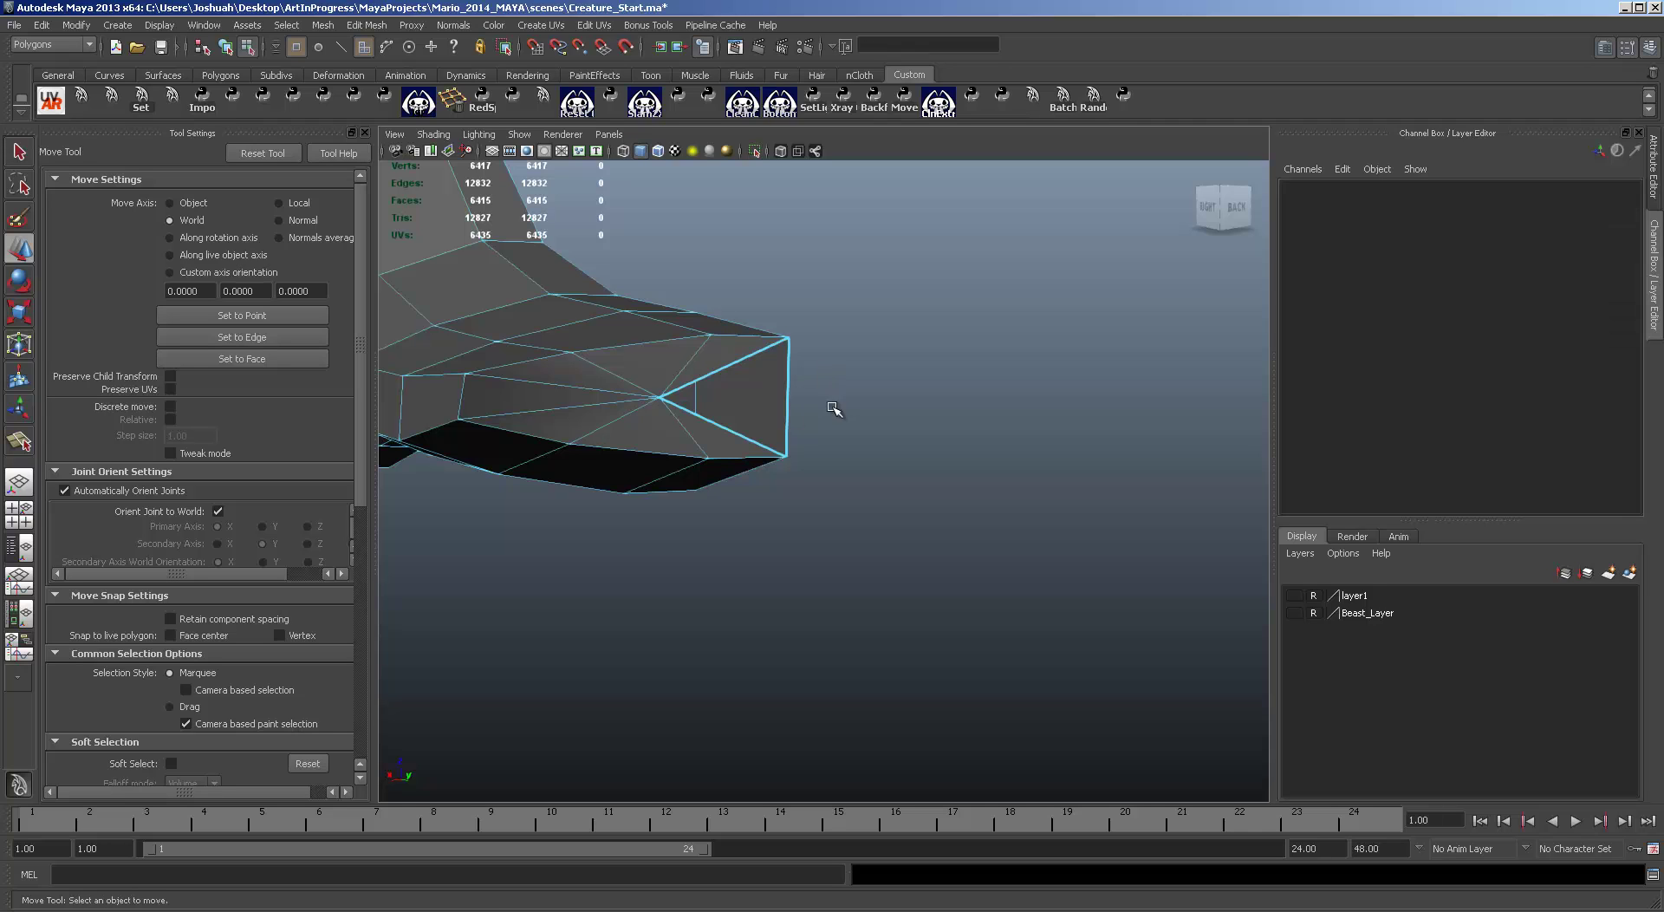
Step: Delete the row of flat faces along the body's inner centre side, from the front of the body to the tail end
{"action": "left_click_drag", "start_coordinate": [869, 419], "coordinate": [687, 412], "text": "alt"}
{"action": "left_click", "coordinate": [1140, 338]}
{"action": "left_click", "coordinate": [1099, 351], "text": "shift"}
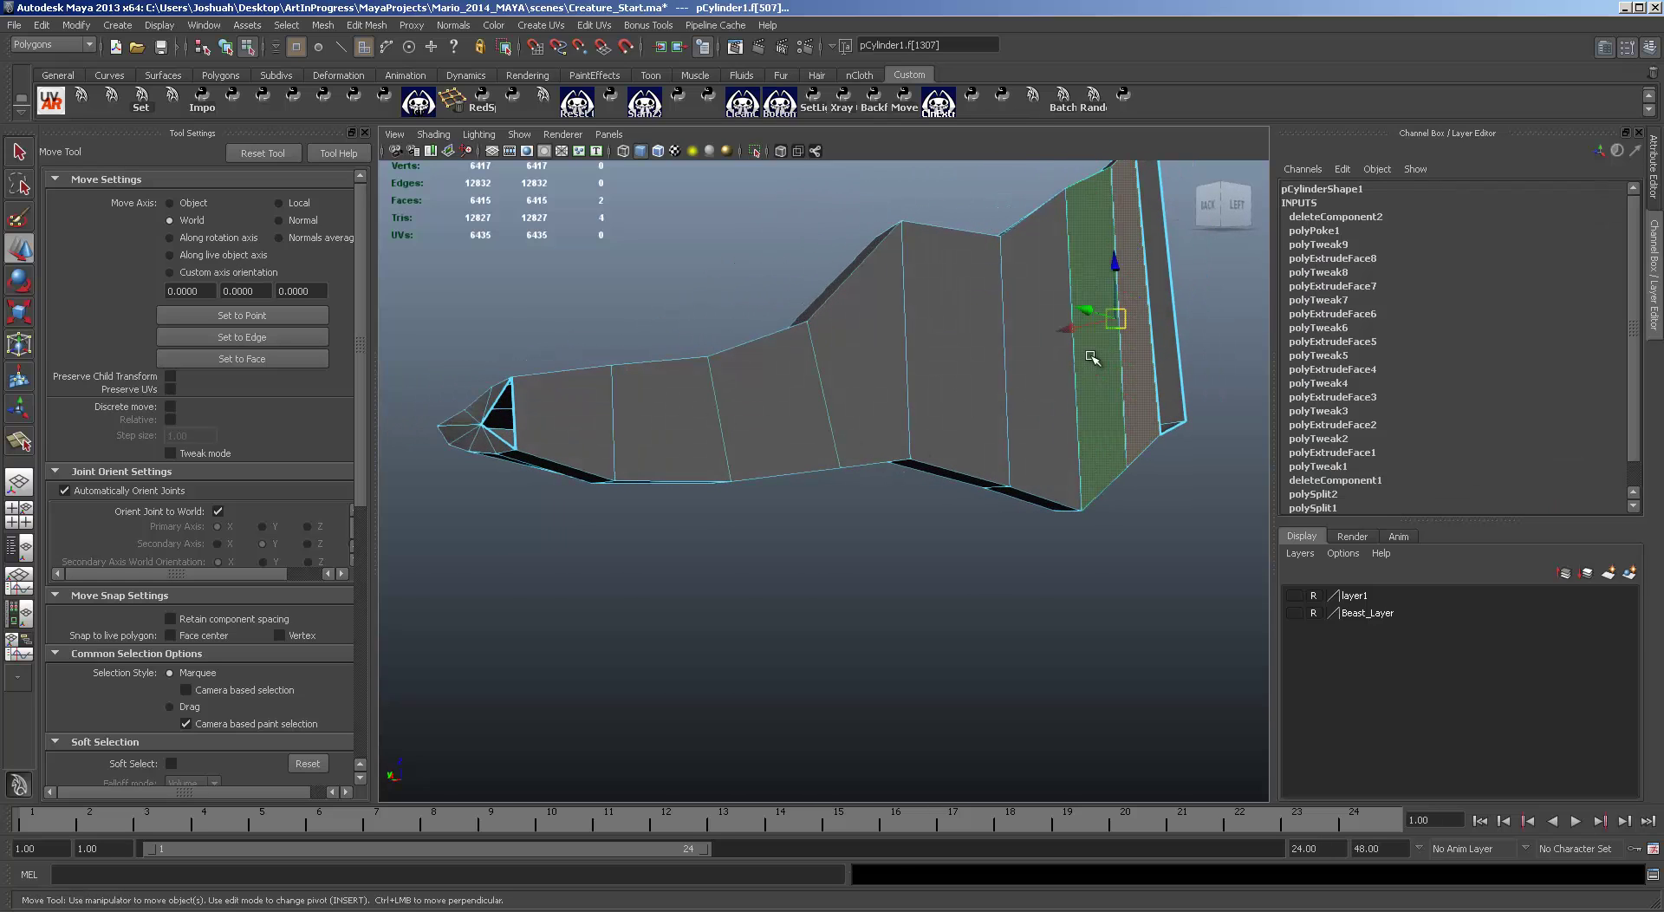
{"action": "left_click", "coordinate": [1044, 371], "text": "shift"}
{"action": "left_click", "coordinate": [969, 373], "text": "shift"}
{"action": "left_click", "coordinate": [869, 366], "text": "shift"}
{"action": "left_click", "coordinate": [754, 427], "text": "shift"}
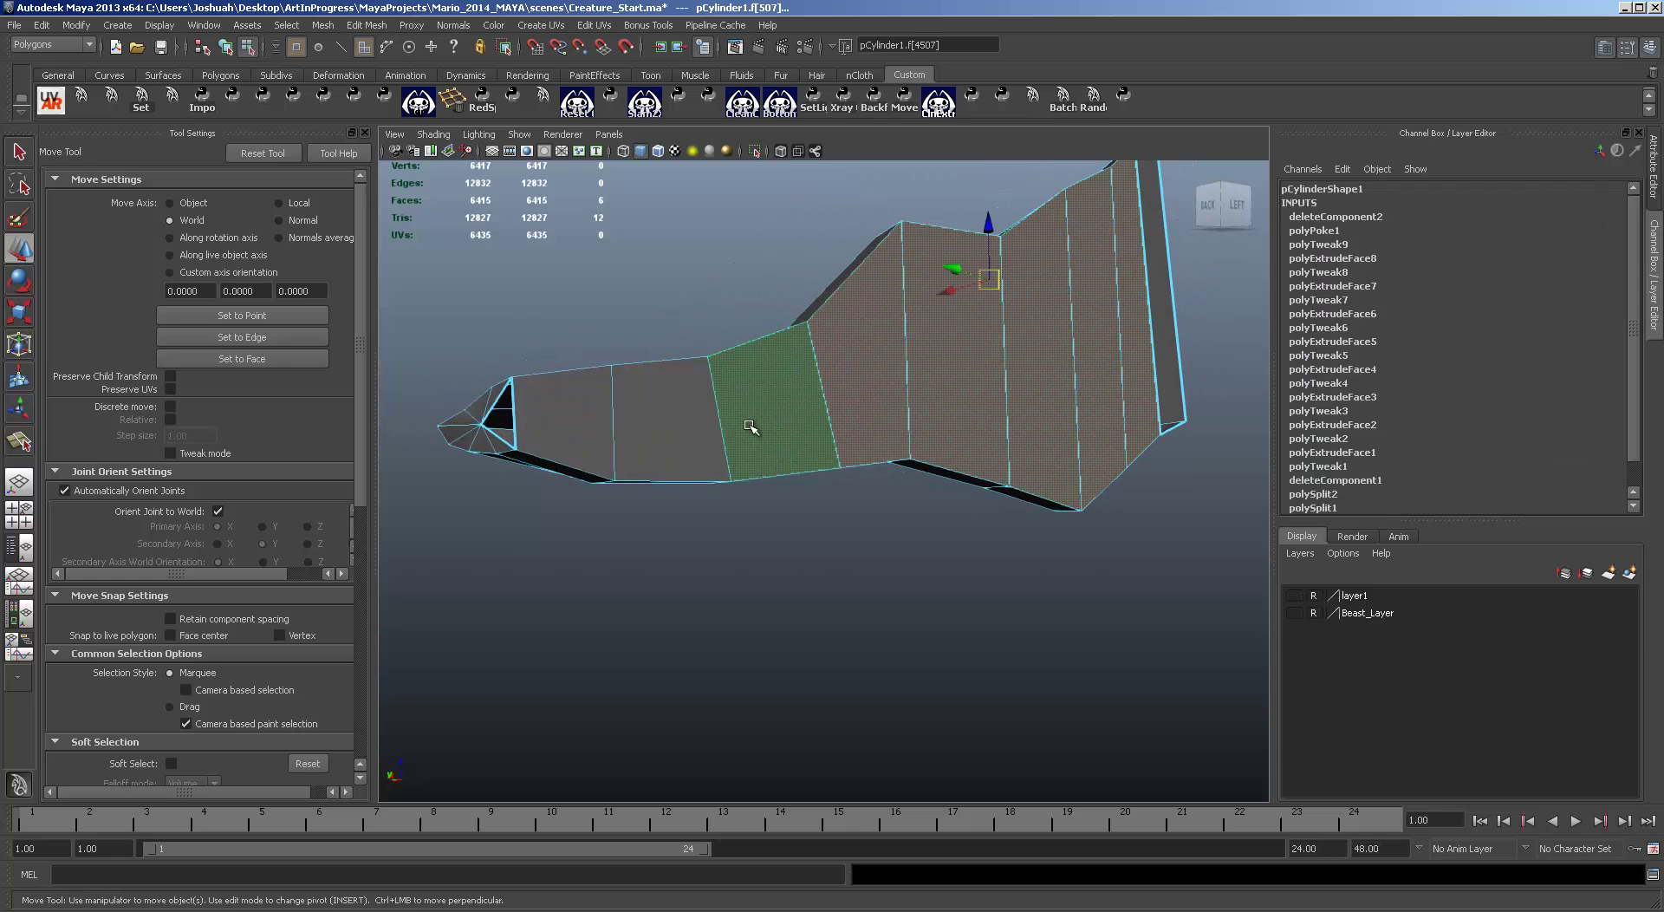
{"action": "left_click", "coordinate": [669, 421], "text": "shift"}
{"action": "left_click", "coordinate": [568, 423], "text": "shift"}
{"action": "key", "text": "Delete"}
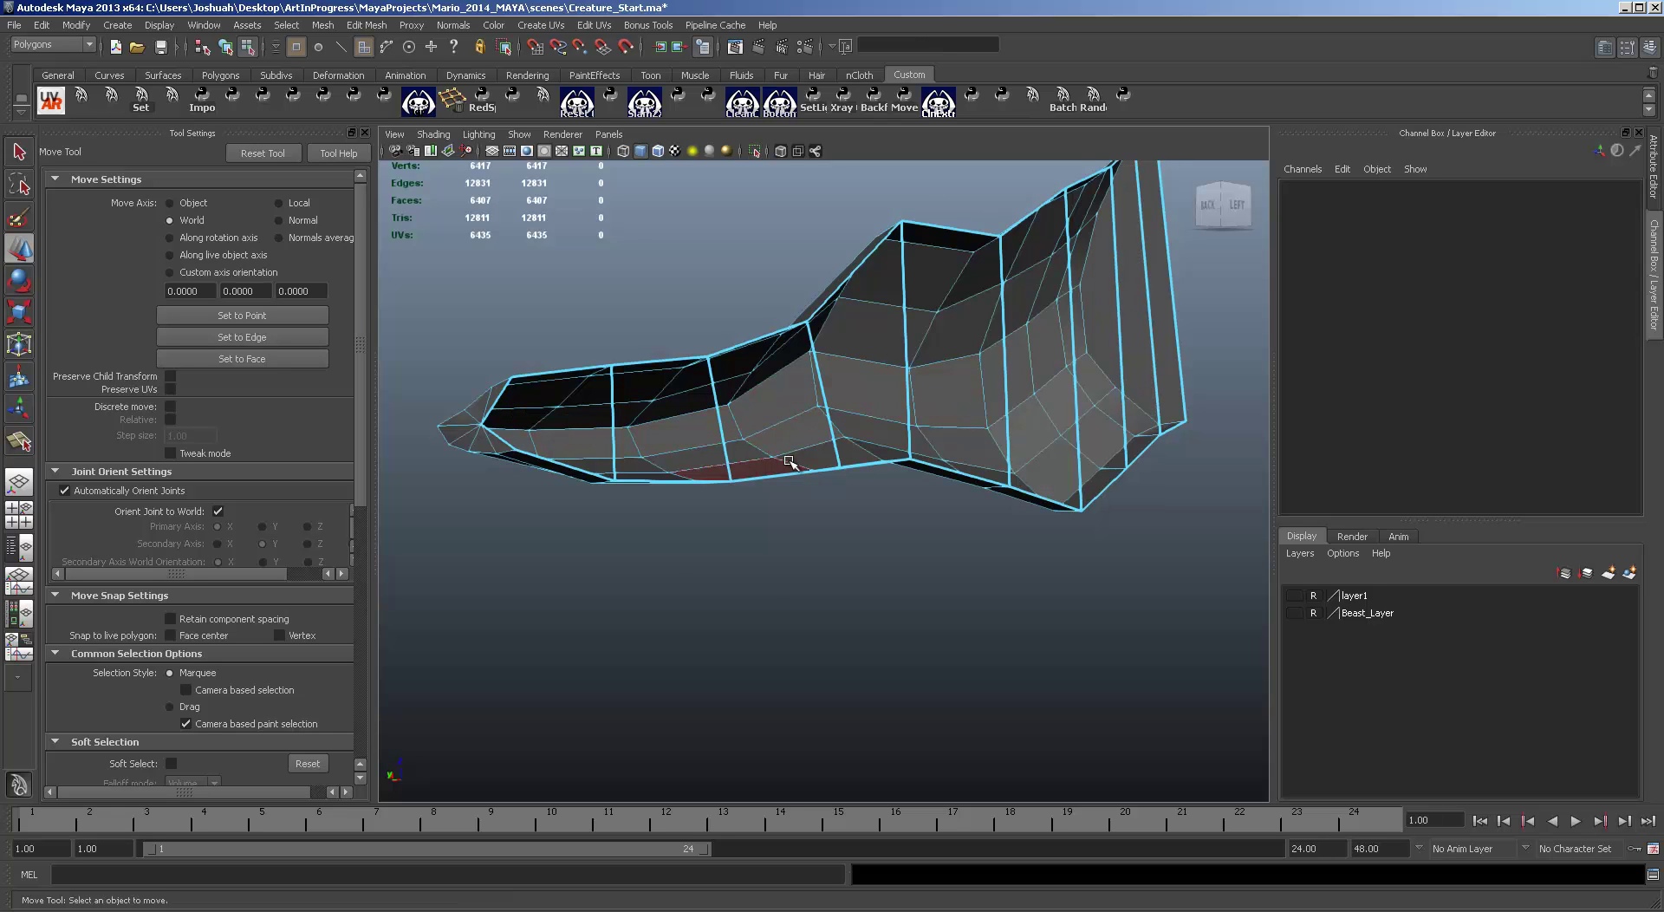
Step: Select and delete the leftover stacked faces at the inner edge of the tail's open end
{"action": "left_click_drag", "start_coordinate": [785, 460], "coordinate": [934, 459], "text": "alt"}
{"action": "left_click_drag", "start_coordinate": [575, 331], "coordinate": [564, 347]}
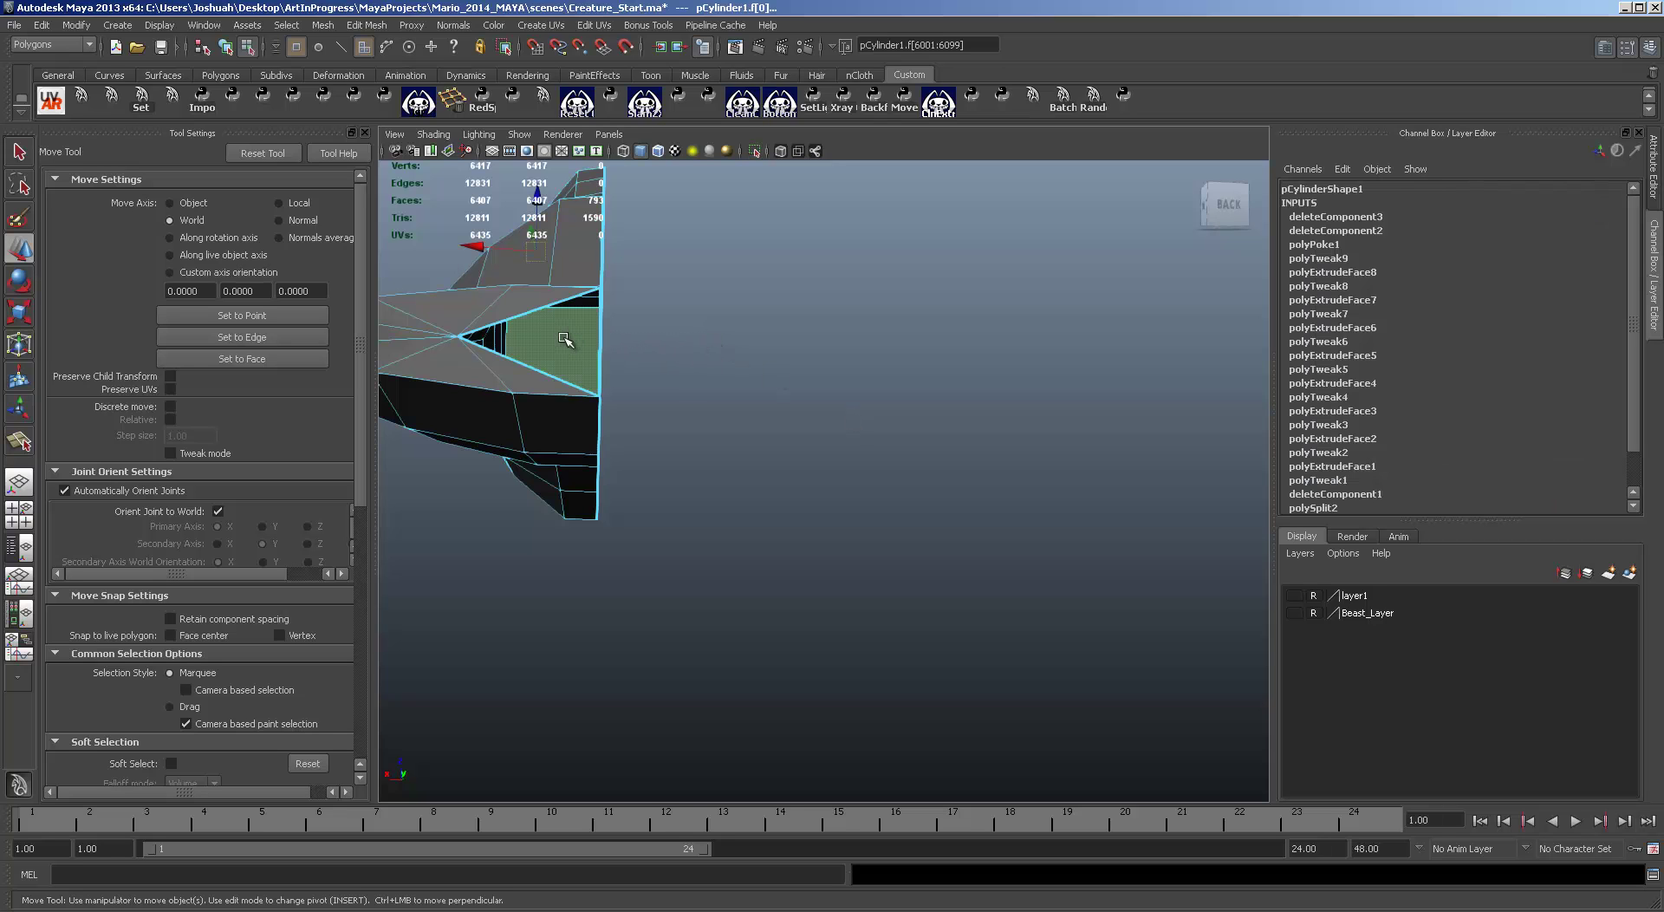
{"action": "key", "text": "Delete"}
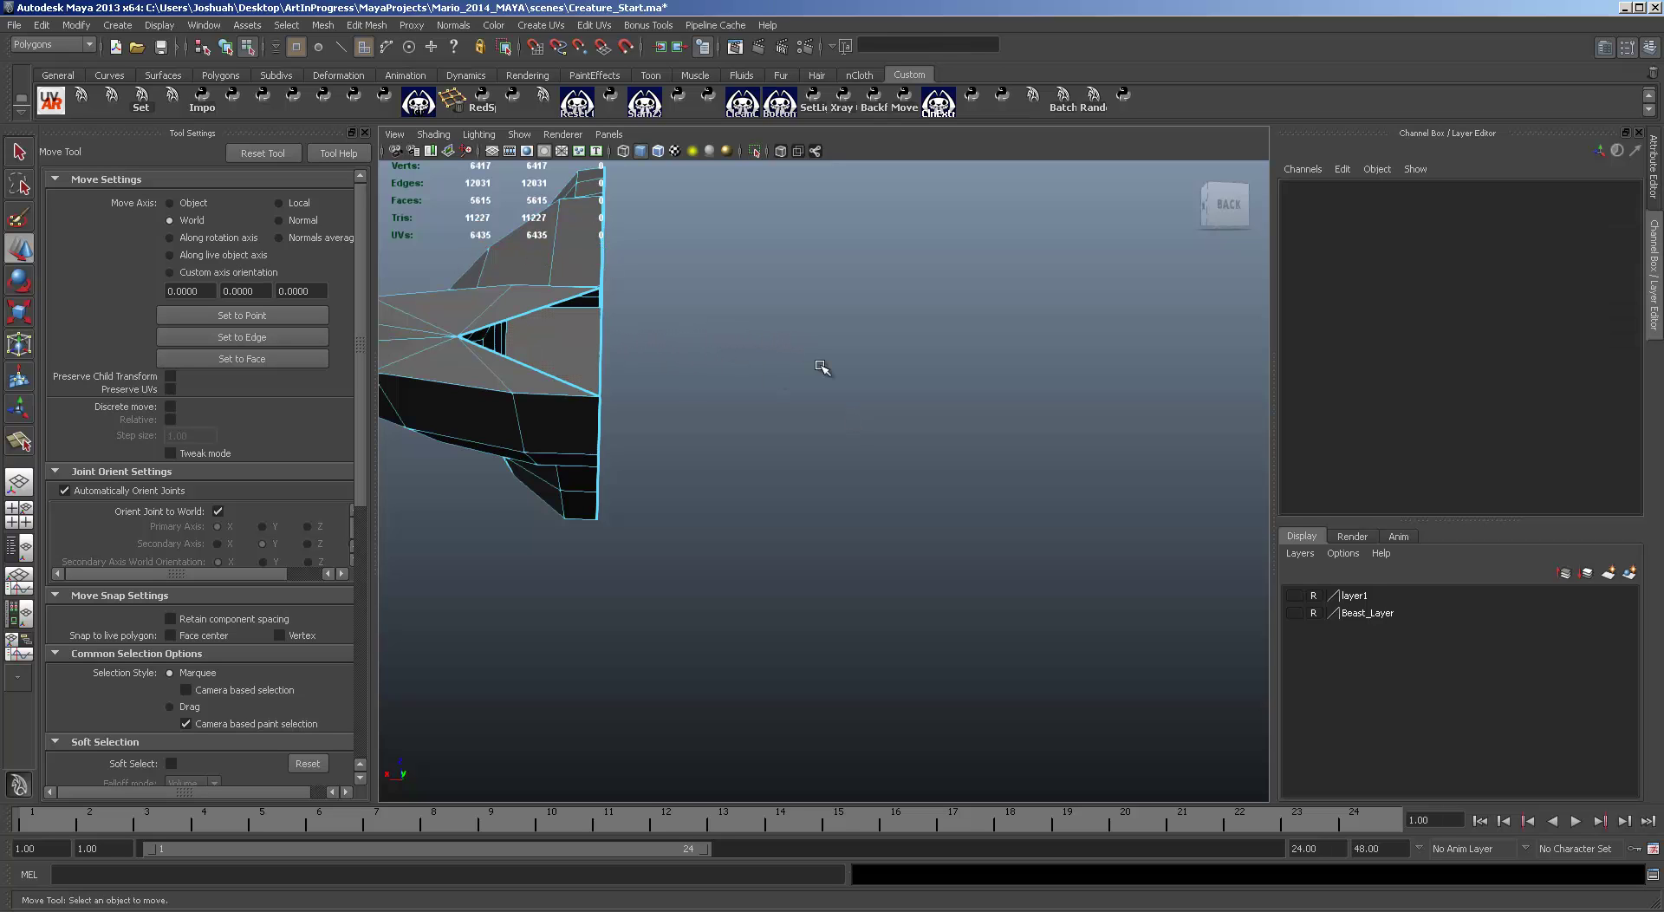
Step: Select all vertices of the half body and merge the overlapping ones
{"action": "left_click_drag", "start_coordinate": [817, 365], "coordinate": [996, 369], "text": "alt"}
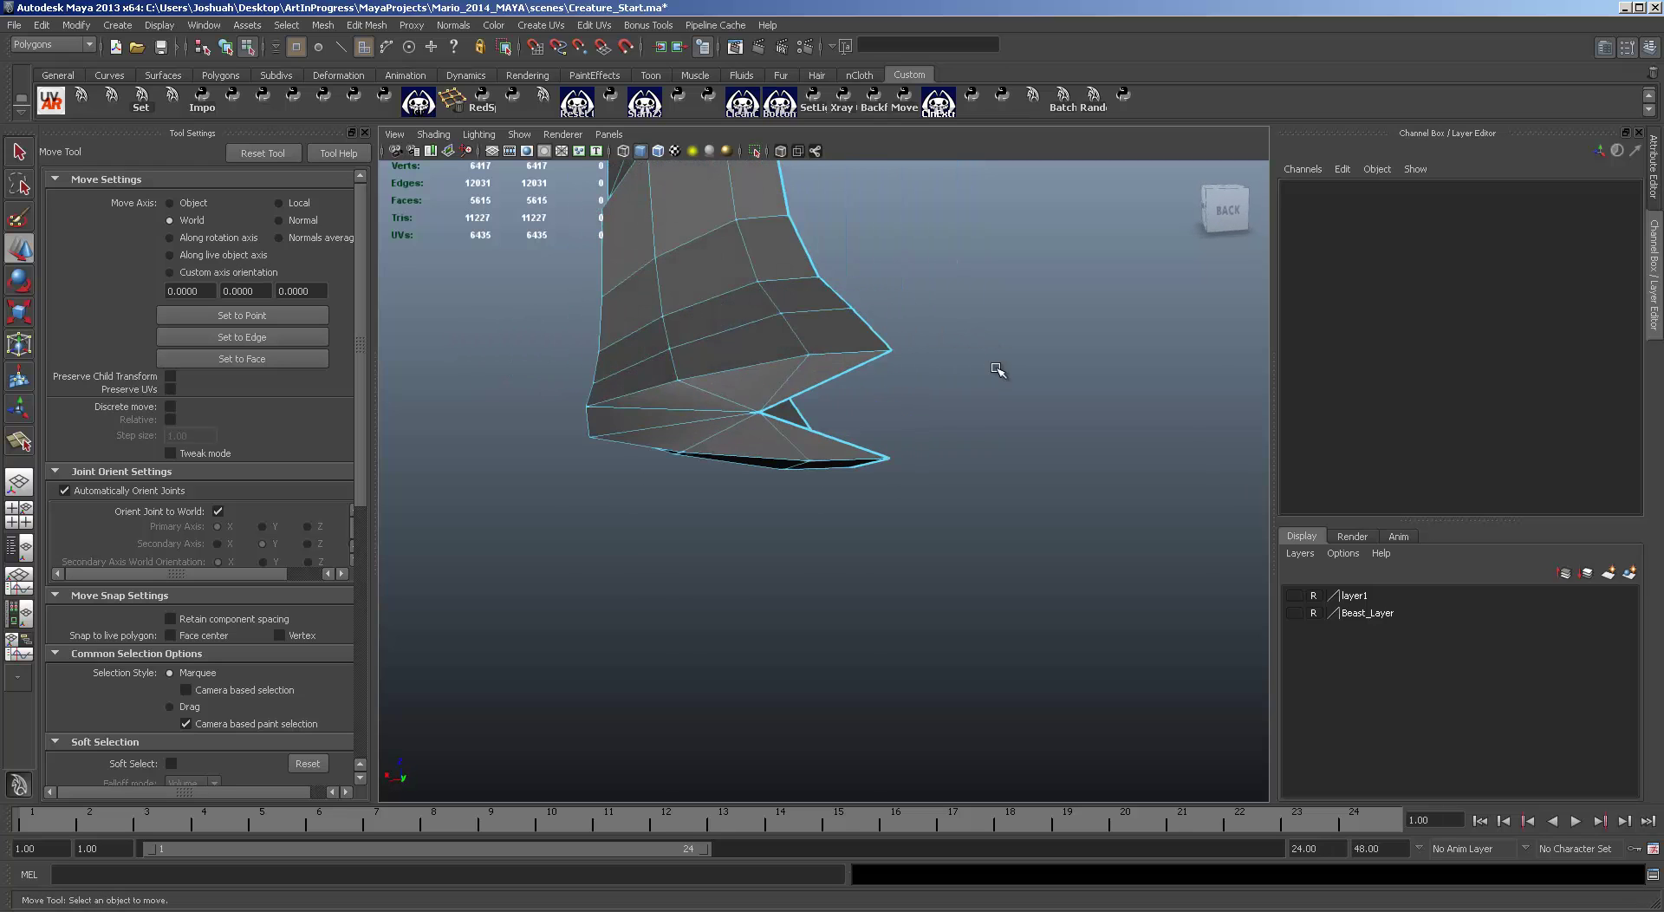
{"action": "middle_click_drag", "start_coordinate": [996, 369], "coordinate": [983, 465], "text": "alt"}
{"action": "scroll", "coordinate": [798, 498], "scroll_direction": "down", "scroll_amount": 5}
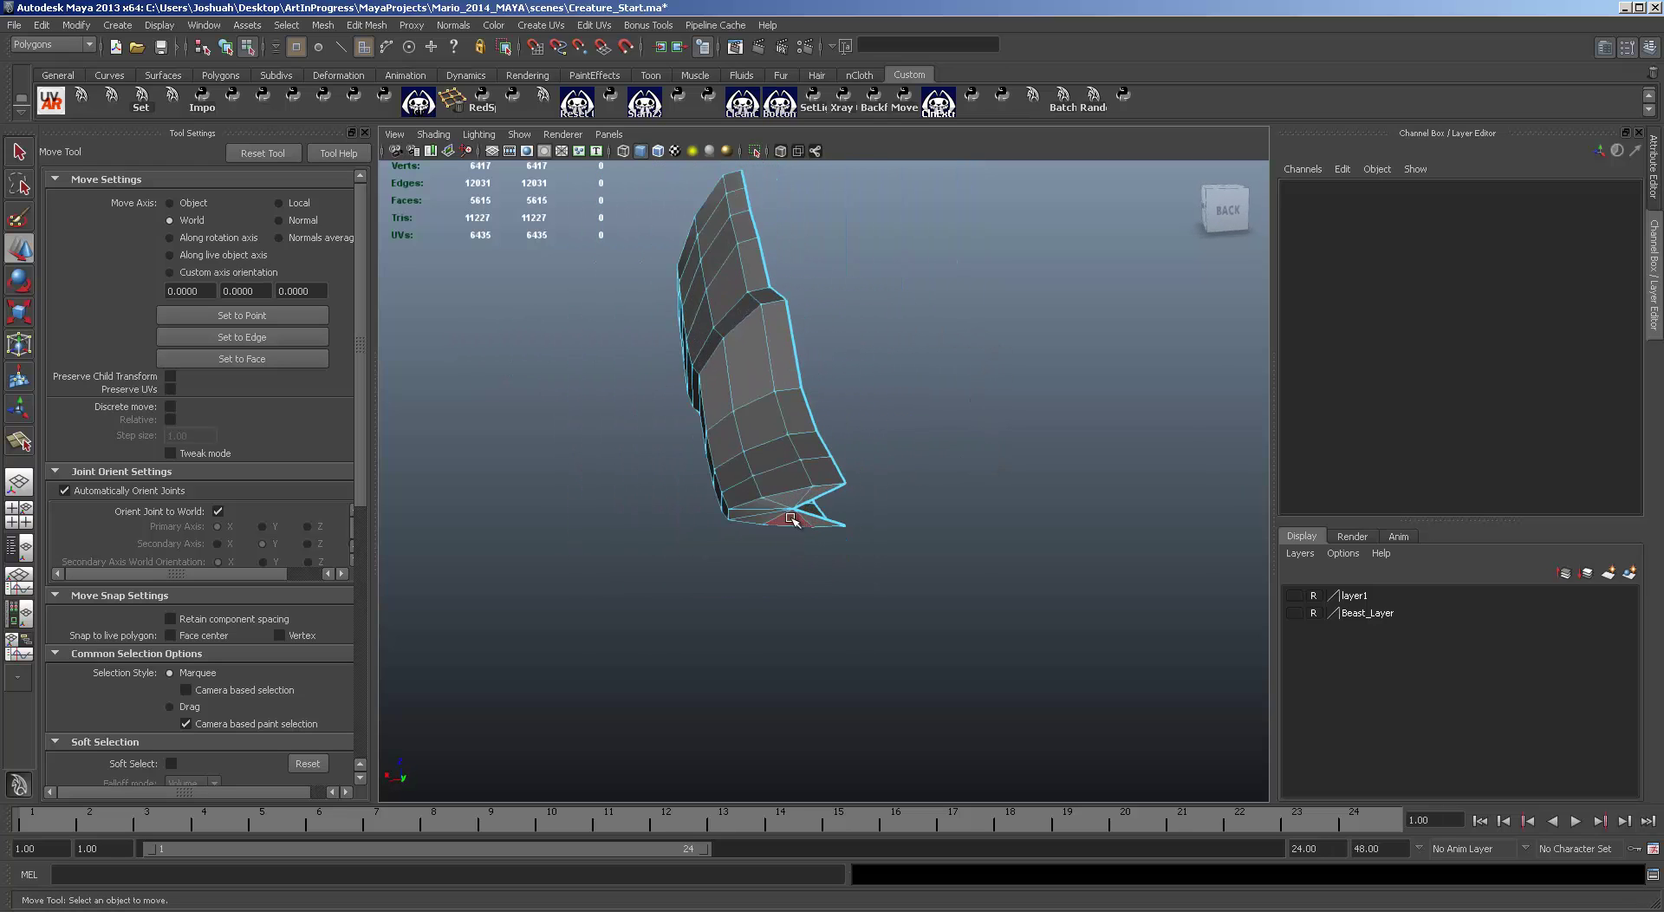
{"action": "left_click_drag", "start_coordinate": [791, 518], "coordinate": [834, 487], "text": "alt"}
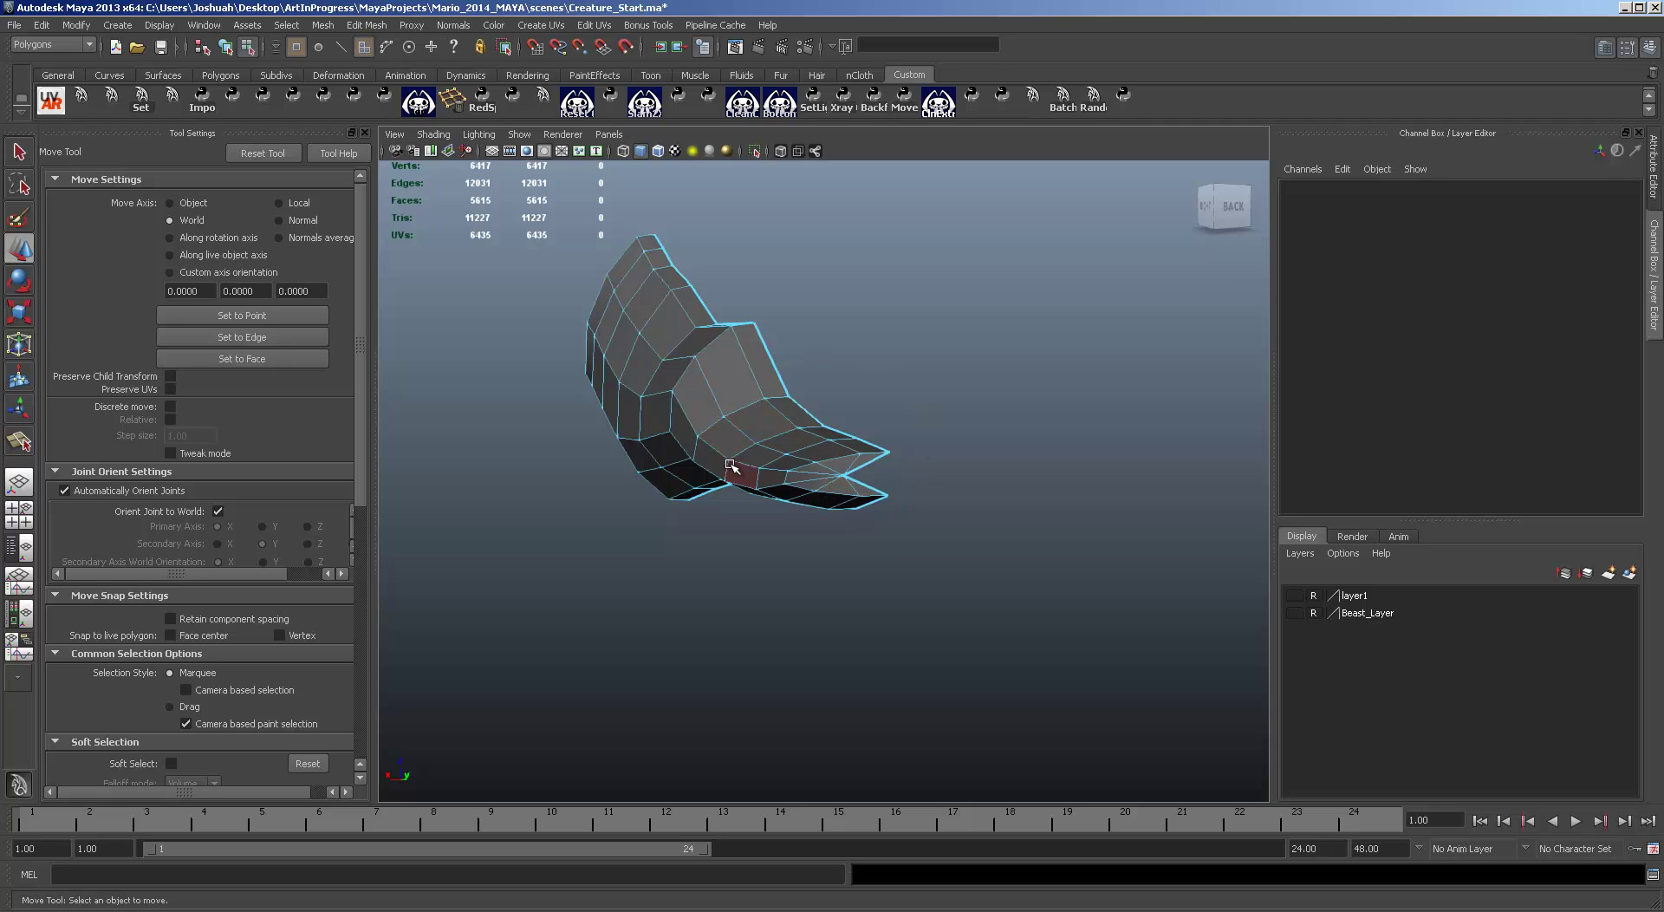
{"action": "key", "text": "F9"}
{"action": "left_click_drag", "start_coordinate": [988, 574], "coordinate": [507, 195]}
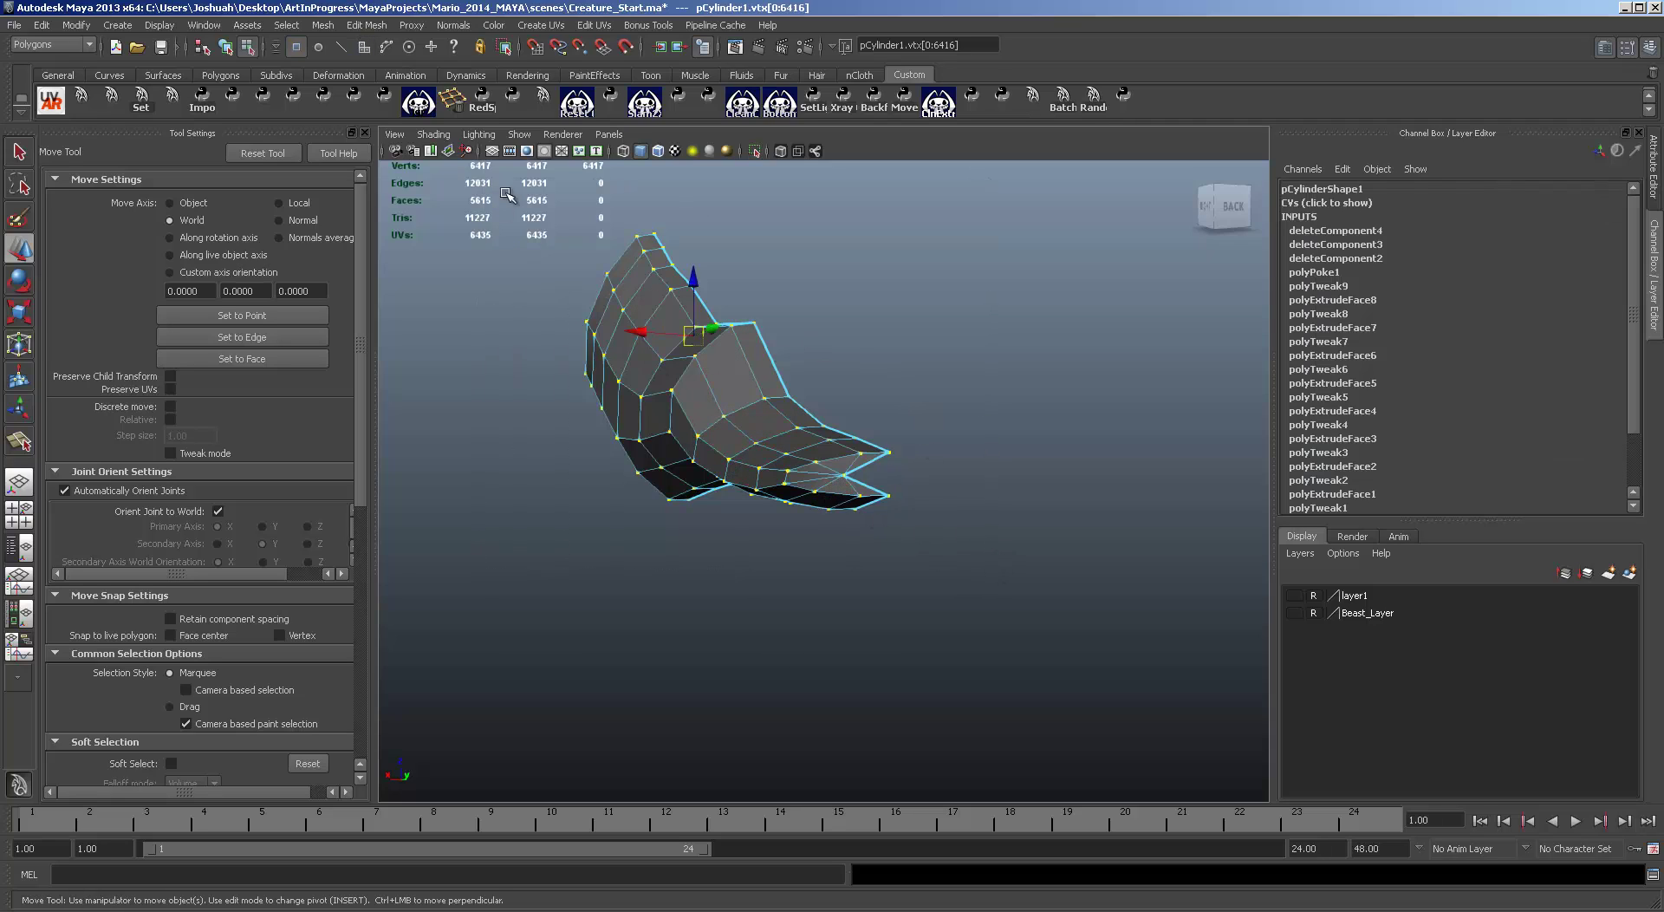
{"action": "left_click", "coordinate": [380, 27]}
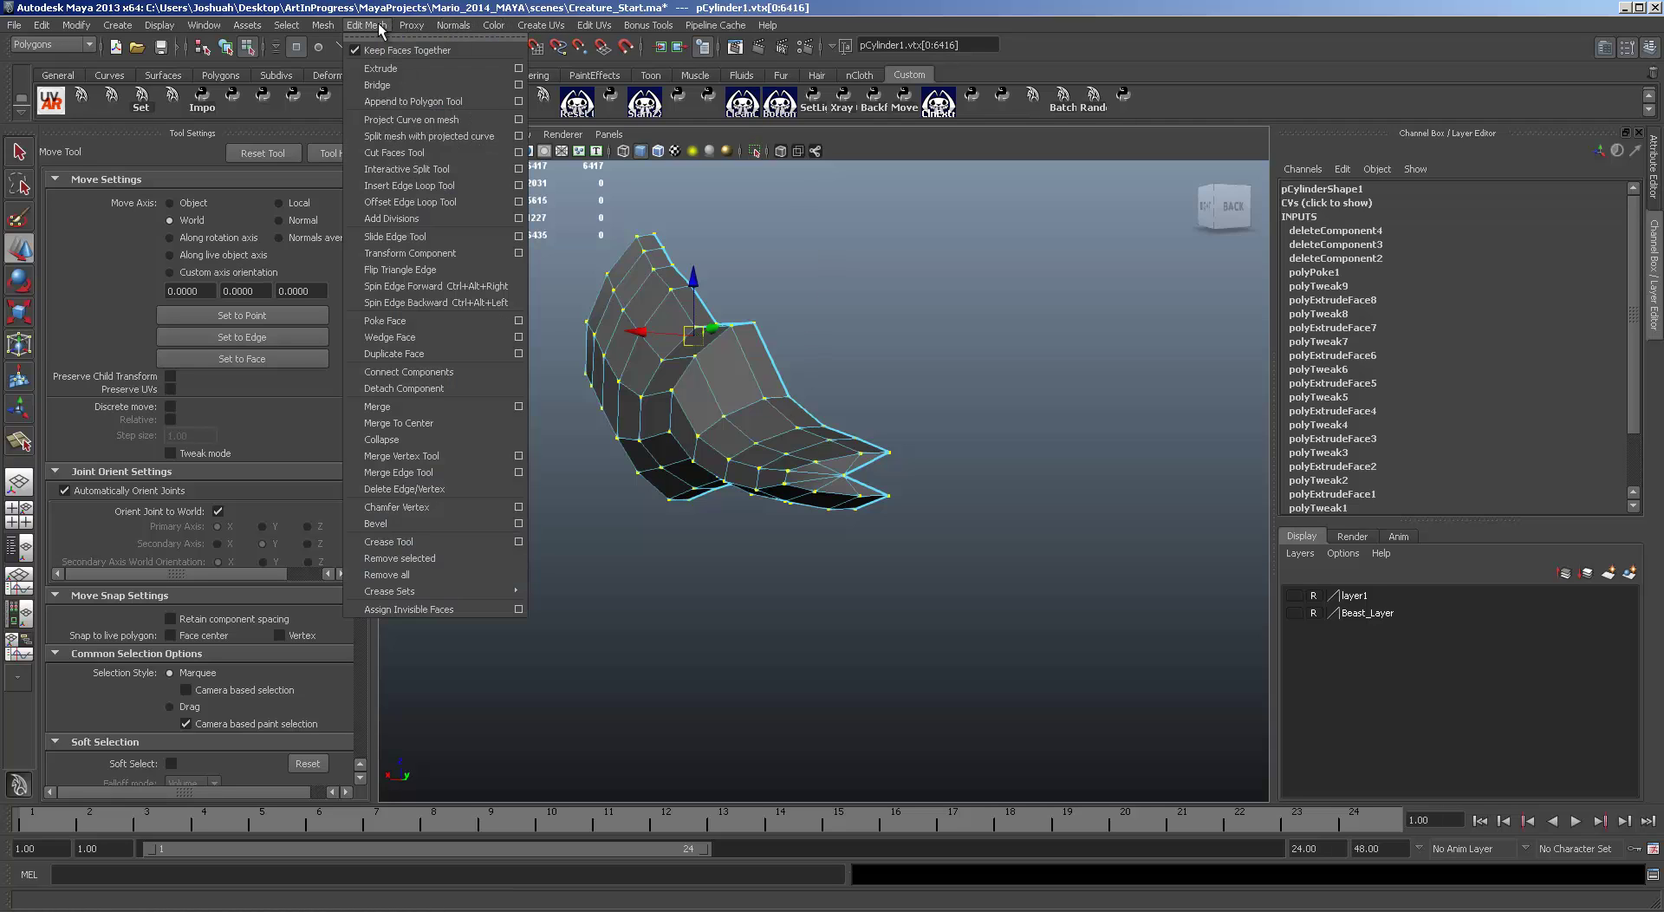
{"action": "left_click", "coordinate": [403, 405]}
{"action": "left_click_drag", "start_coordinate": [656, 424], "coordinate": [451, 149], "text": "alt"}
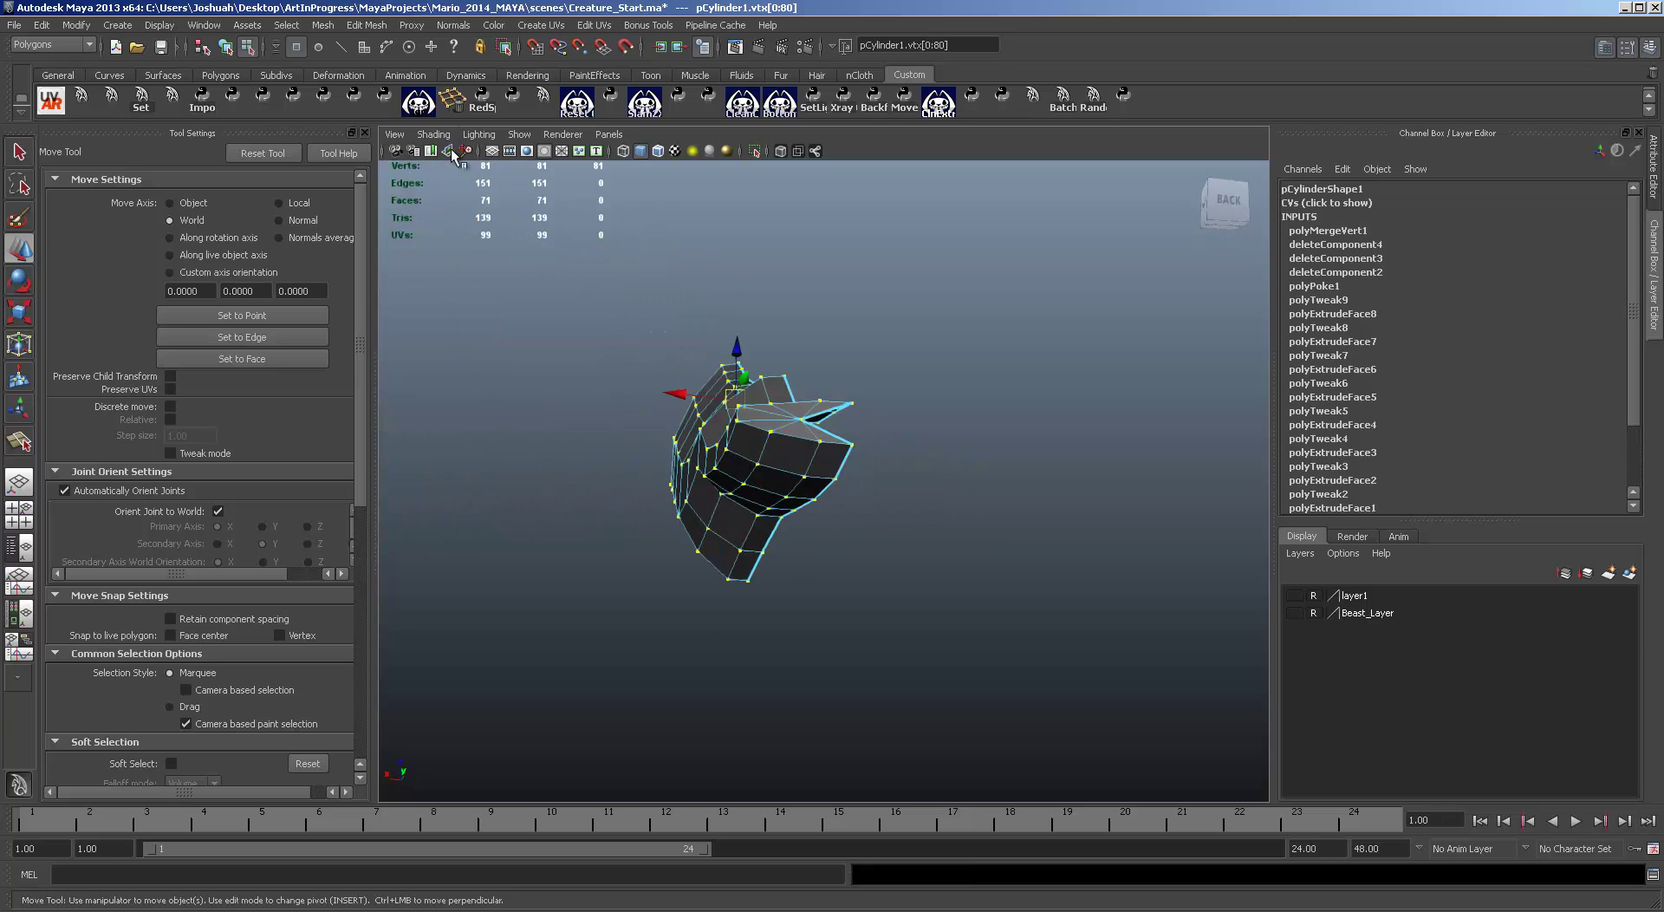
{"action": "left_click", "coordinate": [368, 26]}
{"action": "left_click", "coordinate": [519, 69]}
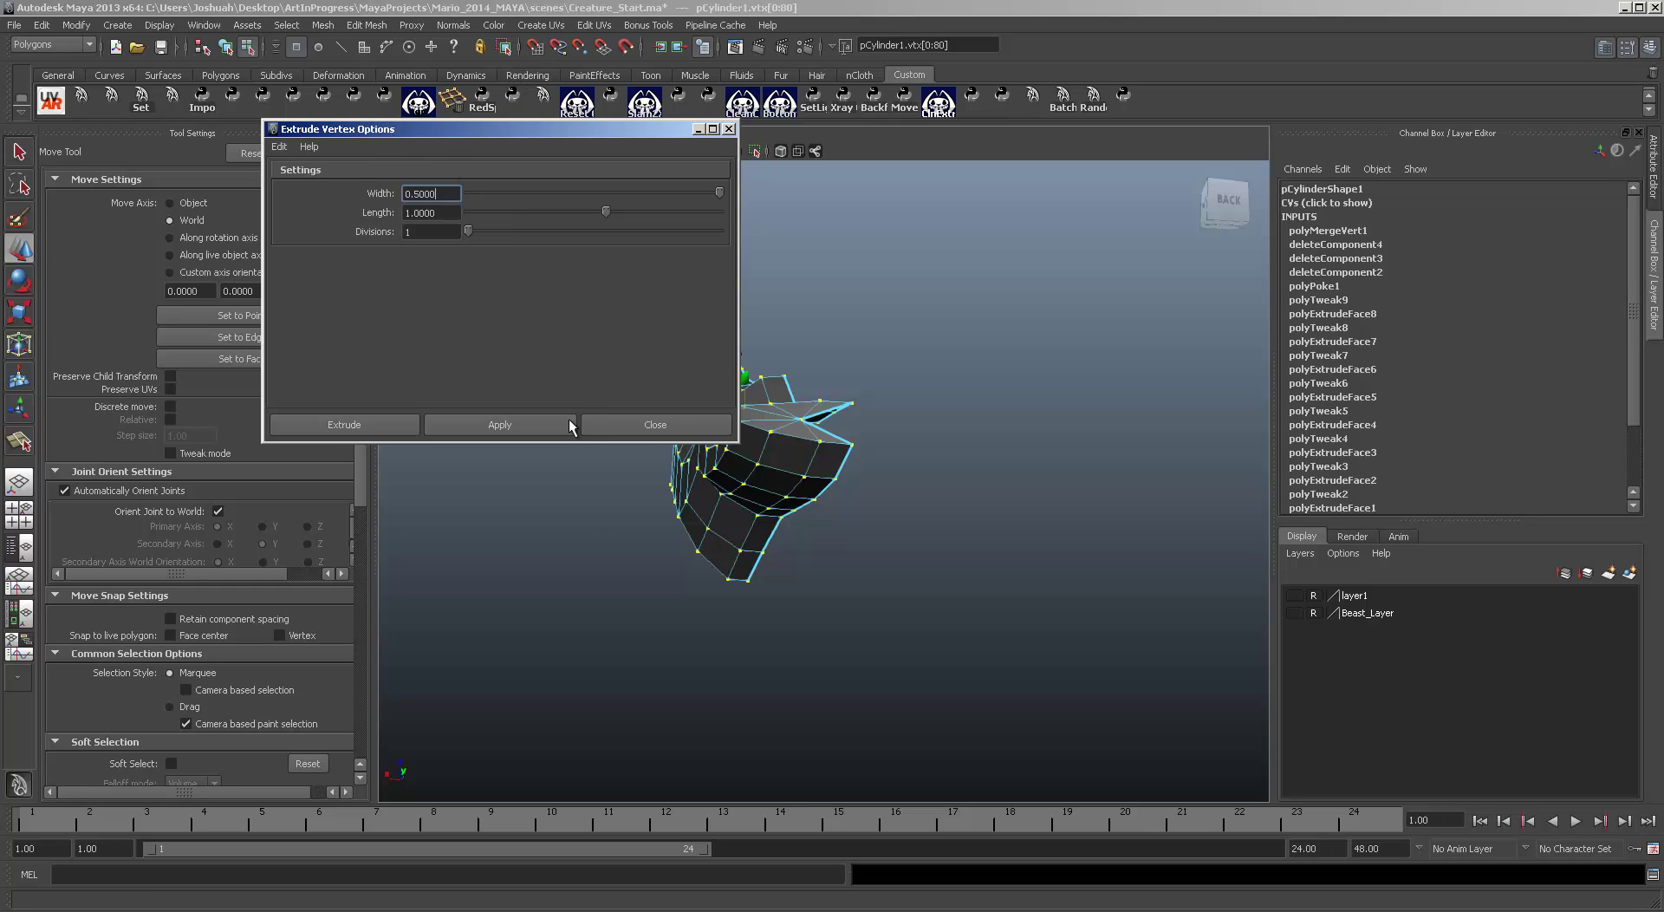
{"action": "left_click", "coordinate": [650, 425]}
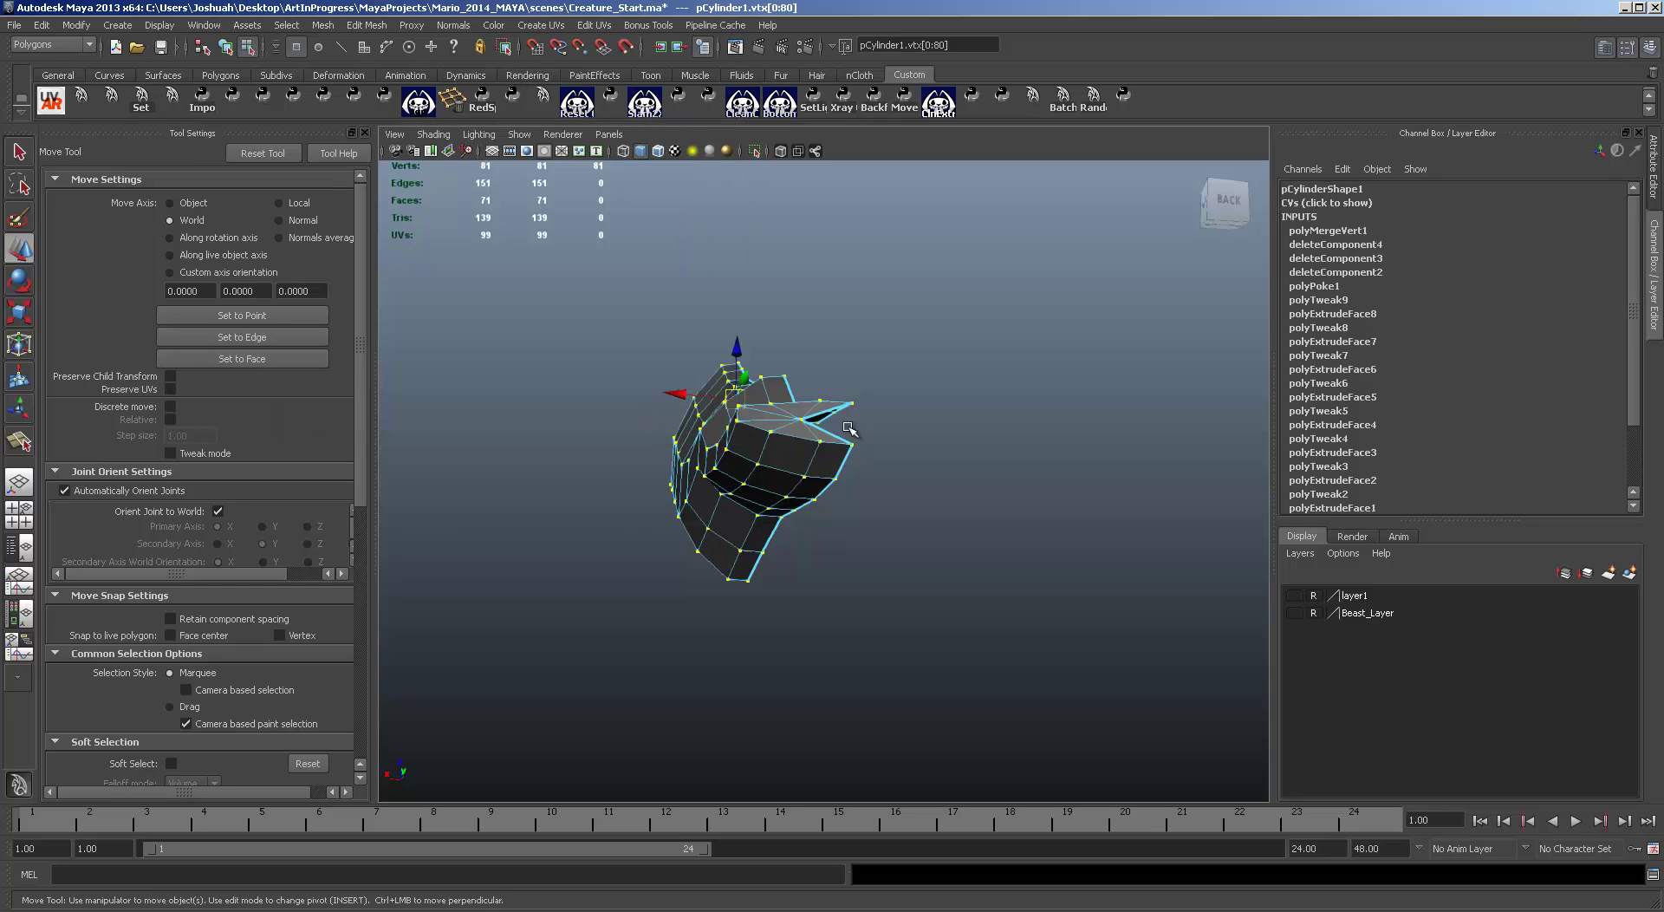
Step: Select a face under the tail and reset the Extrude Face options to their defaults without extruding
{"action": "right_click_drag", "start_coordinate": [822, 428], "coordinate": [801, 447]}
{"action": "left_click", "coordinate": [830, 463]}
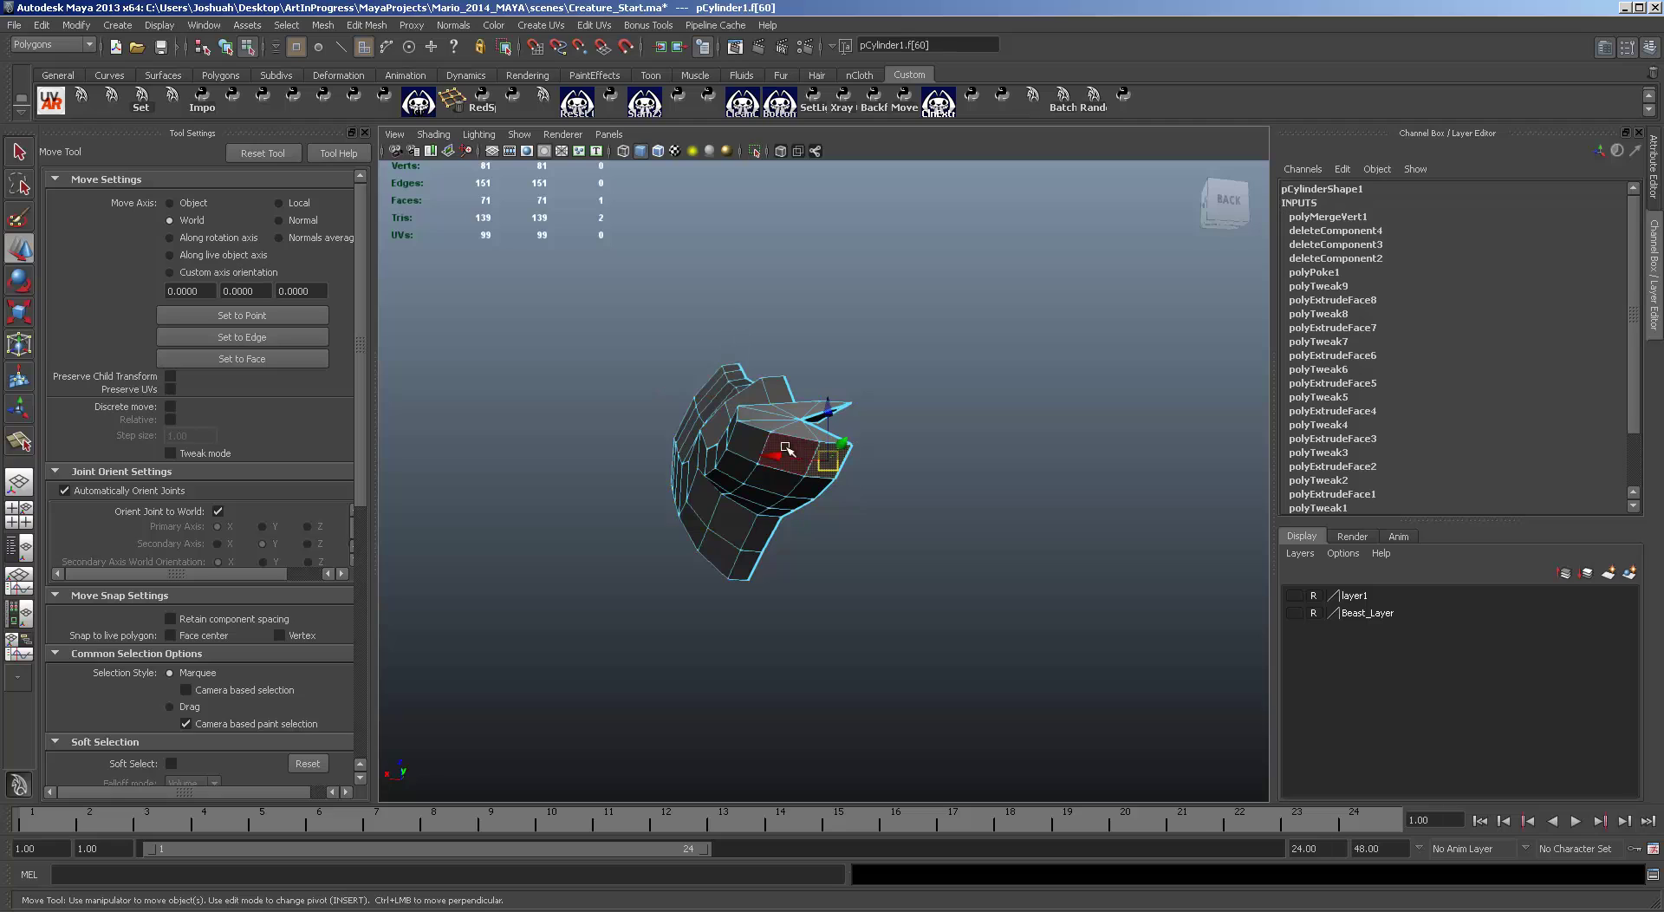
{"action": "left_click", "coordinate": [353, 25]}
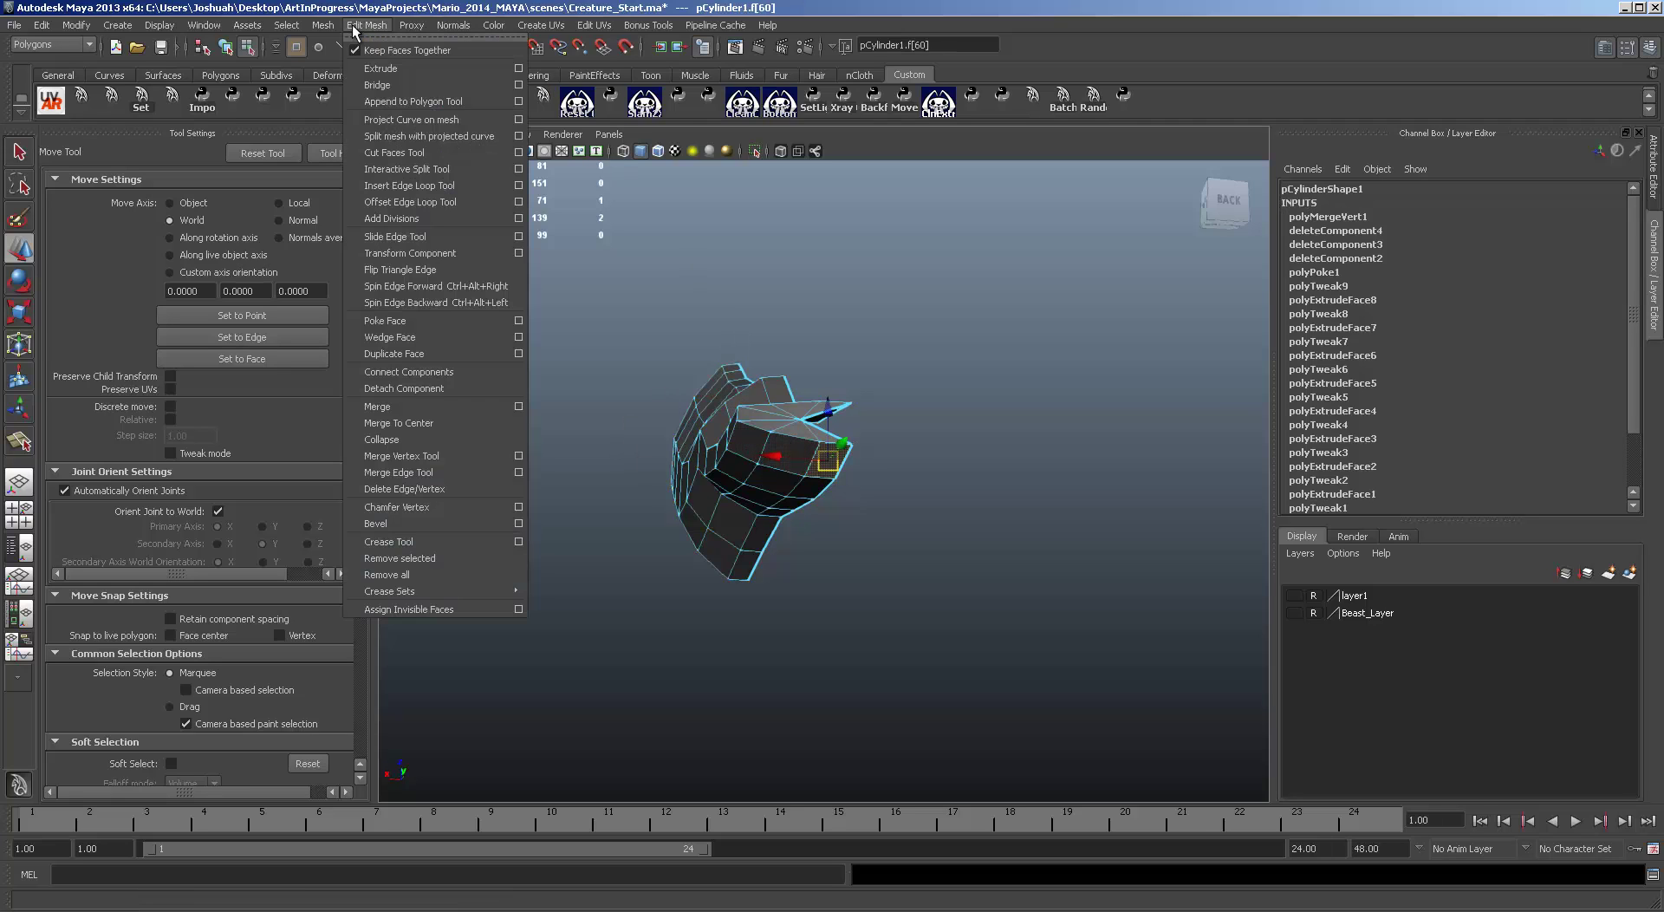
{"action": "left_click", "coordinate": [515, 60]}
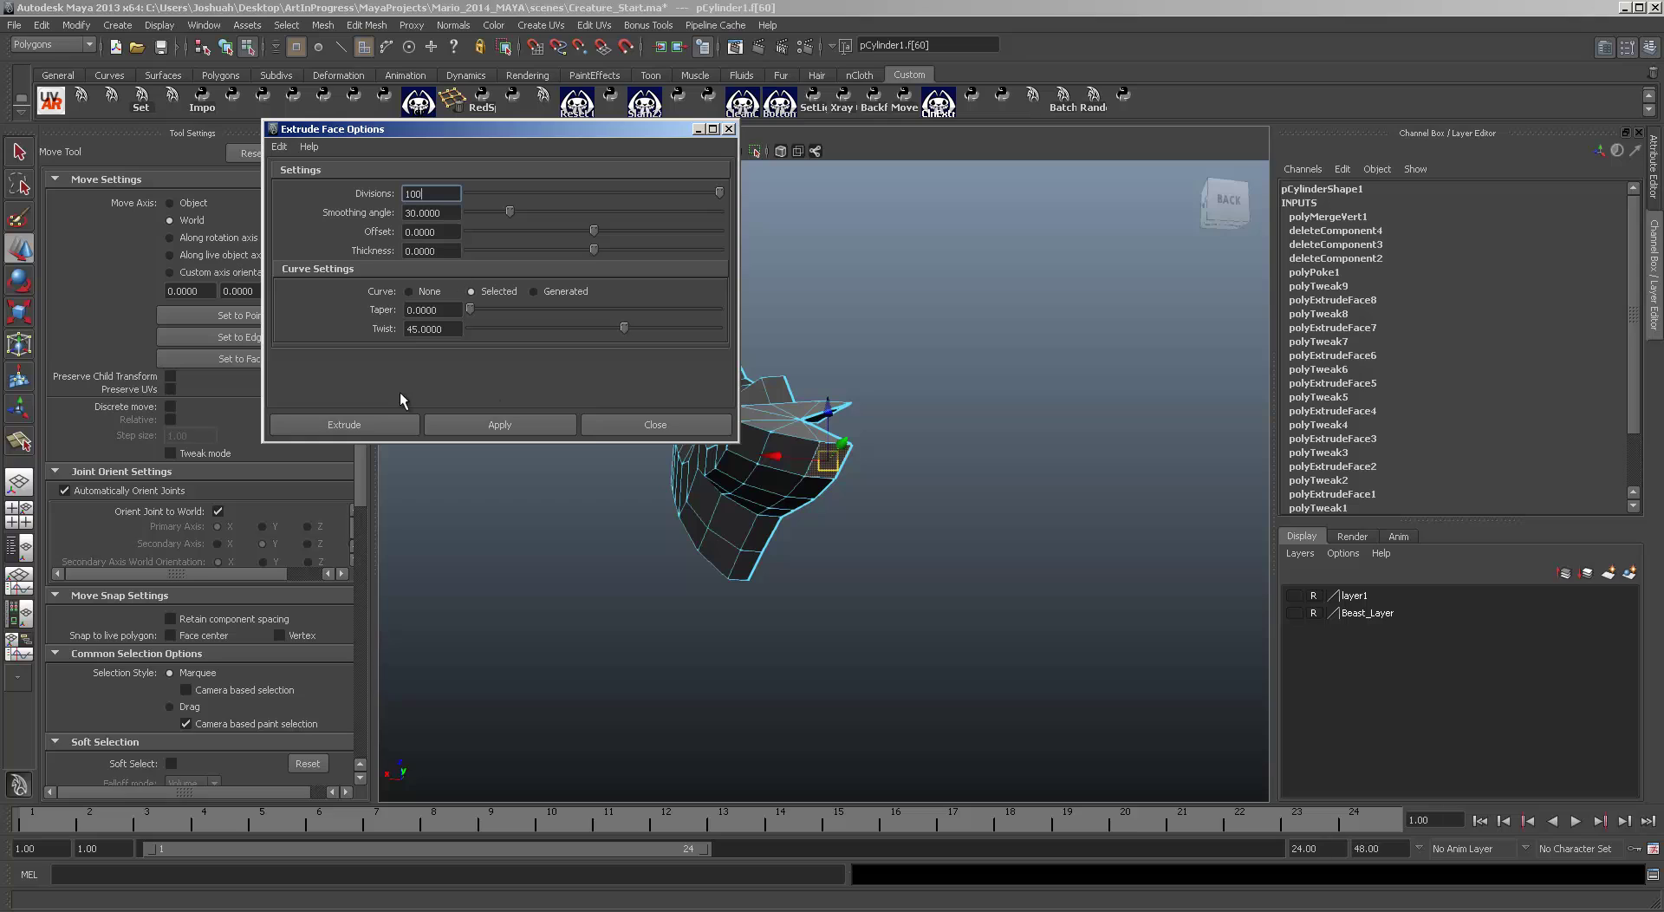
{"action": "left_click", "coordinate": [279, 147]}
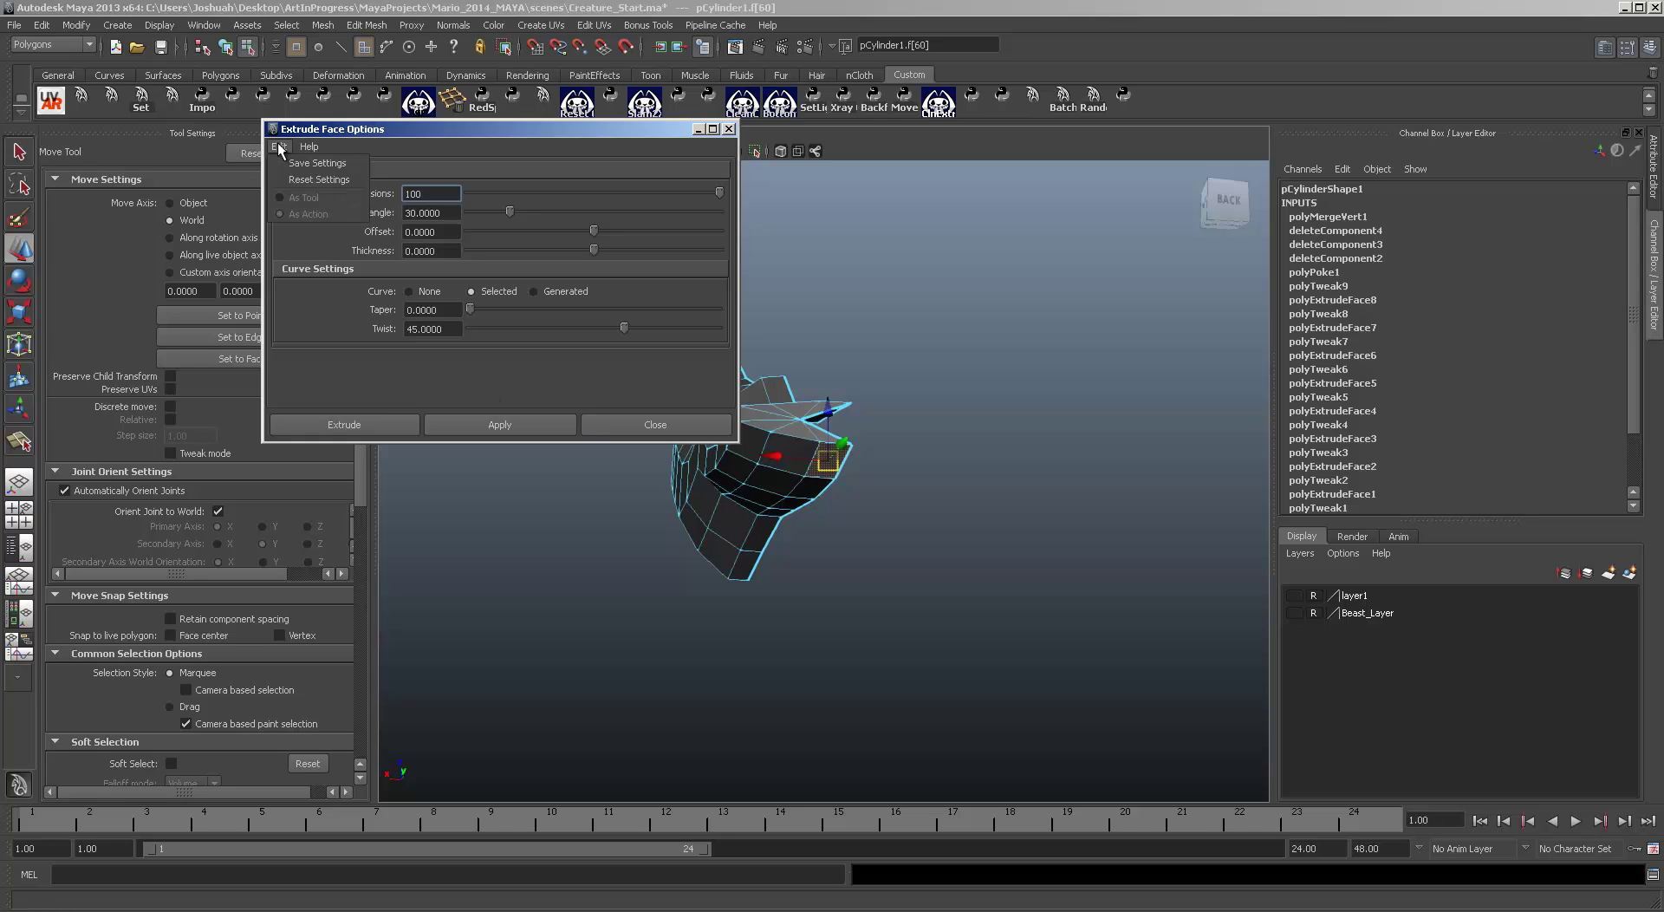
{"action": "left_click", "coordinate": [309, 180]}
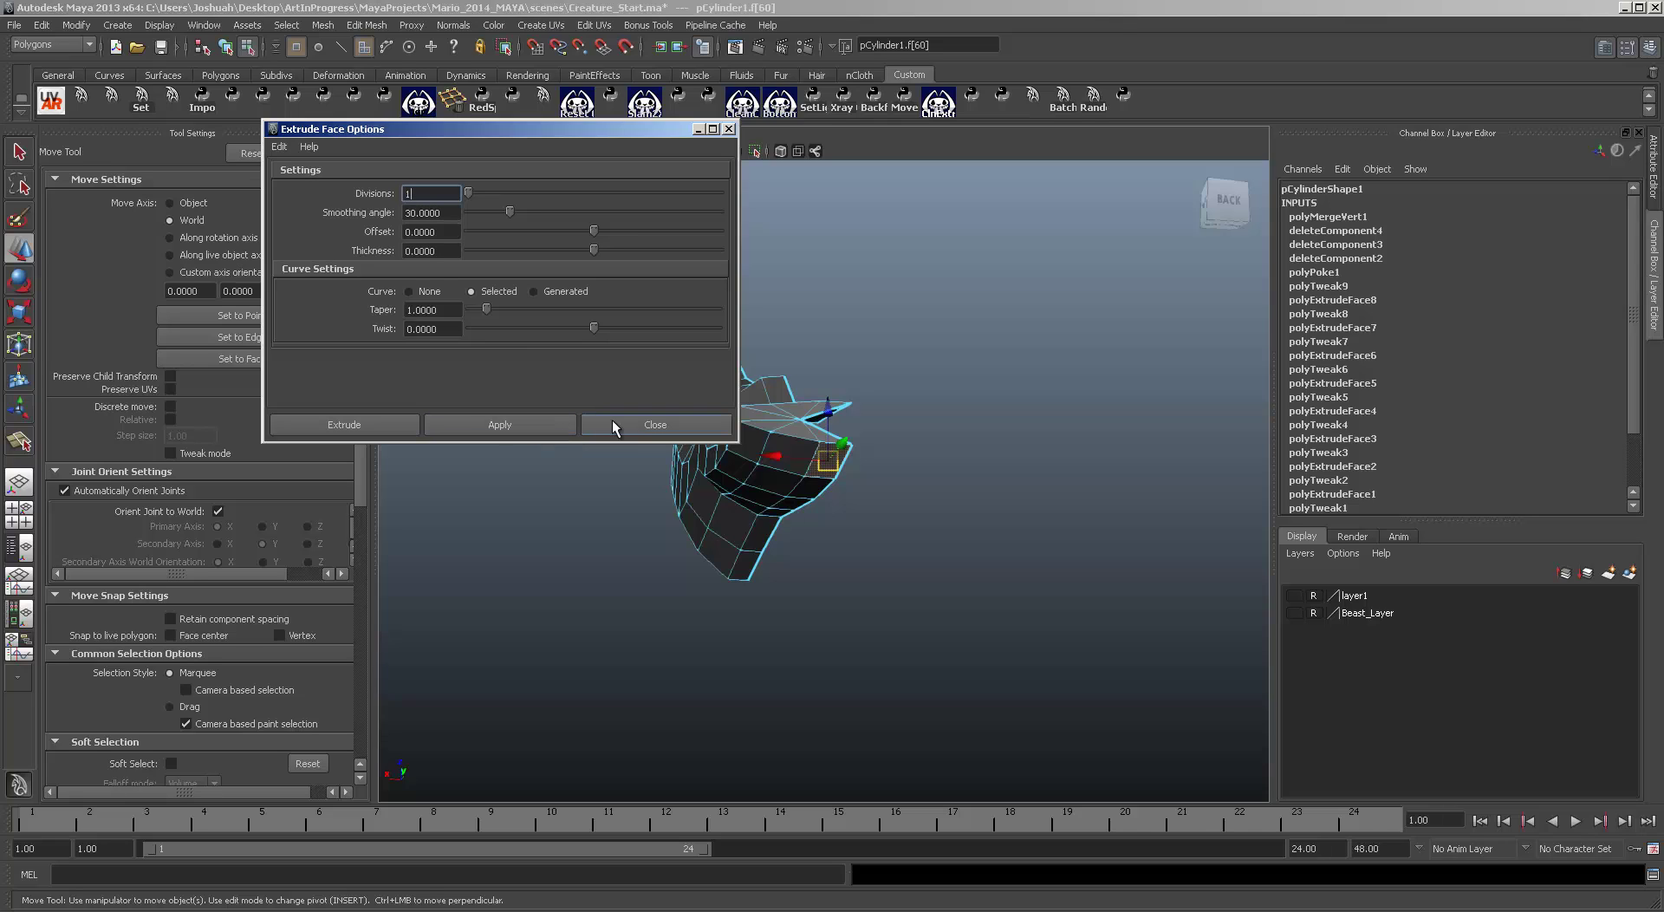
{"action": "left_click", "coordinate": [645, 422]}
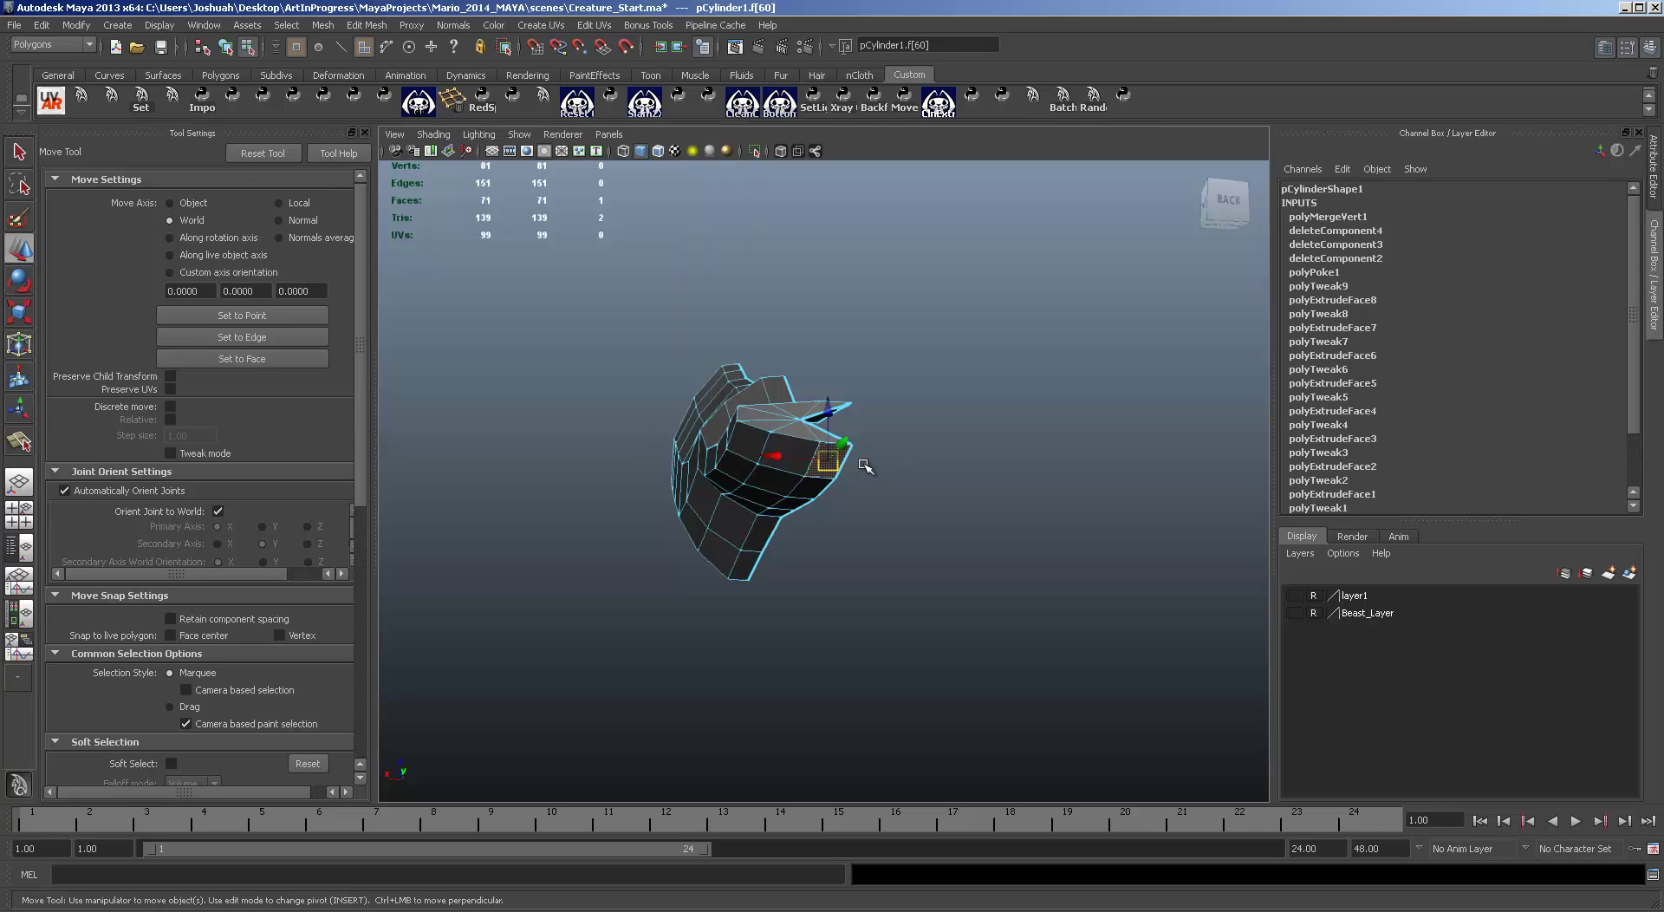
Step: Move the centre vertex of the tail's end sideways onto the X 0 centre line in the front view
{"action": "scroll", "coordinate": [868, 469], "scroll_direction": "up", "scroll_amount": 3}
{"action": "left_click_drag", "start_coordinate": [900, 433], "coordinate": [908, 457], "text": "alt"}
{"action": "right_click", "coordinate": [809, 472]}
{"action": "right_click_drag", "start_coordinate": [809, 472], "coordinate": [762, 470]}
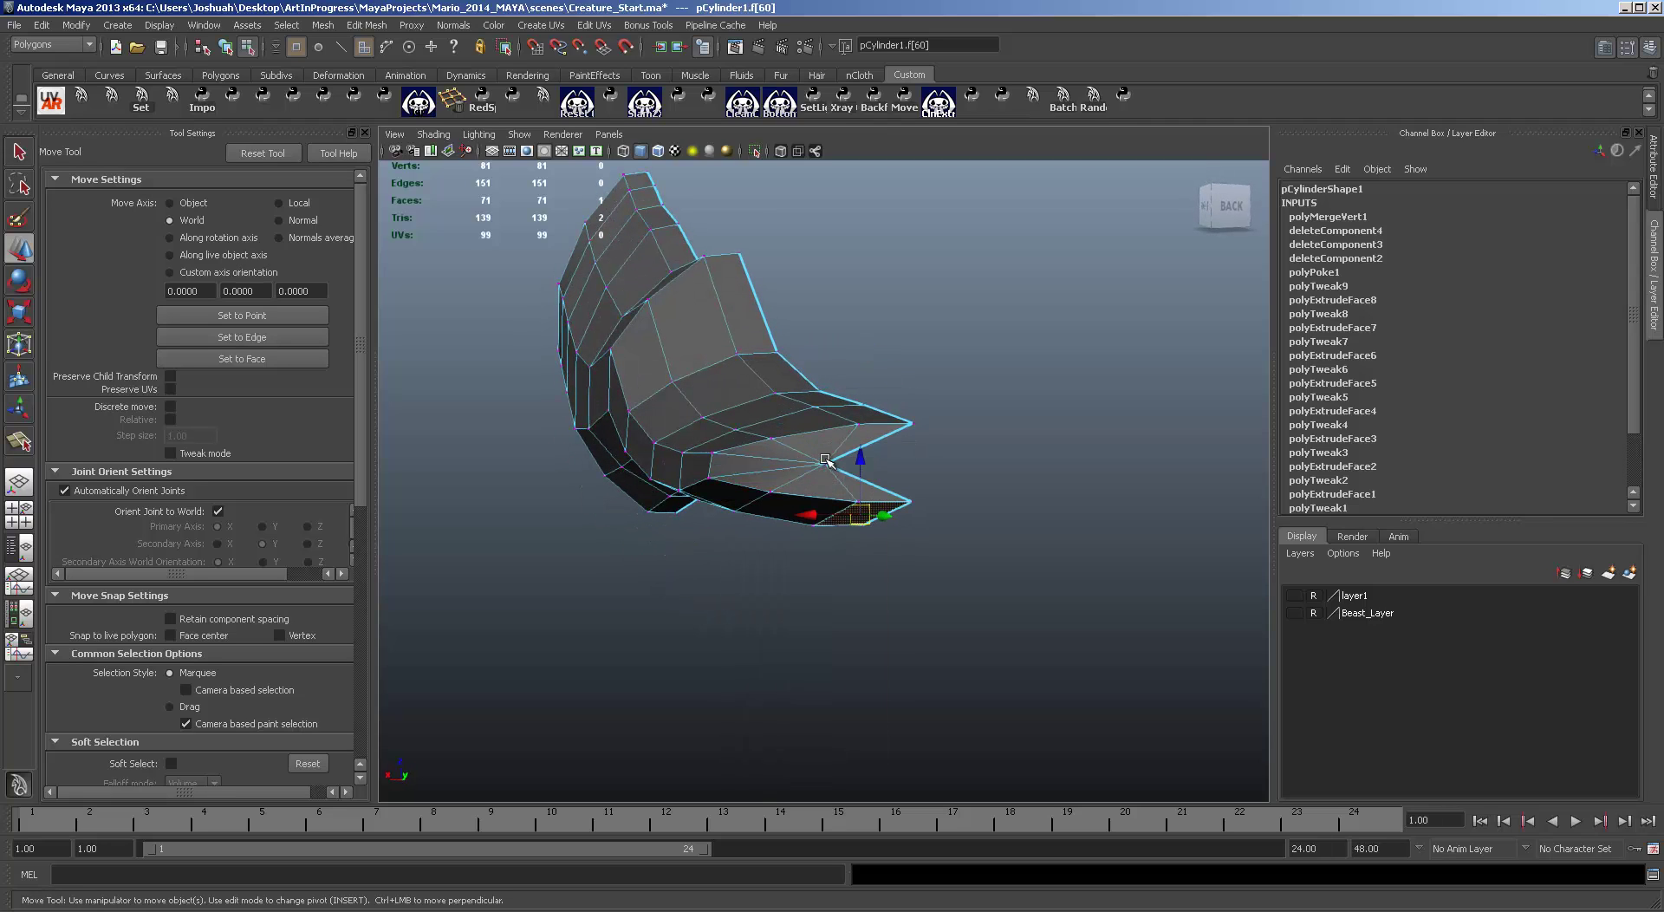
{"action": "left_click", "coordinate": [826, 462]}
{"action": "key", "text": "space"}
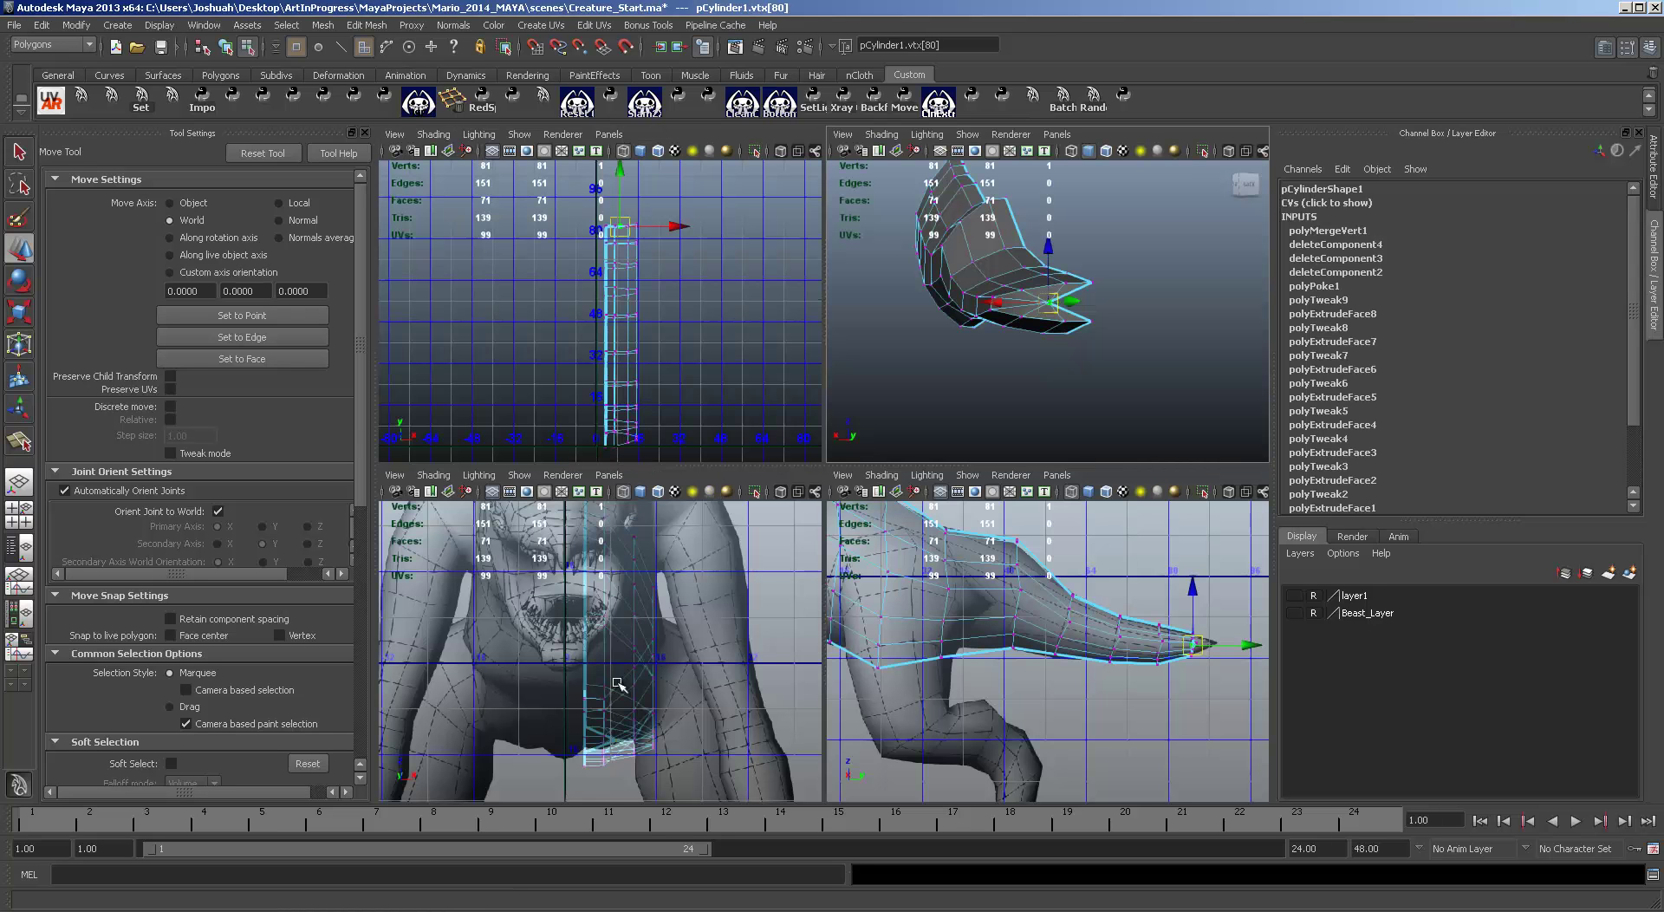
{"action": "key", "text": "space"}
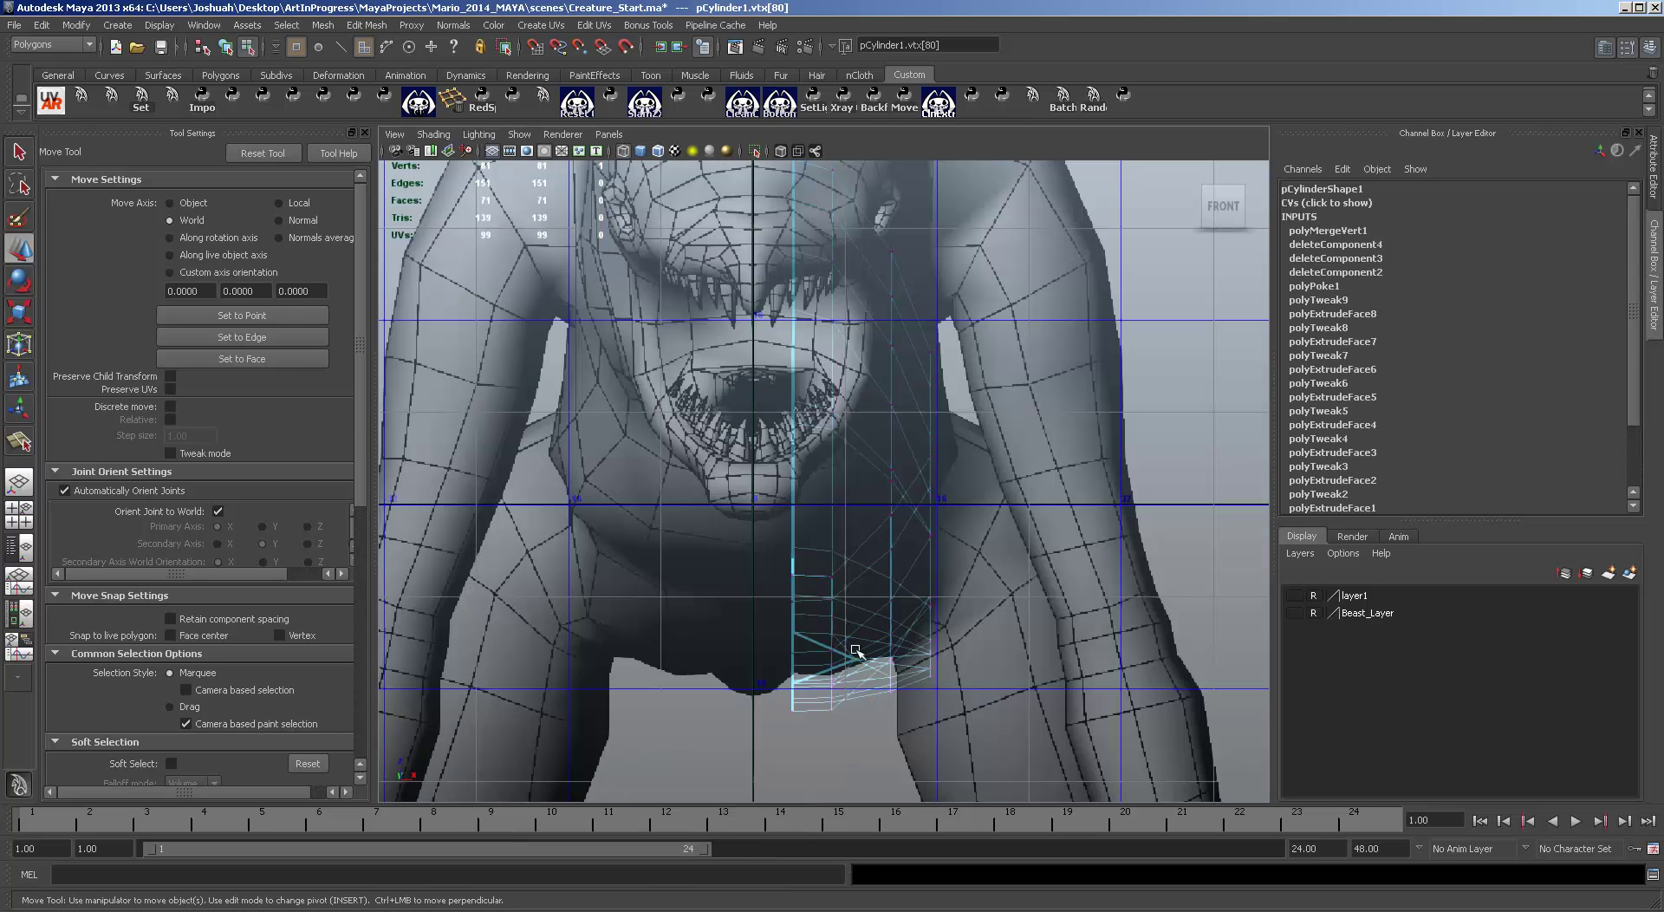
{"action": "scroll", "coordinate": [906, 596], "scroll_direction": "up", "scroll_amount": 2}
{"action": "scroll", "coordinate": [847, 634], "scroll_direction": "down", "scroll_amount": 4}
{"action": "scroll", "coordinate": [843, 634], "scroll_direction": "up", "scroll_amount": 6}
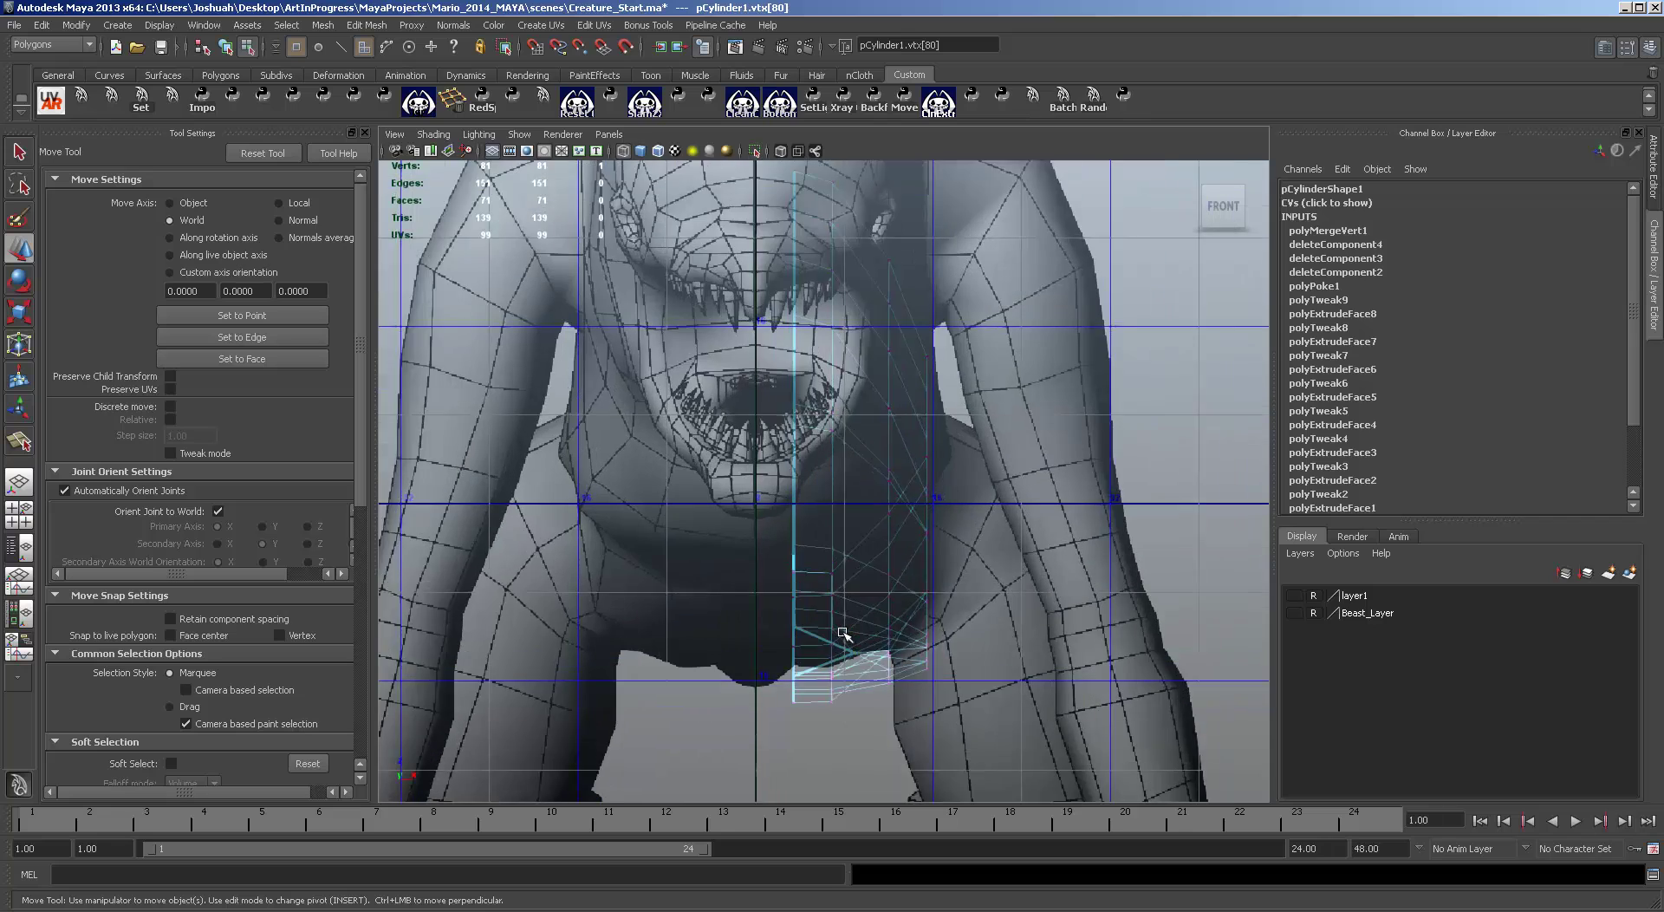
{"action": "scroll", "coordinate": [839, 633], "scroll_direction": "down", "scroll_amount": 3}
{"action": "scroll", "coordinate": [845, 646], "scroll_direction": "up", "scroll_amount": 1}
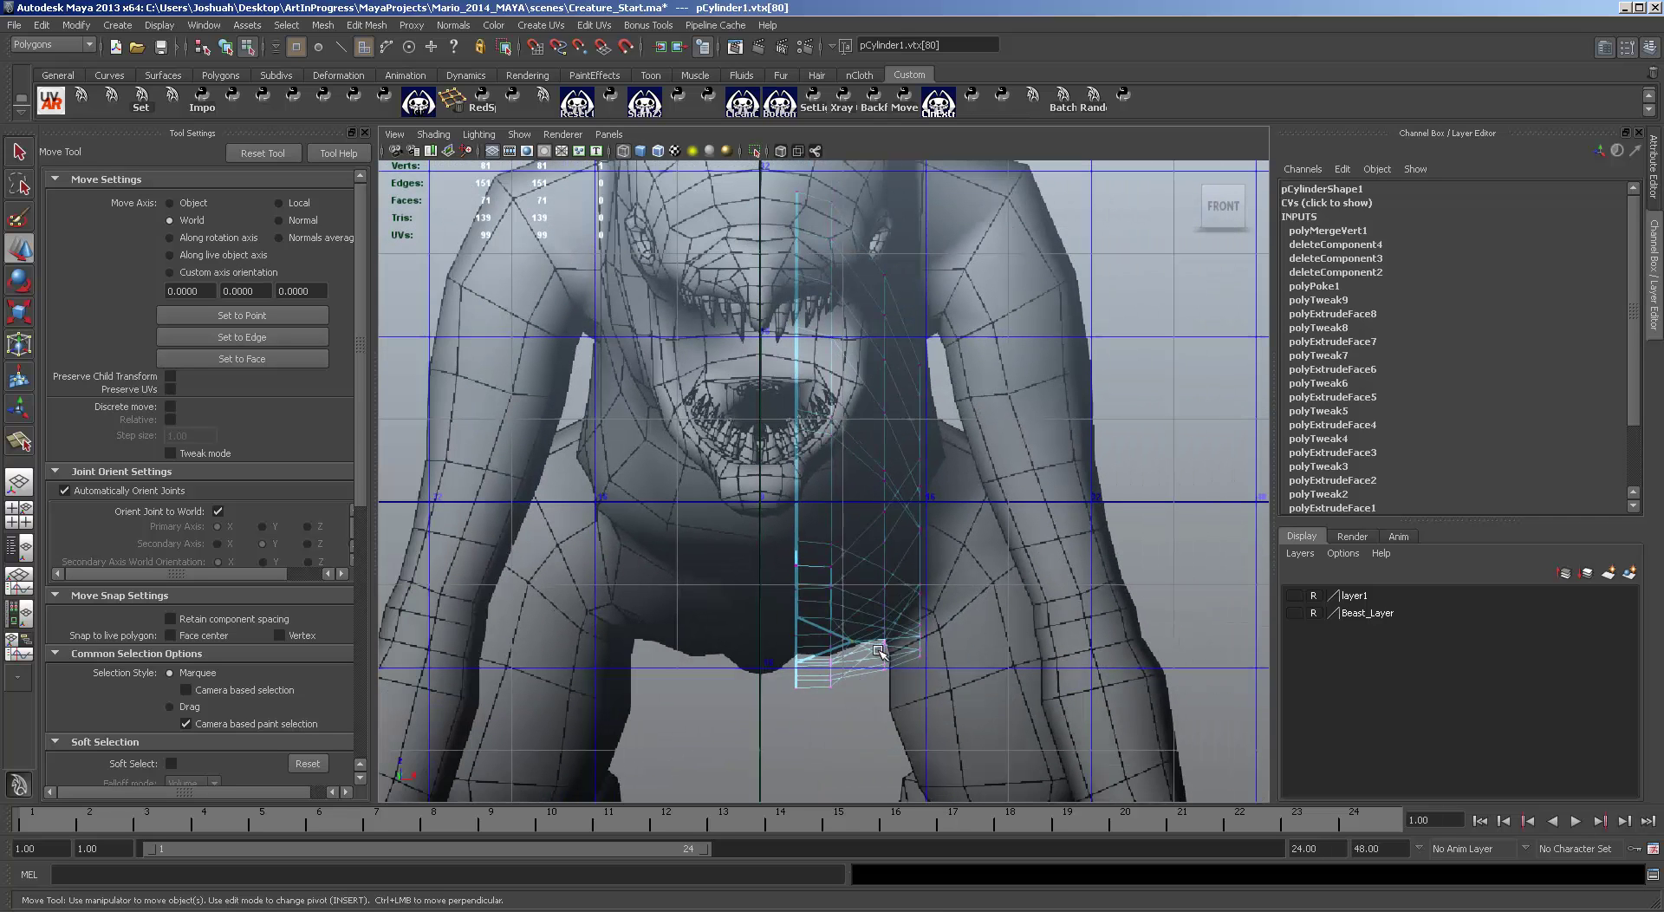
{"action": "left_click_drag", "start_coordinate": [880, 652], "coordinate": [738, 645]}
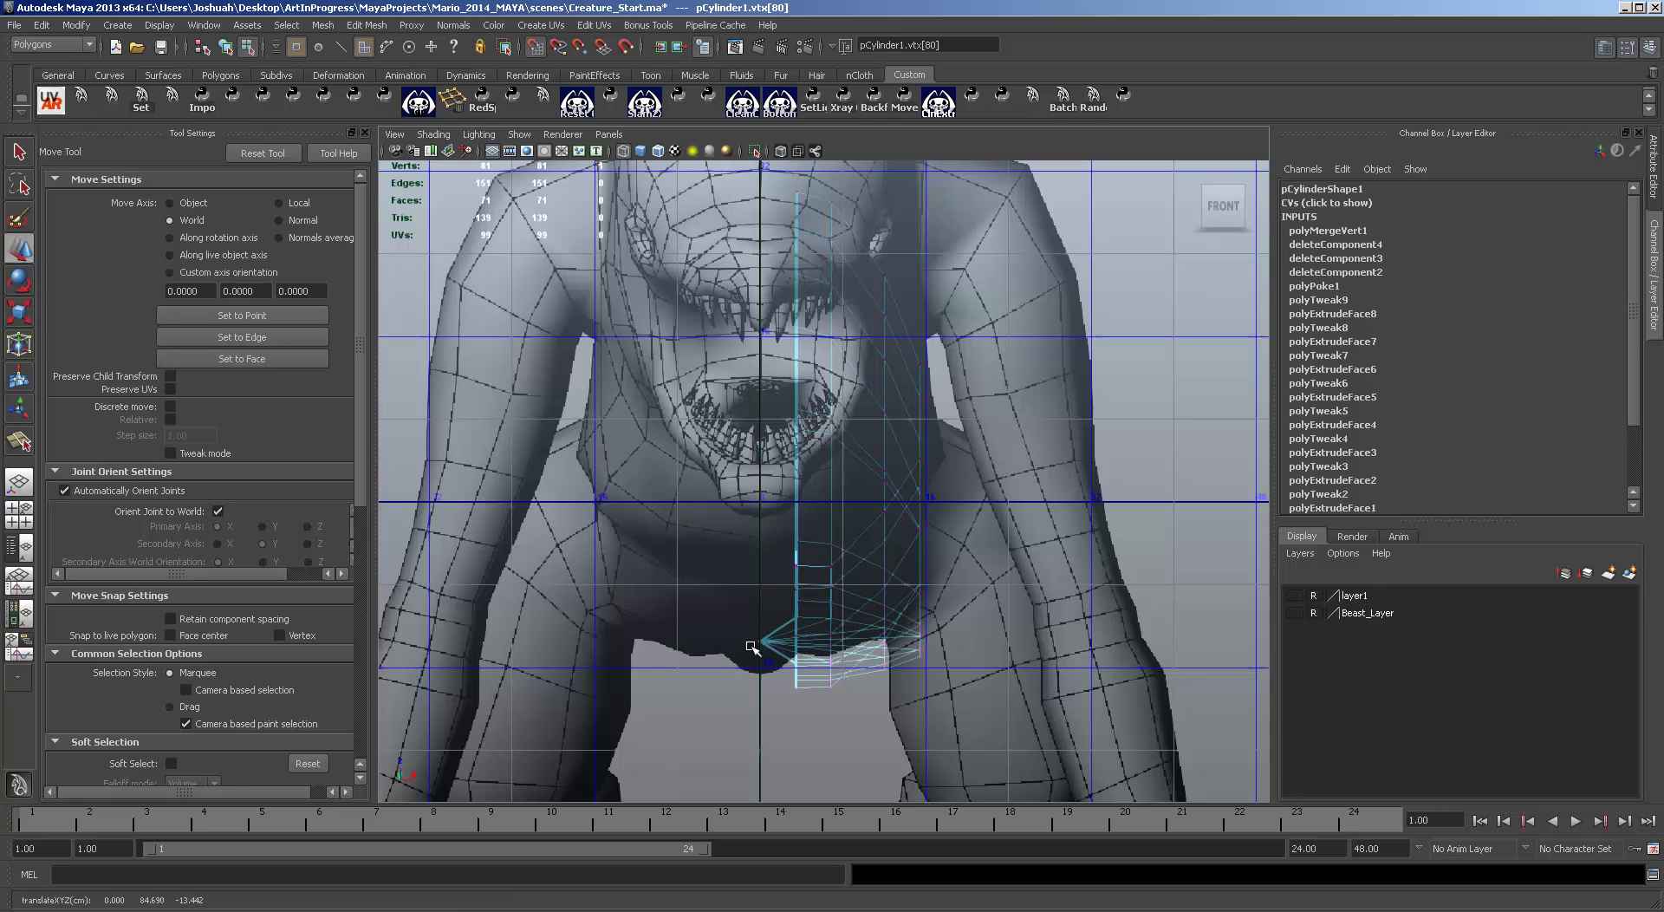
Step: Select the open border edge loop along the body's inner side and move it along X onto the centre line
{"action": "key", "text": "space"}
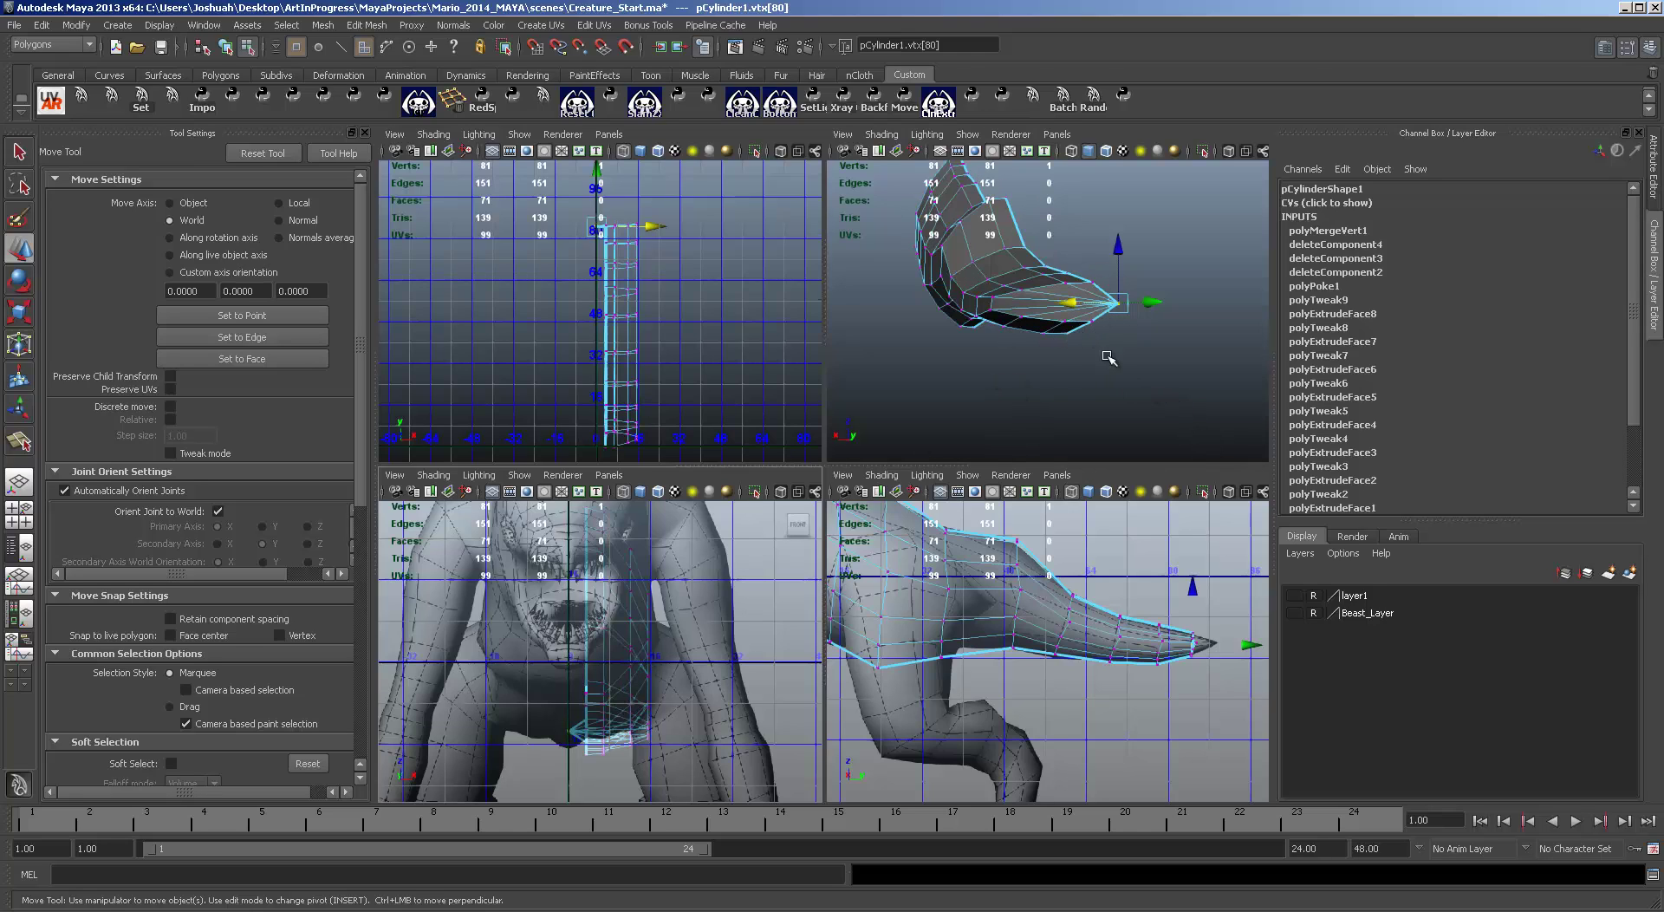
{"action": "left_click_drag", "start_coordinate": [1092, 344], "coordinate": [1024, 309], "text": "alt"}
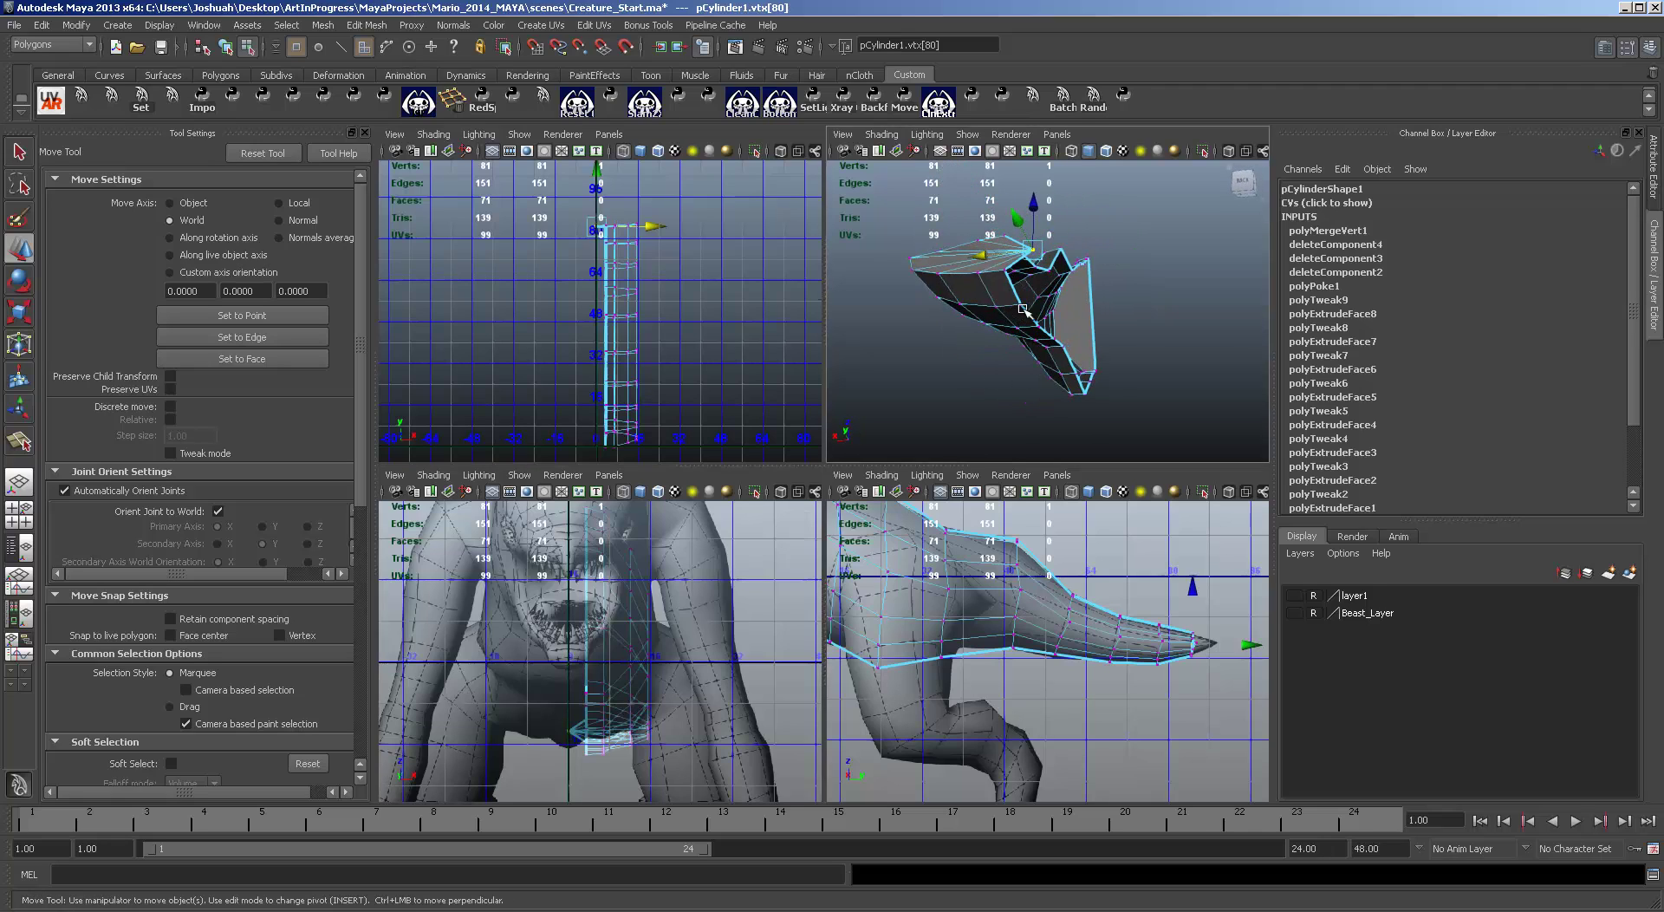
{"action": "key", "text": "F10"}
{"action": "double_click", "coordinate": [1019, 291]}
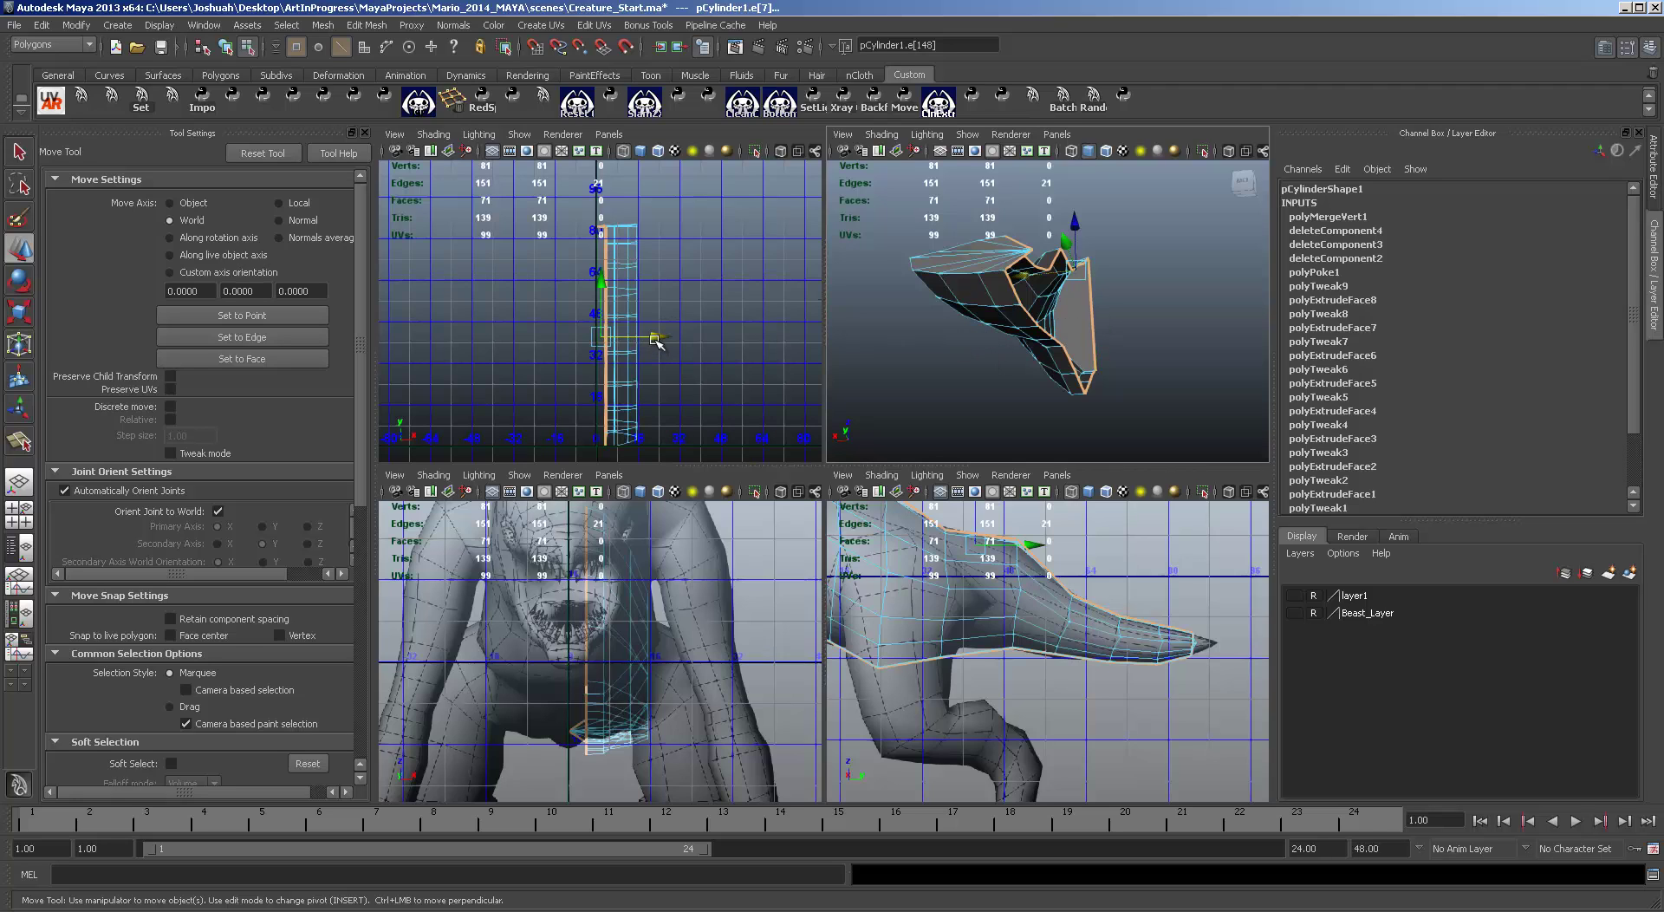
{"action": "left_click_drag", "start_coordinate": [659, 342], "coordinate": [598, 338]}
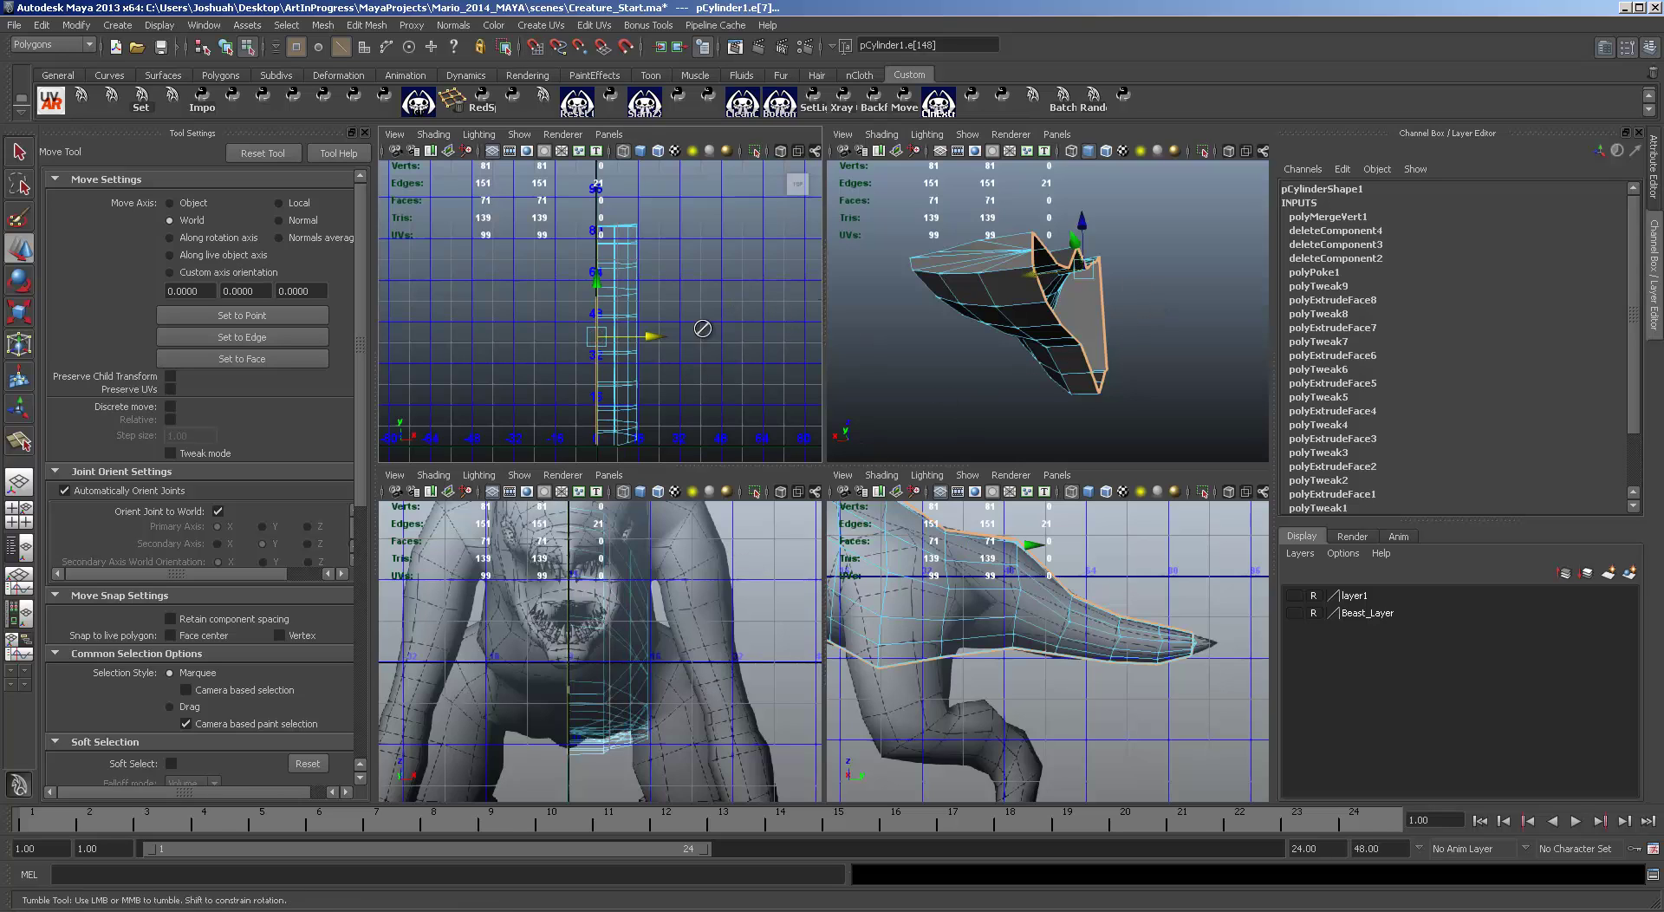
Step: Select the edge loop running next to the half body's centre border and move it along X closer to the centre line
{"action": "double_click", "coordinate": [1008, 324]}
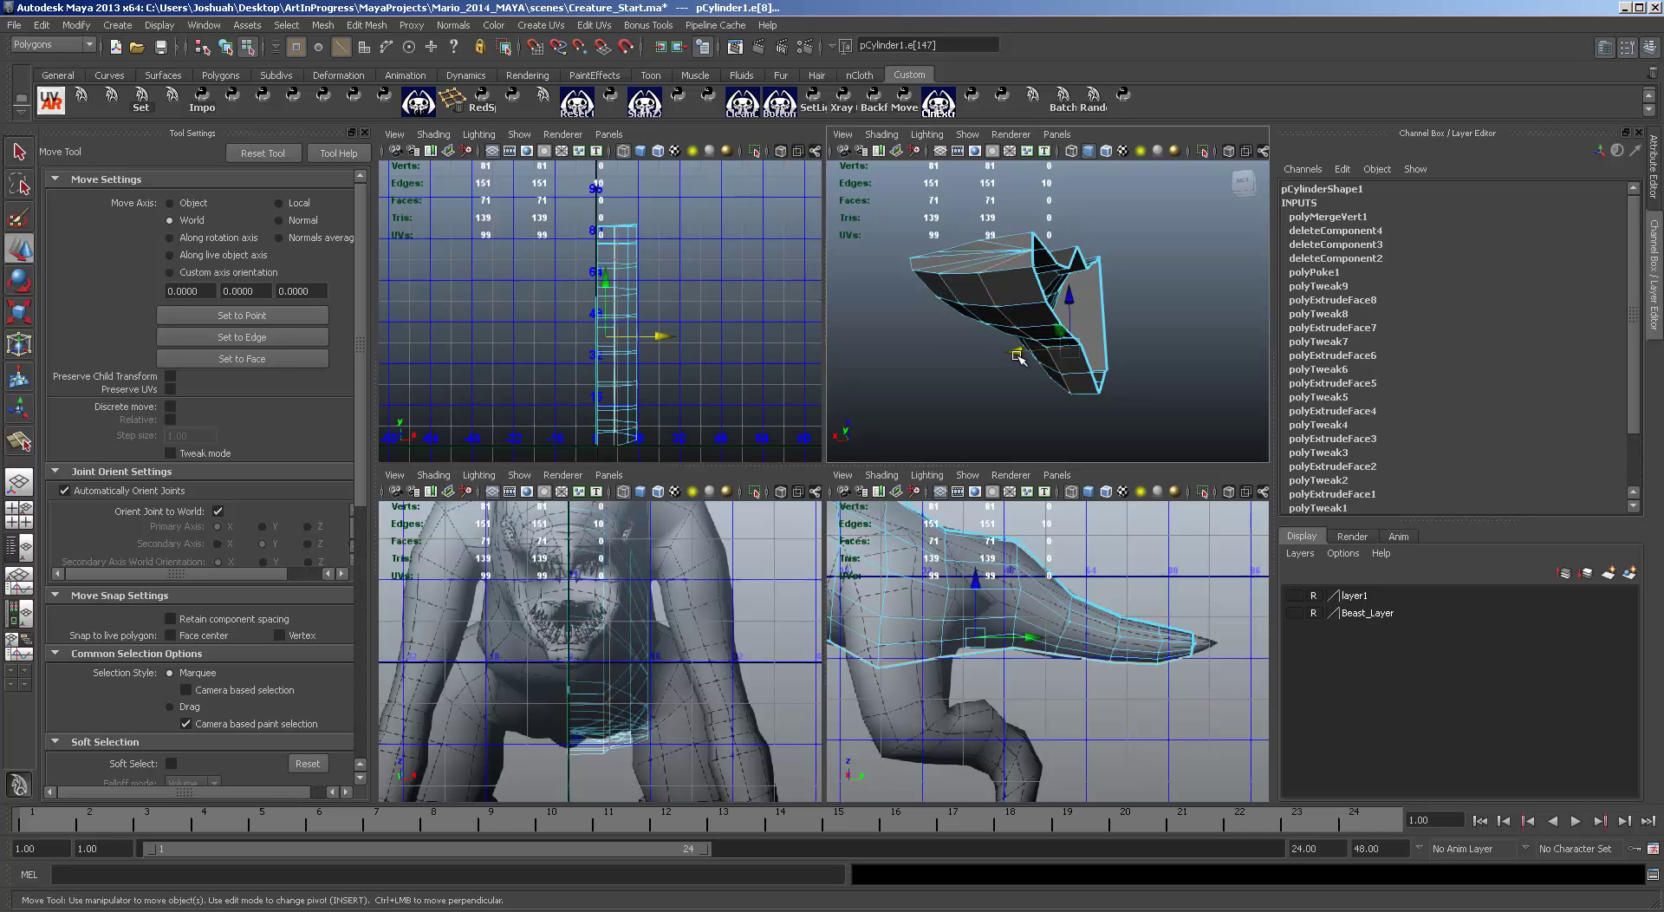
{"action": "double_click", "coordinate": [1008, 244], "text": "shift"}
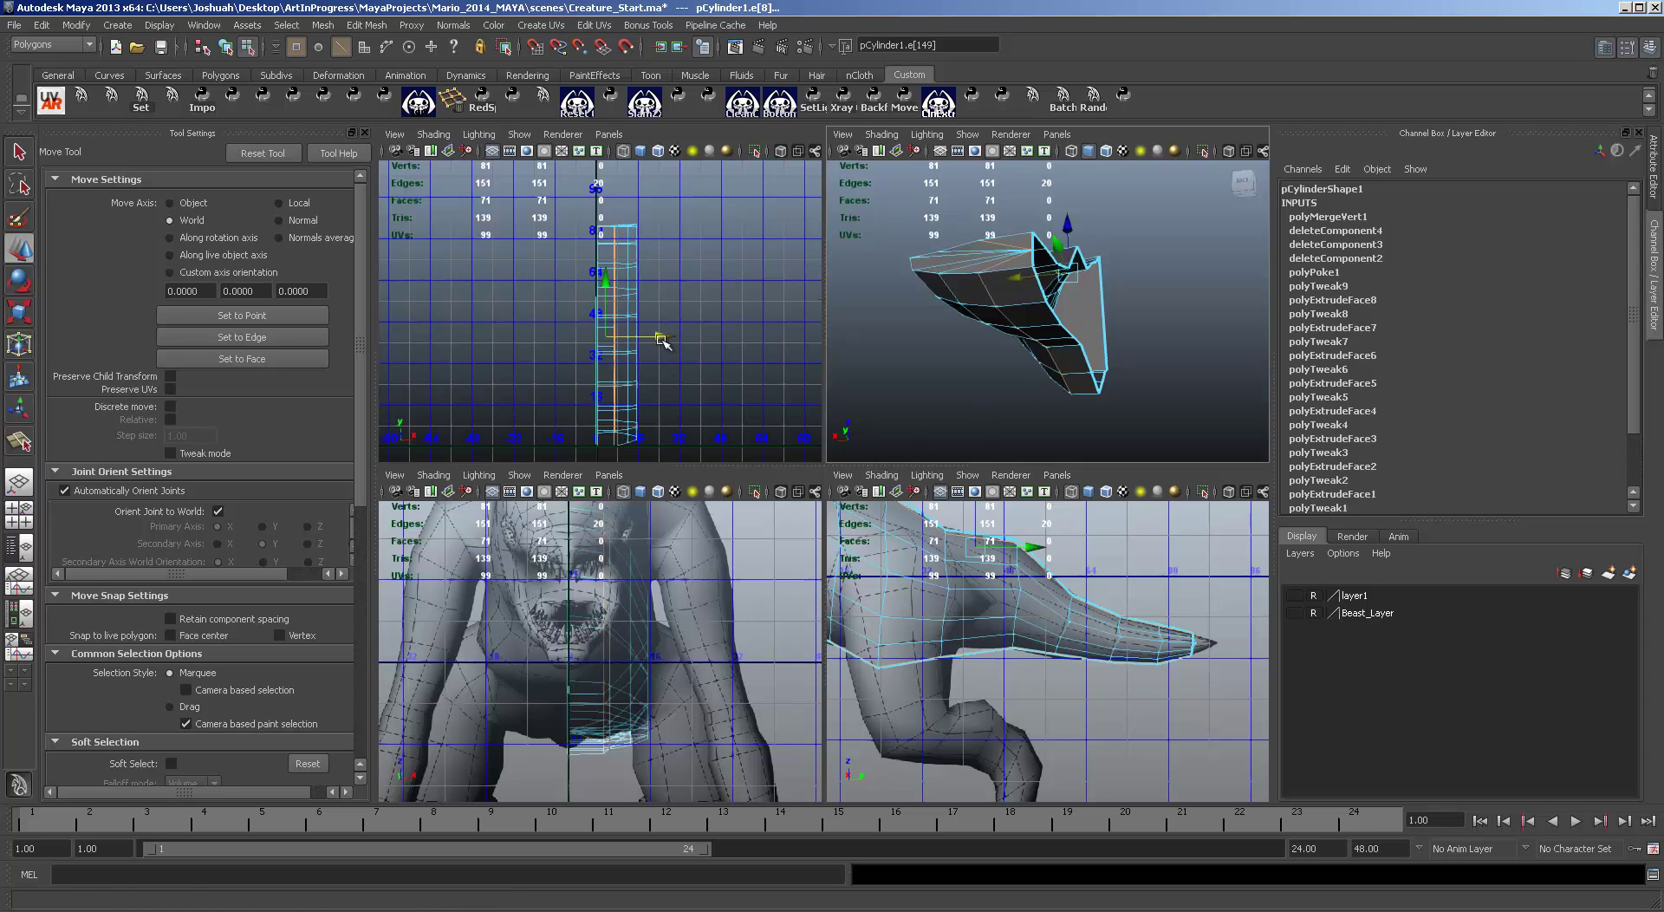
{"action": "left_click_drag", "start_coordinate": [663, 340], "coordinate": [652, 341]}
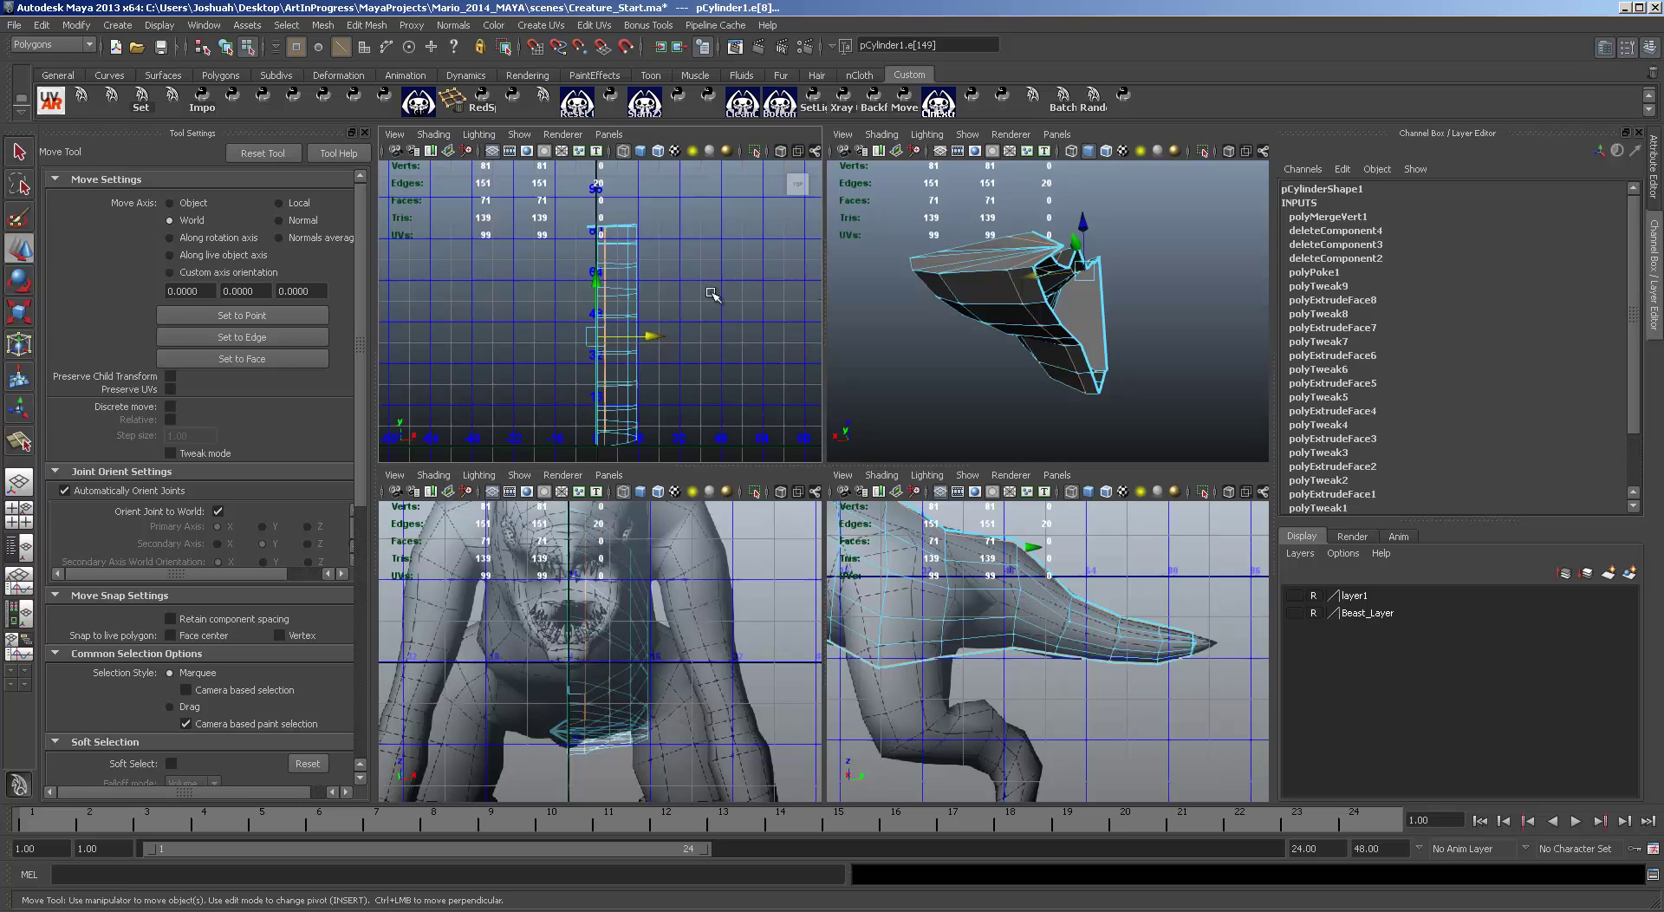
Step: Move the overshooting vertex at the tail end along X back onto the centre line in the top view
{"action": "key", "text": "F9"}
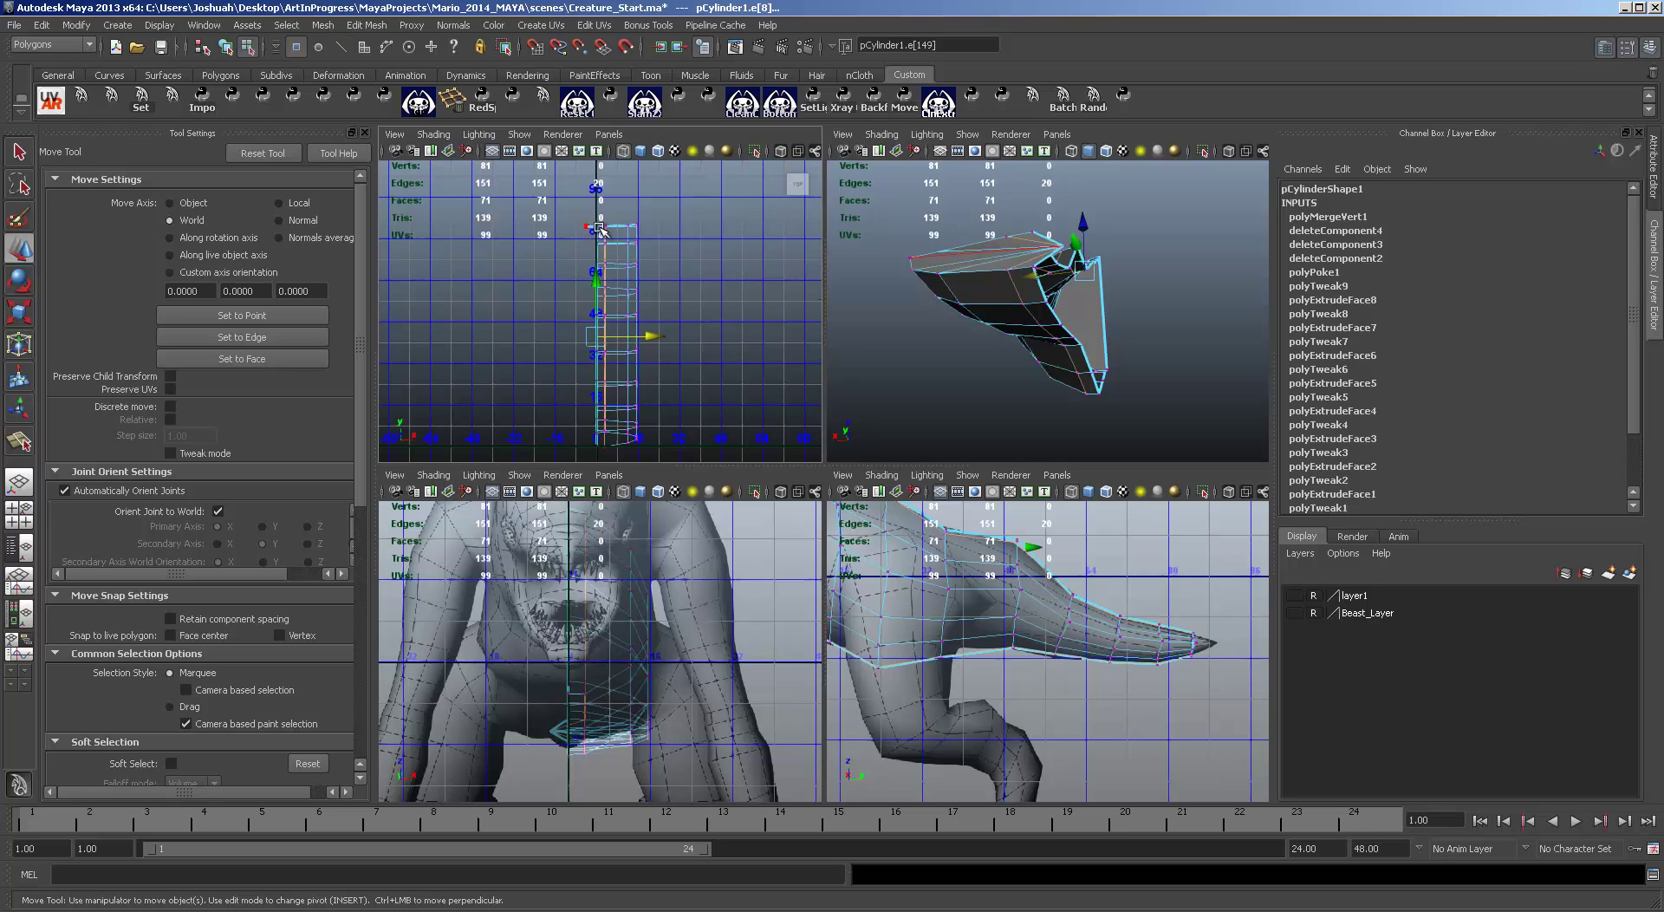
{"action": "left_click", "coordinate": [593, 233]}
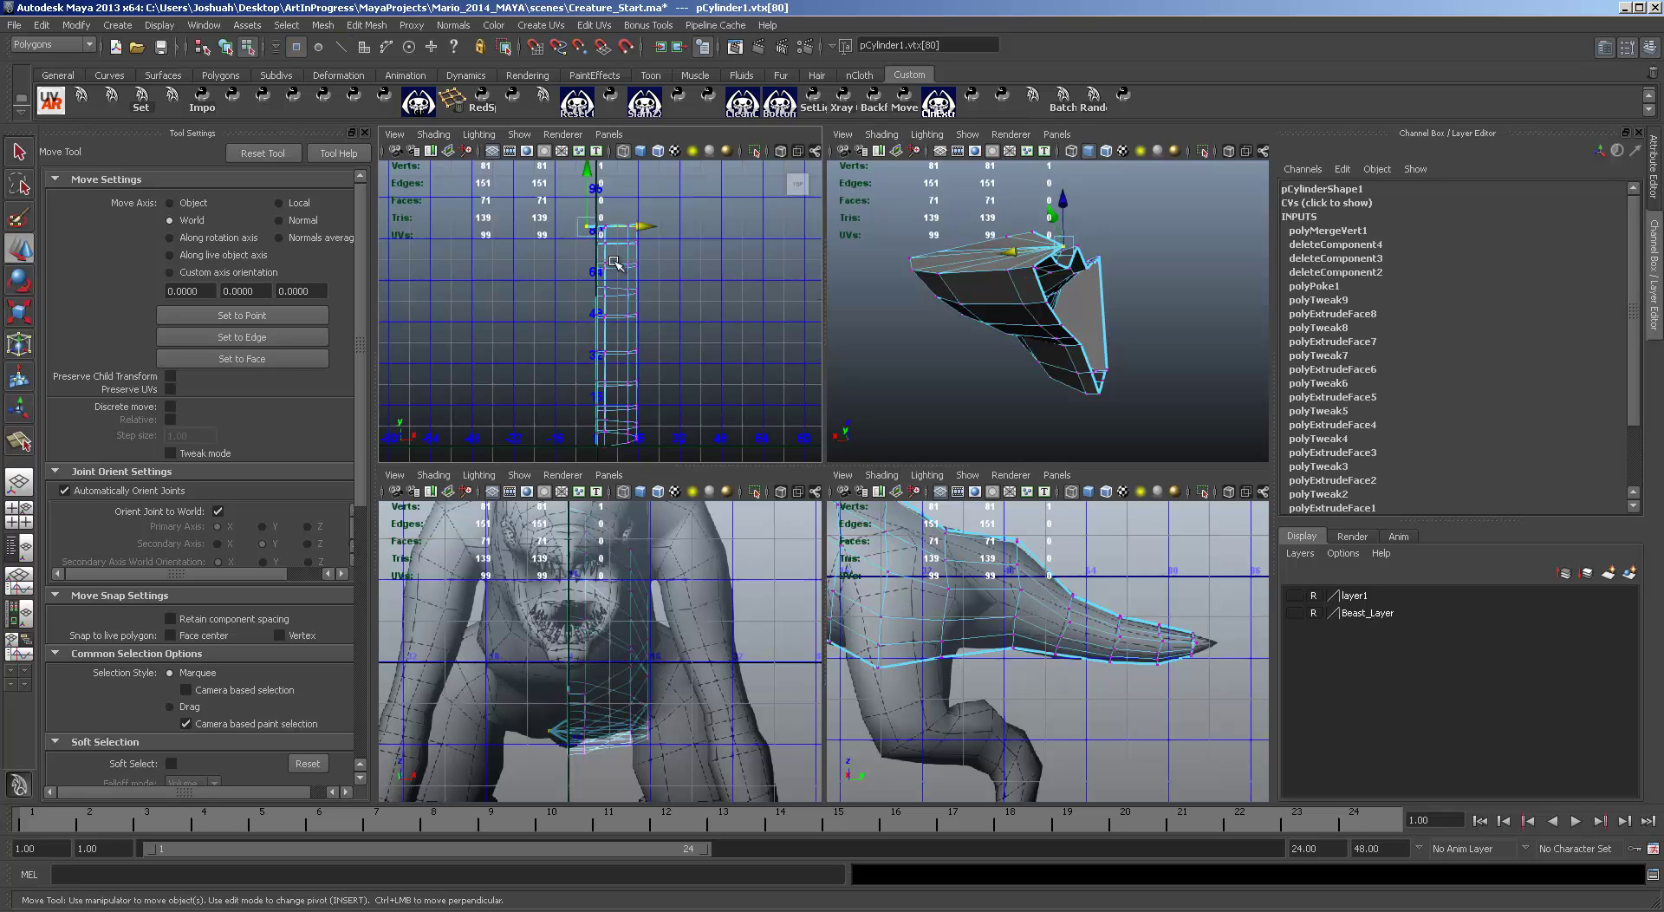
{"action": "left_click_drag", "start_coordinate": [632, 227], "coordinate": [599, 229]}
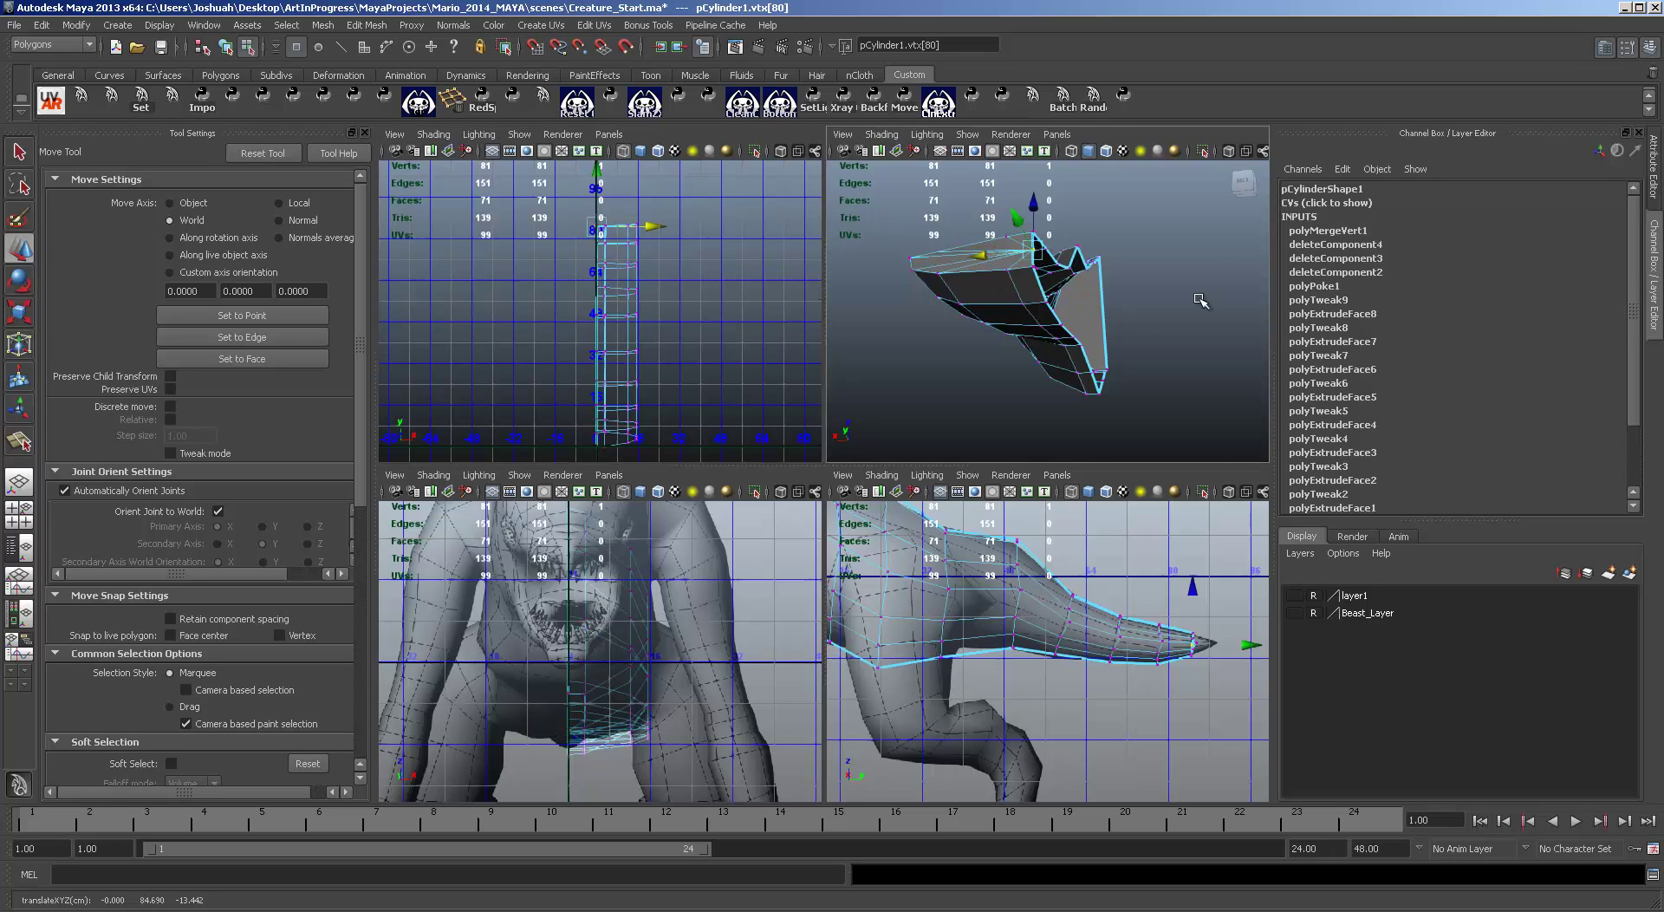
Step: Examine the half body from several angles and compare its outline with the creature reference in the side view
{"action": "left_click_drag", "start_coordinate": [1165, 287], "coordinate": [1205, 336], "text": "alt"}
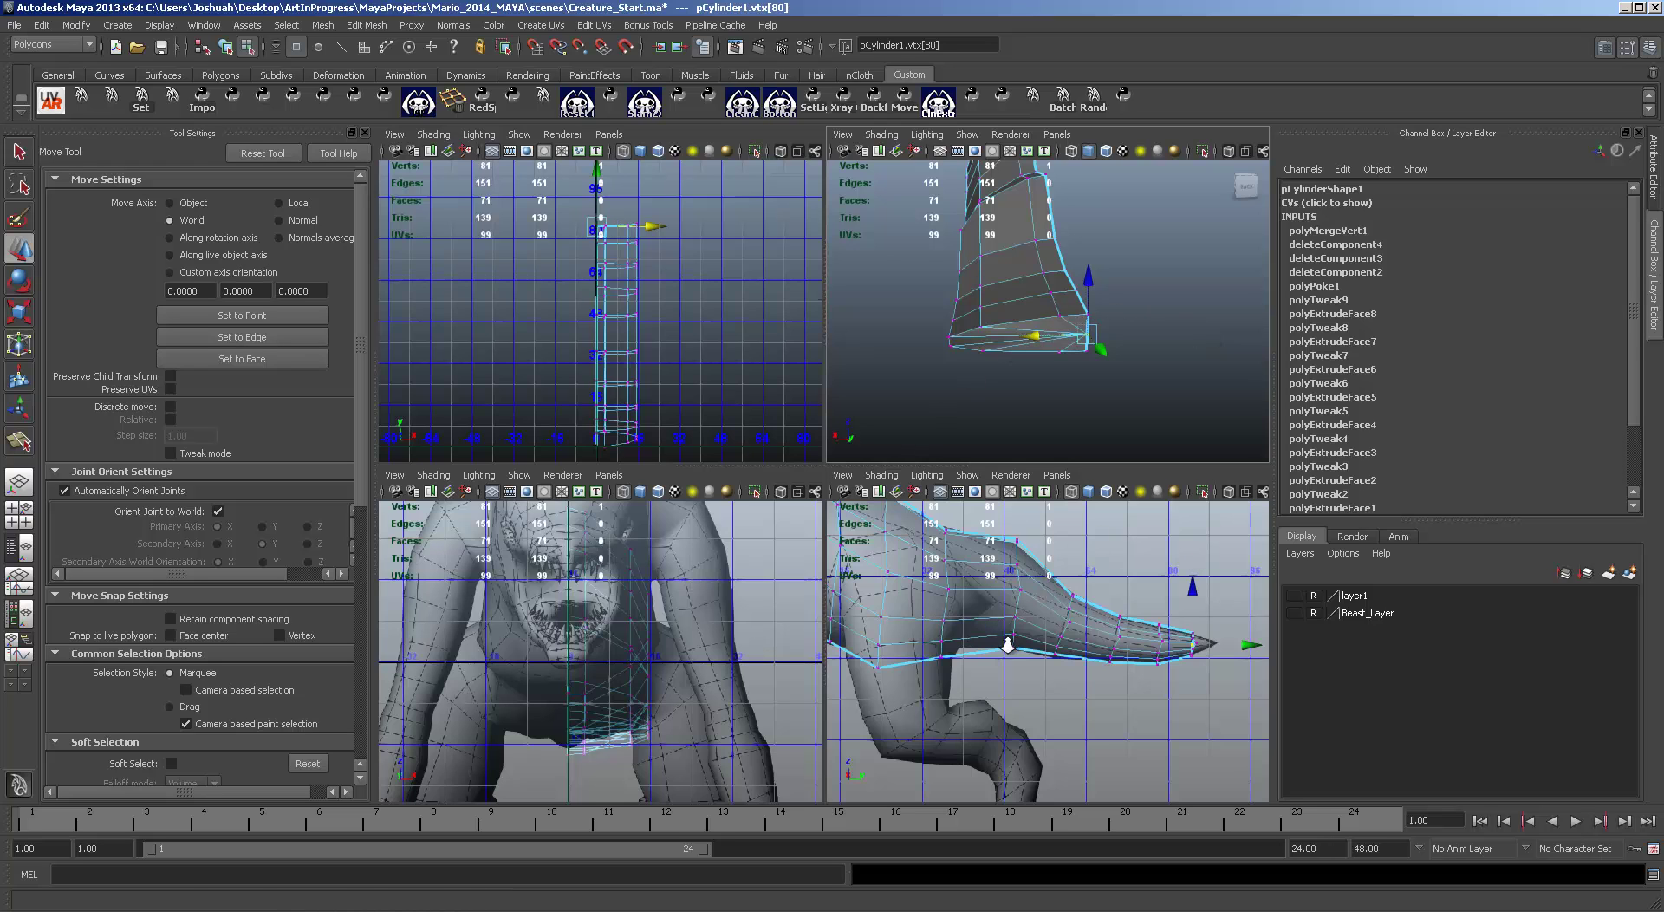
{"action": "scroll", "coordinate": [1004, 641], "scroll_direction": "down", "scroll_amount": 4}
{"action": "middle_click_drag", "start_coordinate": [957, 598], "coordinate": [1188, 631], "text": "alt"}
{"action": "key", "text": "space"}
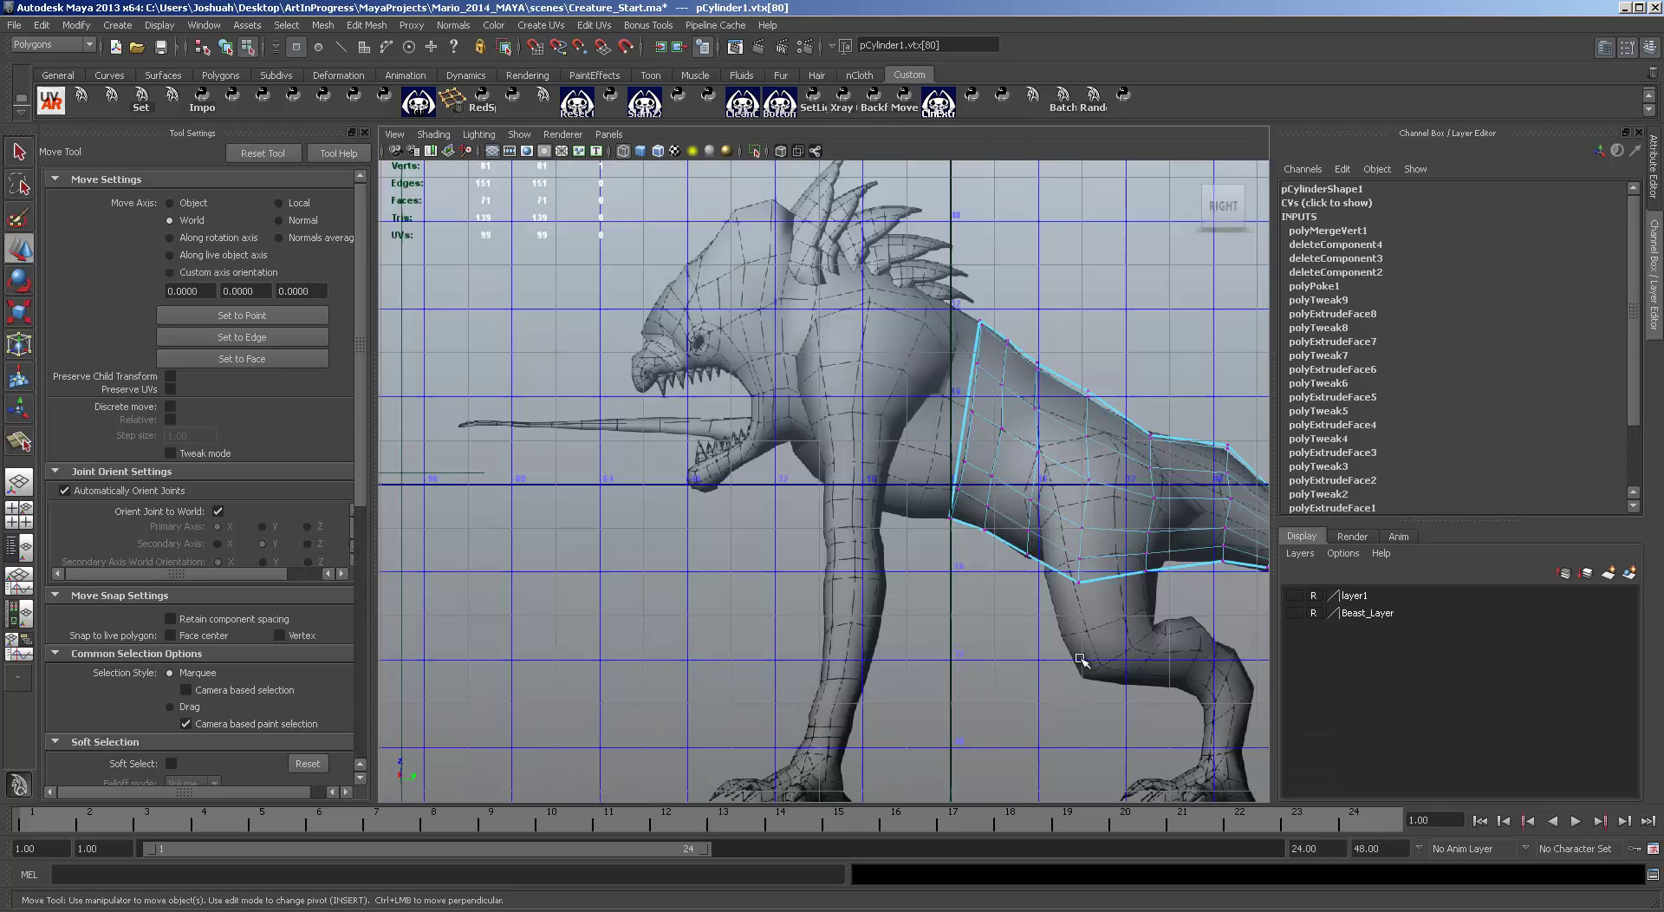
{"action": "middle_click_drag", "start_coordinate": [1023, 429], "coordinate": [954, 444], "text": "alt"}
{"action": "scroll", "coordinate": [955, 444], "scroll_direction": "down", "scroll_amount": 3}
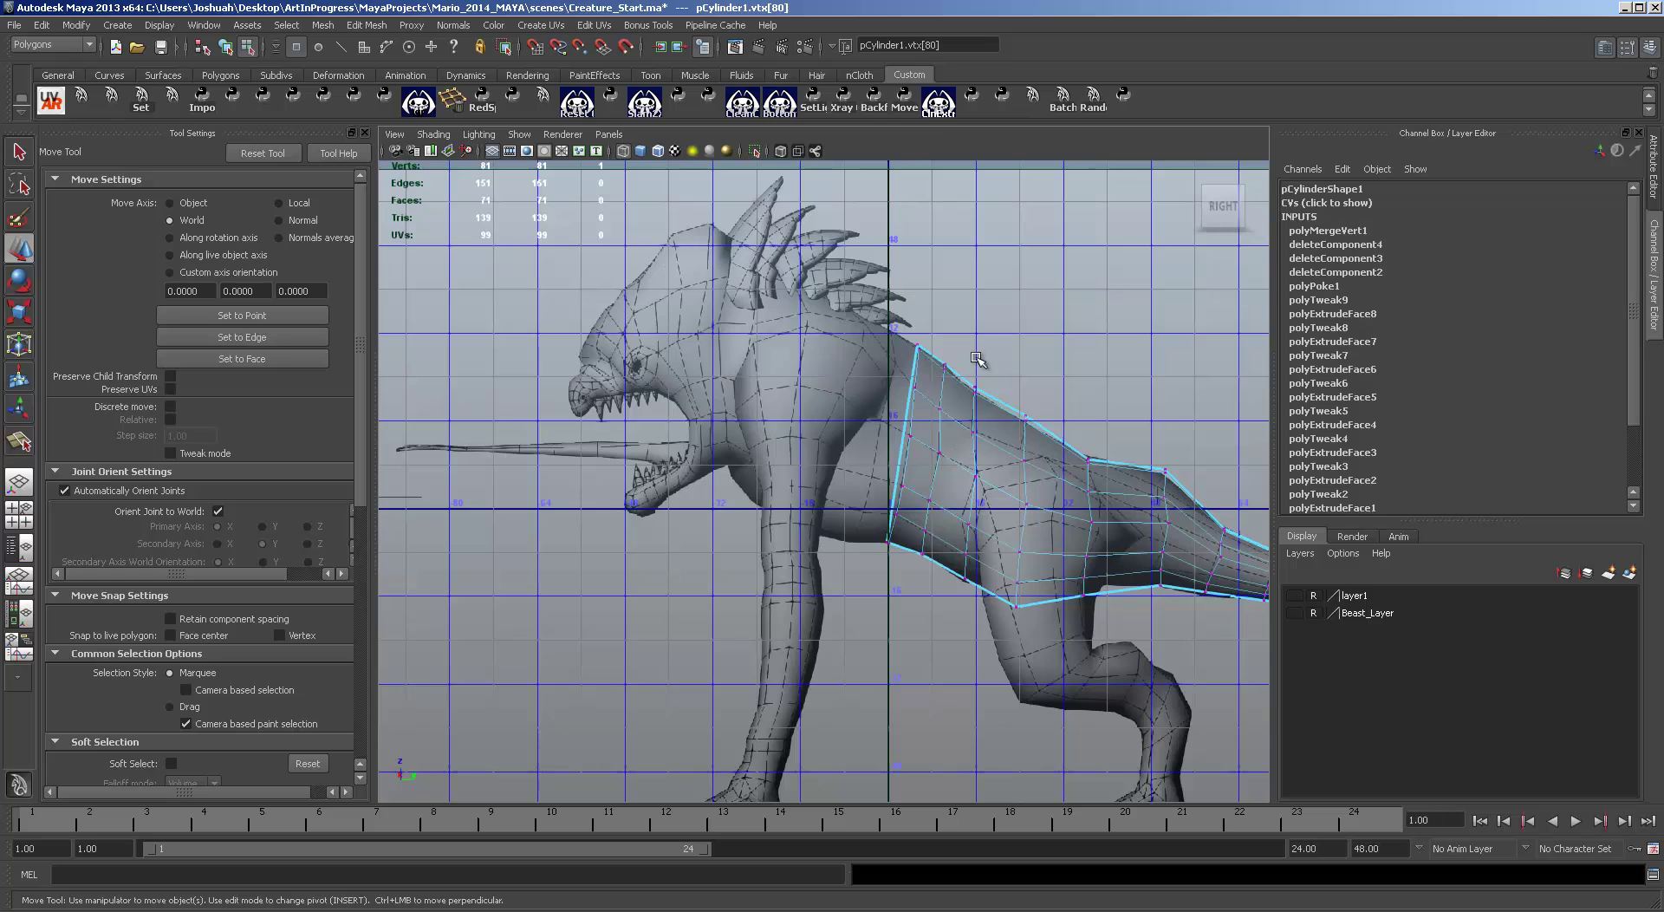
{"action": "key", "text": "space"}
{"action": "left_click_drag", "start_coordinate": [936, 276], "coordinate": [1003, 304], "text": "alt"}
{"action": "right_click_drag", "start_coordinate": [1083, 348], "coordinate": [955, 282], "text": "alt"}
{"action": "middle_click_drag", "start_coordinate": [1013, 319], "coordinate": [1075, 360], "text": "alt"}
{"action": "left_click_drag", "start_coordinate": [1075, 360], "coordinate": [946, 315], "text": "alt"}
Step: Select the large cap face at the body's front end and extrude it with default Extrude Face settings and 1 division
{"action": "key", "text": "F11"}
{"action": "left_click", "coordinate": [958, 323]}
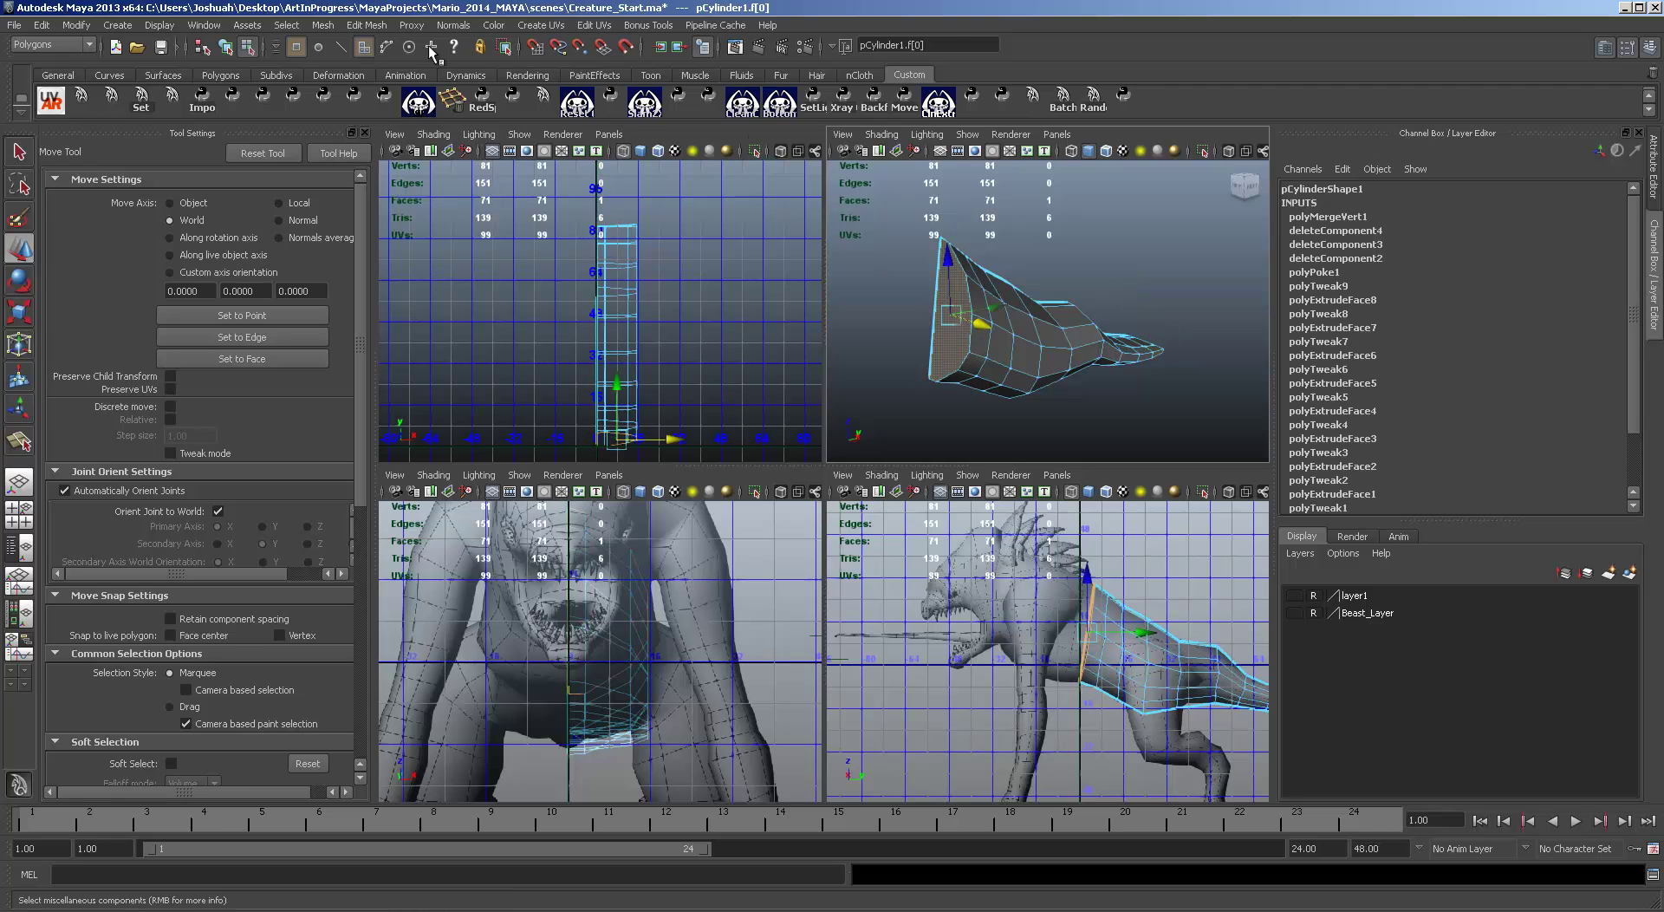
{"action": "left_click", "coordinate": [367, 25]}
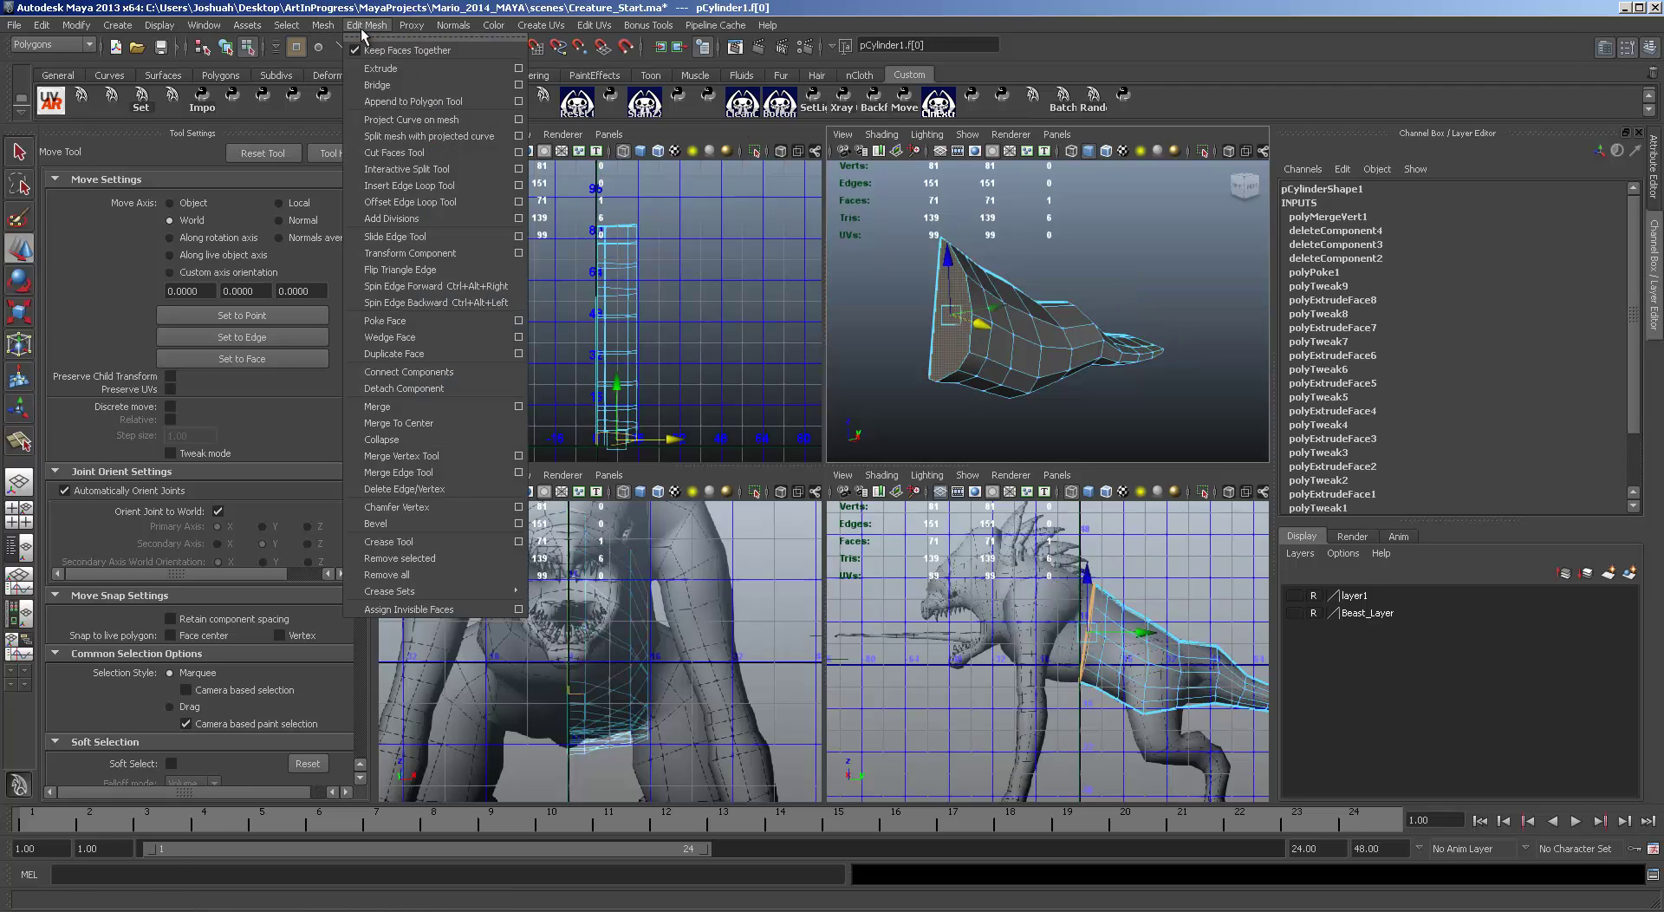
{"action": "left_click", "coordinate": [517, 67]}
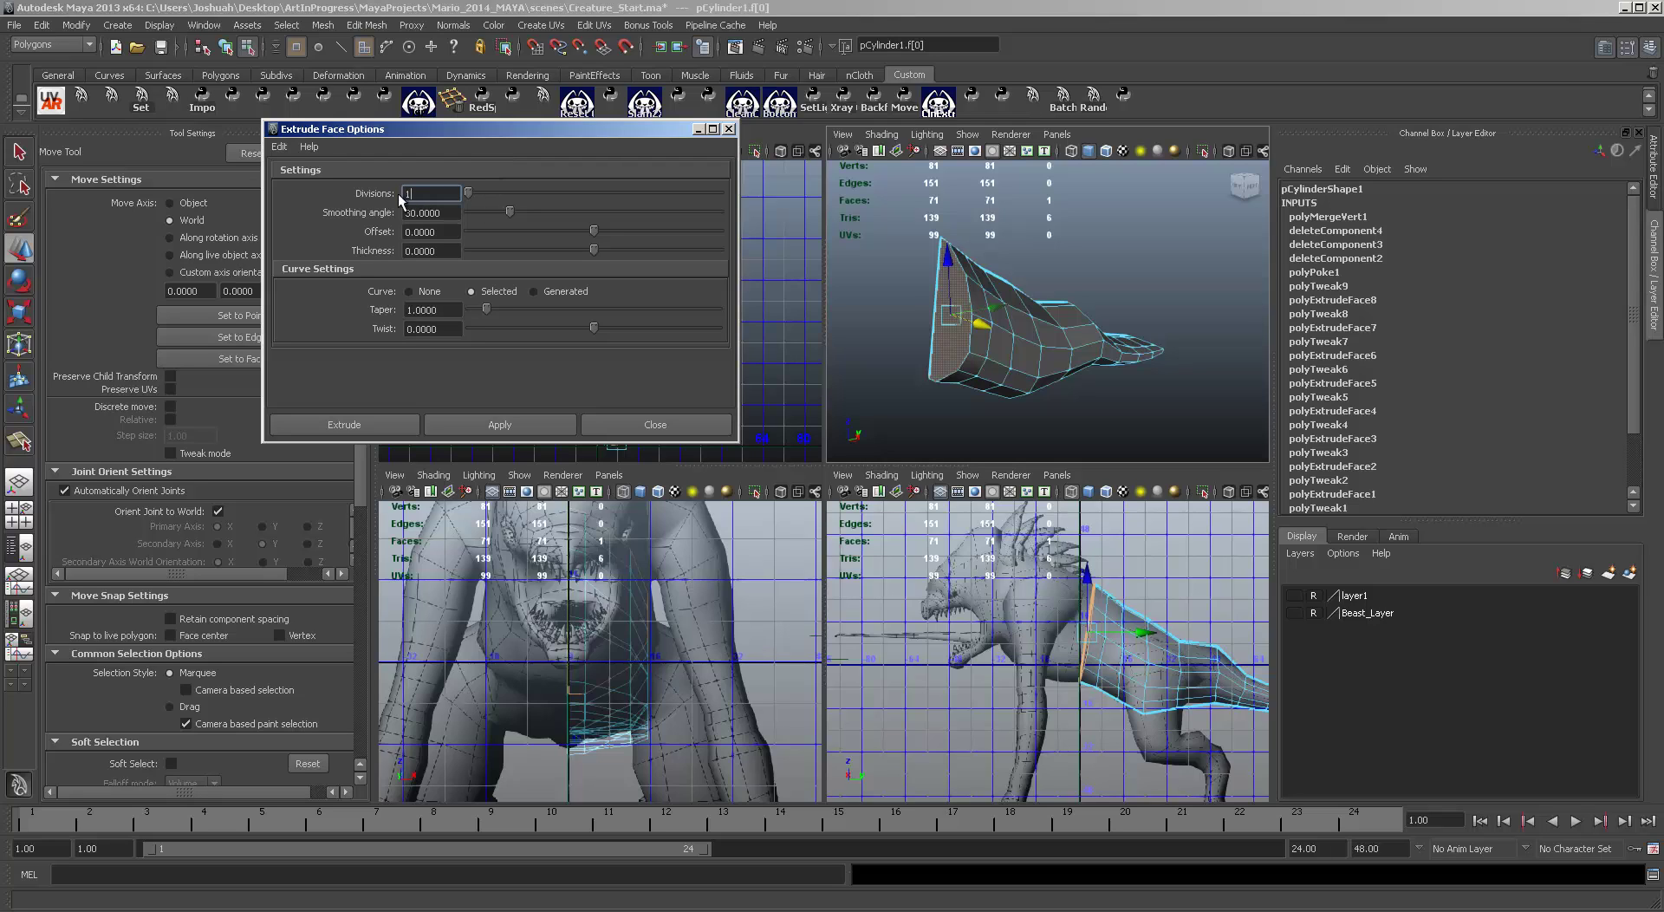
{"action": "left_click", "coordinate": [279, 146]}
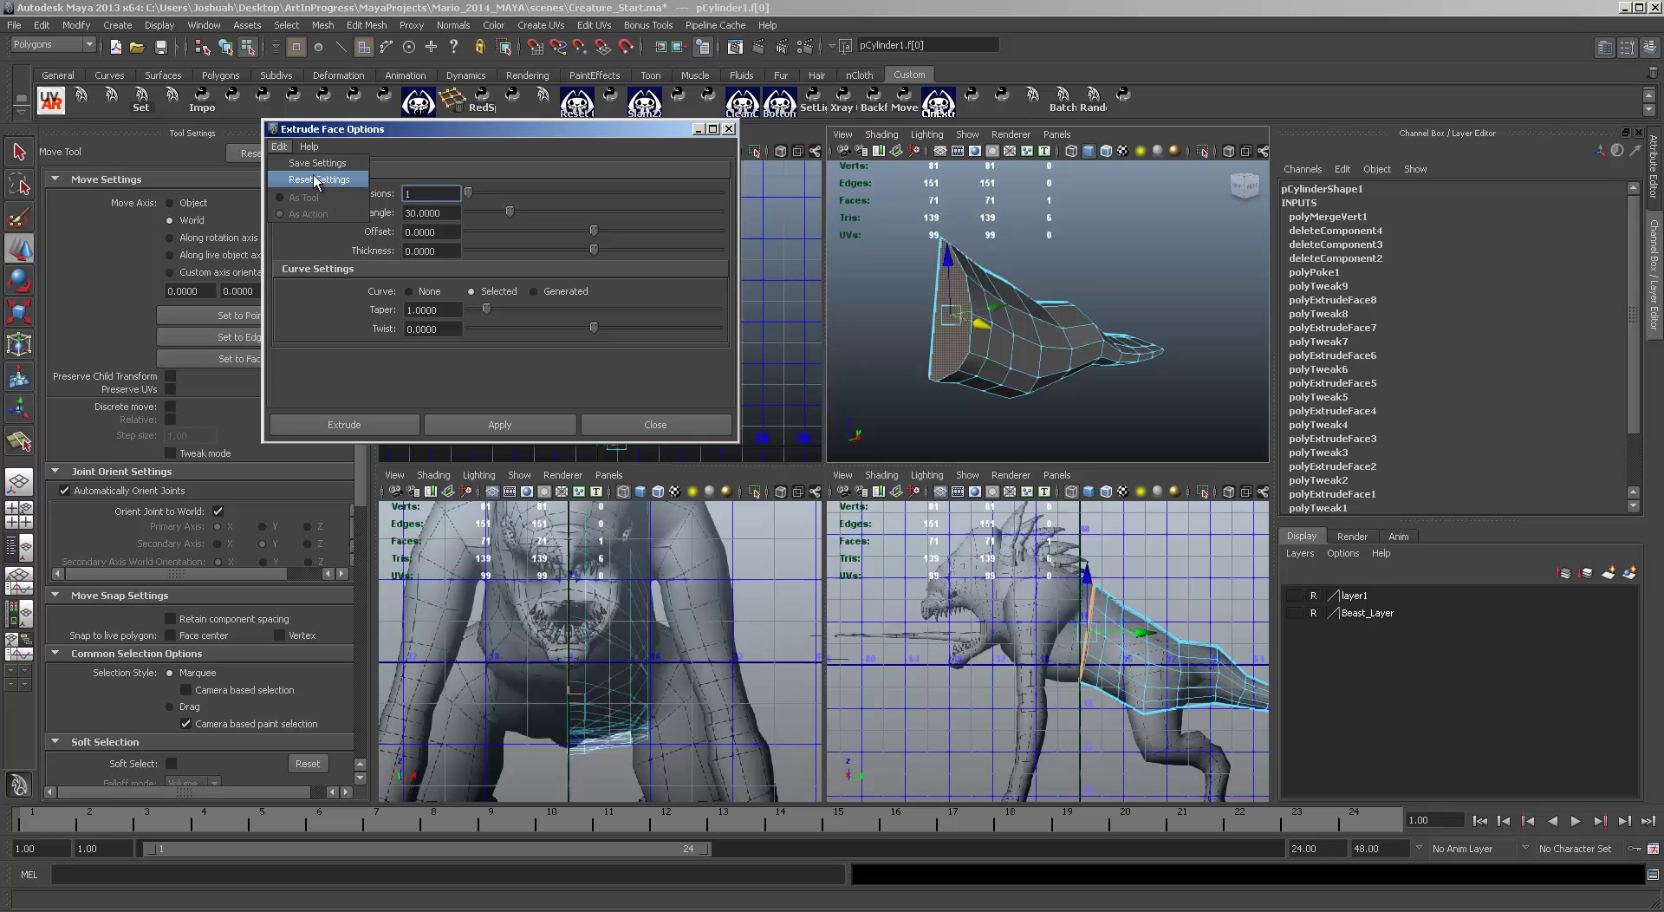
{"action": "left_click", "coordinate": [369, 423]}
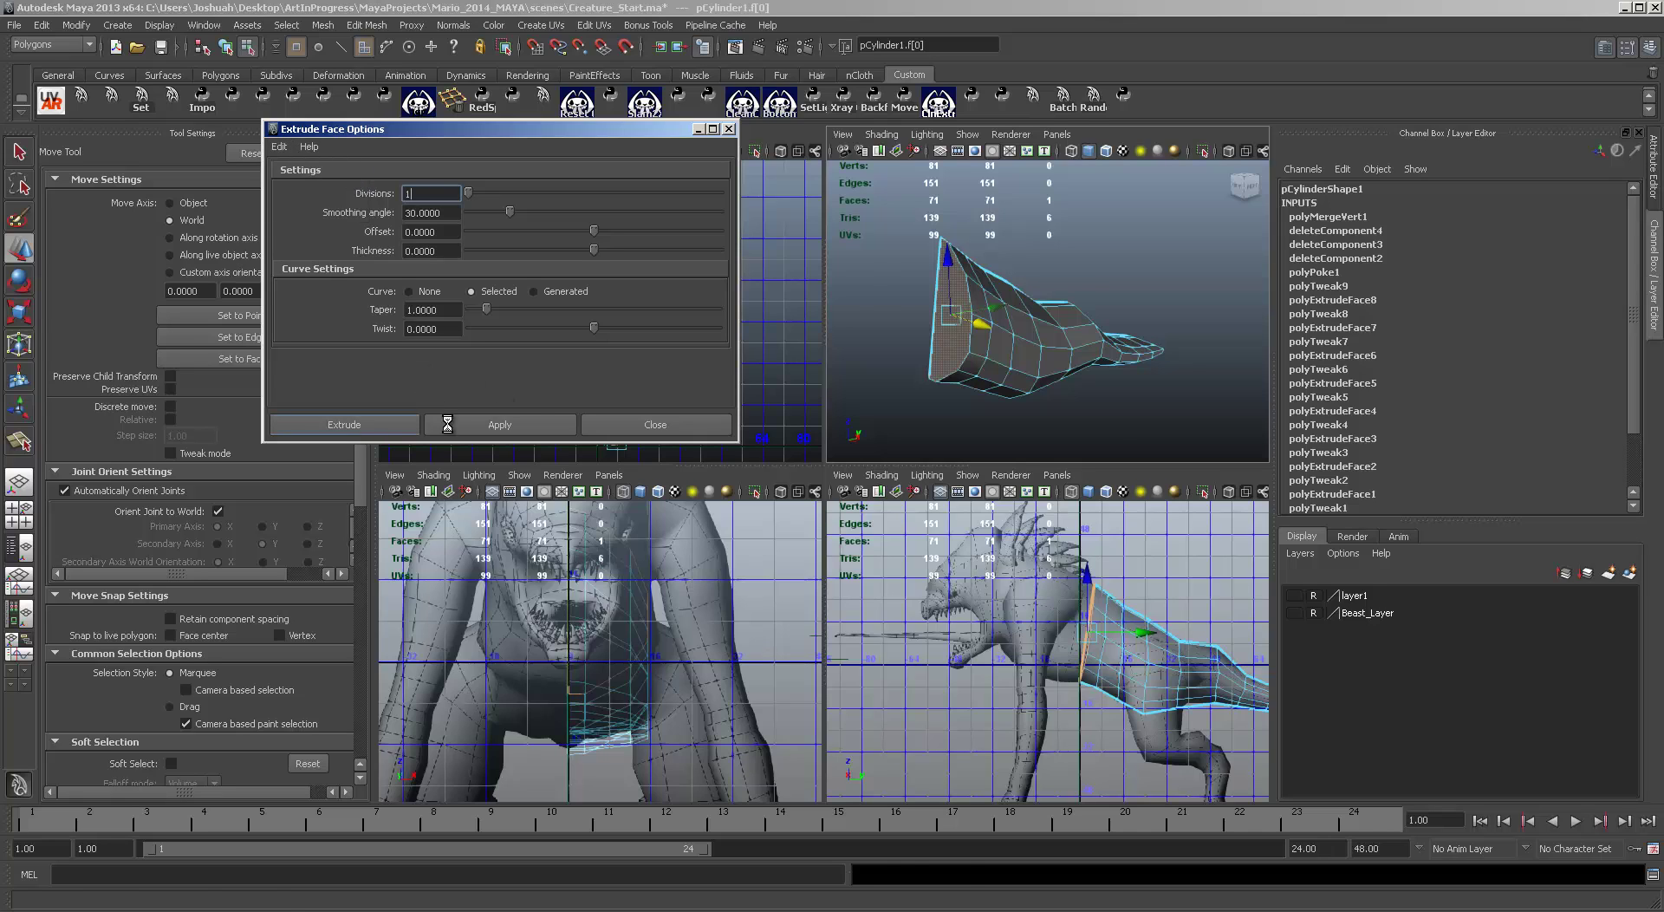
Step: Move the extruded cap face forward and up towards the shoulder in the side view and scale it vertically to the torso outline
{"action": "key", "text": "w"}
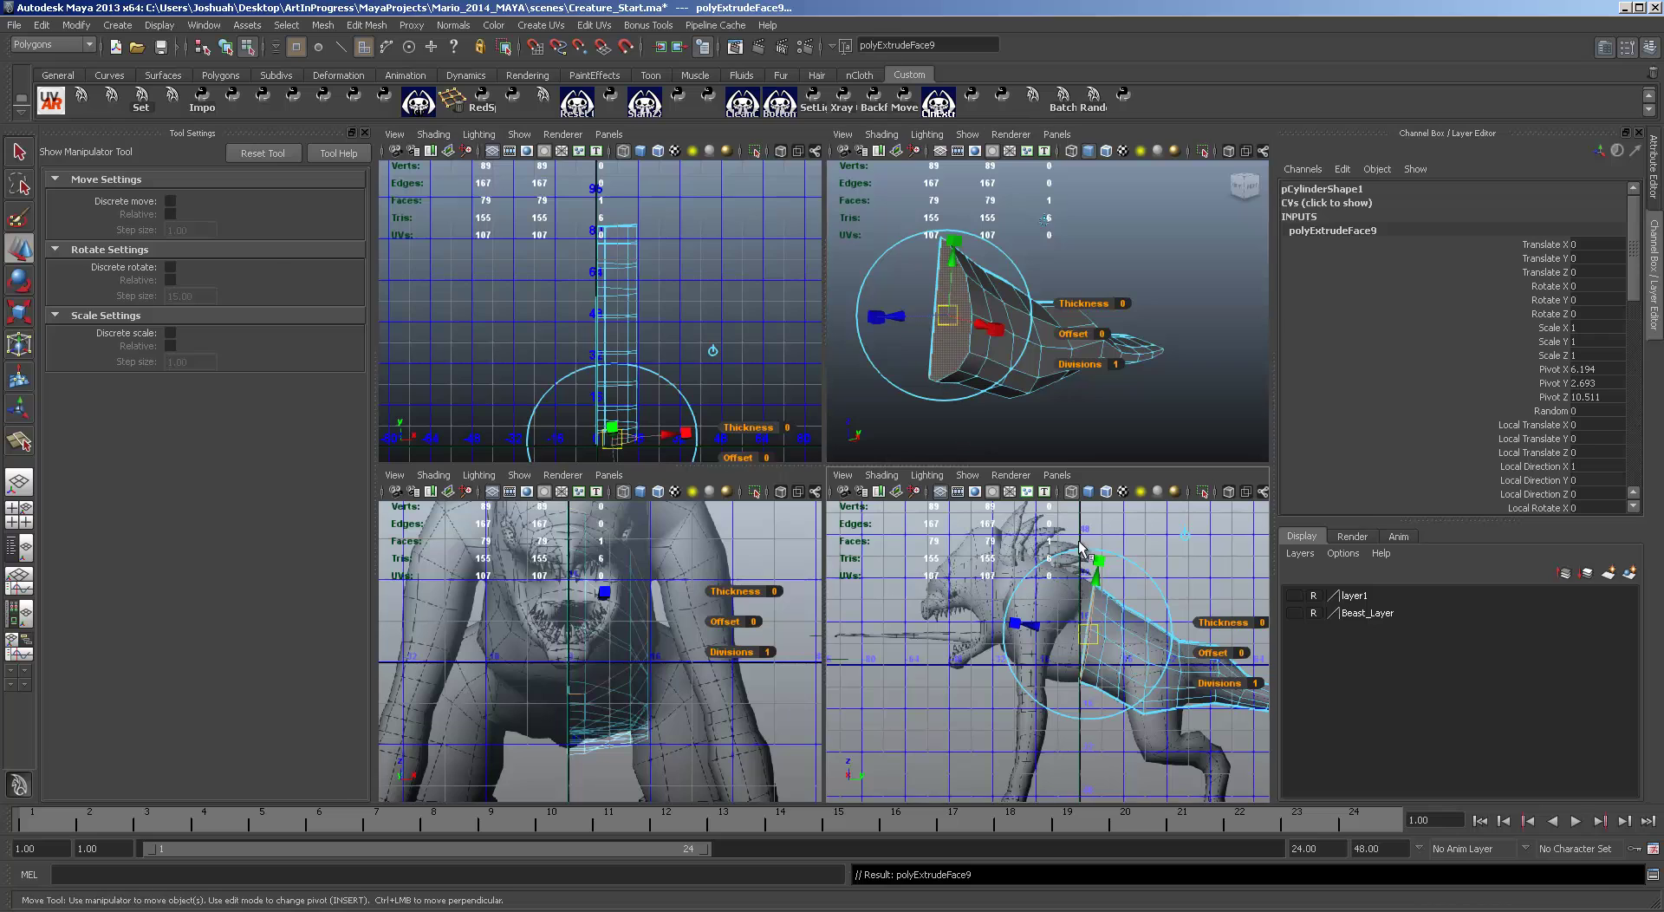
{"action": "key", "text": "space"}
{"action": "scroll", "coordinate": [917, 550], "scroll_direction": "up", "scroll_amount": 3}
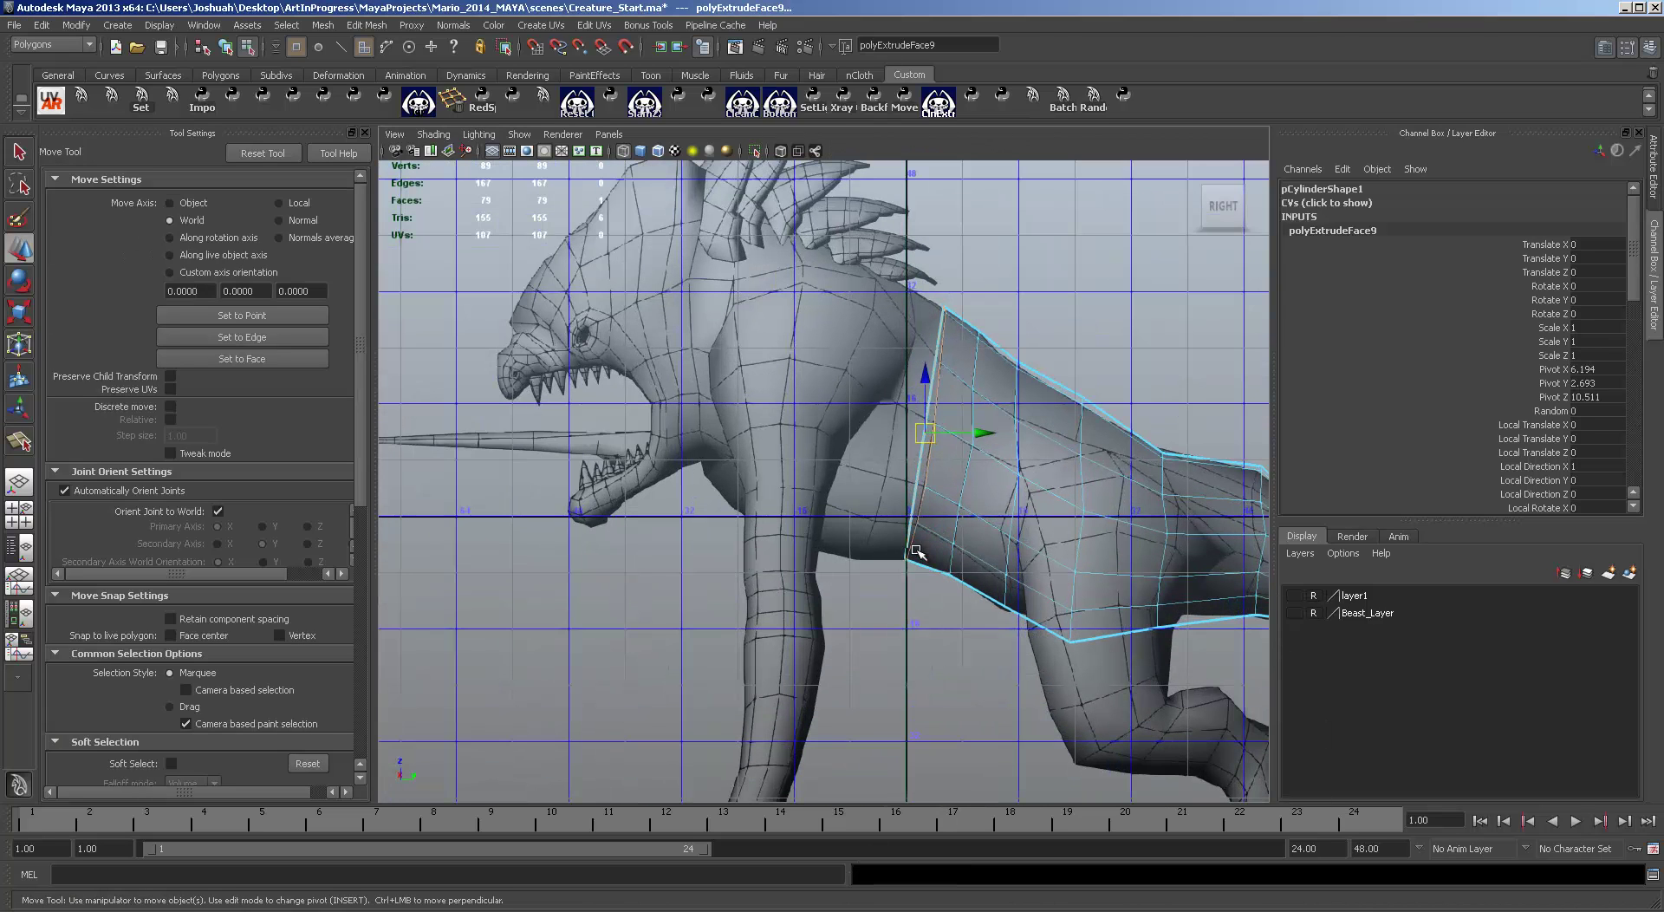
{"action": "left_click", "coordinate": [995, 477]}
{"action": "scroll", "coordinate": [988, 482], "scroll_direction": "up", "scroll_amount": 3}
{"action": "left_click_drag", "start_coordinate": [979, 486], "coordinate": [898, 423]}
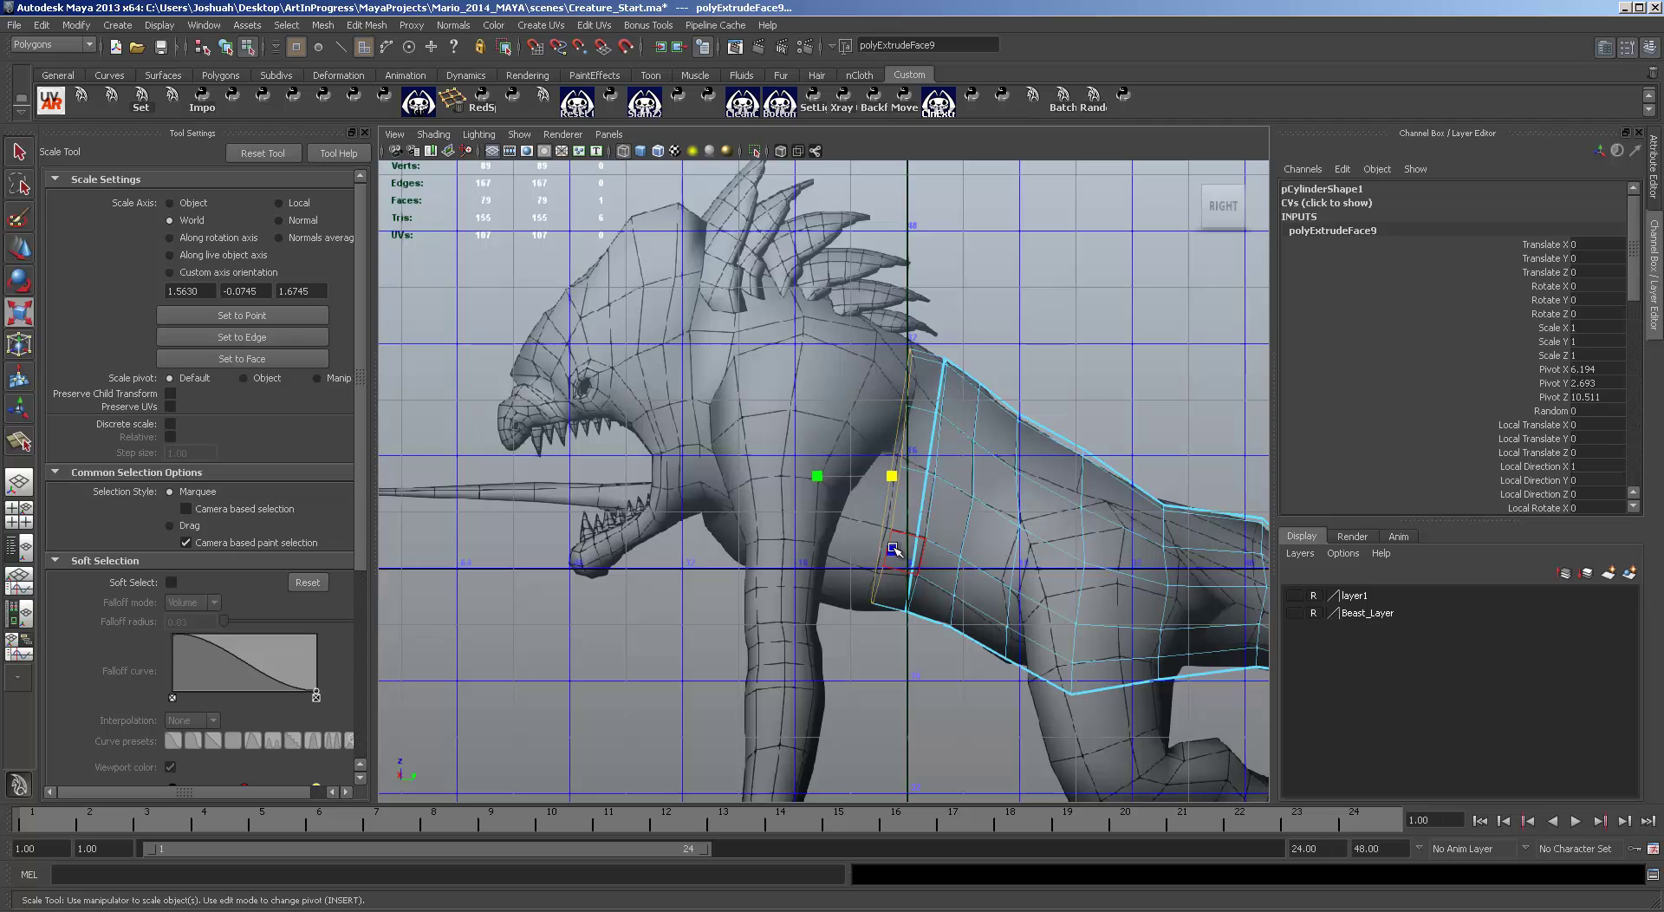
{"action": "left_click_drag", "start_coordinate": [892, 549], "coordinate": [892, 553]}
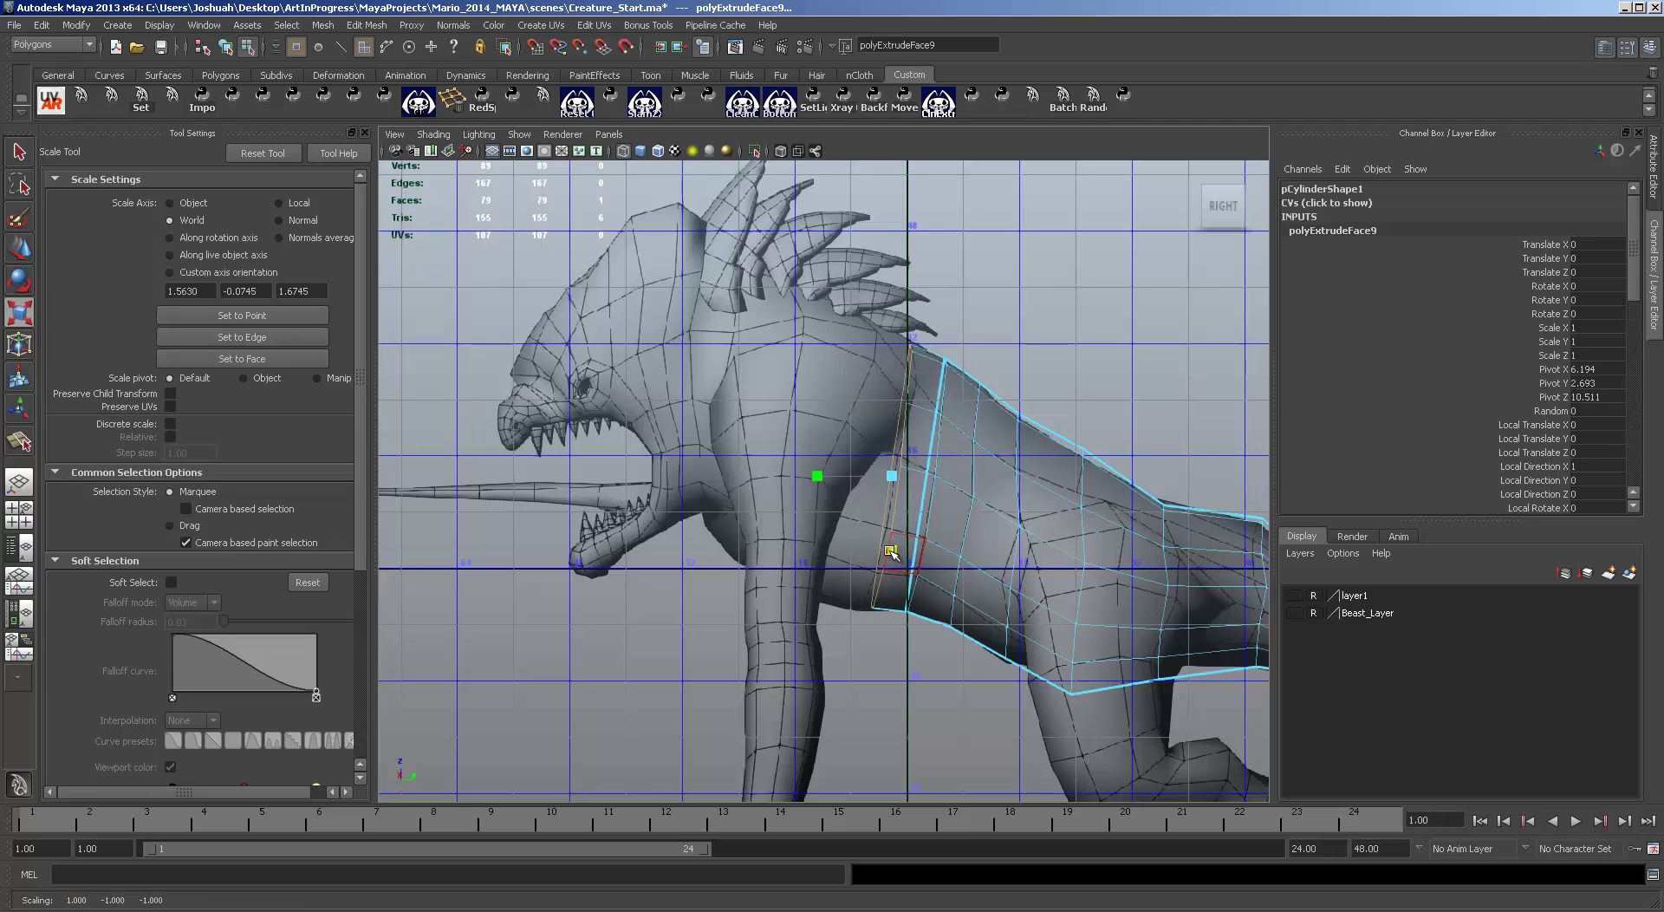
Step: Extrude the cap face again and move the new section forward and up to the back of the creature's shoulder
{"action": "key", "text": "ctrl+e"}
{"action": "key", "text": "w"}
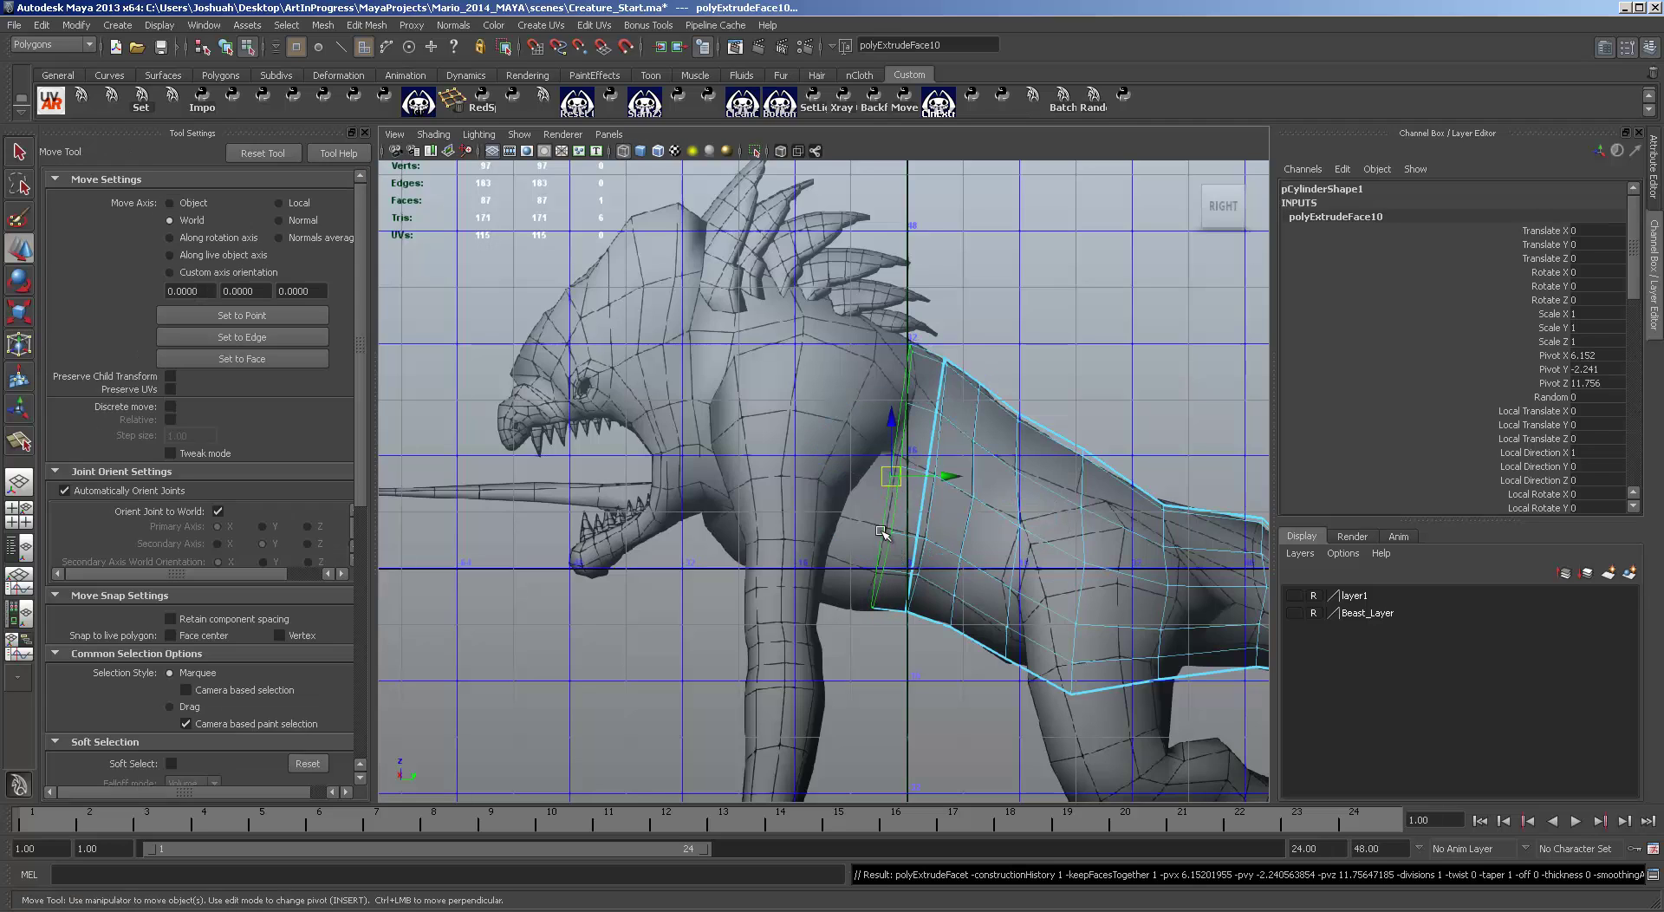
{"action": "left_click_drag", "start_coordinate": [896, 482], "coordinate": [855, 440]}
{"action": "key", "text": "r"}
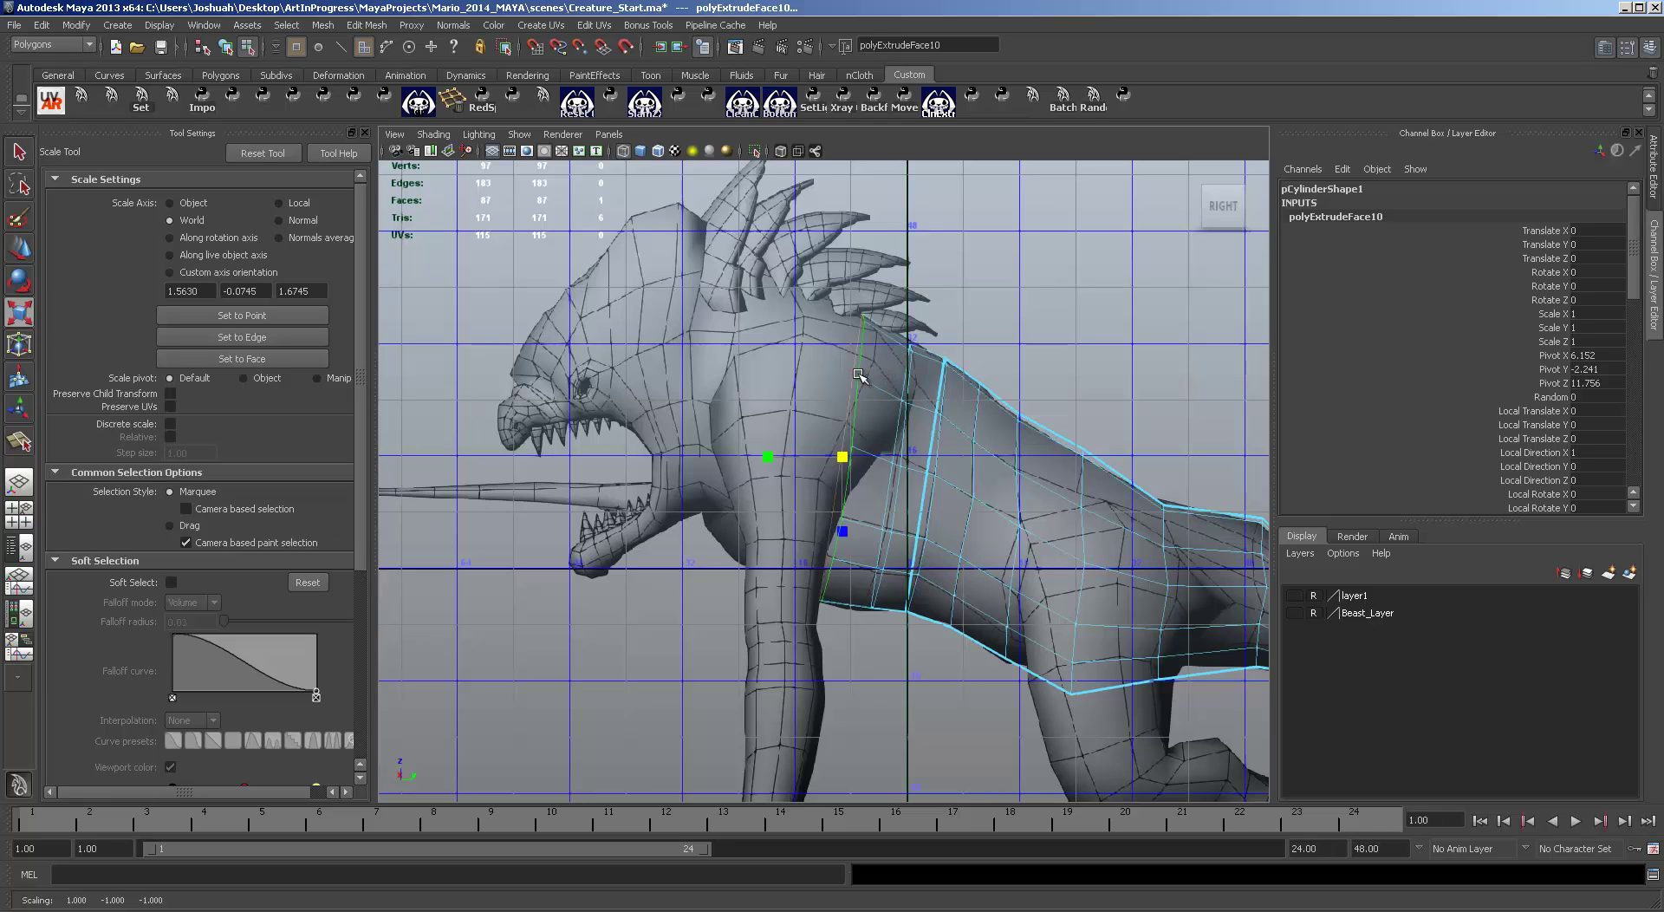
Step: Extrude a further section to mid-shoulder, then rotate the cap face upright and scale it vertically to match the reference
{"action": "key", "text": "ctrl+e"}
{"action": "key", "text": "w"}
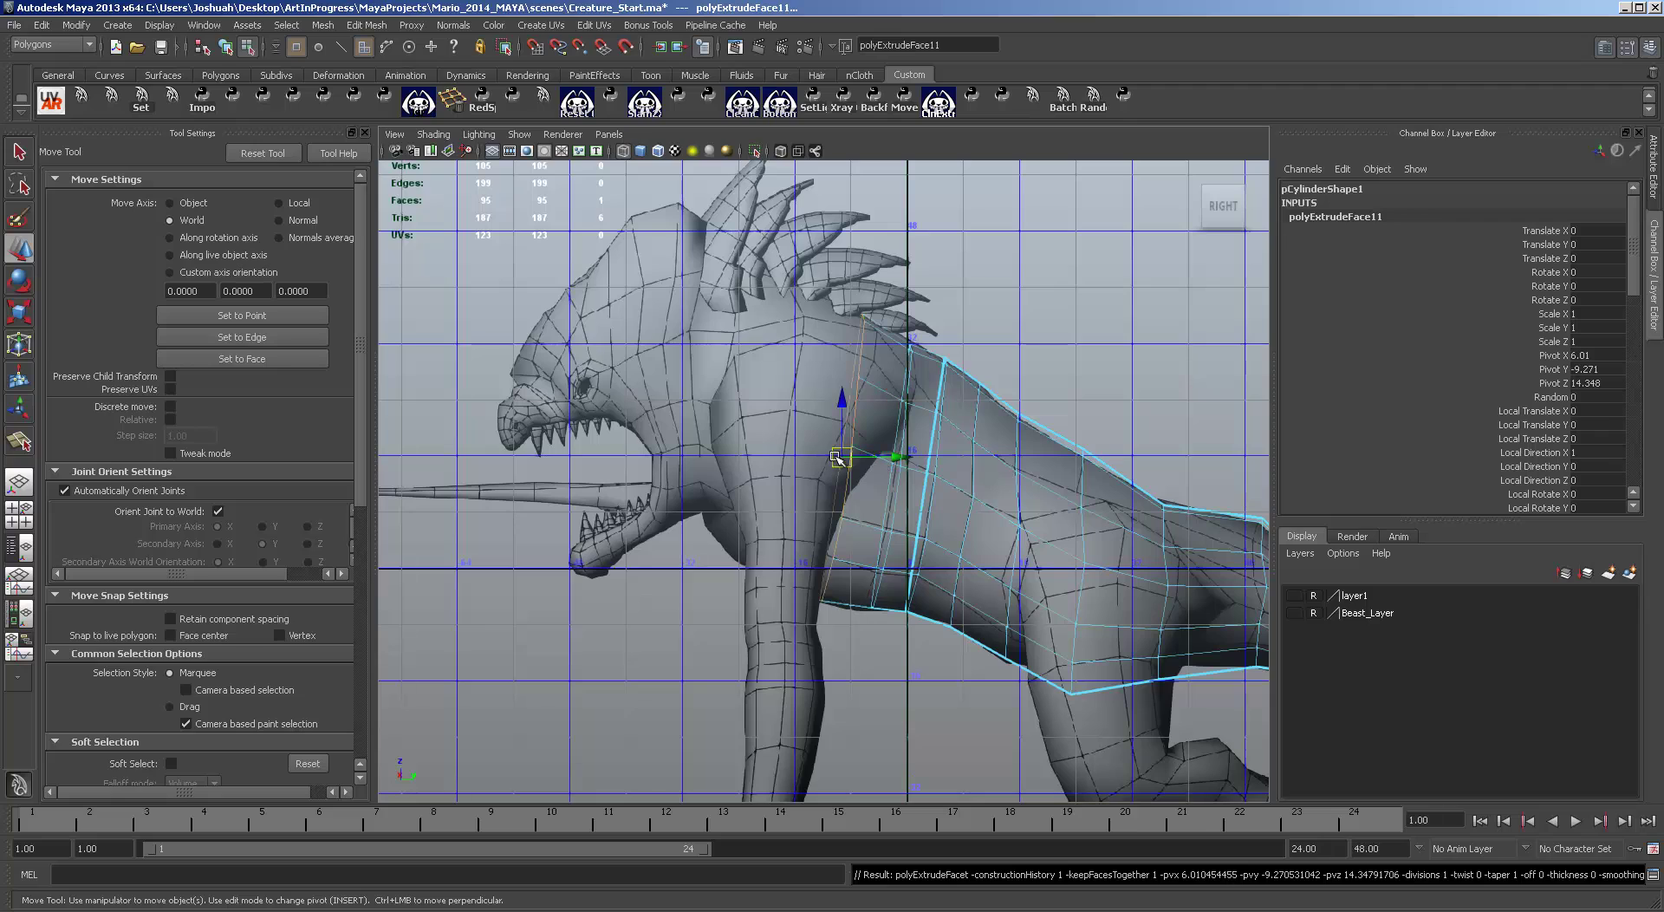
{"action": "left_click_drag", "start_coordinate": [842, 457], "coordinate": [780, 438]}
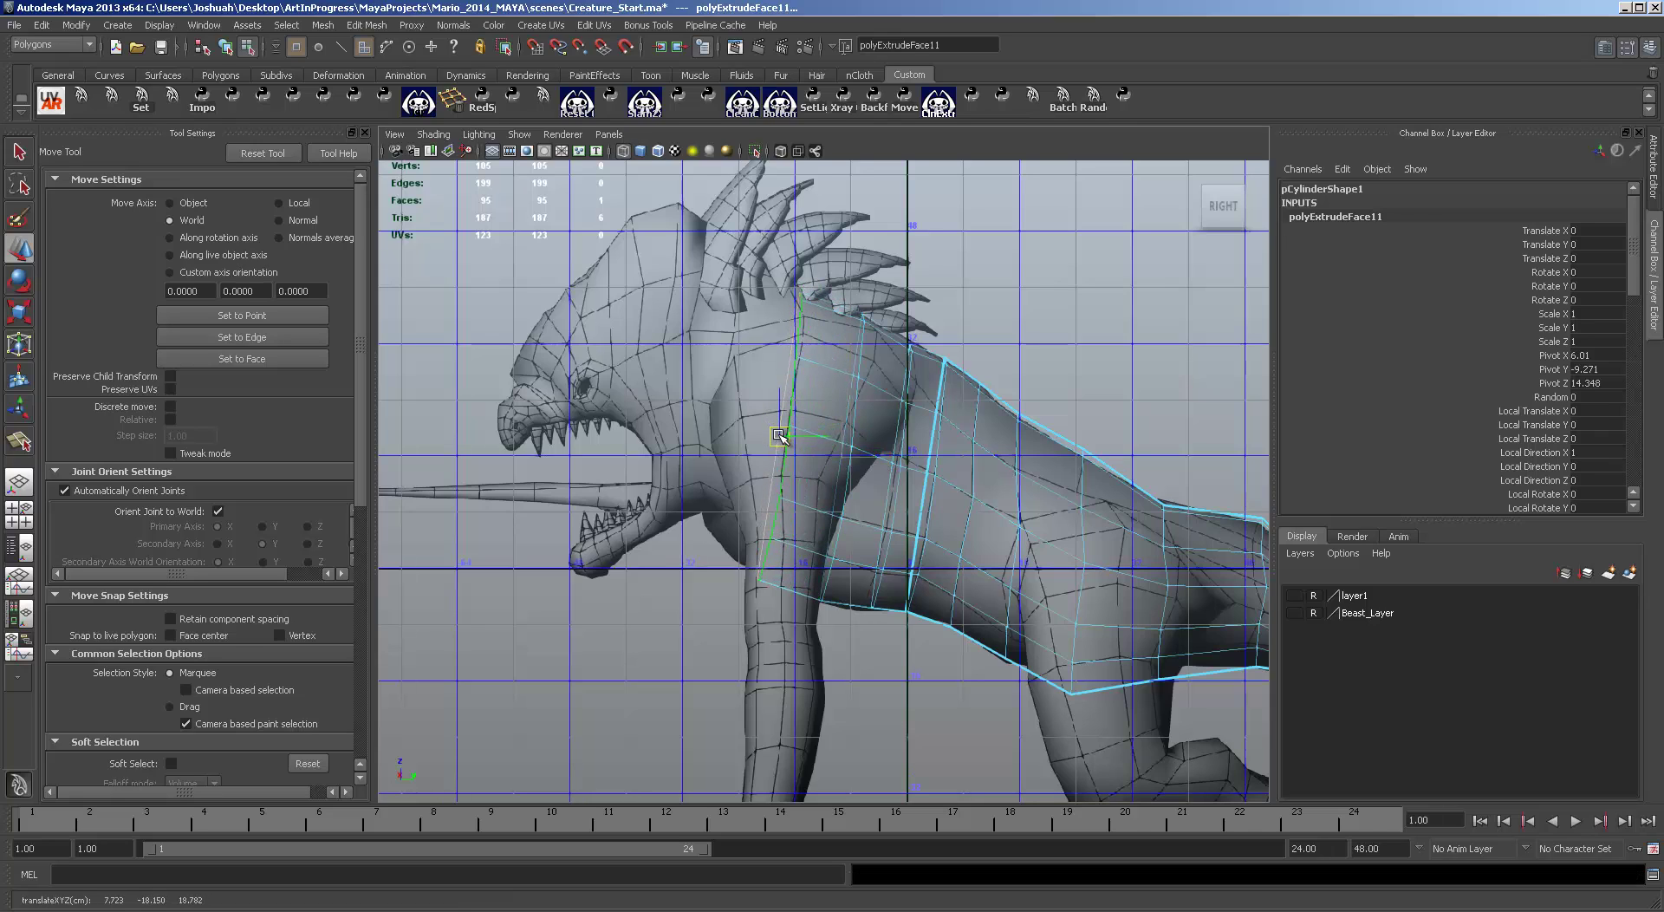
{"action": "key", "text": "e"}
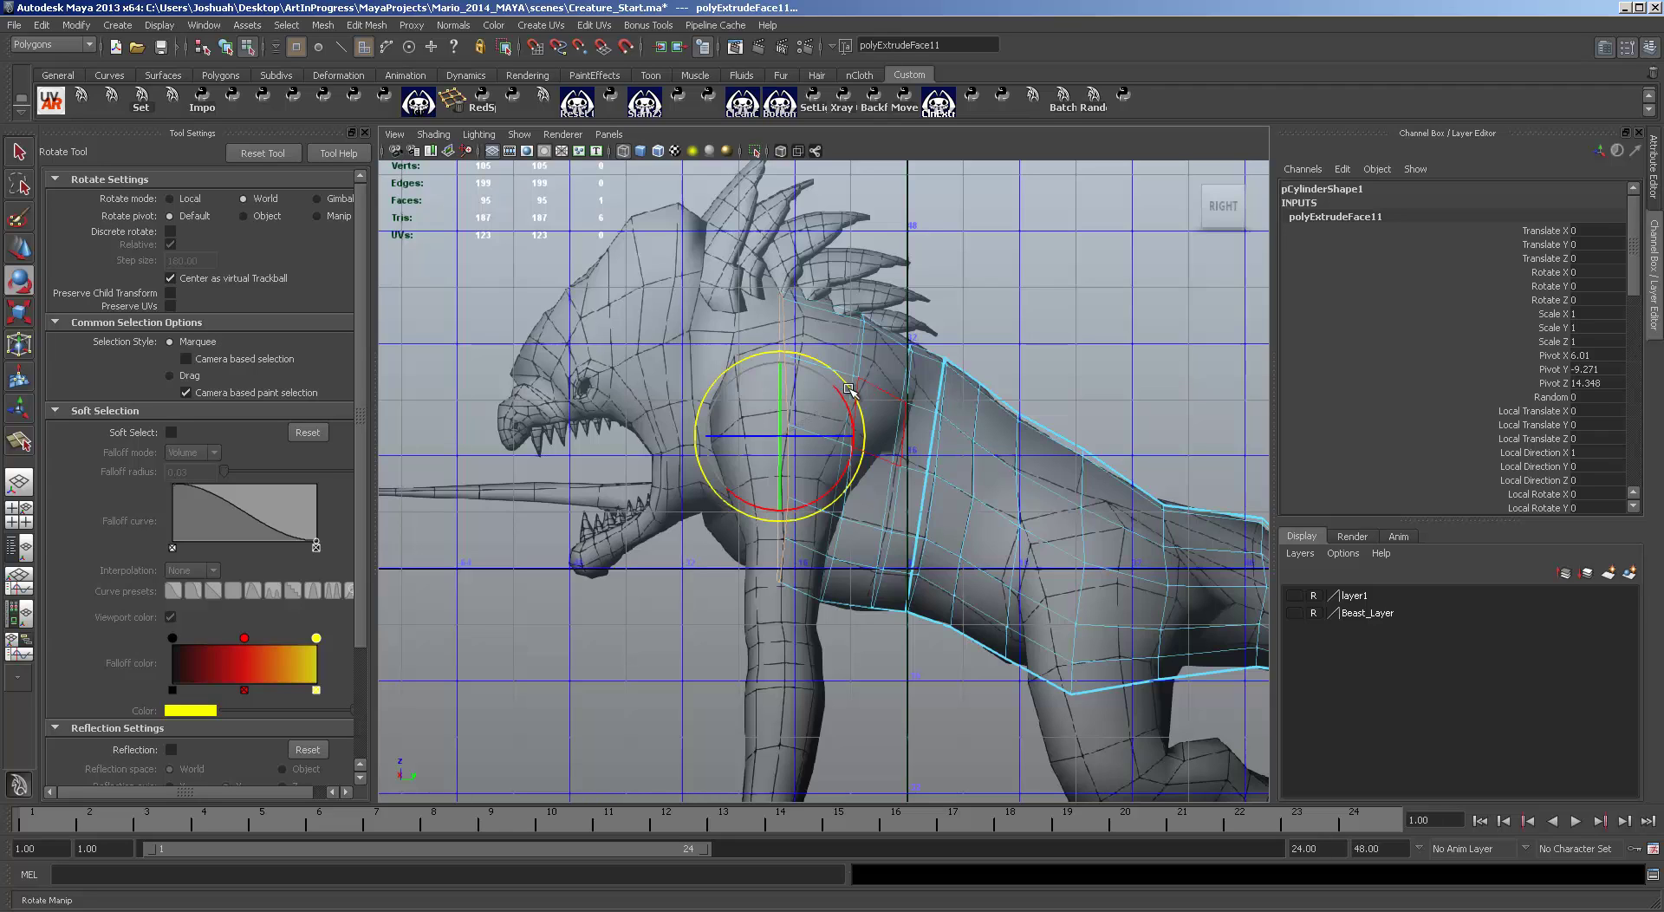
{"action": "left_click_drag", "start_coordinate": [849, 388], "coordinate": [838, 433]}
{"action": "key", "text": "w"}
{"action": "key", "text": "r"}
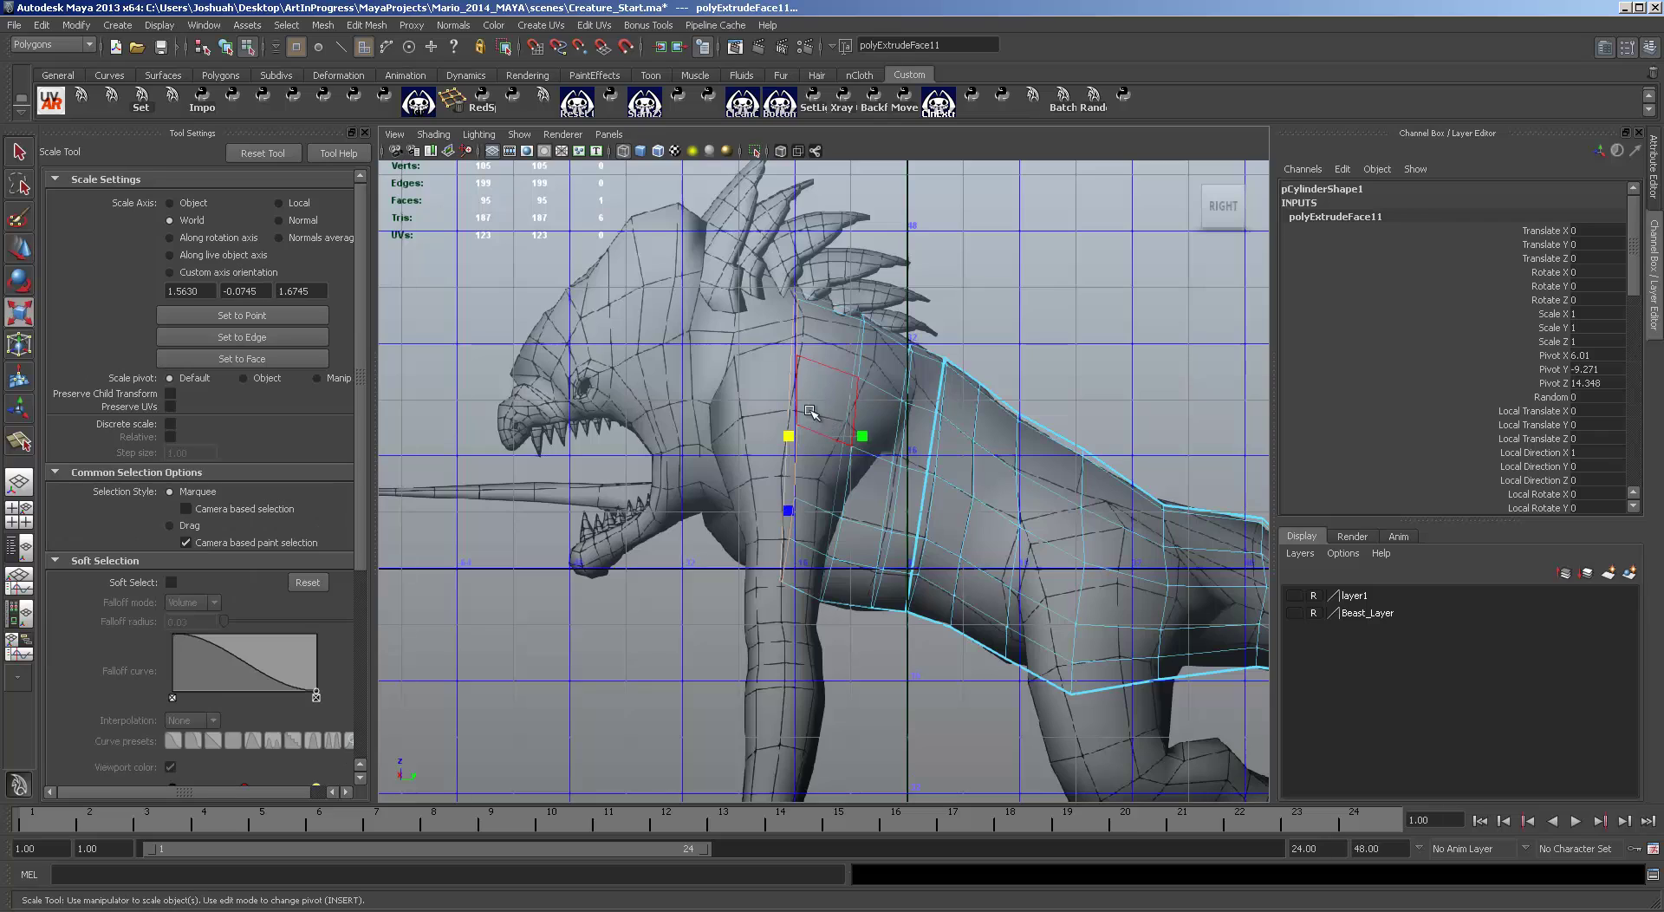
{"action": "left_click_drag", "start_coordinate": [791, 510], "coordinate": [791, 513]}
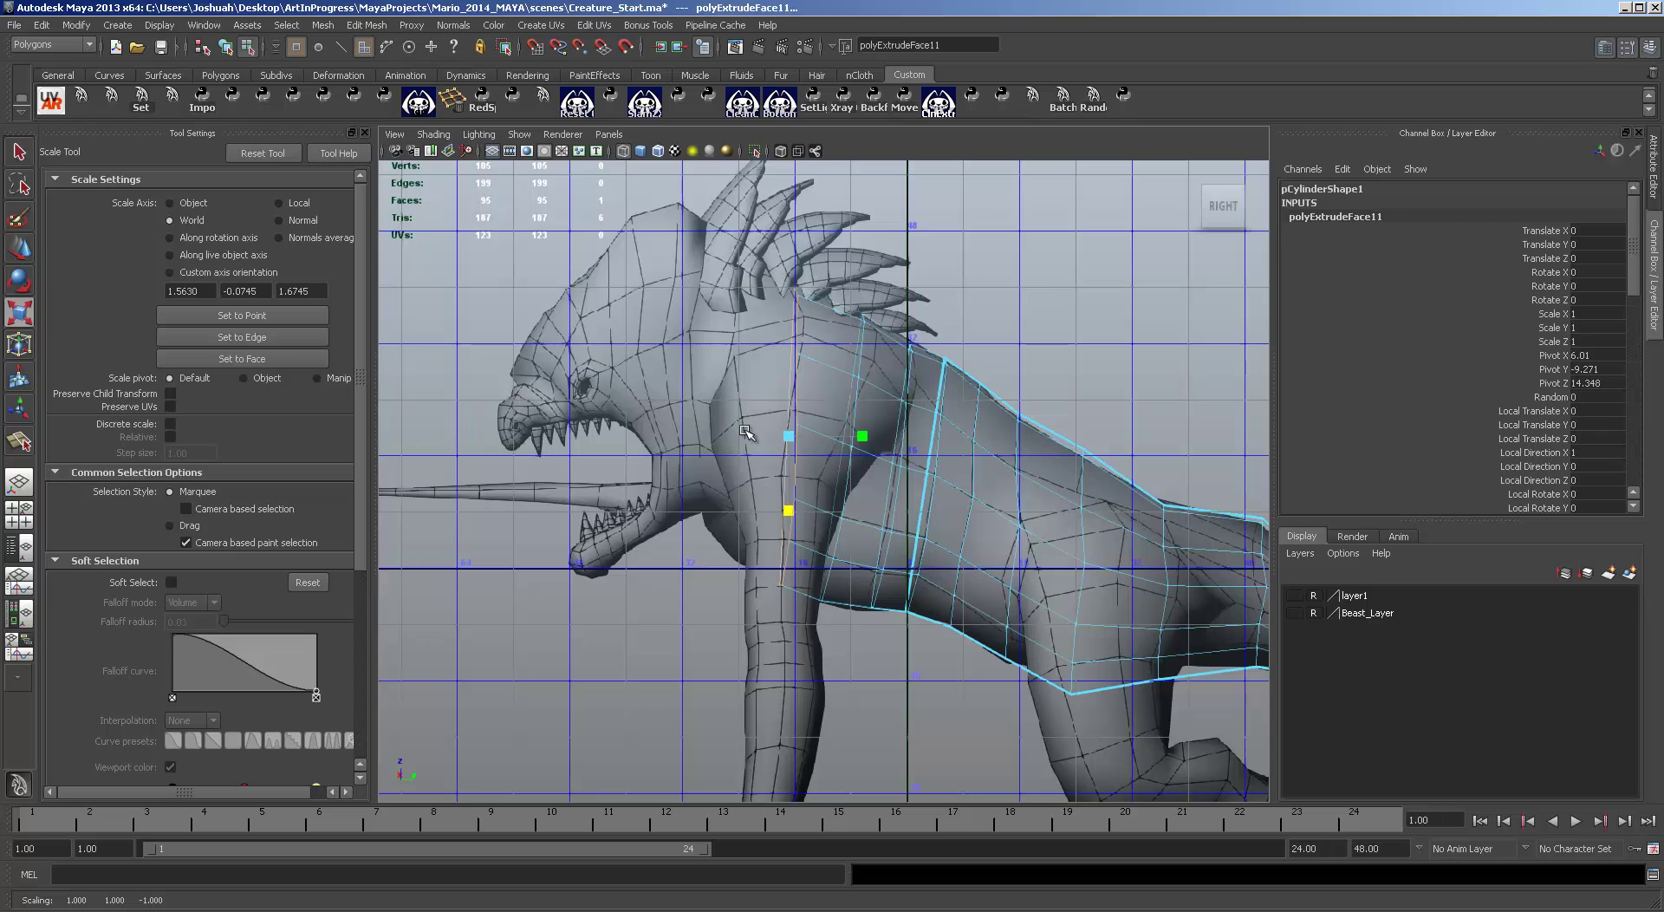
Step: Extrude the cap face once more, moving it forward to the front of the shoulder and slightly upward
{"action": "key", "text": "ctrl+e"}
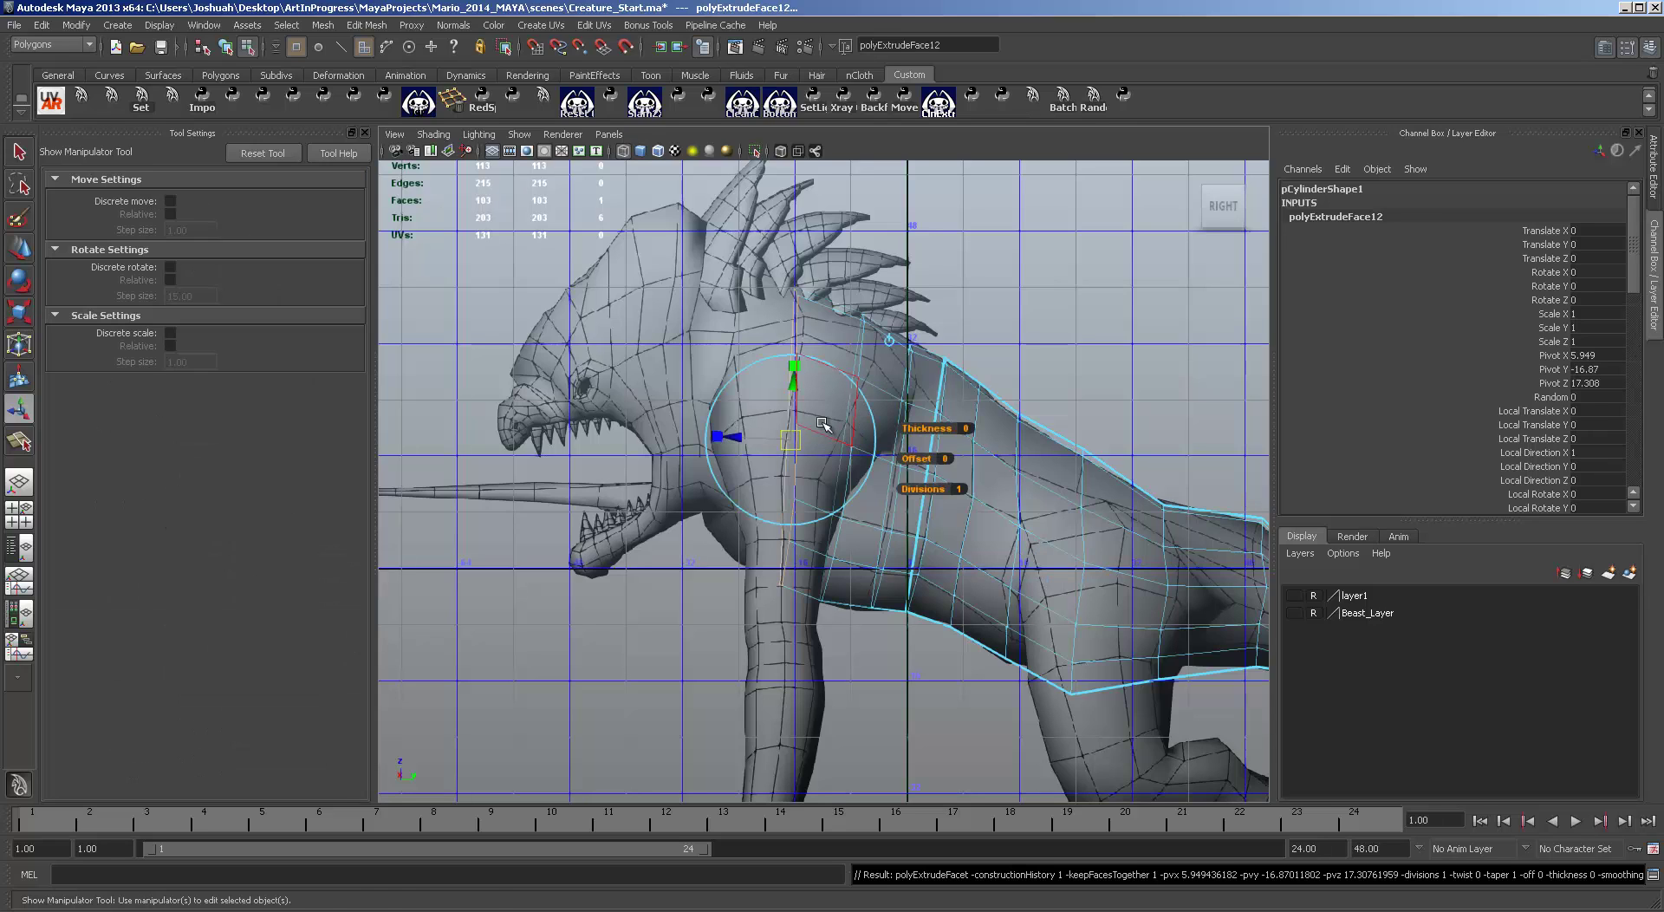
{"action": "key", "text": "w"}
{"action": "left_click_drag", "start_coordinate": [842, 435], "coordinate": [789, 436]}
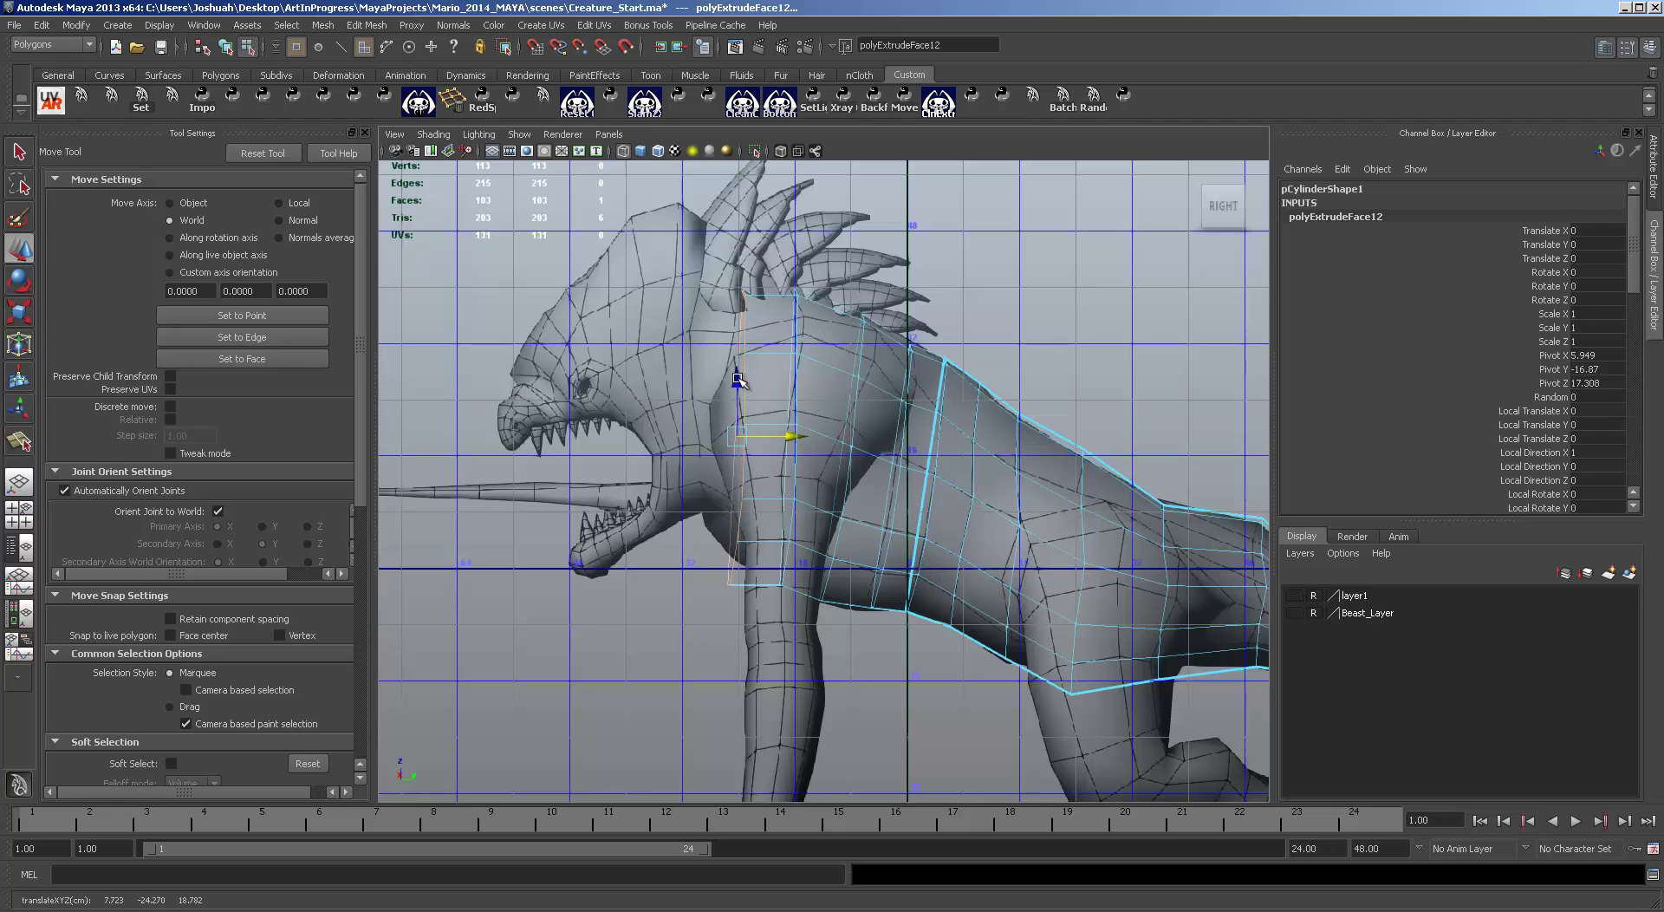
{"action": "left_click_drag", "start_coordinate": [739, 379], "coordinate": [742, 363]}
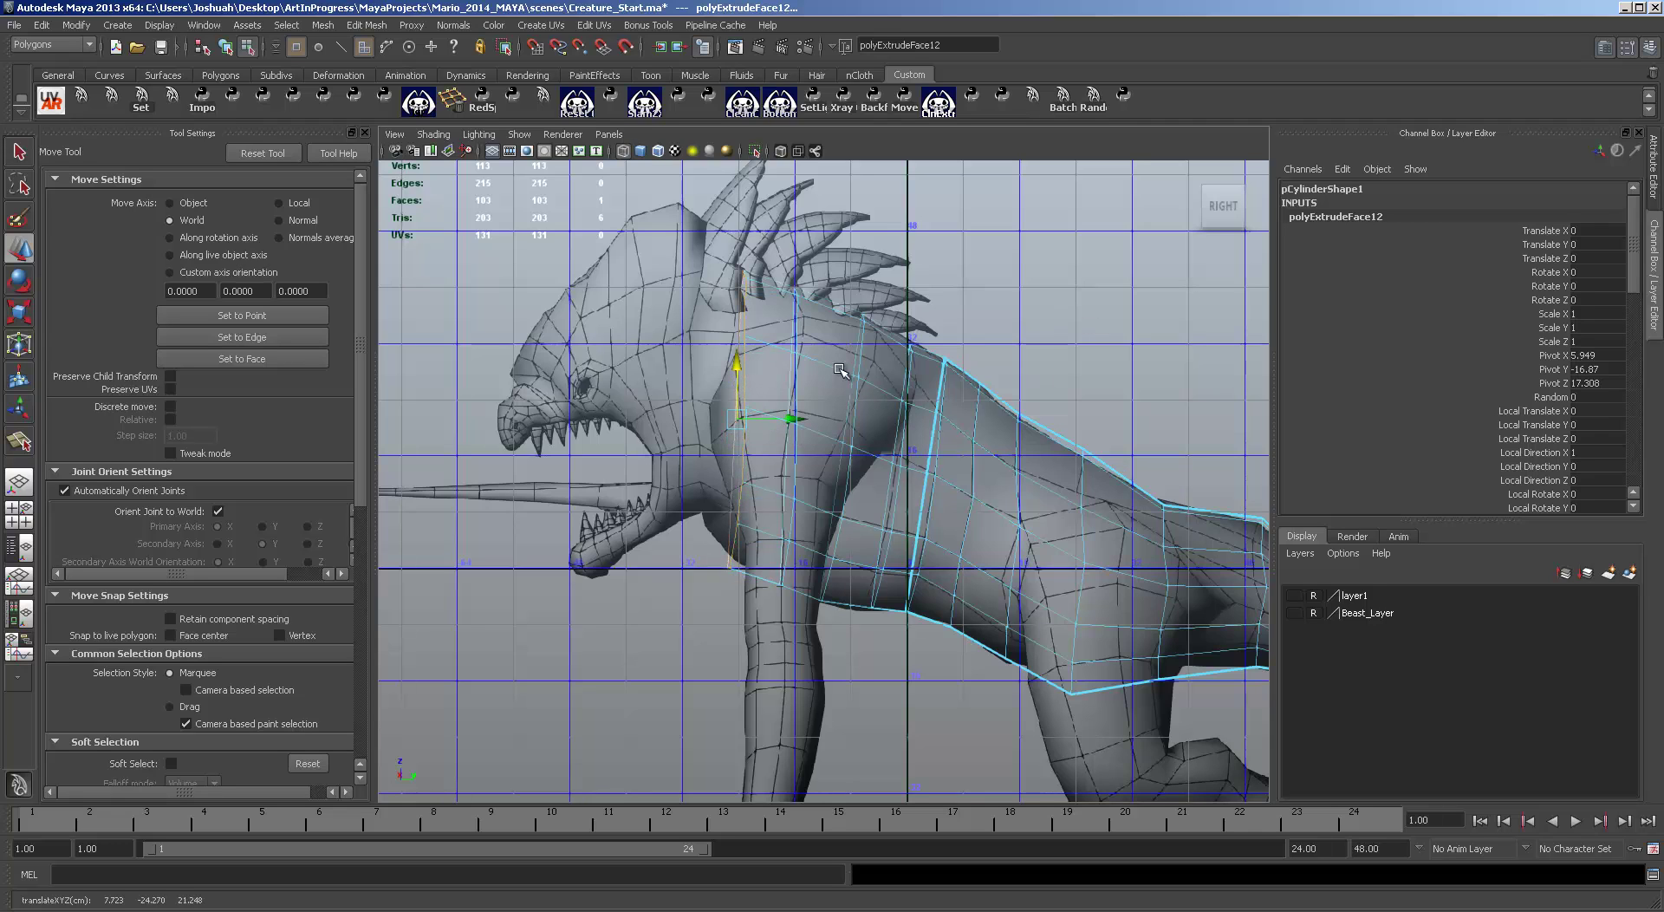
Step: Delete the cap face closing the front end of the extruded torso
{"action": "key", "text": "space"}
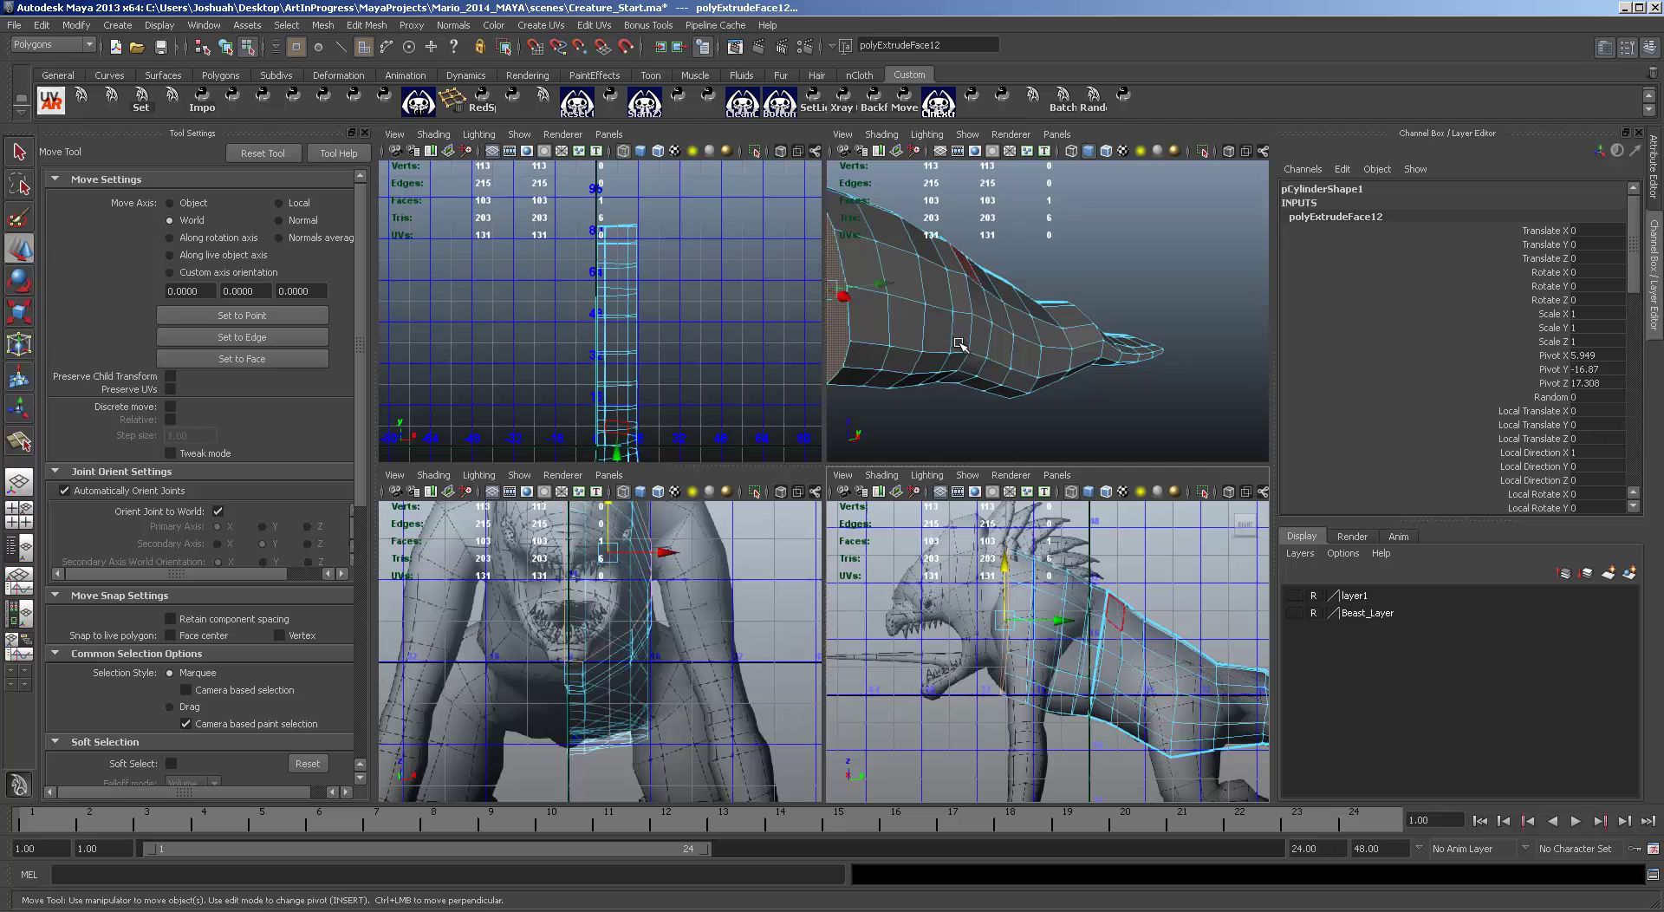
{"action": "left_click_drag", "start_coordinate": [965, 354], "coordinate": [1142, 369], "text": "alt"}
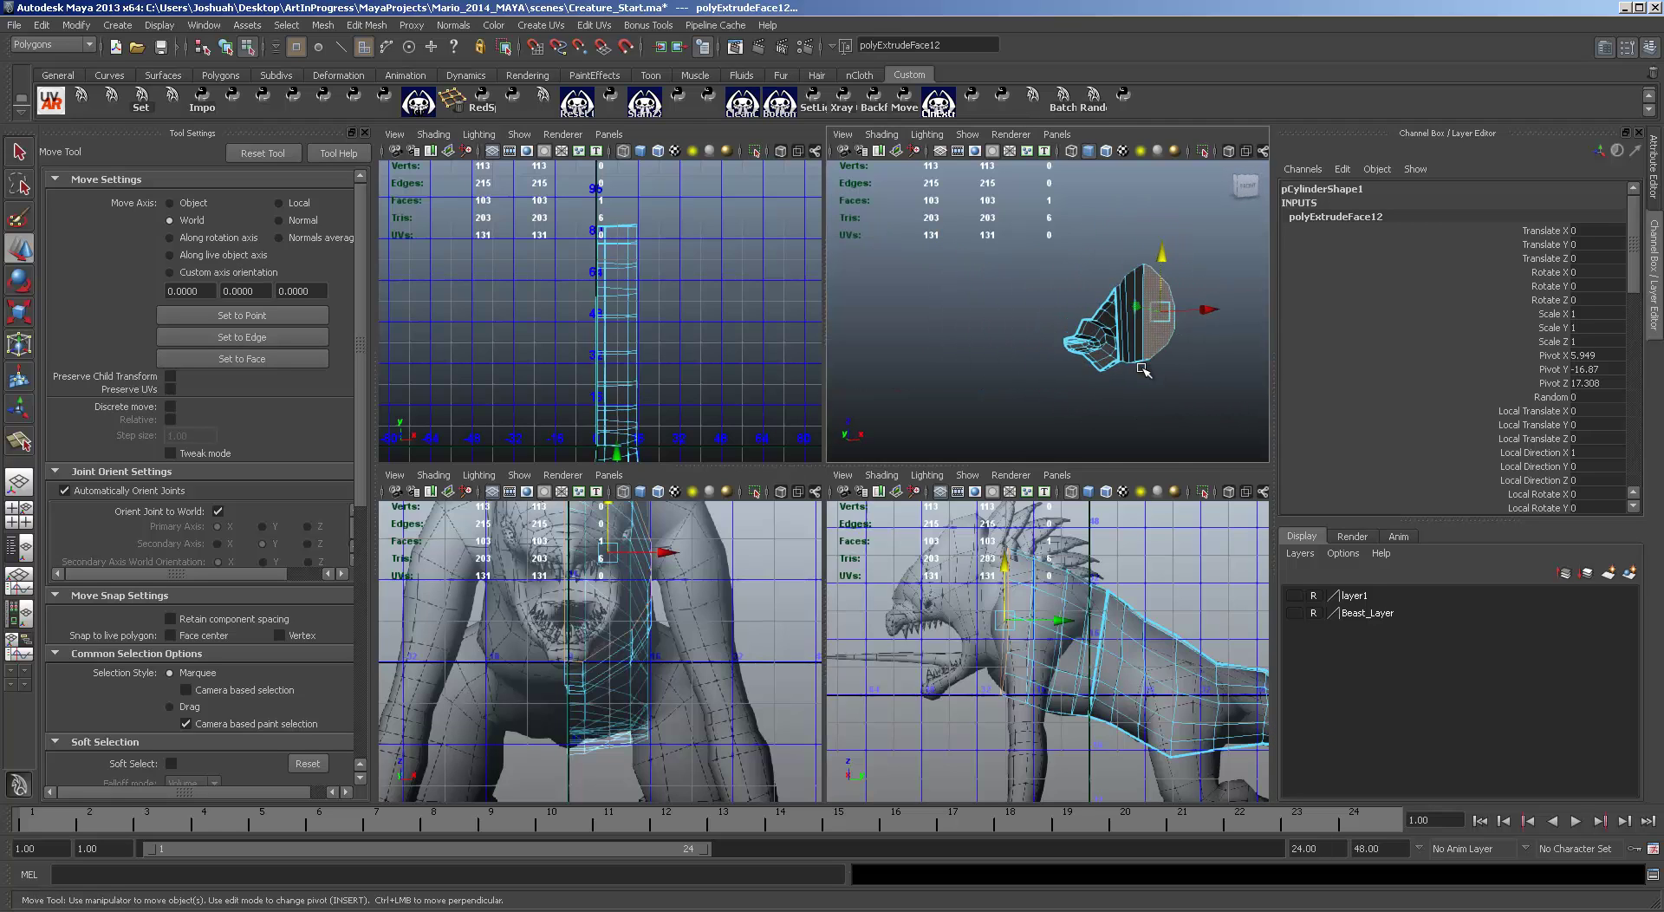
{"action": "key", "text": "space"}
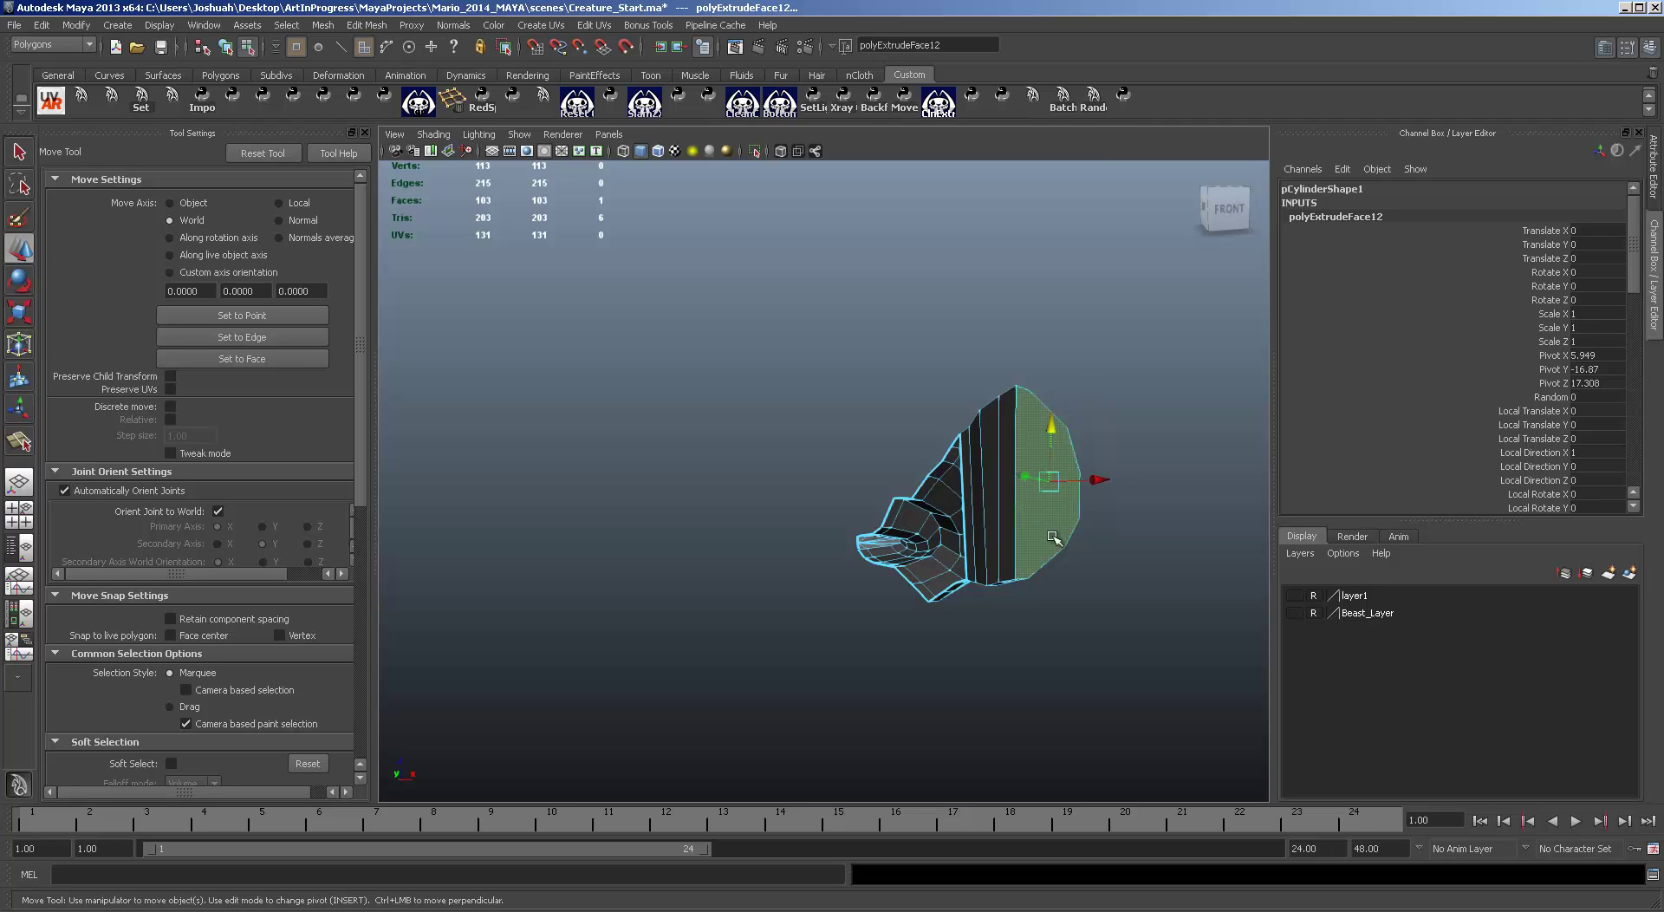
{"action": "key", "text": "Delete"}
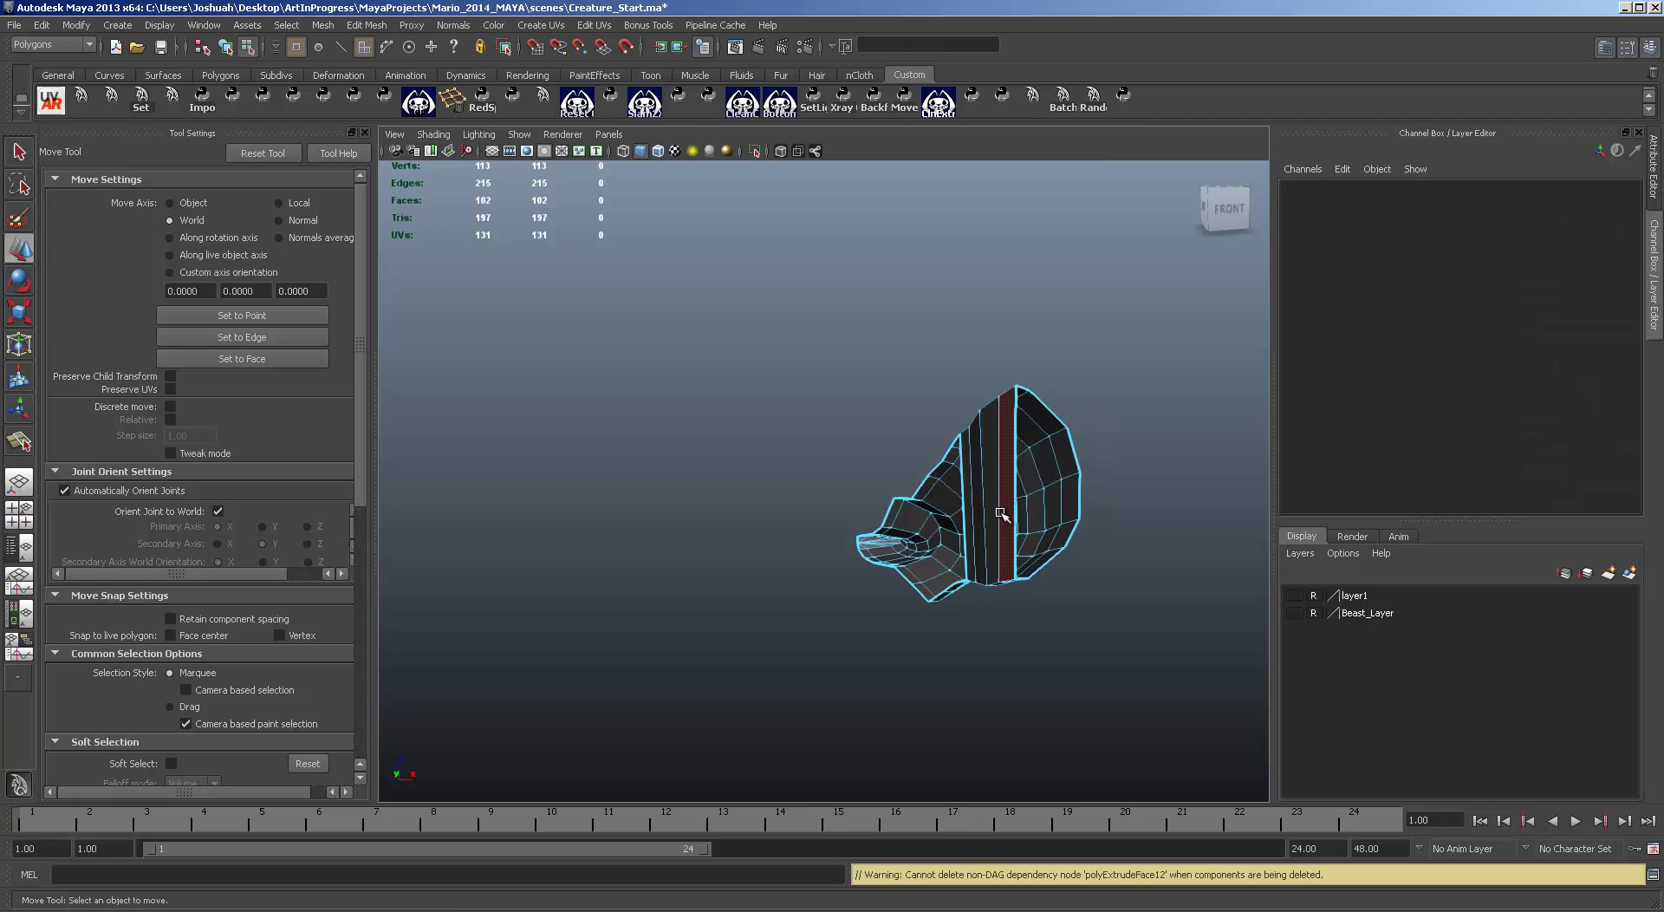
Step: Delete the inner-side faces of the four newly extruded torso sections along the centre line
{"action": "left_click_drag", "start_coordinate": [1001, 513], "coordinate": [1071, 499], "text": "alt"}
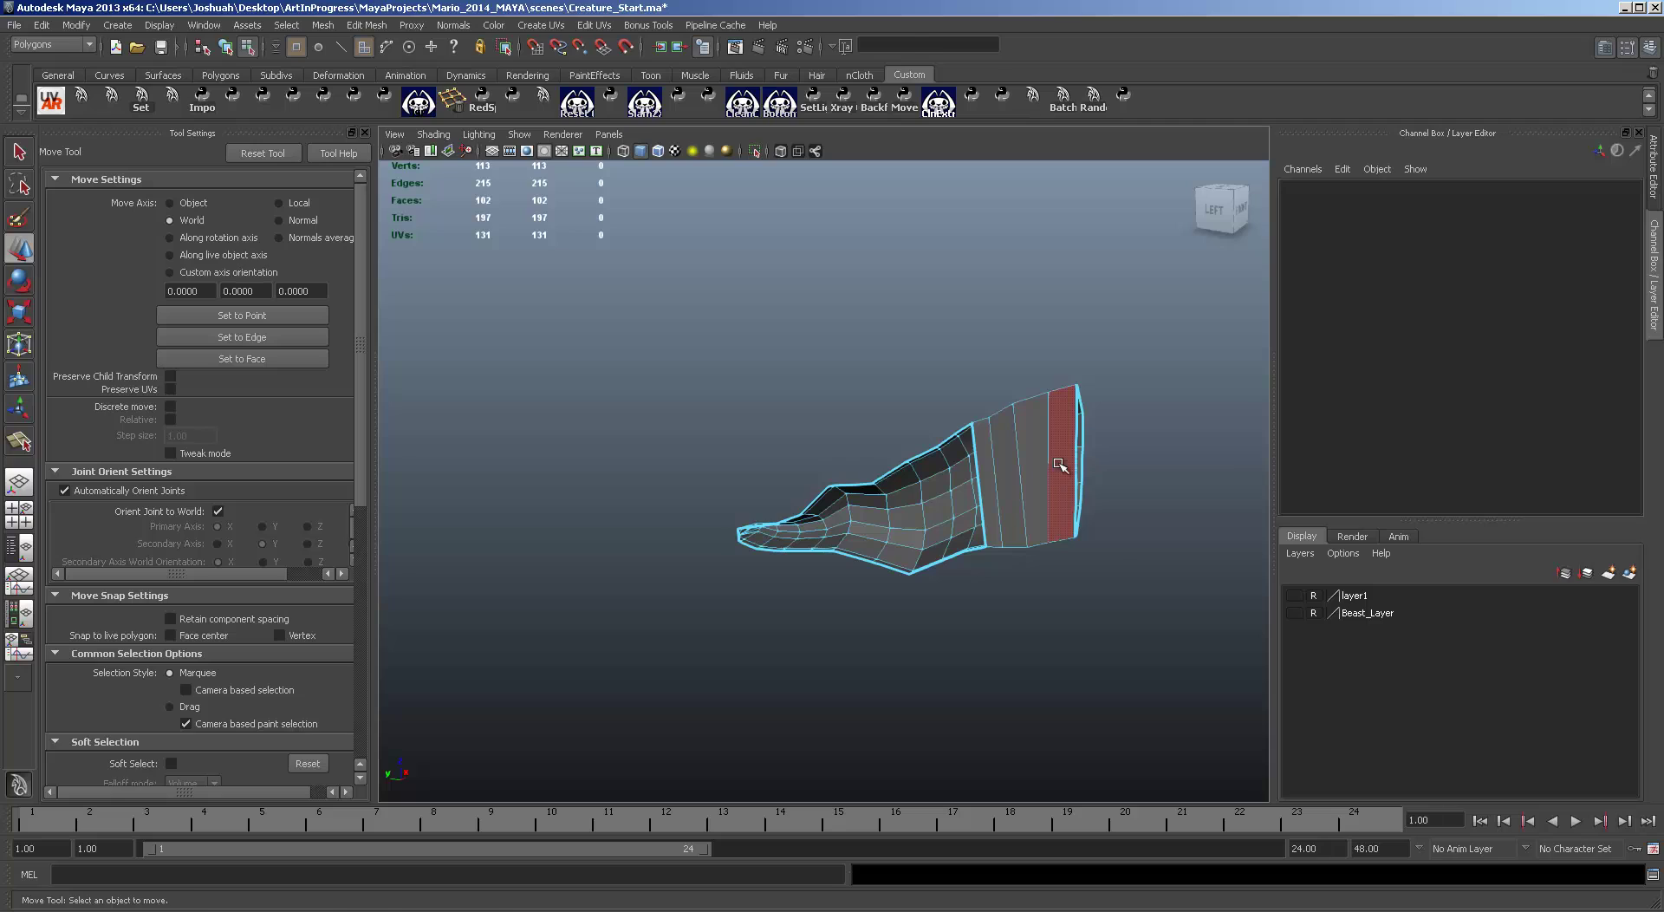
{"action": "left_click", "coordinate": [1060, 466]}
{"action": "left_click", "coordinate": [1041, 494], "text": "shift"}
{"action": "left_click", "coordinate": [1007, 499], "text": "shift"}
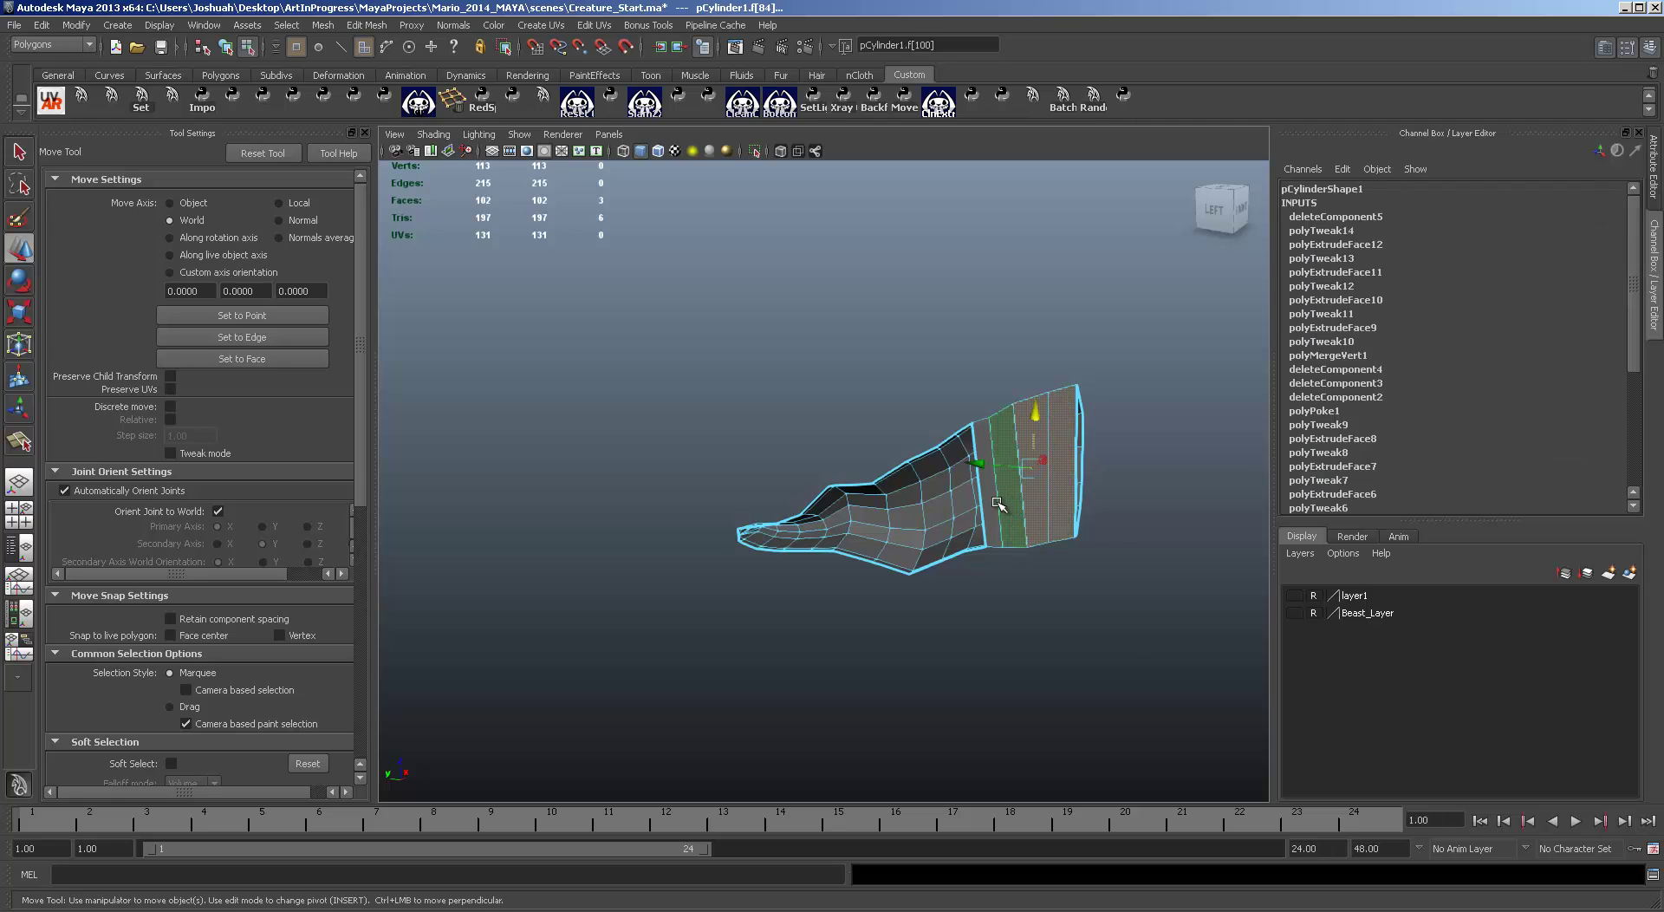
{"action": "key", "text": "Delete"}
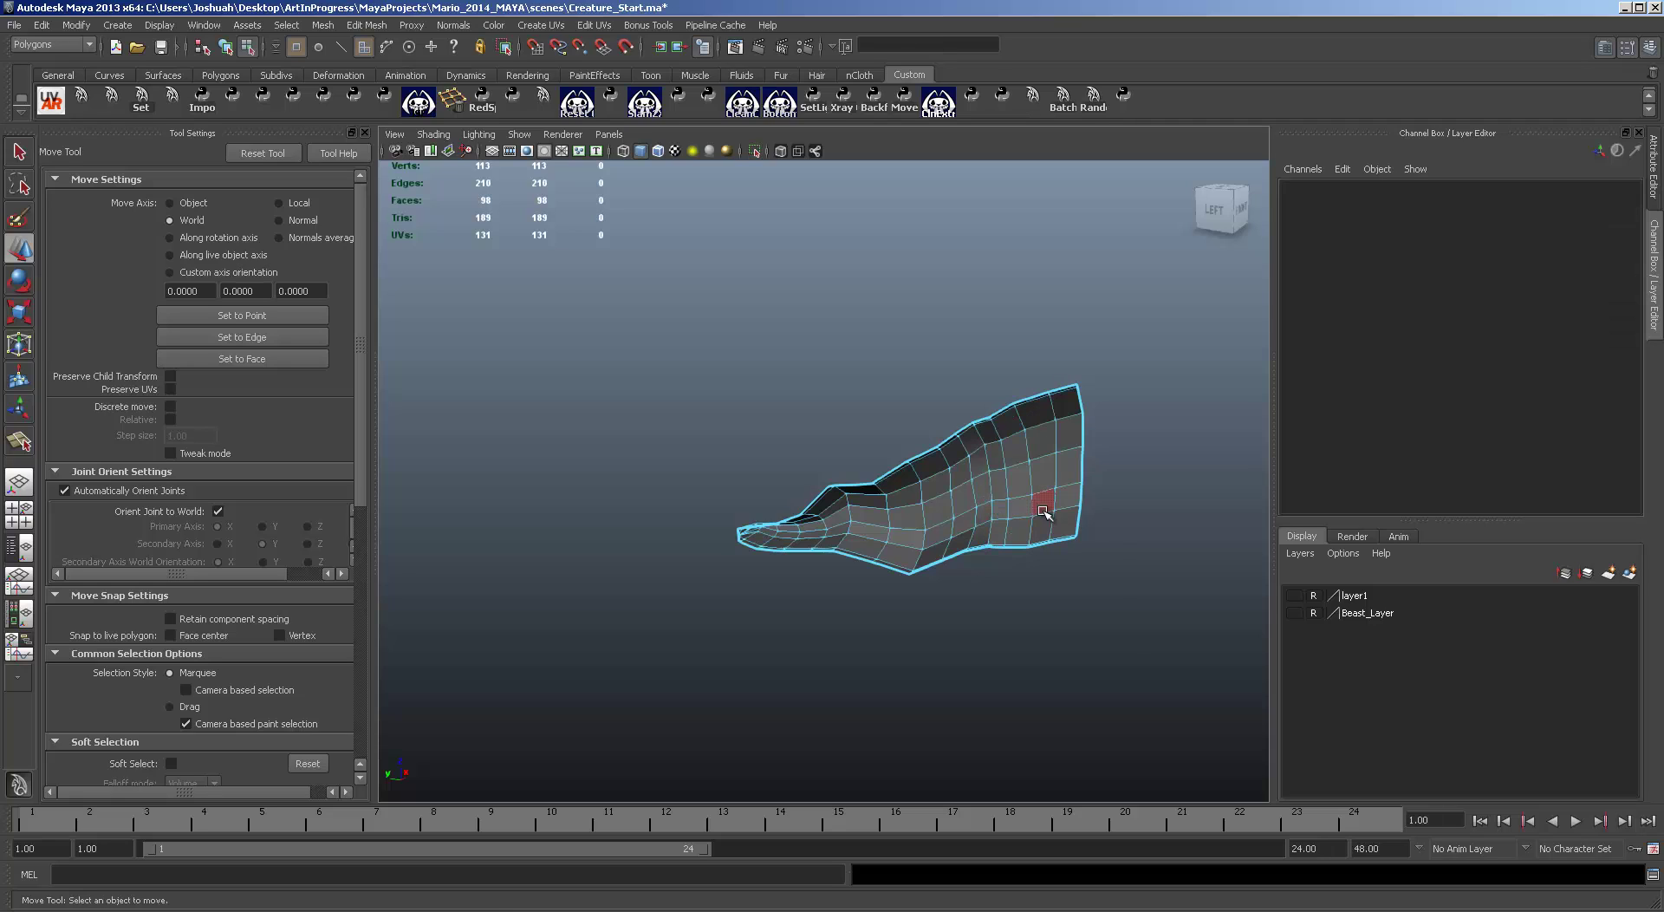
Step: Move individual vertices on the torso's side and underside behind the shoulder to follow the reference's edge flow in the side view
{"action": "left_click_drag", "start_coordinate": [1043, 512], "coordinate": [729, 469], "text": "alt"}
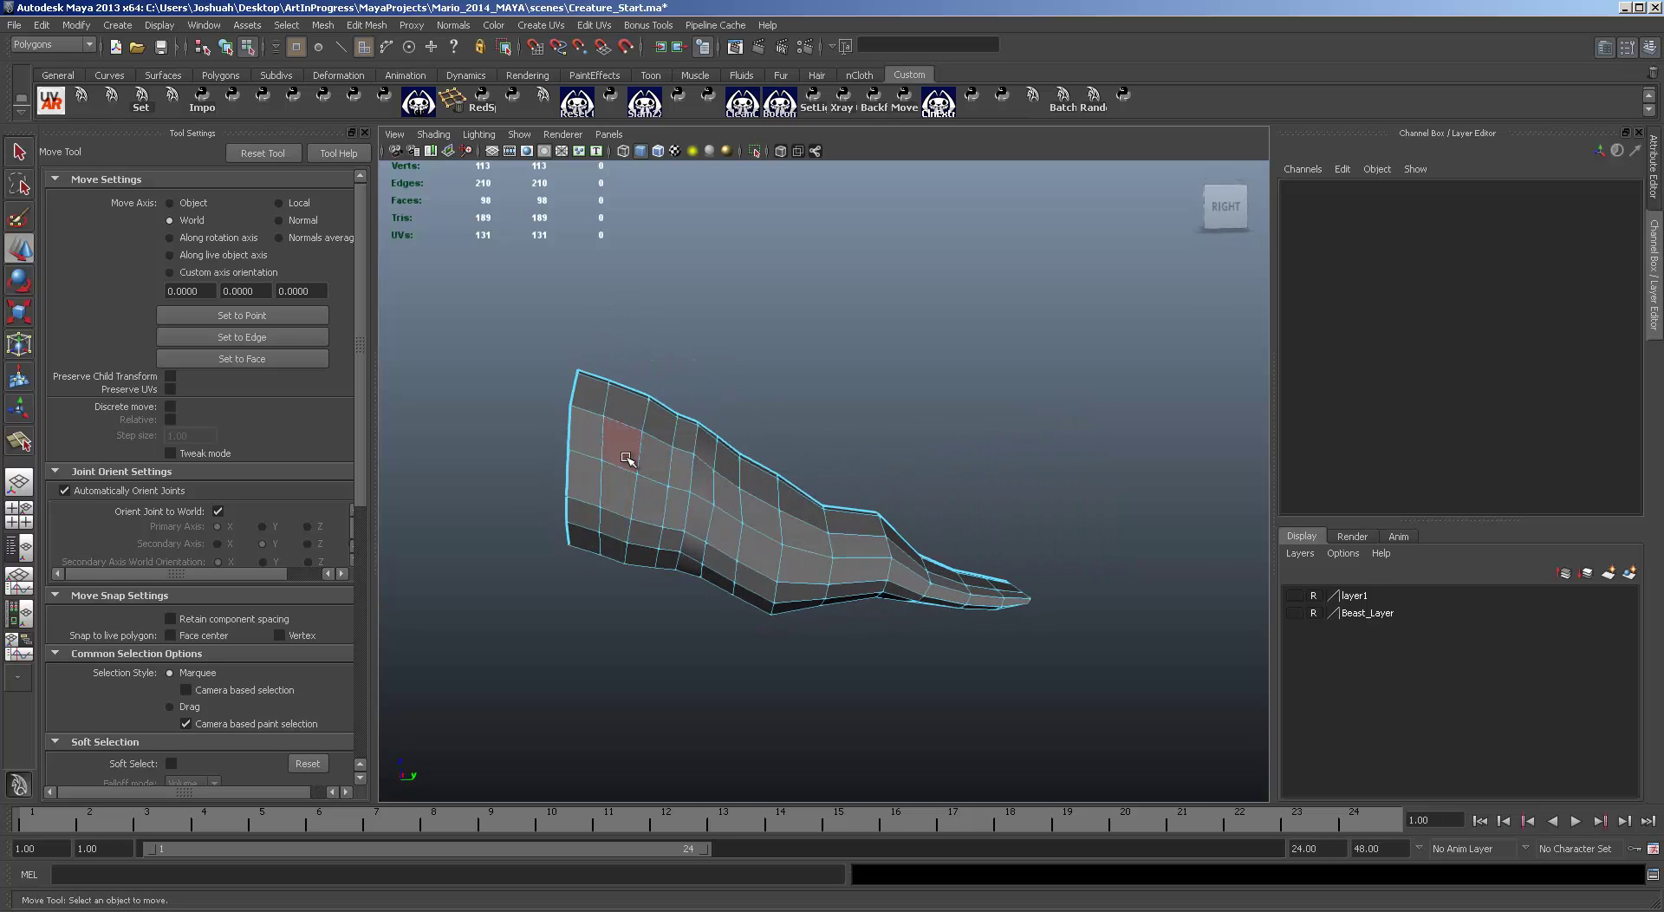
{"action": "key", "text": "space"}
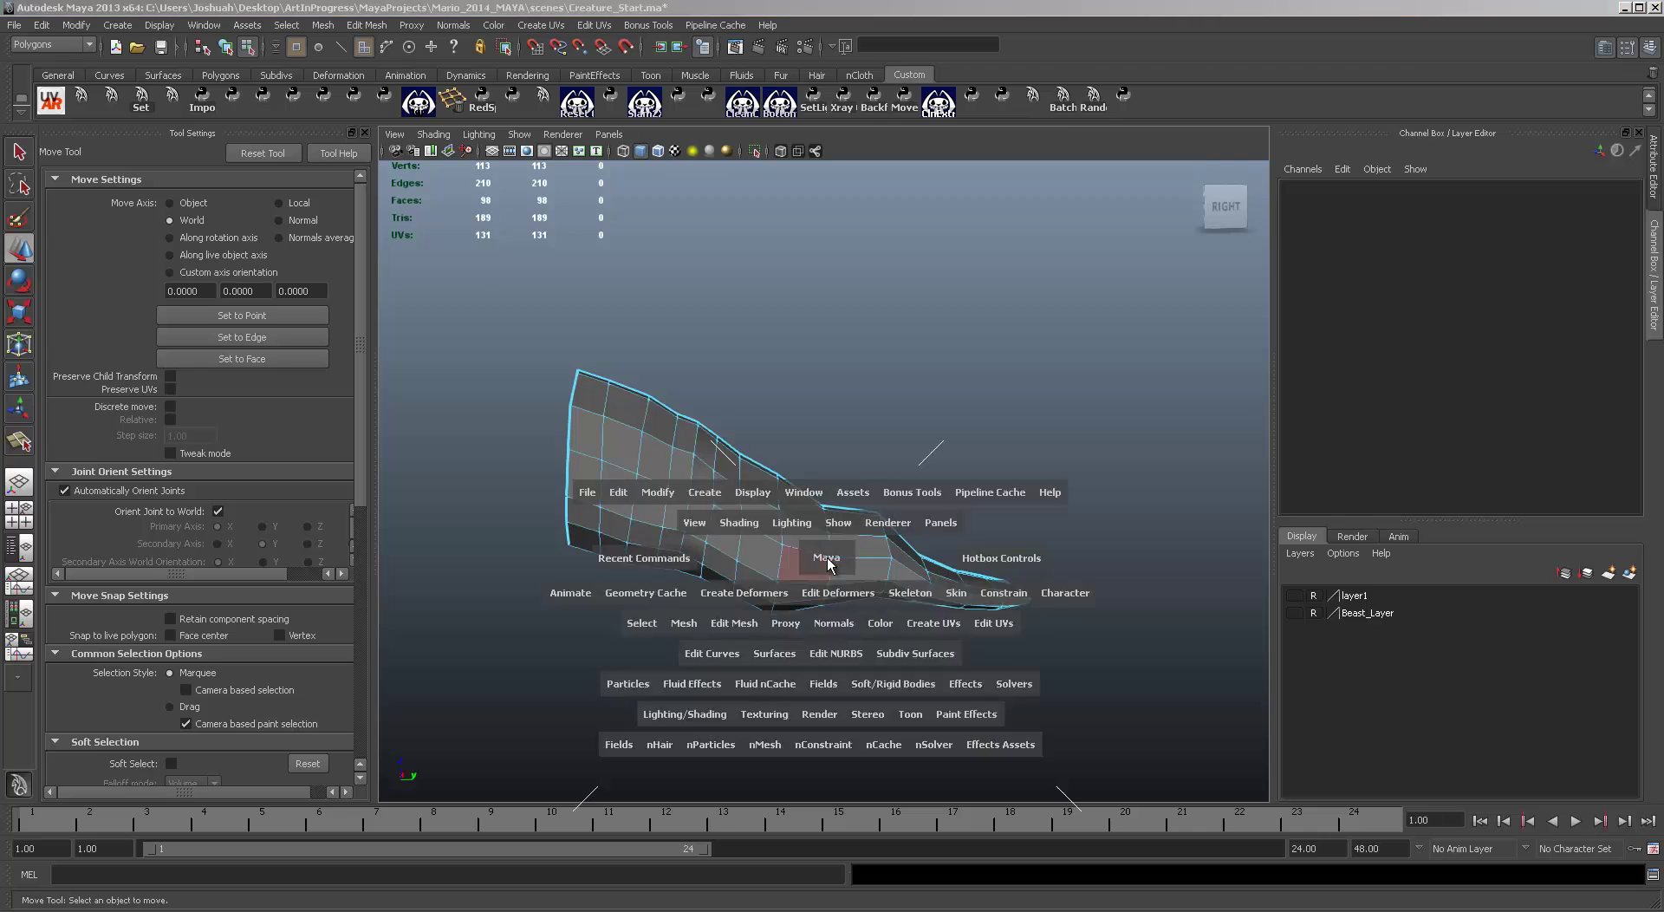
{"action": "key", "text": "space"}
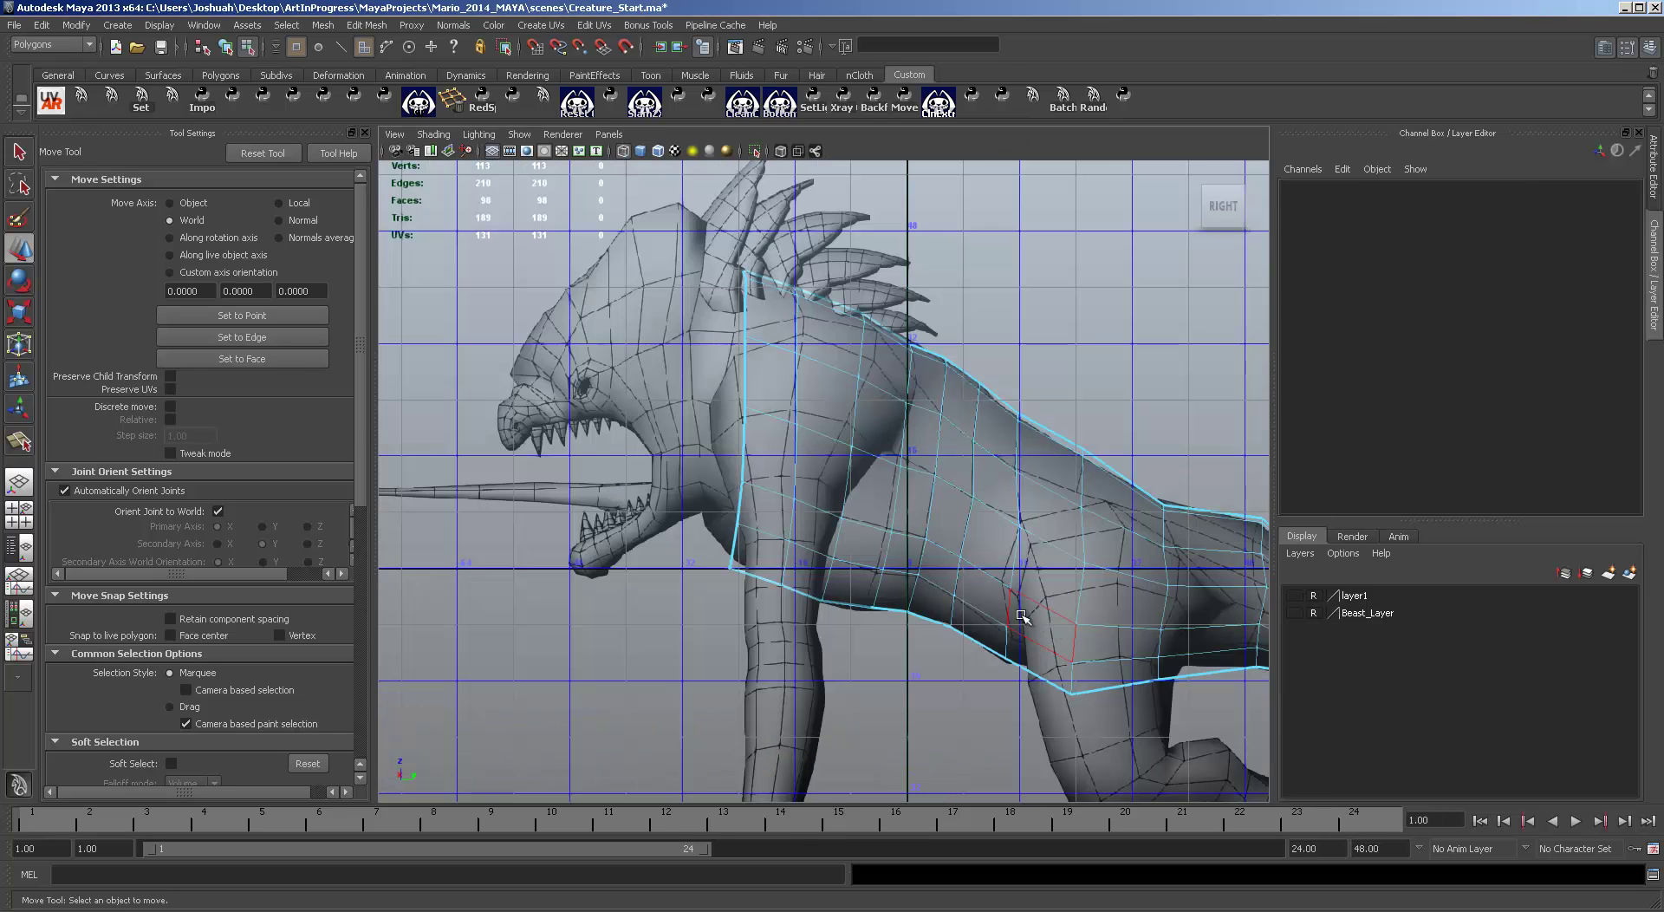
{"action": "scroll", "coordinate": [927, 538], "scroll_direction": "up", "scroll_amount": 5}
{"action": "right_click", "coordinate": [926, 475]}
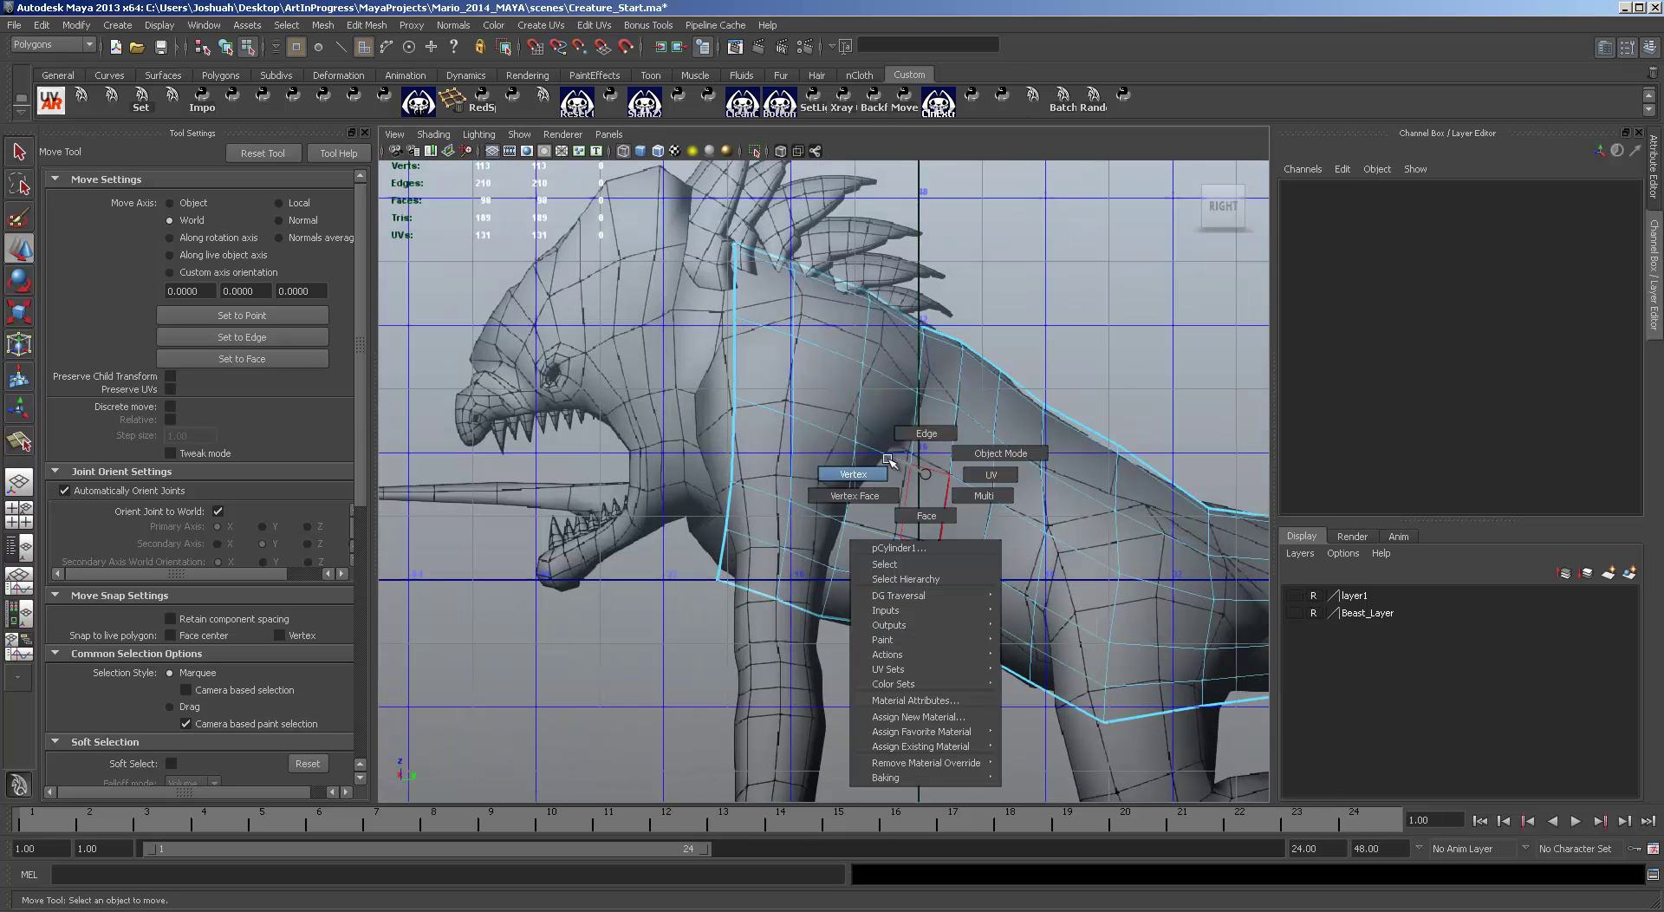
{"action": "left_click", "coordinate": [888, 470]}
{"action": "left_click", "coordinate": [902, 457]}
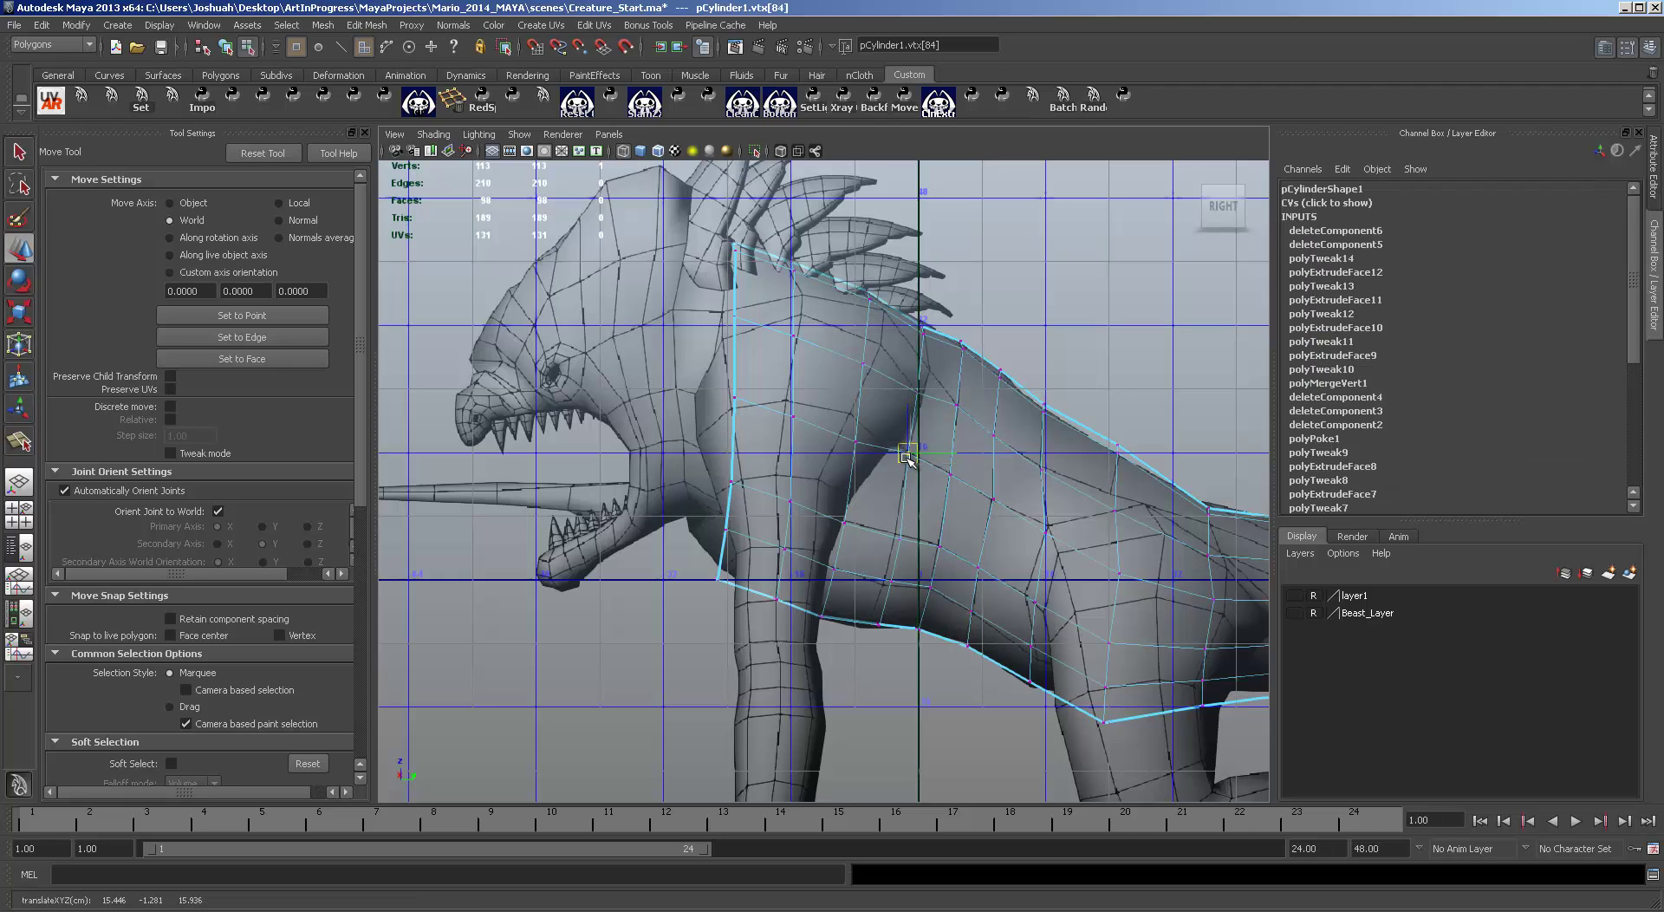
{"action": "left_click", "coordinate": [893, 528]}
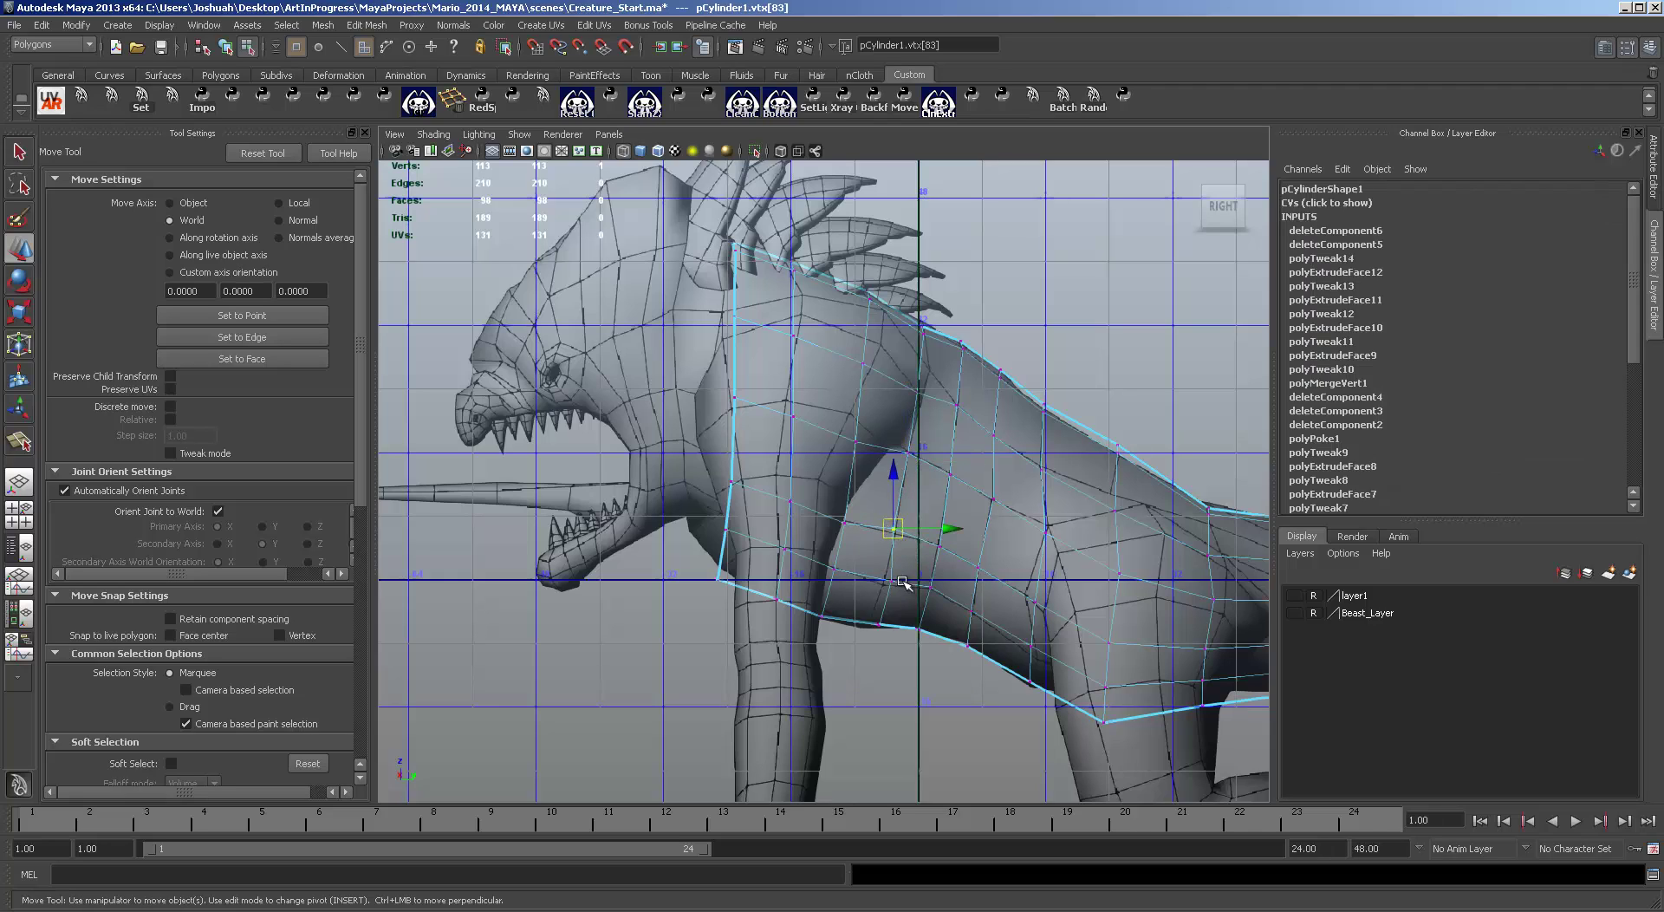
{"action": "left_click", "coordinate": [878, 625]}
{"action": "left_click_drag", "start_coordinate": [881, 632], "coordinate": [868, 632]}
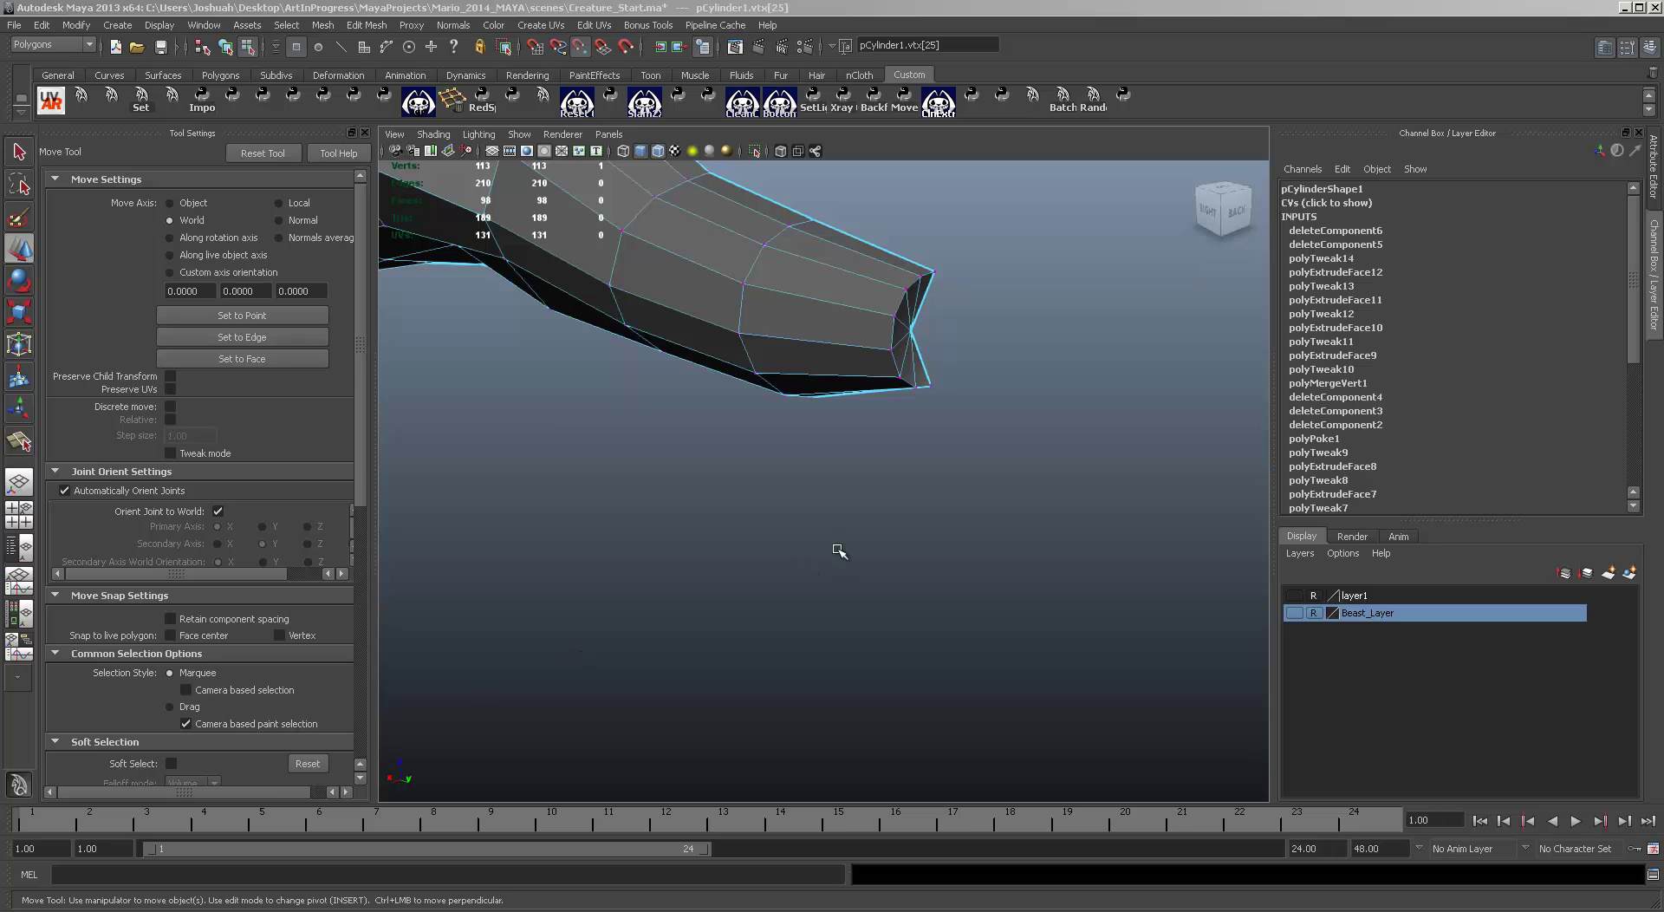
Step: Examine the reshaped half body from several angles and compare its side profile with the reference from shoulder to tail
{"action": "left_click_drag", "start_coordinate": [650, 520], "coordinate": [694, 551], "text": "alt"}
{"action": "right_click_drag", "start_coordinate": [695, 550], "coordinate": [825, 512], "text": "alt"}
{"action": "mouse_move", "coordinate": [824, 512]}
{"action": "left_mouse_down", "text": "alt"}
{"action": "mouse_move", "coordinate": [870, 531]}
{"action": "mouse_move", "coordinate": [788, 624]}
{"action": "mouse_move", "coordinate": [762, 595]}
{"action": "mouse_move", "coordinate": [914, 454]}
{"action": "mouse_move", "coordinate": [914, 487]}
{"action": "mouse_move", "coordinate": [799, 513]}
{"action": "left_mouse_up", "text": "alt"}
{"action": "right_click_drag", "start_coordinate": [799, 513], "coordinate": [799, 577], "text": "alt"}
{"action": "left_click_drag", "start_coordinate": [798, 576], "coordinate": [791, 471], "text": "alt"}
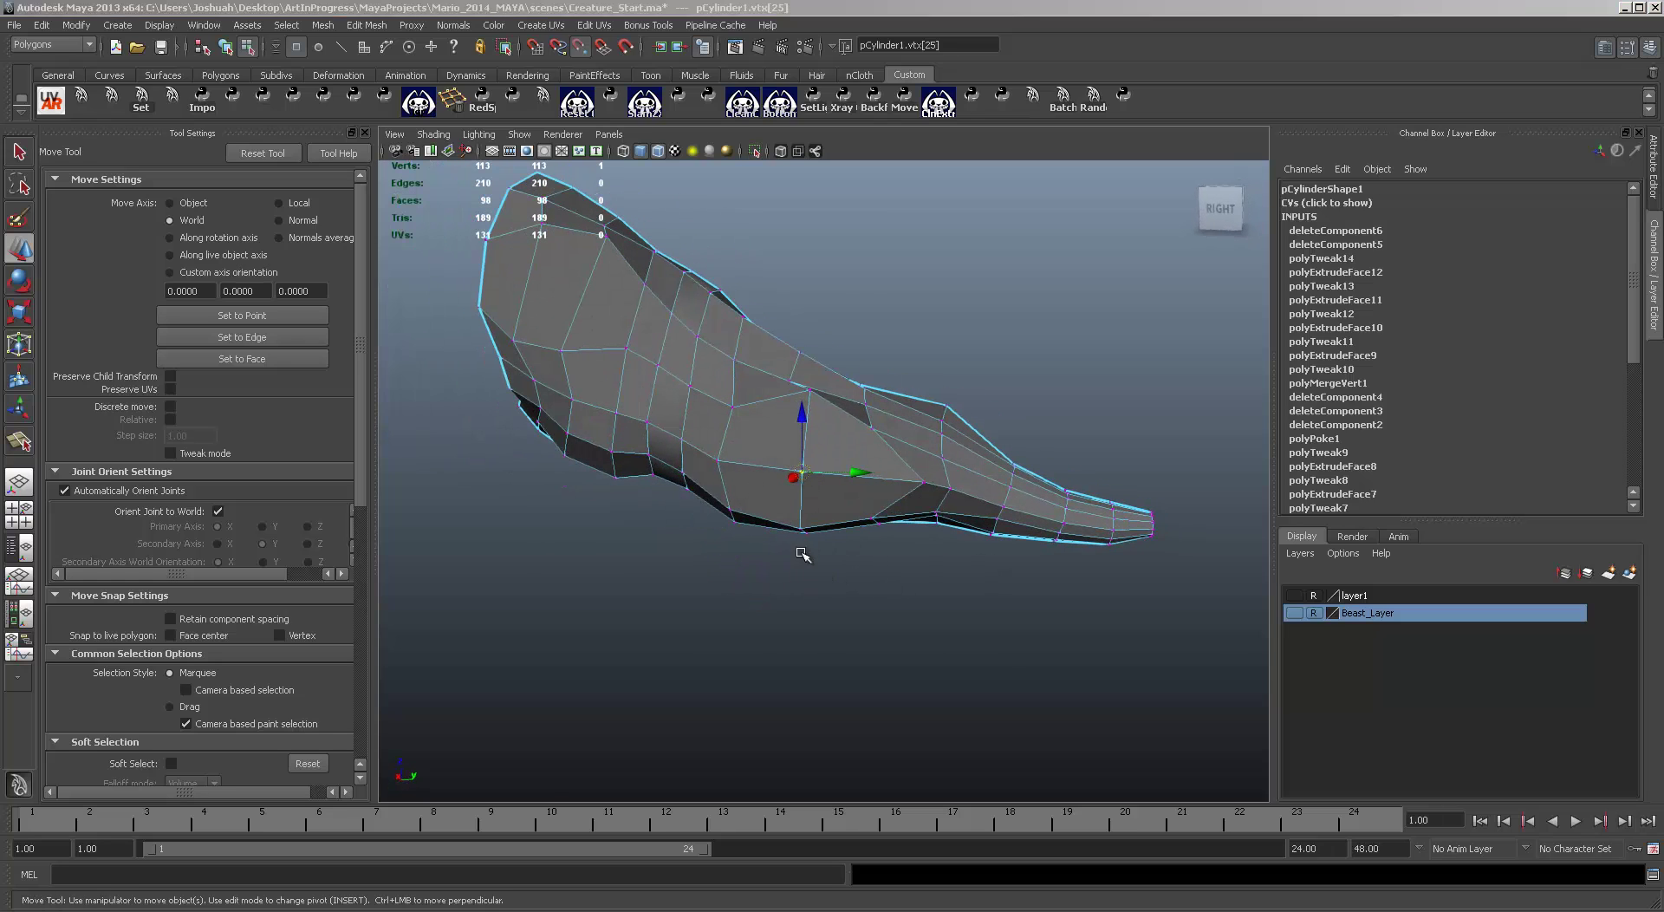
{"action": "key", "text": "space"}
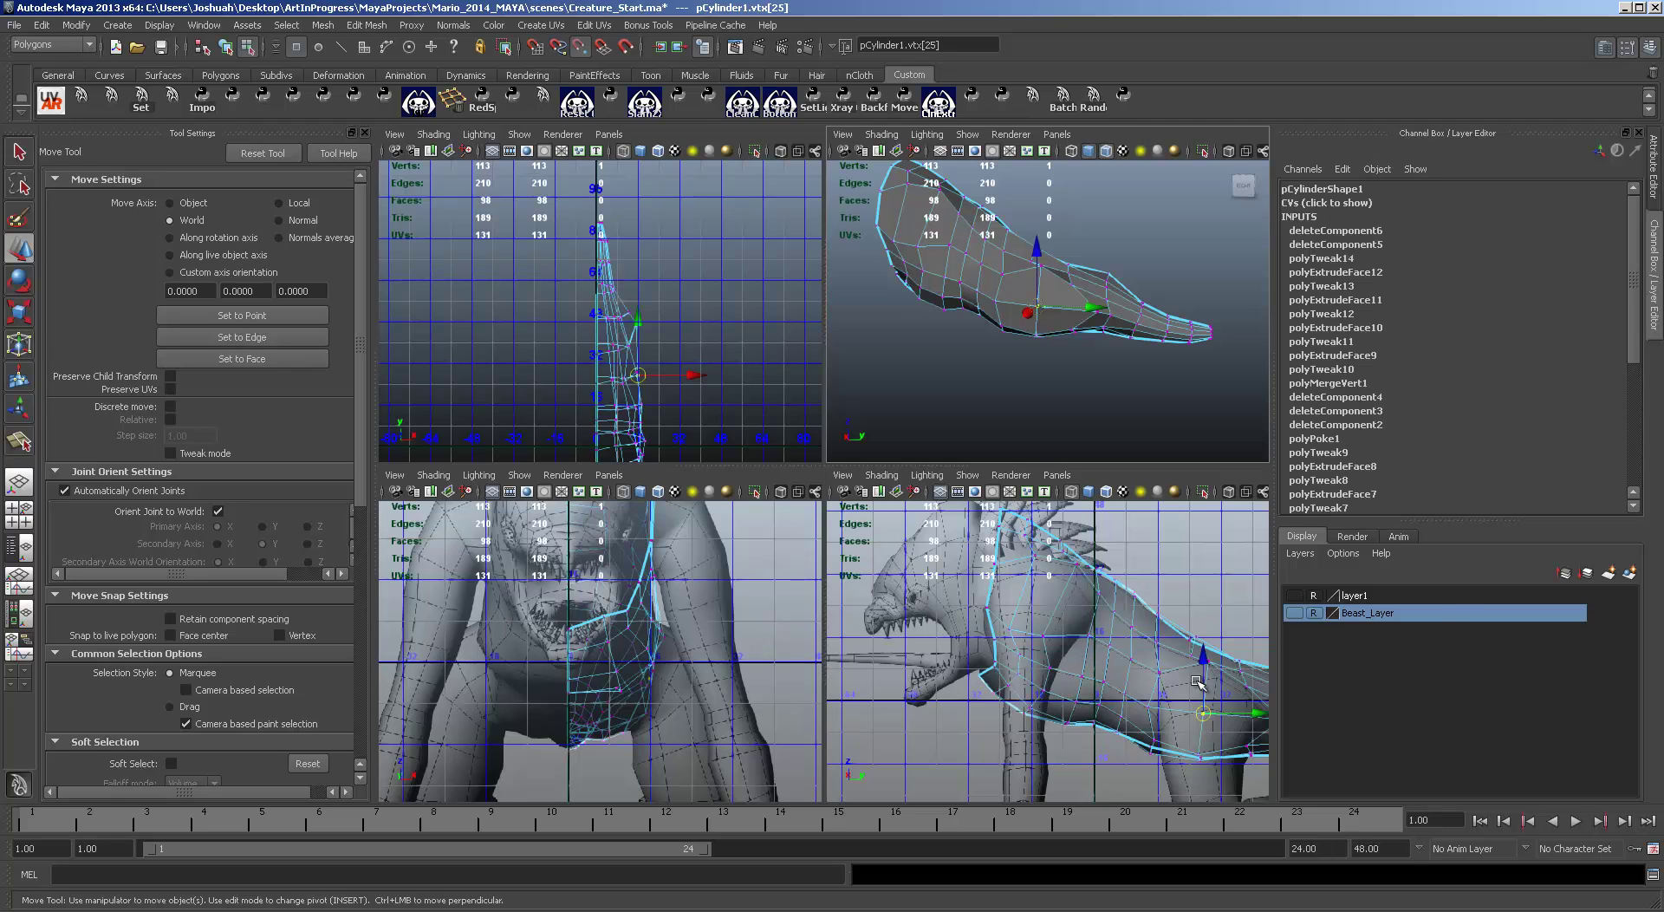
{"action": "key", "text": "space"}
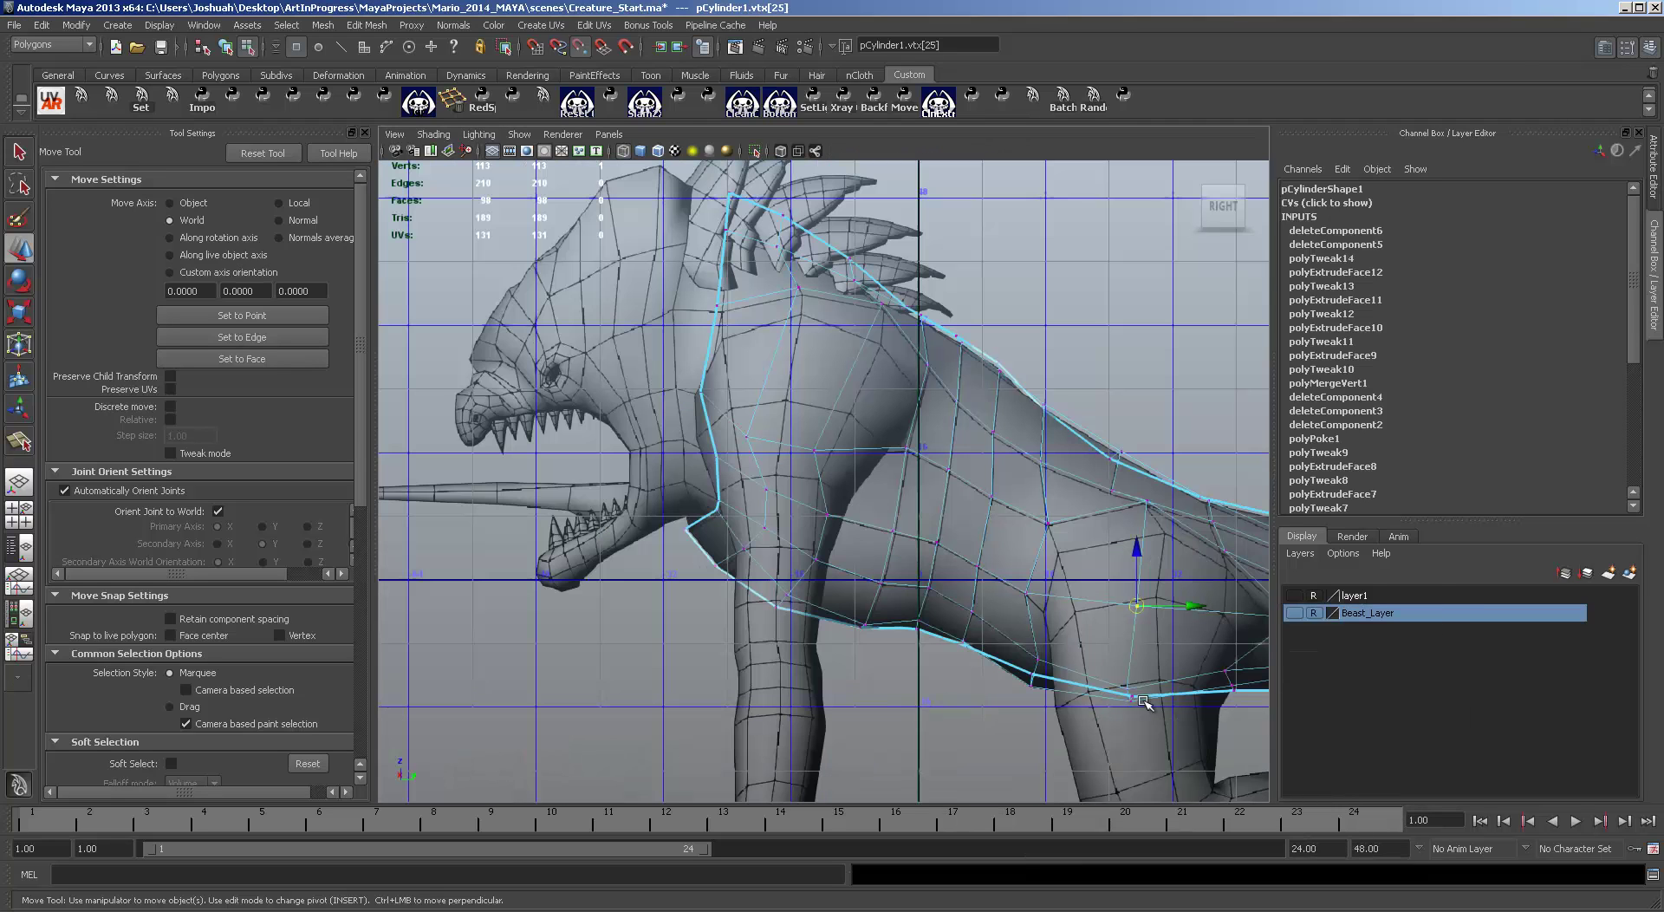
{"action": "left_click", "coordinate": [581, 52]}
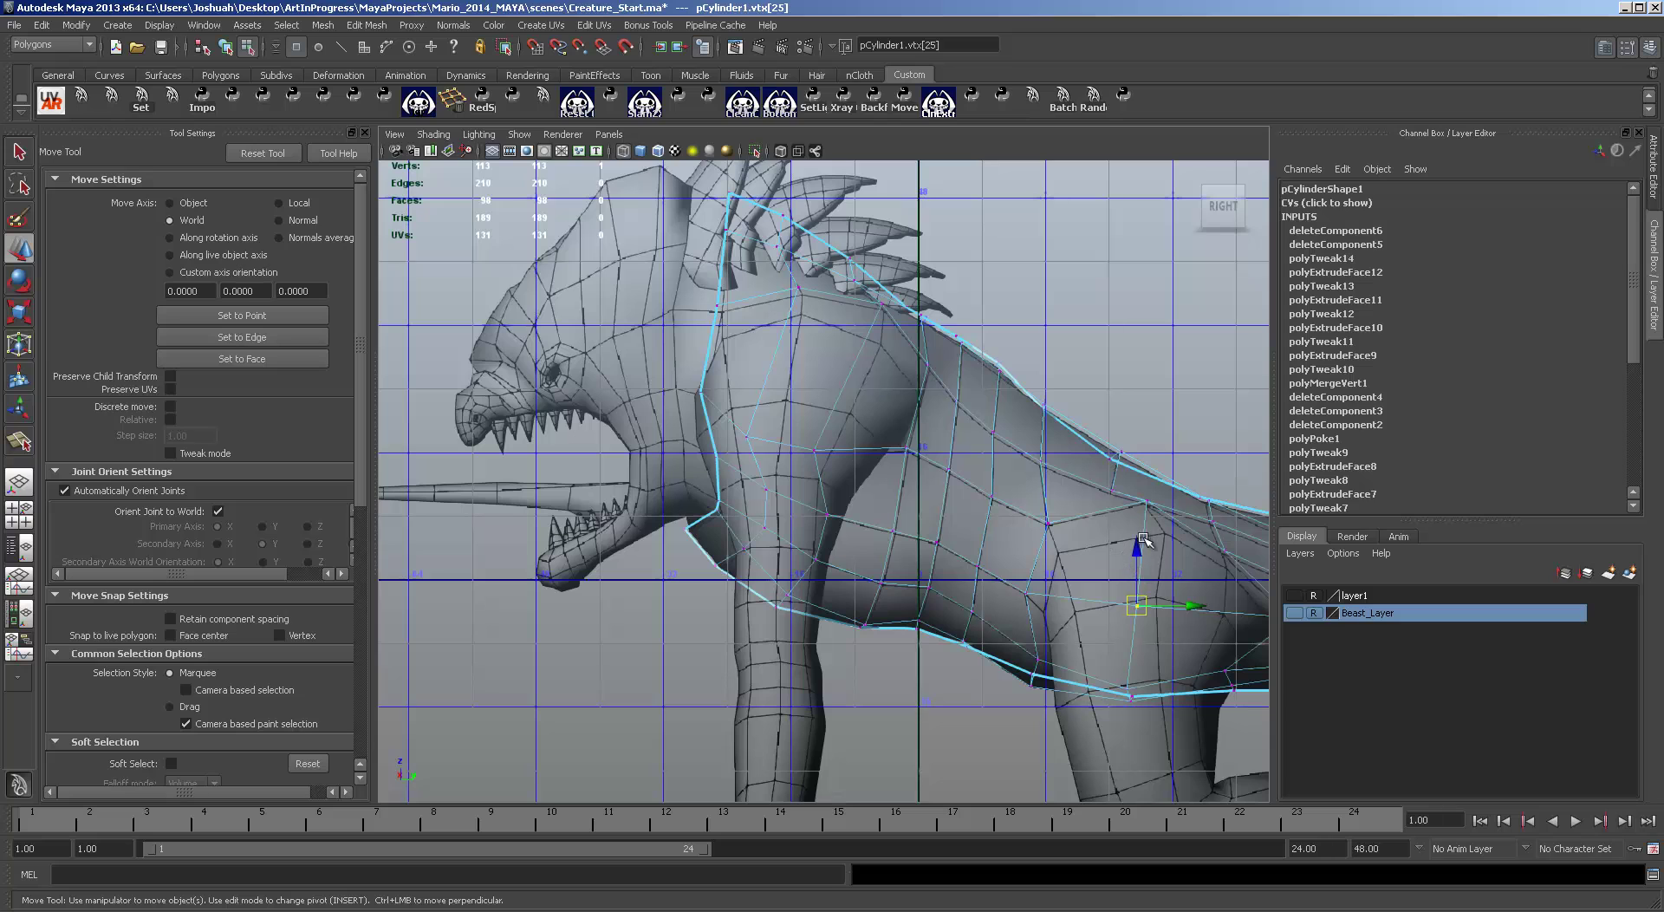
{"action": "middle_click_drag", "start_coordinate": [1248, 610], "coordinate": [631, 508], "text": "alt"}
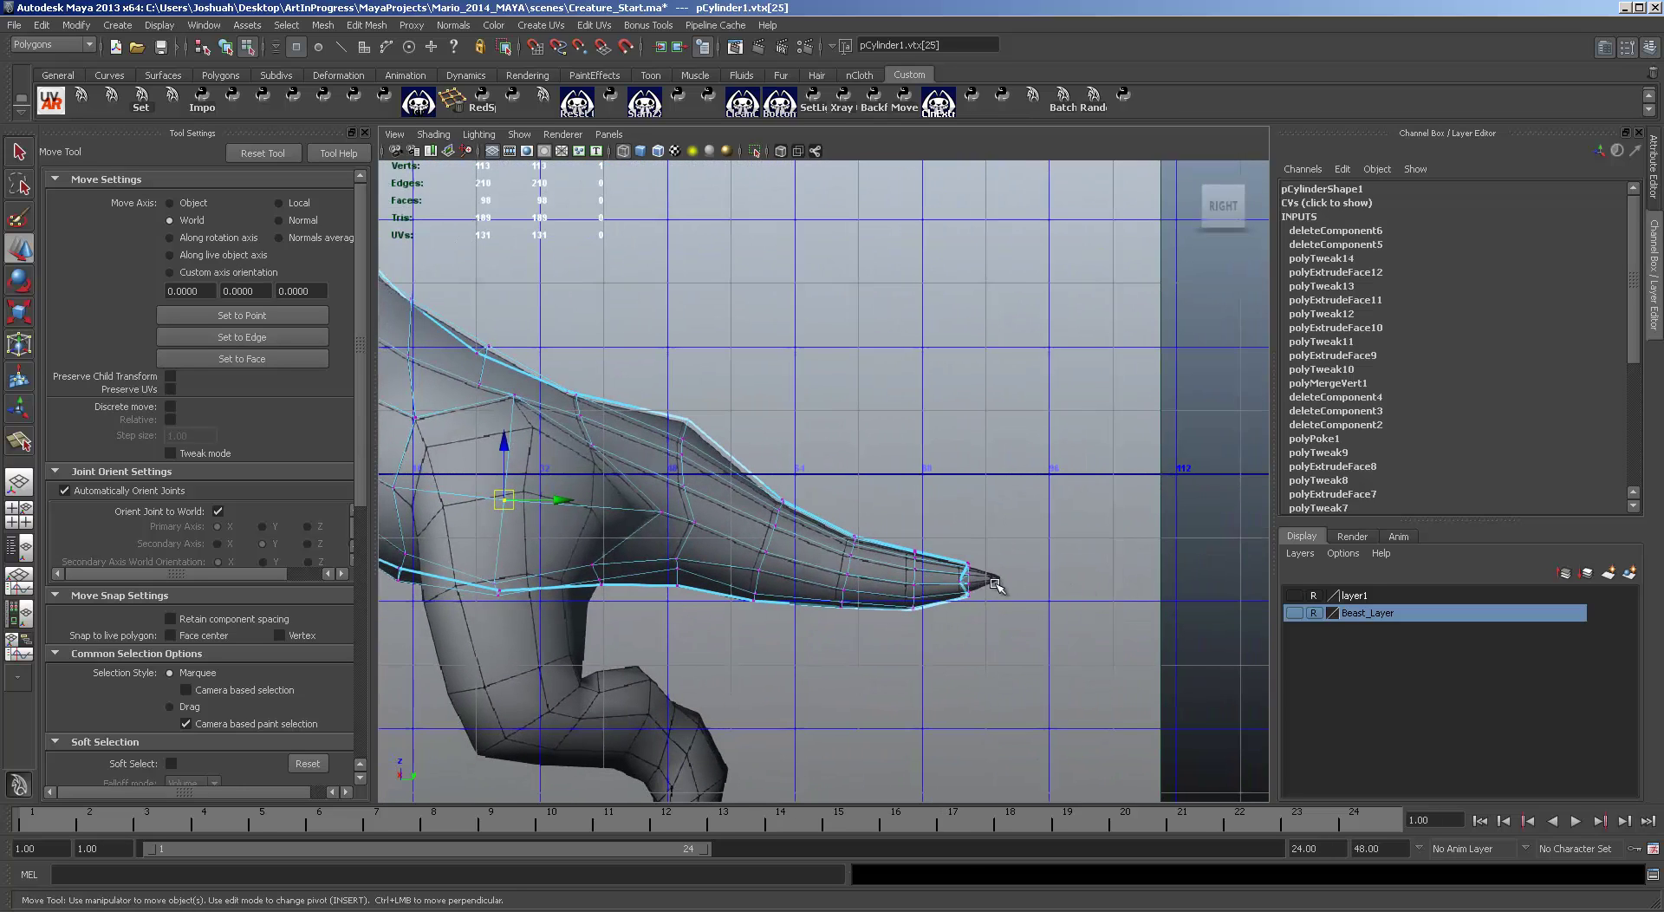
Step: Delete the fan of faces capping the tail's rear end
{"action": "key", "text": "space"}
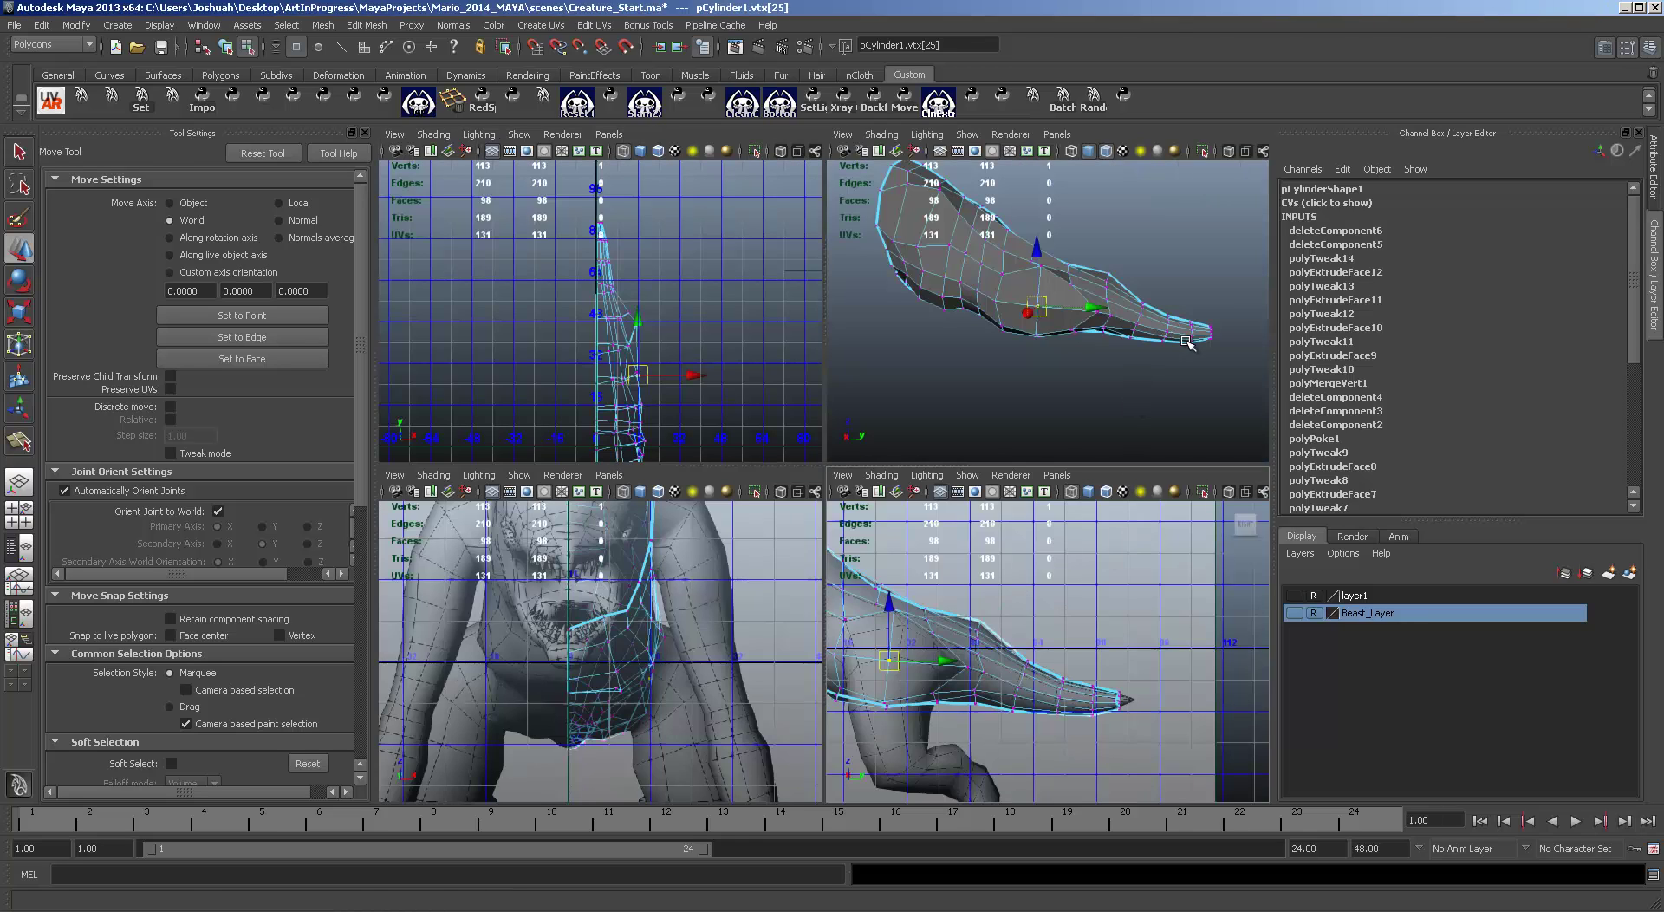
{"action": "key", "text": "space"}
{"action": "left_click_drag", "start_coordinate": [1143, 612], "coordinate": [1057, 457], "text": "alt"}
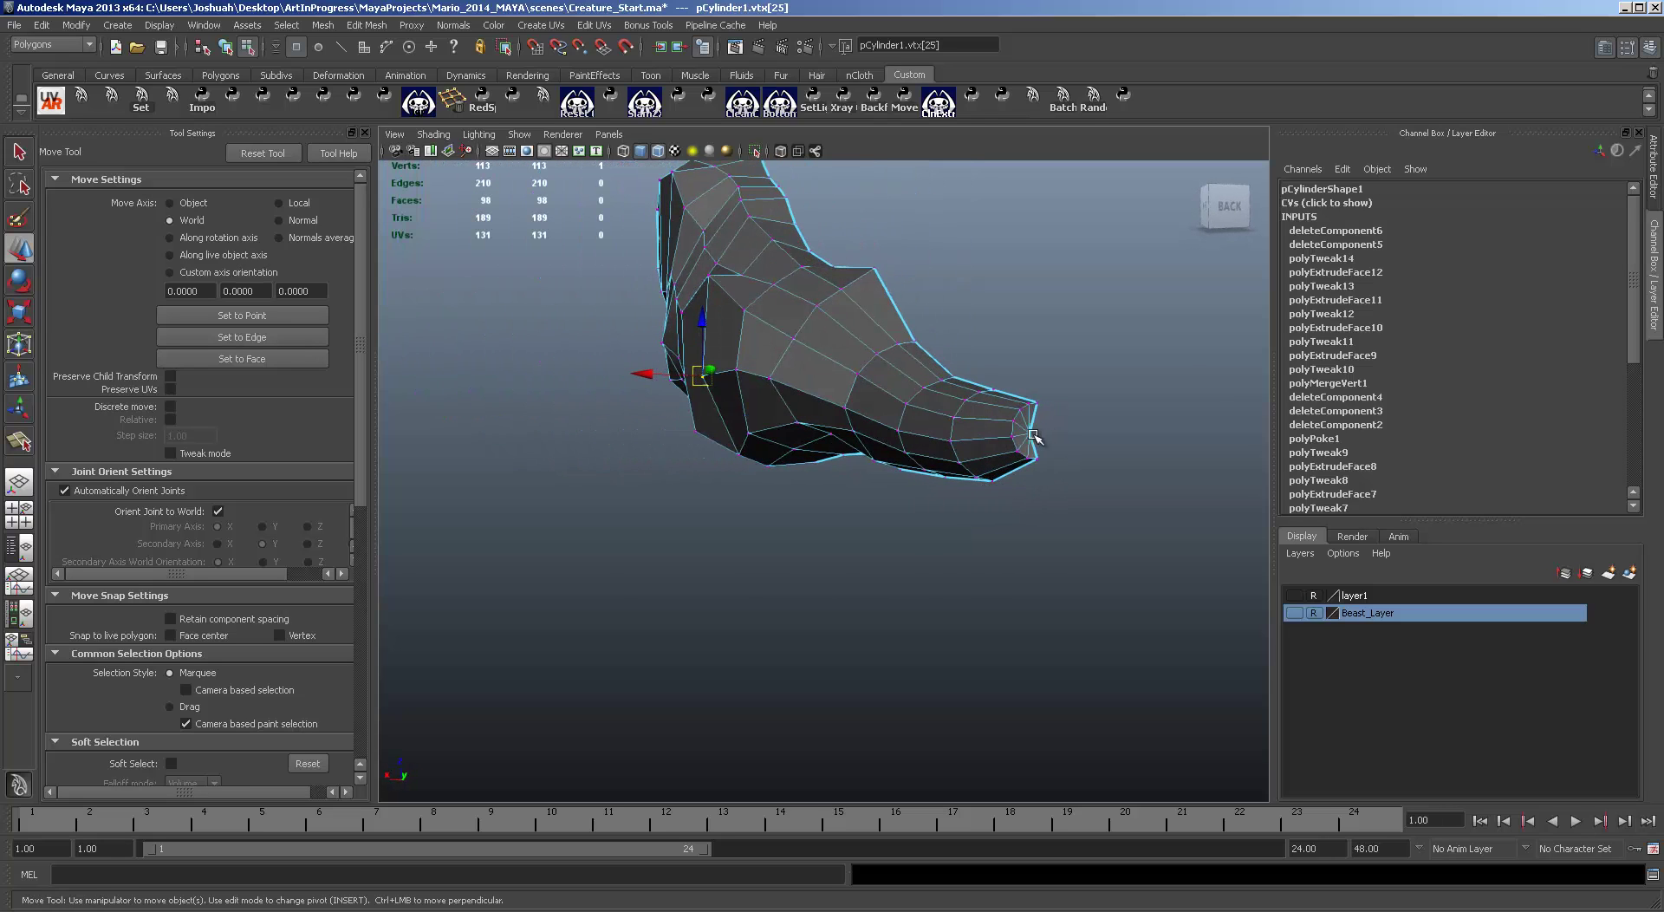
{"action": "key", "text": "F10"}
{"action": "mouse_move", "coordinate": [1023, 422]}
{"action": "left_mouse_down"}
{"action": "mouse_move", "coordinate": [1011, 440]}
{"action": "mouse_move", "coordinate": [1042, 440]}
{"action": "left_mouse_up"}
{"action": "key", "text": "Delete"}
{"action": "key", "text": "F10"}
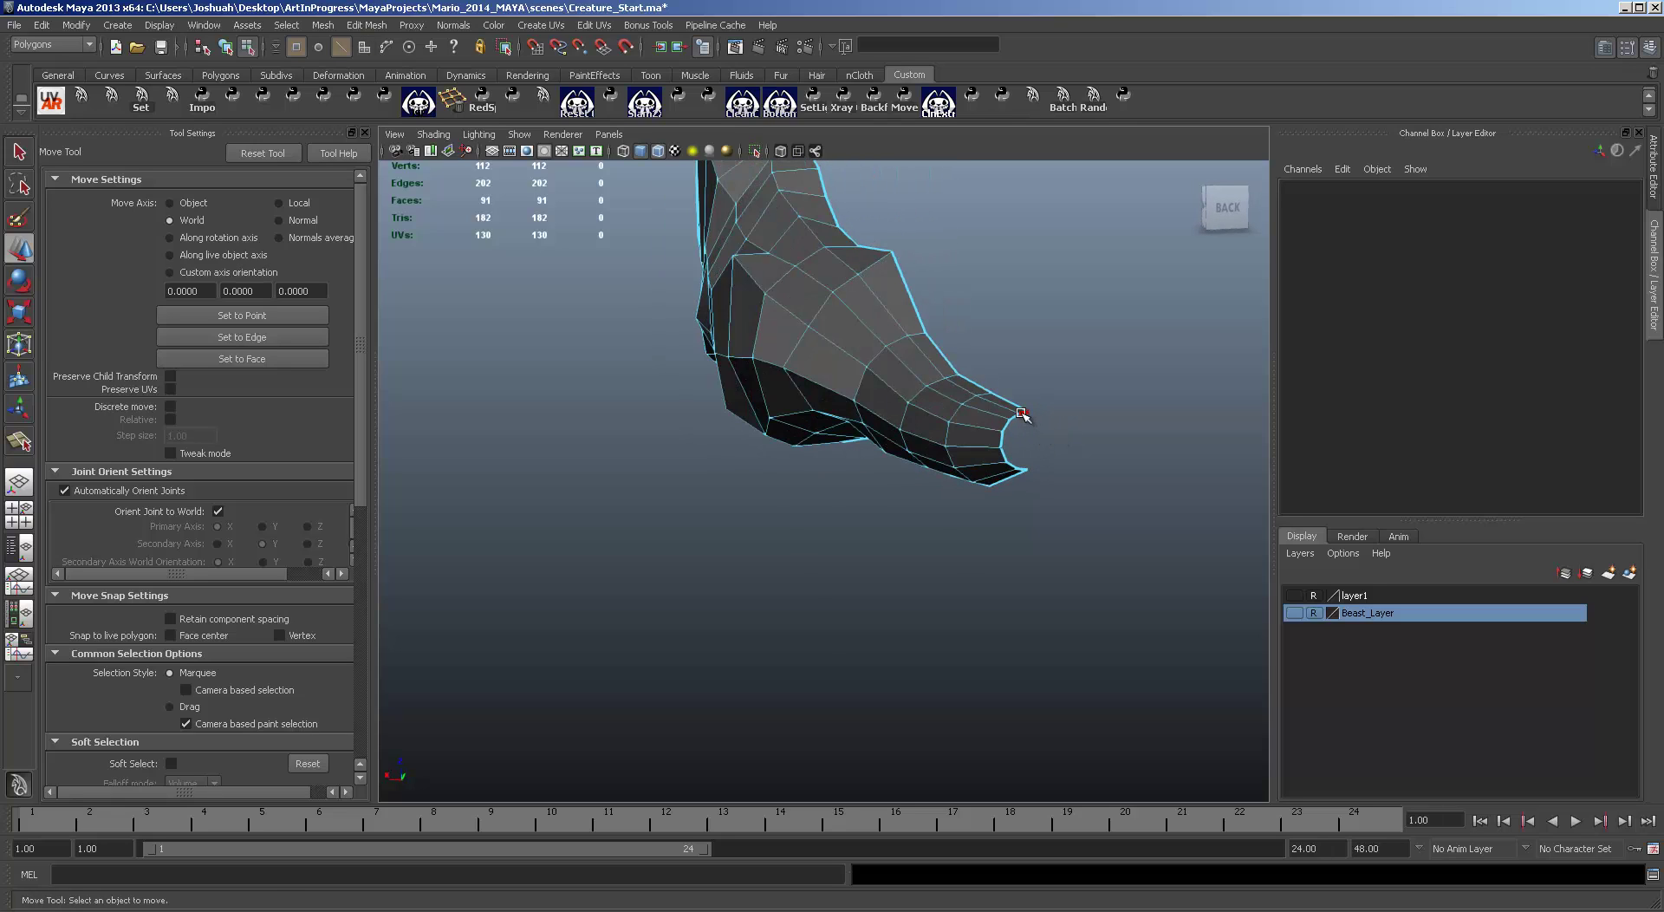
Step: Extrude the tail's open end edges backward, scale them down vertically and raise them slightly to match the reference's taper
{"action": "right_click_drag", "start_coordinate": [1023, 414], "coordinate": [1021, 390]}
{"action": "left_click", "coordinate": [1026, 416]}
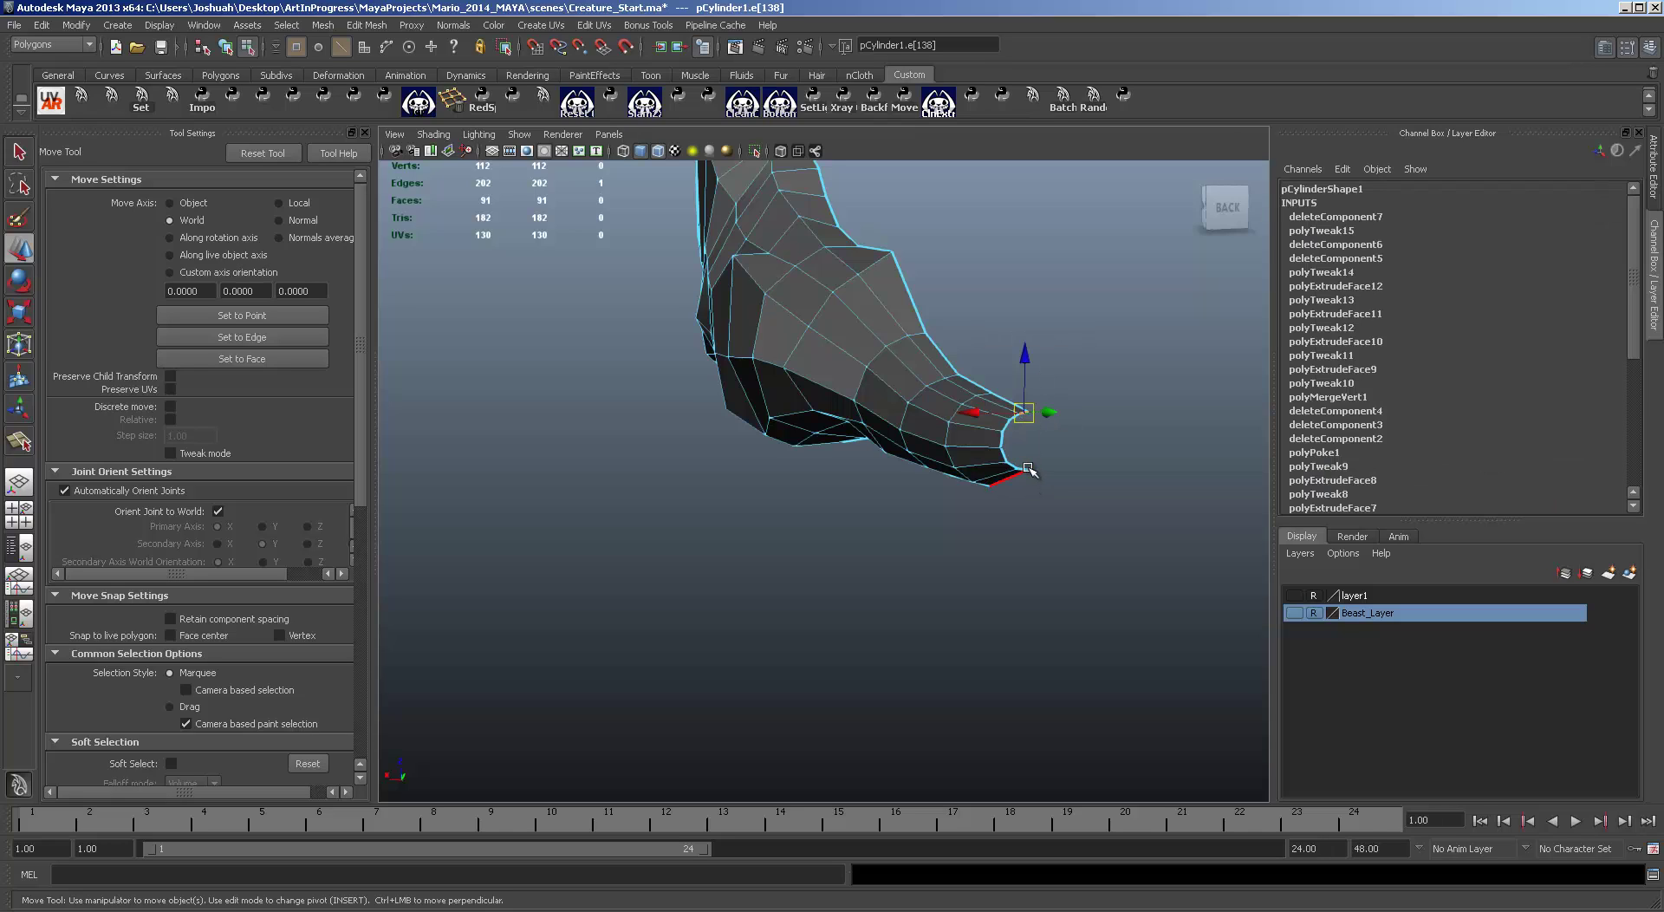
{"action": "double_click", "coordinate": [1026, 468]}
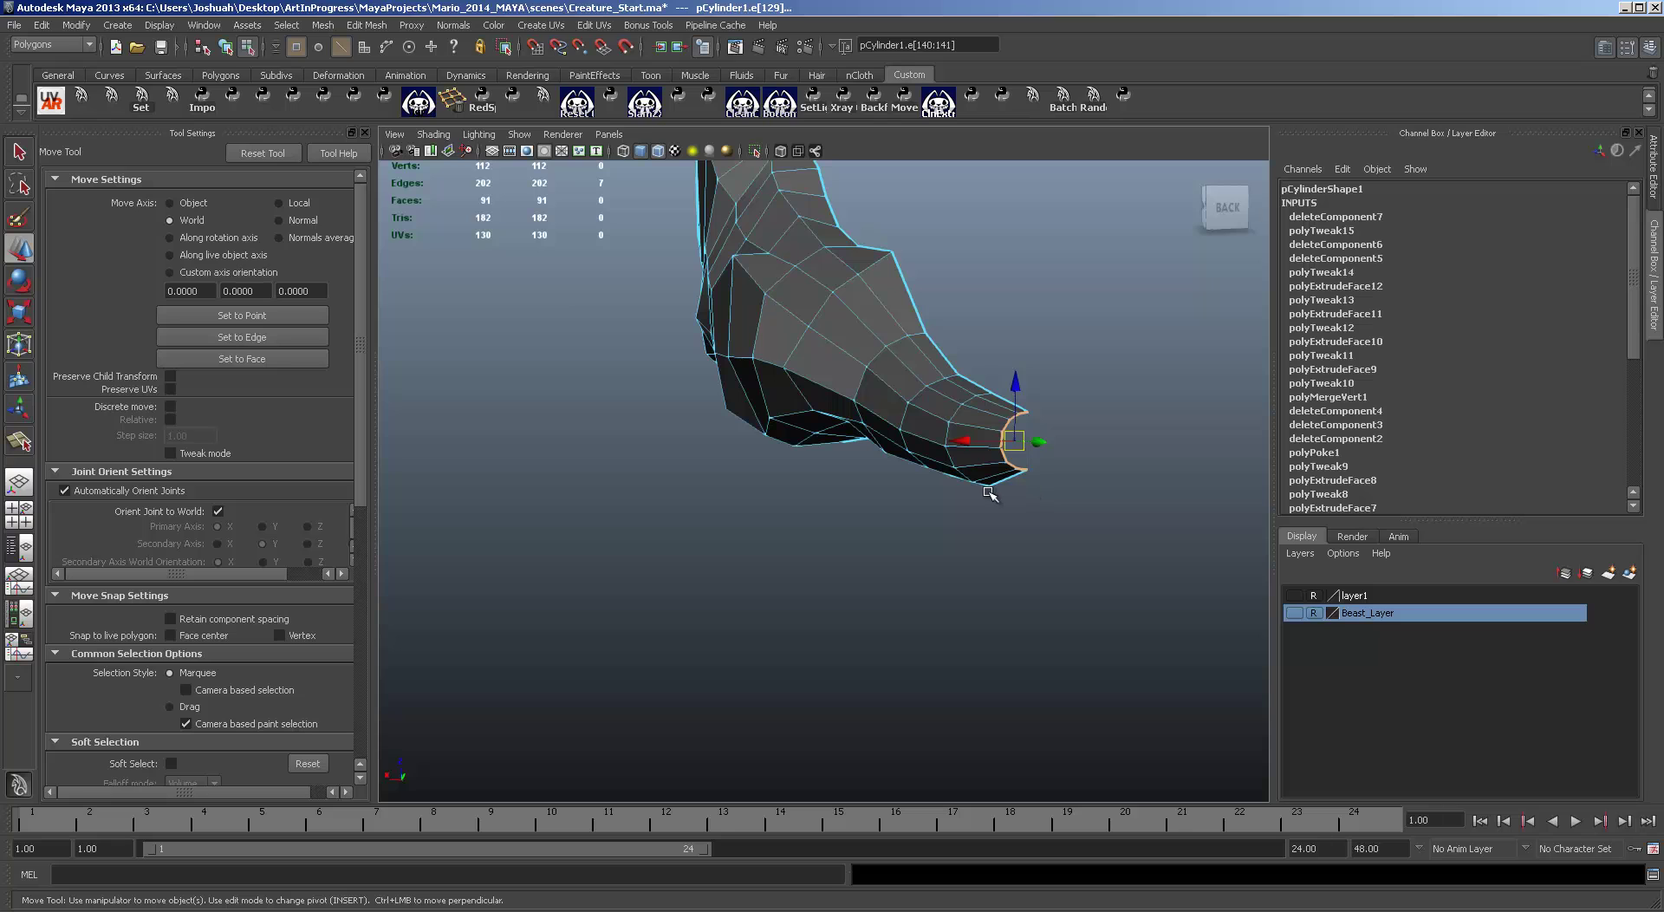
{"action": "key", "text": "space"}
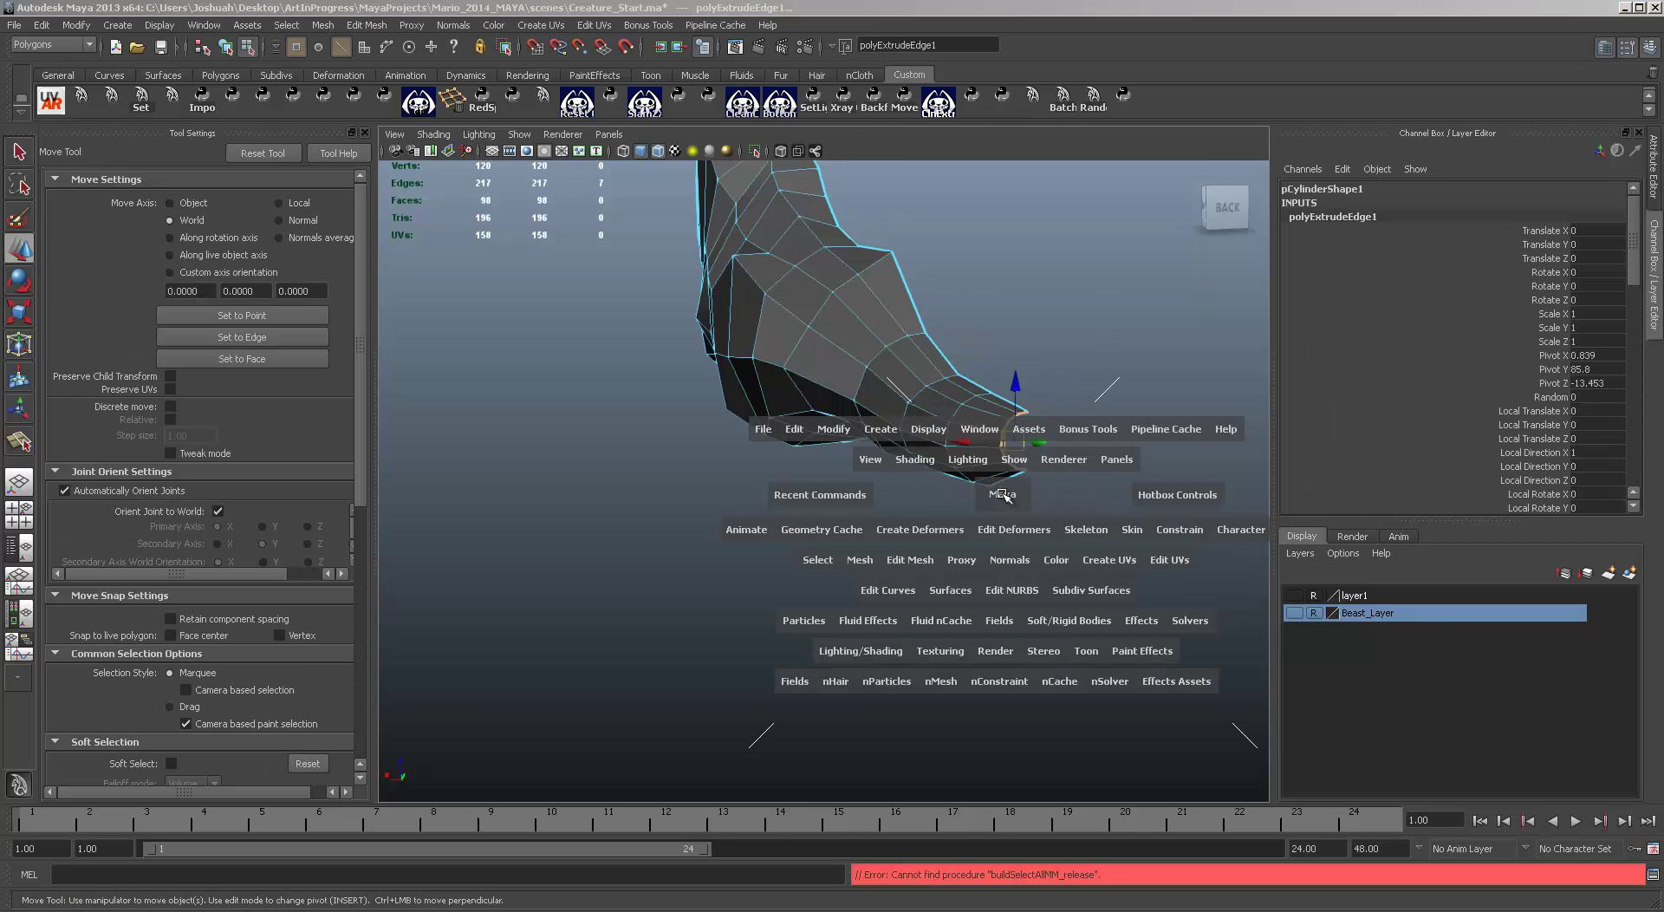
{"action": "key", "text": "space"}
{"action": "scroll", "coordinate": [1040, 538], "scroll_direction": "up", "scroll_amount": 6}
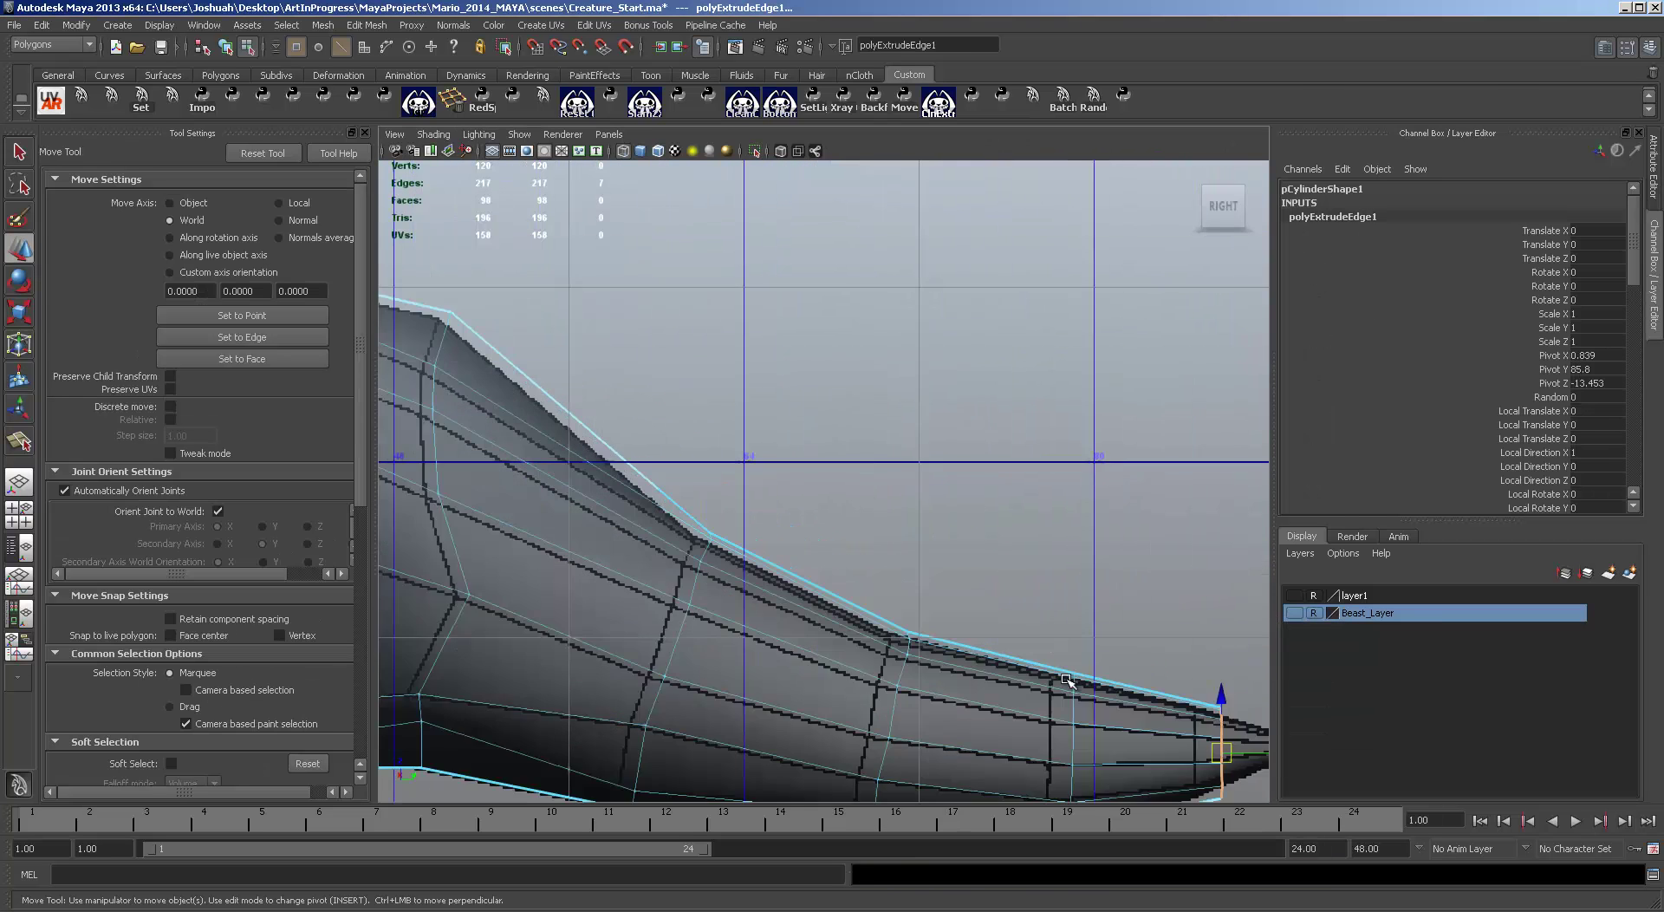
{"action": "middle_click_drag", "start_coordinate": [1039, 529], "coordinate": [656, 371], "text": "alt"}
{"action": "scroll", "coordinate": [778, 529], "scroll_direction": "up", "scroll_amount": 4}
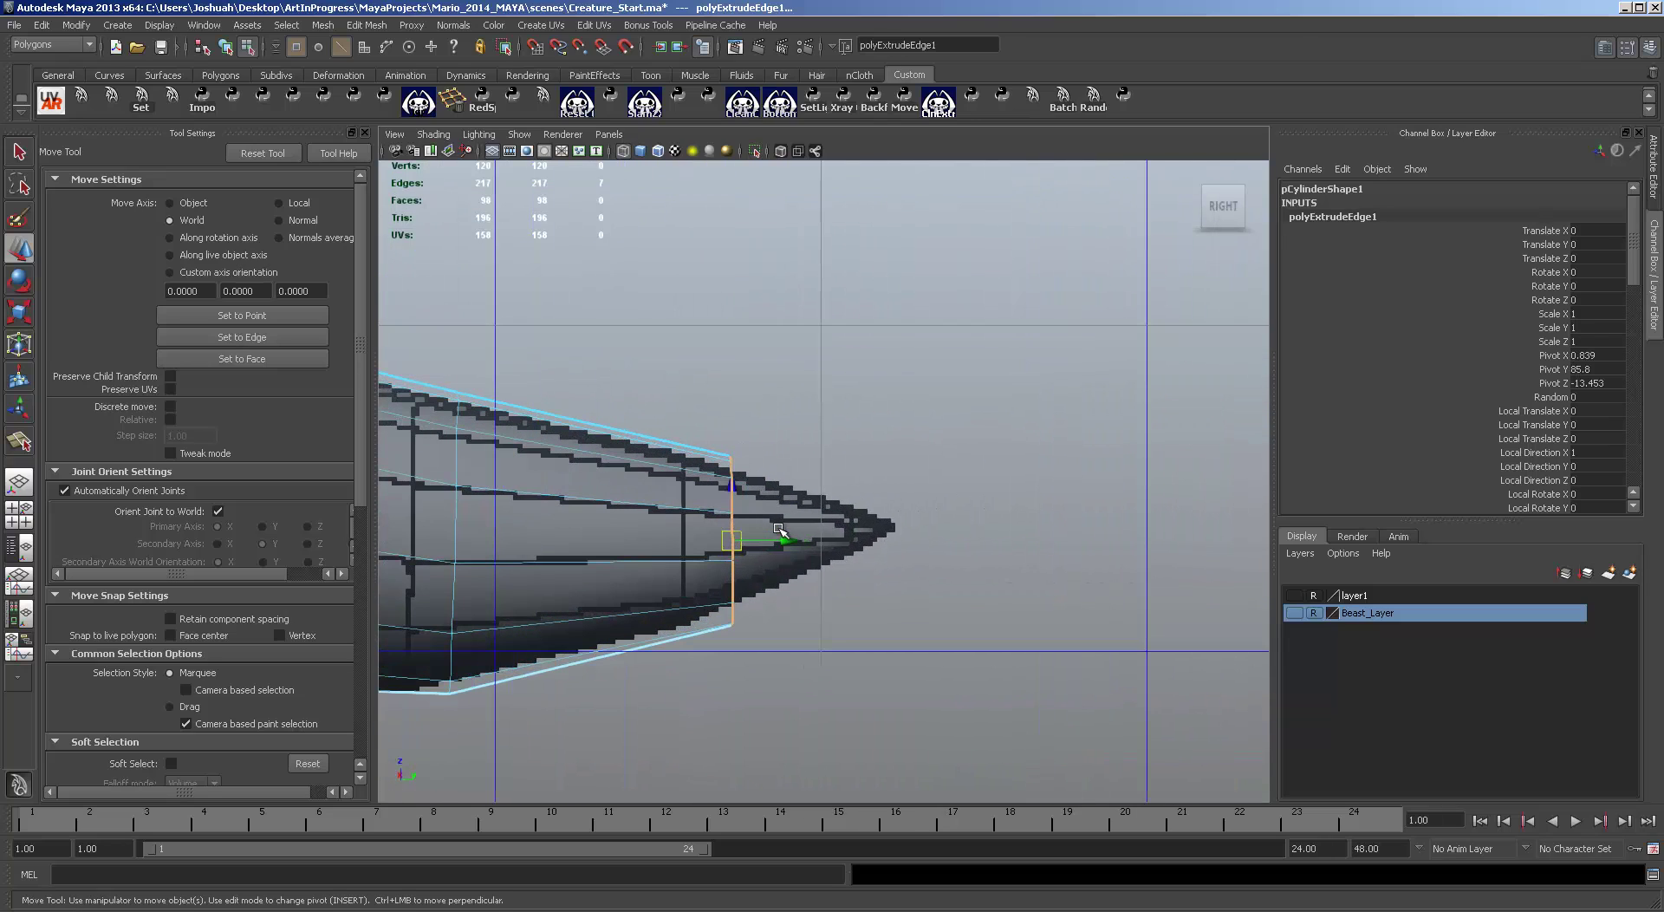
{"action": "left_click_drag", "start_coordinate": [782, 543], "coordinate": [859, 543]}
{"action": "key", "text": "r"}
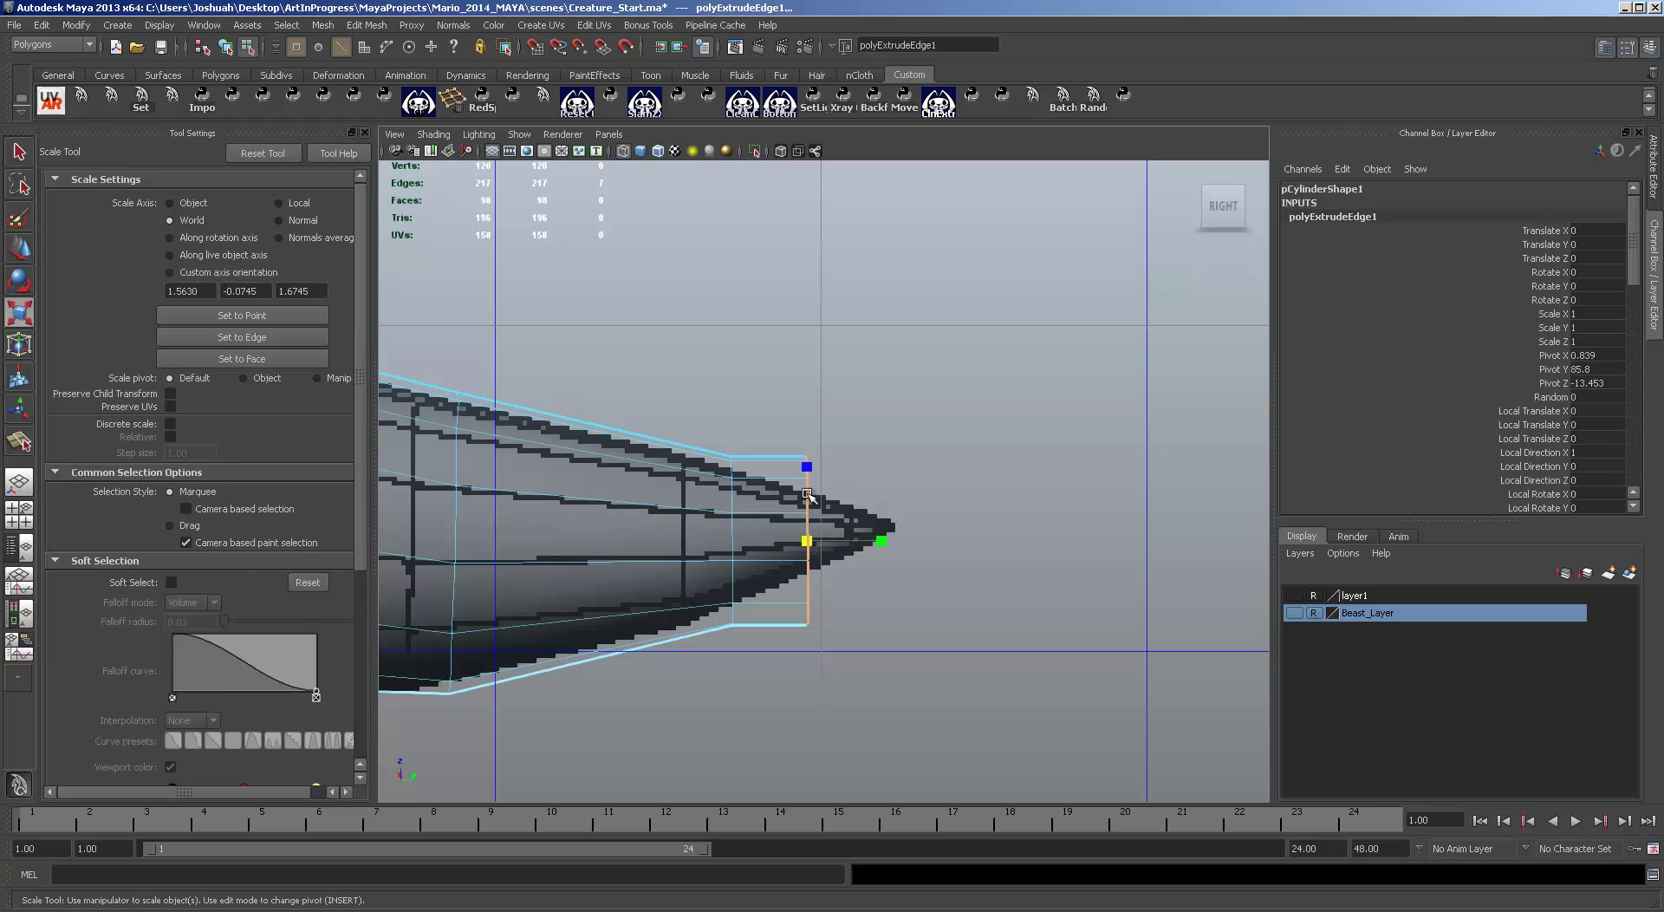
{"action": "mouse_move", "coordinate": [804, 472]}
{"action": "left_mouse_down"}
{"action": "mouse_move", "coordinate": [807, 499]}
{"action": "mouse_move", "coordinate": [804, 469]}
{"action": "left_mouse_up"}
{"action": "key", "text": "w"}
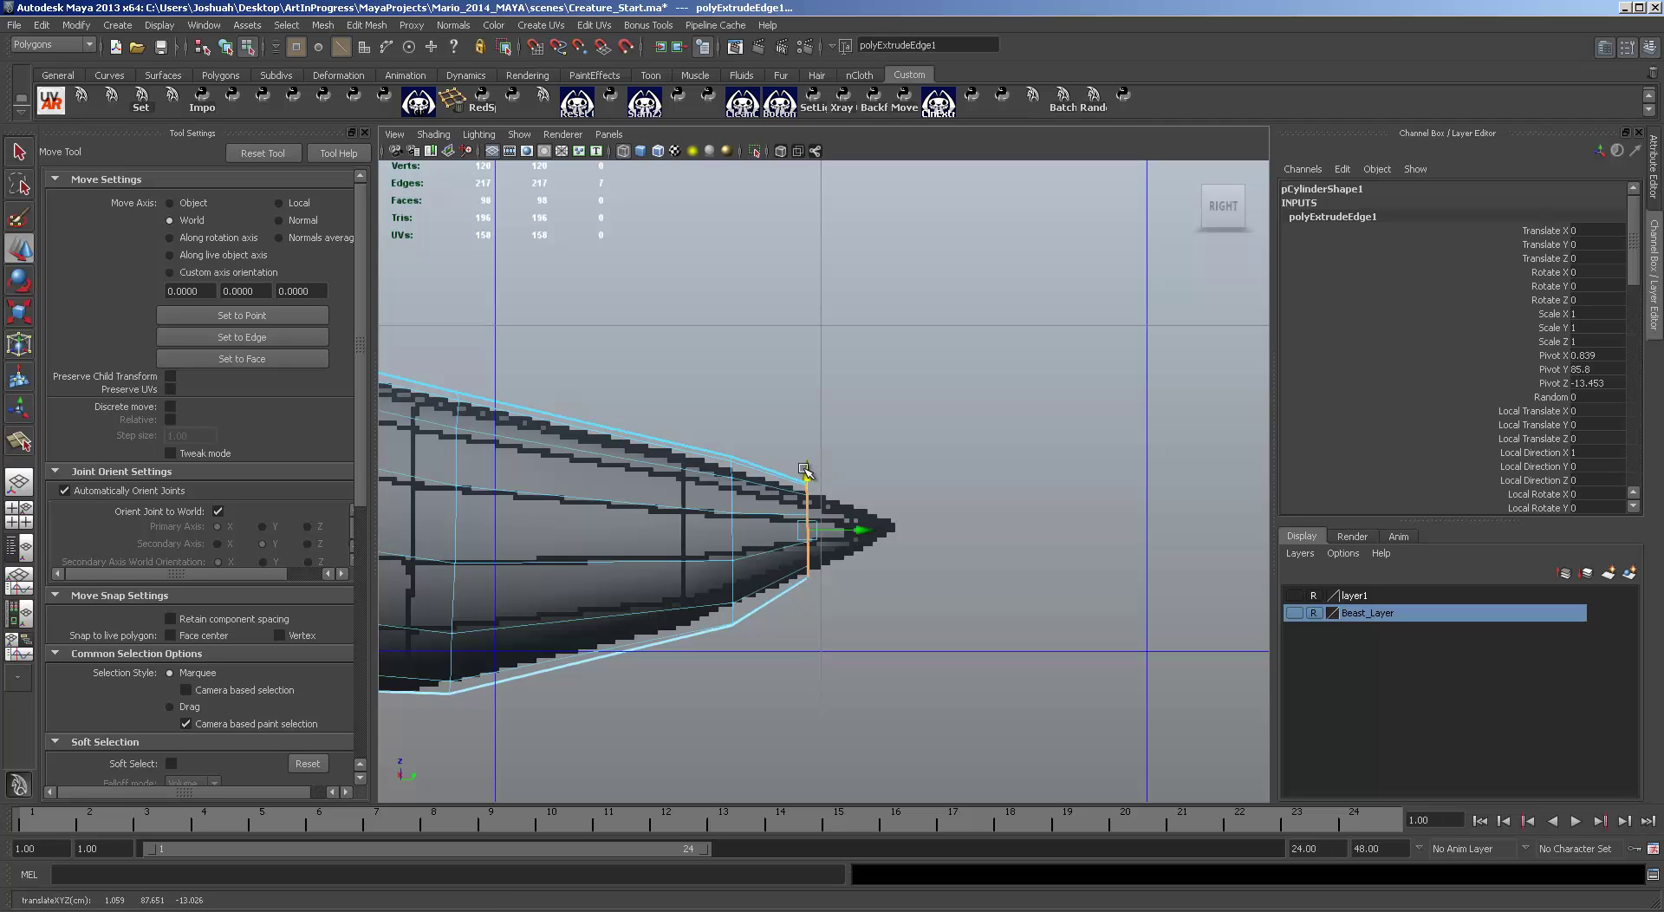
Step: Extrude the tail's end edges again to the reference's tip and scale them vertically almost flat
{"action": "key", "text": "ctrl+e"}
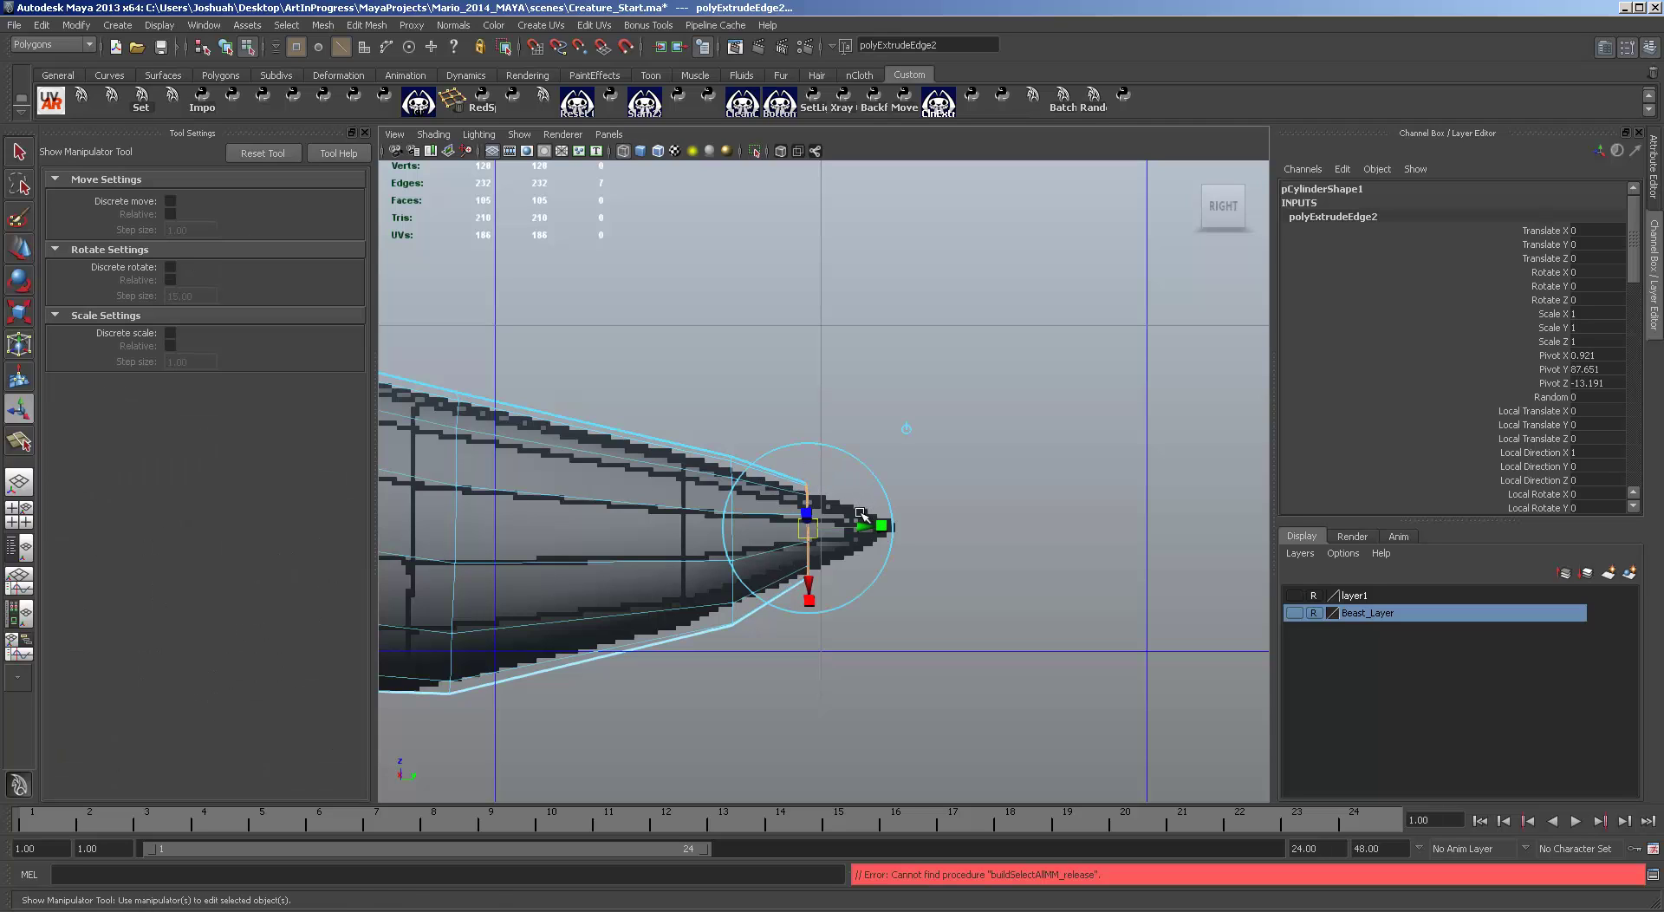
{"action": "key", "text": "w"}
{"action": "left_click_drag", "start_coordinate": [860, 530], "coordinate": [944, 537]}
{"action": "key", "text": "r"}
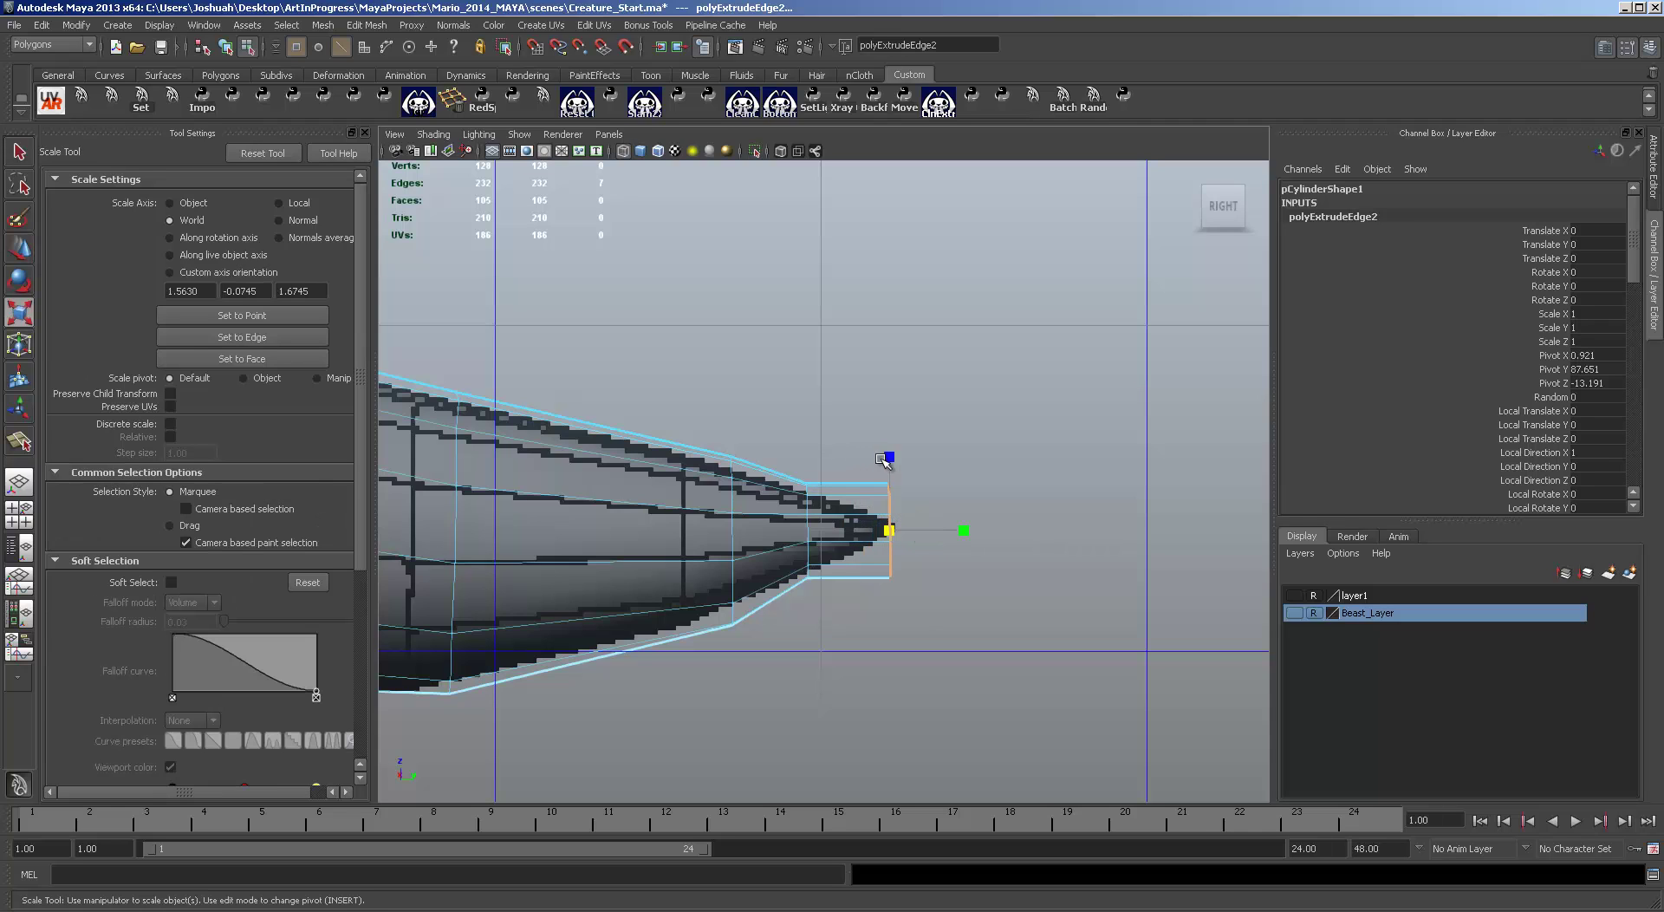
{"action": "left_click_drag", "start_coordinate": [889, 464], "coordinate": [904, 510]}
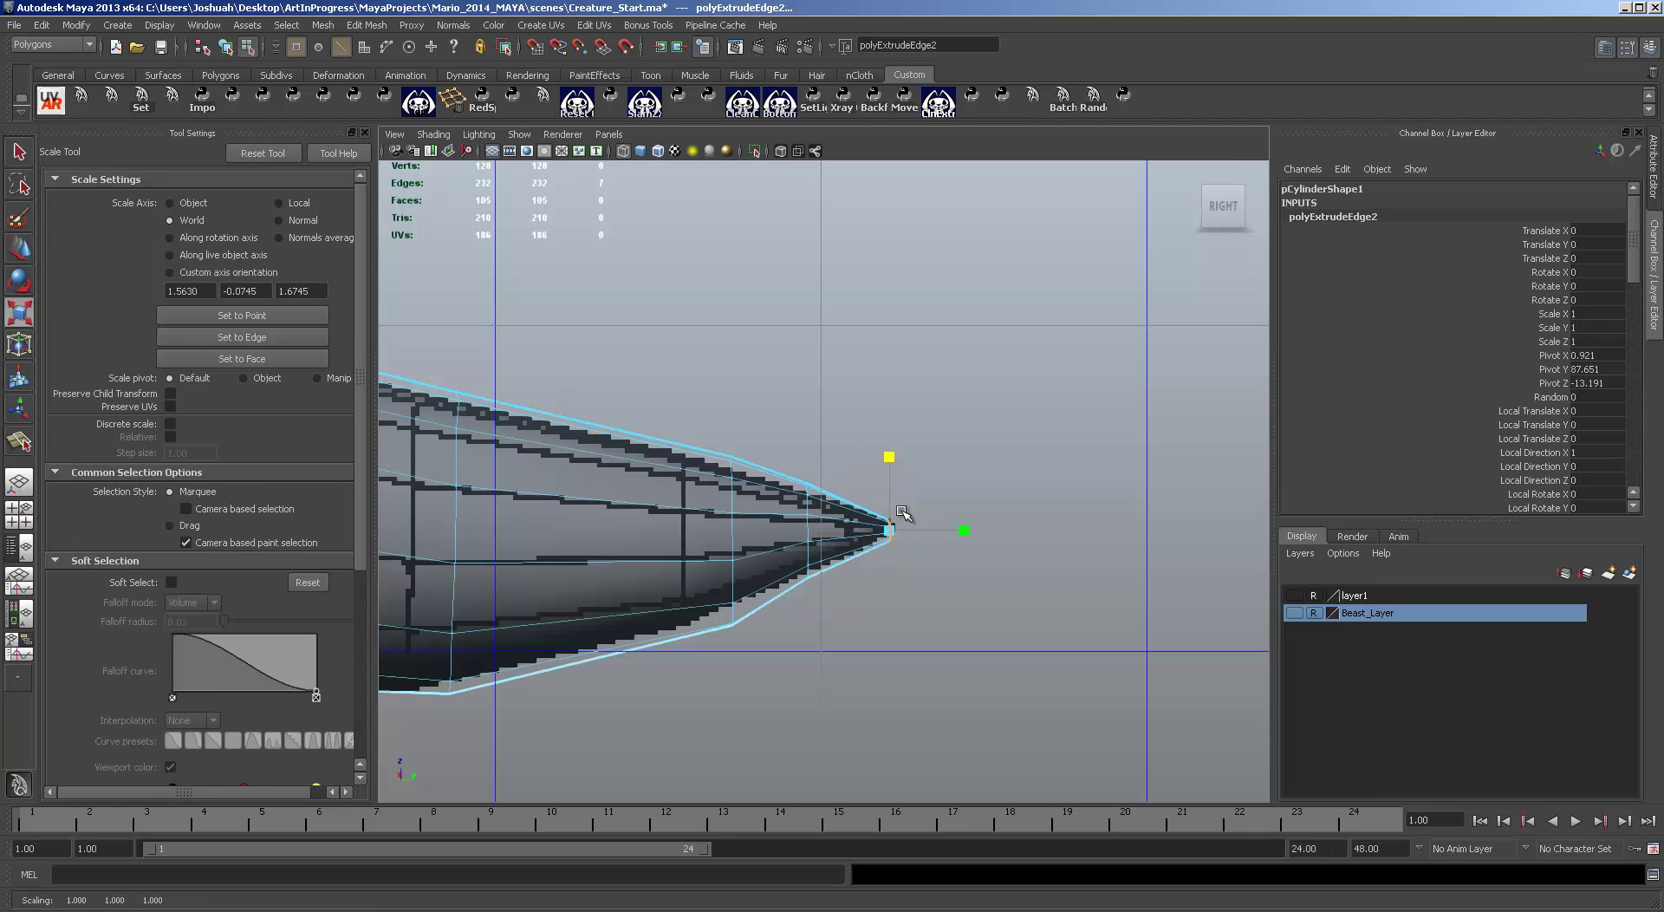
Step: Append a polygon between the upper and lower edges of the tail-tip slit next to the centre line
{"action": "key", "text": "space"}
{"action": "key", "text": "space"}
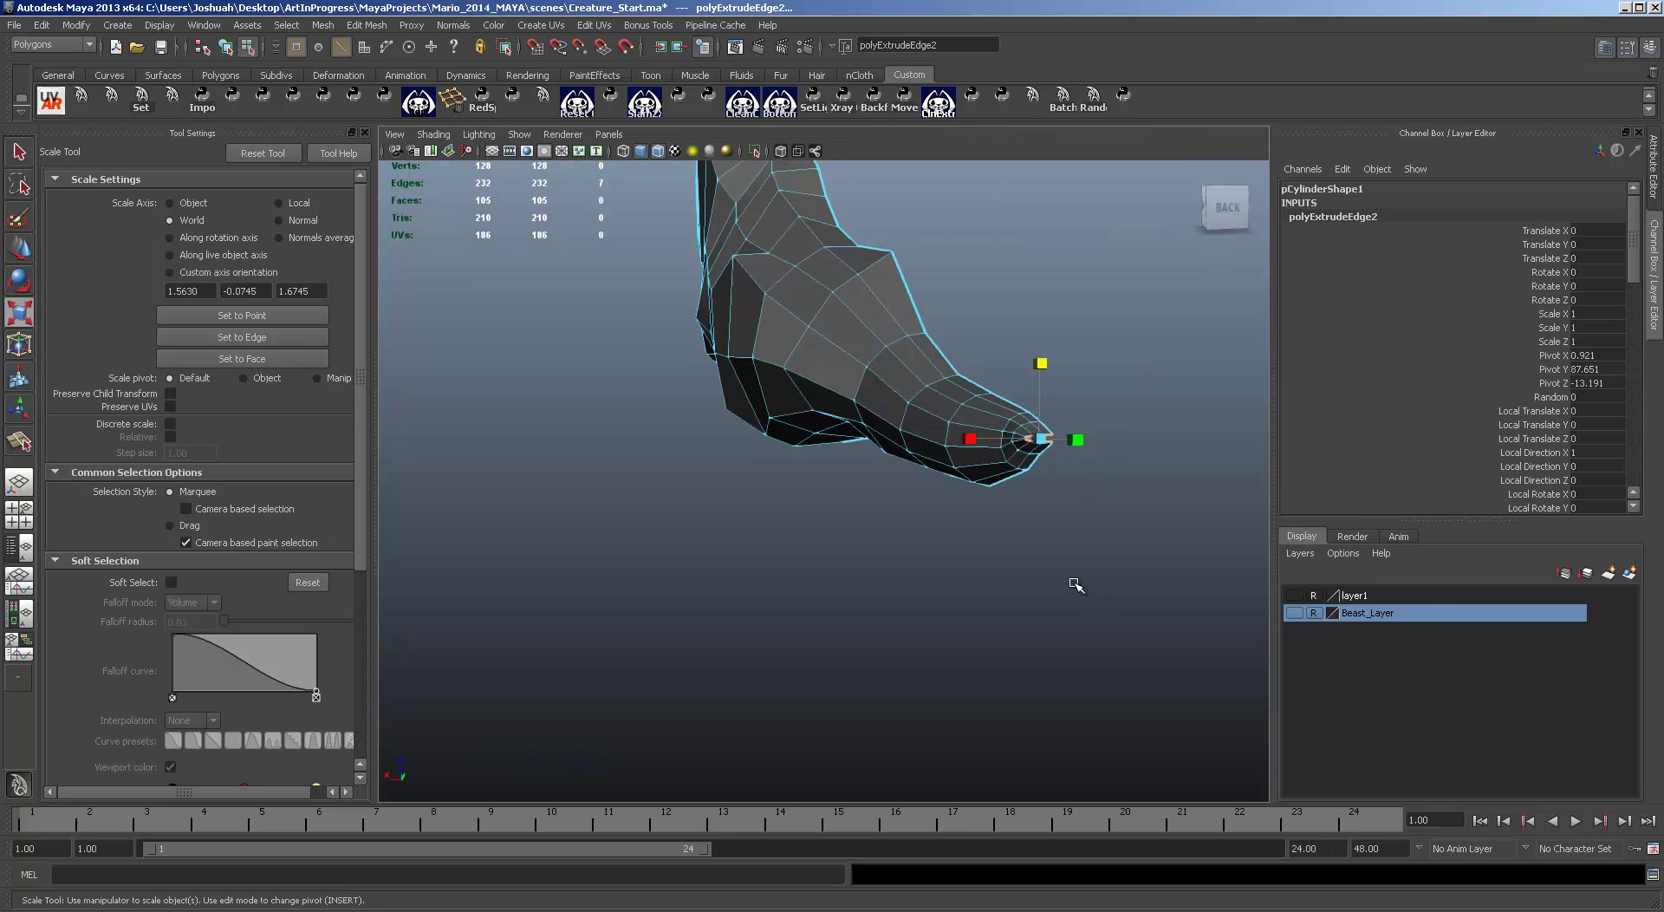
{"action": "scroll", "coordinate": [1075, 585], "scroll_direction": "up", "scroll_amount": 5}
{"action": "middle_click_drag", "start_coordinate": [1152, 489], "coordinate": [977, 483], "text": "alt"}
{"action": "left_click_drag", "start_coordinate": [977, 483], "coordinate": [867, 479], "text": "alt"}
{"action": "right_click_drag", "start_coordinate": [867, 479], "coordinate": [1008, 474], "text": "alt"}
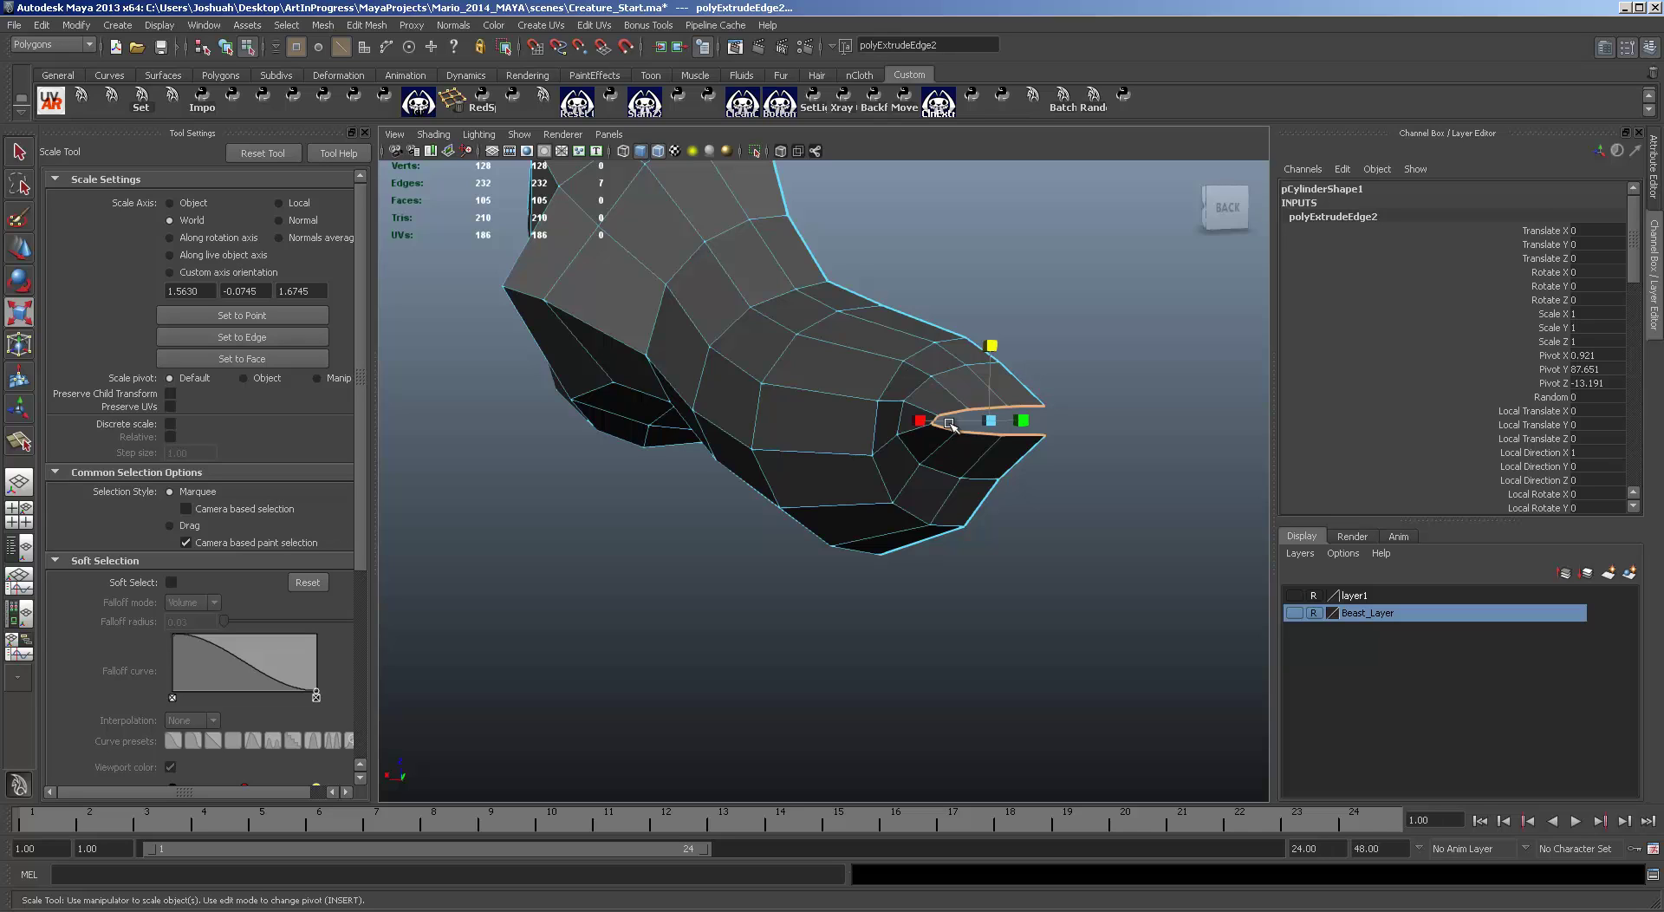
{"action": "left_click", "coordinate": [382, 26]}
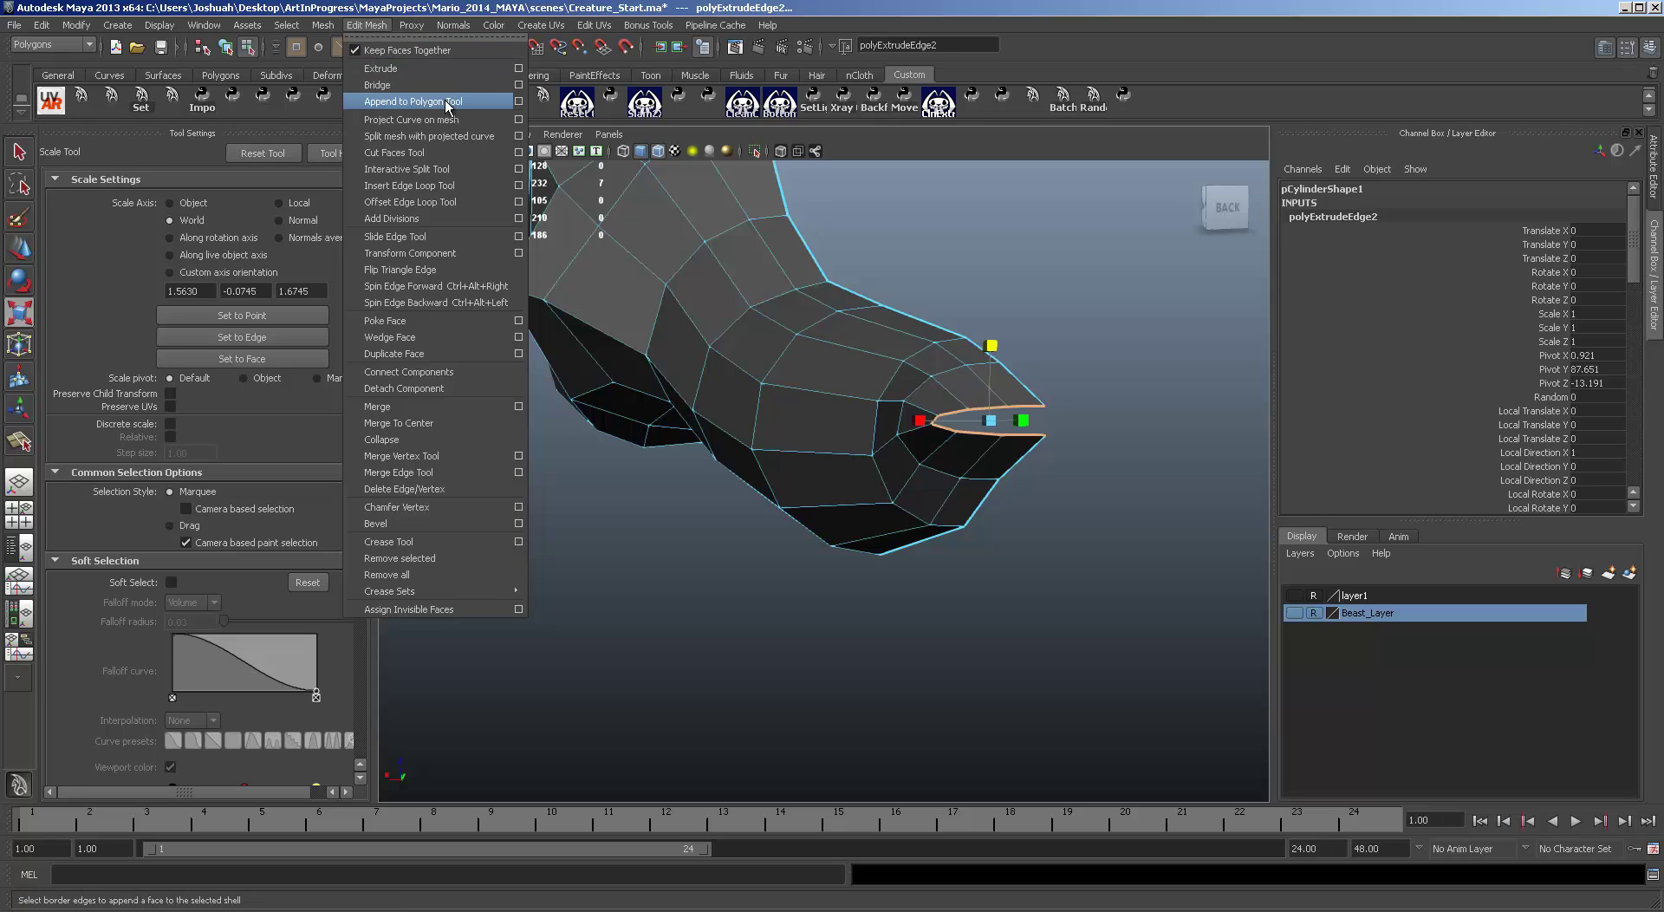
{"action": "left_click", "coordinate": [416, 102]}
{"action": "left_click", "coordinate": [1026, 406]}
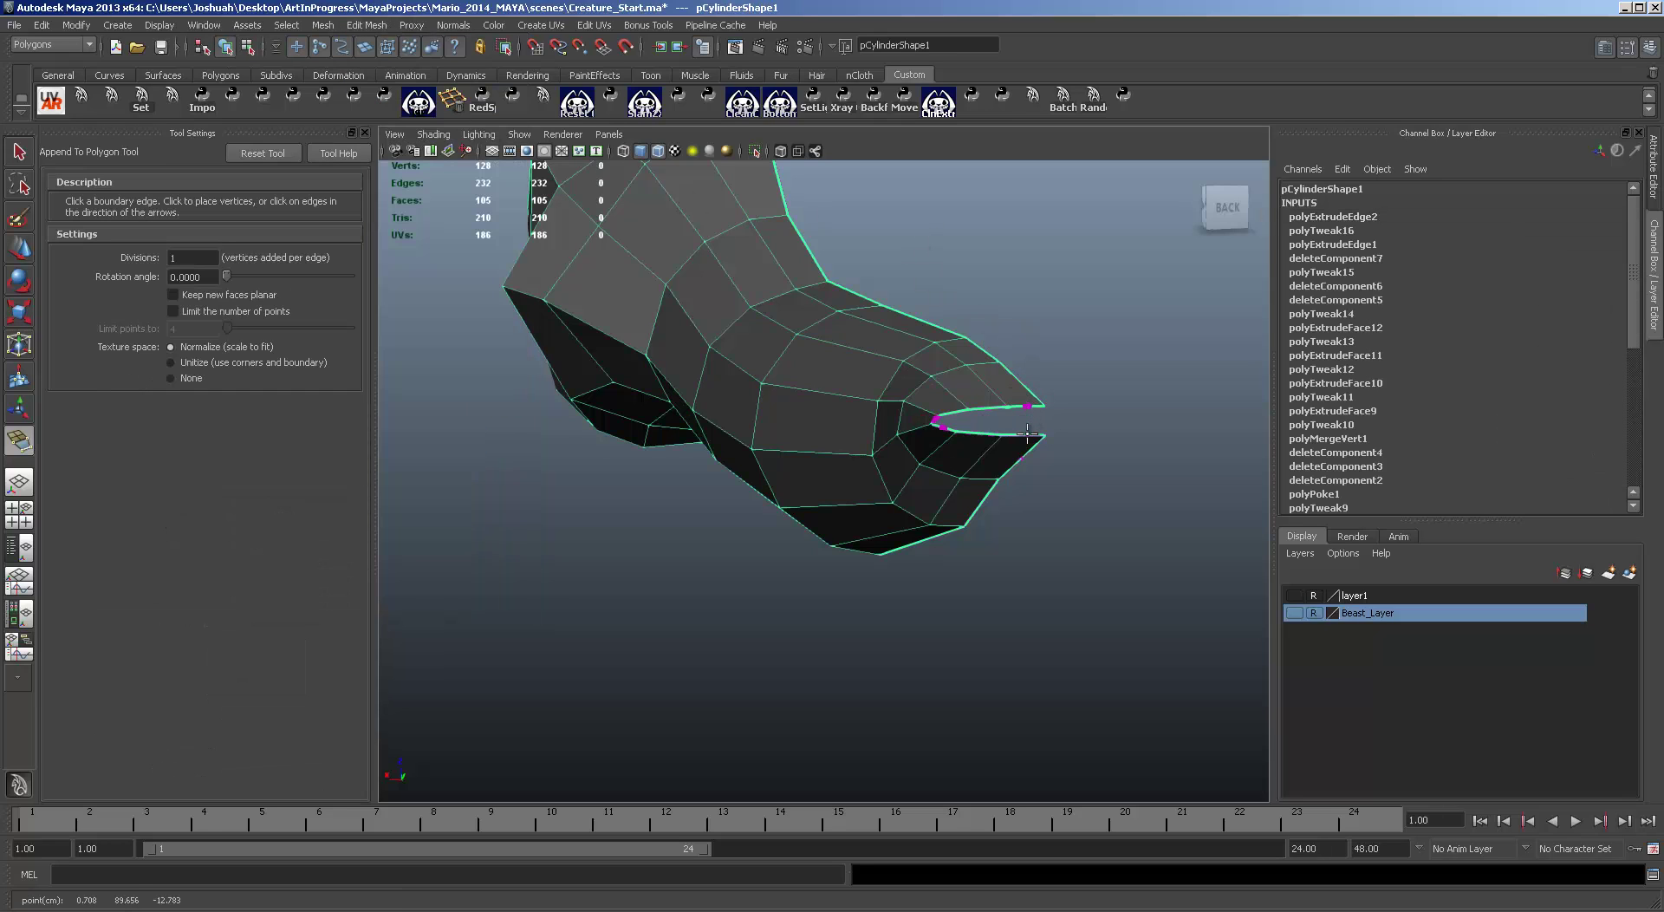
{"action": "left_click", "coordinate": [1028, 431]}
{"action": "key", "text": "Return"}
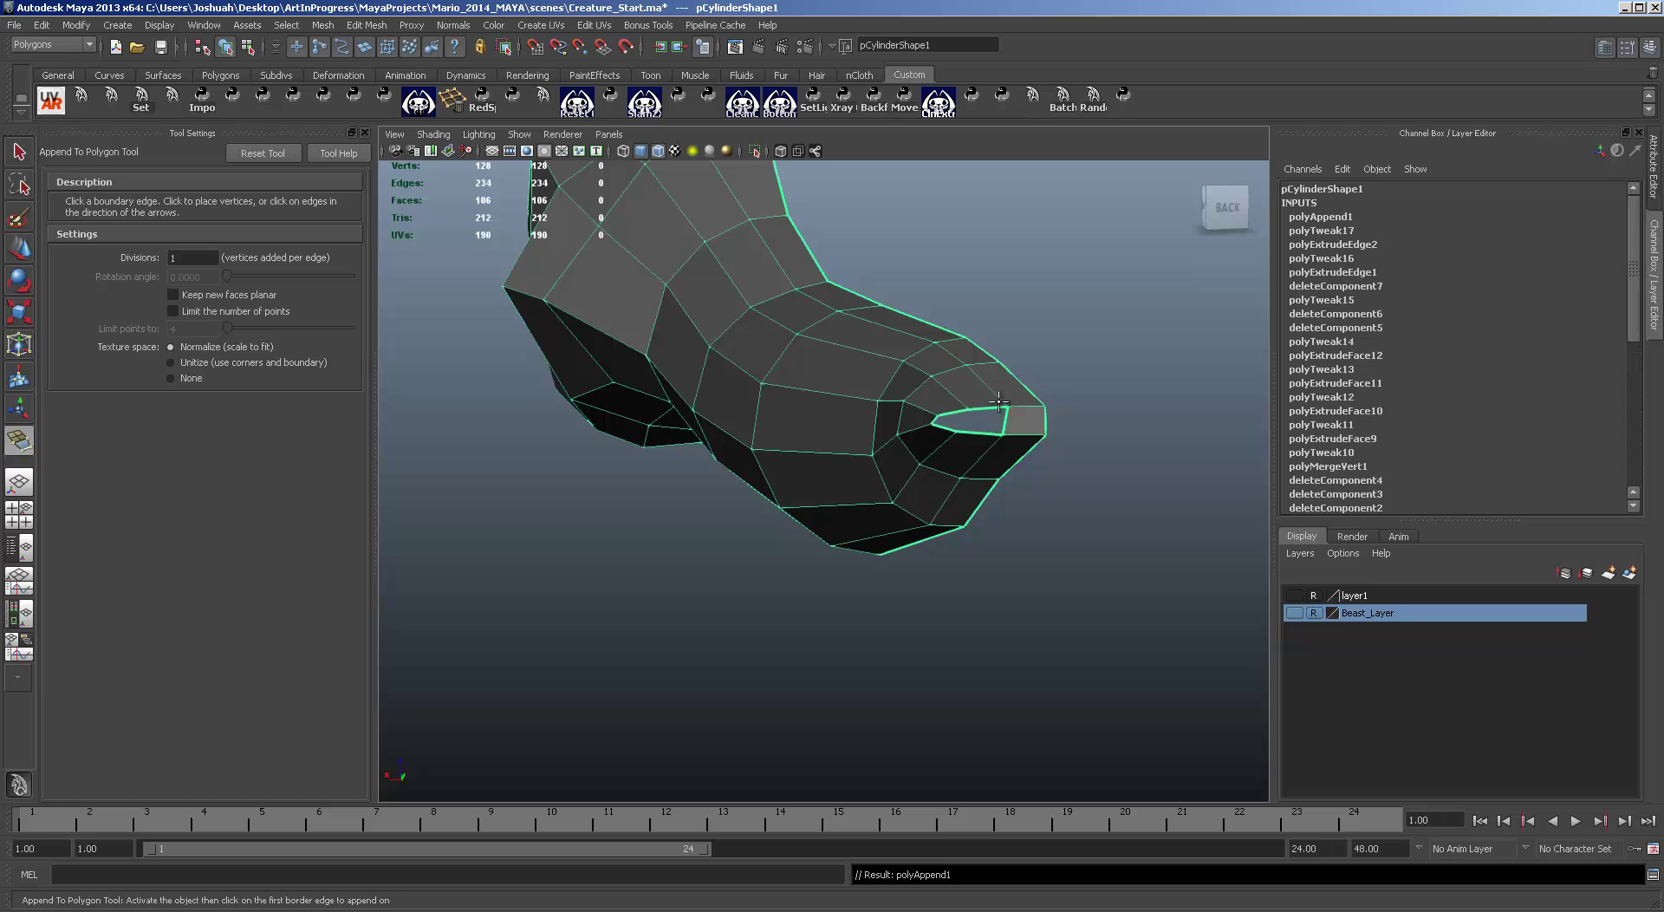
Step: Append two more polygons across the remaining edge pairs to close the tail-tip slit, working outward from the centre line
{"action": "left_click", "coordinate": [991, 408]}
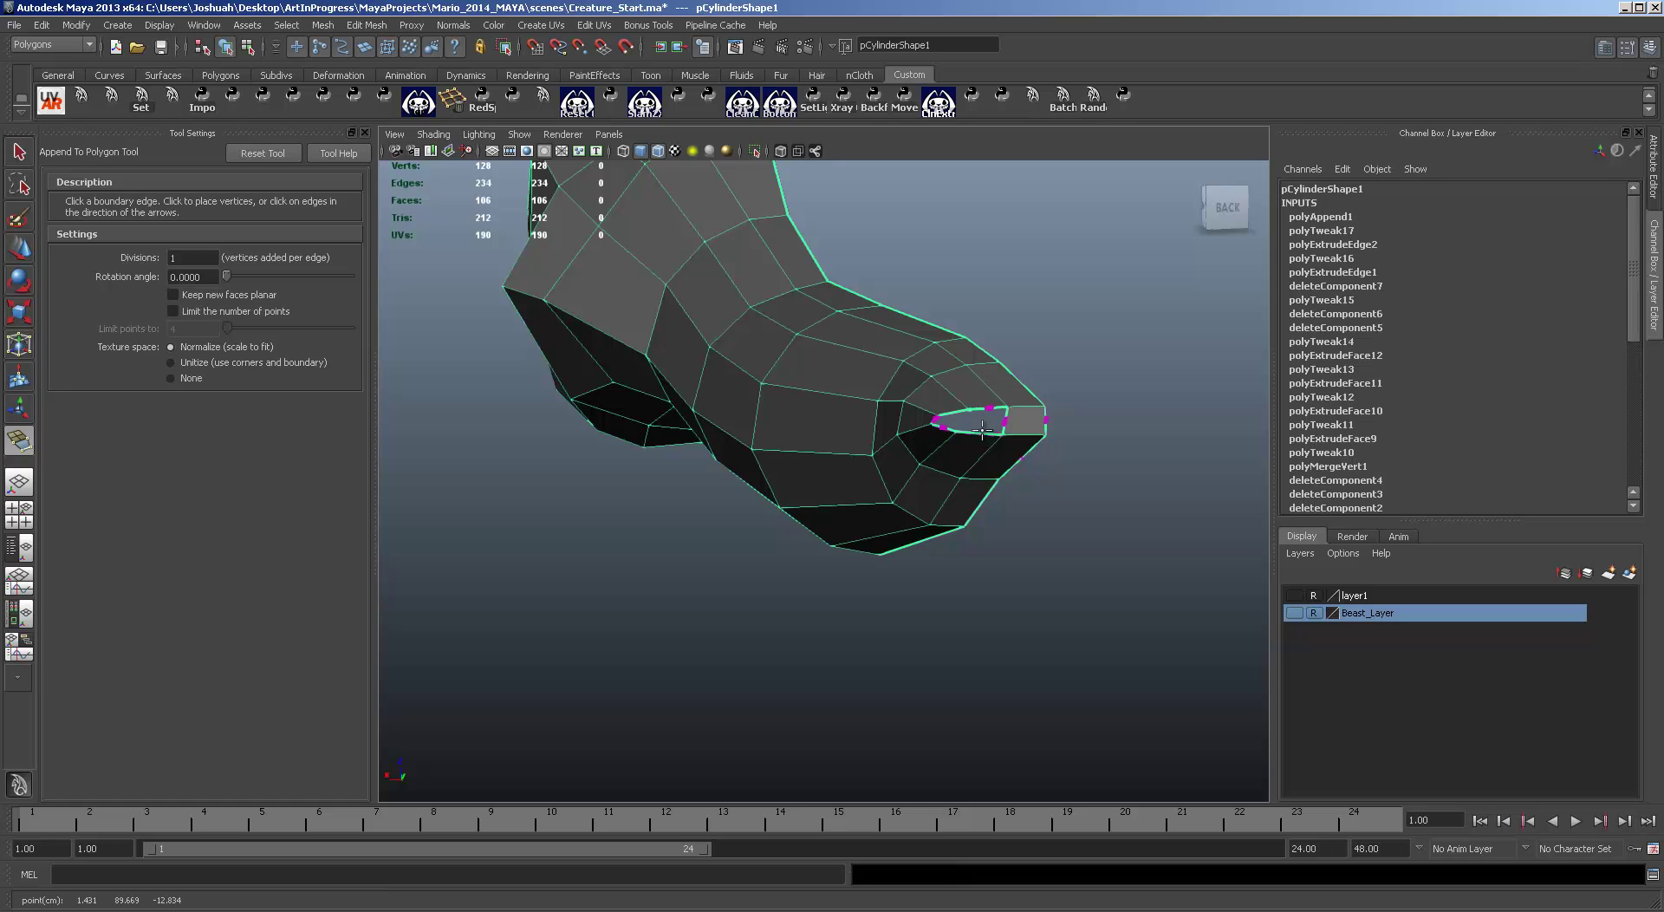
{"action": "left_click", "coordinate": [982, 431]}
{"action": "key", "text": "Return"}
{"action": "left_click", "coordinate": [953, 413]}
{"action": "left_click", "coordinate": [953, 431]}
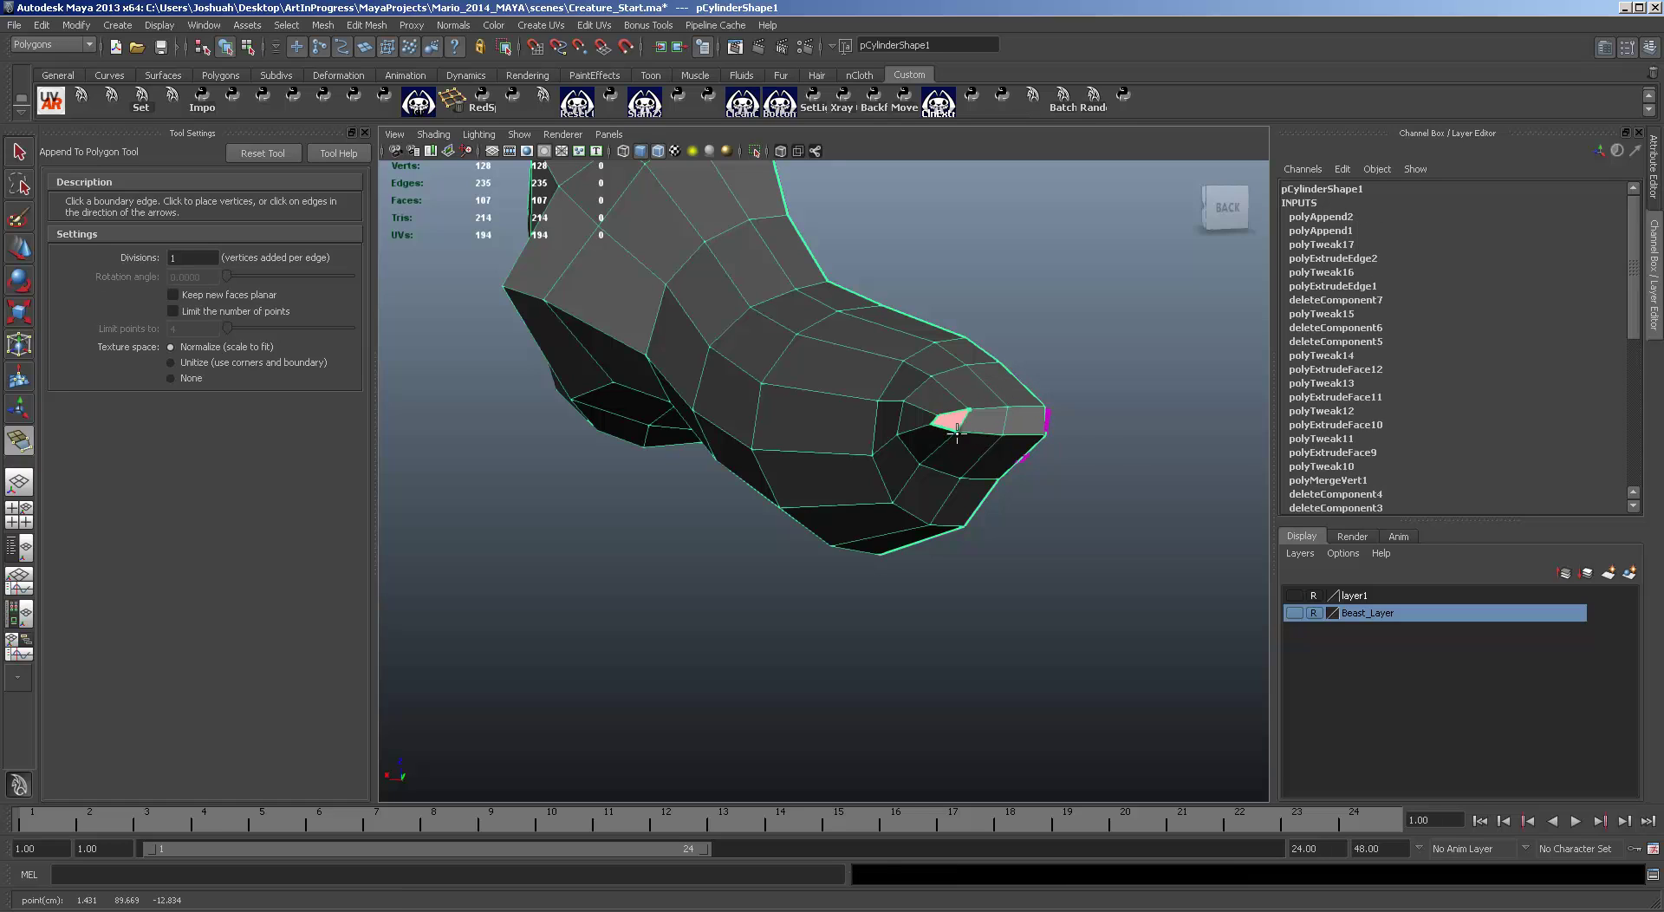
{"action": "key", "text": "Return"}
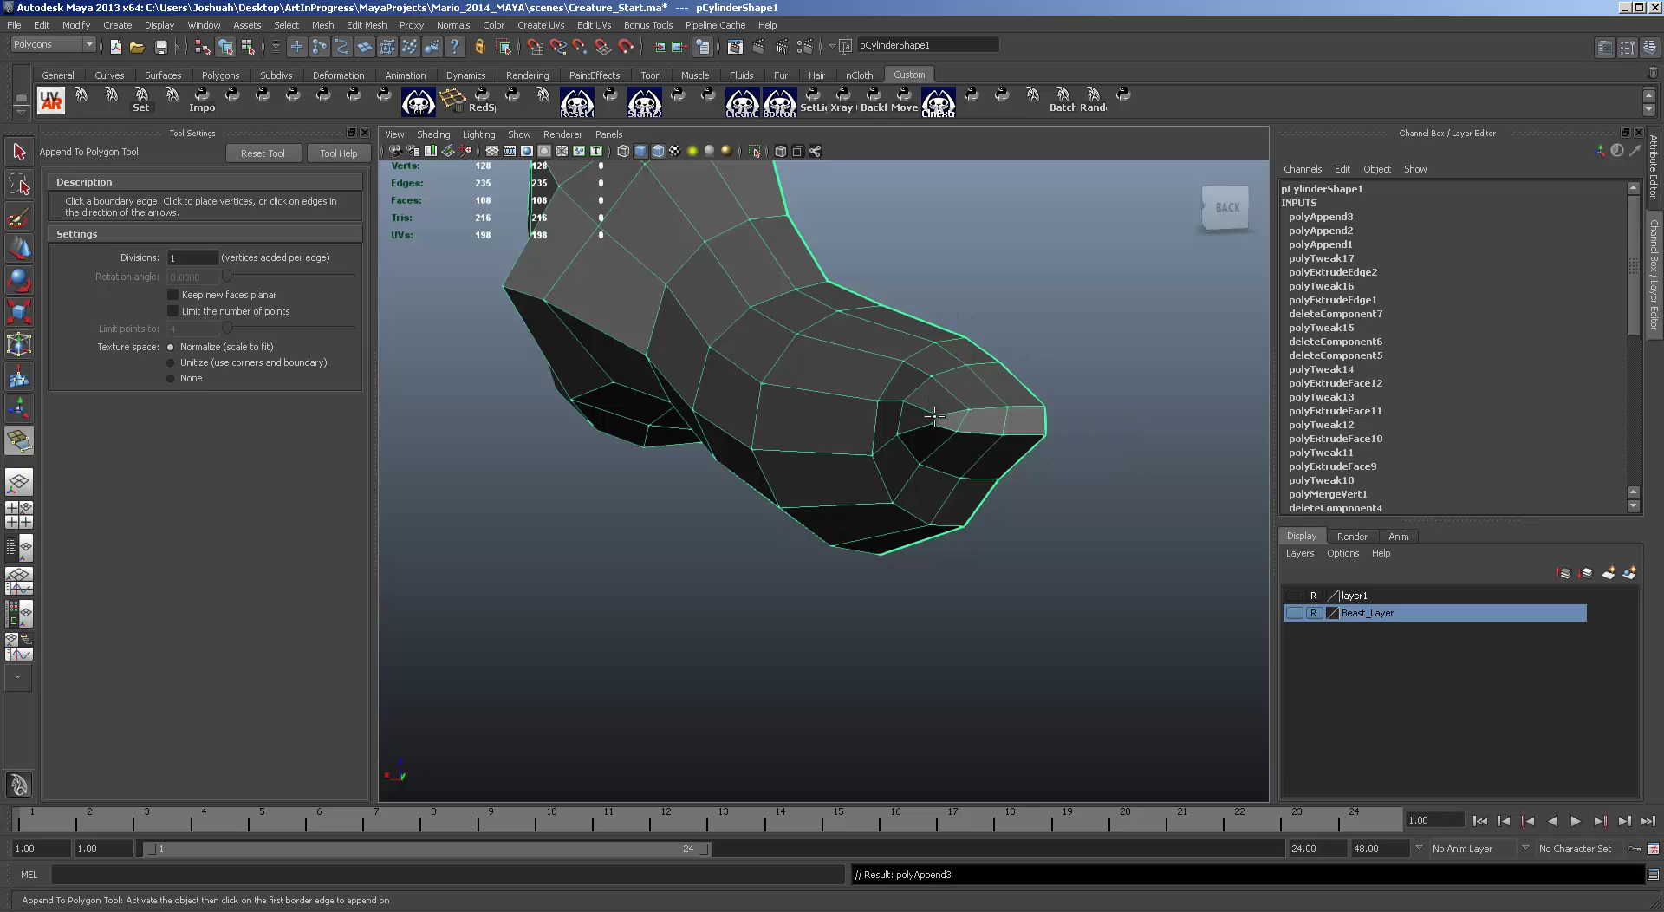
{"action": "key", "text": "q"}
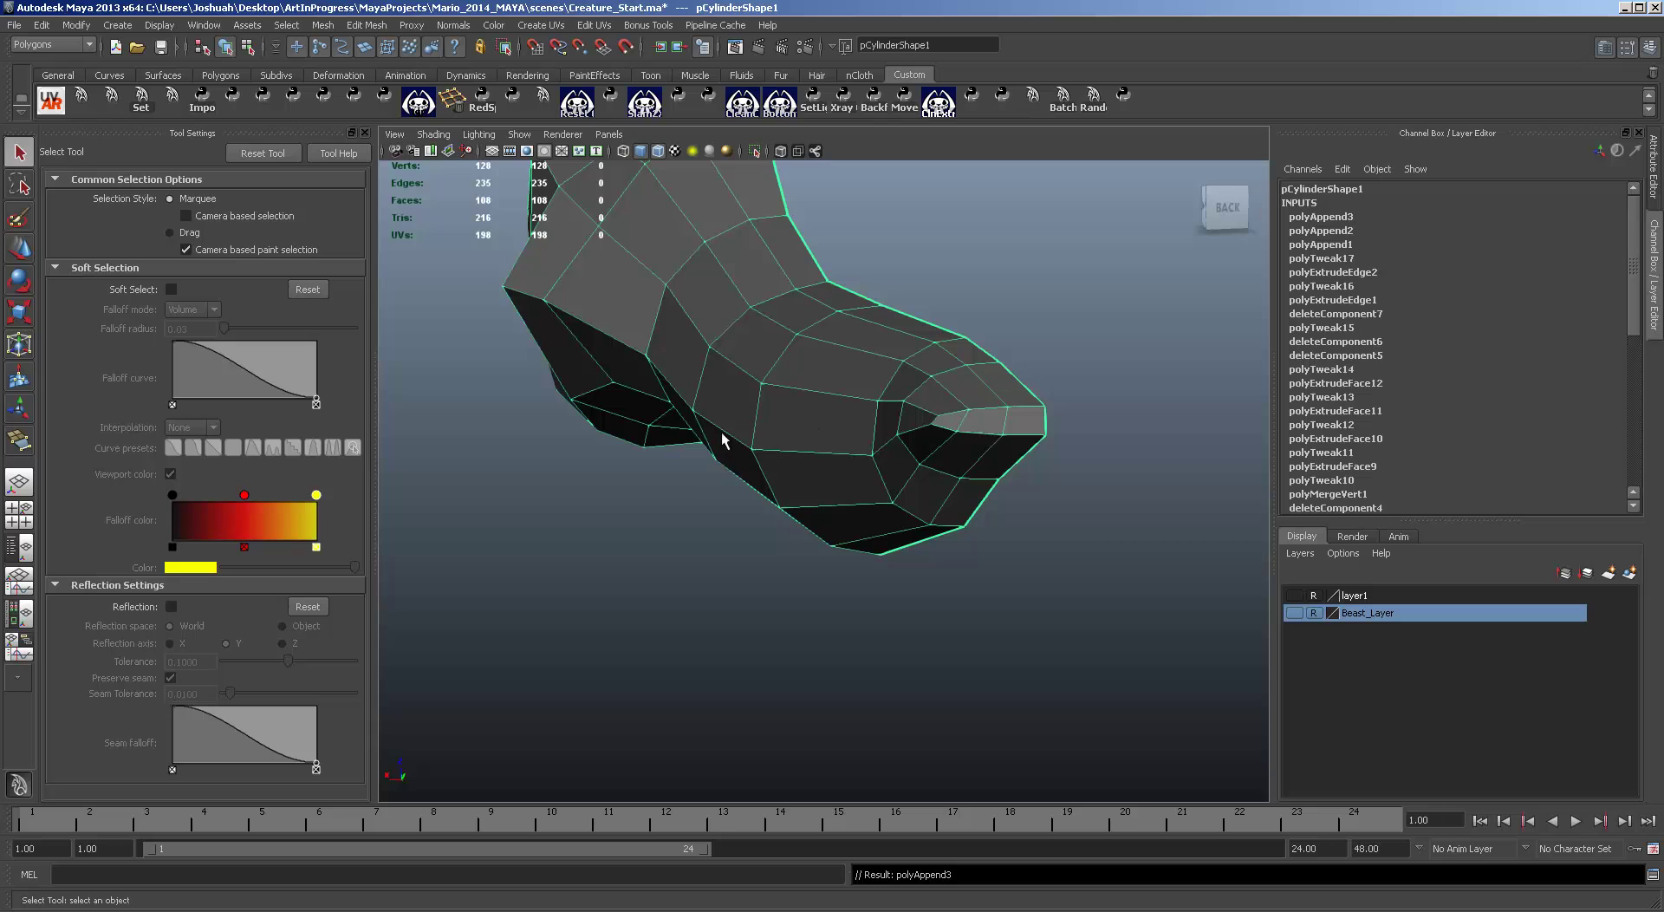
{"action": "left_click_drag", "start_coordinate": [725, 440], "coordinate": [917, 413], "text": "alt"}
{"action": "right_click_drag", "start_coordinate": [917, 413], "coordinate": [676, 390], "text": "alt"}
{"action": "middle_click_drag", "start_coordinate": [676, 391], "coordinate": [1203, 492], "text": "alt"}
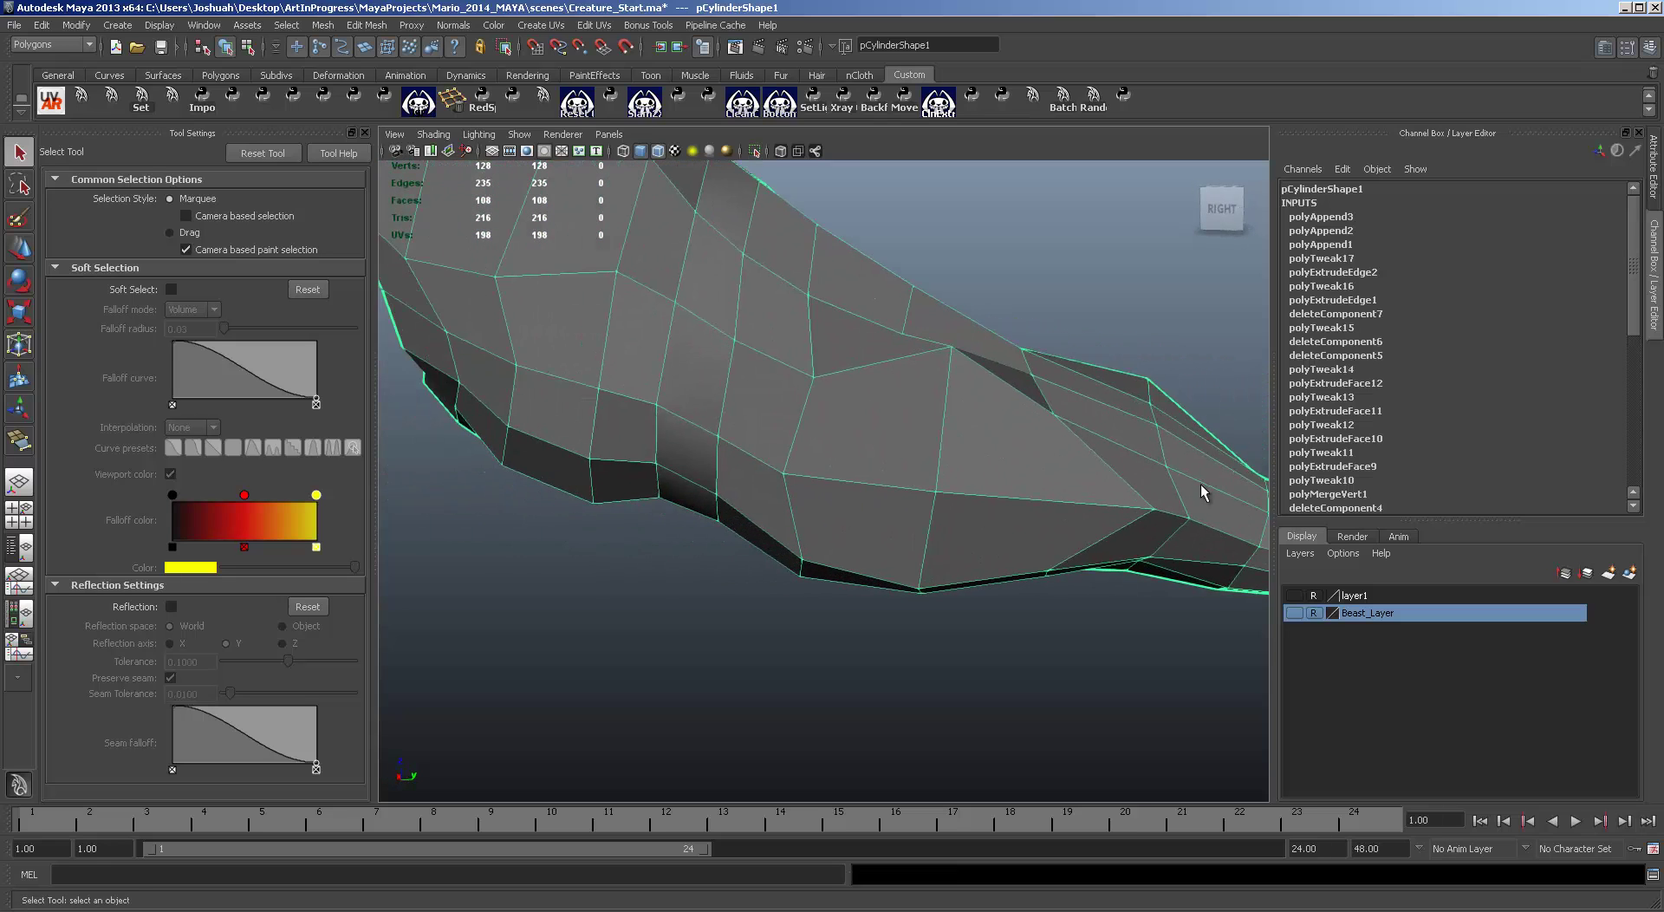
Step: Extrude the seven open border edges at the torso's front end and move them forward to add another band of faces
{"action": "left_click_drag", "start_coordinate": [769, 420], "coordinate": [858, 433], "text": "alt"}
{"action": "right_click_drag", "start_coordinate": [954, 495], "coordinate": [819, 380], "text": "alt"}
{"action": "middle_click_drag", "start_coordinate": [867, 450], "coordinate": [996, 552], "text": "alt"}
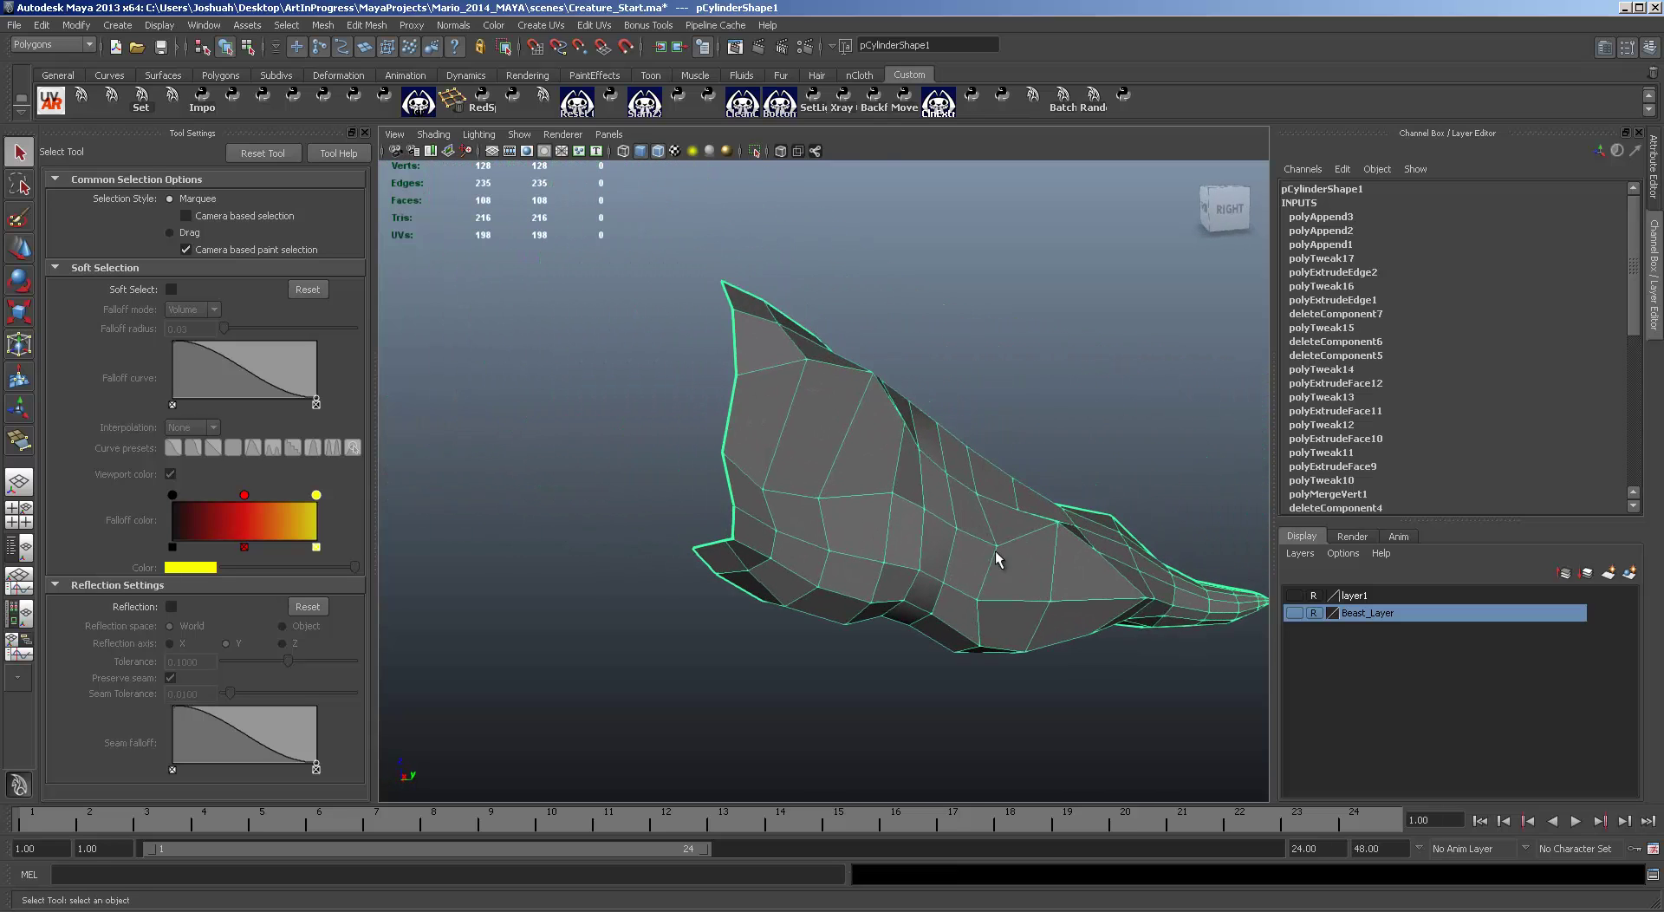
{"action": "left_click_drag", "start_coordinate": [997, 559], "coordinate": [969, 451], "text": "alt"}
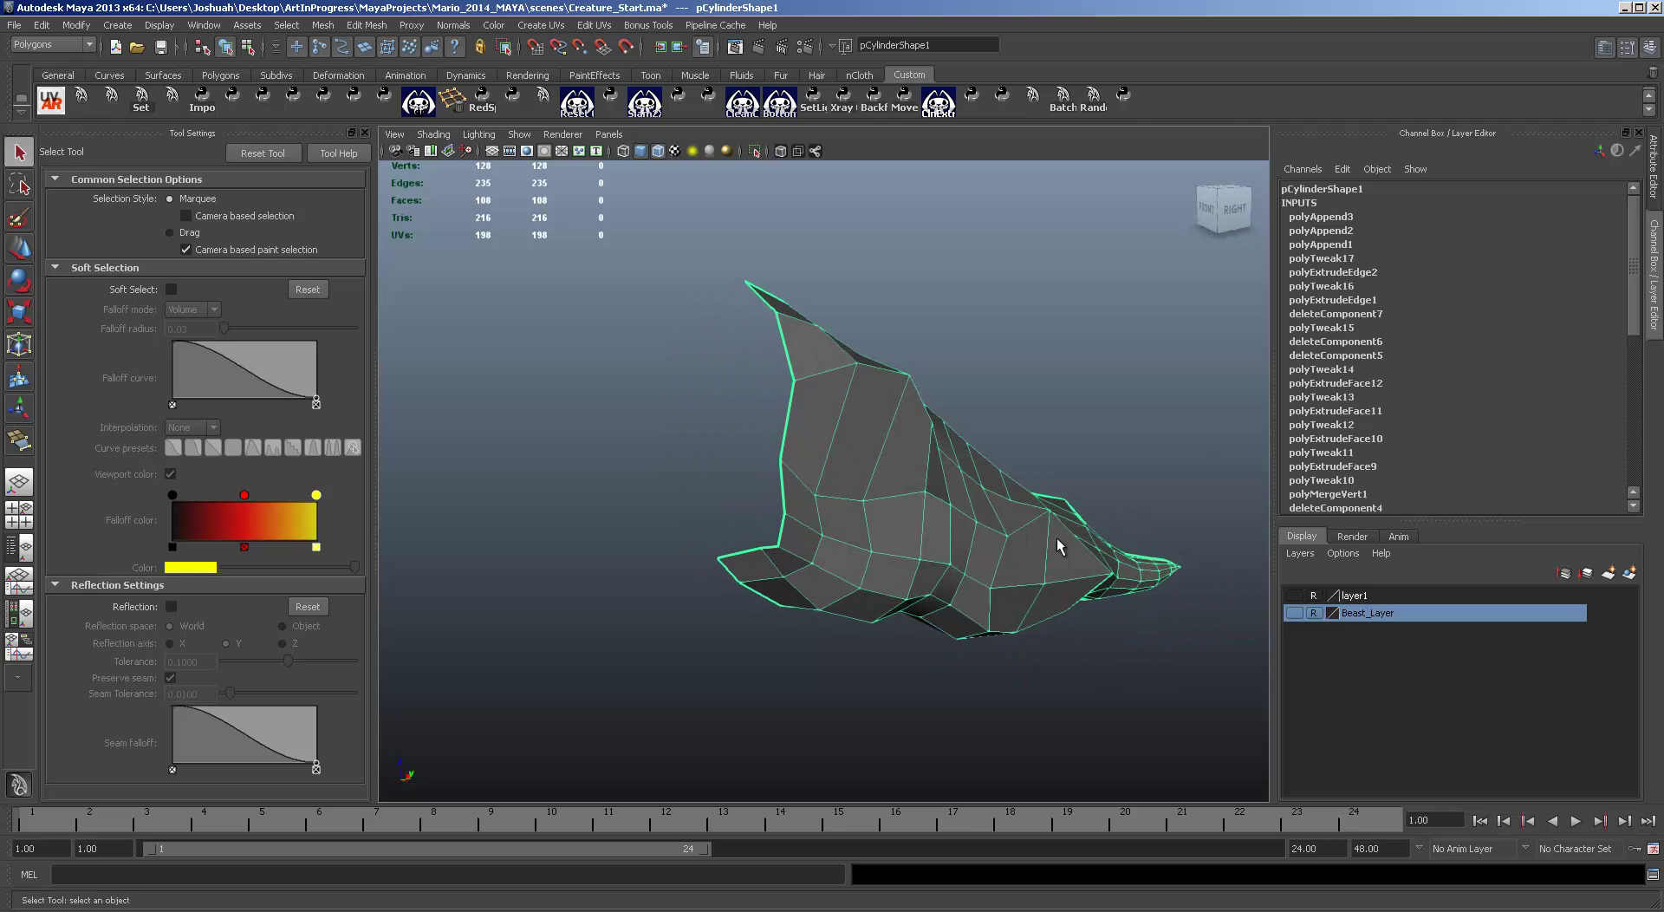
{"action": "key", "text": "F10"}
{"action": "left_click", "coordinate": [766, 313]}
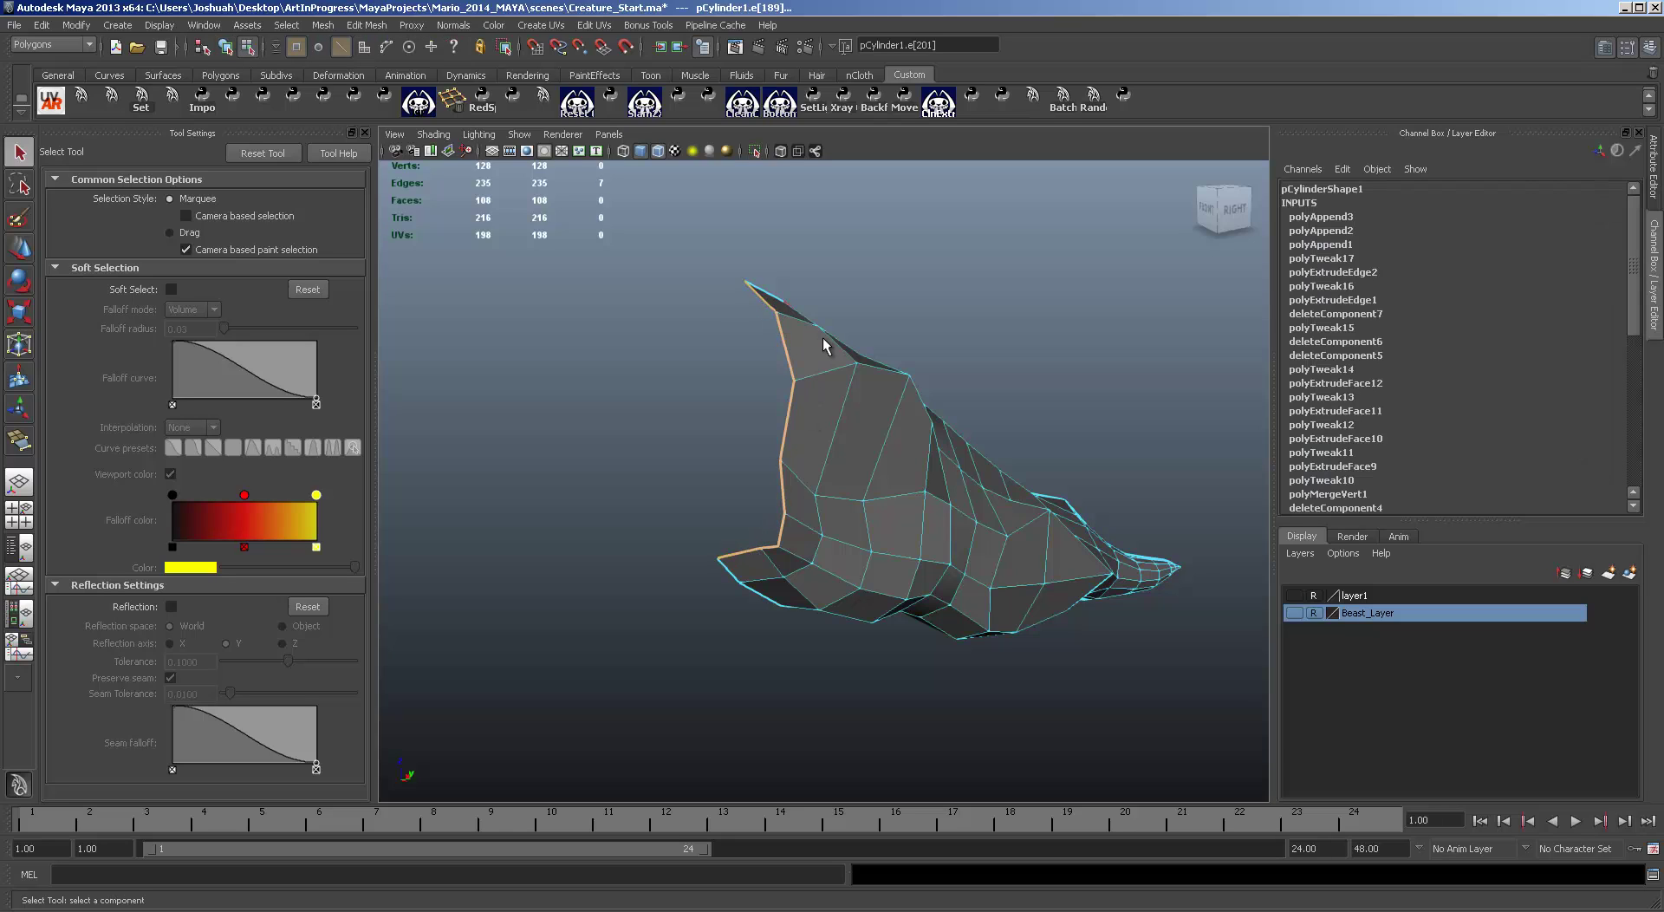
{"action": "left_click_drag", "start_coordinate": [847, 488], "coordinate": [716, 445], "text": "alt"}
{"action": "key", "text": "w"}
{"action": "left_click_drag", "start_coordinate": [767, 501], "coordinate": [958, 541], "text": "alt"}
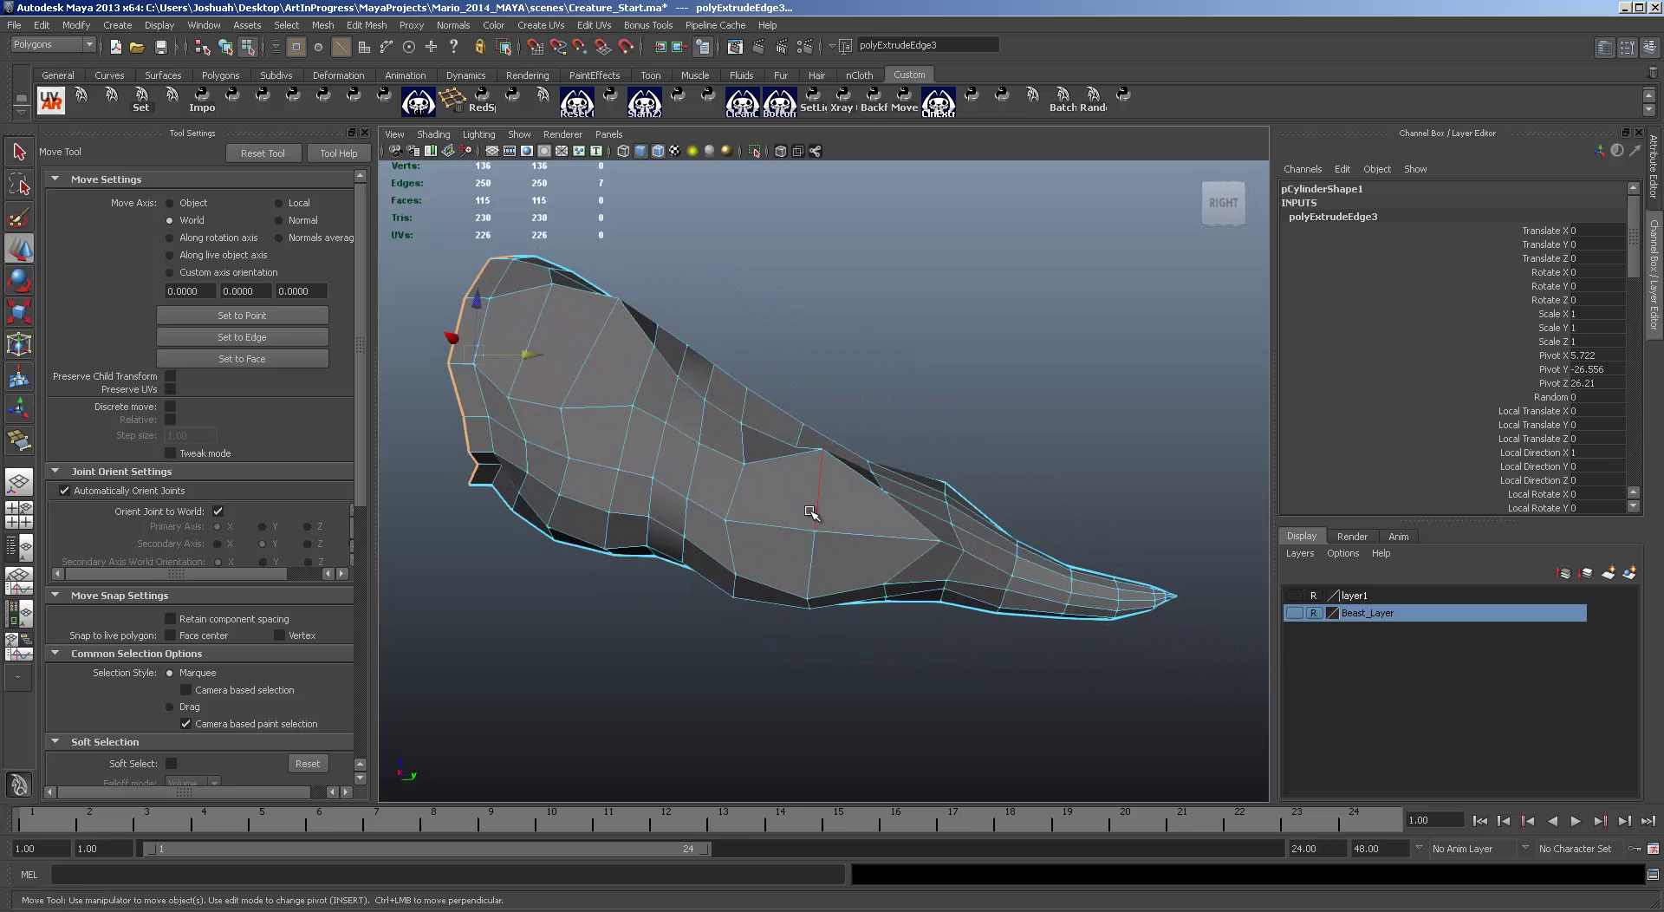
Step: Delete the four side faces at the hip, just ahead of the tail, to open a hole for the back leg
{"action": "key", "text": "F11"}
{"action": "left_click", "coordinate": [767, 507]}
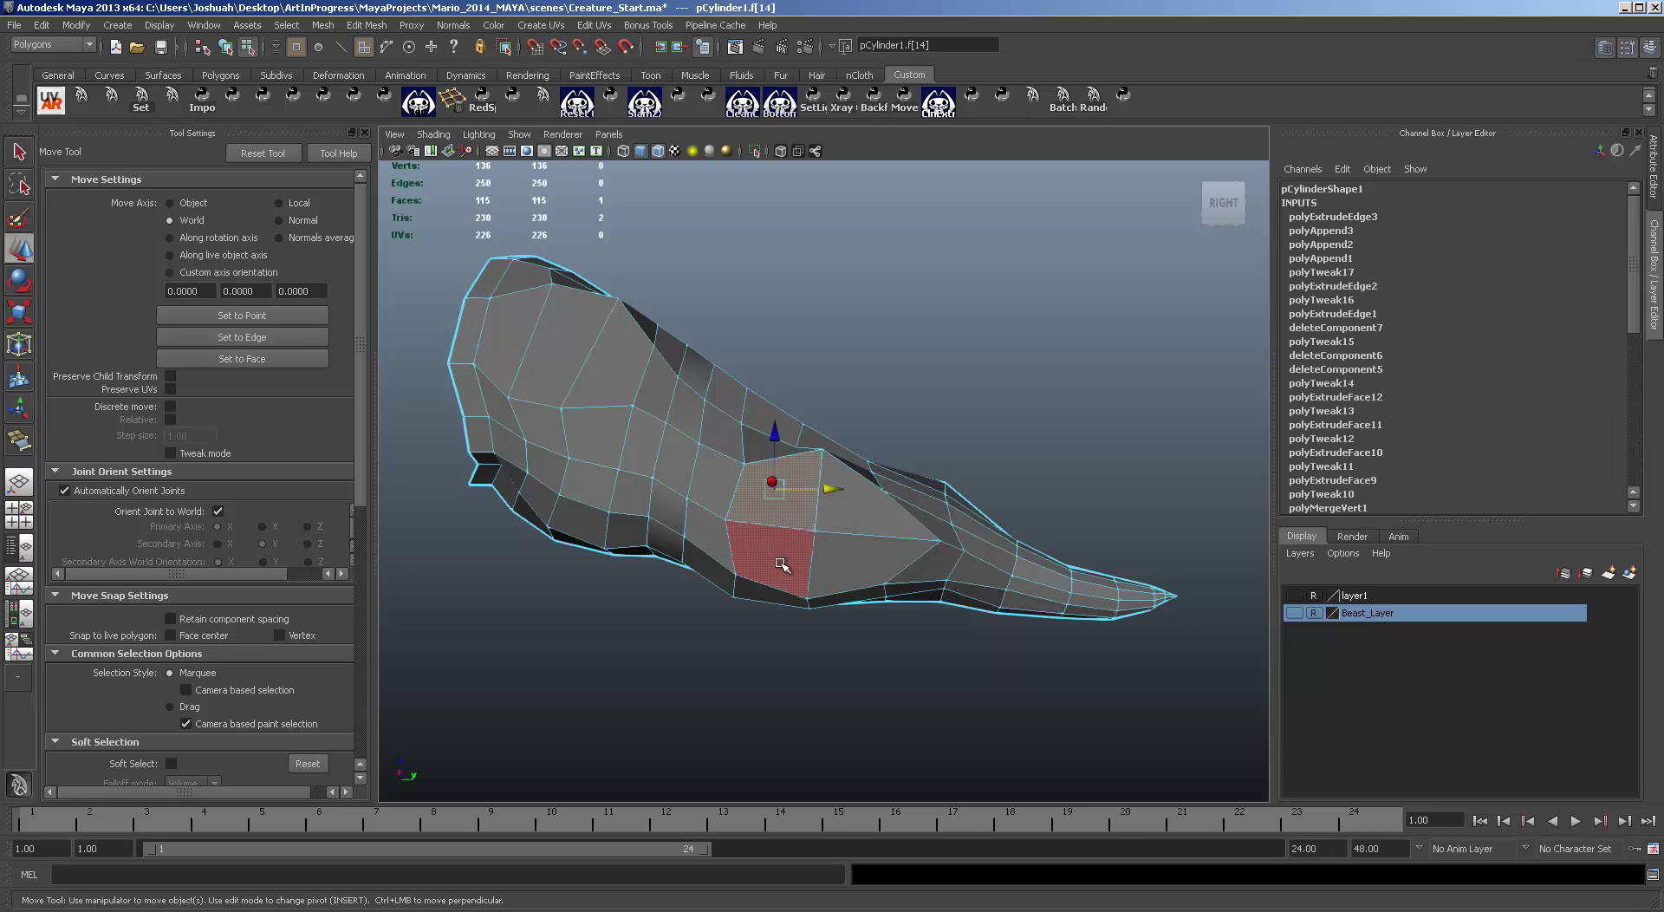
{"action": "left_click", "coordinate": [783, 564], "text": "shift"}
{"action": "left_click", "coordinate": [843, 561], "text": "shift"}
{"action": "left_click", "coordinate": [858, 501], "text": "shift"}
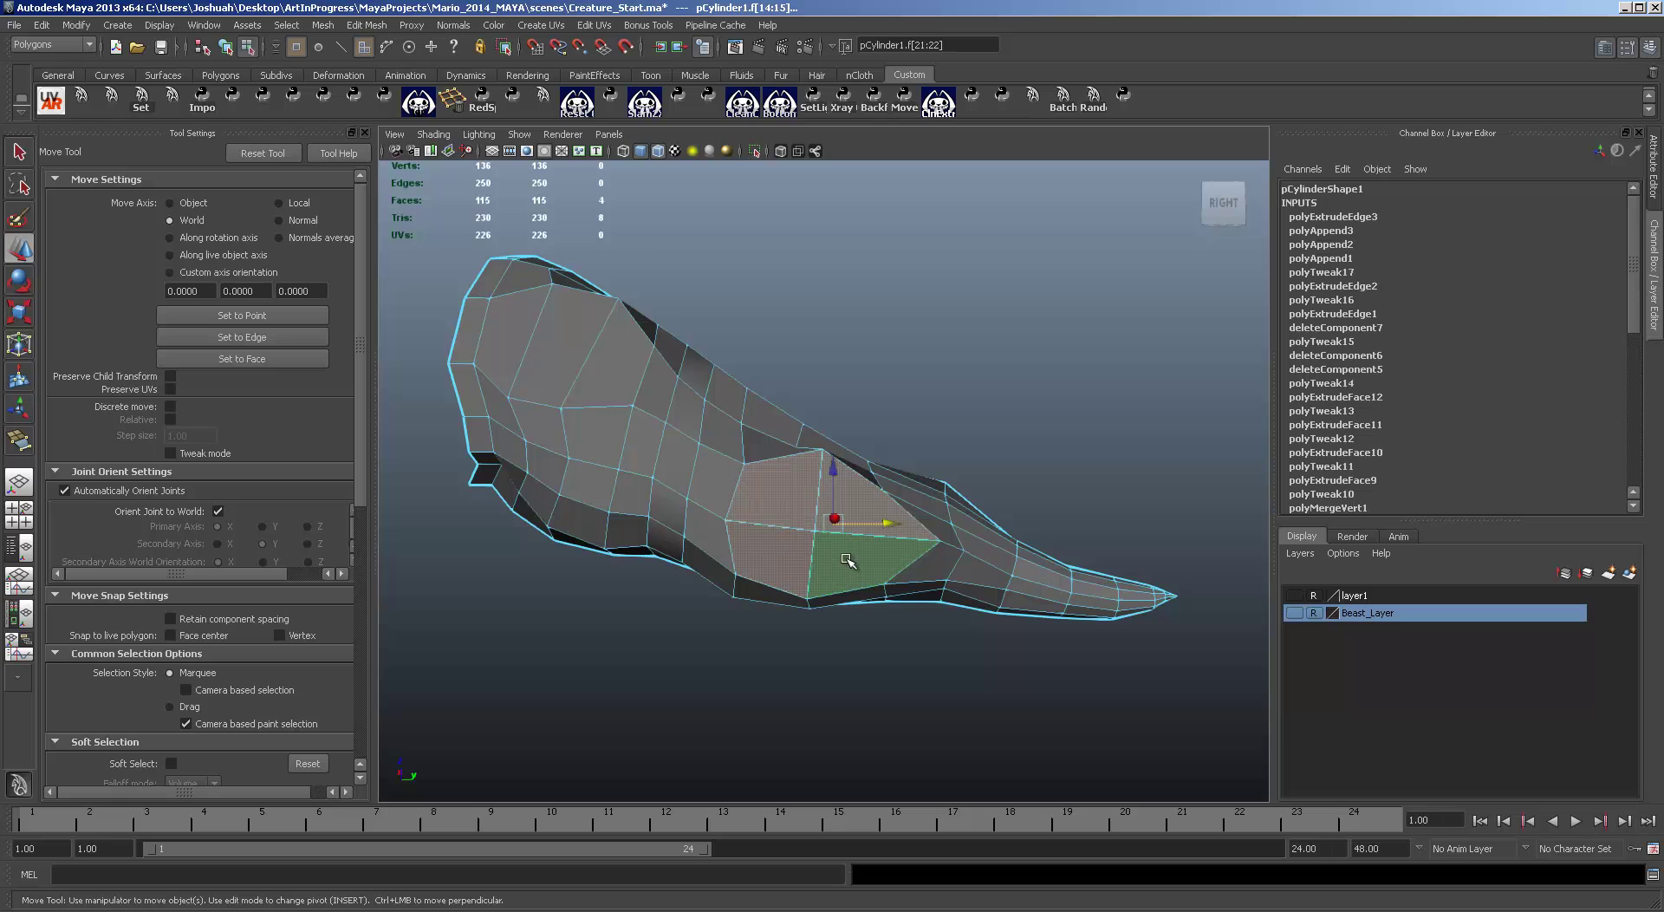
{"action": "key", "text": "Delete"}
{"action": "left_click_drag", "start_coordinate": [787, 505], "coordinate": [512, 381], "text": "alt"}
{"action": "left_click", "coordinate": [512, 375]}
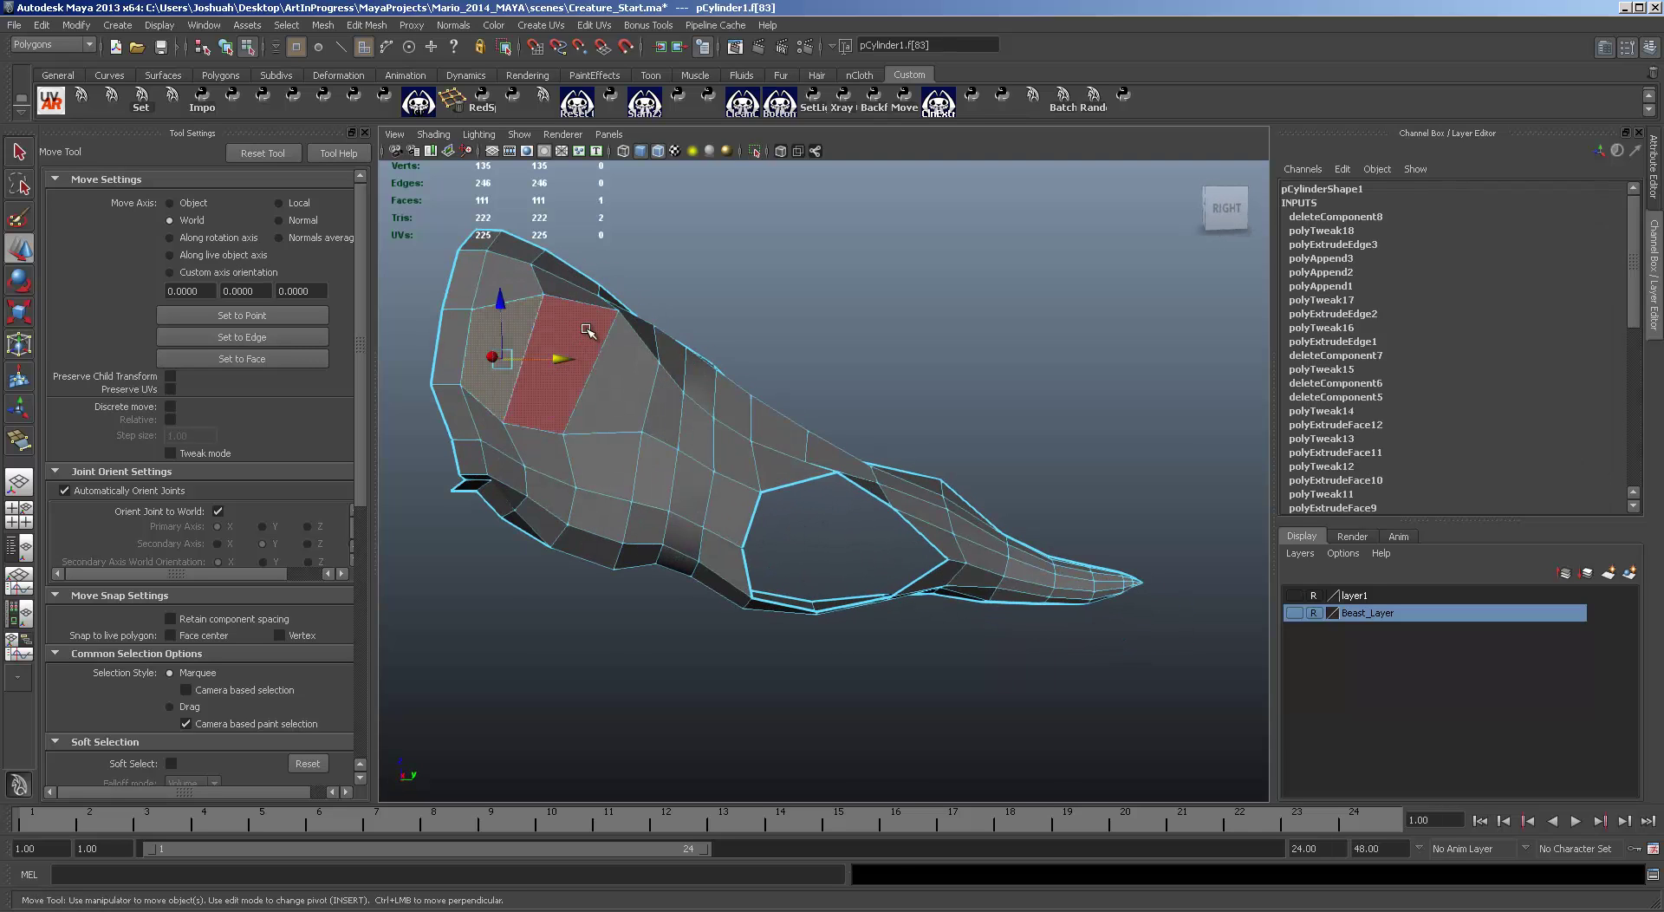
{"action": "left_click", "coordinate": [596, 352], "text": "shift"}
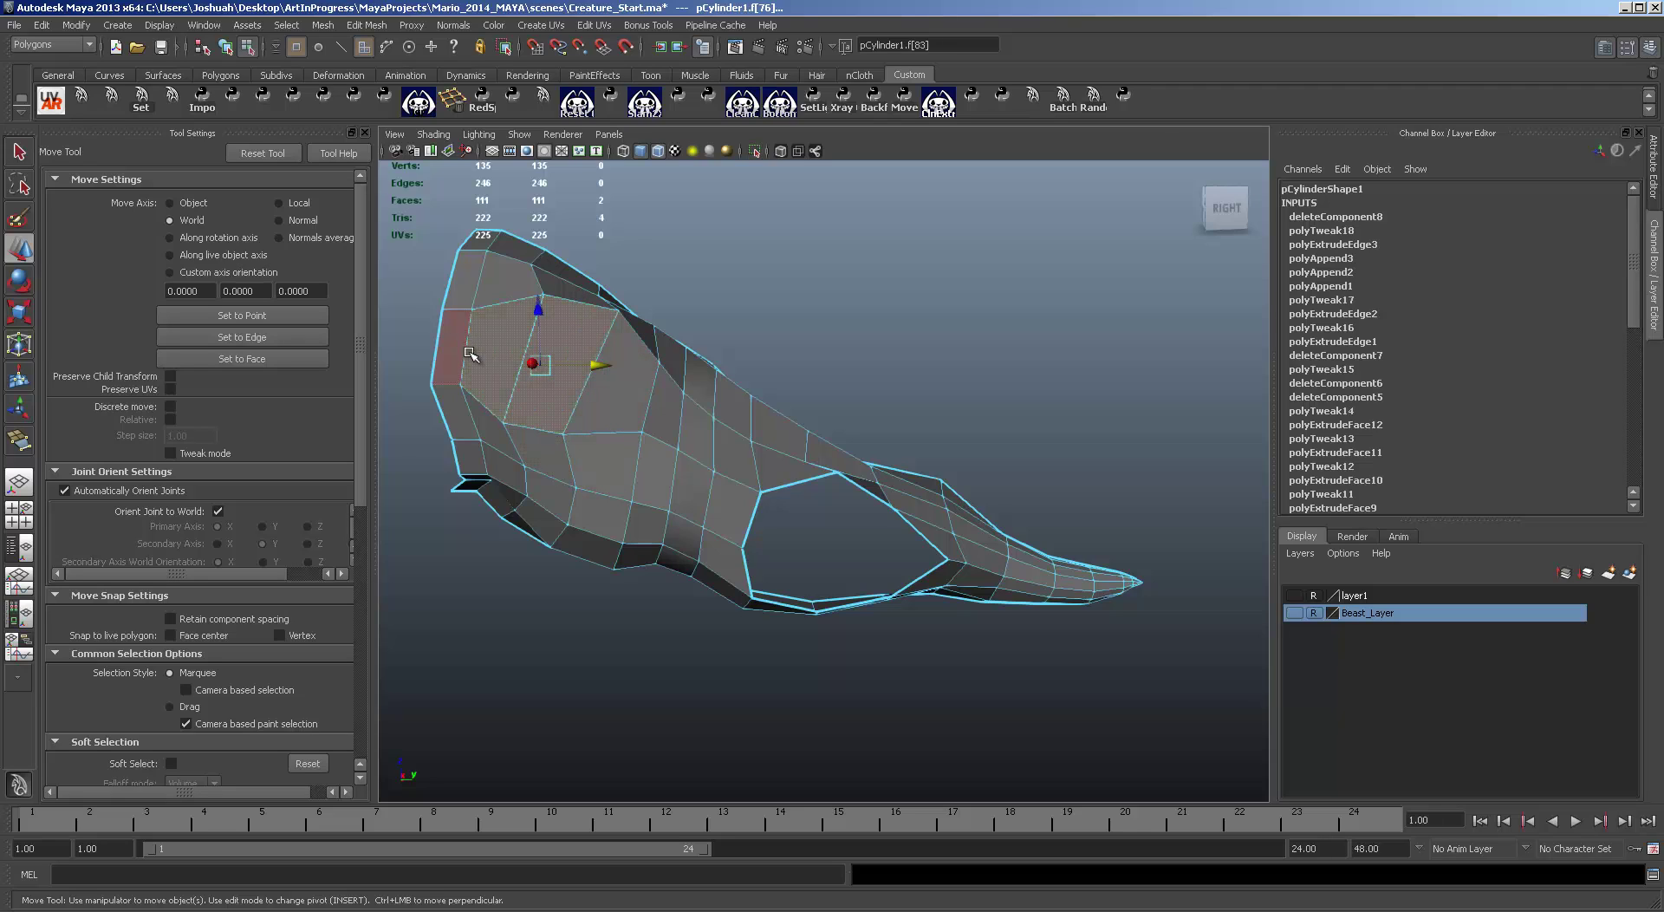
{"action": "key", "text": "F10"}
{"action": "double_click", "coordinate": [794, 482]}
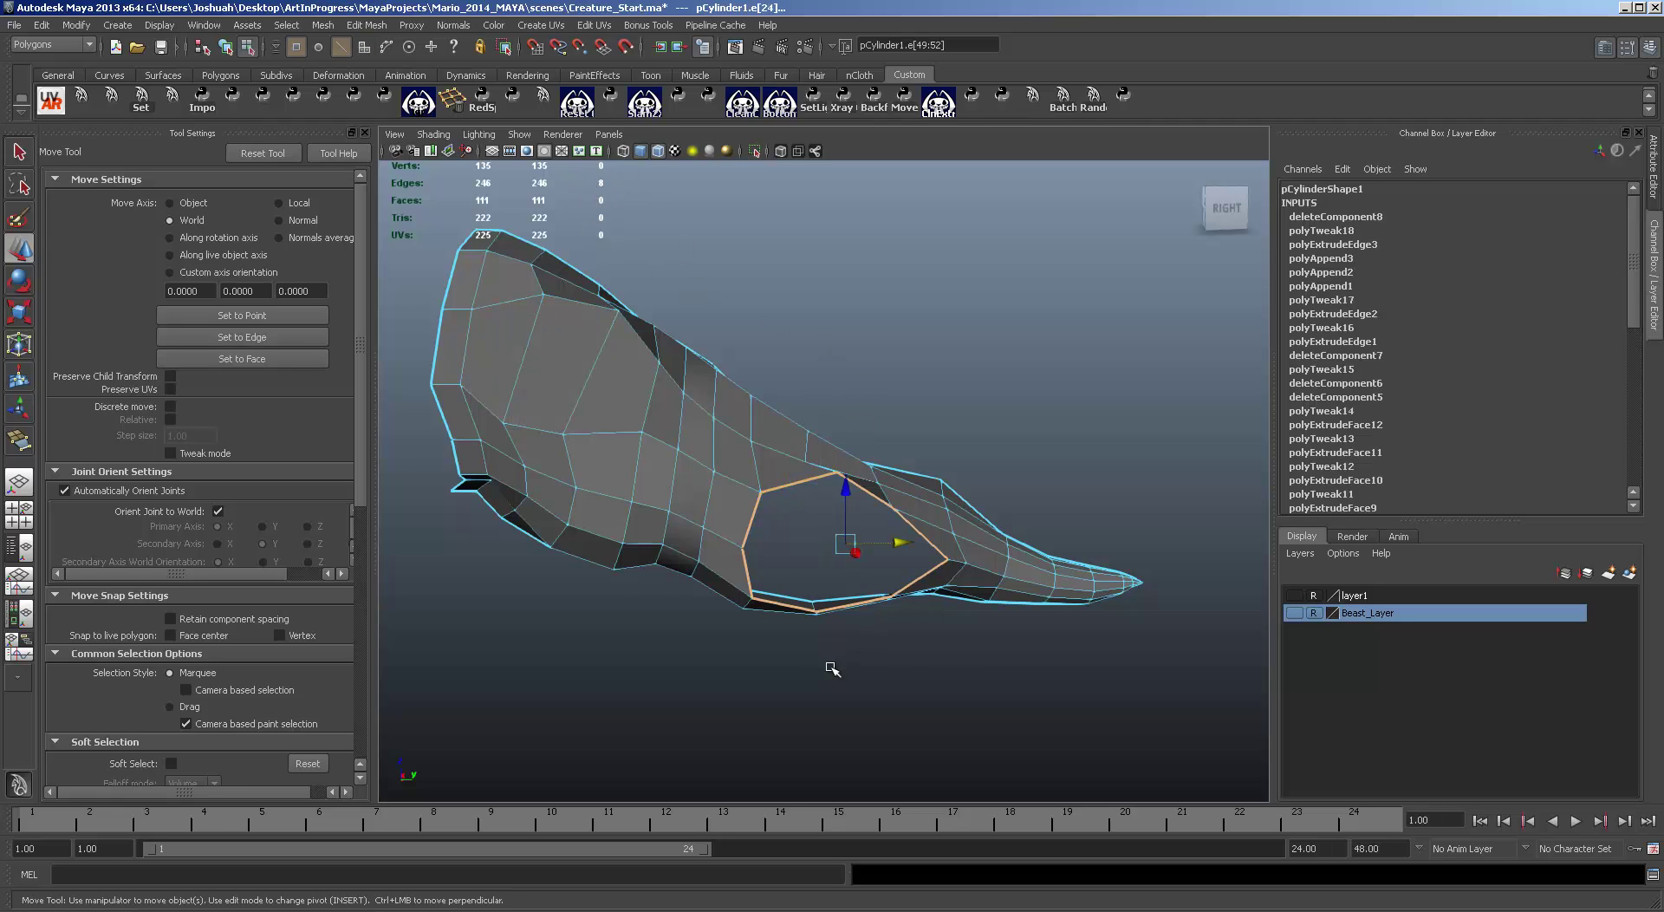
{"action": "left_click_drag", "start_coordinate": [832, 669], "coordinate": [932, 628], "text": "alt"}
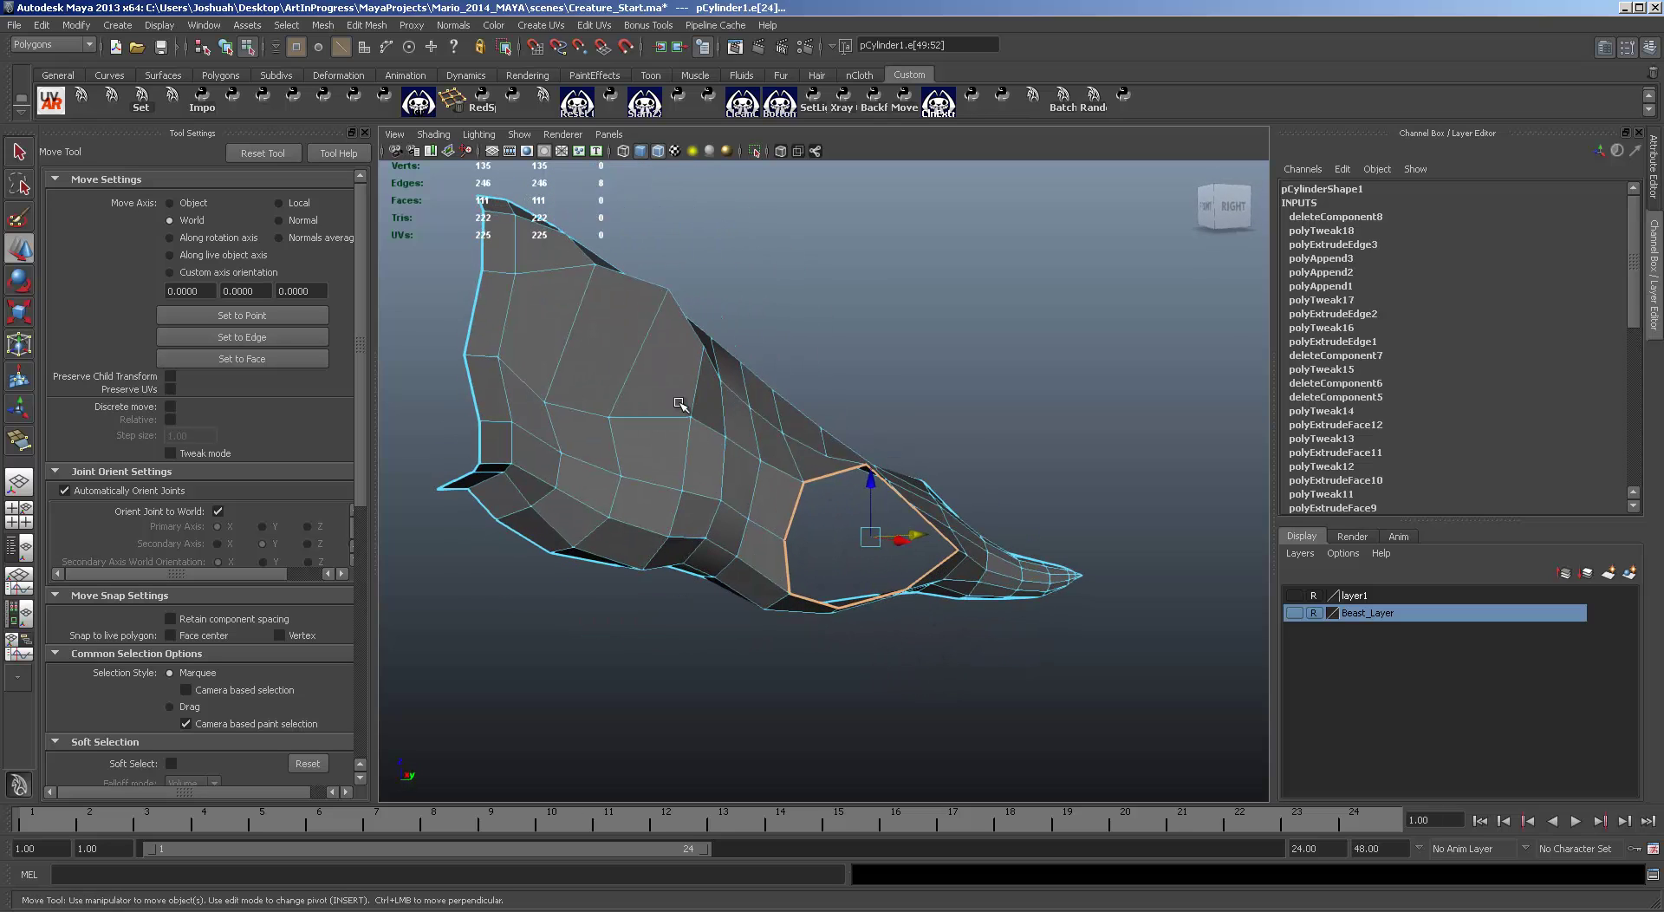
{"action": "left_click_drag", "start_coordinate": [811, 384], "coordinate": [763, 399], "text": "alt"}
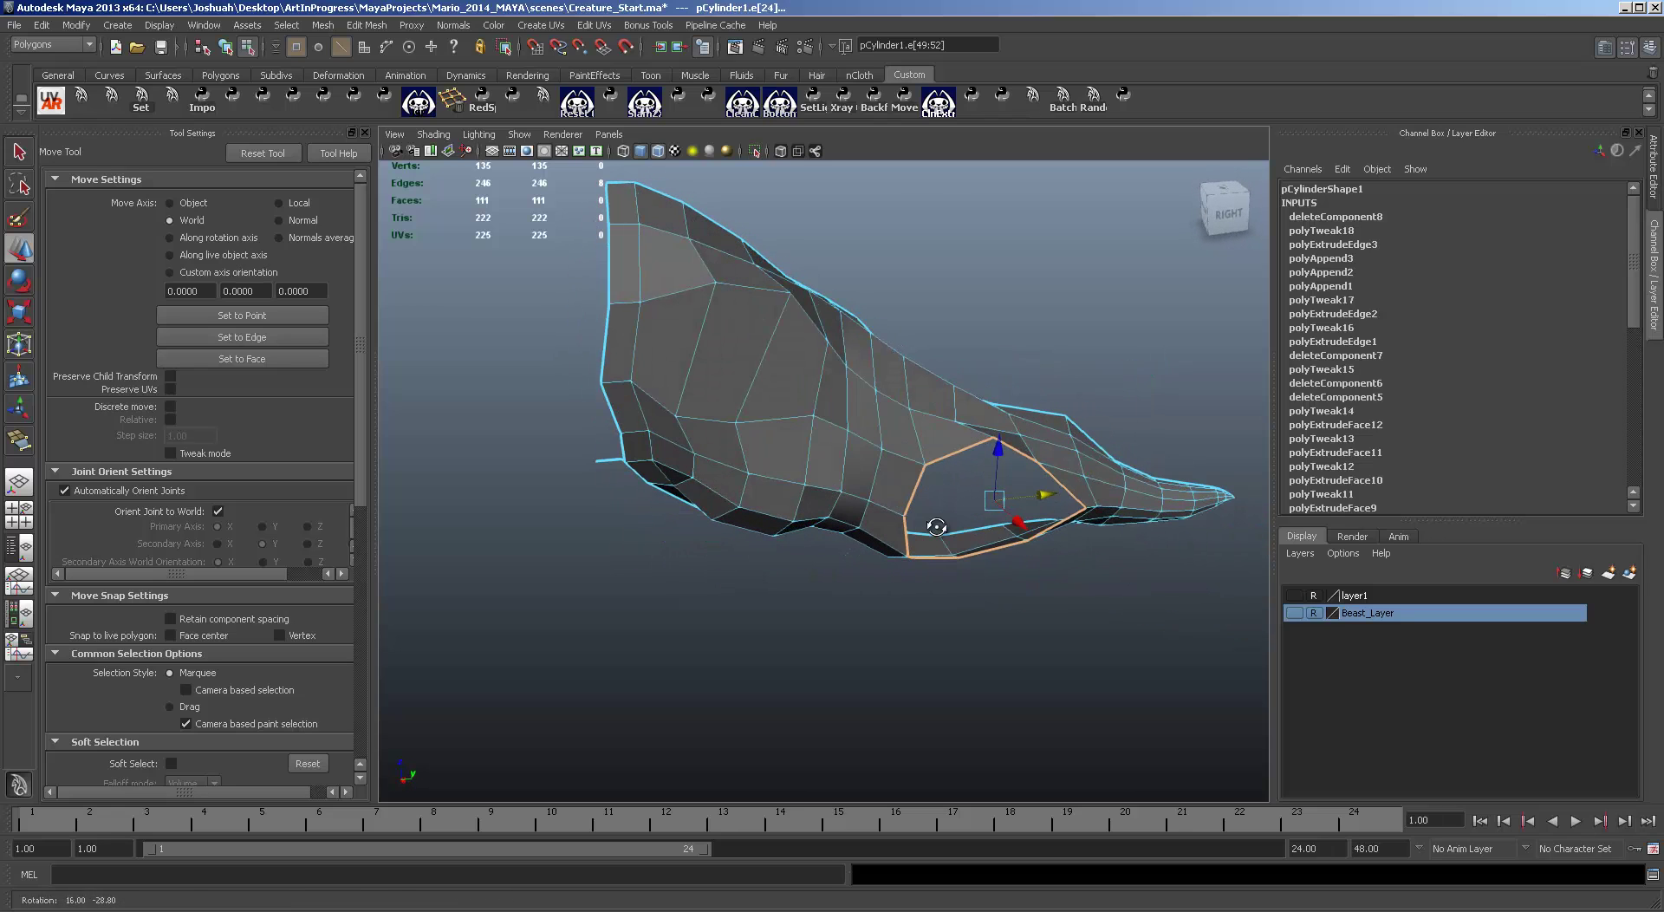
Step: Delete the three adjacent large side faces at the shoulder to open a hole for the front leg
{"action": "key", "text": "F11"}
{"action": "left_click", "coordinate": [765, 381]}
{"action": "left_click", "coordinate": [737, 351], "text": "shift"}
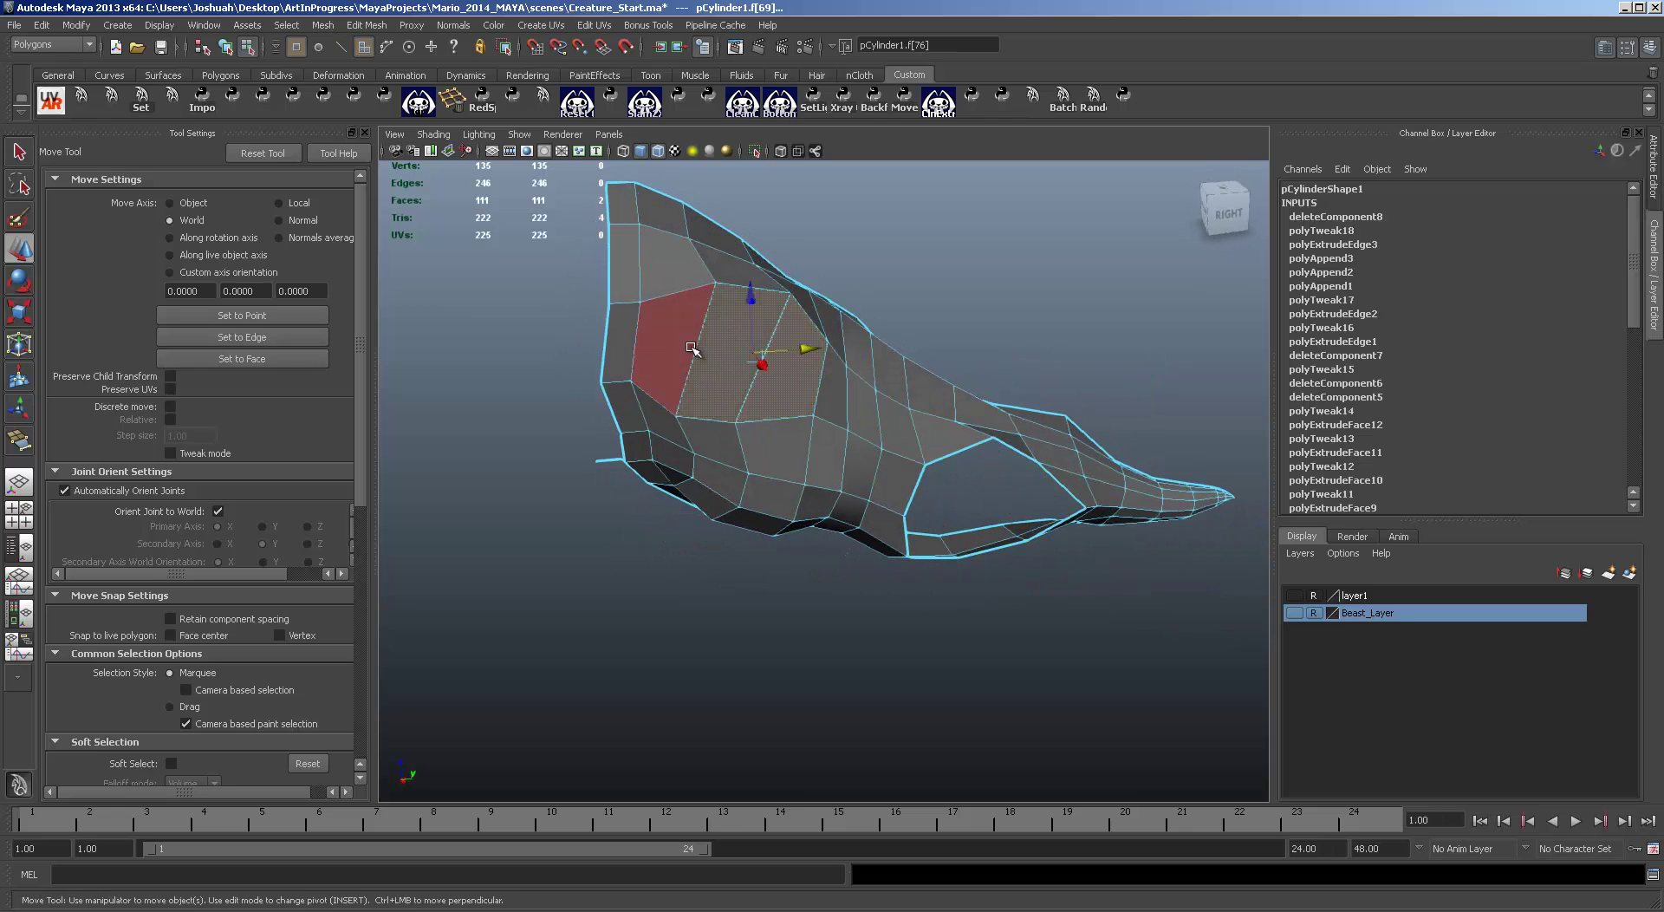
{"action": "left_click", "coordinate": [691, 347], "text": "shift"}
{"action": "key", "text": "Delete"}
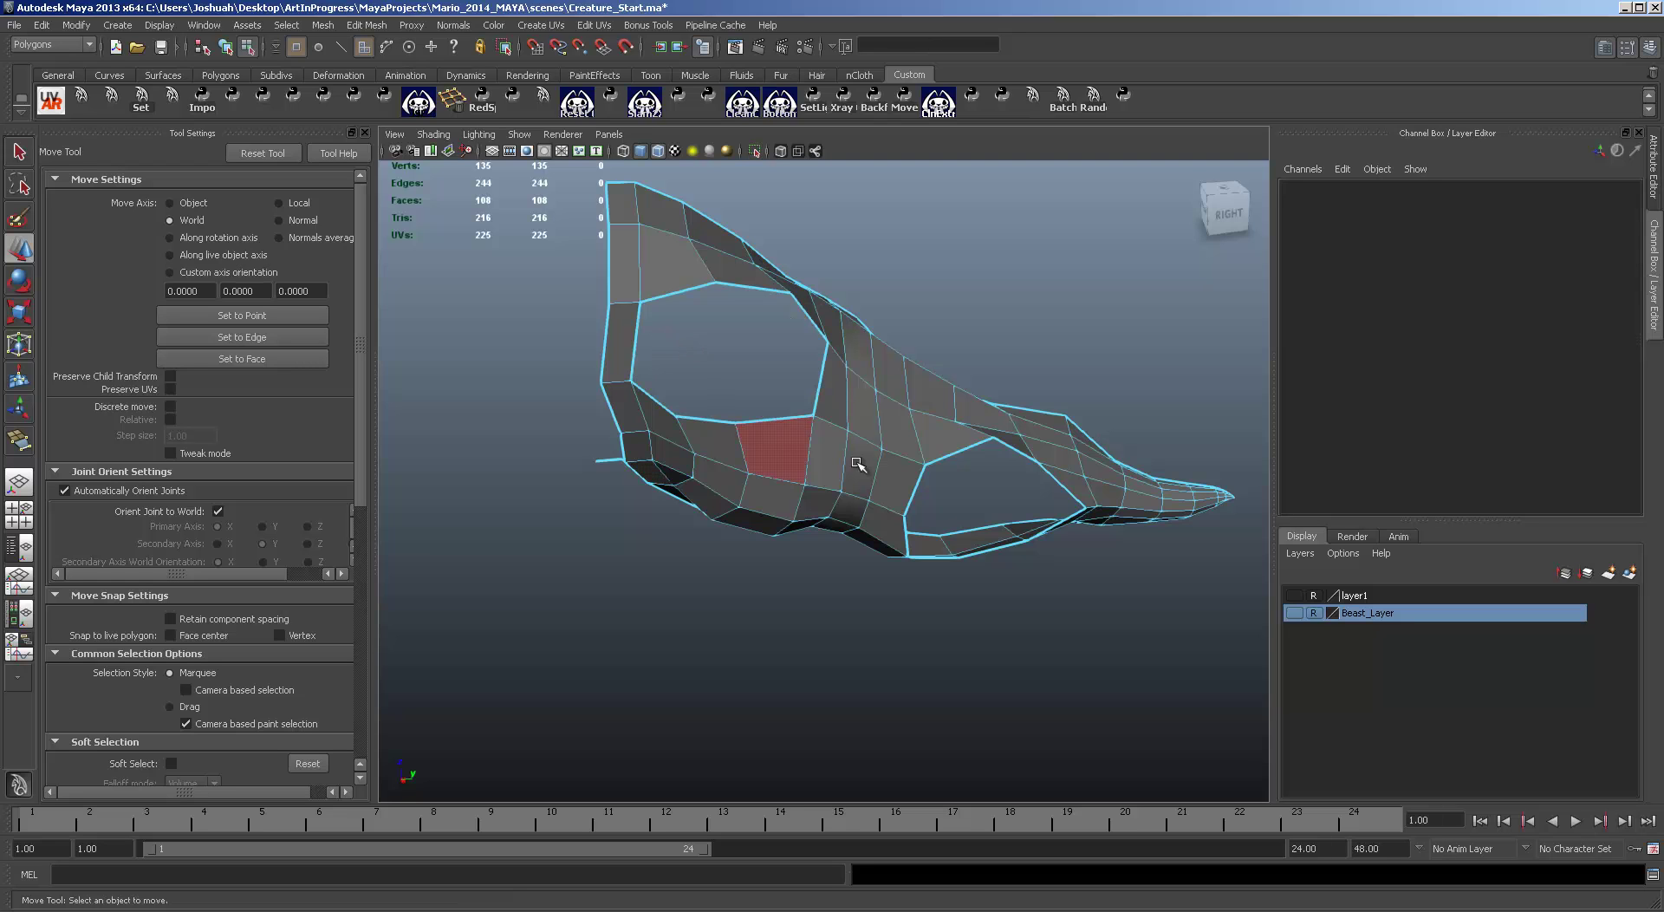
{"action": "left_click_drag", "start_coordinate": [911, 477], "coordinate": [1075, 564], "text": "alt"}
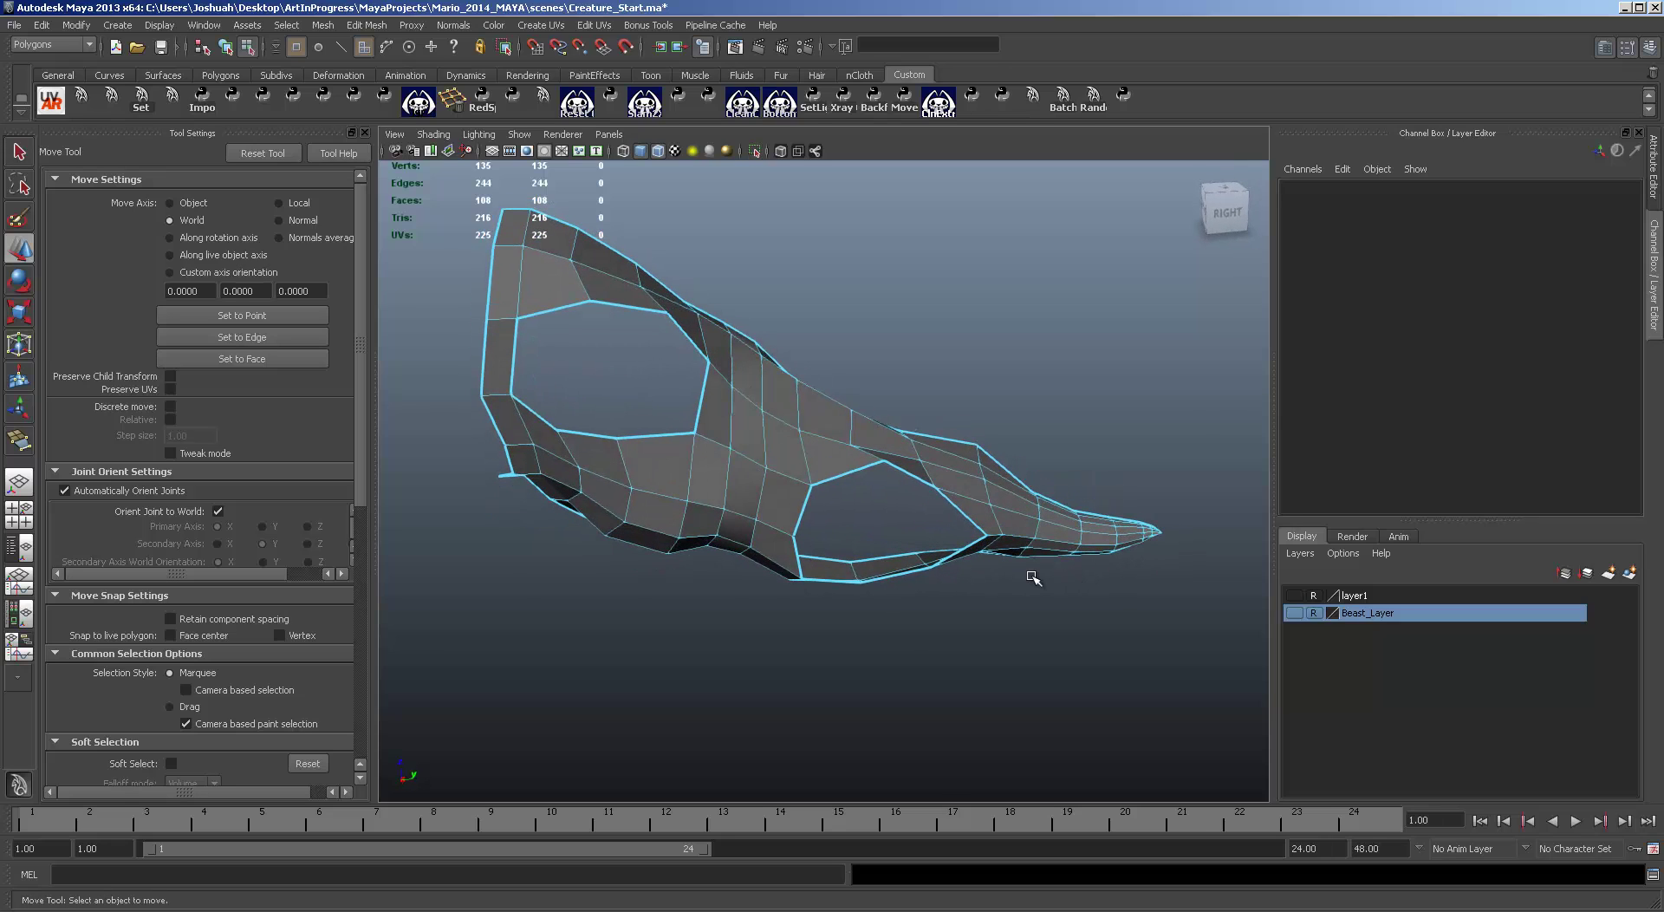